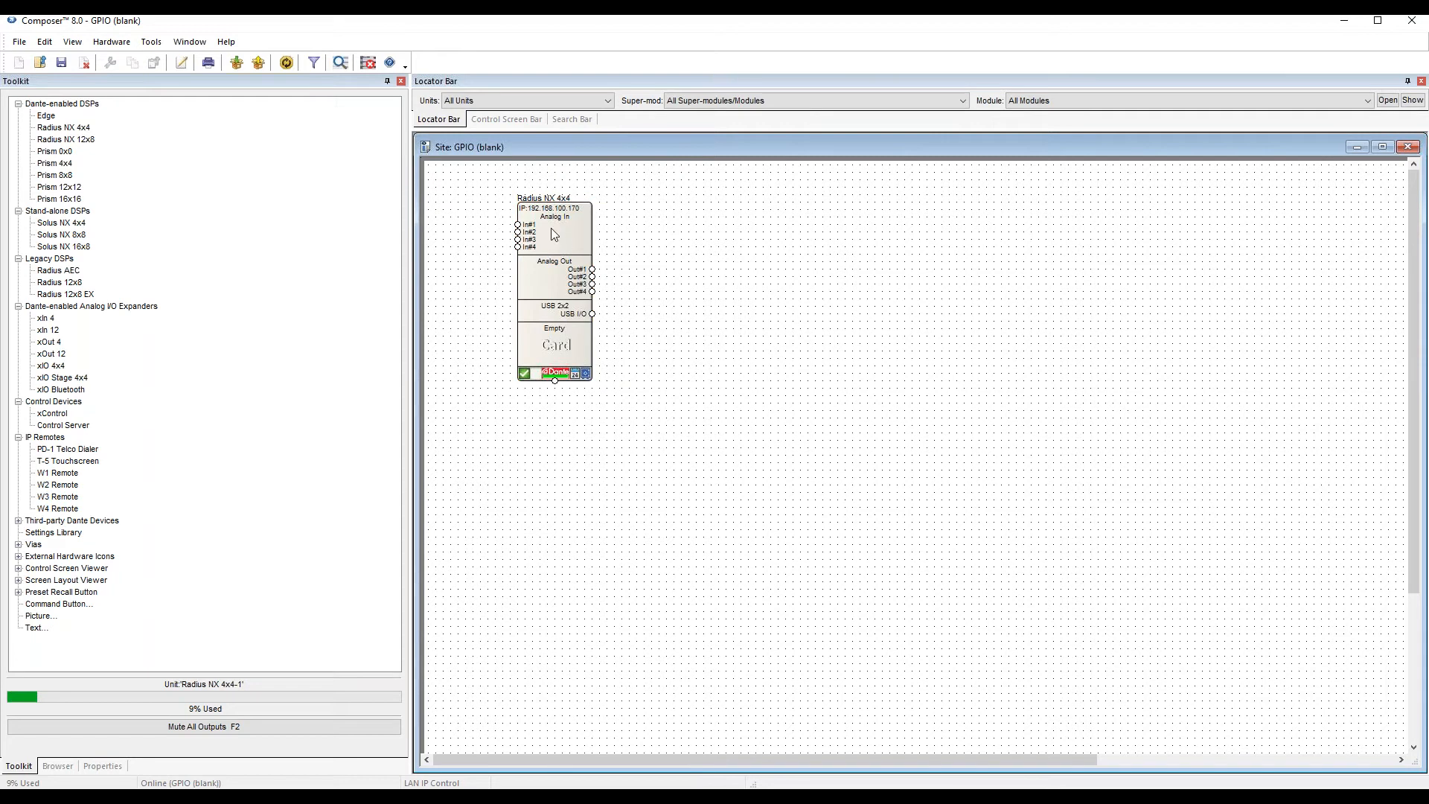
# Open the external control input configuration of the Radius NX 4x4 unit and compare the modes of Input #1 and Input #2.
pyautogui.moveTo(553, 242)
pyautogui.click(565, 240)
pyautogui.rightClick(557, 240)
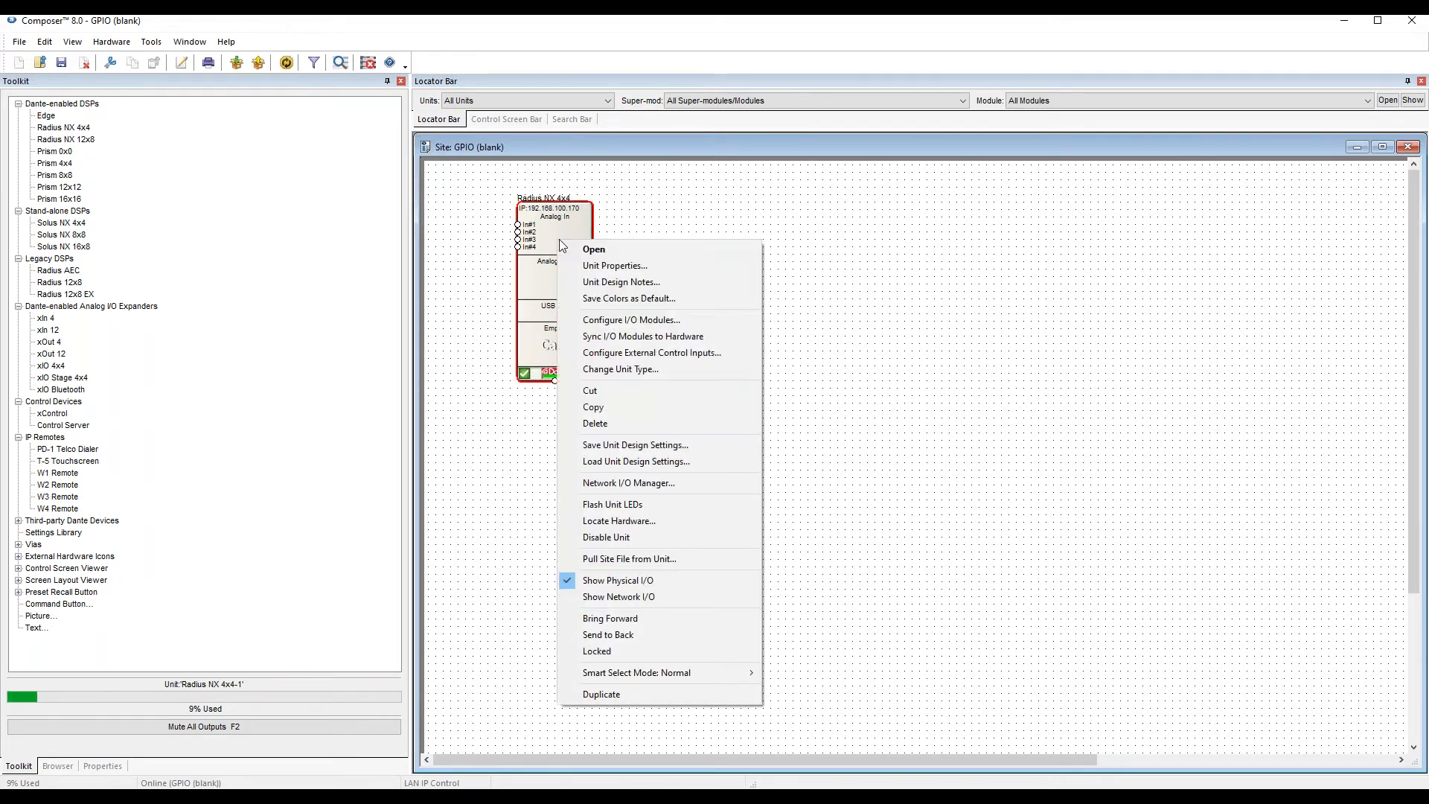
pyautogui.click(663, 353)
pyautogui.moveTo(630, 401); pyautogui.dragTo(743, 225)
pyautogui.click(701, 244)
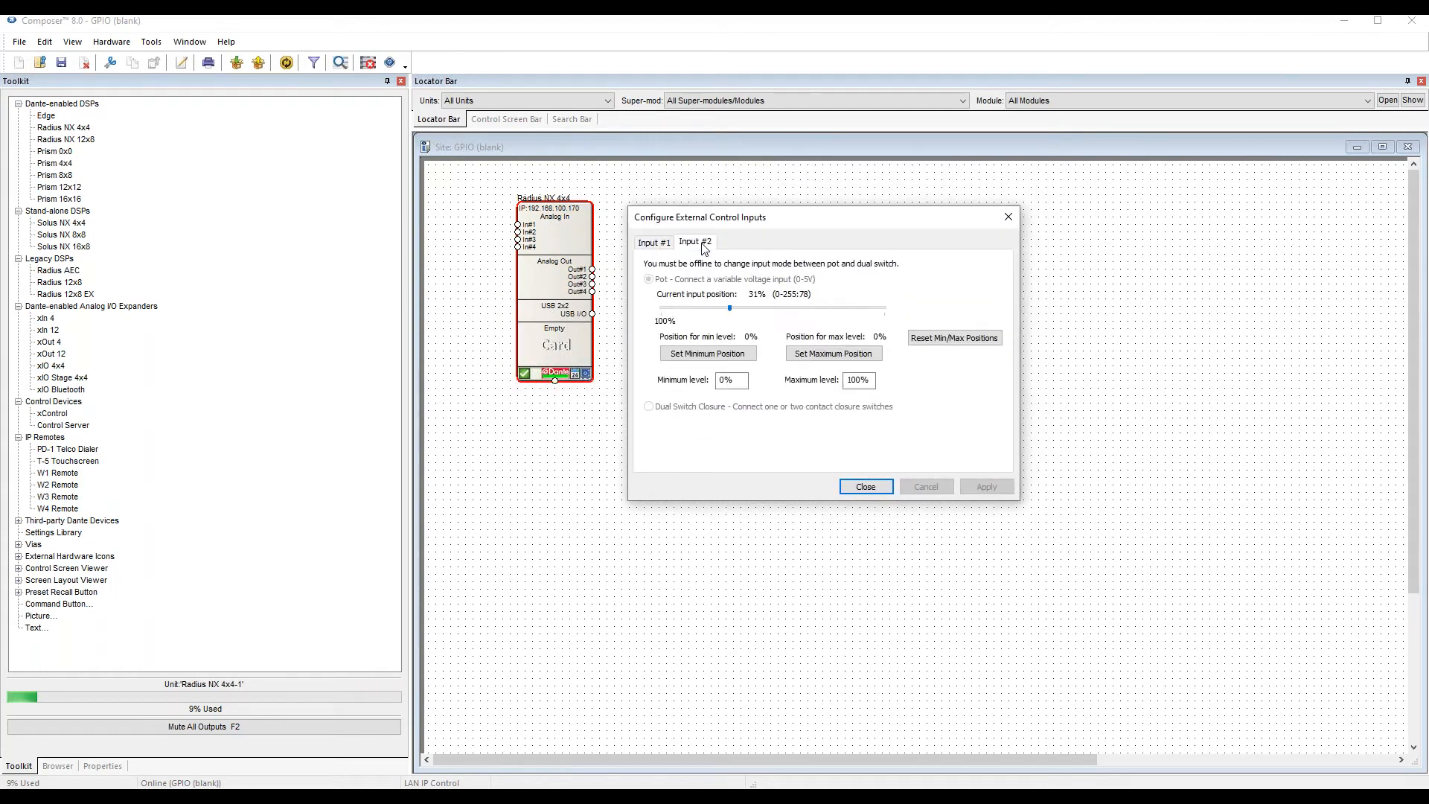
pyautogui.click(654, 244)
pyautogui.click(702, 246)
pyautogui.click(655, 244)
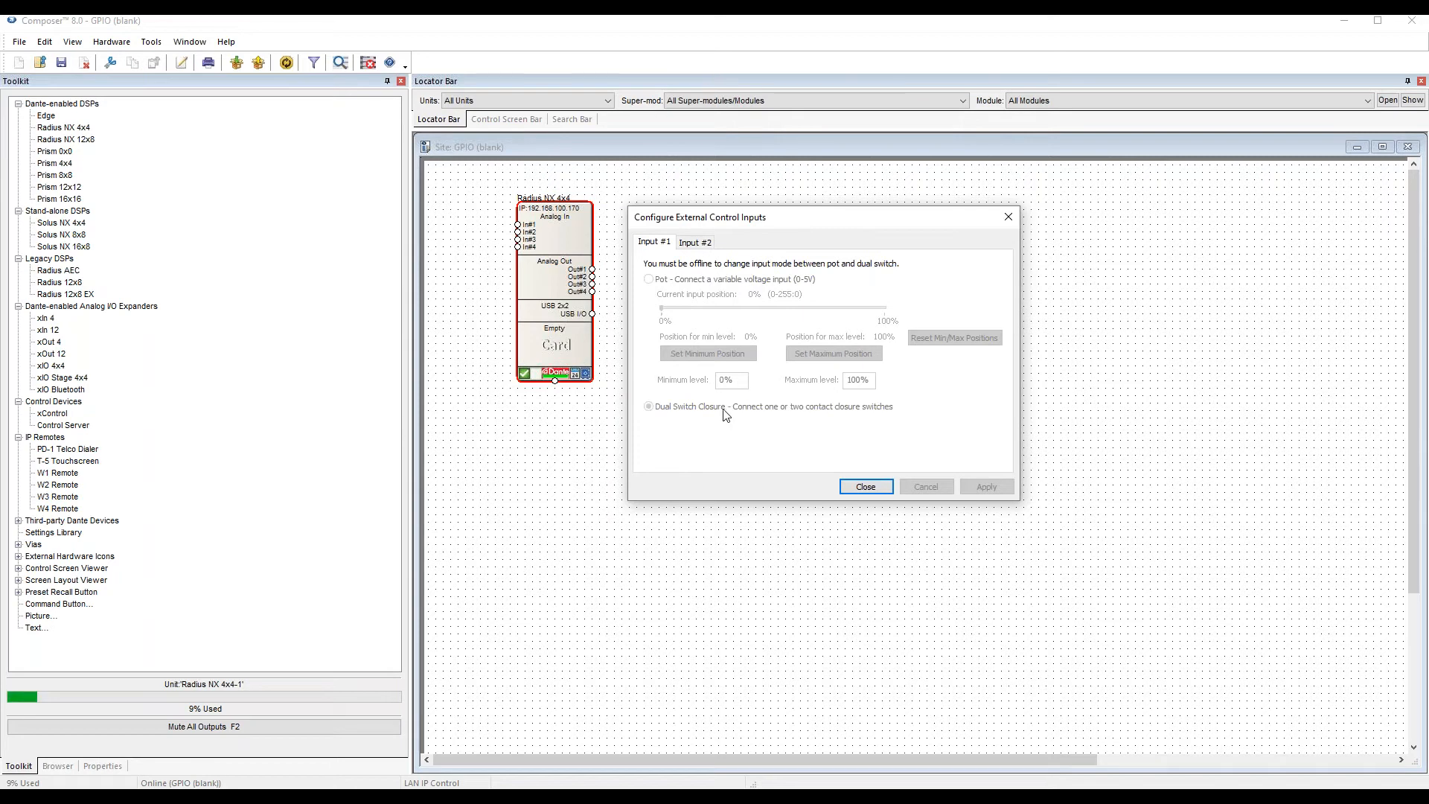
# Calibrate the pot on Input #2 with its minimum position at 2% and its maximum position at 99%.
pyautogui.click(699, 244)
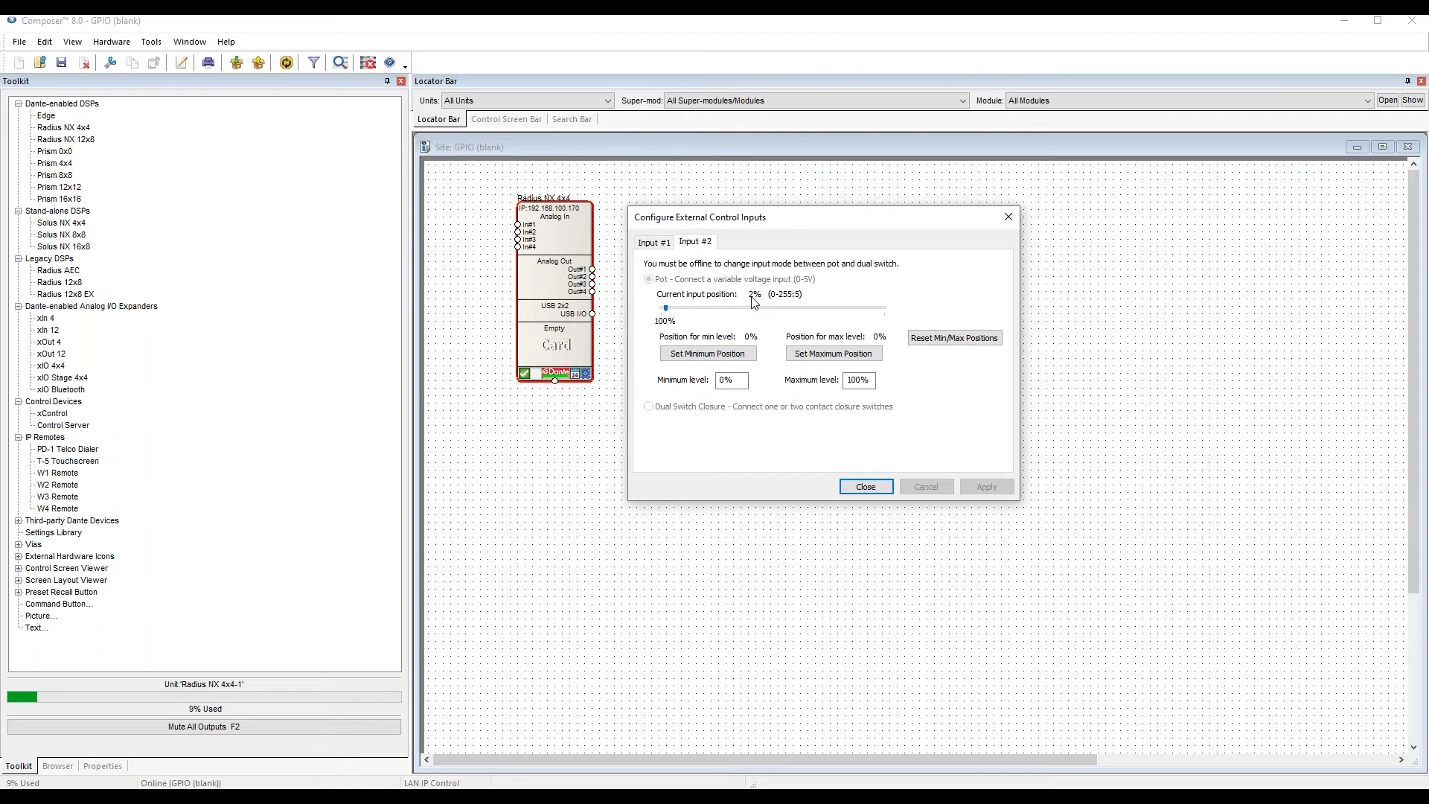
pyautogui.click(712, 355)
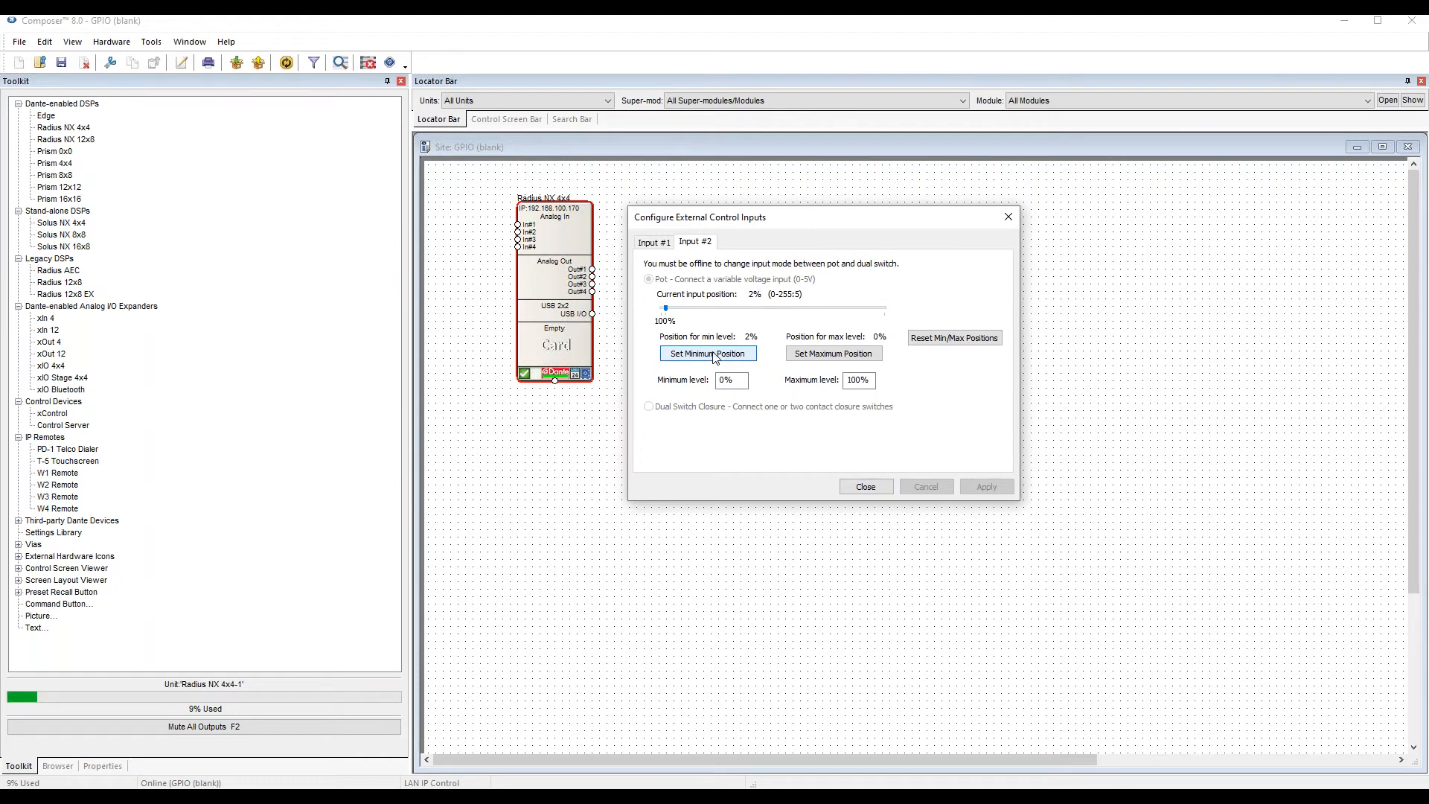
pyautogui.click(715, 355)
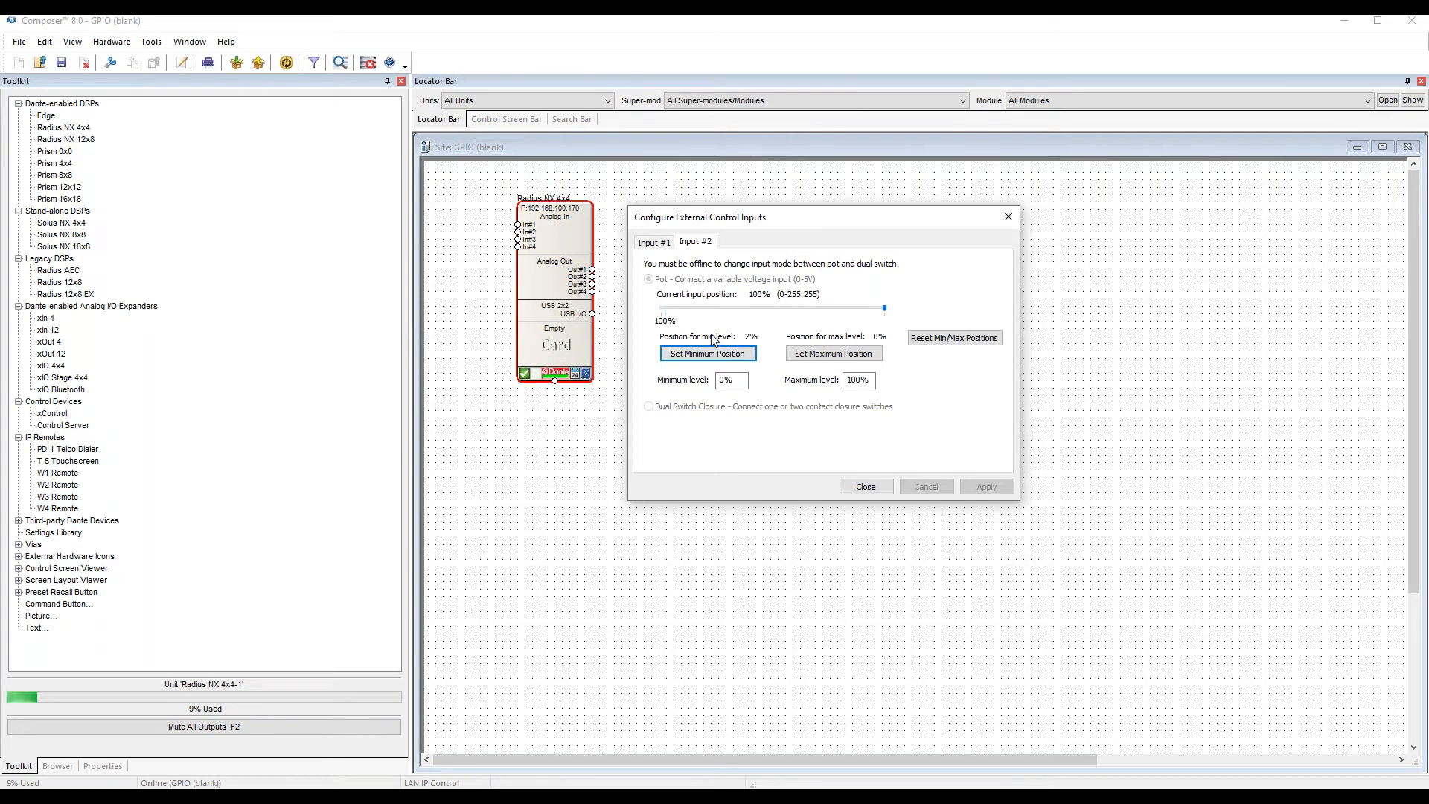
pyautogui.click(823, 359)
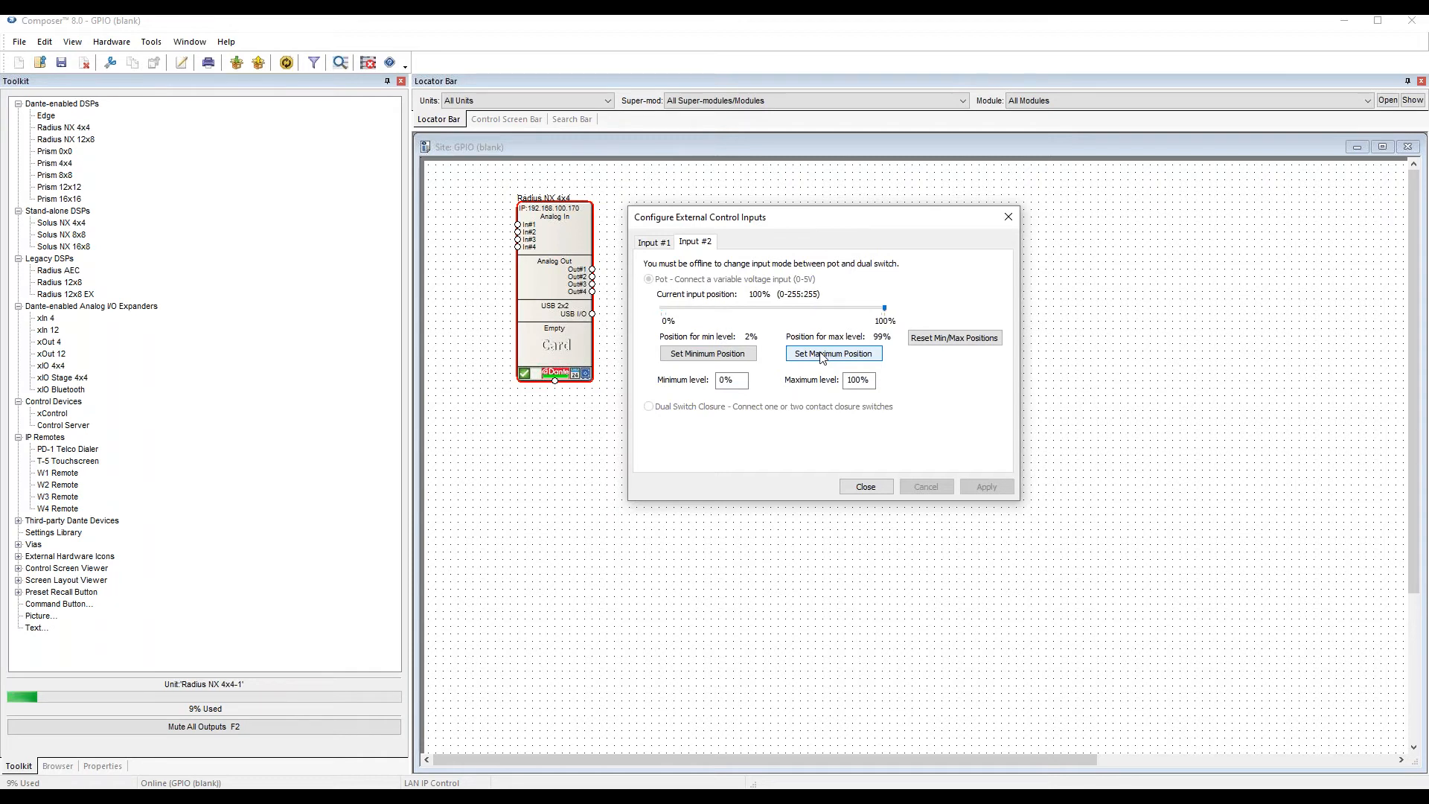
pyautogui.click(816, 351)
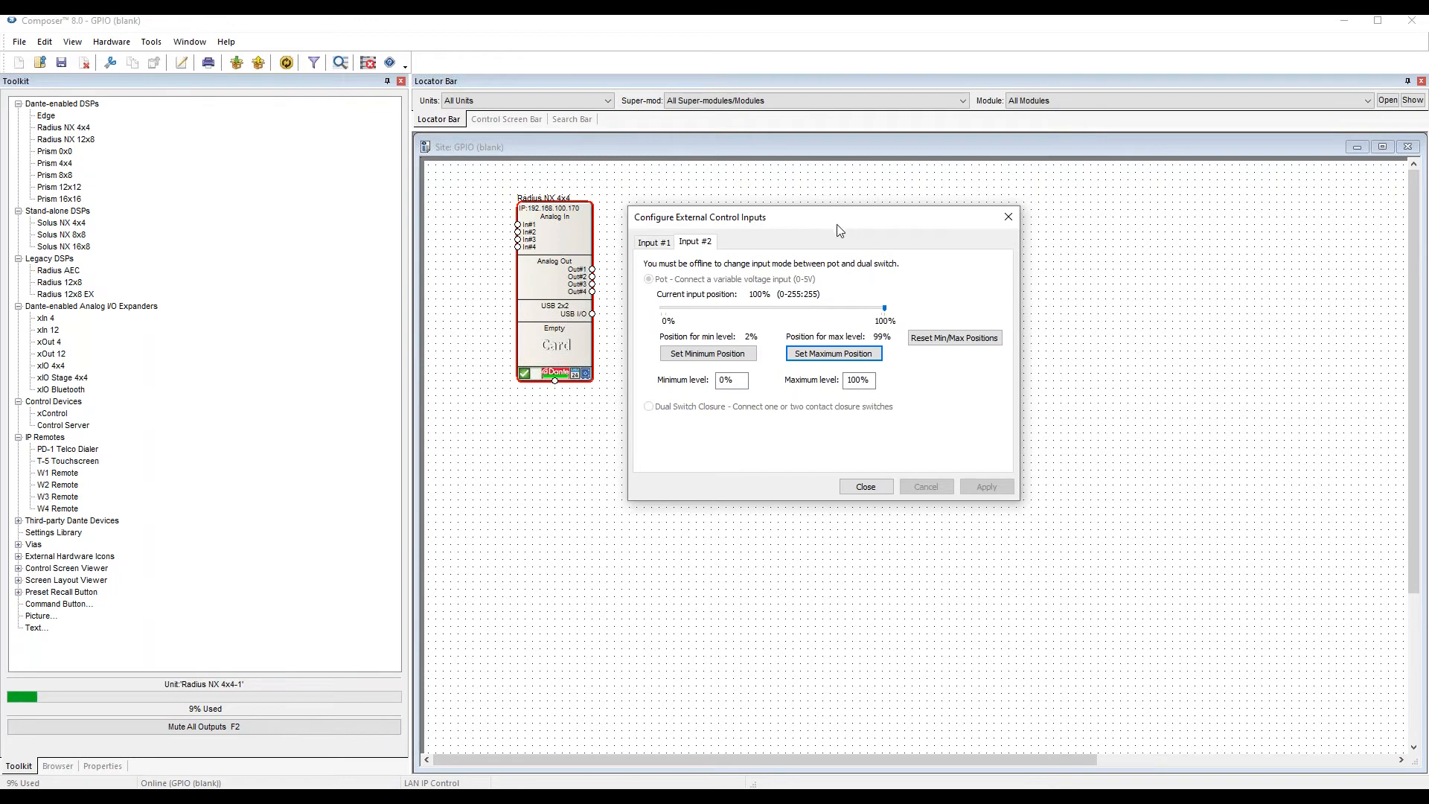
# Reset the Input #2 pot calibration and reverse it, with the maximum position at 0% and the minimum position at 100%.
pyautogui.moveTo(836, 221); pyautogui.dragTo(868, 231)
pyautogui.click(1019, 345)
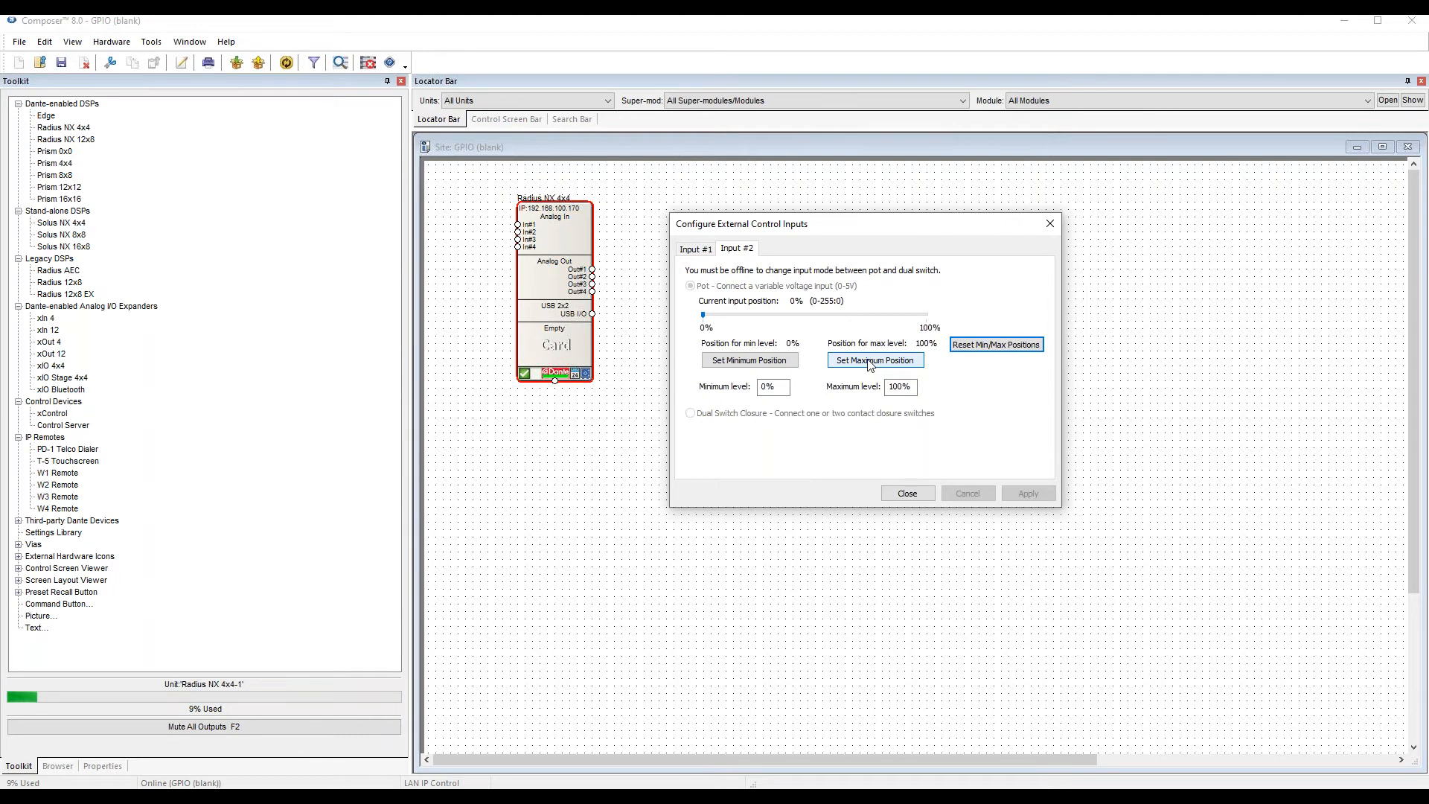
pyautogui.click(869, 361)
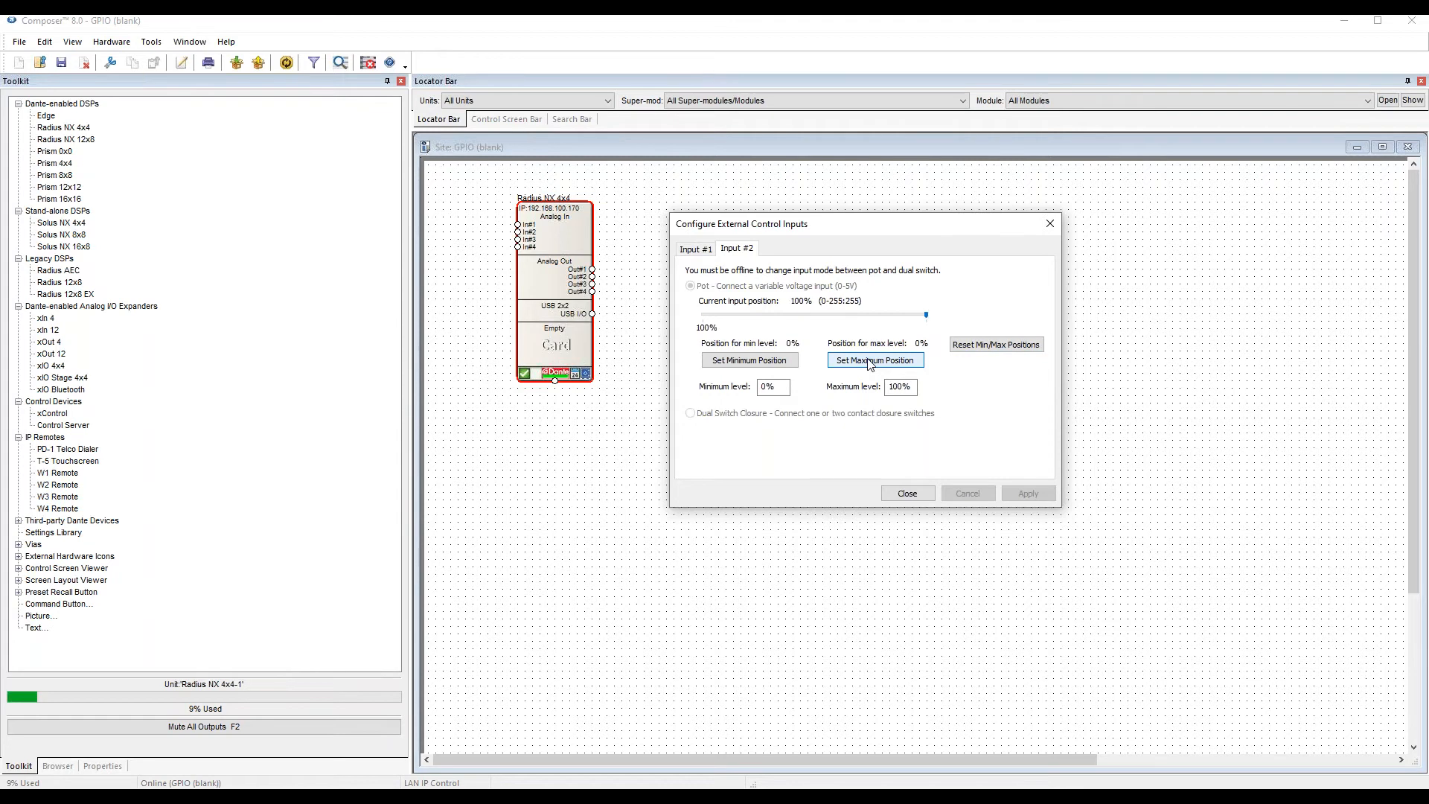
pyautogui.click(766, 362)
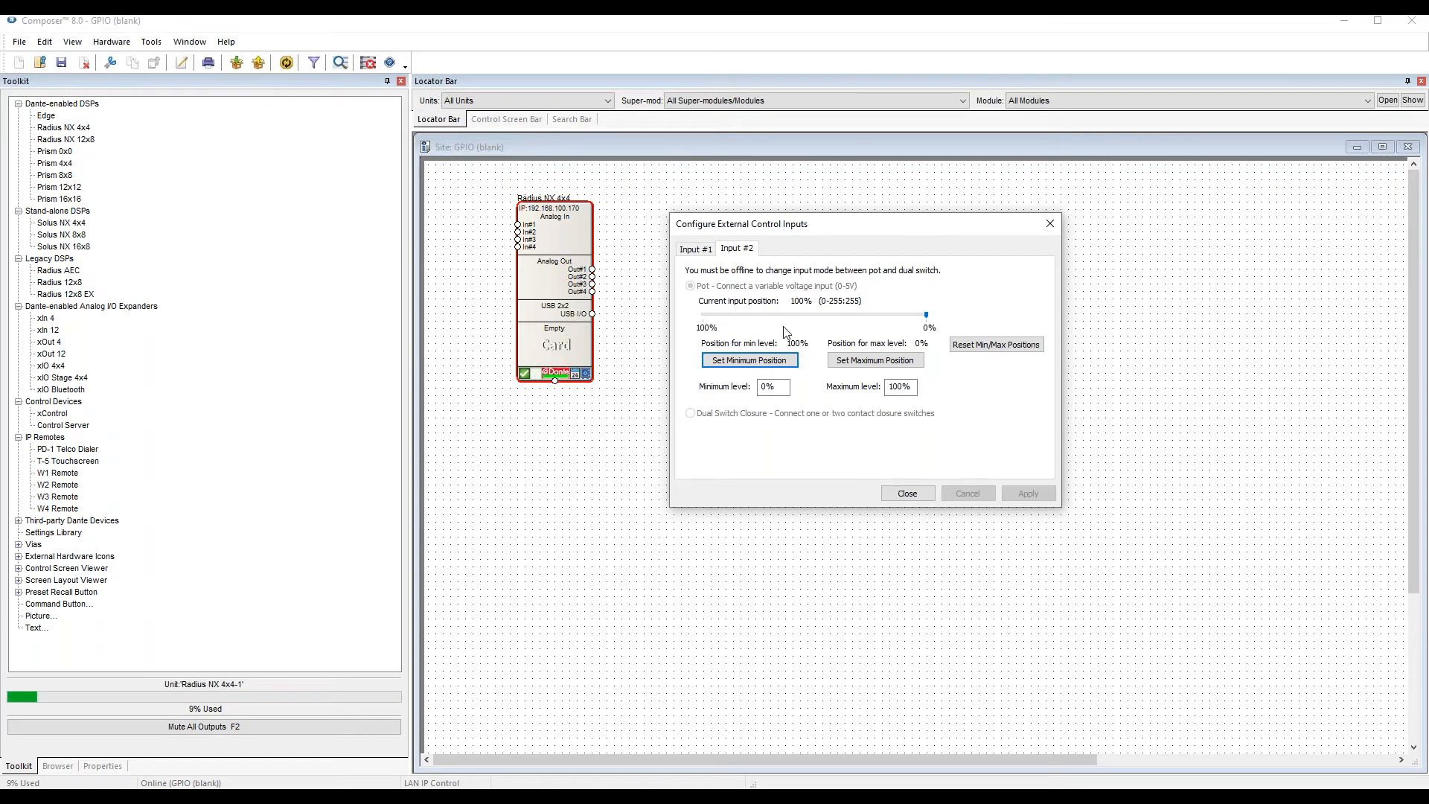
# Reset the minimum and maximum positions of Input #2 and close the external control input configuration.
pyautogui.click(1011, 348)
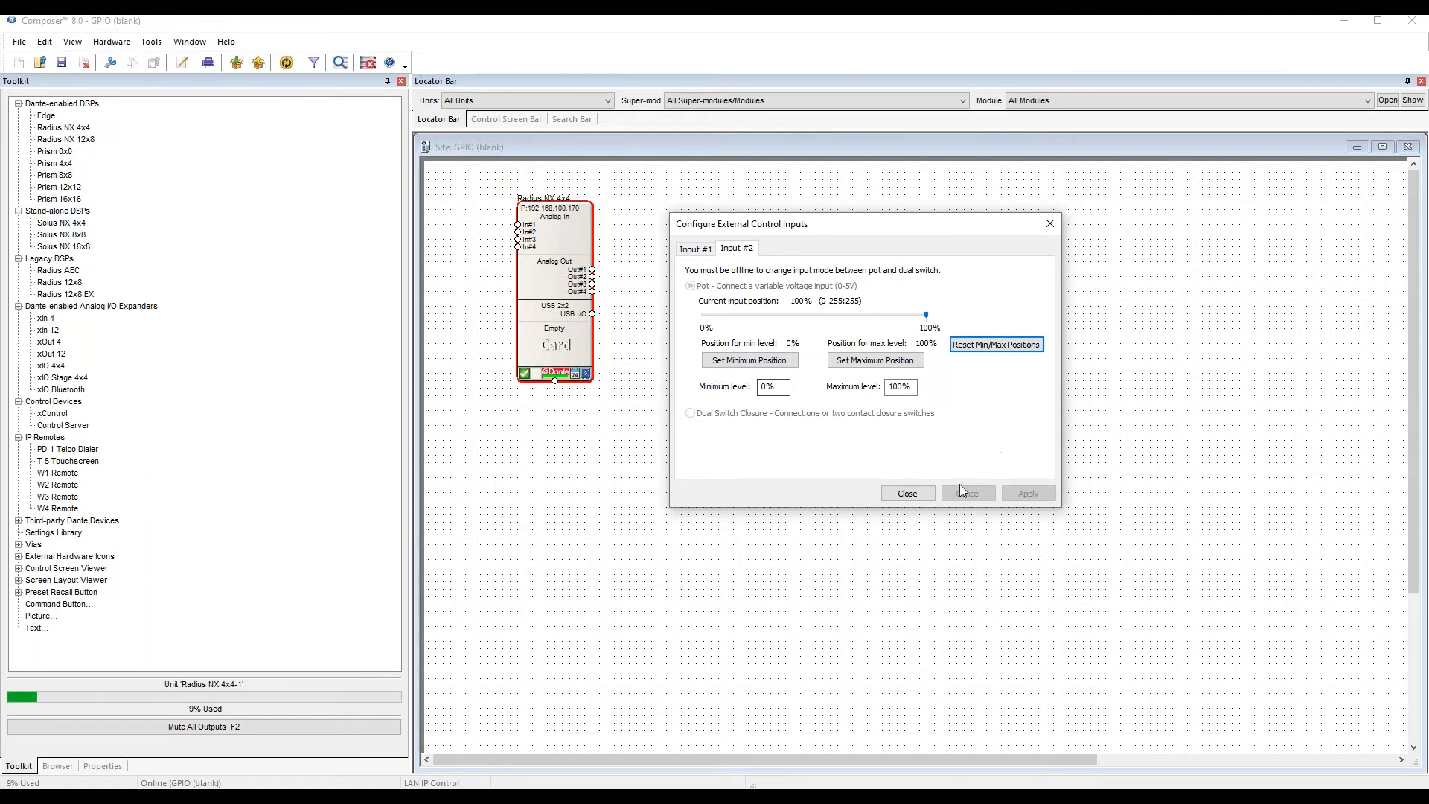
pyautogui.click(903, 498)
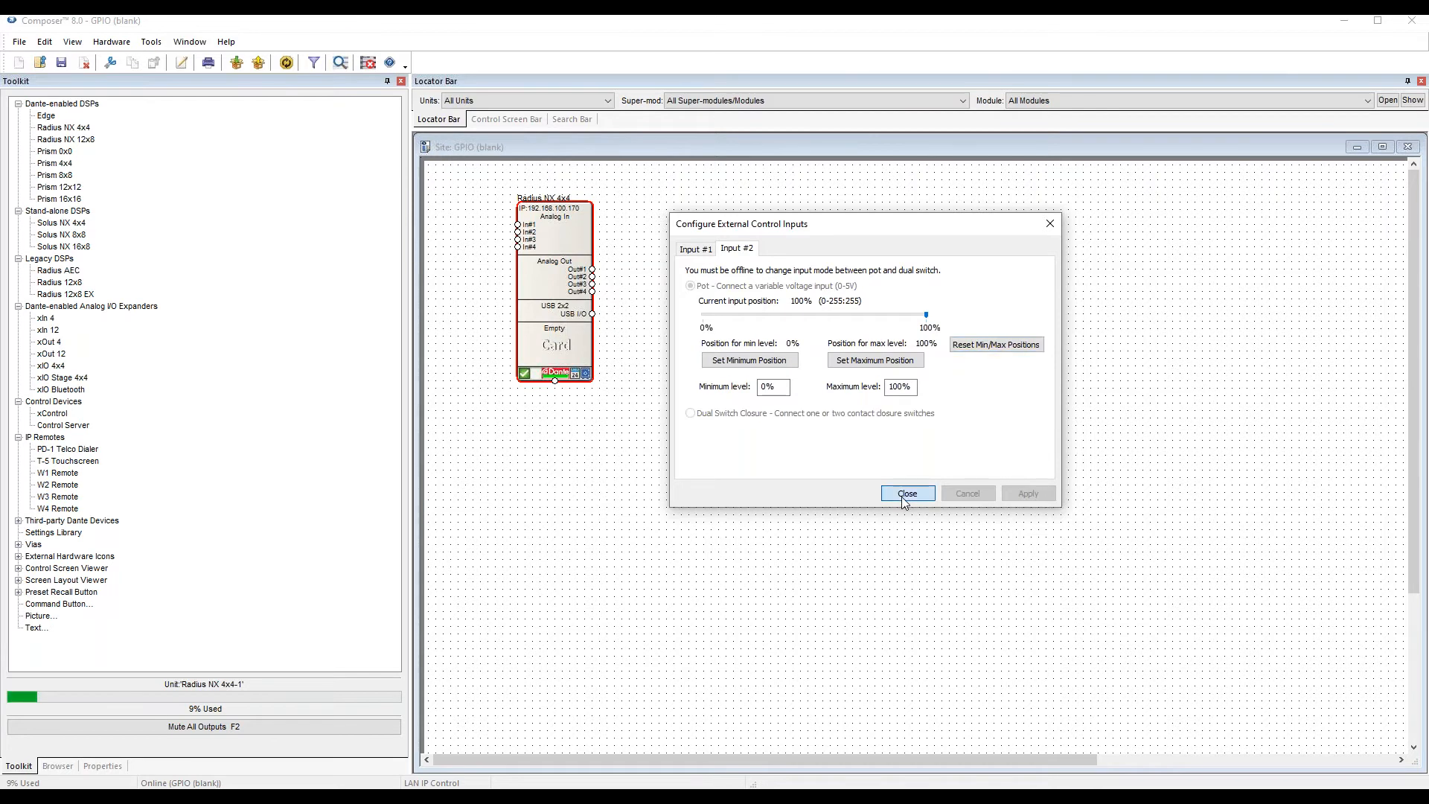
# Open the Radius NX 4x4 unit's design and list the available control input modules.
pyautogui.doubleClick(561, 271)
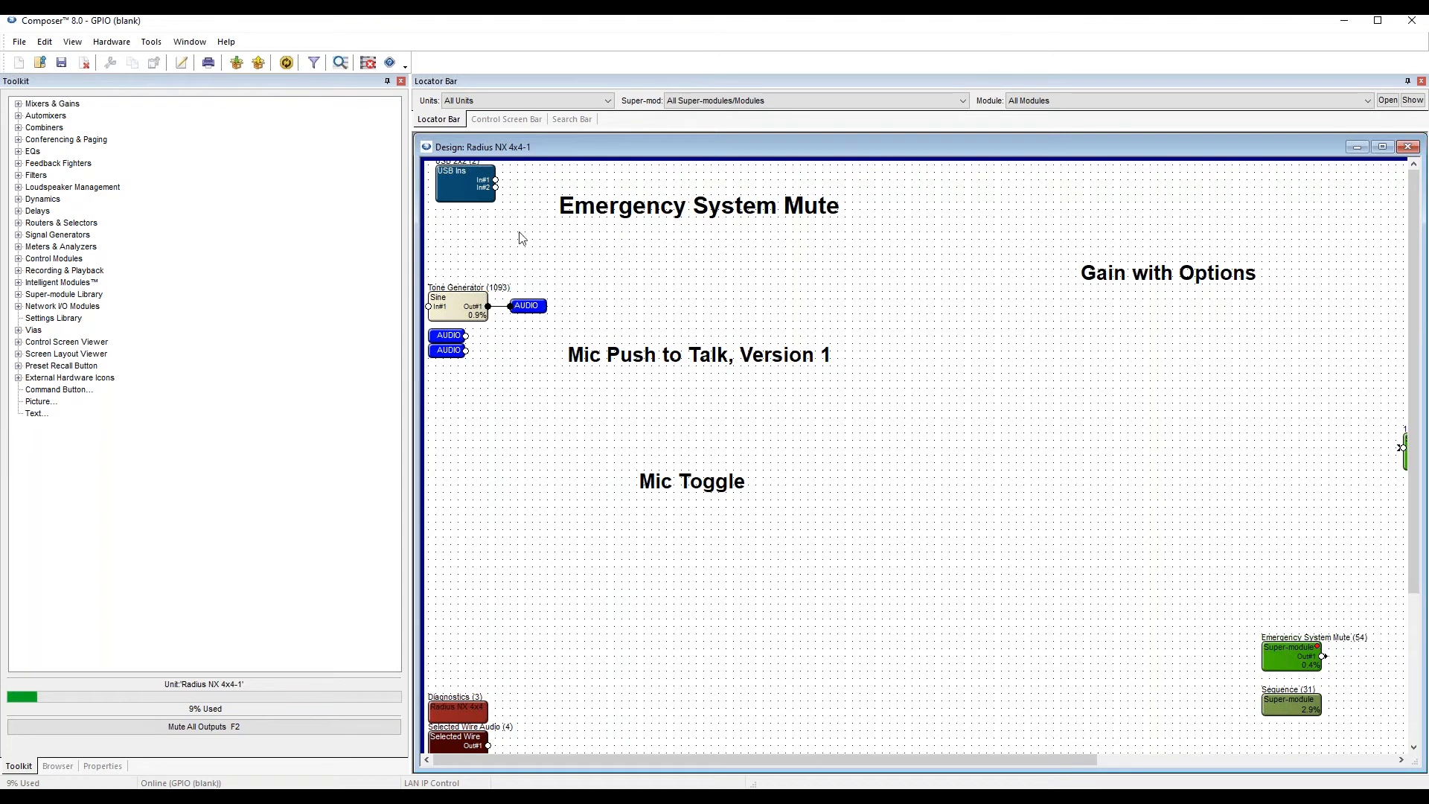
pyautogui.click(33, 260)
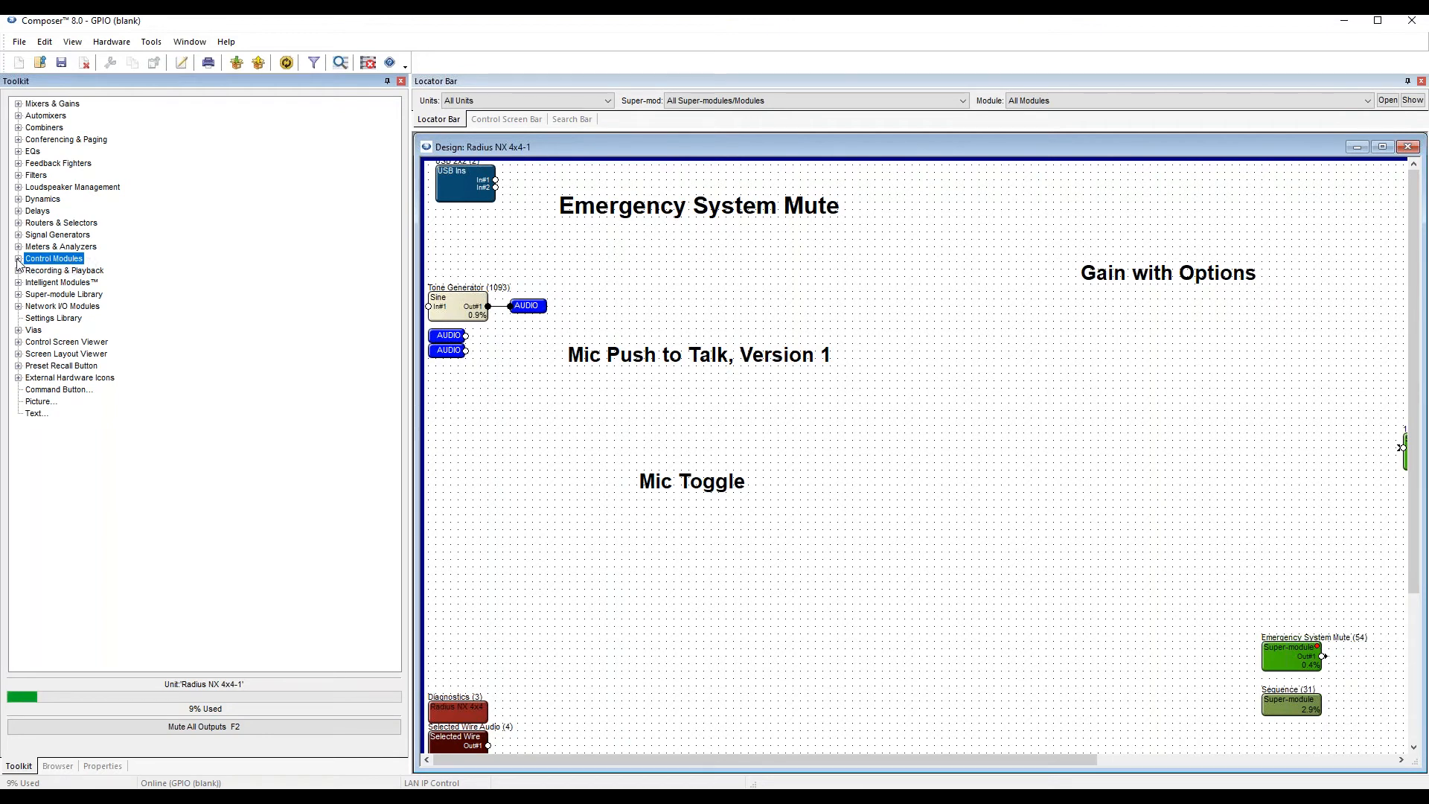
pyautogui.click(17, 259)
pyautogui.click(65, 273)
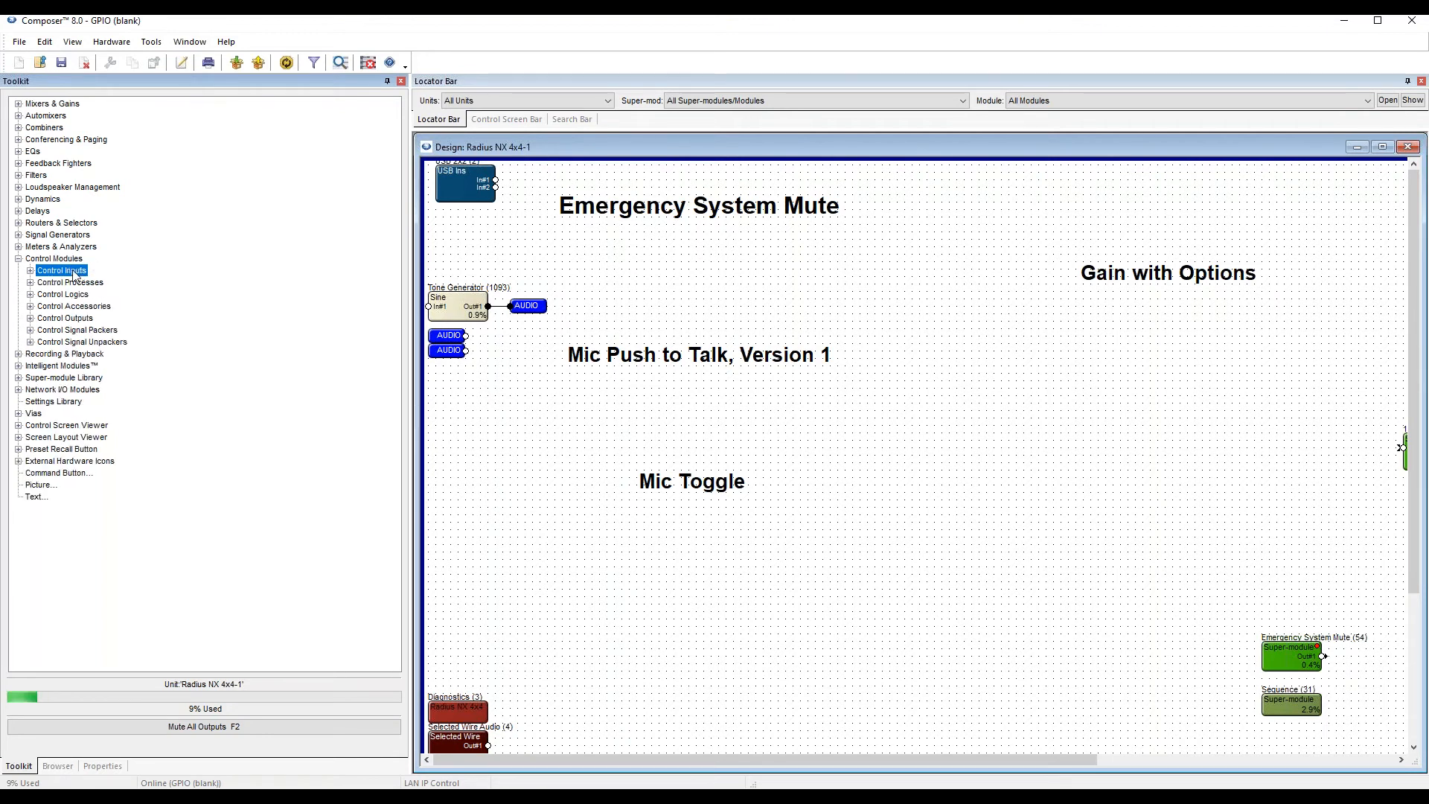
pyautogui.click(31, 272)
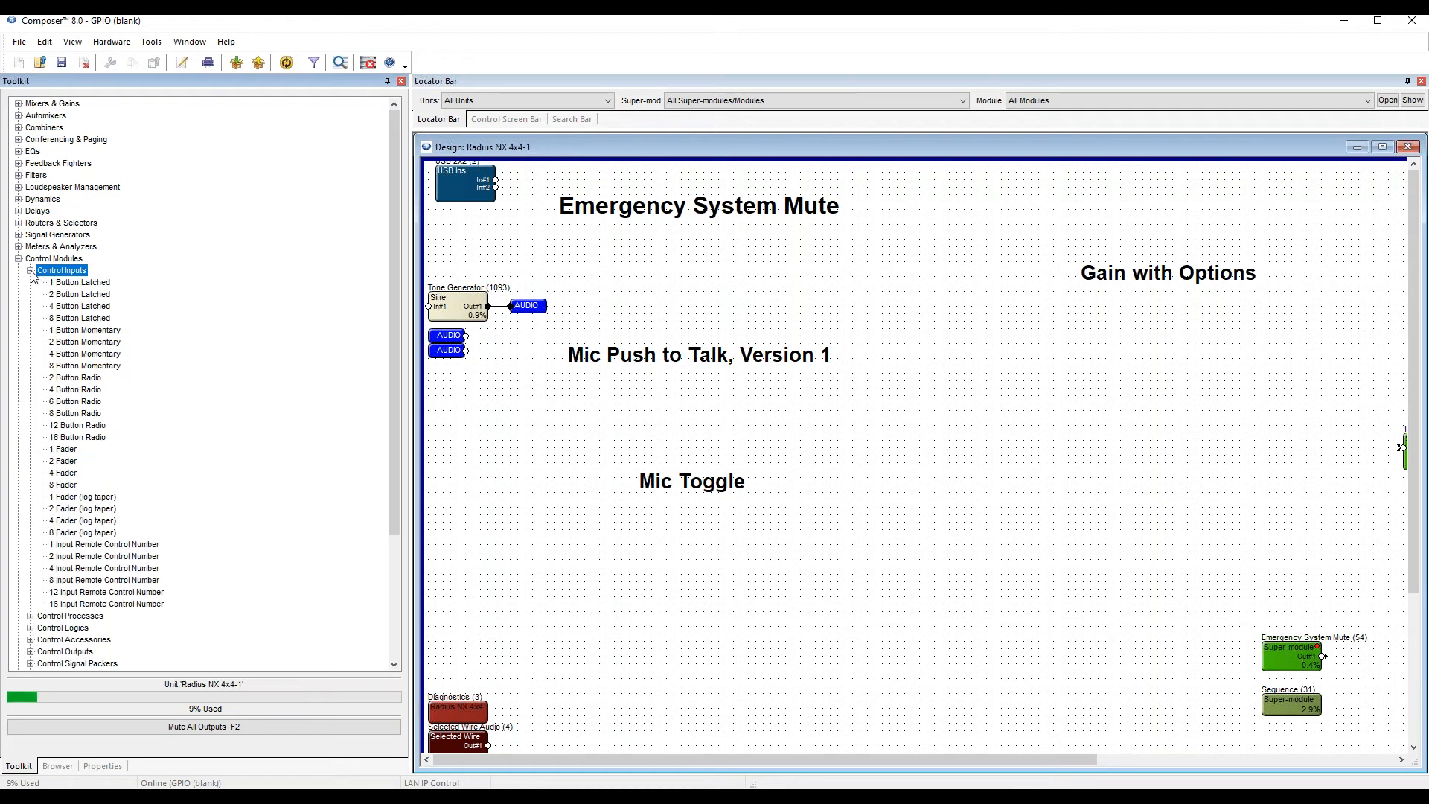
# Place a 1 Button Momentary control input module beneath the Emergency System Mute heading.
pyautogui.click(78, 293)
pyautogui.click(87, 343)
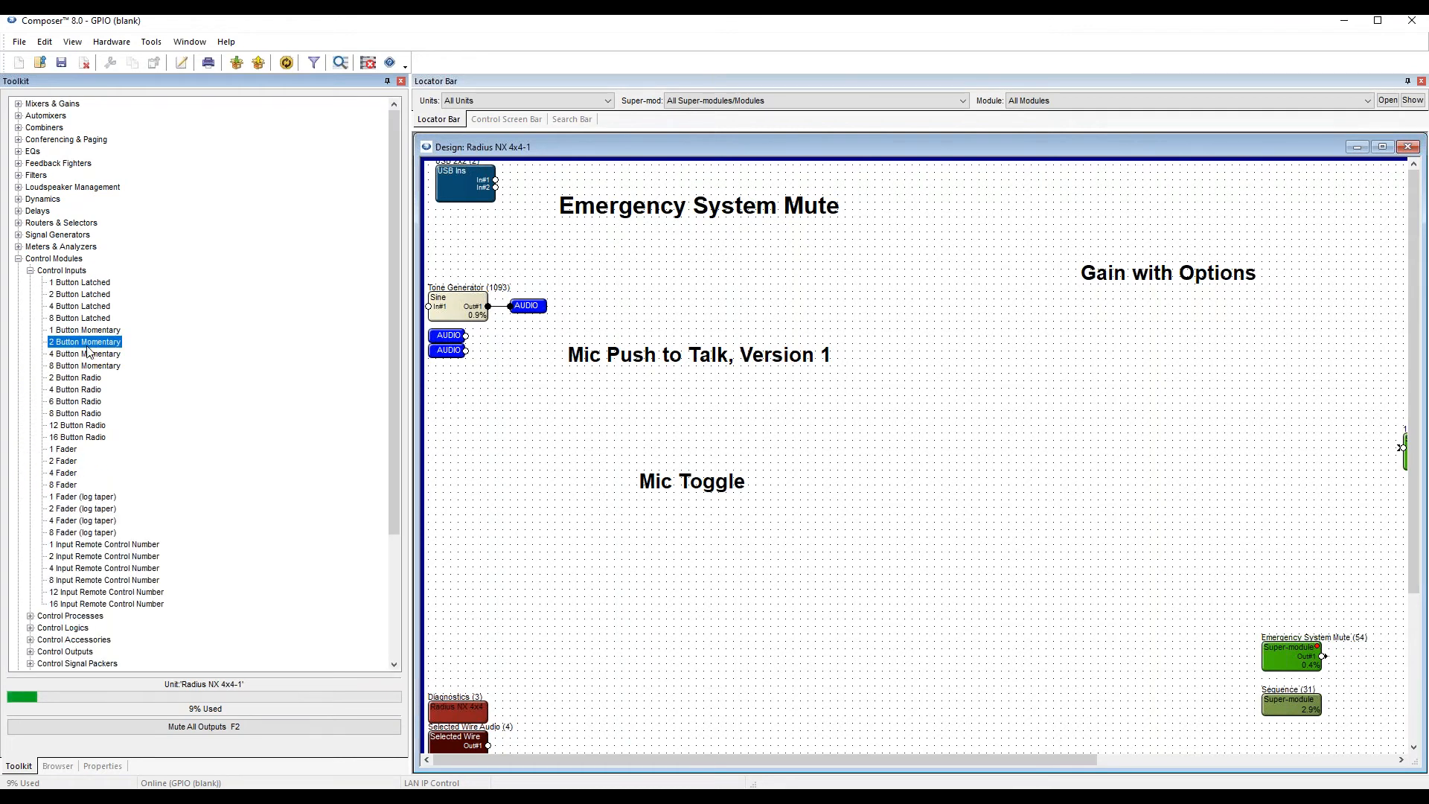
pyautogui.click(74, 283)
pyautogui.click(69, 497)
pyautogui.click(71, 449)
pyautogui.click(72, 426)
pyautogui.click(81, 284)
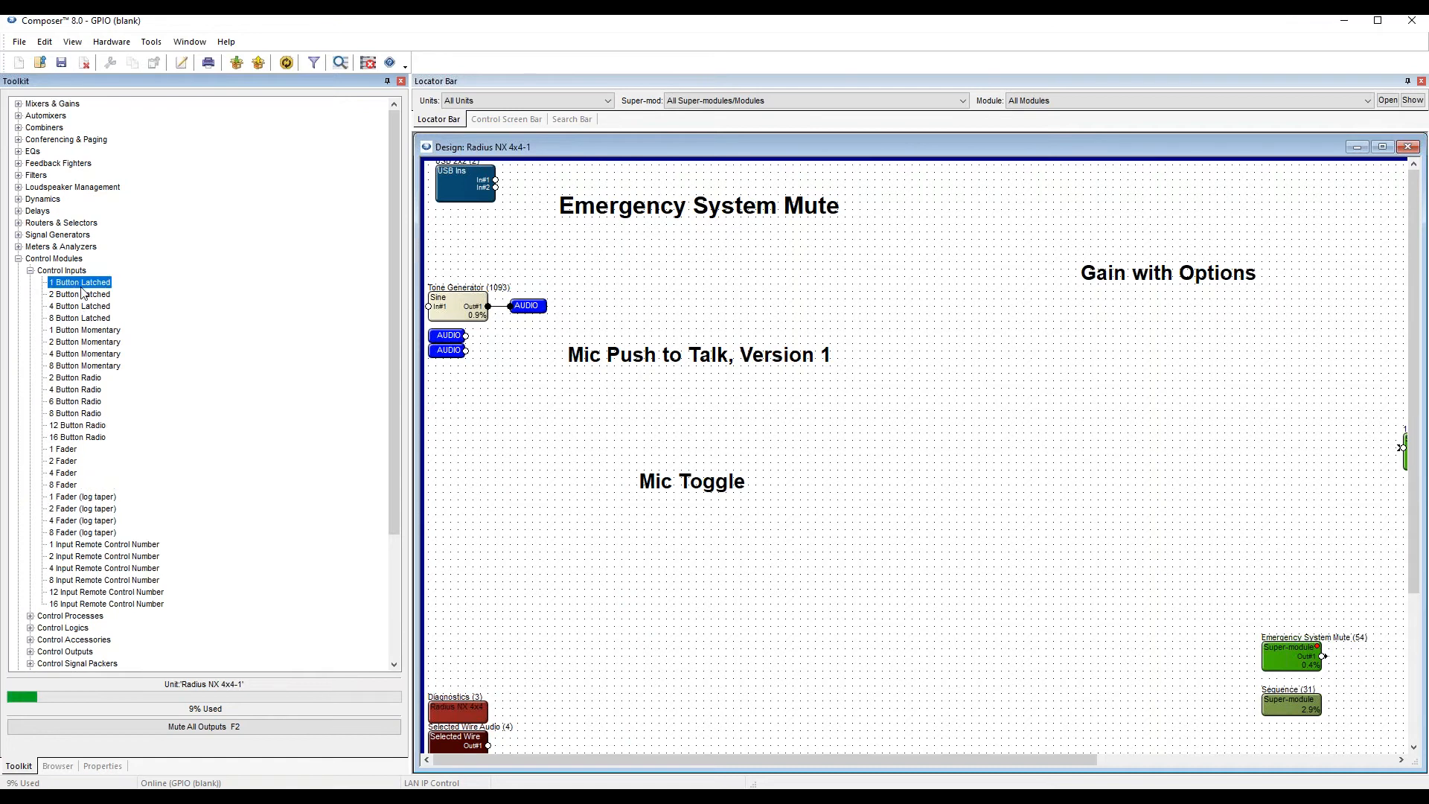
pyautogui.click(81, 331)
pyautogui.moveTo(80, 335); pyautogui.dragTo(714, 347)
# Set up remote control of the momentary module's Button 1 using the Radius NX 4x4 local analog input Switch 1A.
pyautogui.doubleClick(594, 248)
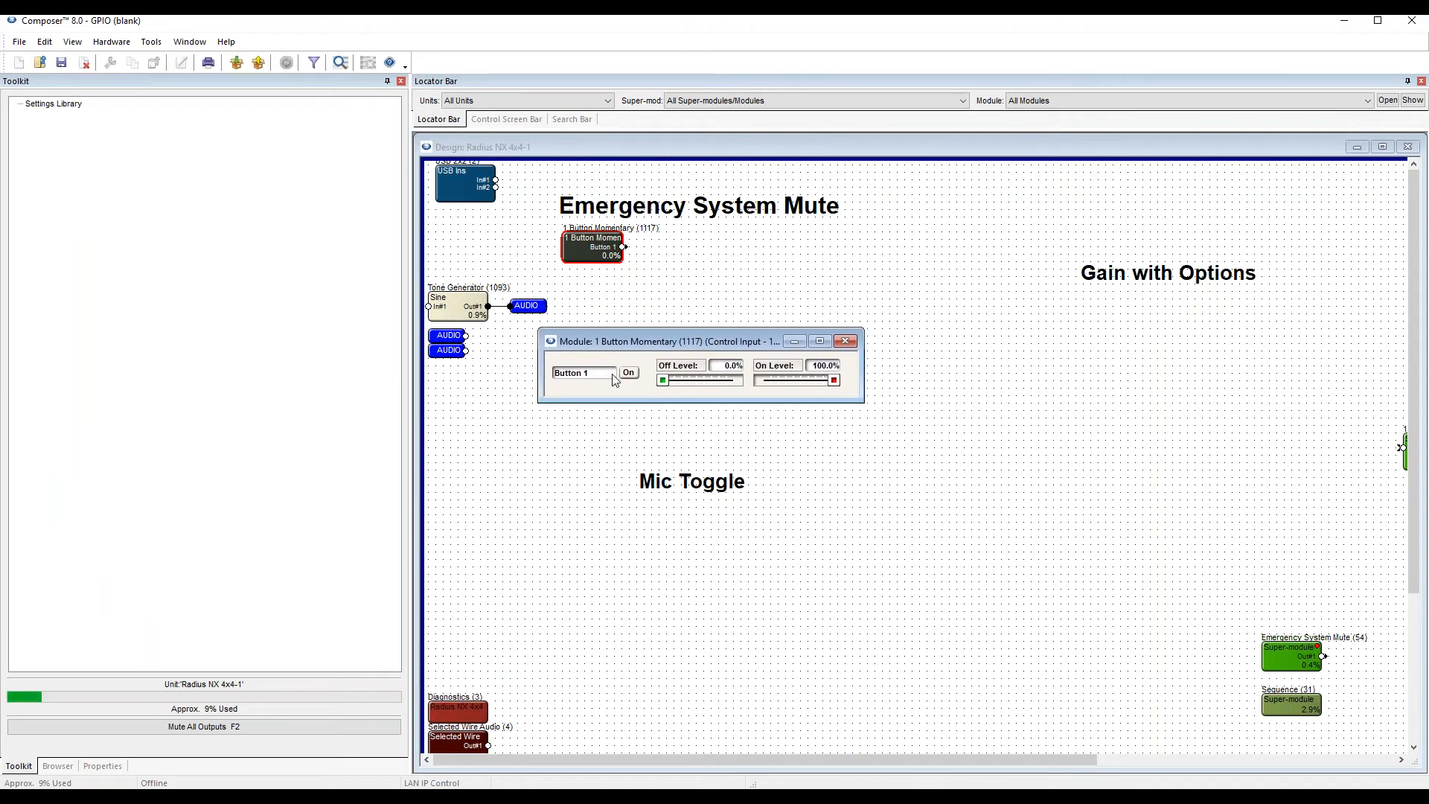
pyautogui.click(629, 374)
pyautogui.click(629, 375)
pyautogui.rightClick(631, 374)
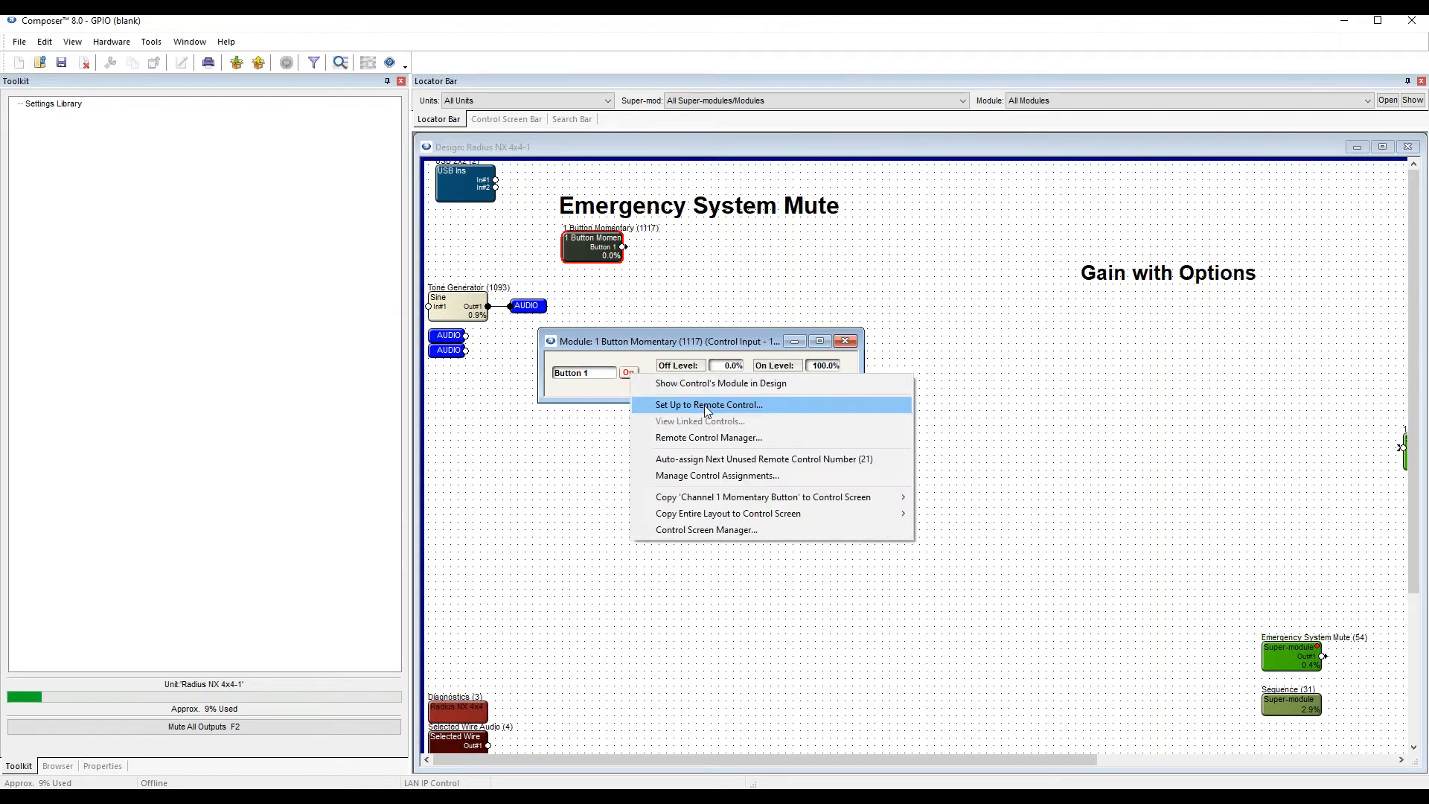
pyautogui.click(704, 405)
pyautogui.moveTo(735, 387); pyautogui.dragTo(1042, 155)
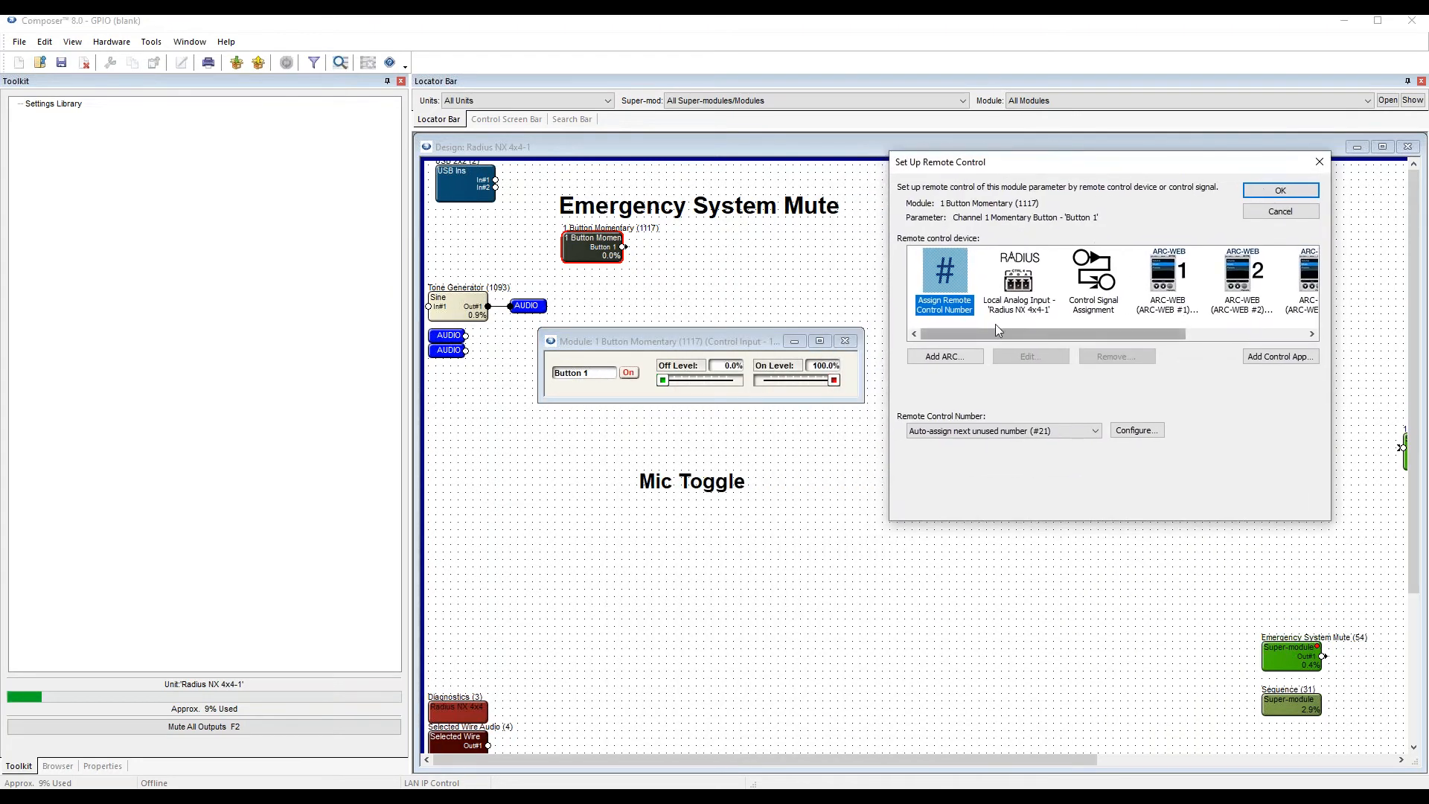
pyautogui.click(1017, 290)
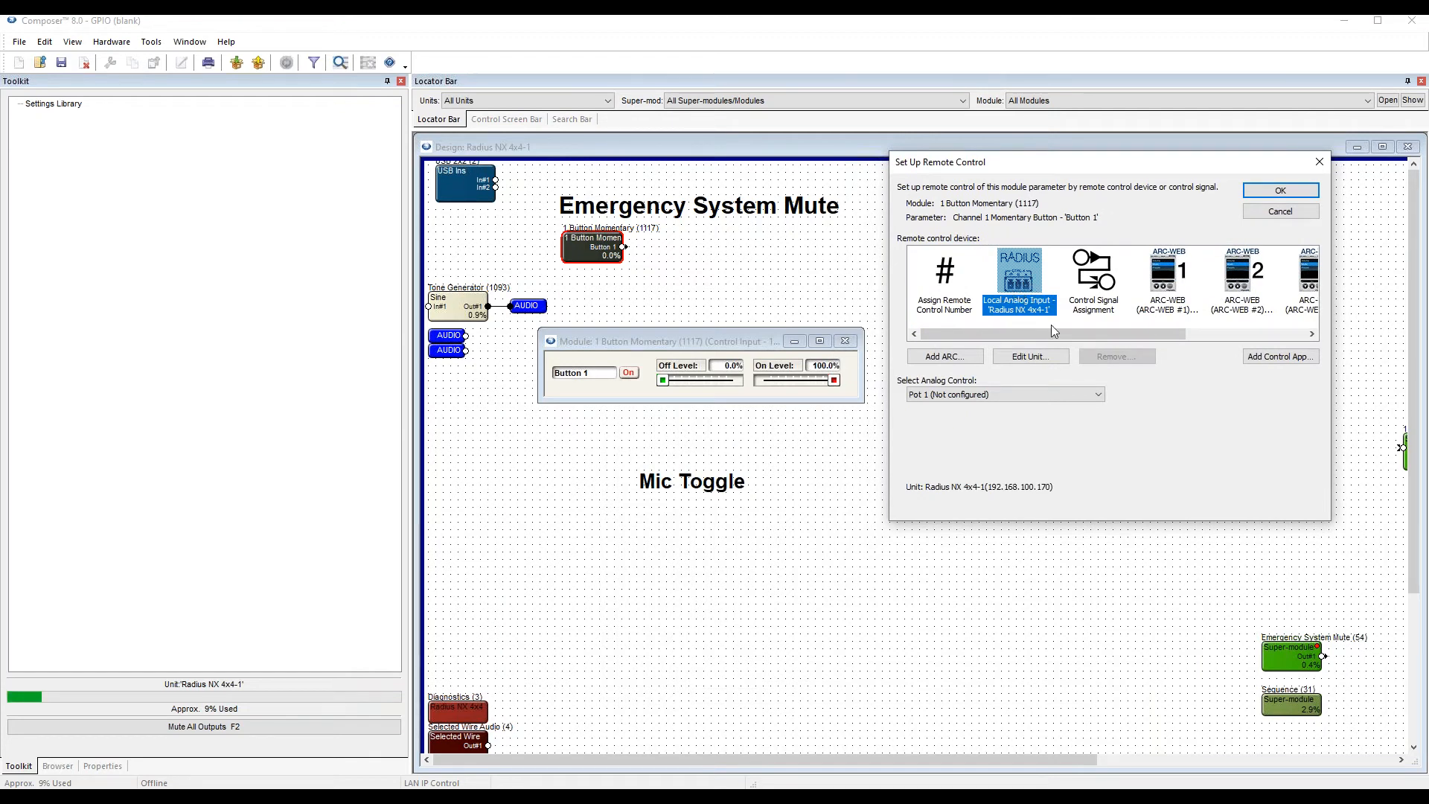
pyautogui.click(1064, 398)
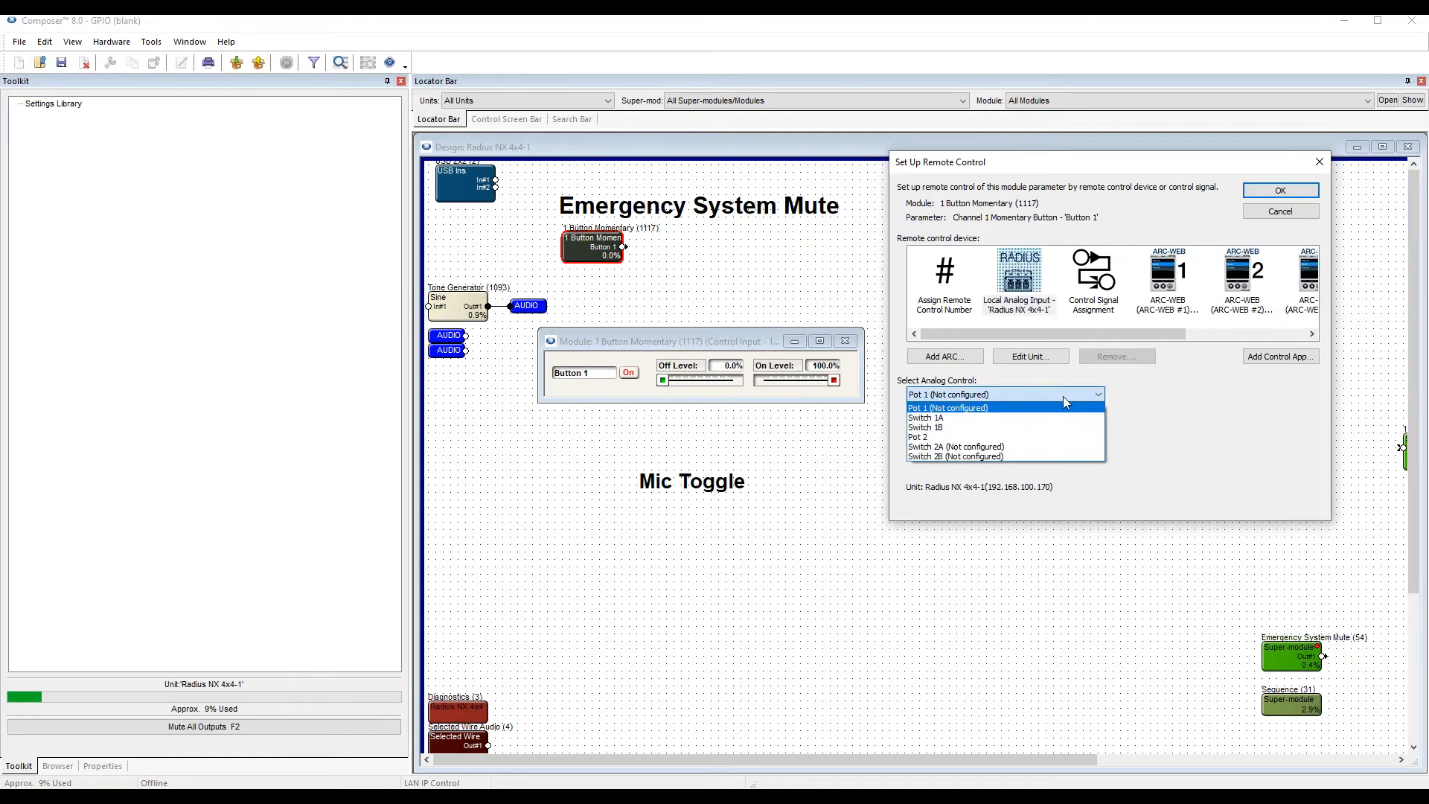
pyautogui.click(941, 419)
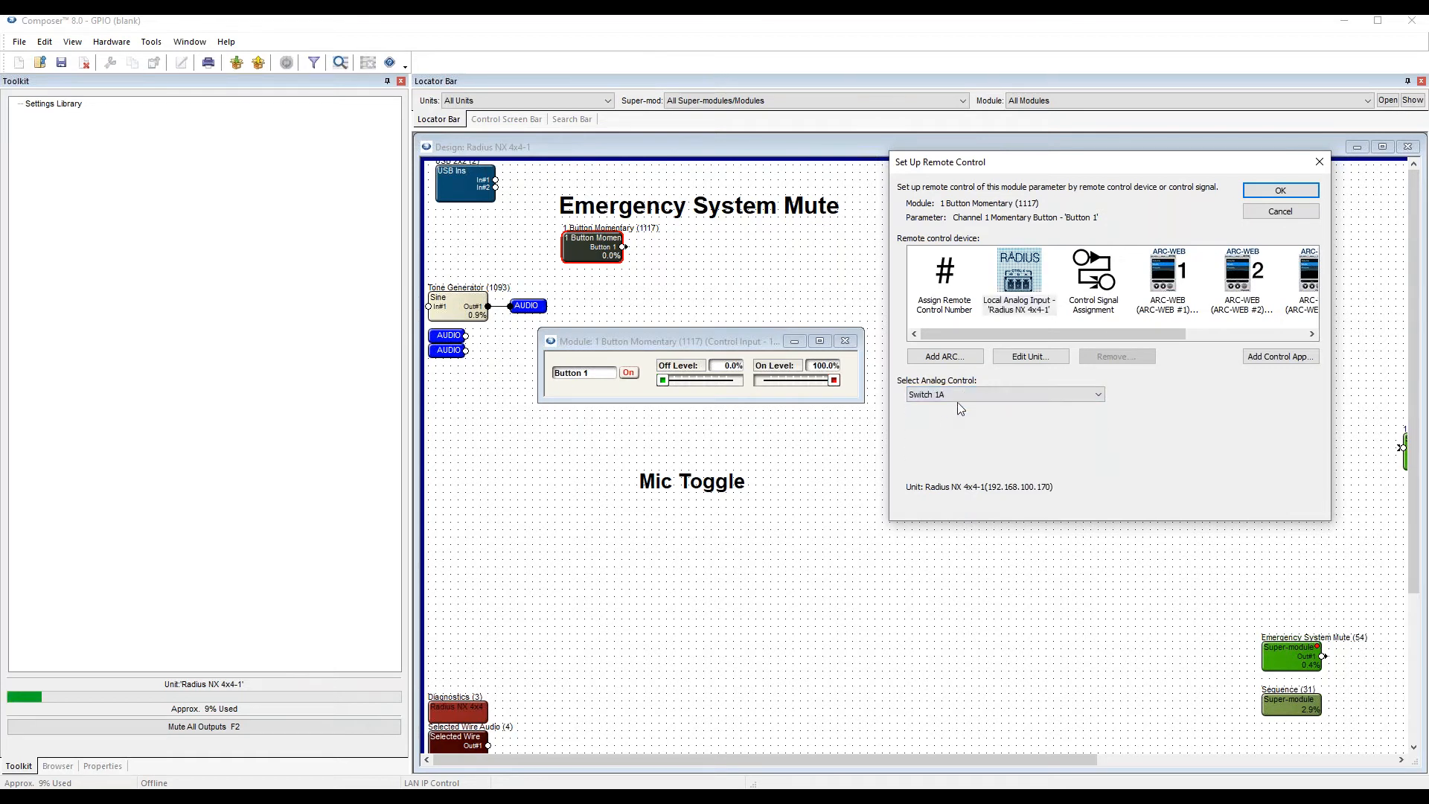
pyautogui.click(1281, 191)
# Turn on superimposed assigned remote control numbers, check Button 1's assignment, and close the momentary module's window.
pyautogui.click(151, 42)
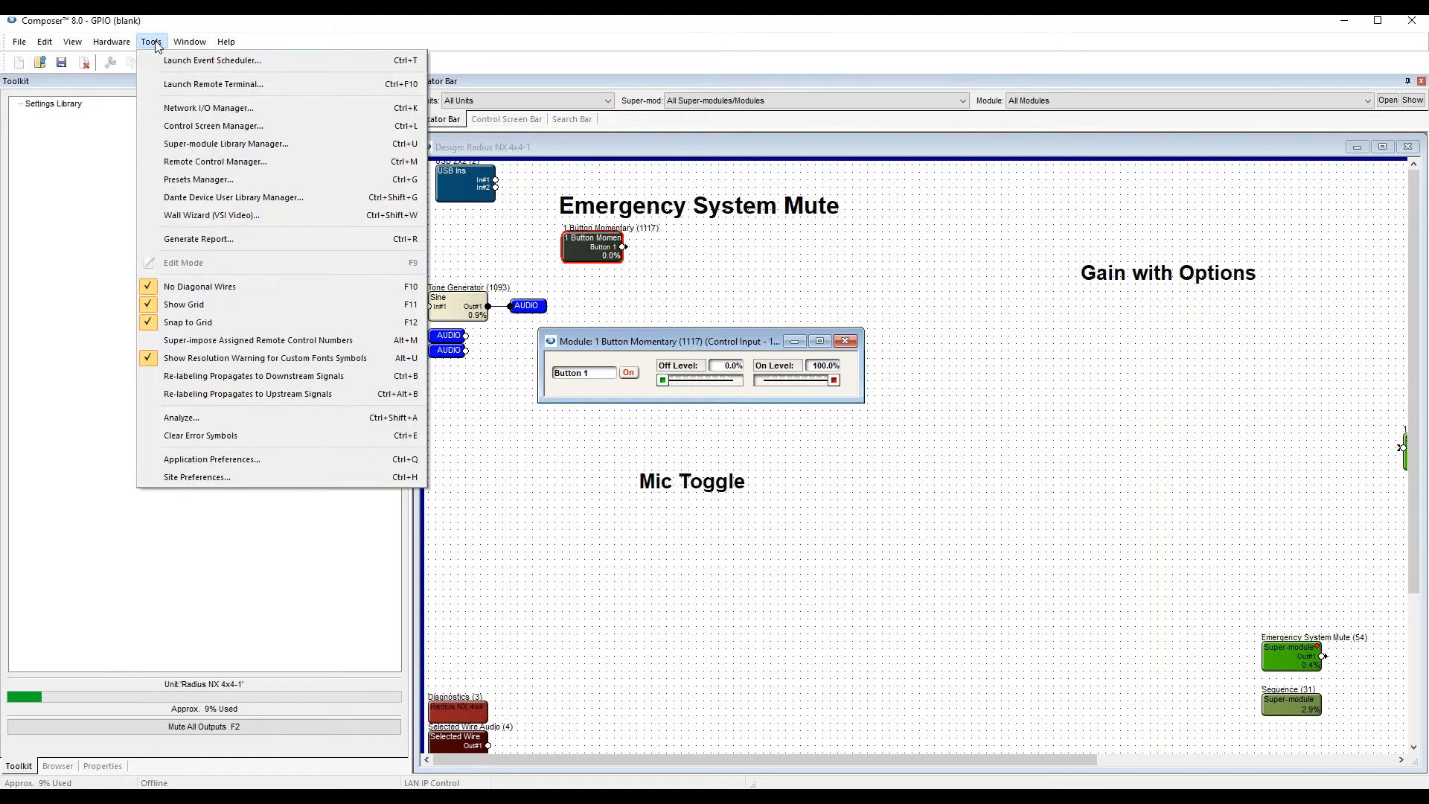
pyautogui.click(275, 341)
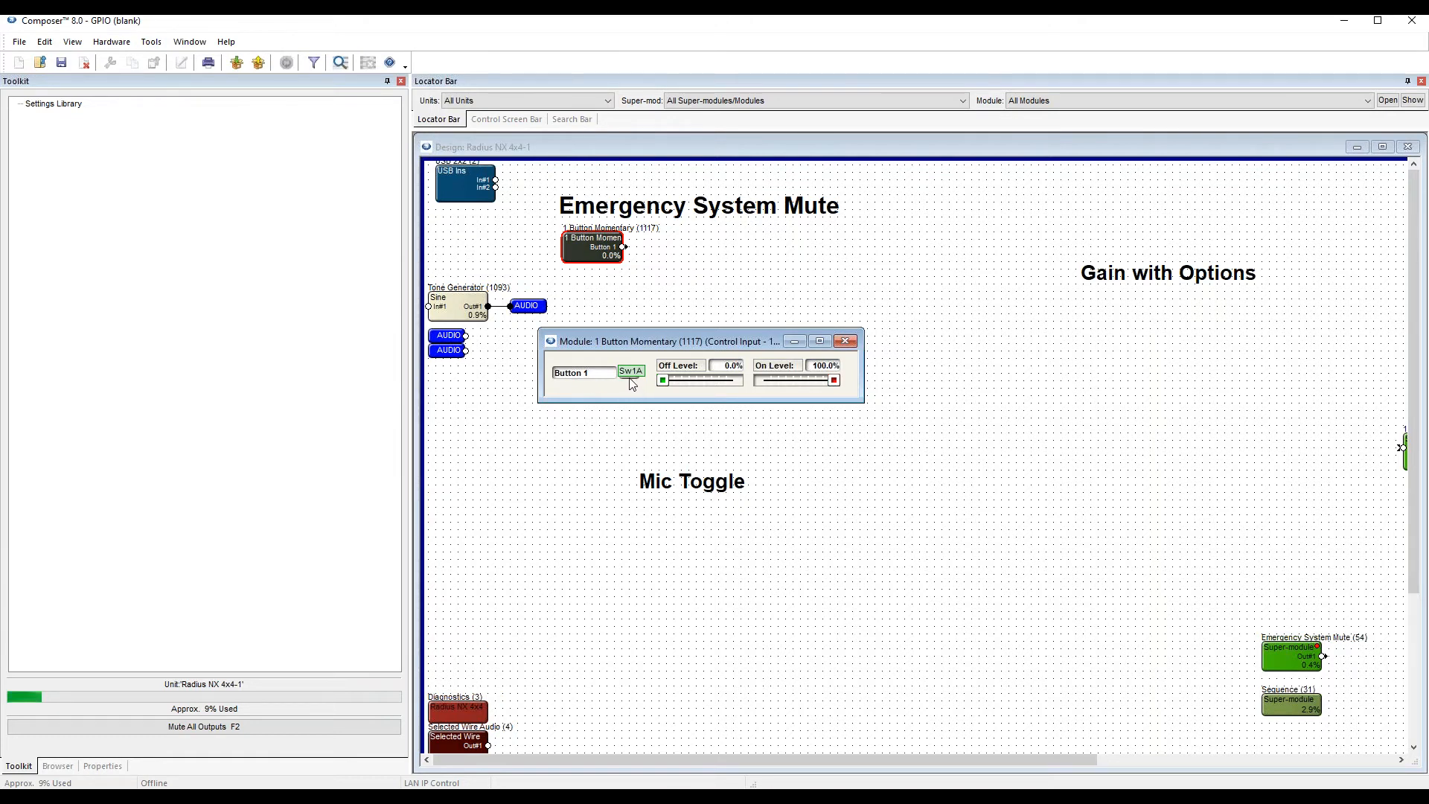
pyautogui.moveTo(659, 348); pyautogui.dragTo(692, 307)
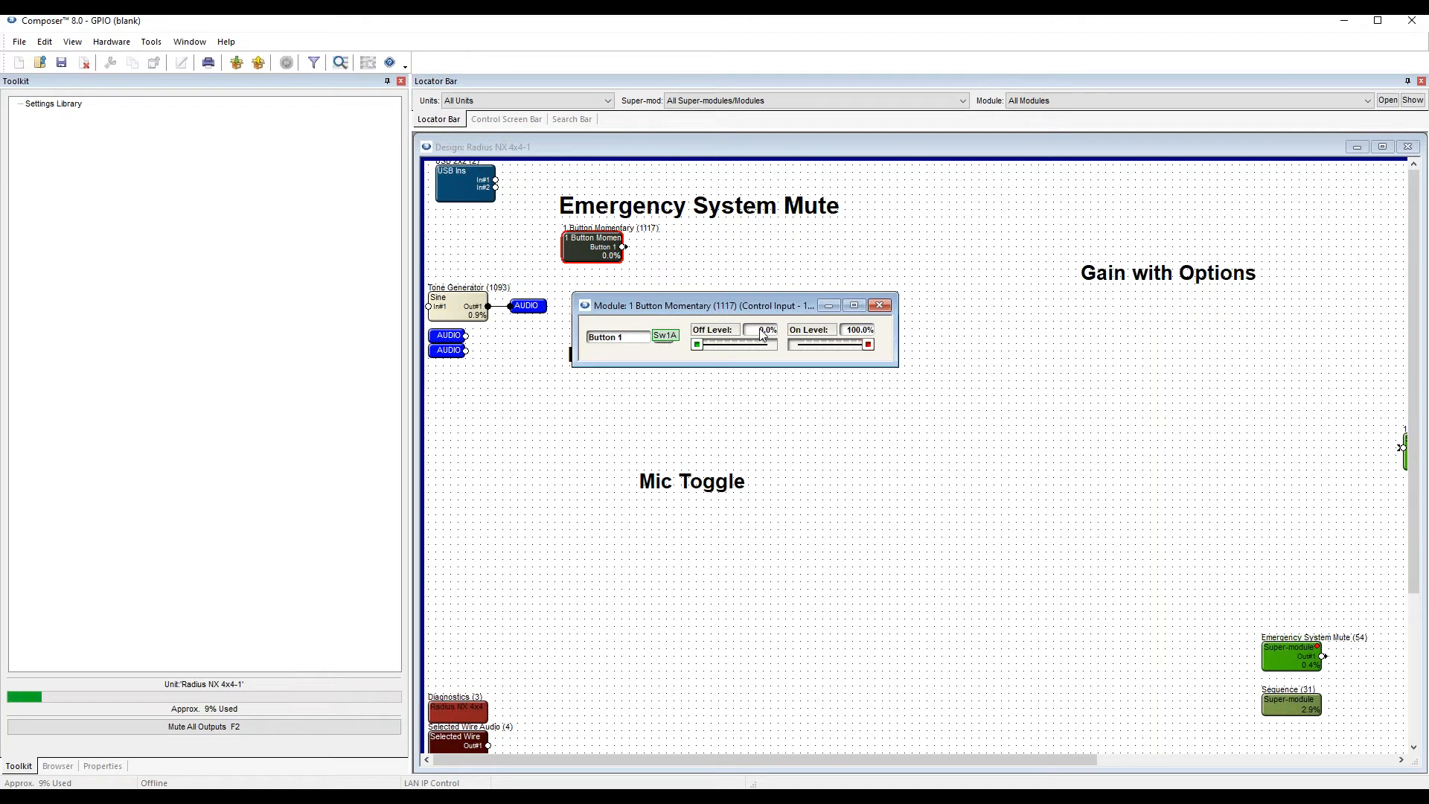
pyautogui.click(880, 306)
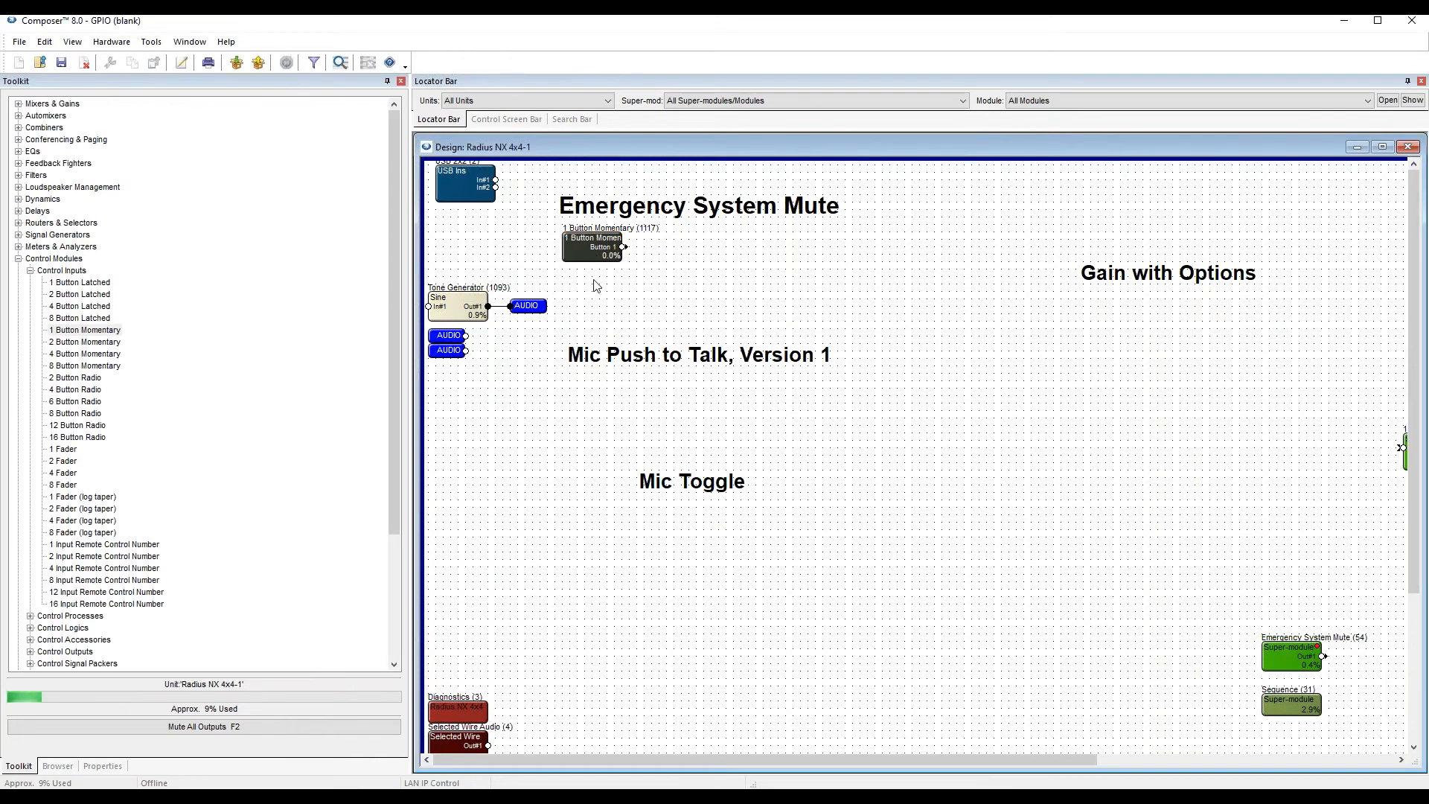
# Open the Presets Manager and examine the Global Mute Control settings of Preset #999 and Preset #1000.
pyautogui.click(807, 271)
pyautogui.click(156, 44)
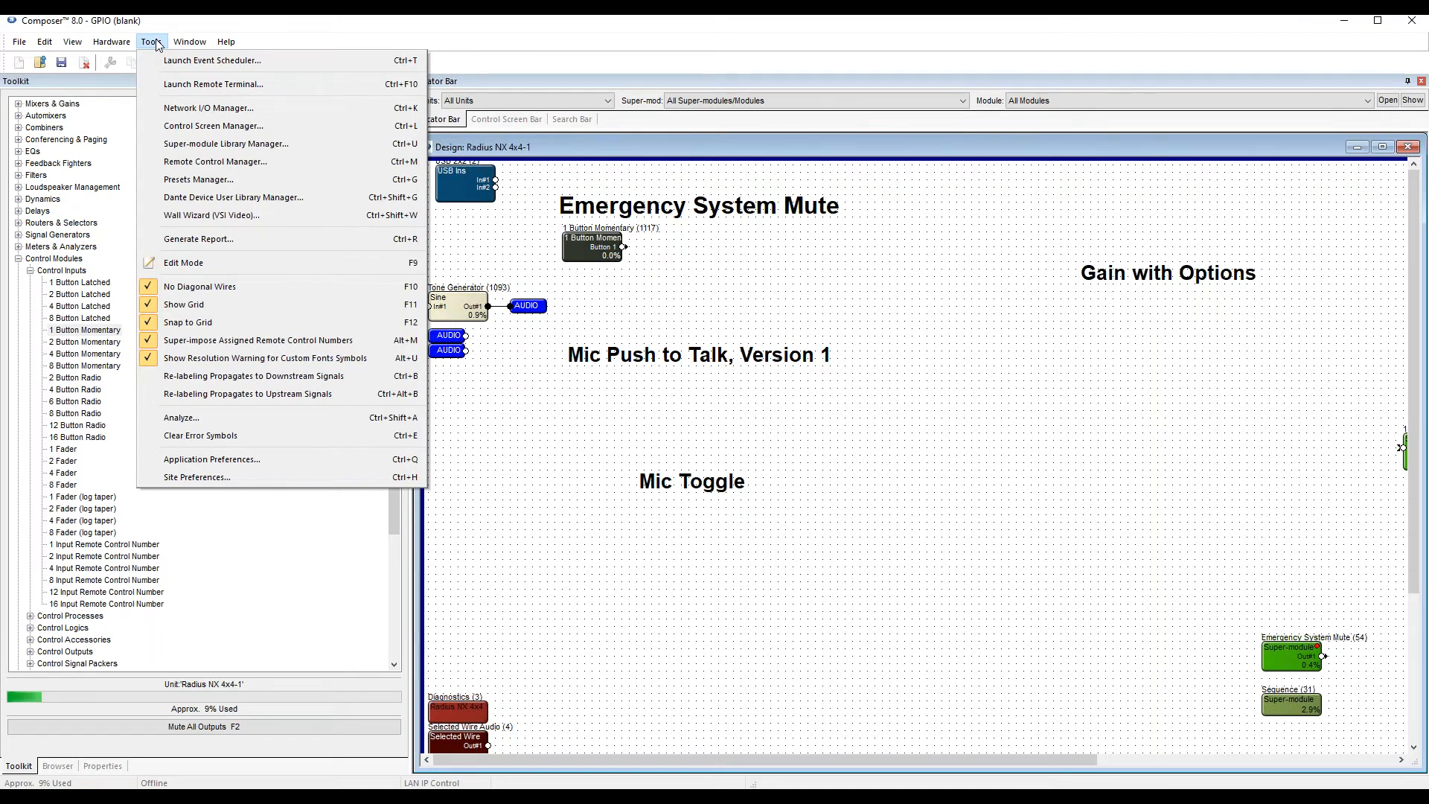
pyautogui.click(261, 180)
pyautogui.moveTo(735, 153); pyautogui.dragTo(1067, 148)
pyautogui.click(958, 236)
pyautogui.click(958, 225)
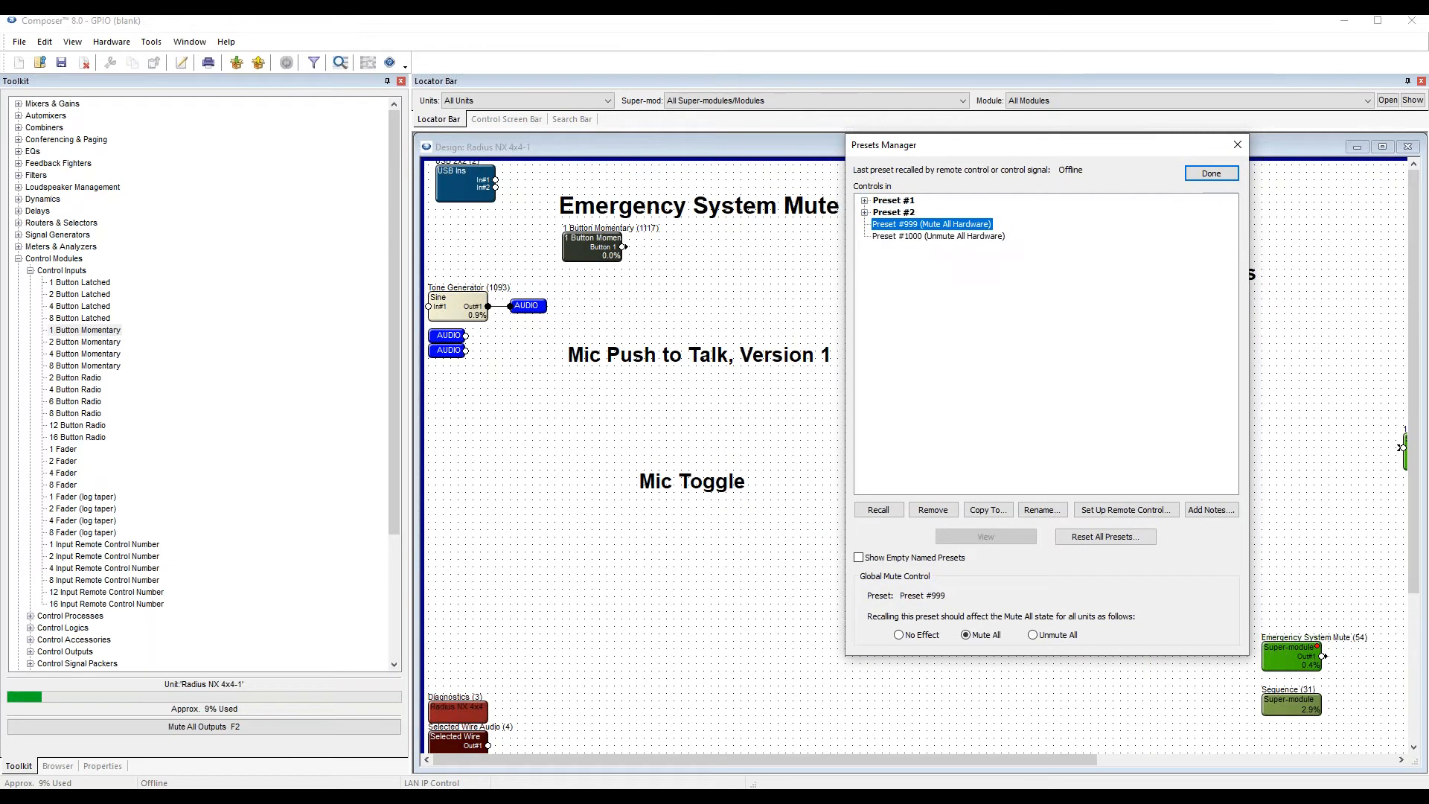
pyautogui.click(960, 237)
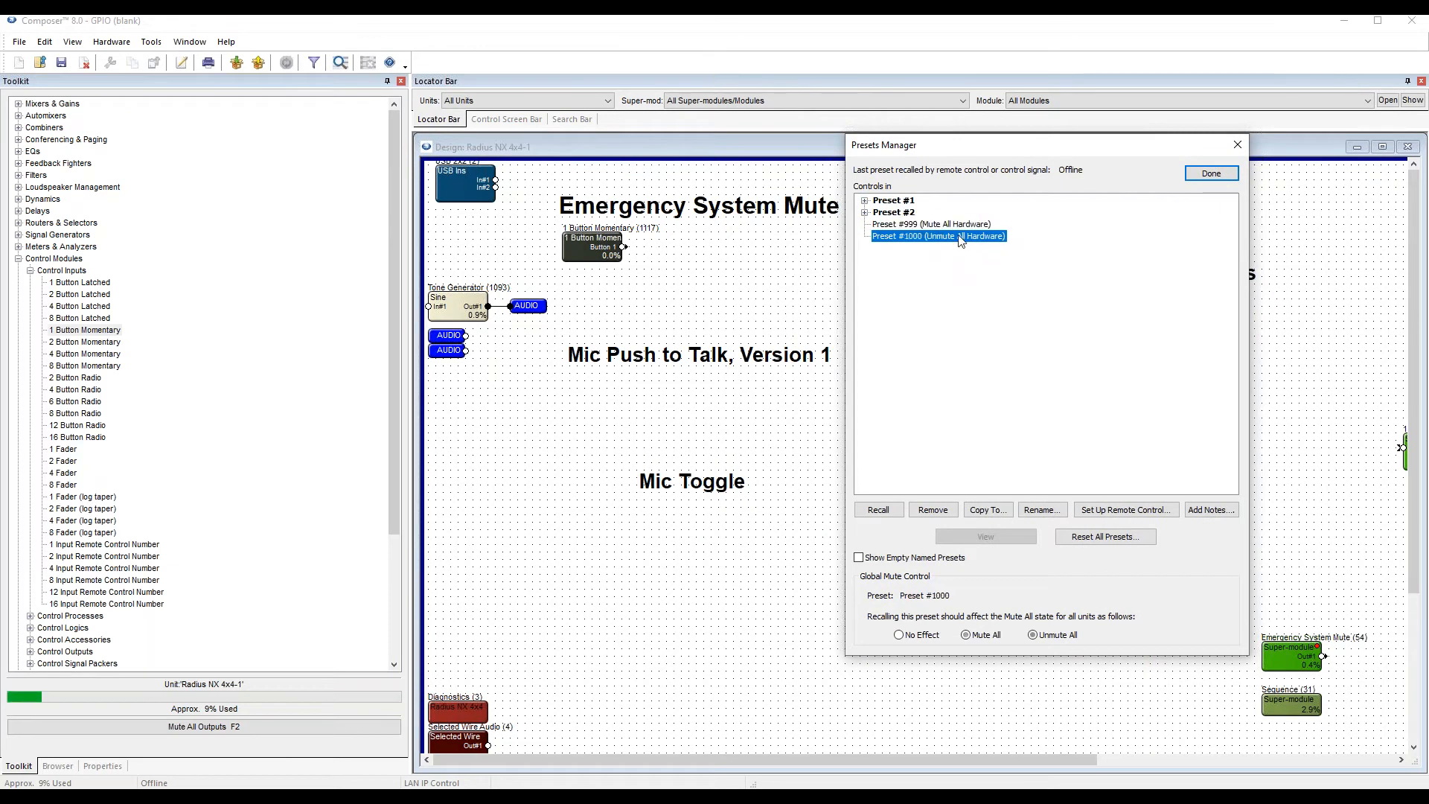
pyautogui.click(909, 226)
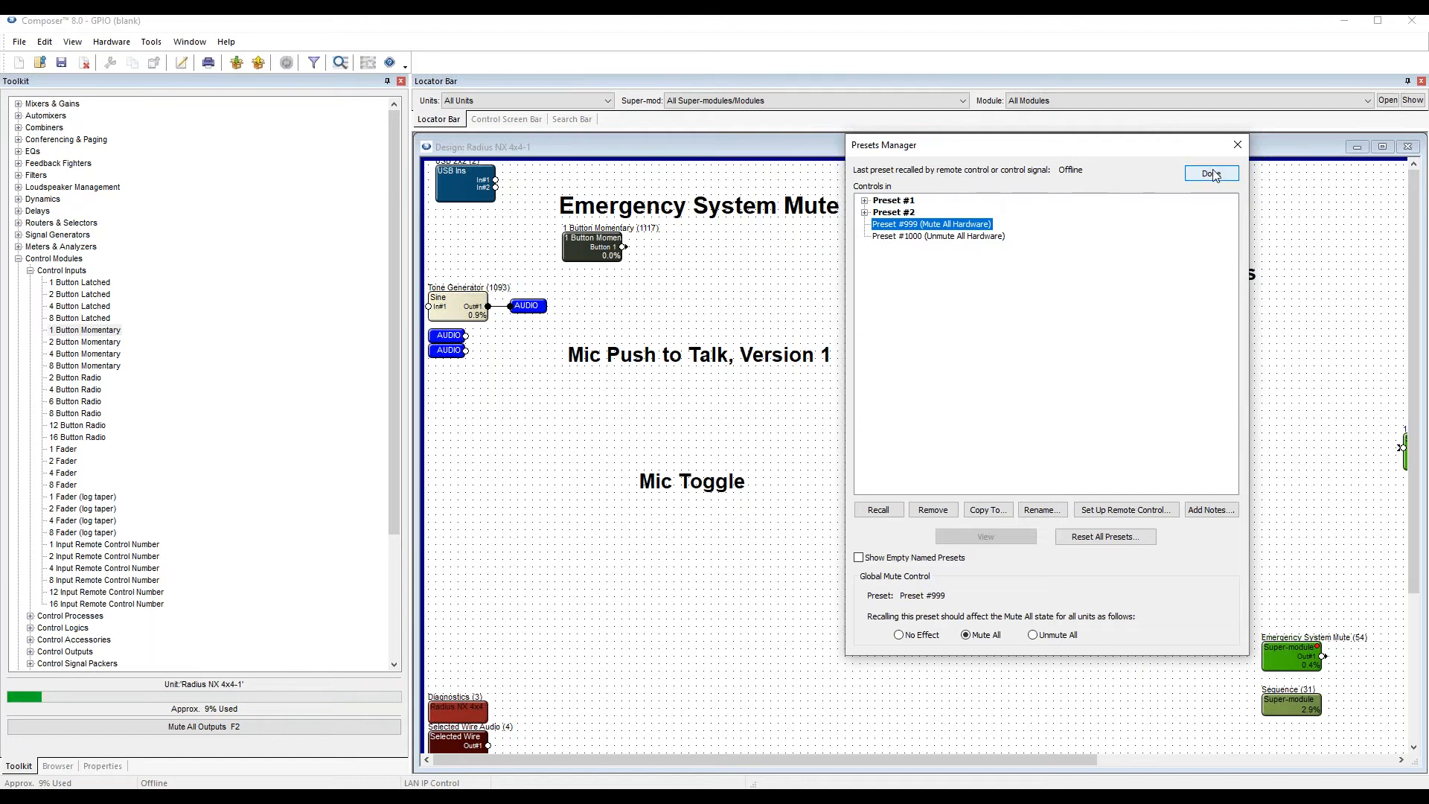
pyautogui.moveTo(1078, 152); pyautogui.dragTo(1124, 151)
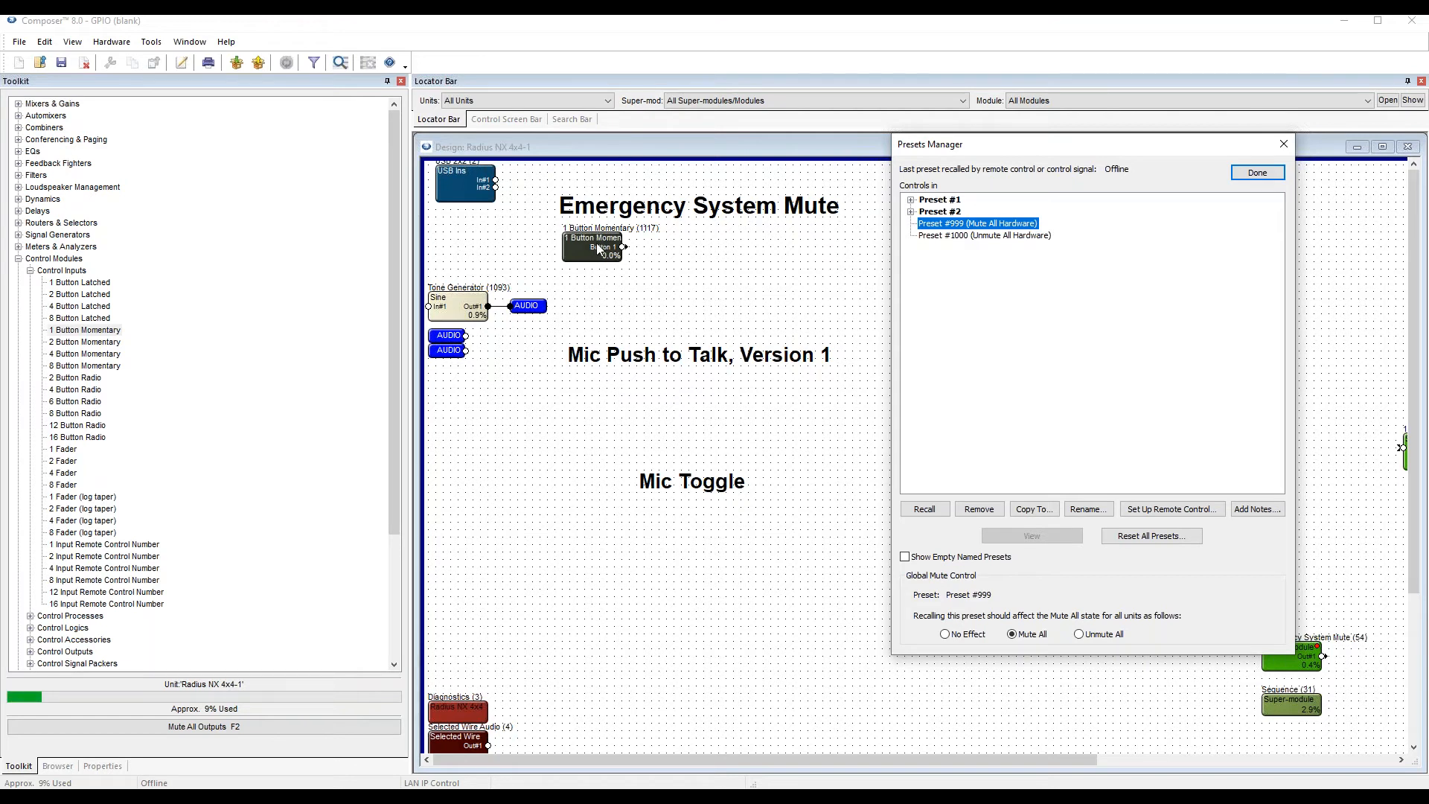
# Check Preset #1000's mute setting, close the Presets Manager, and place a Dual Preset Trigger beside the 1 Button Momentary module.
pyautogui.click(993, 237)
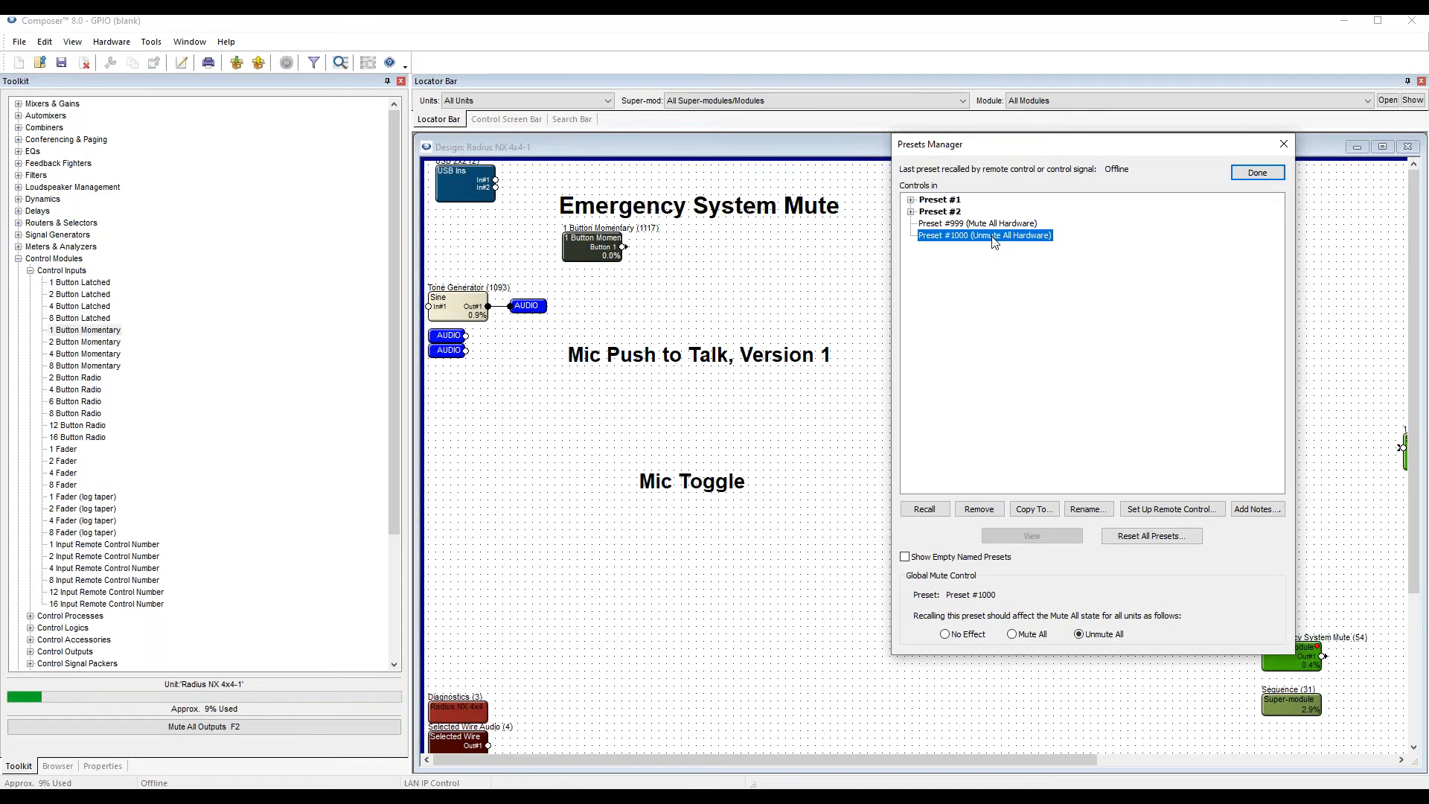
pyautogui.click(1267, 182)
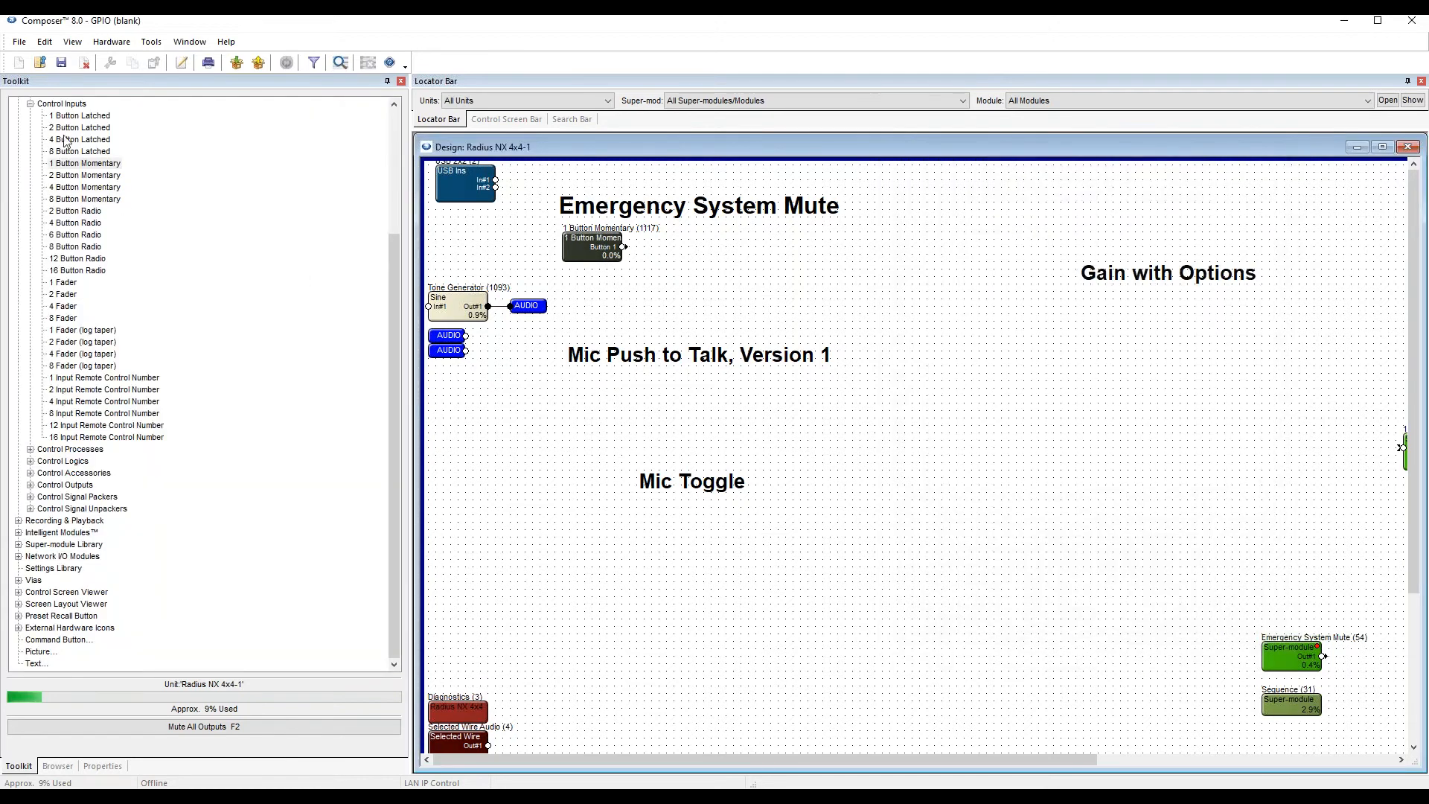
pyautogui.click(31, 105)
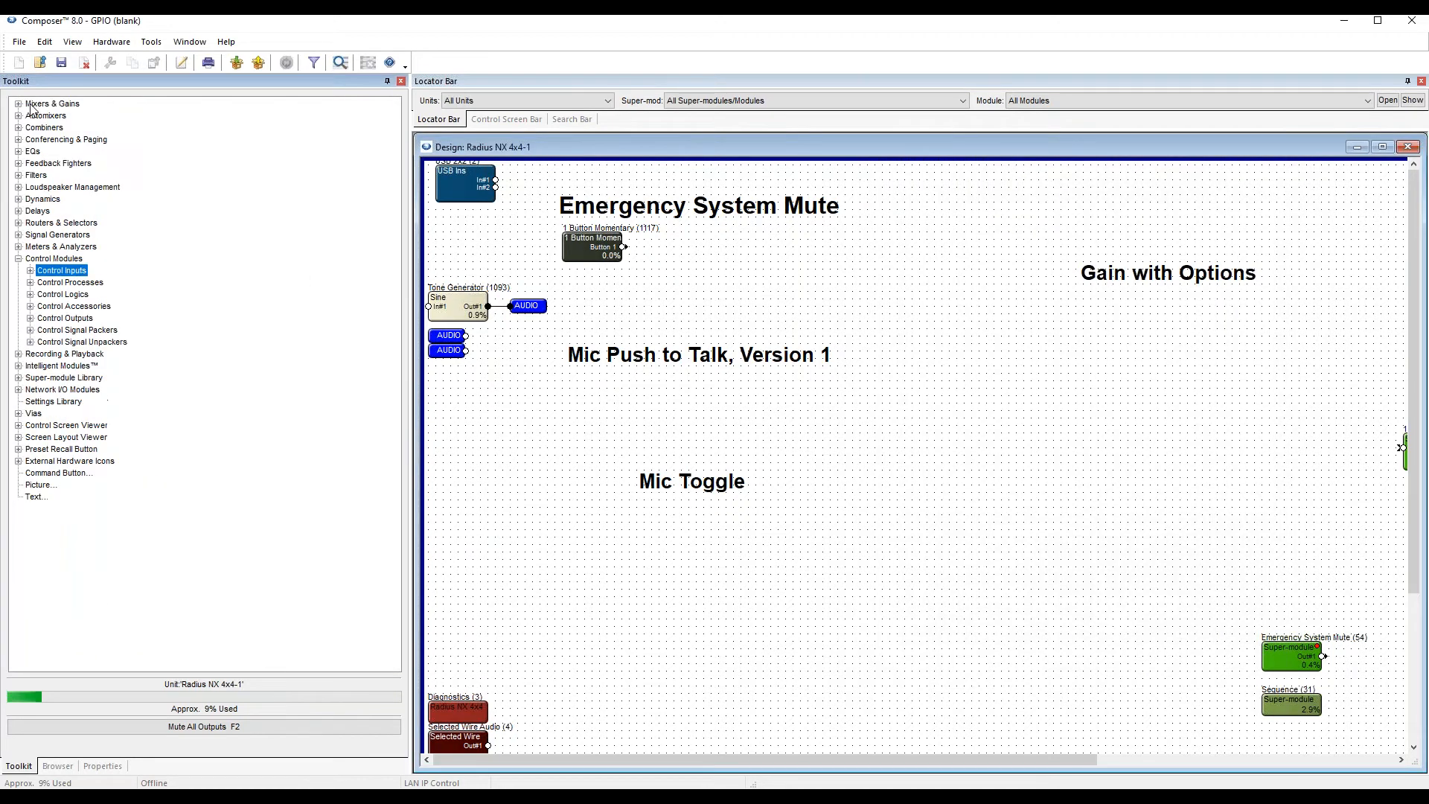
pyautogui.click(64, 260)
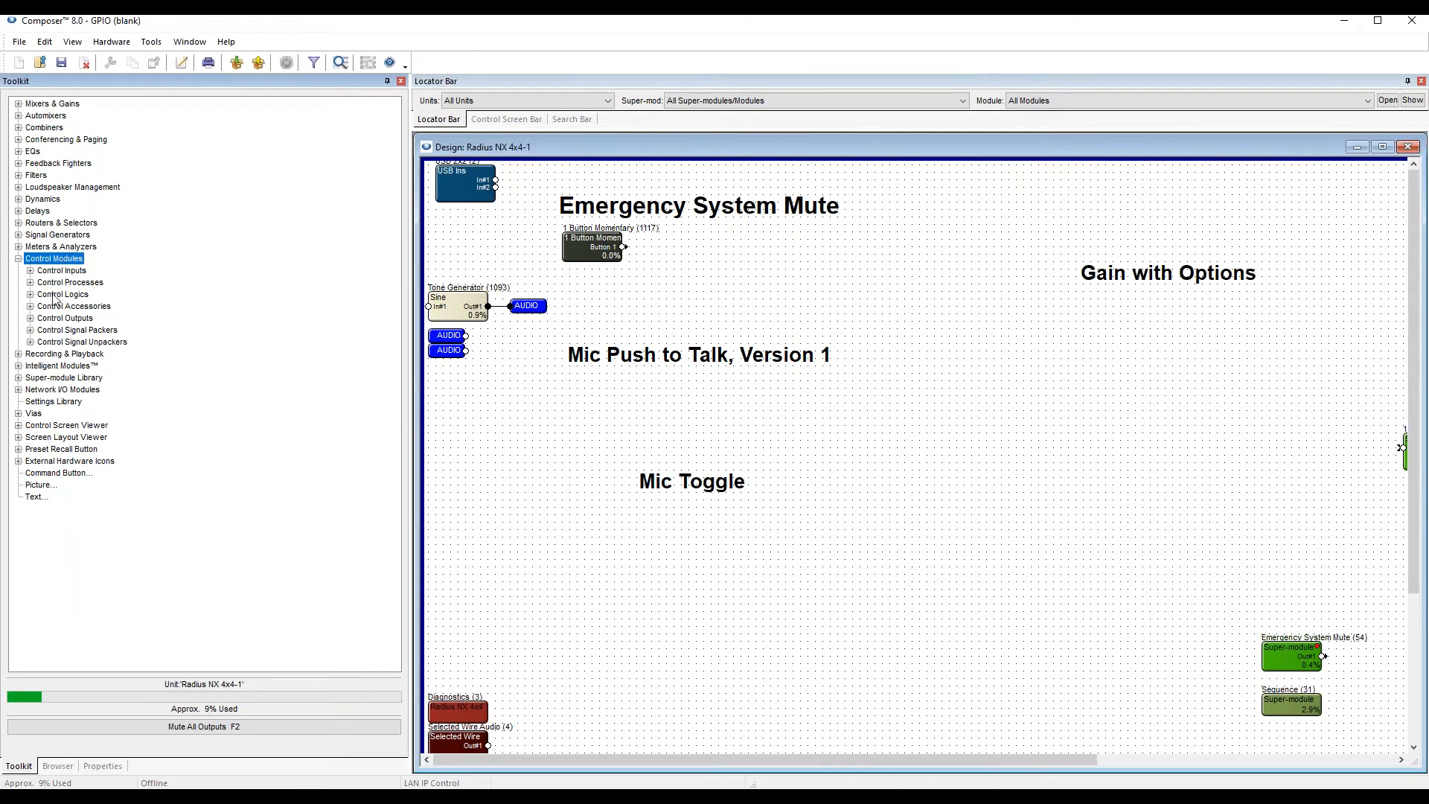
pyautogui.click(57, 307)
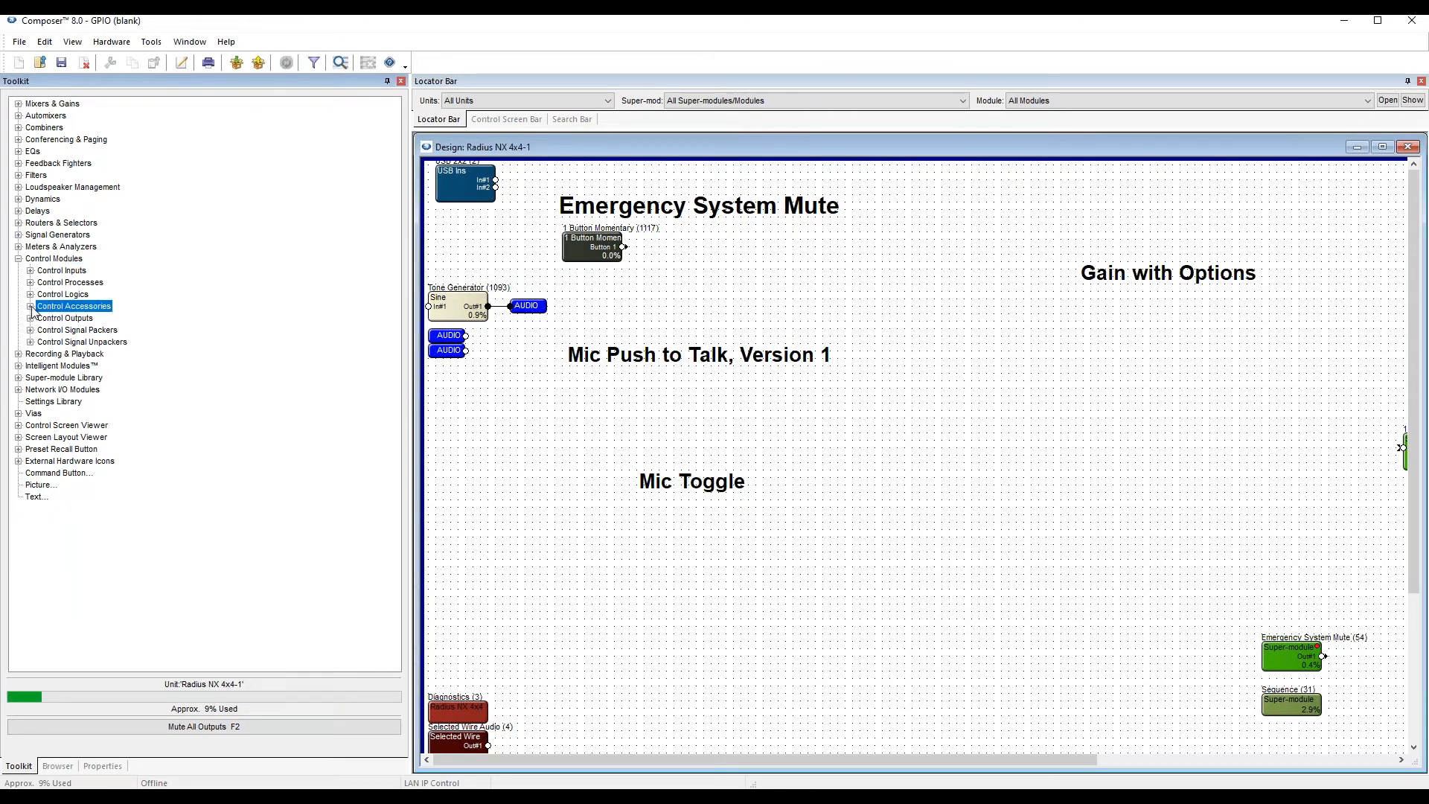
pyautogui.click(31, 307)
pyautogui.moveTo(85, 392); pyautogui.dragTo(806, 255)
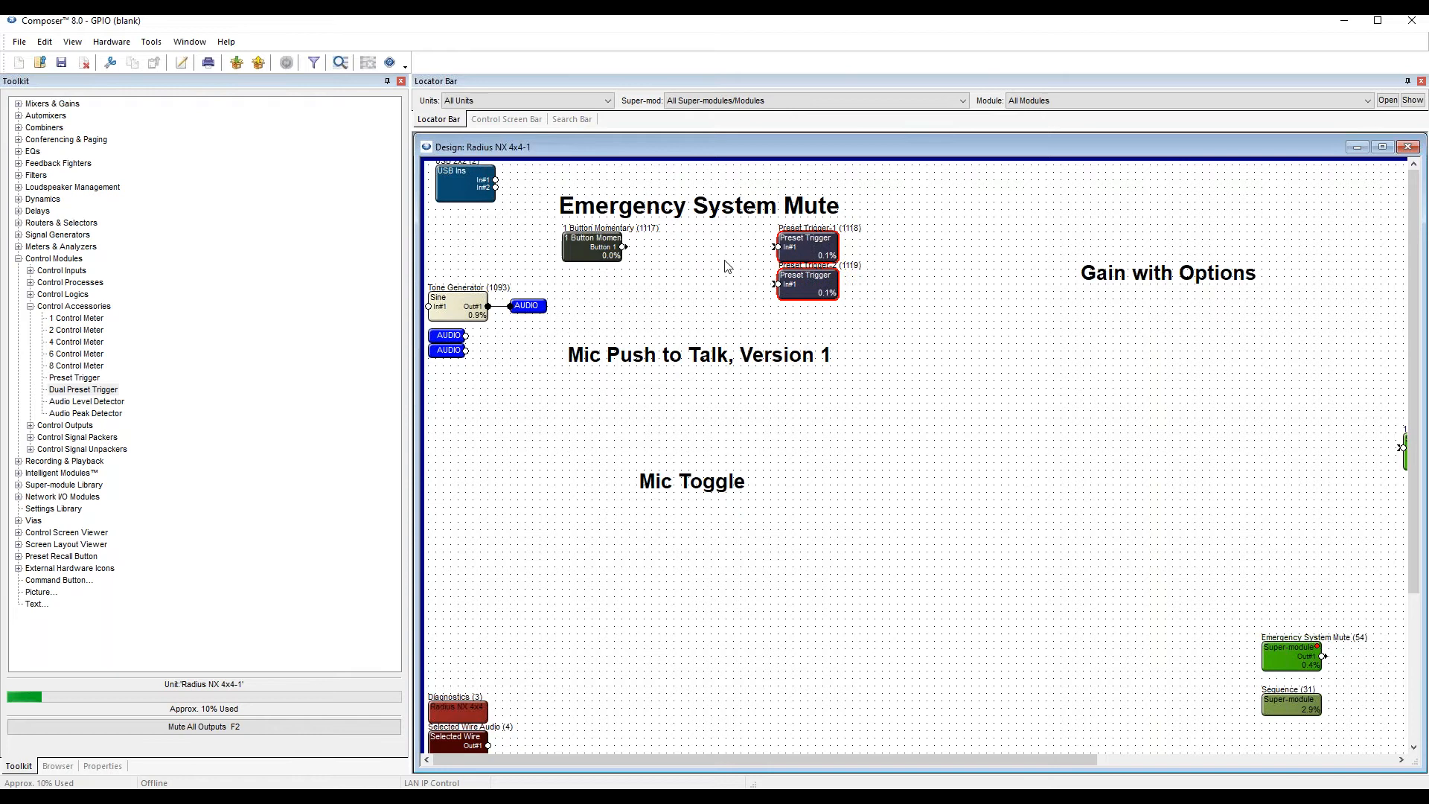
# Open Preset Trigger-1's window and wire the momentary module's Button 1 output to the Preset Trigger-1 input.
pyautogui.doubleClick(806, 255)
pyautogui.moveTo(548, 238); pyautogui.dragTo(917, 225)
pyautogui.moveTo(623, 246); pyautogui.dragTo(778, 248)
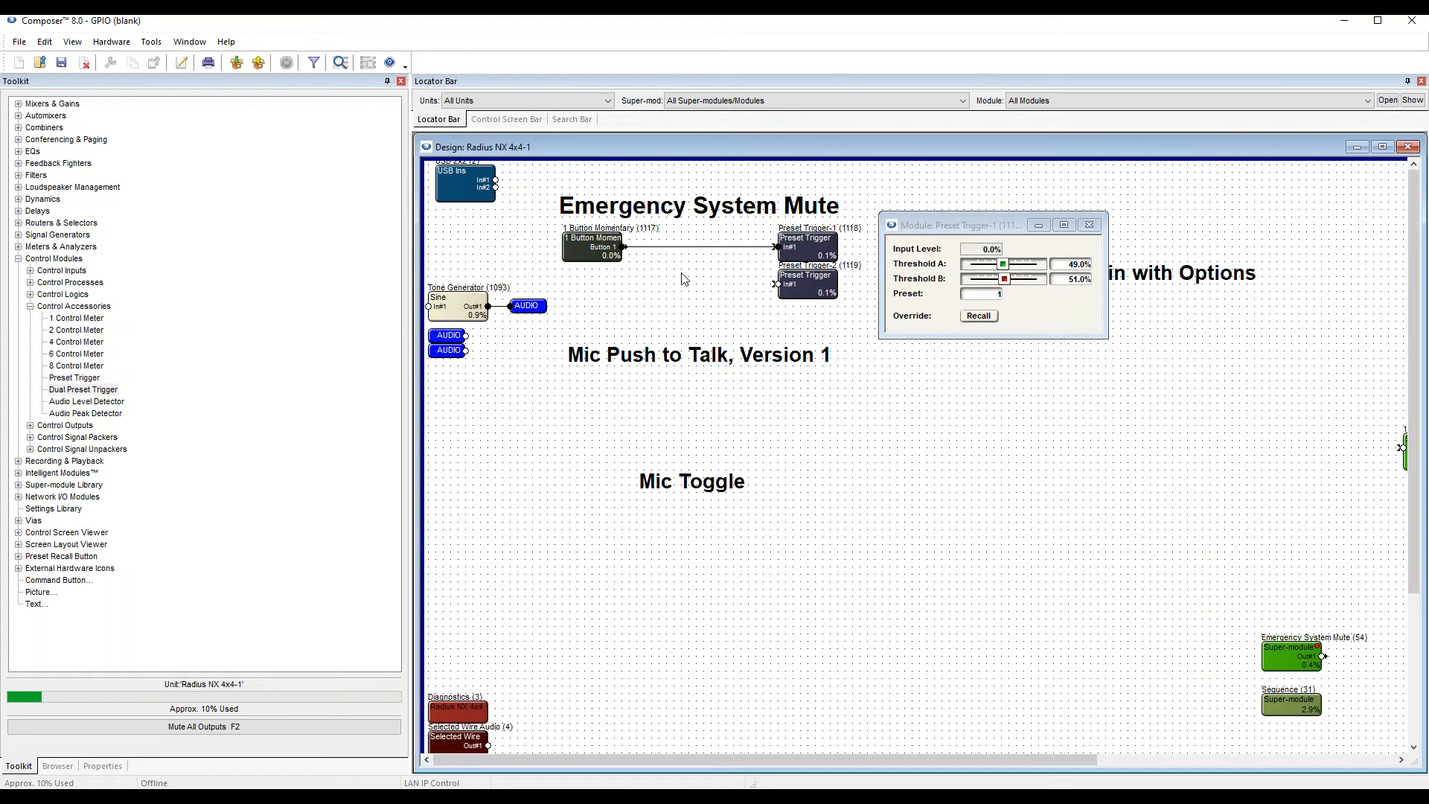
pyautogui.click(677, 248)
# Set Preset Trigger-1 to recall preset 999 and close its window.
pyautogui.doubleClick(809, 251)
pyautogui.click(984, 294)
pyautogui.write('999')
pyautogui.press('Return')
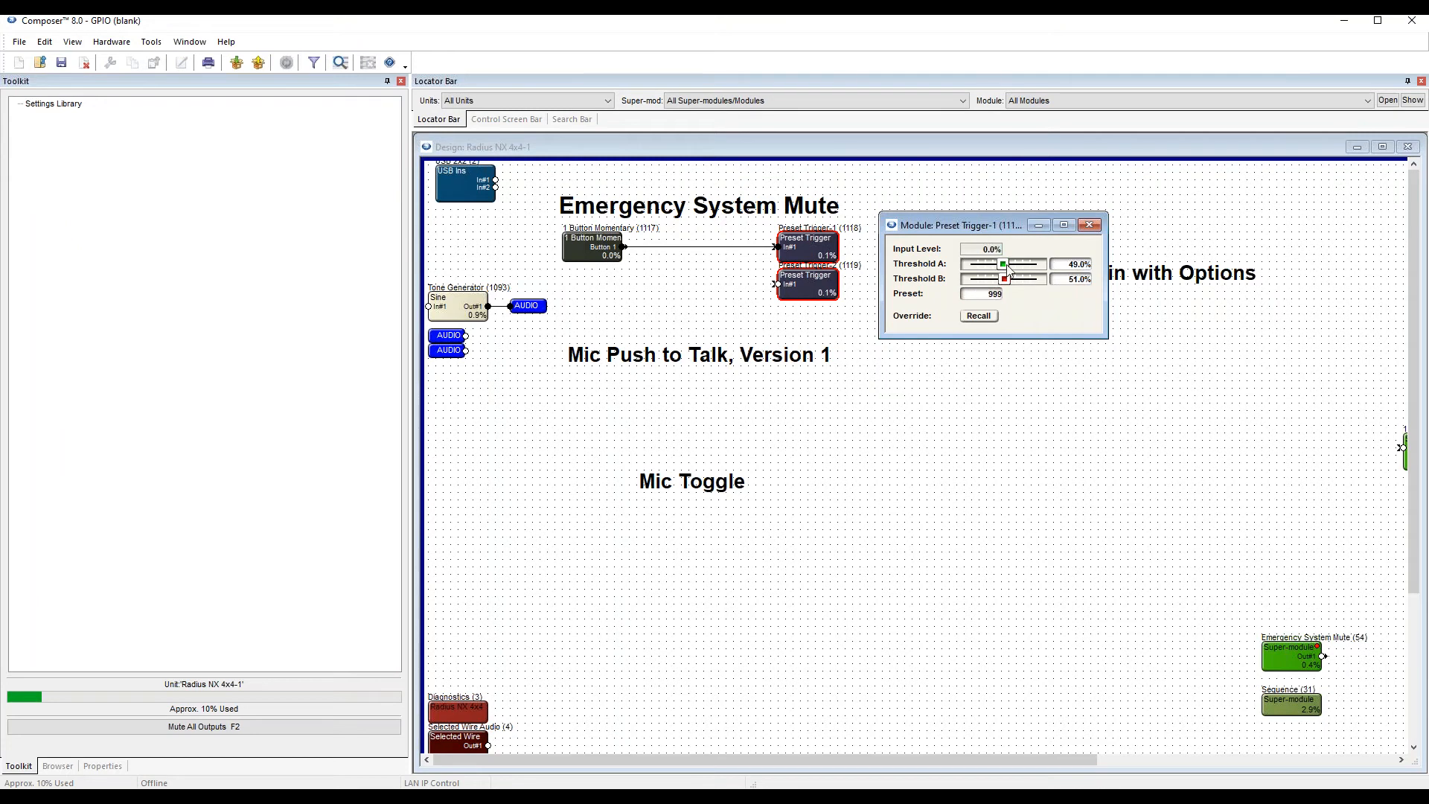
pyautogui.click(1091, 224)
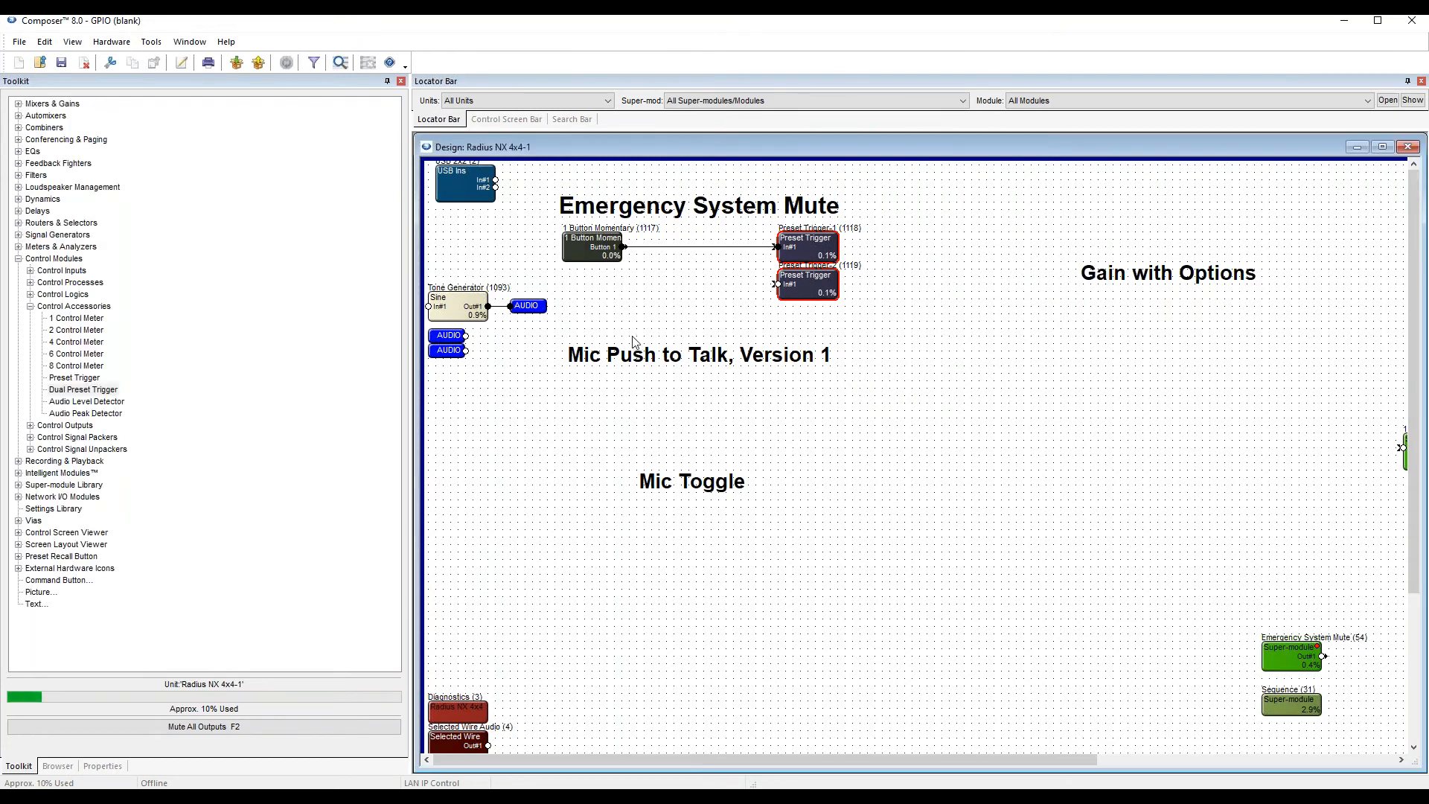
# Open the 1 Button Momentary module's window and connect the Preset Trigger-2 input to the module's output wire.
pyautogui.doubleClick(588, 239)
pyautogui.moveTo(667, 264); pyautogui.dragTo(601, 362)
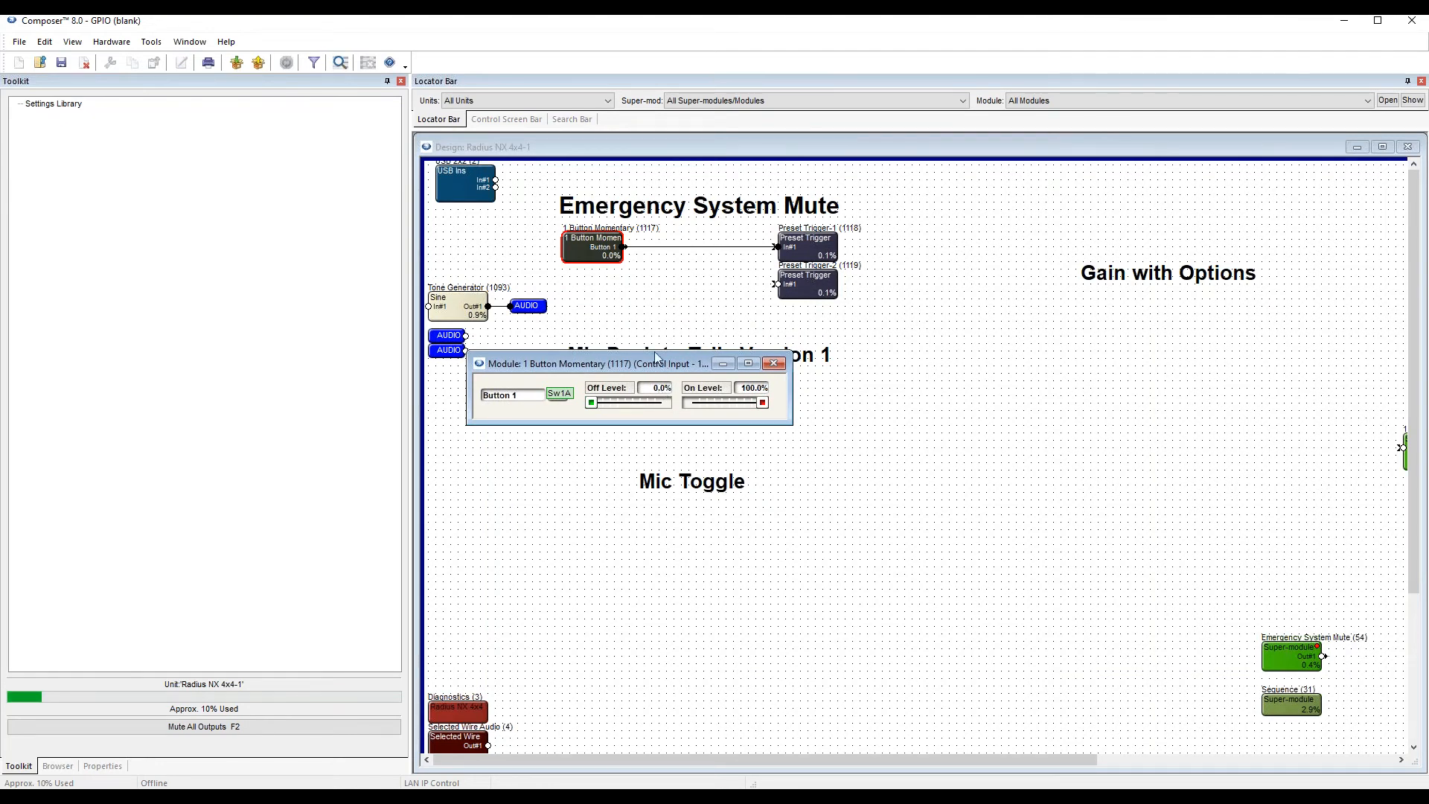
pyautogui.moveTo(774, 285)
pyautogui.mouseDown()
pyautogui.moveTo(735, 299)
pyautogui.moveTo(733, 246)
pyautogui.mouseUp()
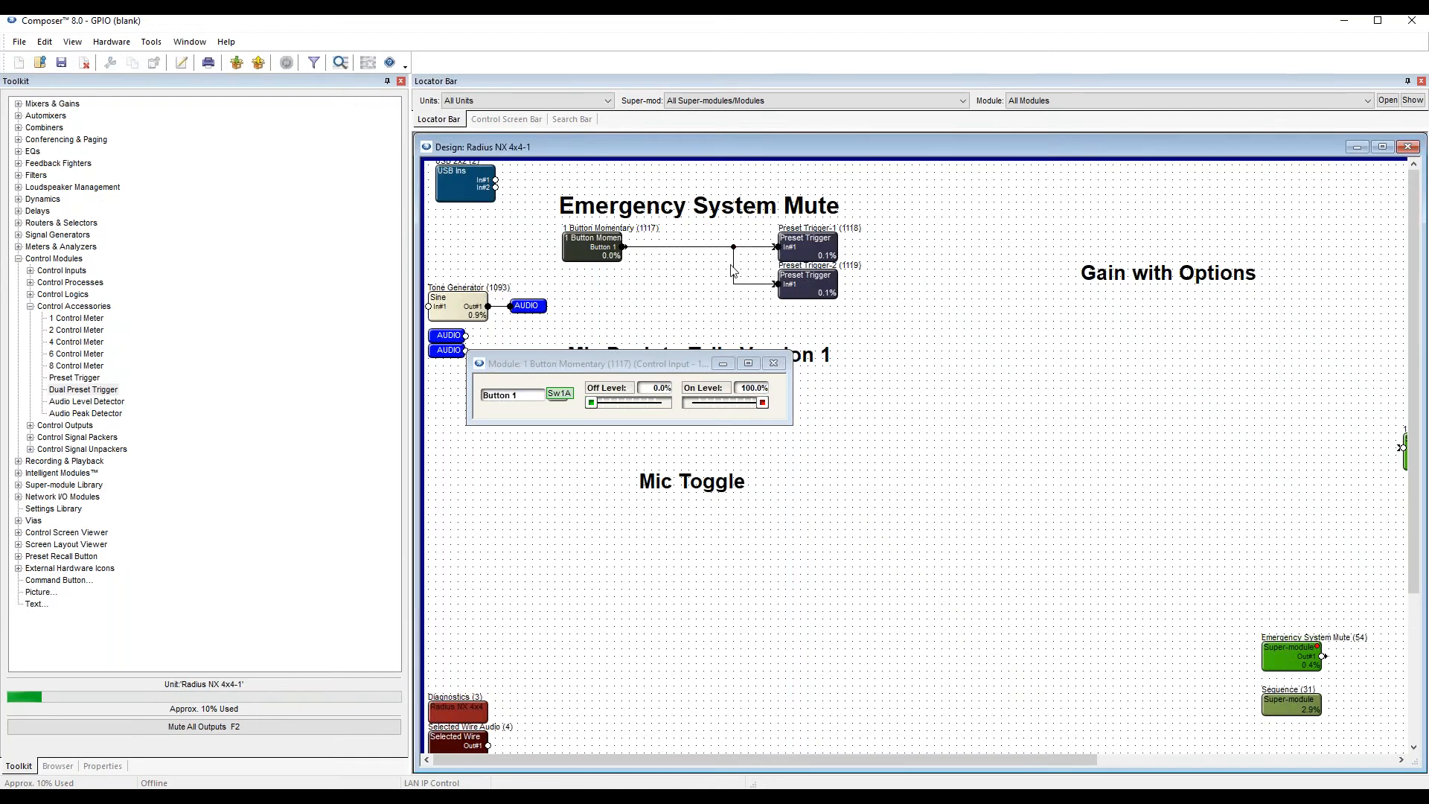
# Delete the vertical wire segment joining Preset Trigger-2 to the momentary module's output wire.
pyautogui.moveTo(798, 296)
pyautogui.click(734, 265)
pyautogui.press('Delete')
pyautogui.click(805, 288)
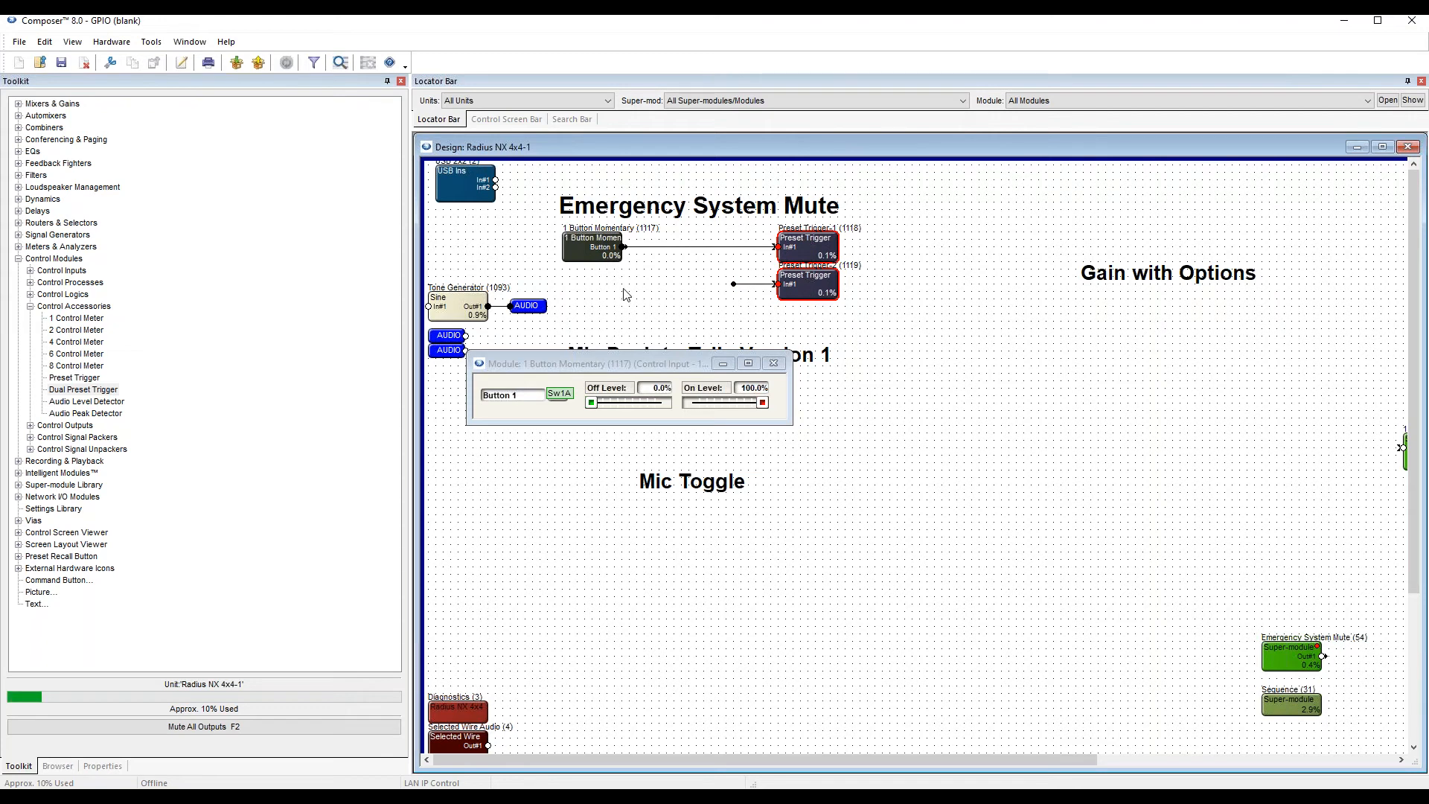
# Place an Inverter control process in front of Preset Trigger-2 and connect its input to the momentary module's output wire.
pyautogui.click(32, 307)
pyautogui.click(31, 283)
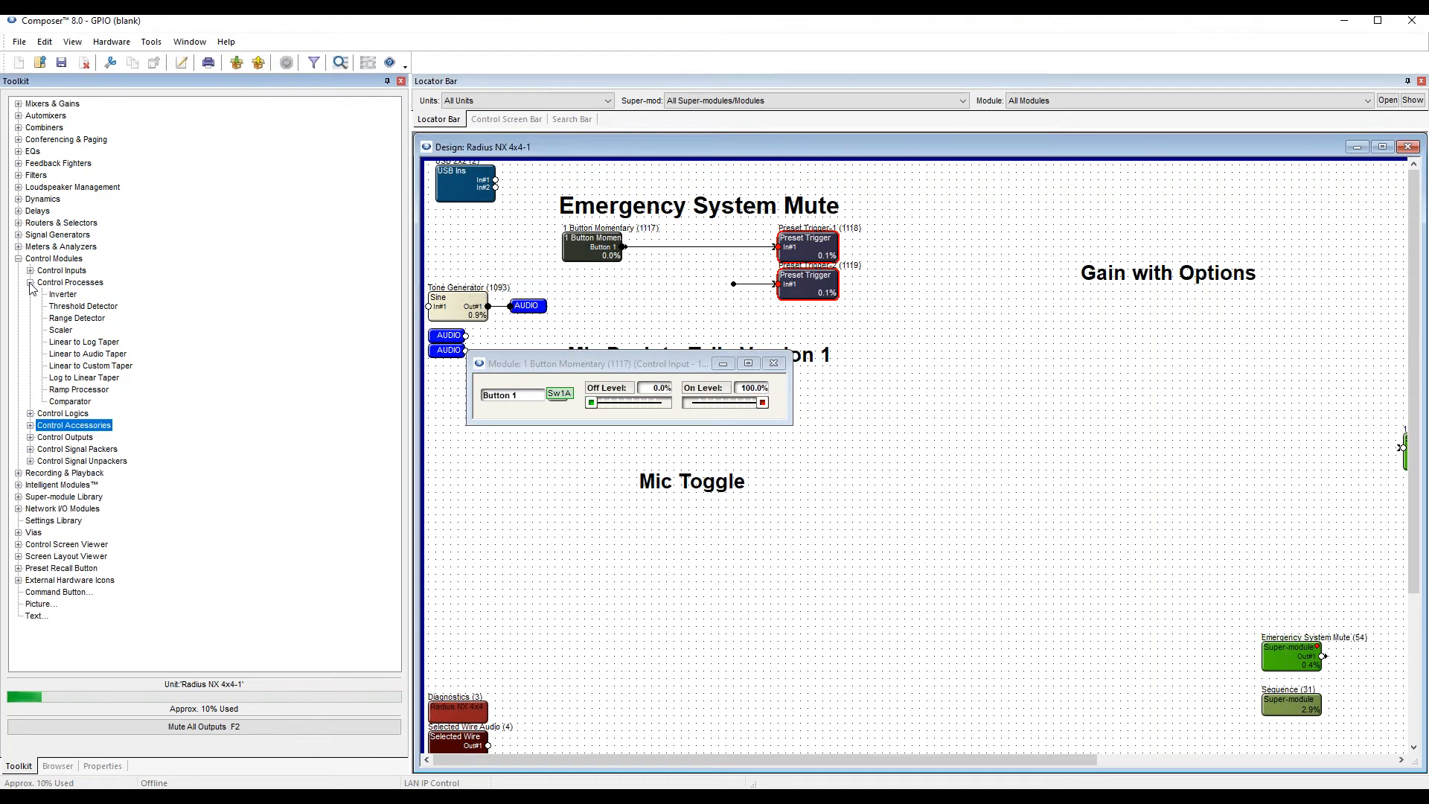
pyautogui.click(67, 295)
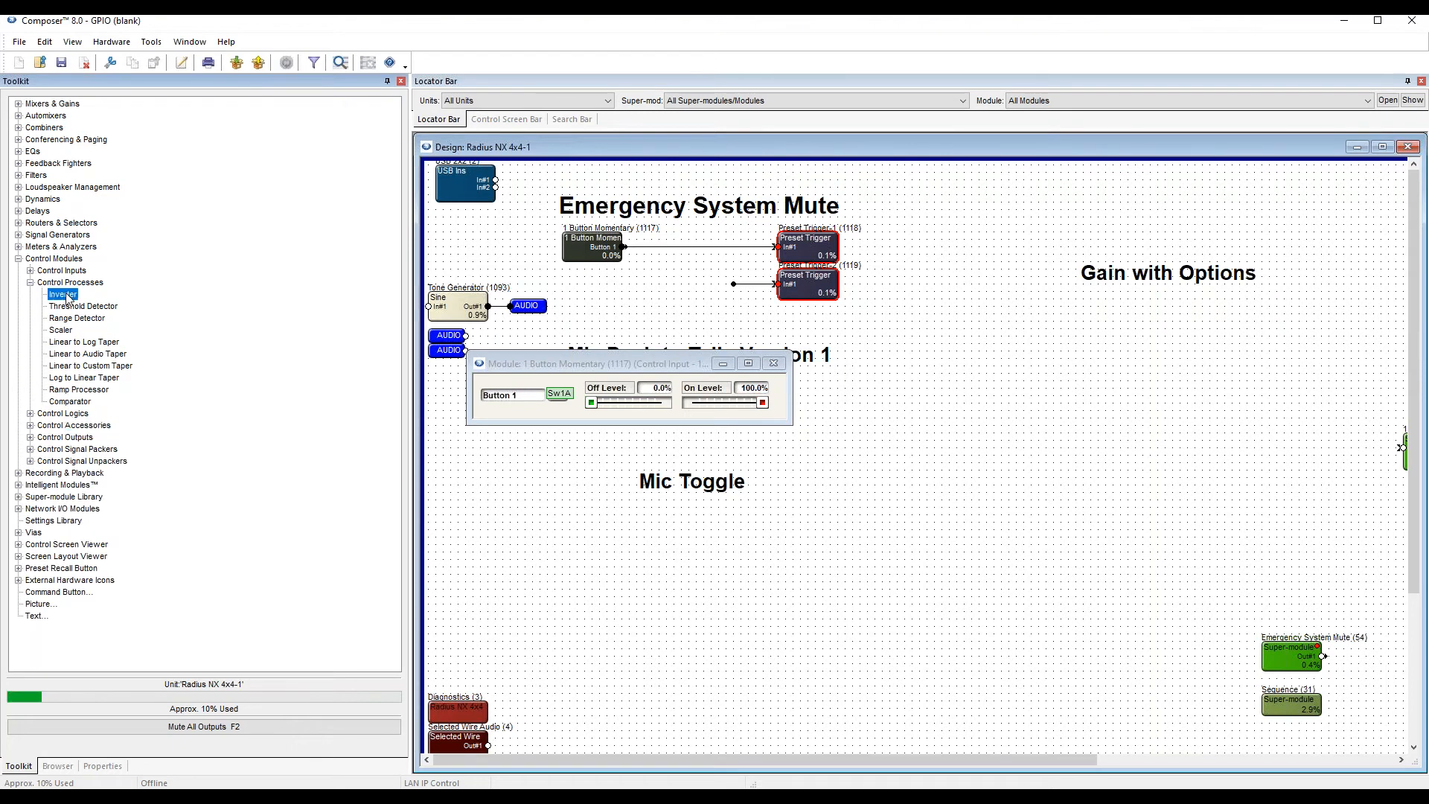
pyautogui.moveTo(67, 298); pyautogui.dragTo(692, 280)
pyautogui.press('Right')
pyautogui.press('Down')
pyautogui.click(637, 307)
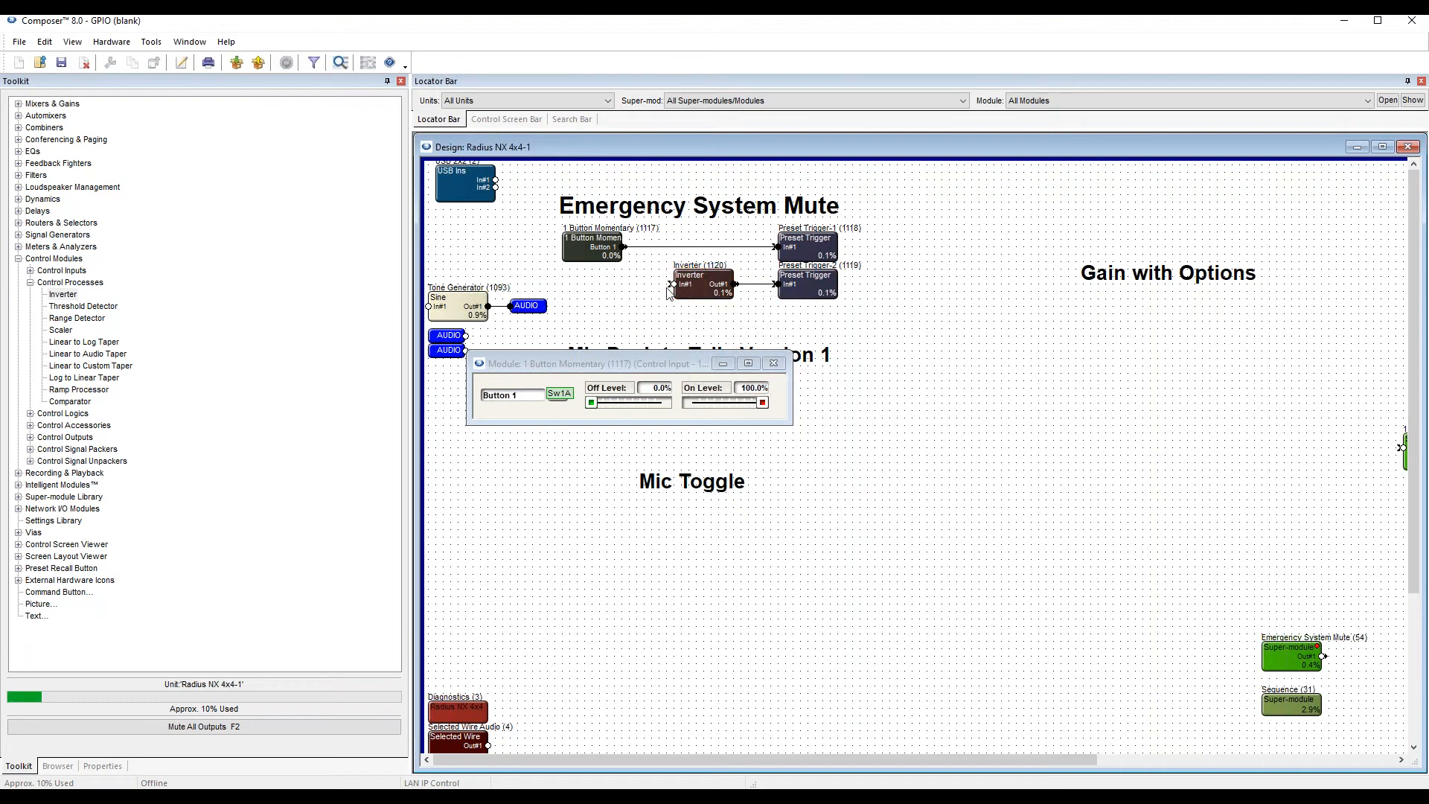
pyautogui.moveTo(675, 285); pyautogui.dragTo(659, 246)
# Examine the momentary module's off level and its signal path through the Inverter to Preset Trigger-2.
pyautogui.click(656, 391)
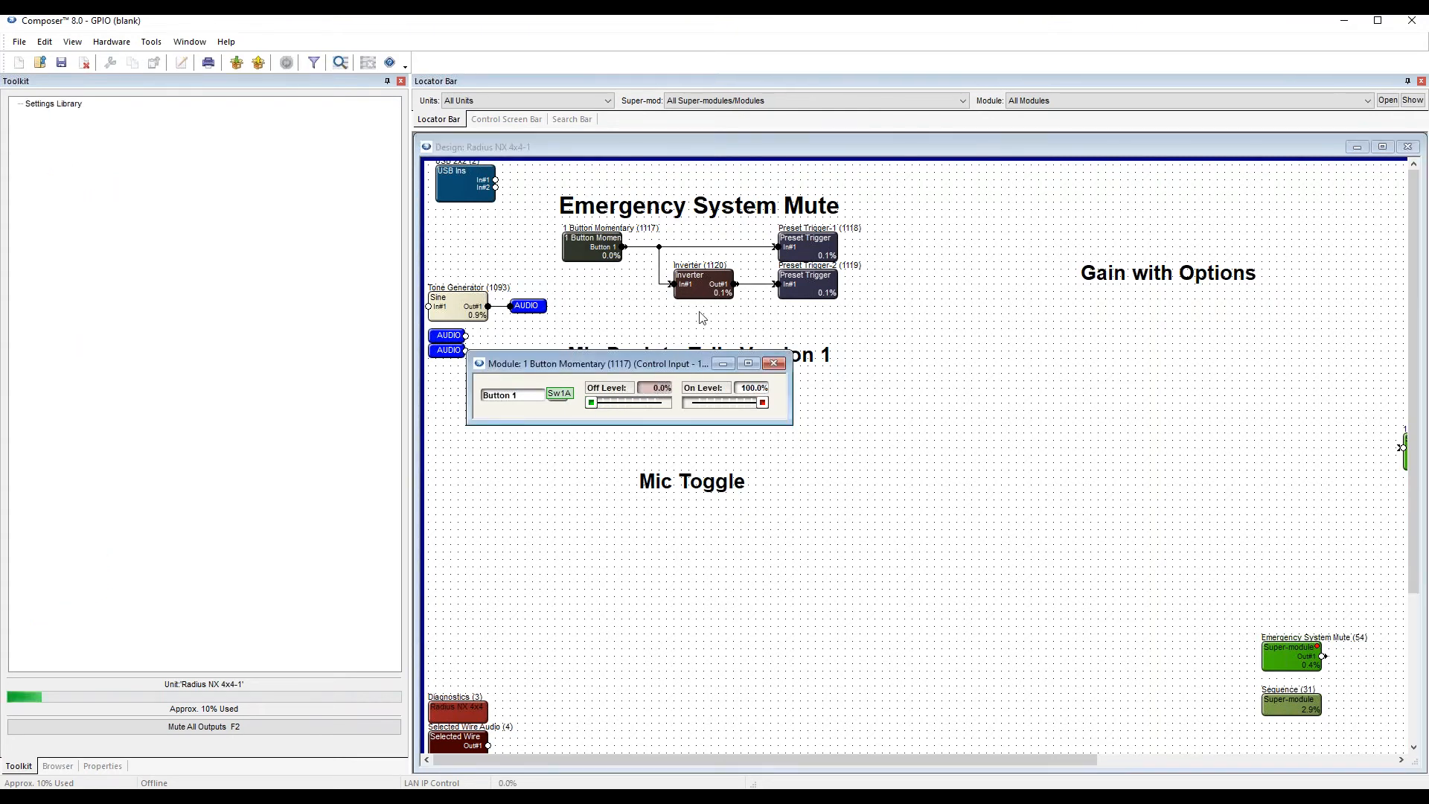
pyautogui.click(716, 293)
pyautogui.click(760, 285)
pyautogui.moveTo(815, 292)
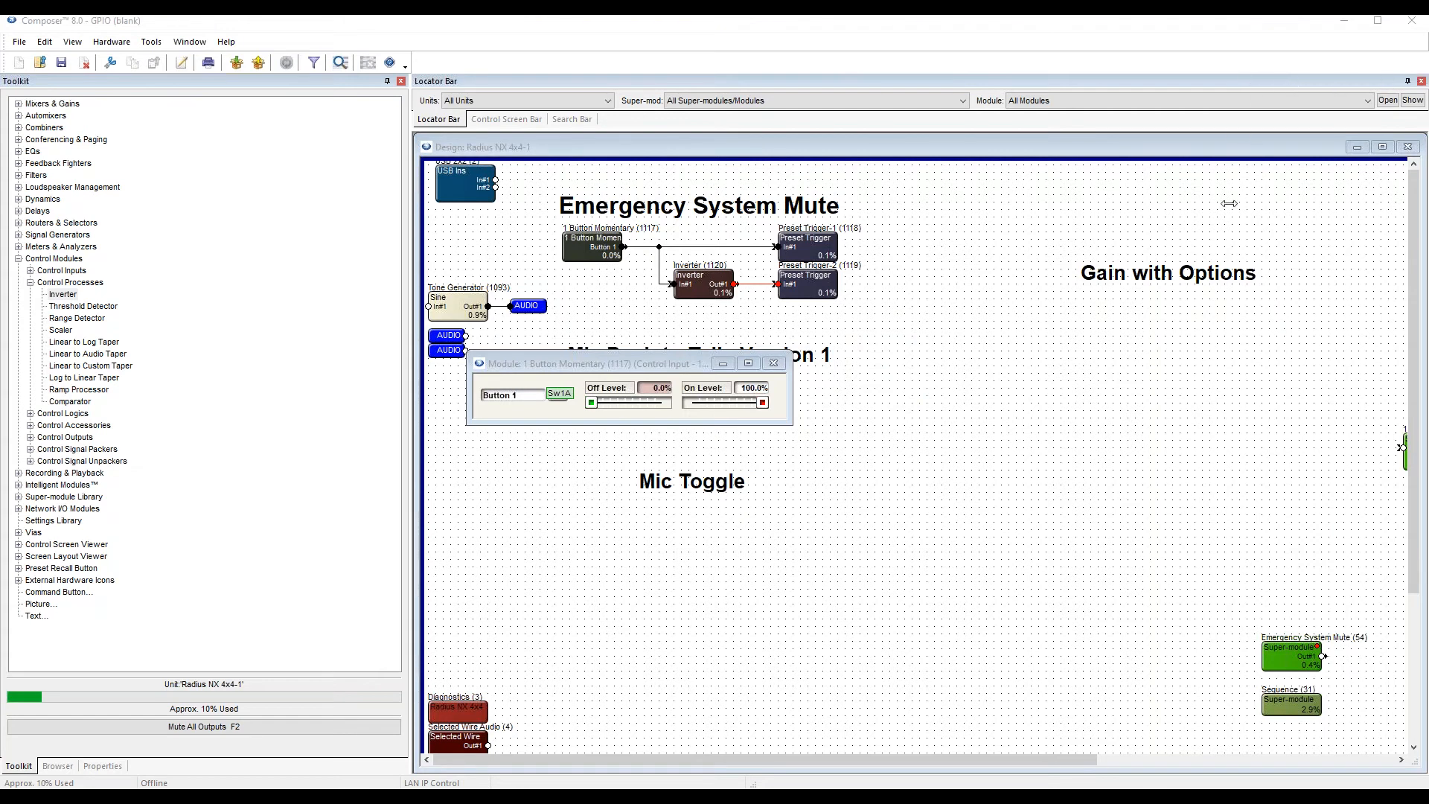
# Push the site file online to the hardware and confirm the site preferences and push prompts.
pyautogui.click(540, 364)
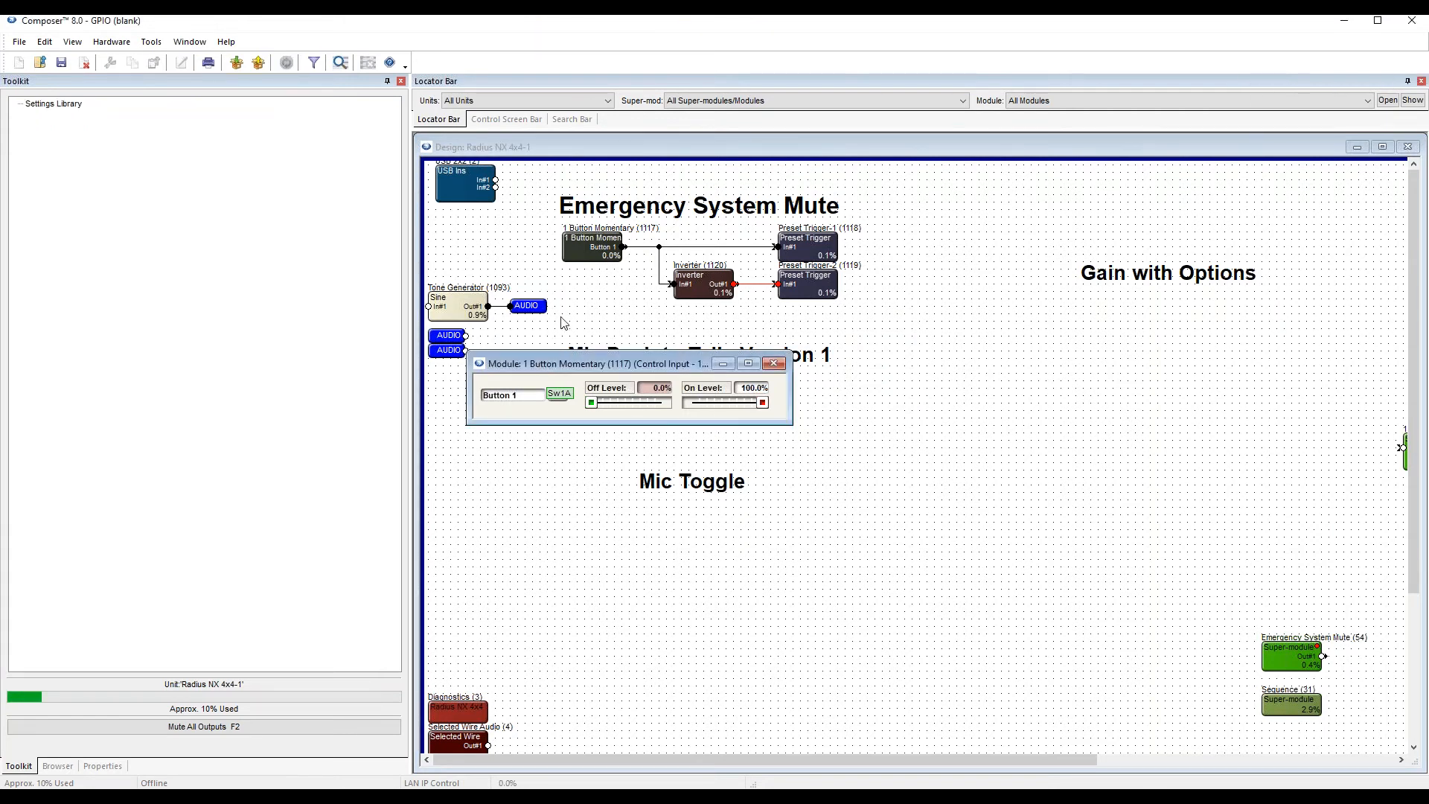
pyautogui.click(587, 307)
pyautogui.press('F5')
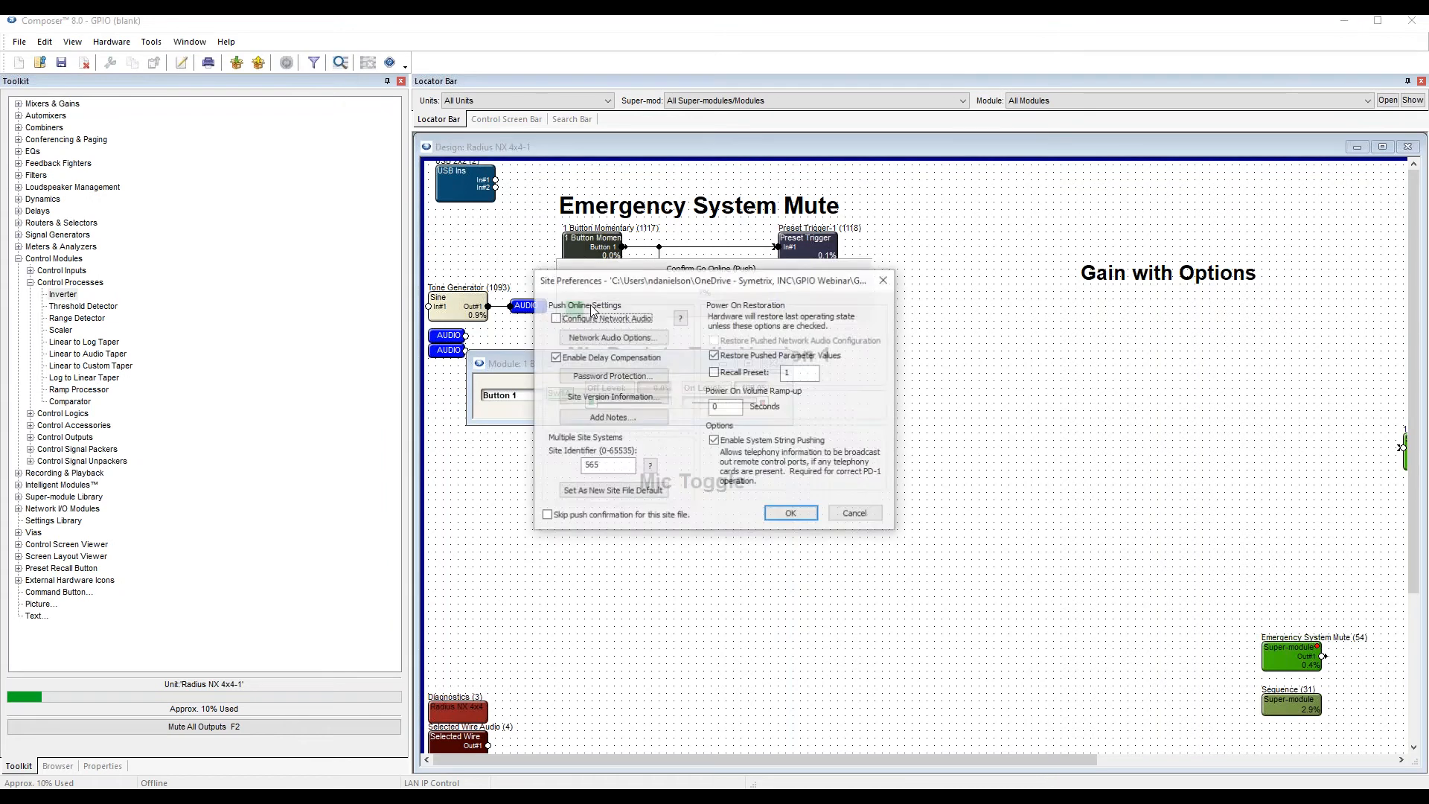
pyautogui.press('Return')
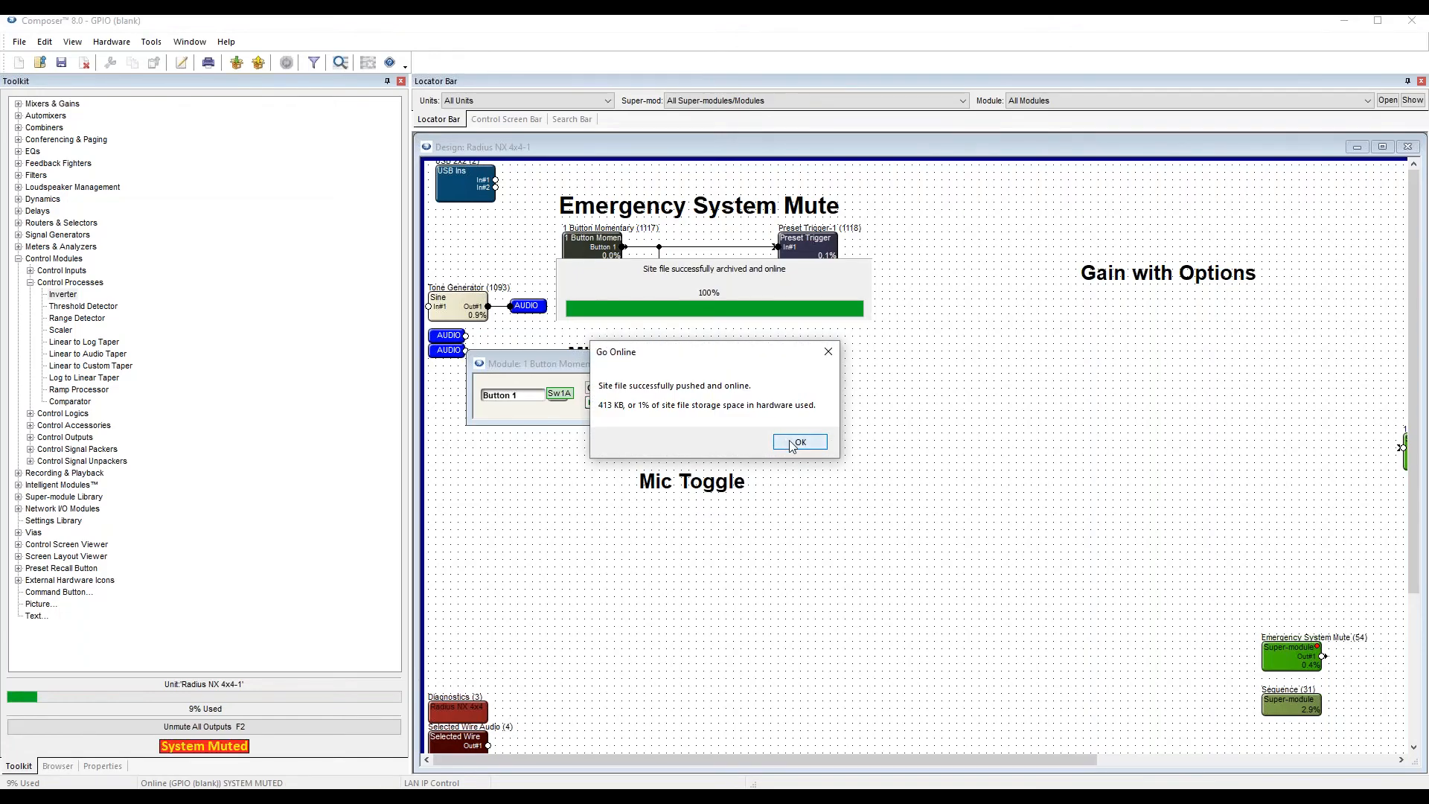
pyautogui.click(798, 444)
# Open the windows of Preset Trigger-1, Preset Trigger-2 and the Inverter and arrange them around the momentary module's window.
pyautogui.moveTo(663, 367); pyautogui.dragTo(625, 375)
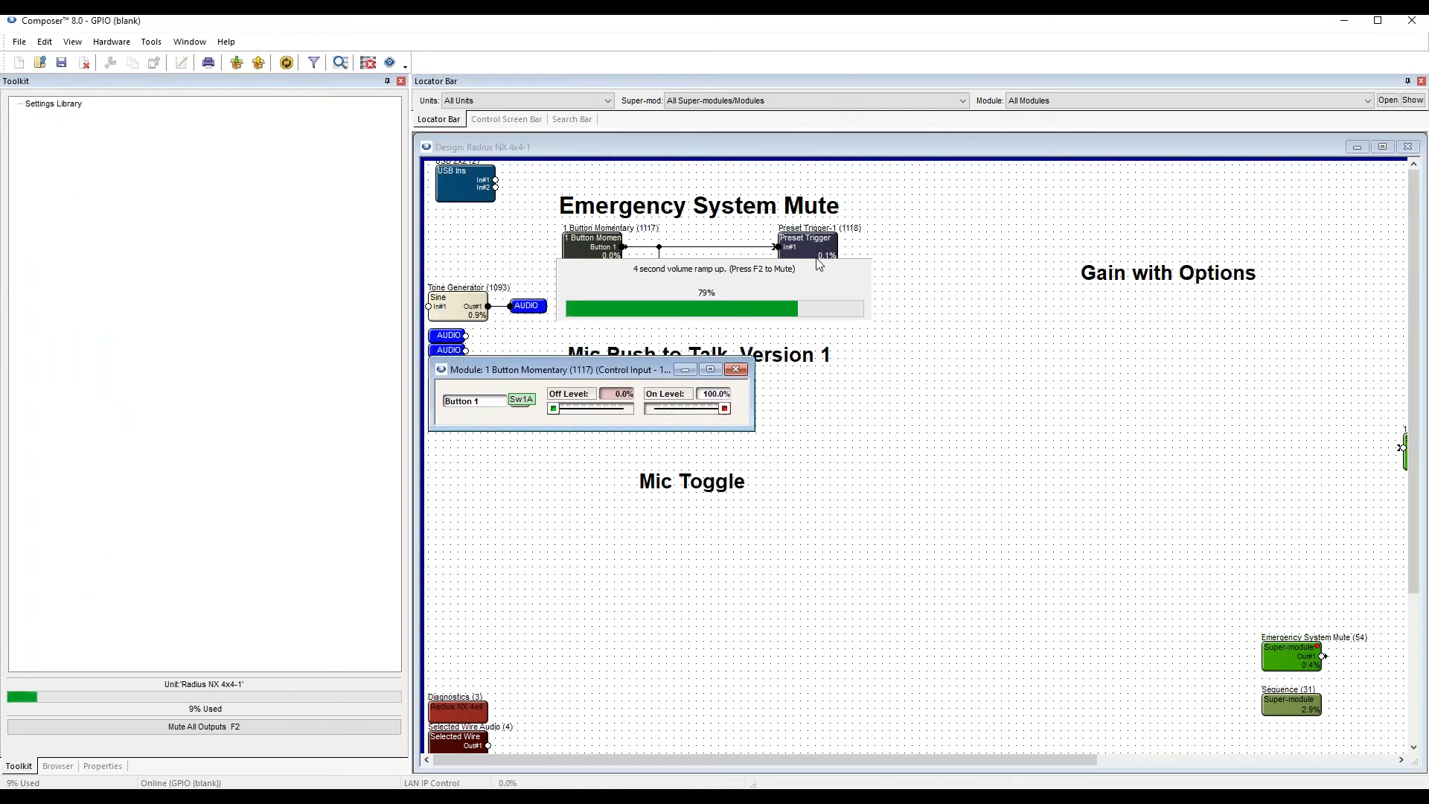
pyautogui.doubleClick(819, 249)
pyautogui.moveTo(672, 287); pyautogui.dragTo(1018, 171)
pyautogui.doubleClick(795, 299)
pyautogui.moveTo(595, 291); pyautogui.dragTo(909, 302)
pyautogui.doubleClick(720, 287)
pyautogui.moveTo(699, 316); pyautogui.dragTo(785, 303)
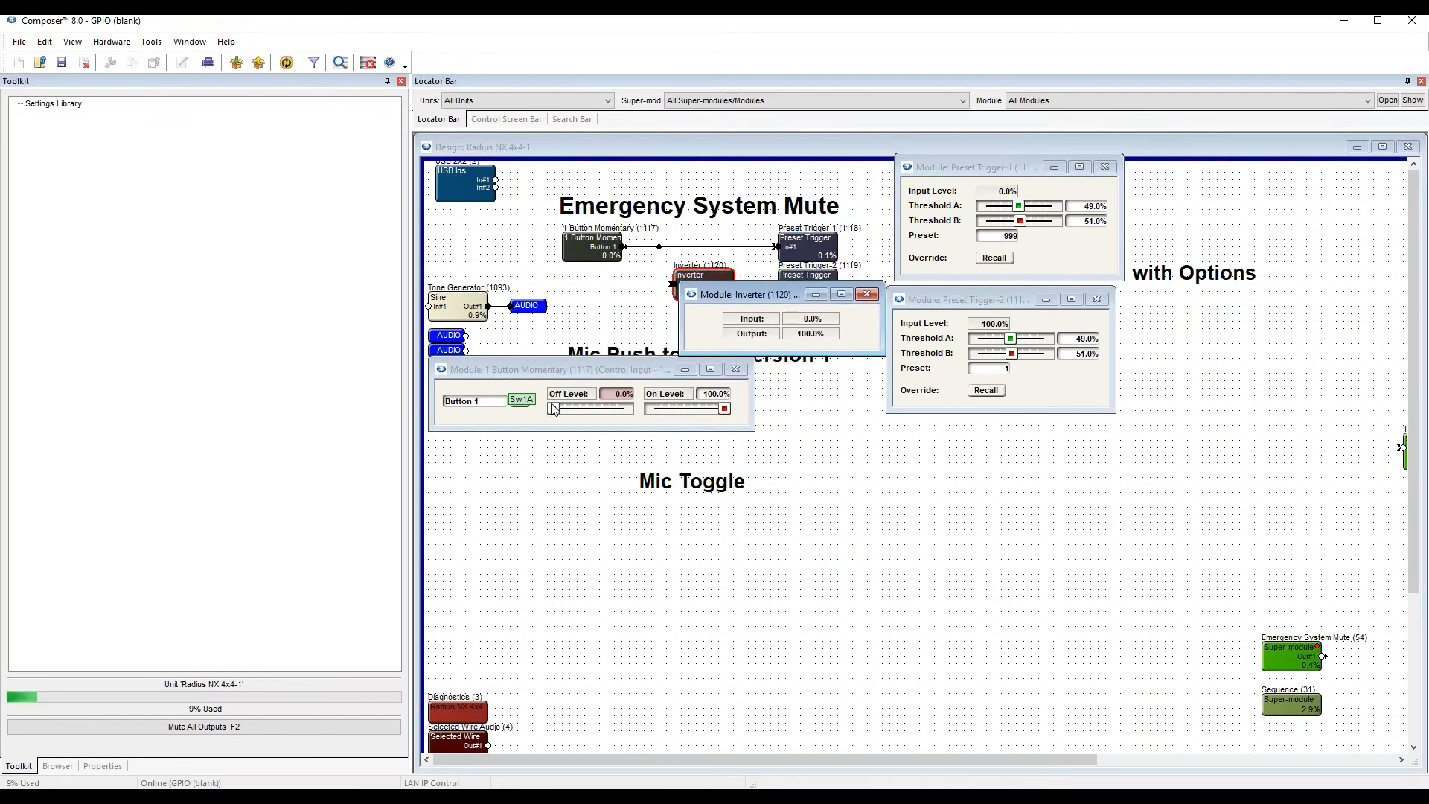
# Turn off the superimposed remote control numbers and set Preset Trigger-2 to recall preset 1000.
pyautogui.click(491, 416)
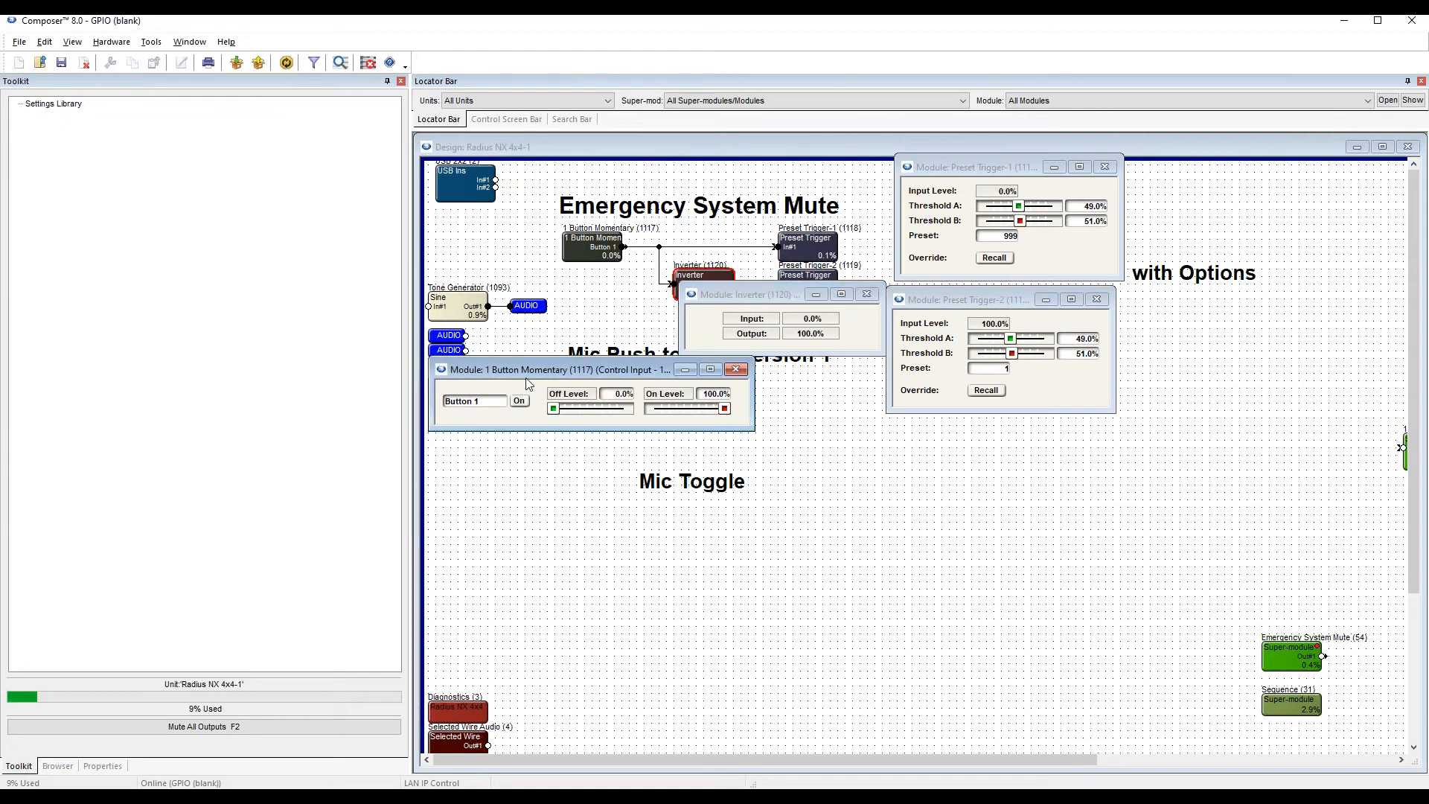
pyautogui.moveTo(621, 361); pyautogui.dragTo(667, 376)
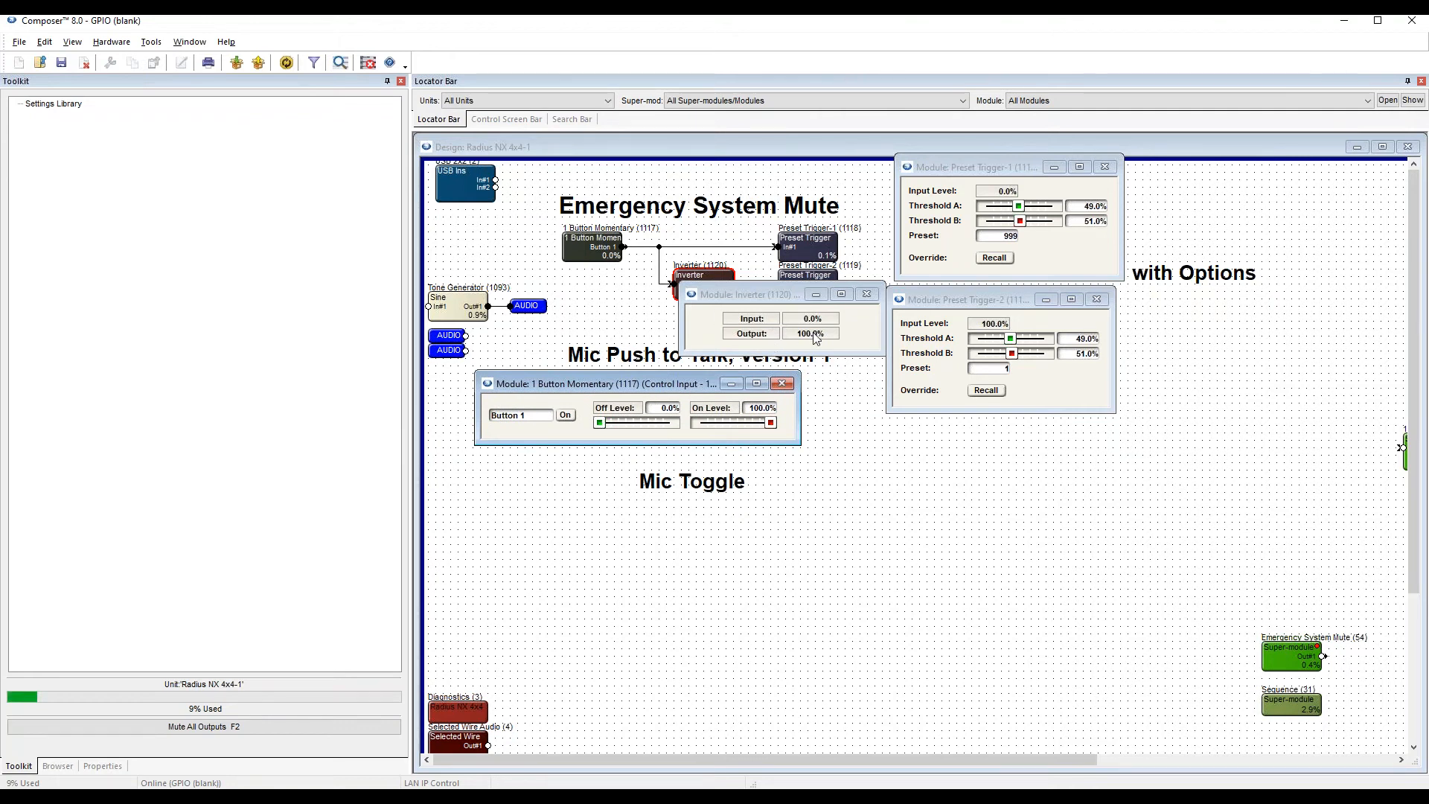
pyautogui.click(994, 372)
pyautogui.write('1000')
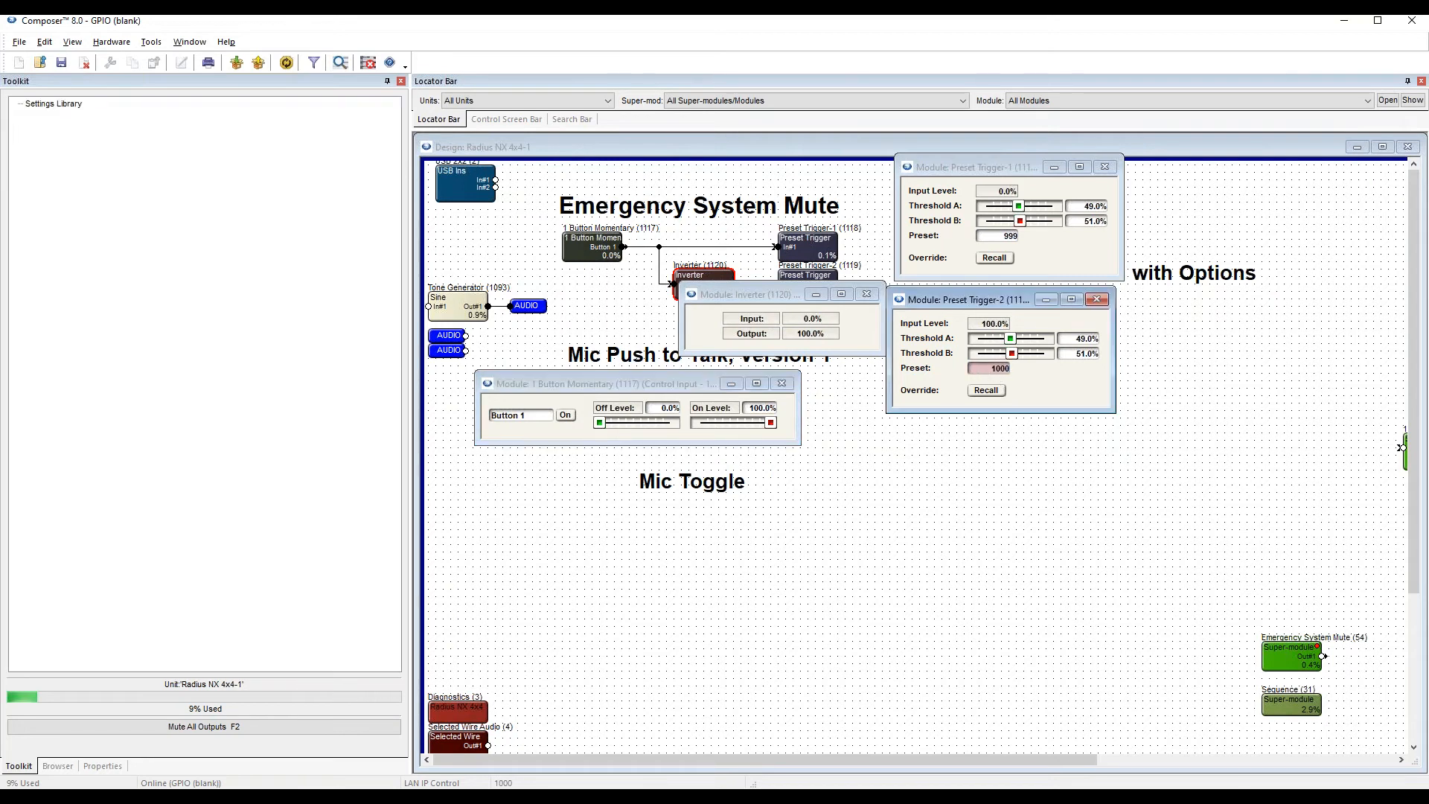
pyautogui.press('Return')
# Test the mute logic with the momentary module's Button 1, and close all open module windows.
pyautogui.click(566, 413)
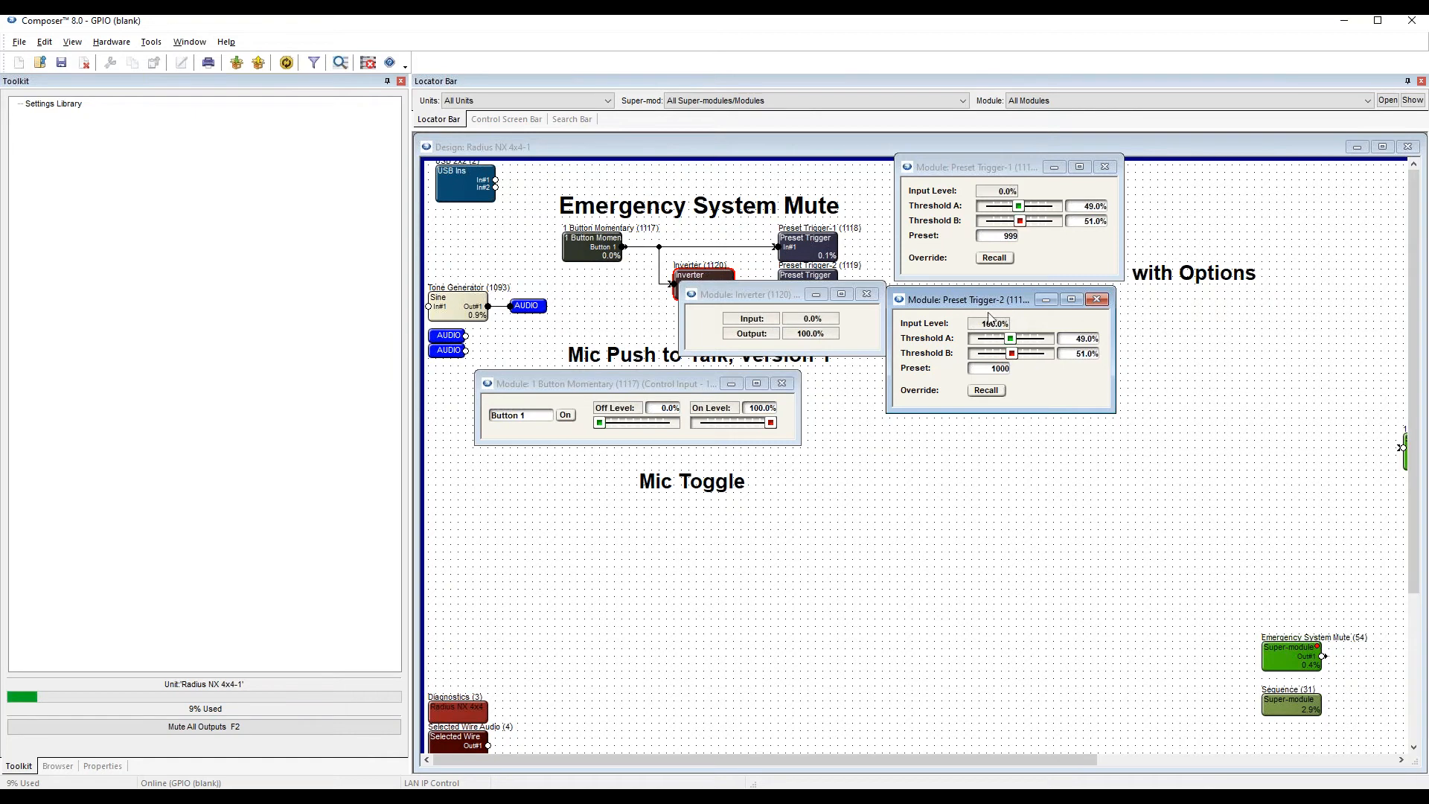
pyautogui.click(1096, 299)
pyautogui.click(1105, 168)
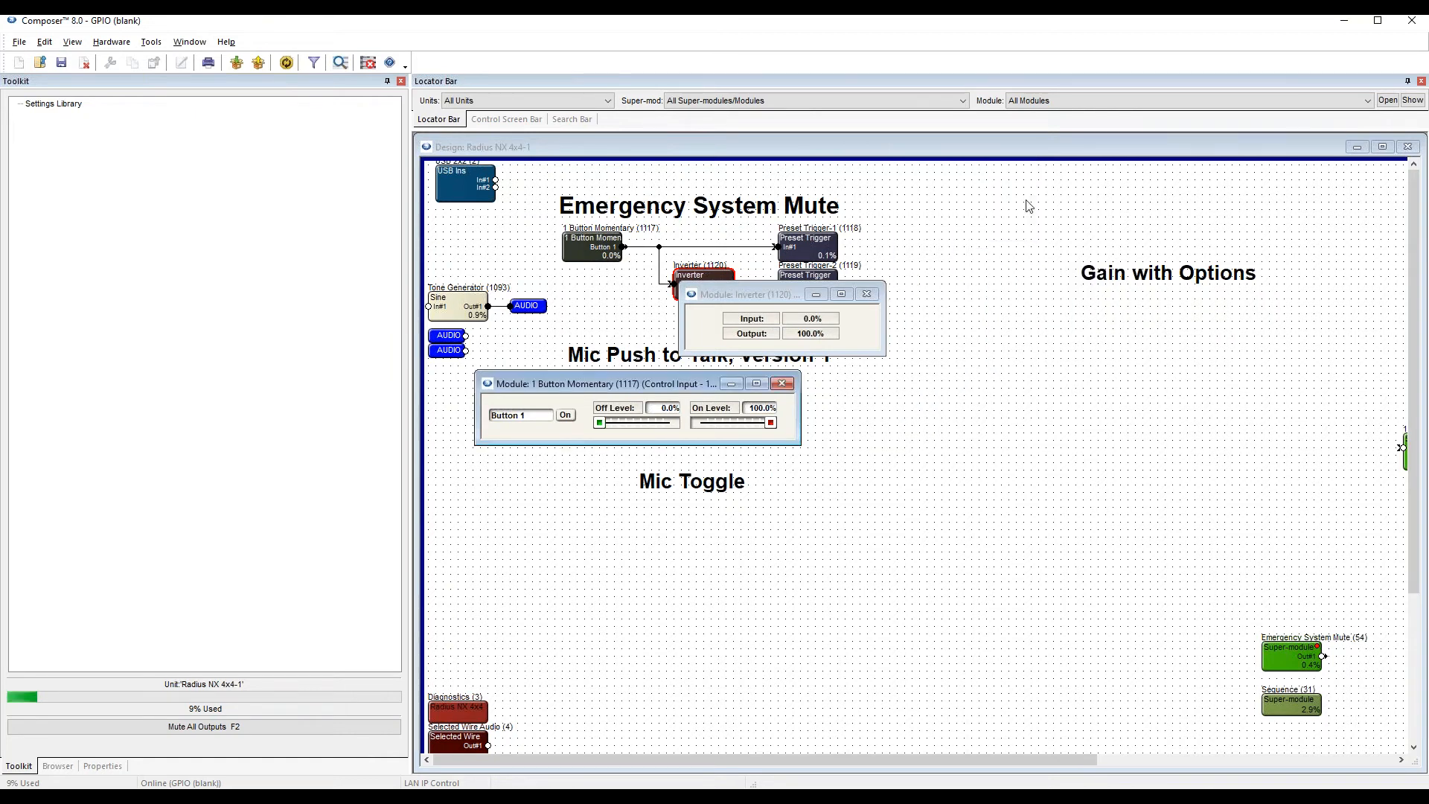
pyautogui.click(866, 294)
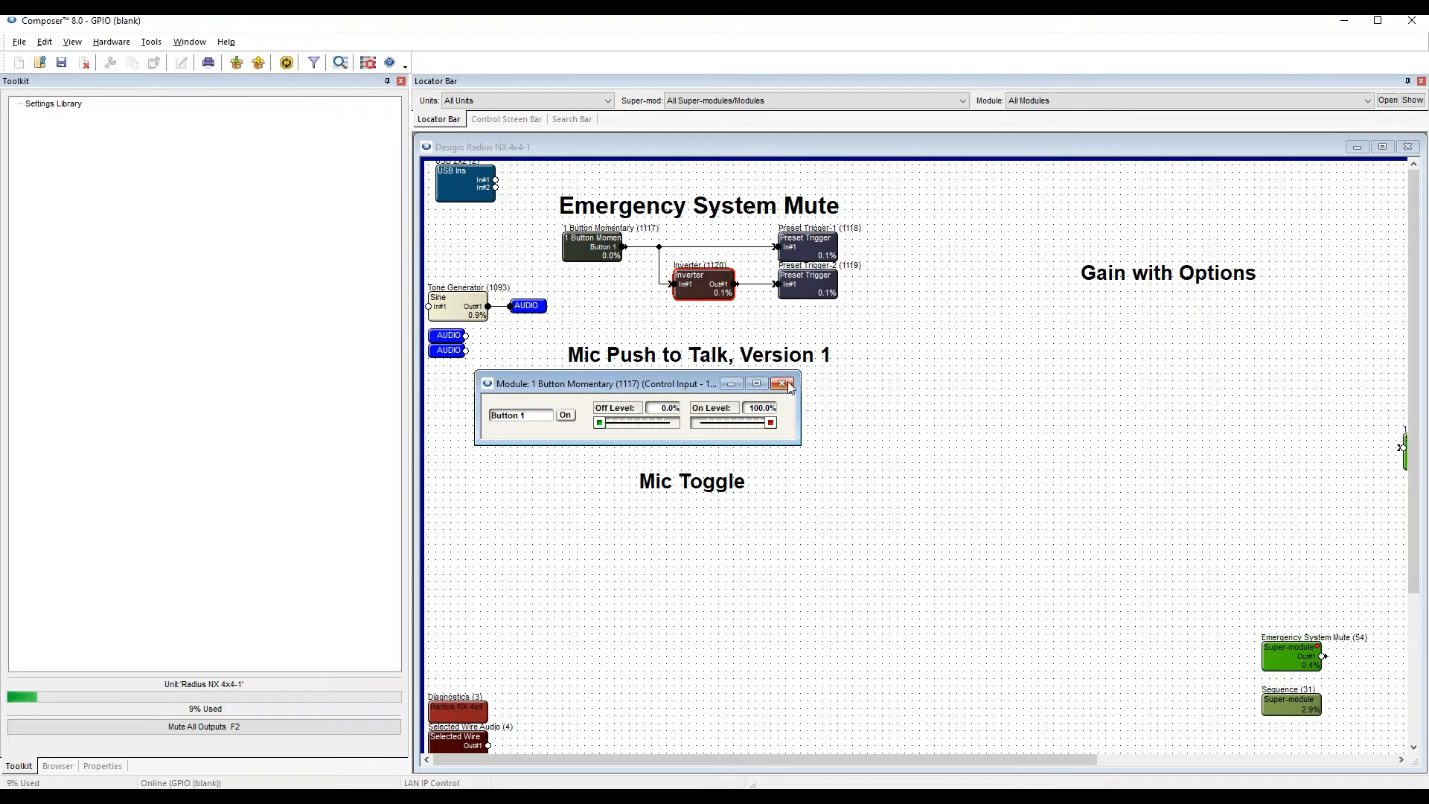
pyautogui.click(788, 384)
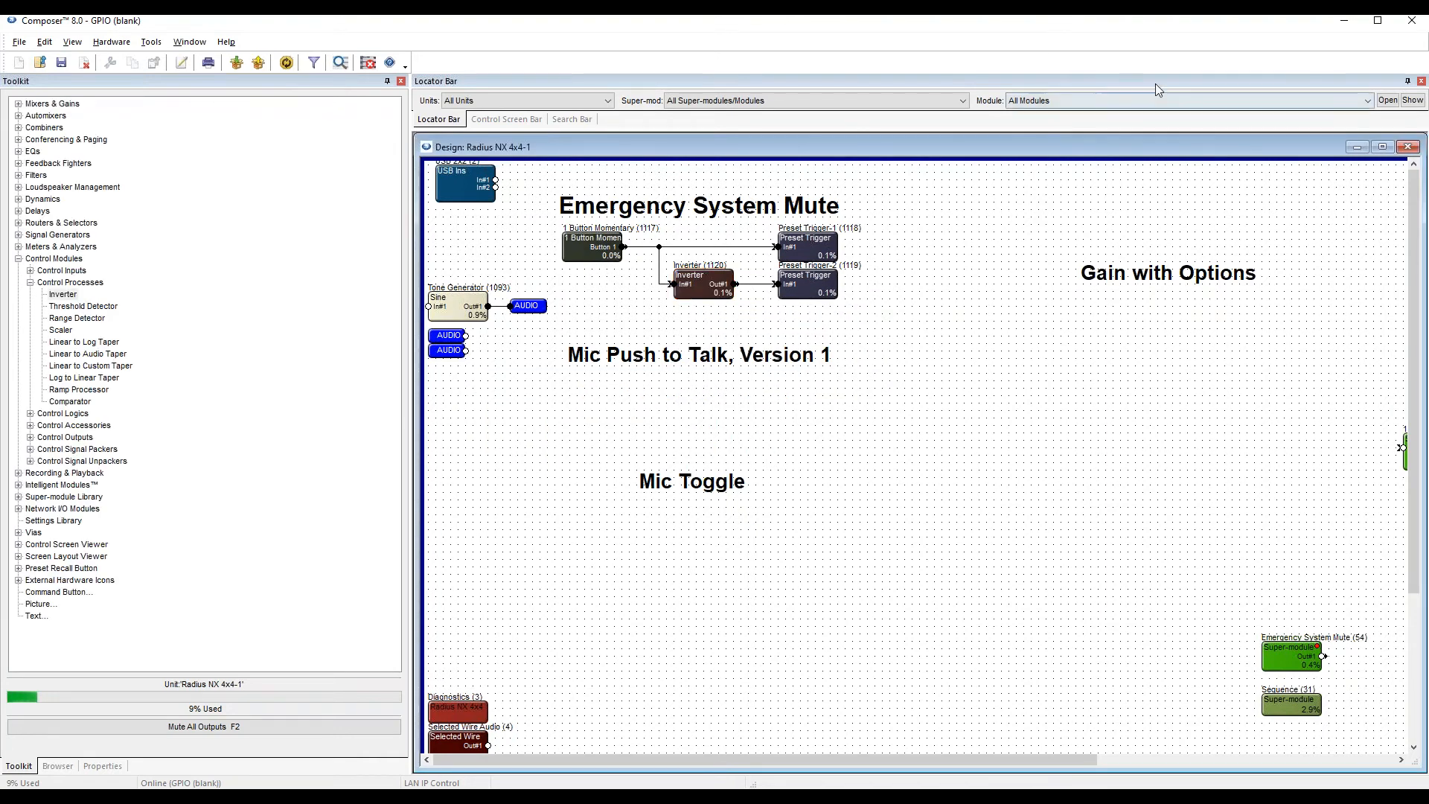
# Take the site offline and move the Emergency System Mute super-module beside the two Preset Trigger modules.
pyautogui.moveTo(1308, 660)
pyautogui.moveTo(1308, 660); pyautogui.dragTo(923, 268)
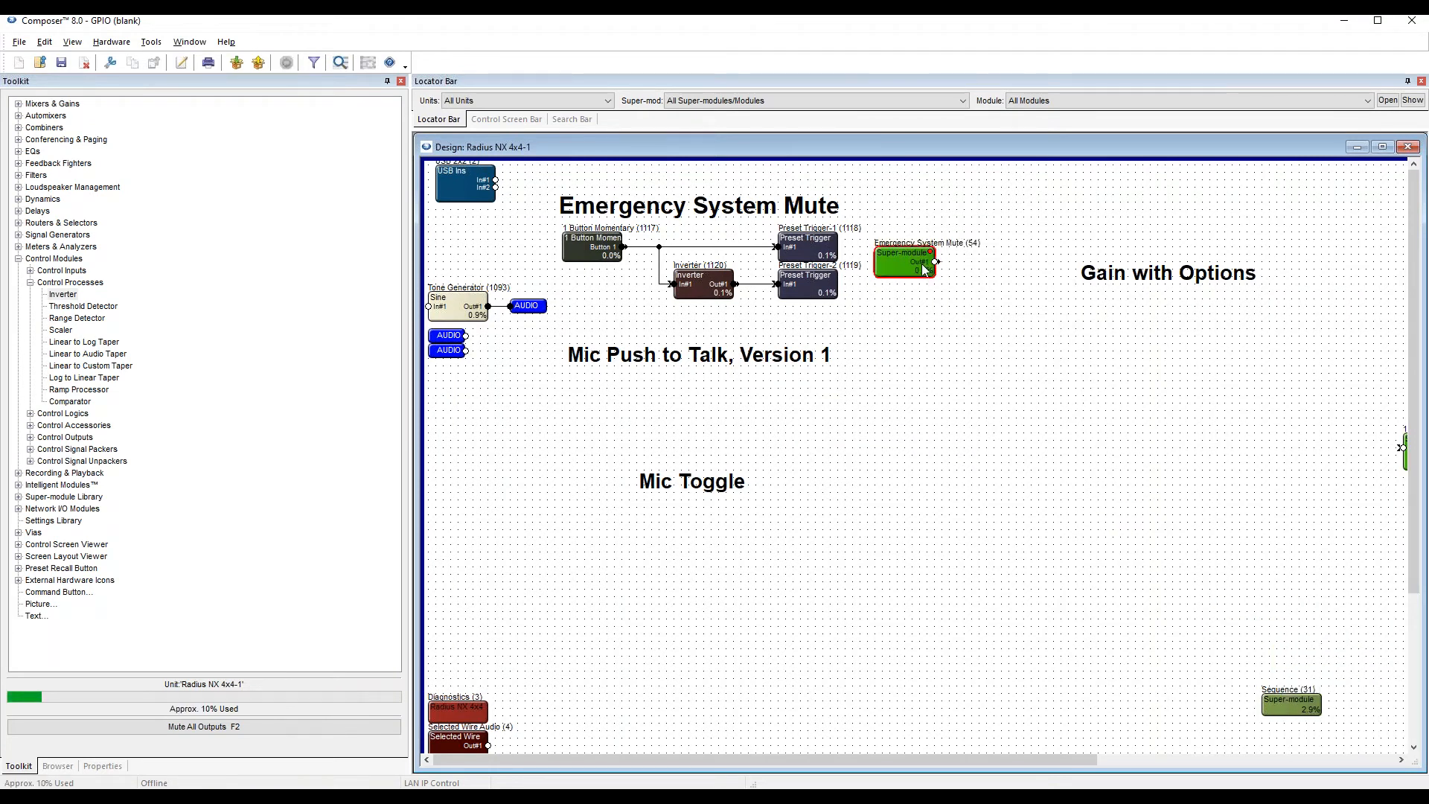
# Locate Emergency System Mute.smfx among the importable super-modules in examples > Tools, and leave the import dialog without importing it.
pyautogui.click(43, 498)
pyautogui.click(19, 497)
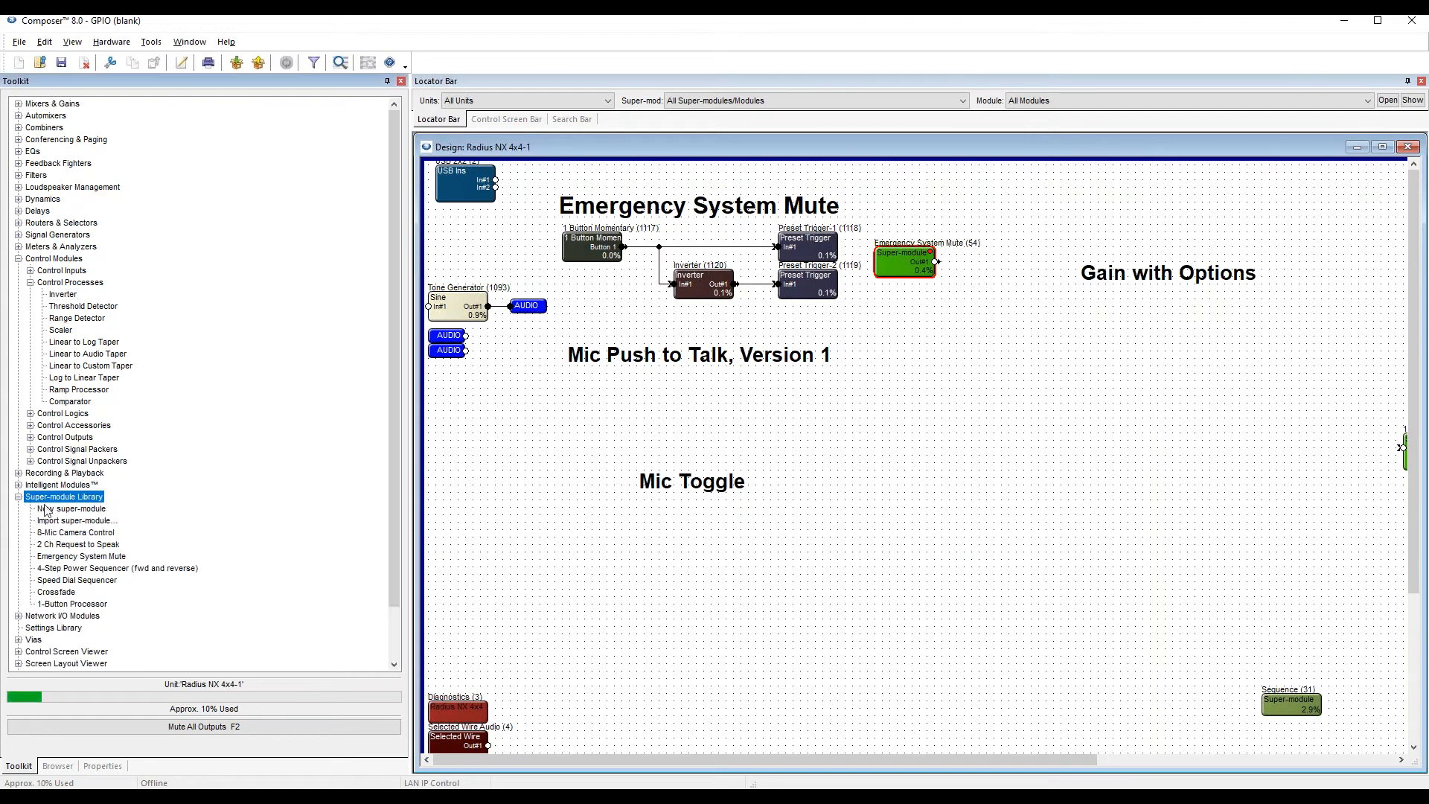
pyautogui.click(73, 522)
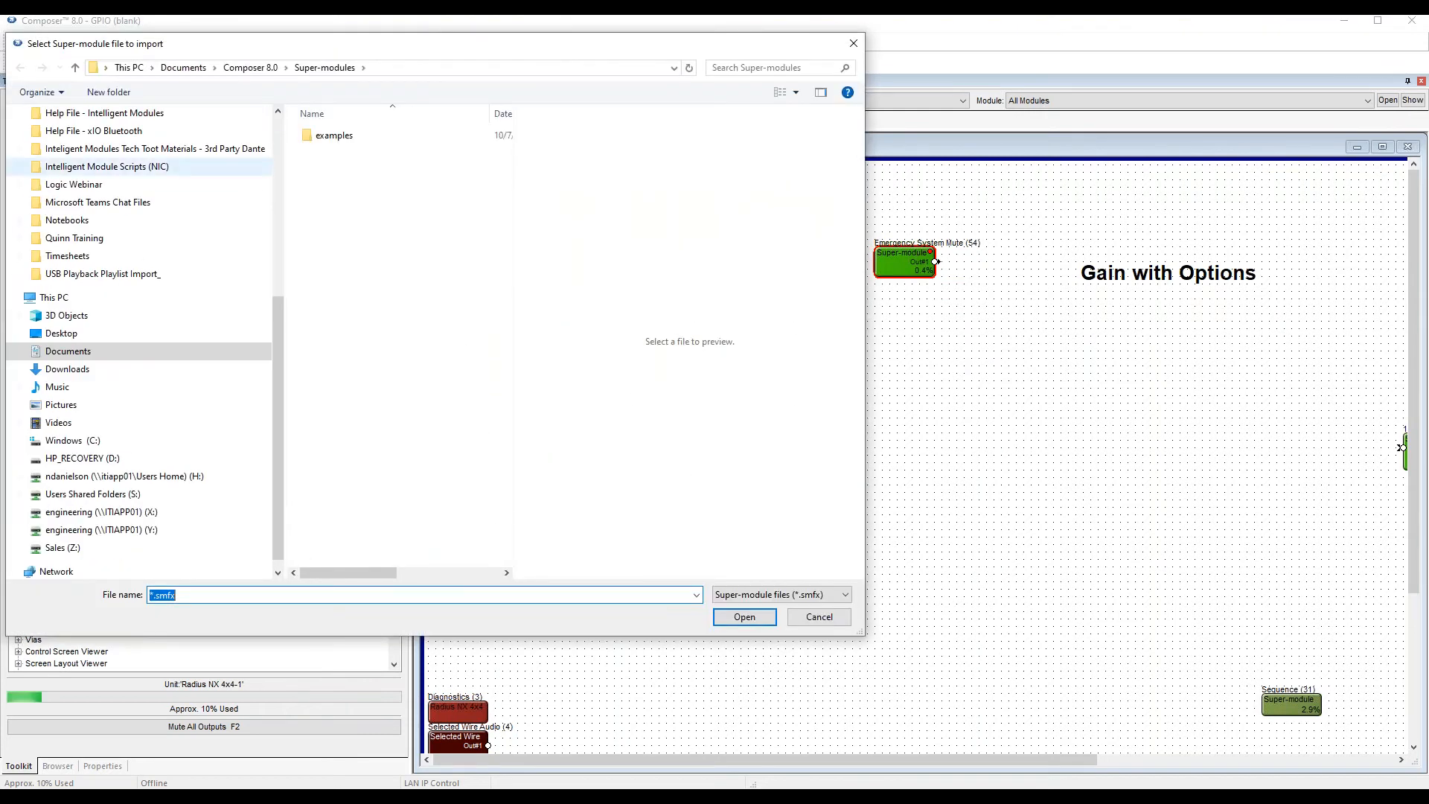
pyautogui.doubleClick(333, 141)
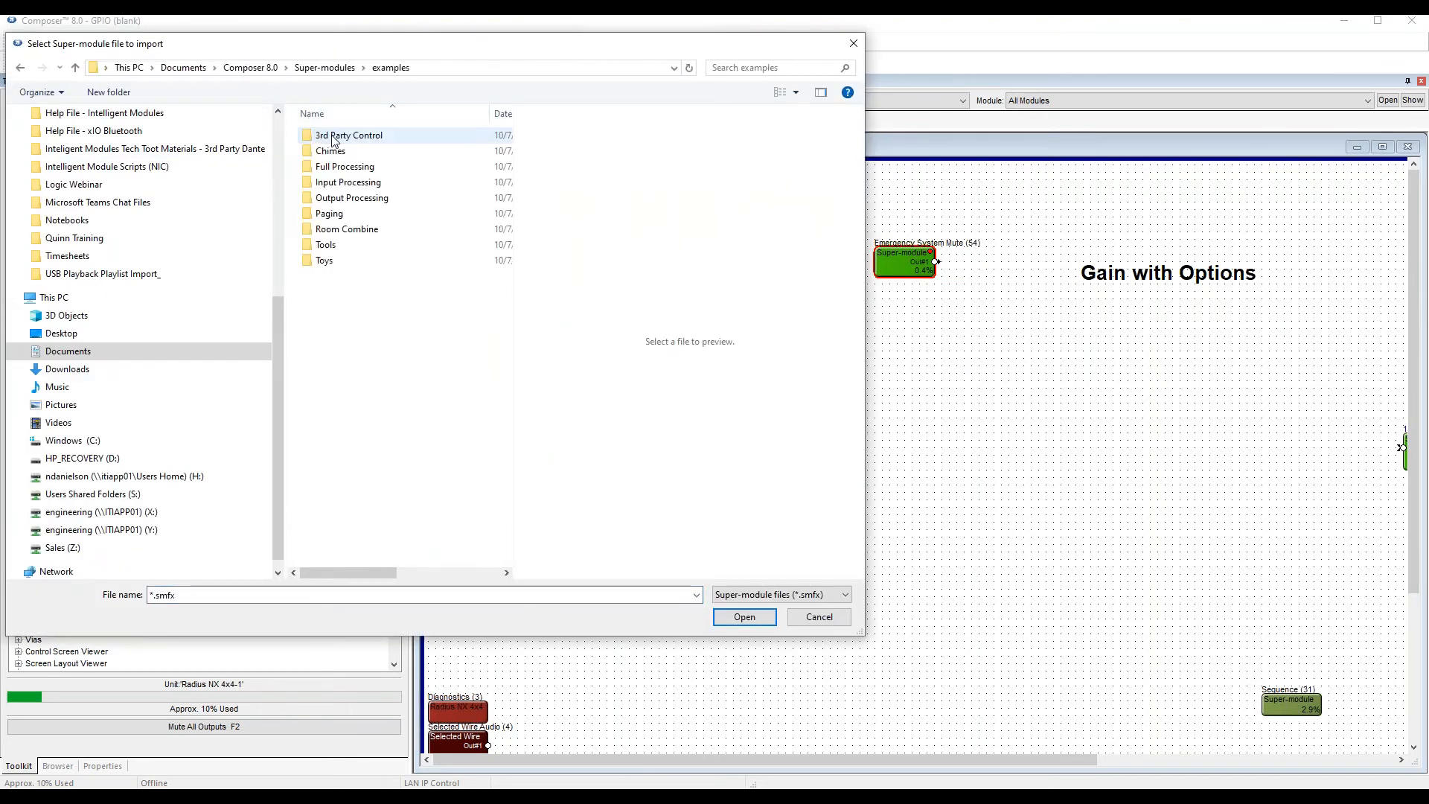
pyautogui.click(327, 245)
pyautogui.doubleClick(327, 245)
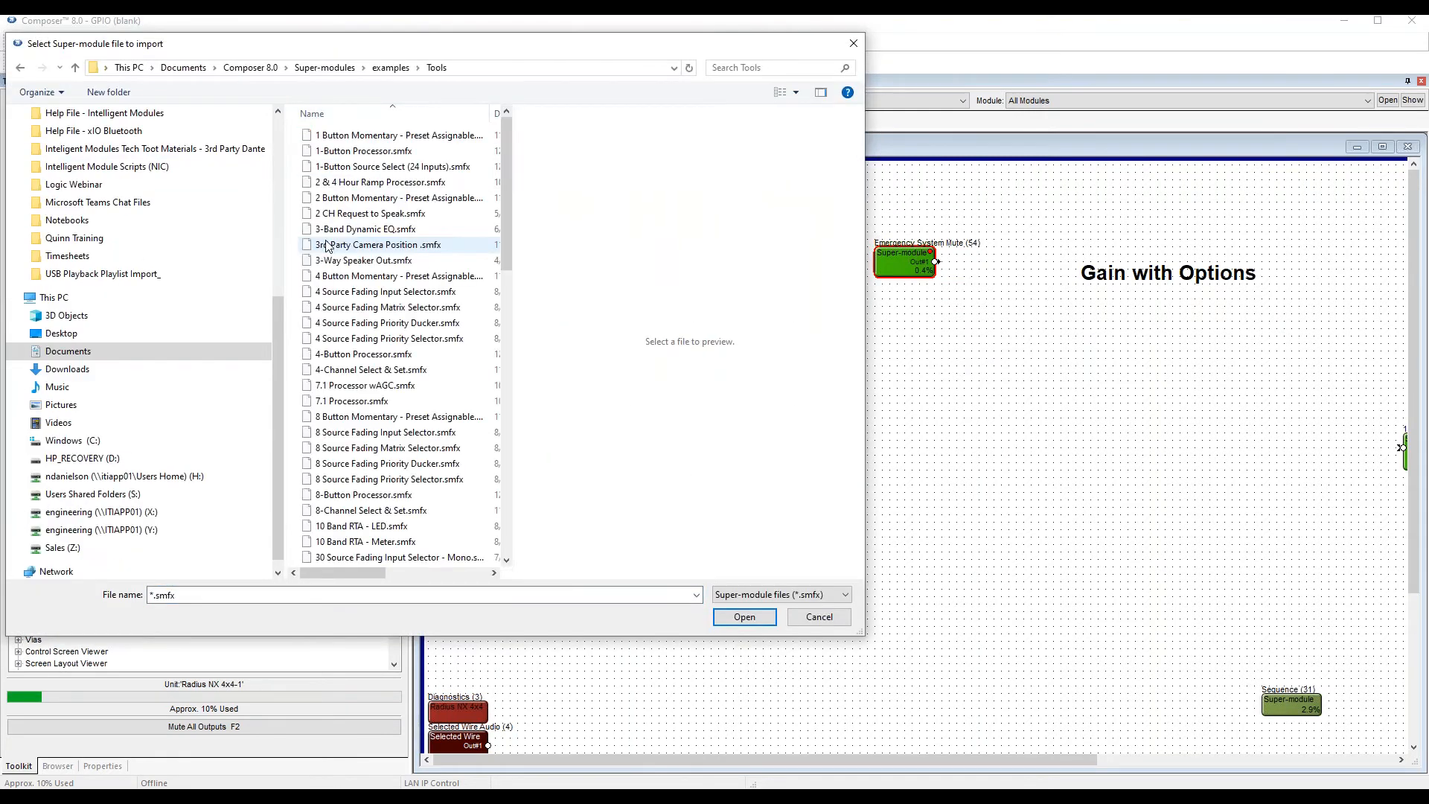
pyautogui.scroll(-5, 372, 282)
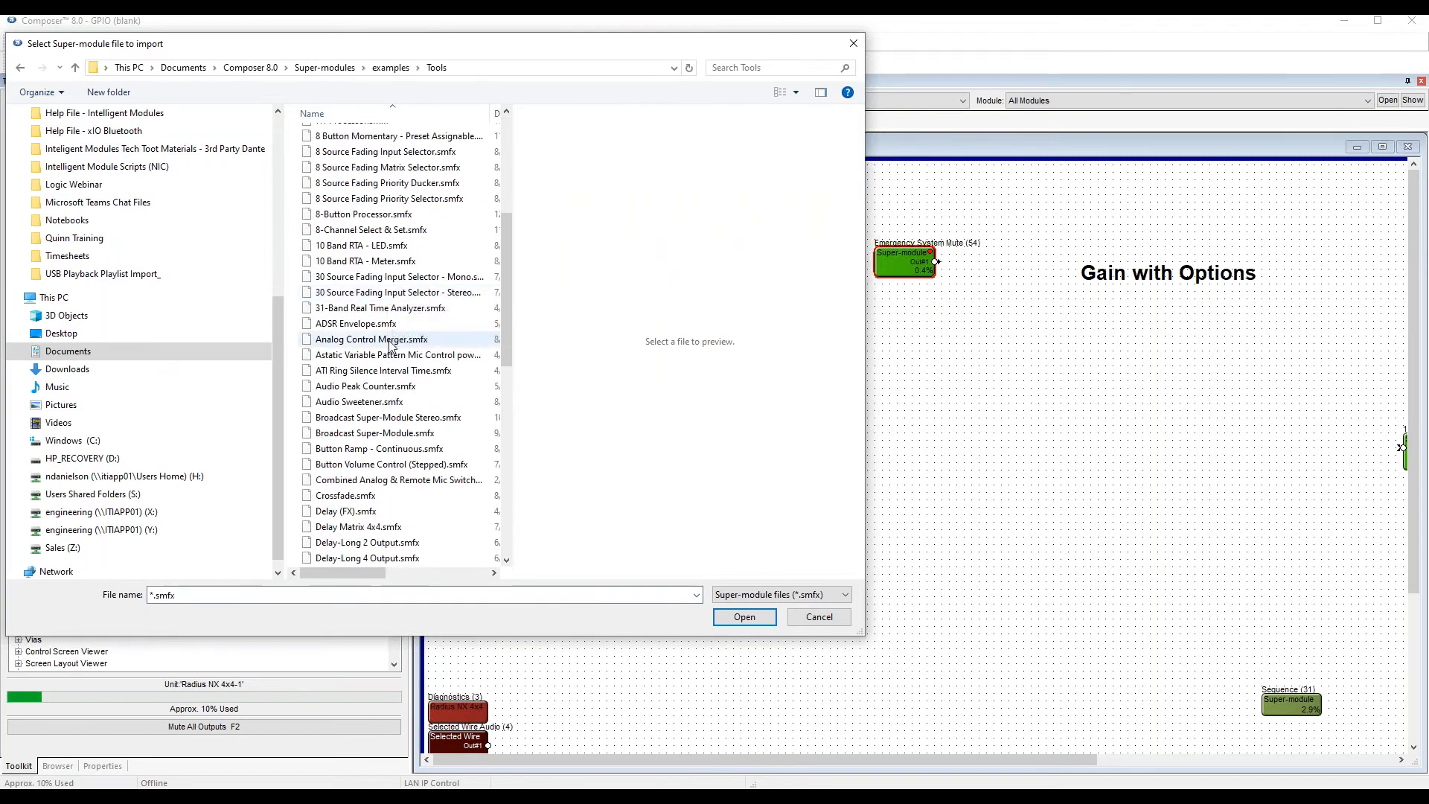
pyautogui.scroll(-5, 395, 342)
pyautogui.click(386, 387)
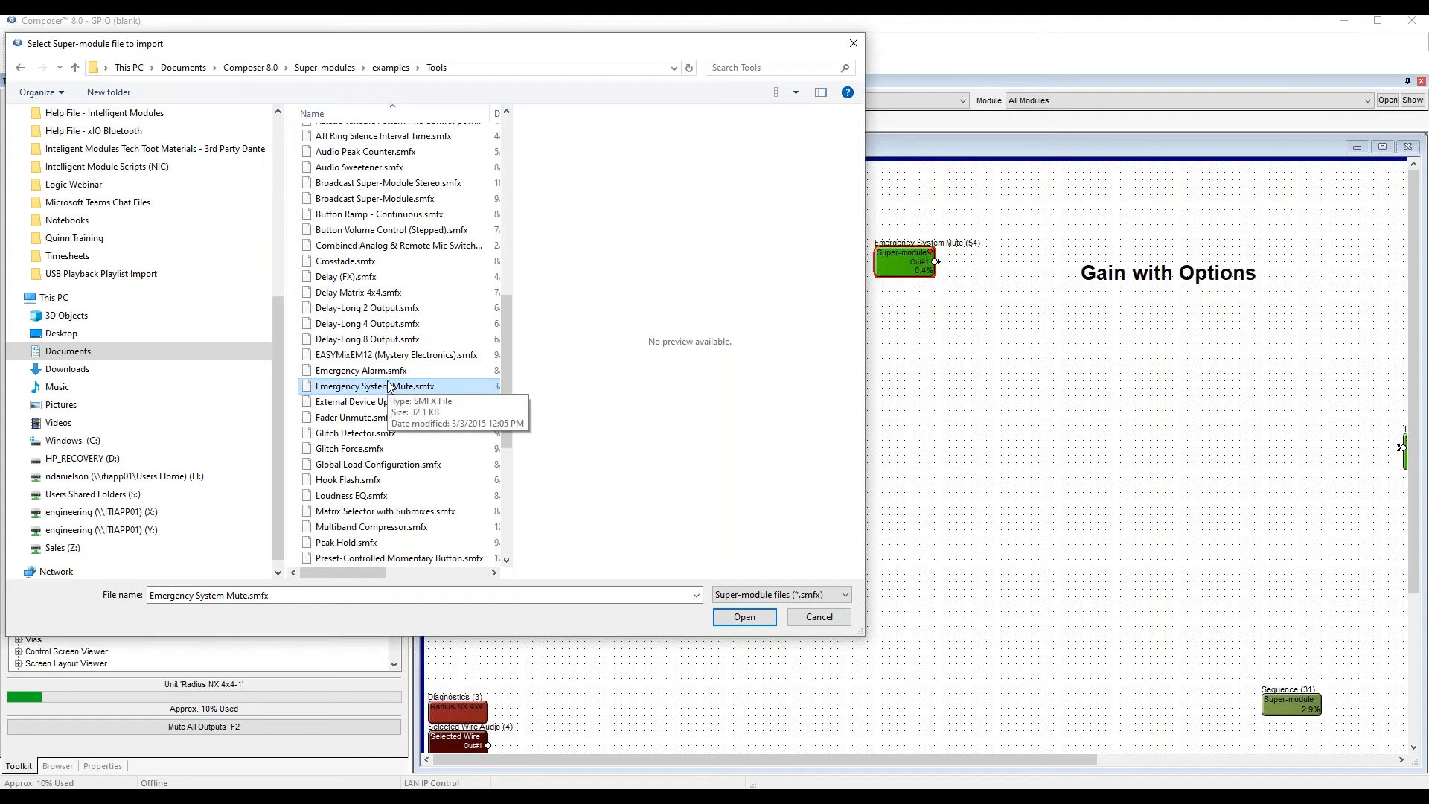
pyautogui.click(818, 618)
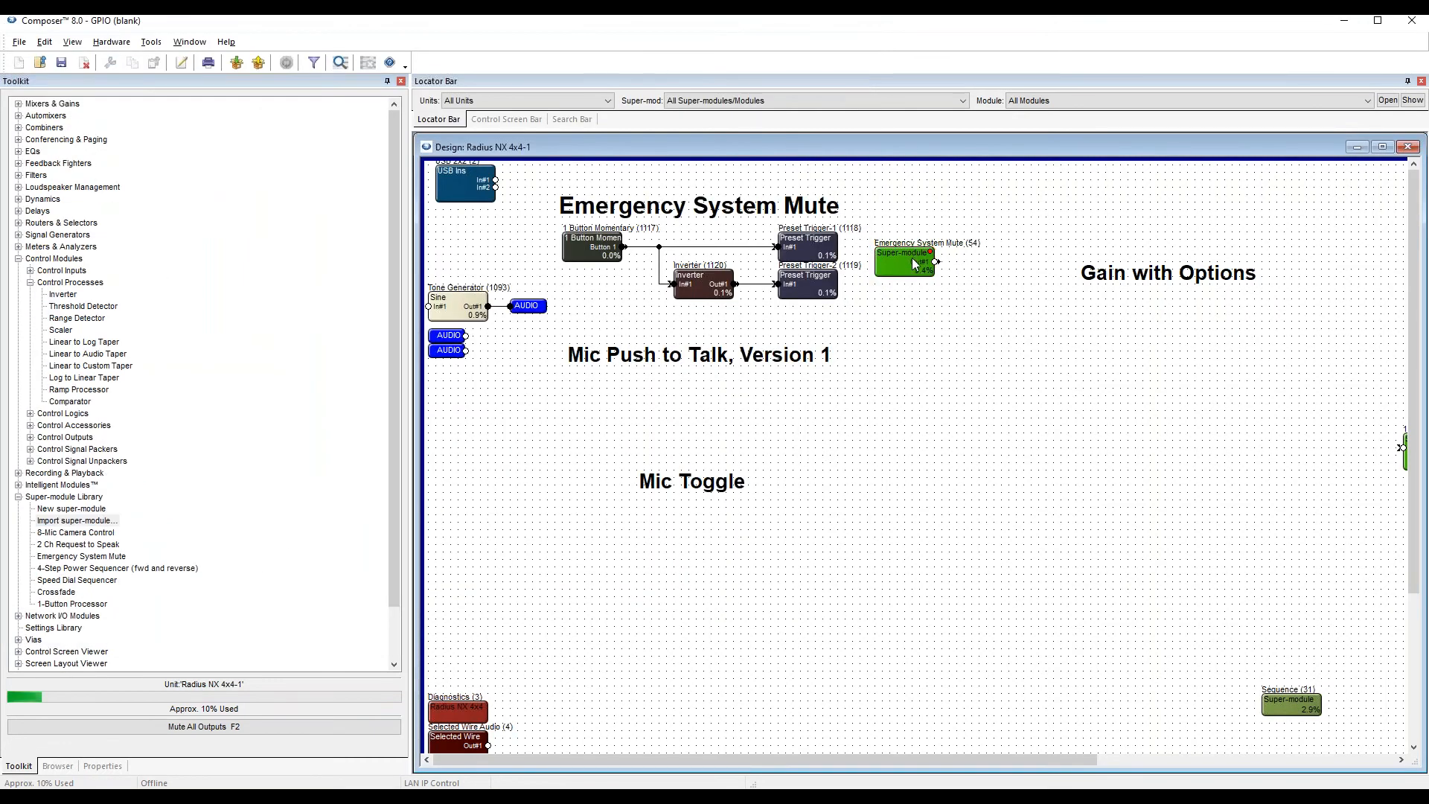
# Open the control screen of the Emergency System Mute super-module and test its mute button.
pyautogui.doubleClick(912, 258)
pyautogui.moveTo(790, 339); pyautogui.dragTo(948, 330)
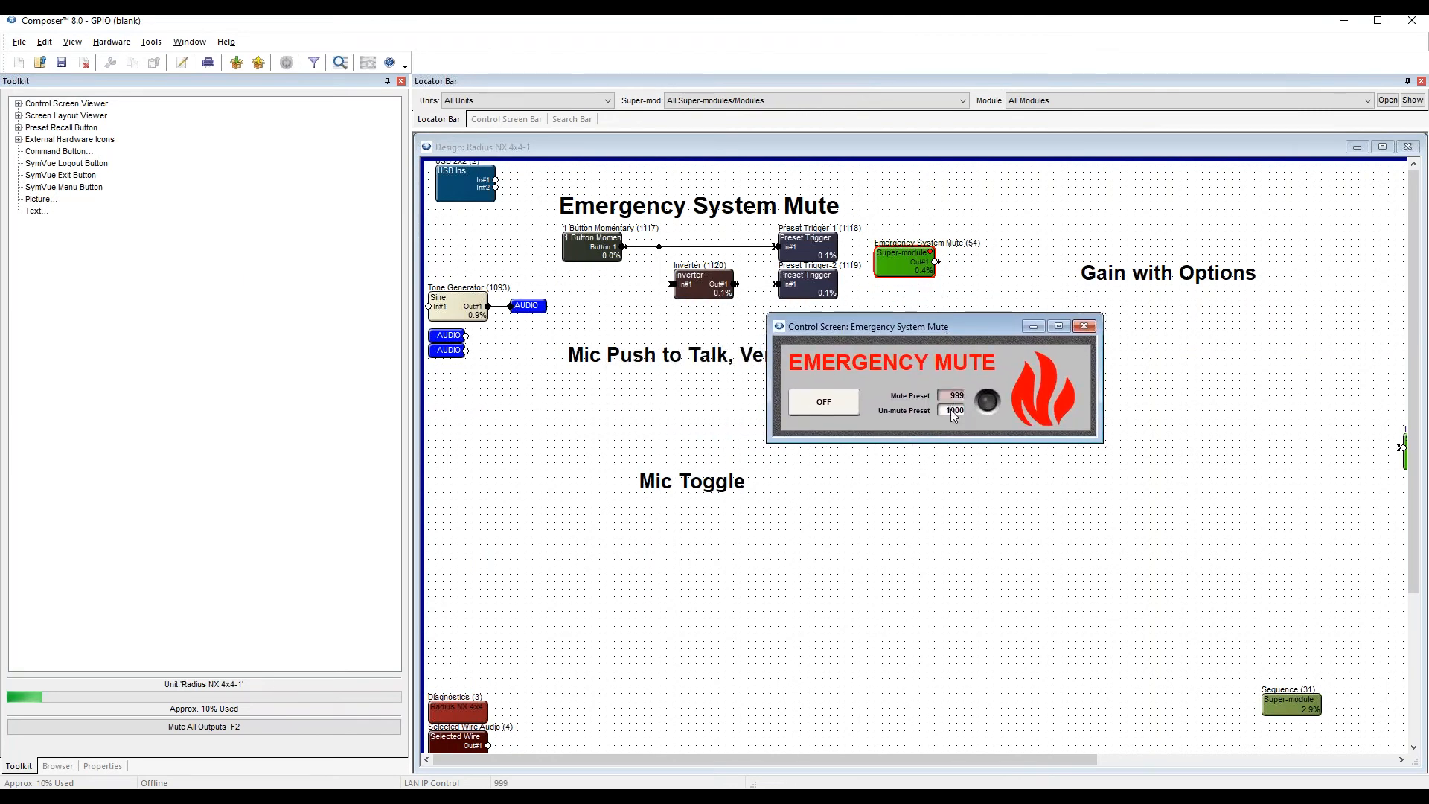
pyautogui.click(823, 408)
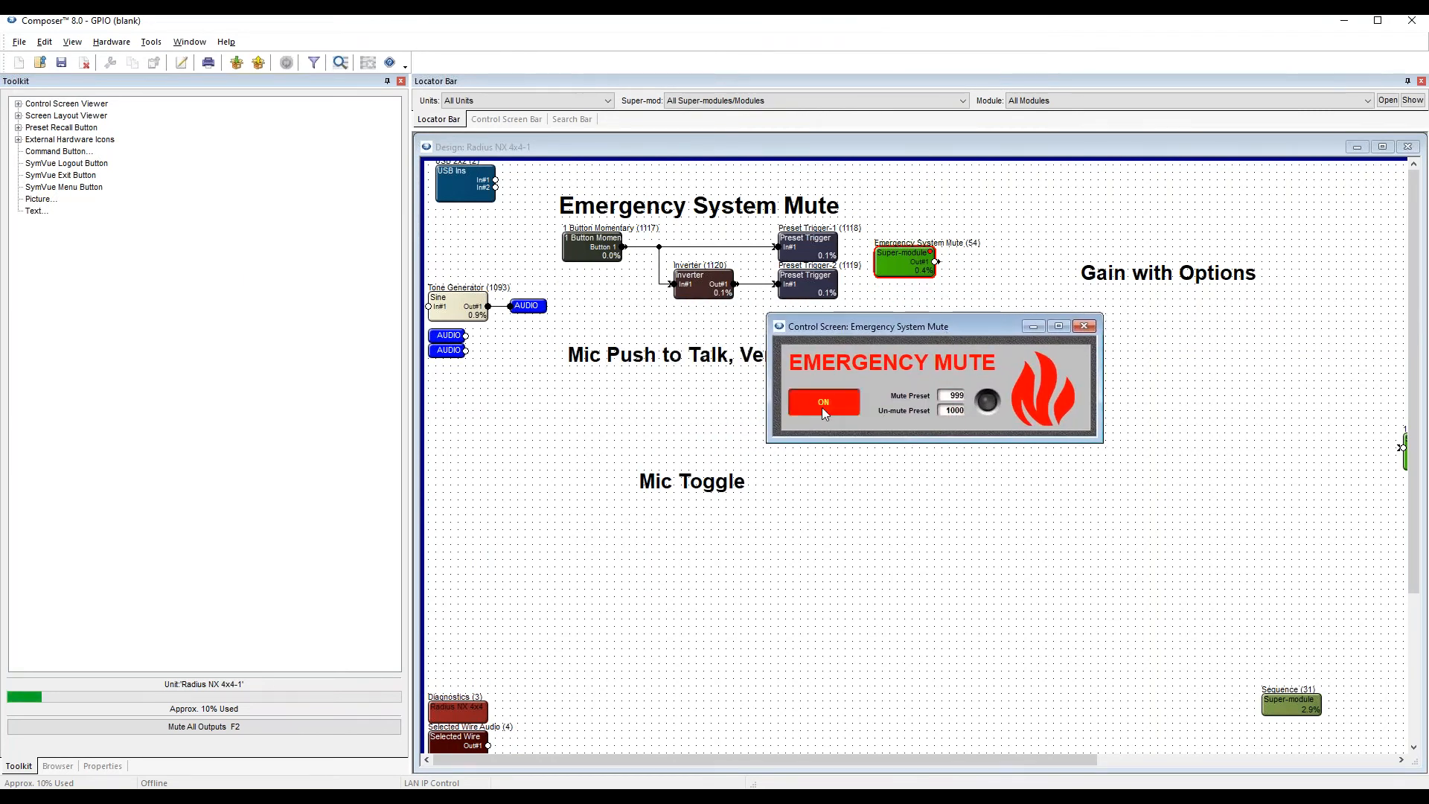
# Assign the Emergency Mute button to Switch 1A of the Radius NX 4x4-1 local analog input, and close the control screen.
pyautogui.rightClick(830, 406)
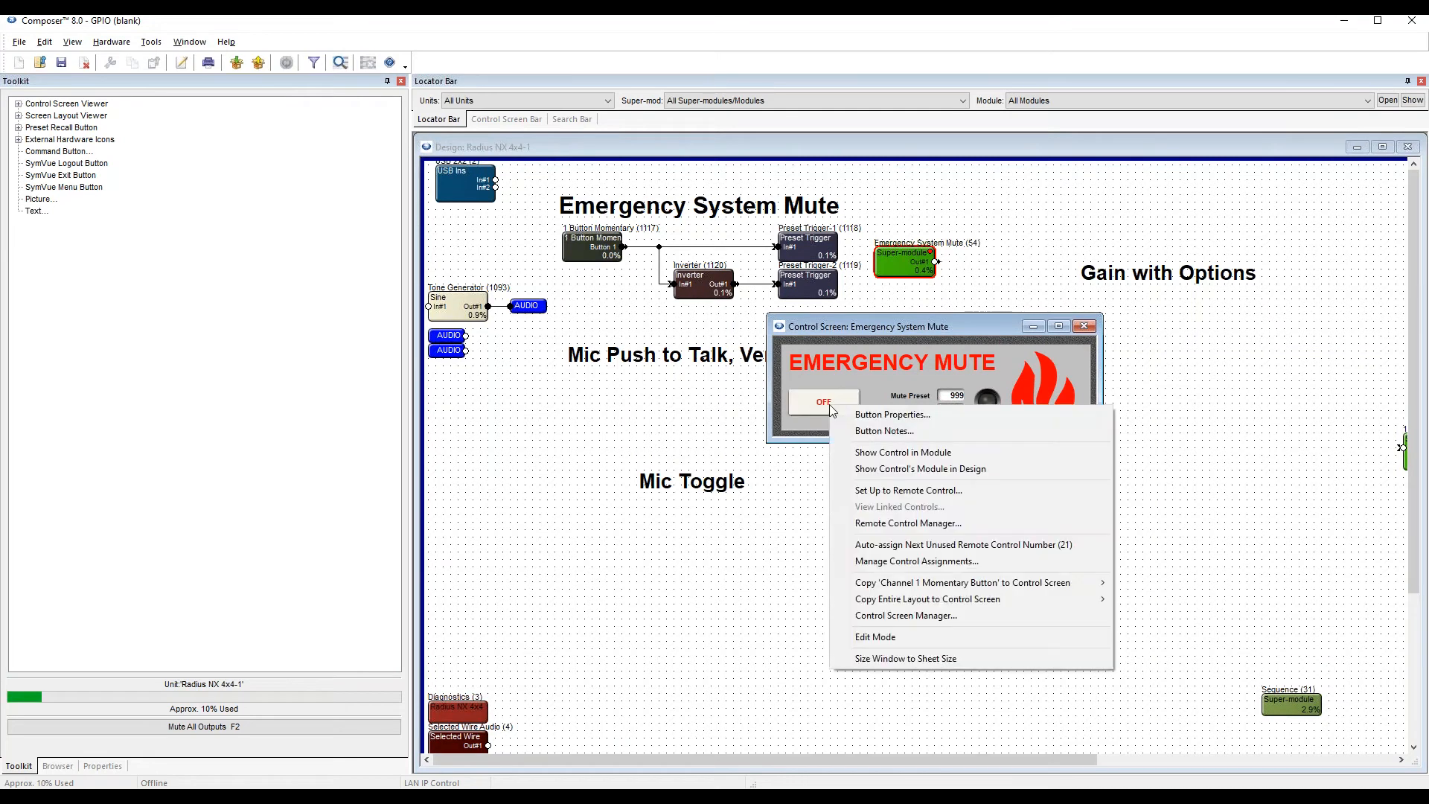
pyautogui.click(915, 491)
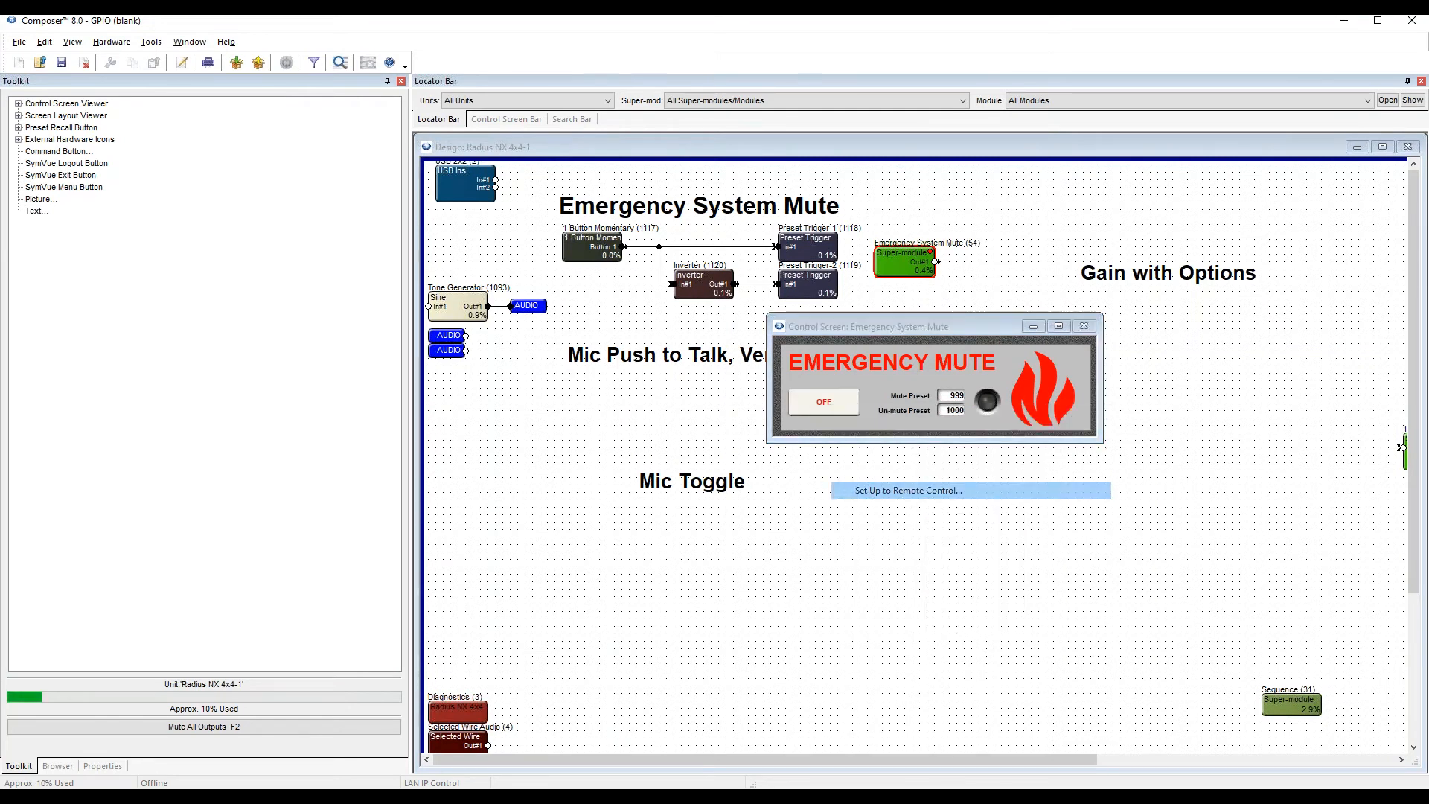
pyautogui.click(858, 657)
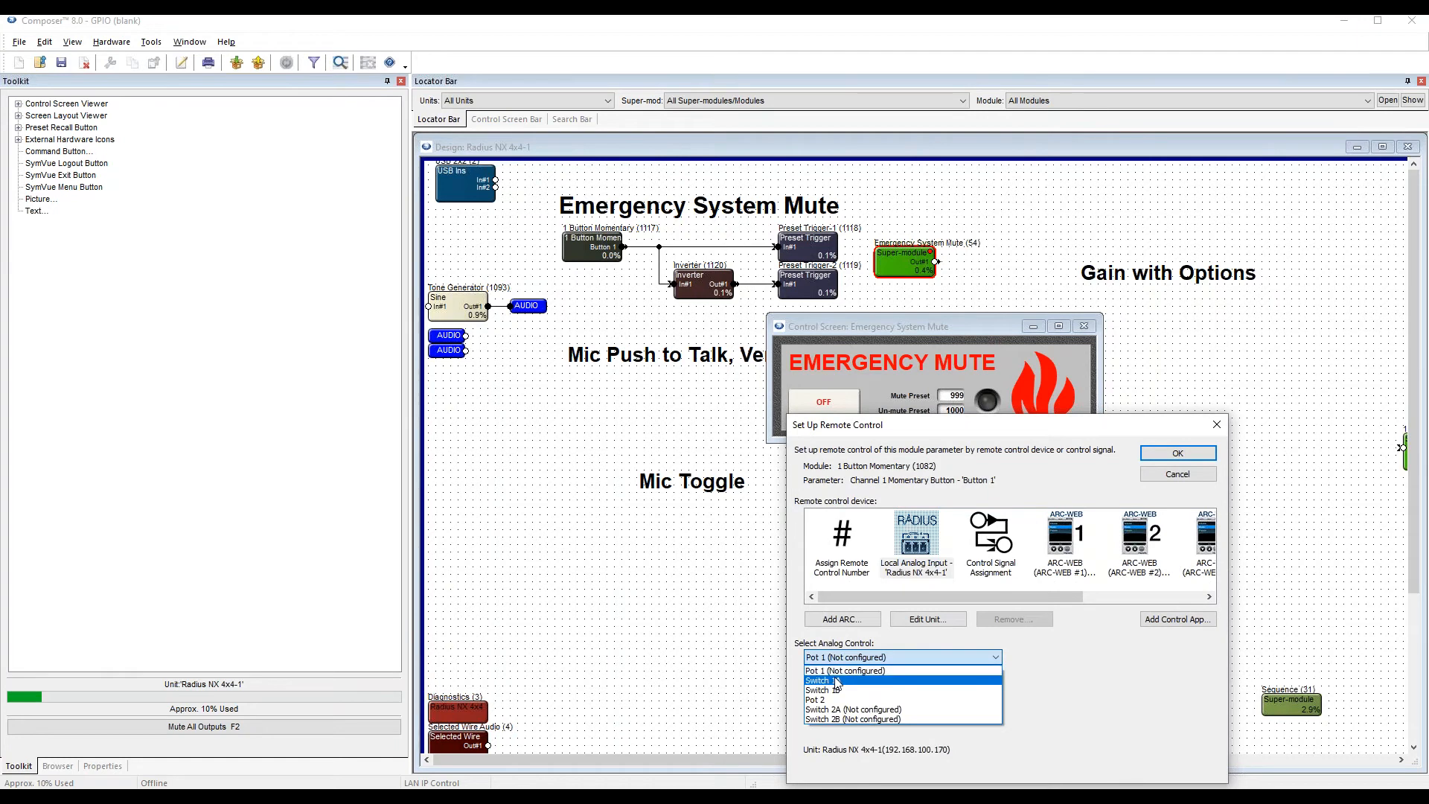
pyautogui.click(841, 687)
pyautogui.click(1177, 452)
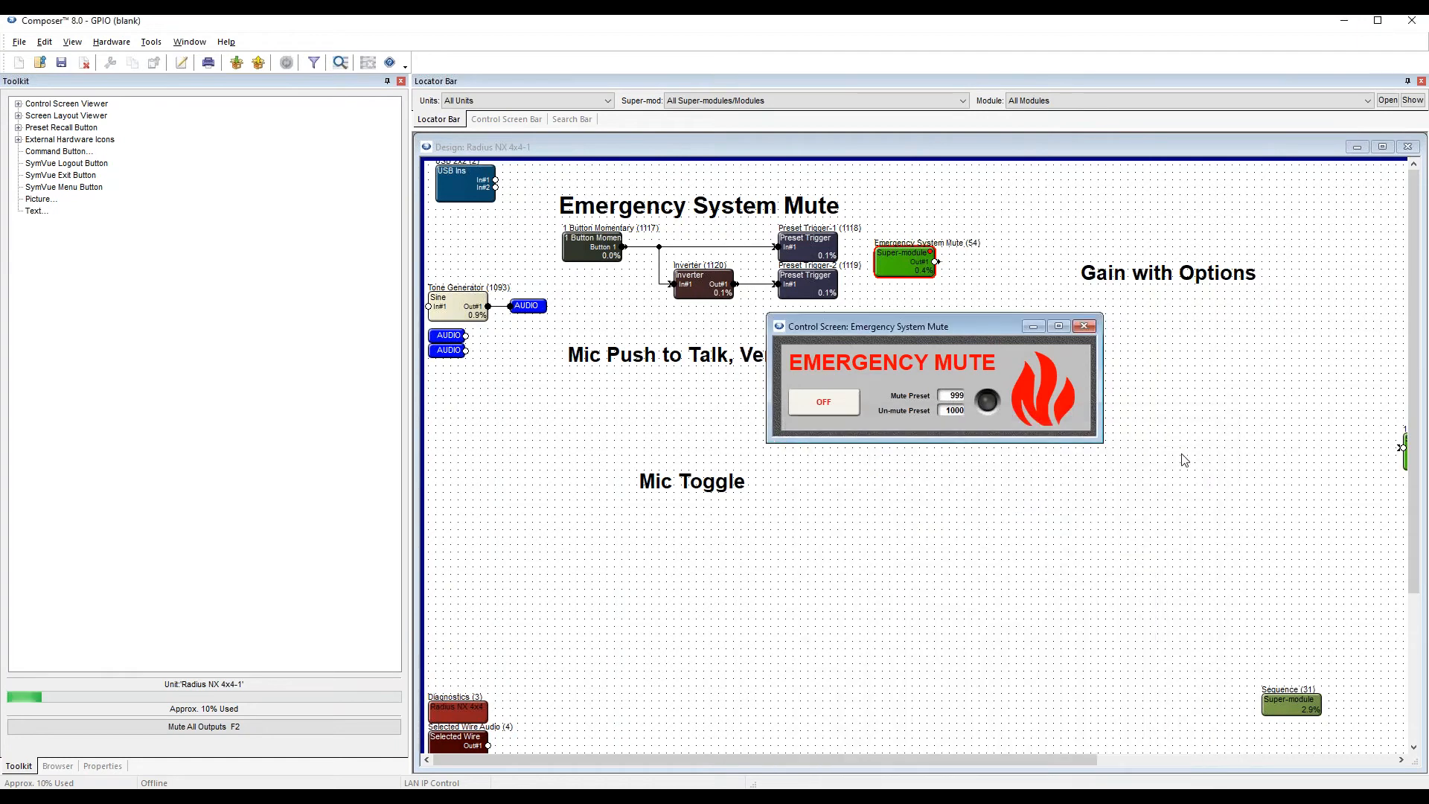
pyautogui.moveTo(917, 329); pyautogui.dragTo(978, 315)
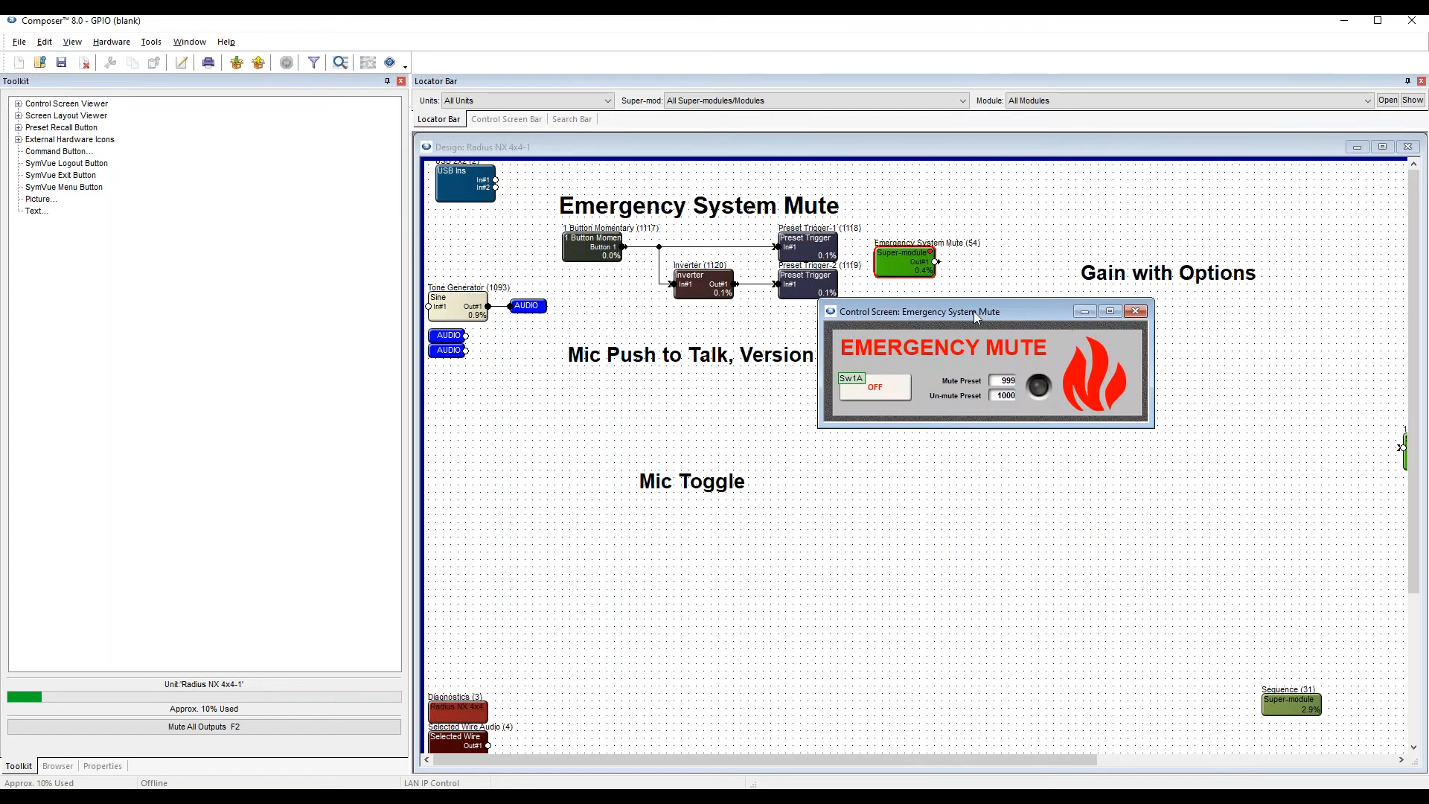
pyautogui.click(1134, 311)
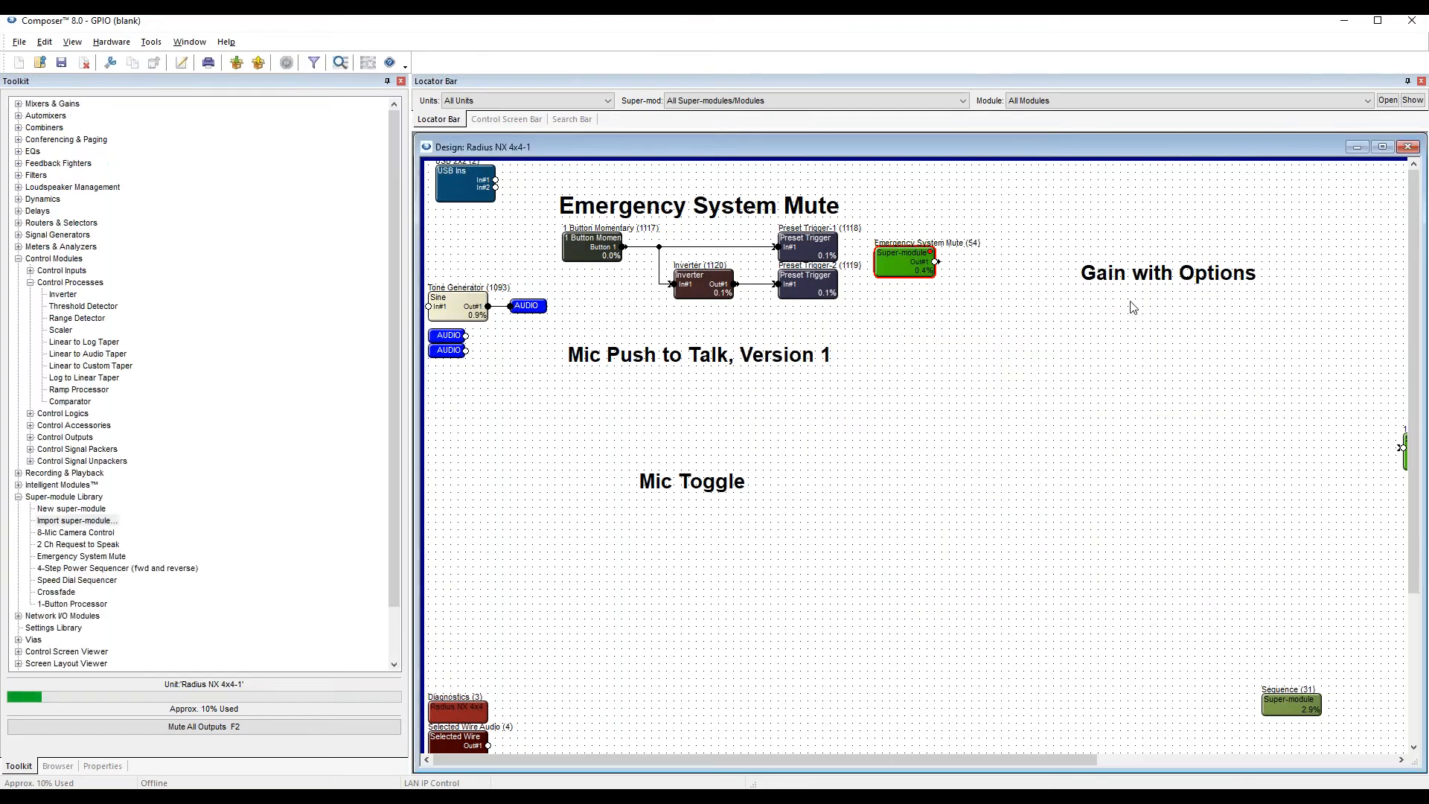
pyautogui.click(873, 357)
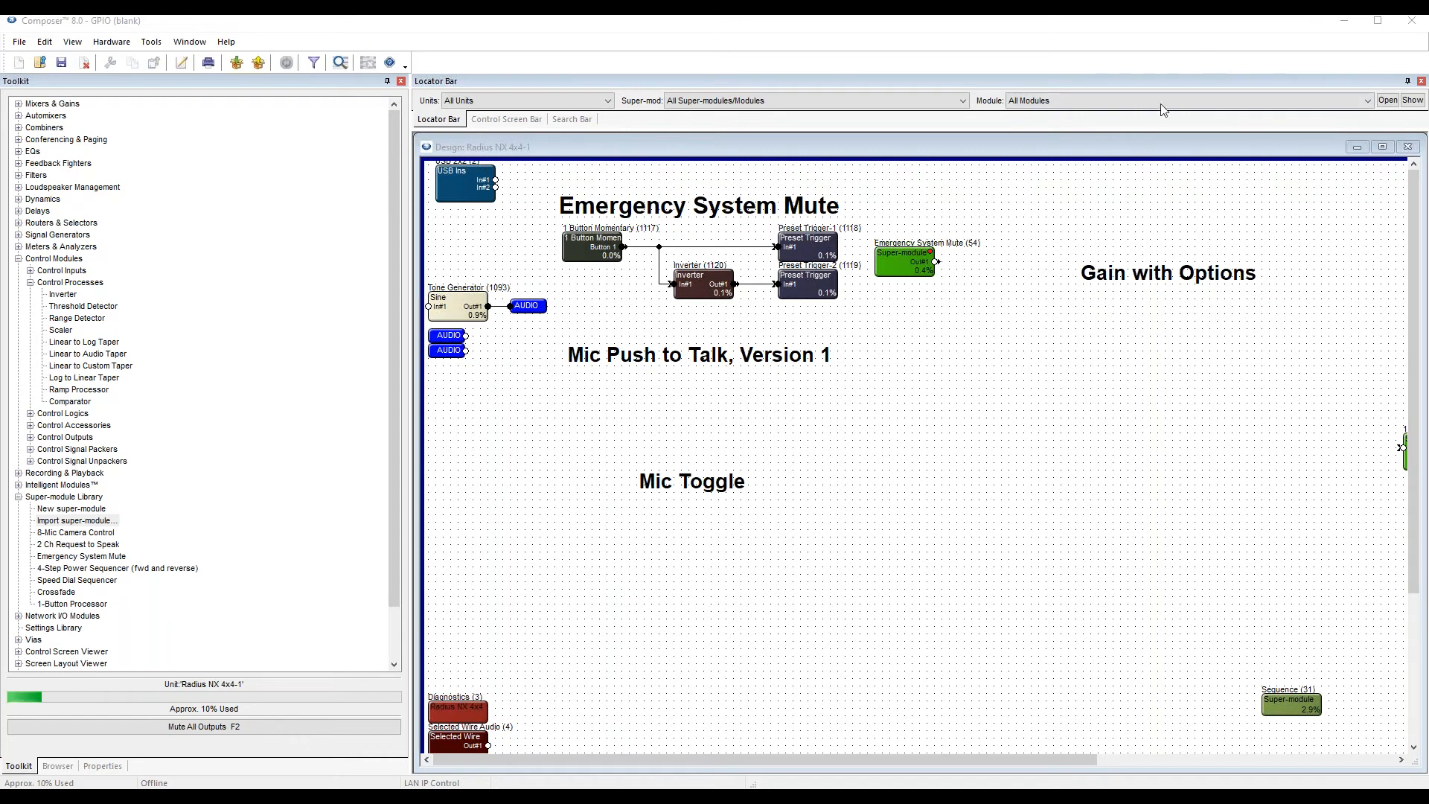
# Add a 1 Button Momentary control module below the "Mic Push to Talk, Version 1" heading.
pyautogui.click(553, 385)
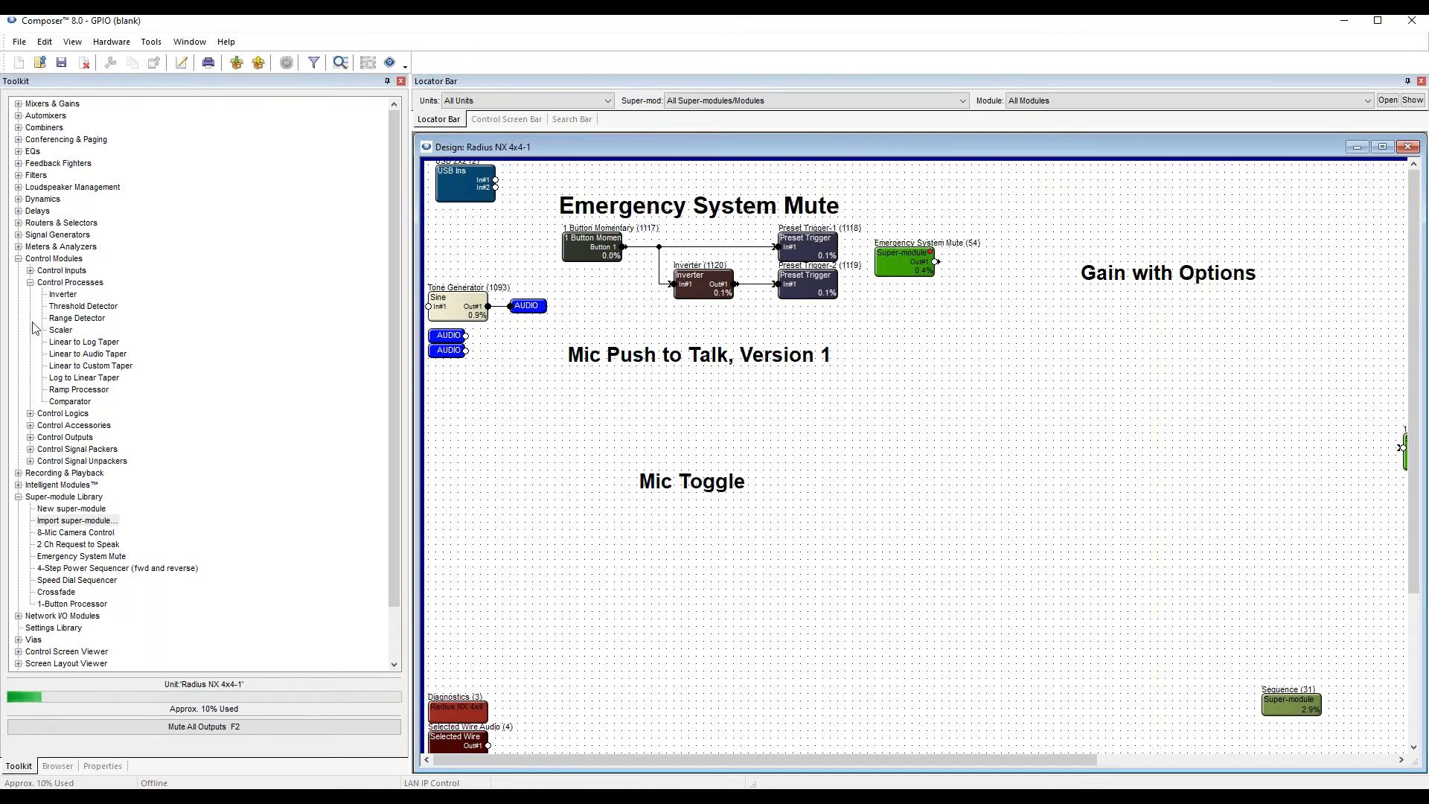
pyautogui.click(30, 271)
pyautogui.moveTo(86, 330); pyautogui.dragTo(570, 440)
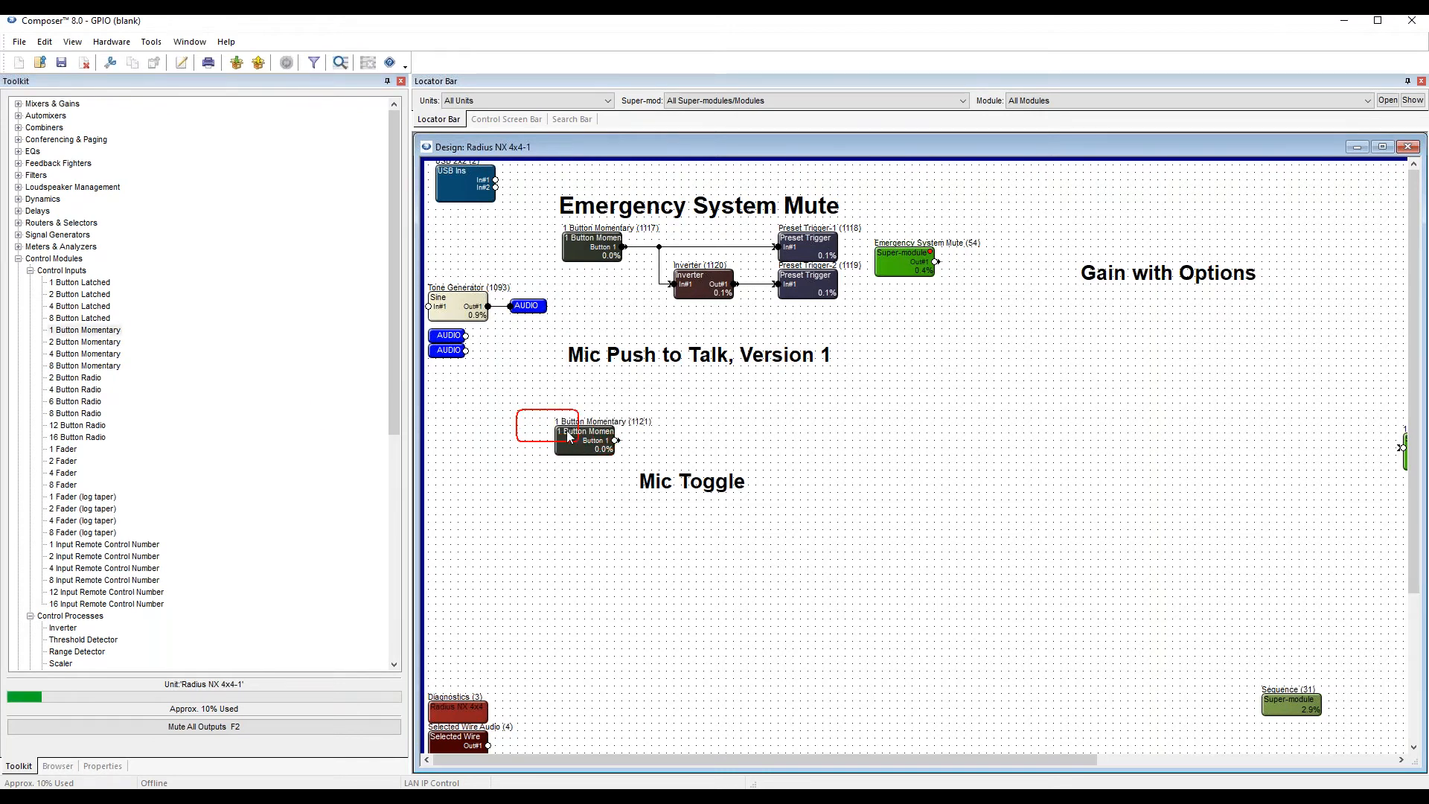
# Check the level and frequency settings of the Tone Generator, and close its window.
pyautogui.doubleClick(471, 309)
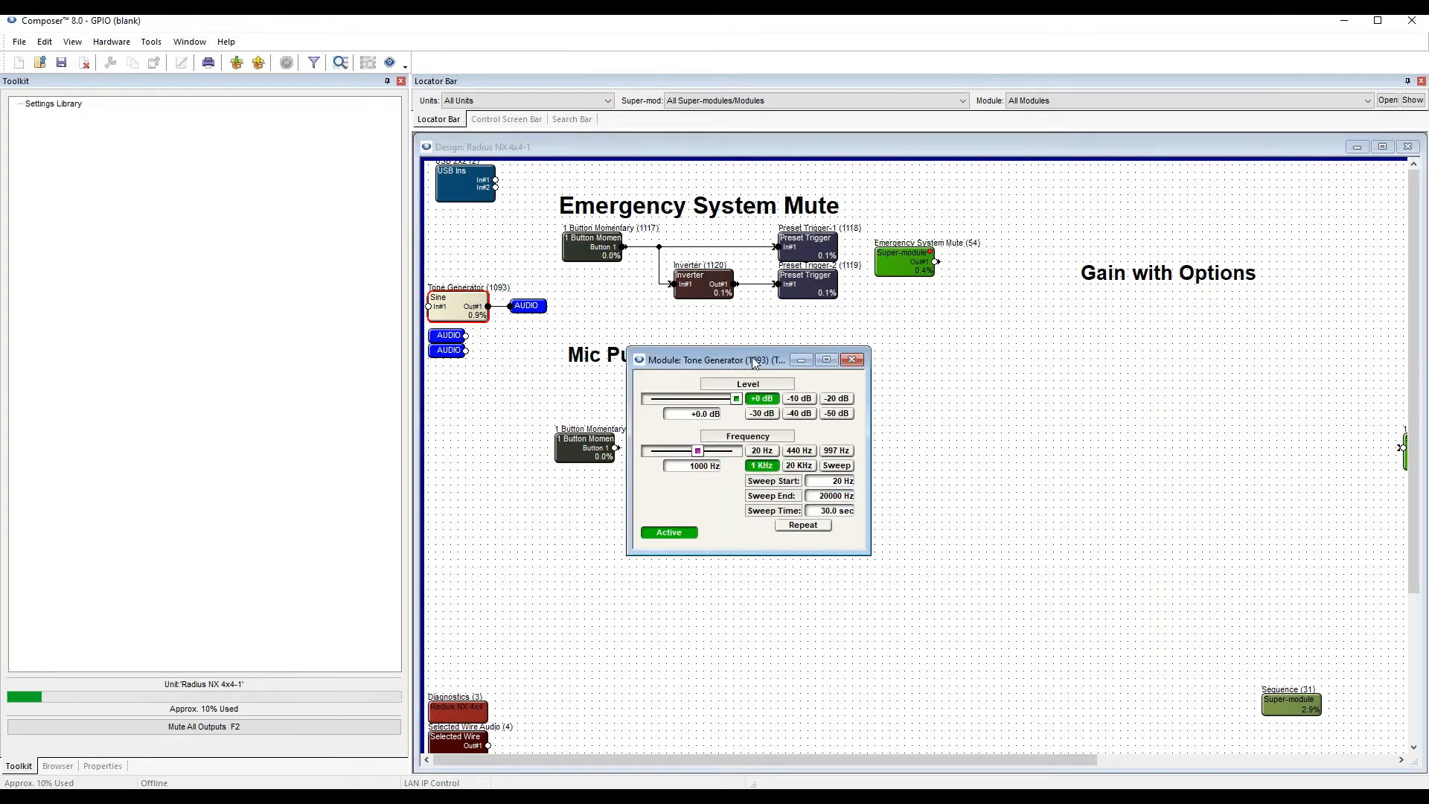
pyautogui.click(852, 361)
pyautogui.click(894, 392)
# Move an output AUDIO wire label above the new momentary module and add a 1 Input VCA beside it.
pyautogui.moveTo(439, 341); pyautogui.dragTo(592, 409)
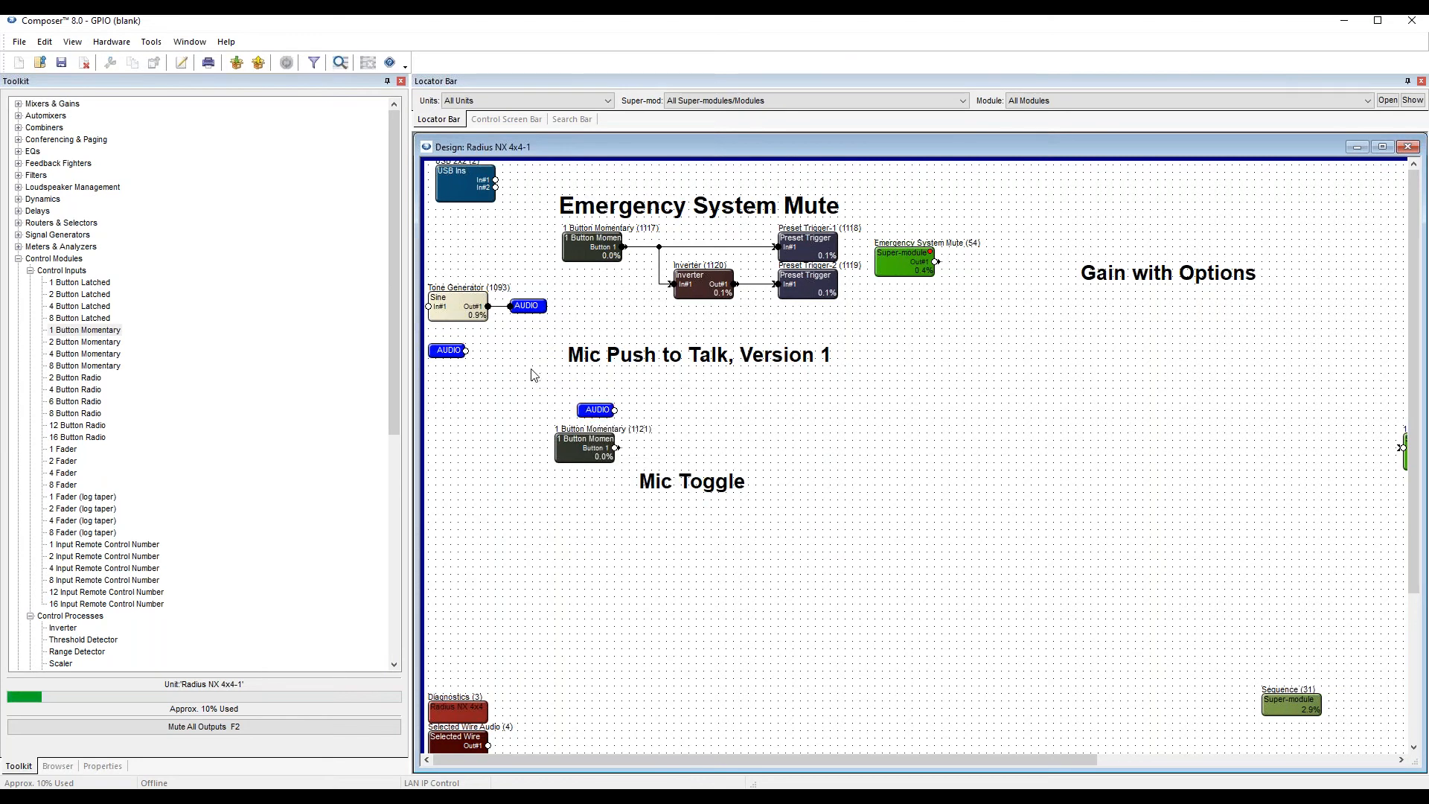
pyautogui.moveTo(594, 409); pyautogui.dragTo(593, 395)
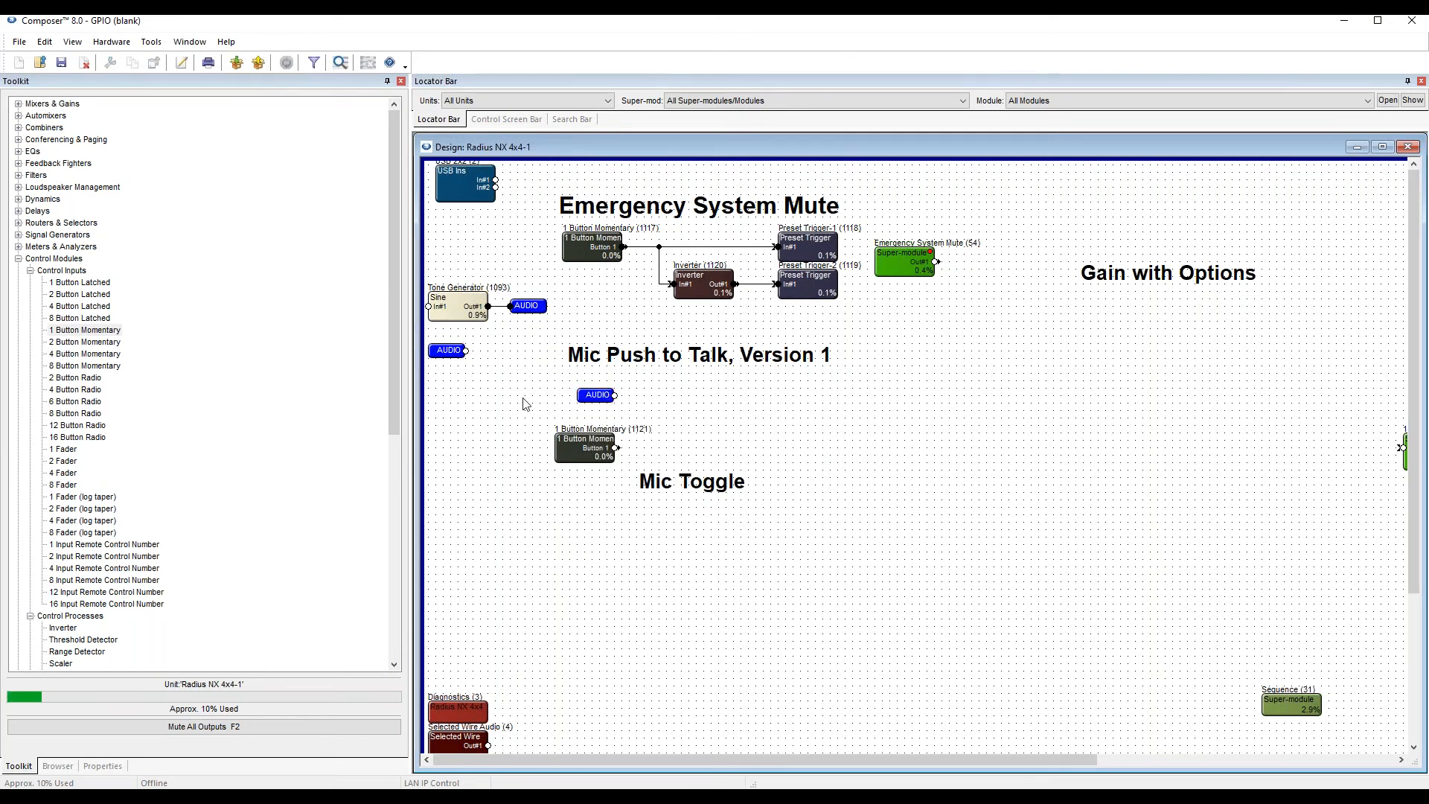
pyautogui.click(18, 259)
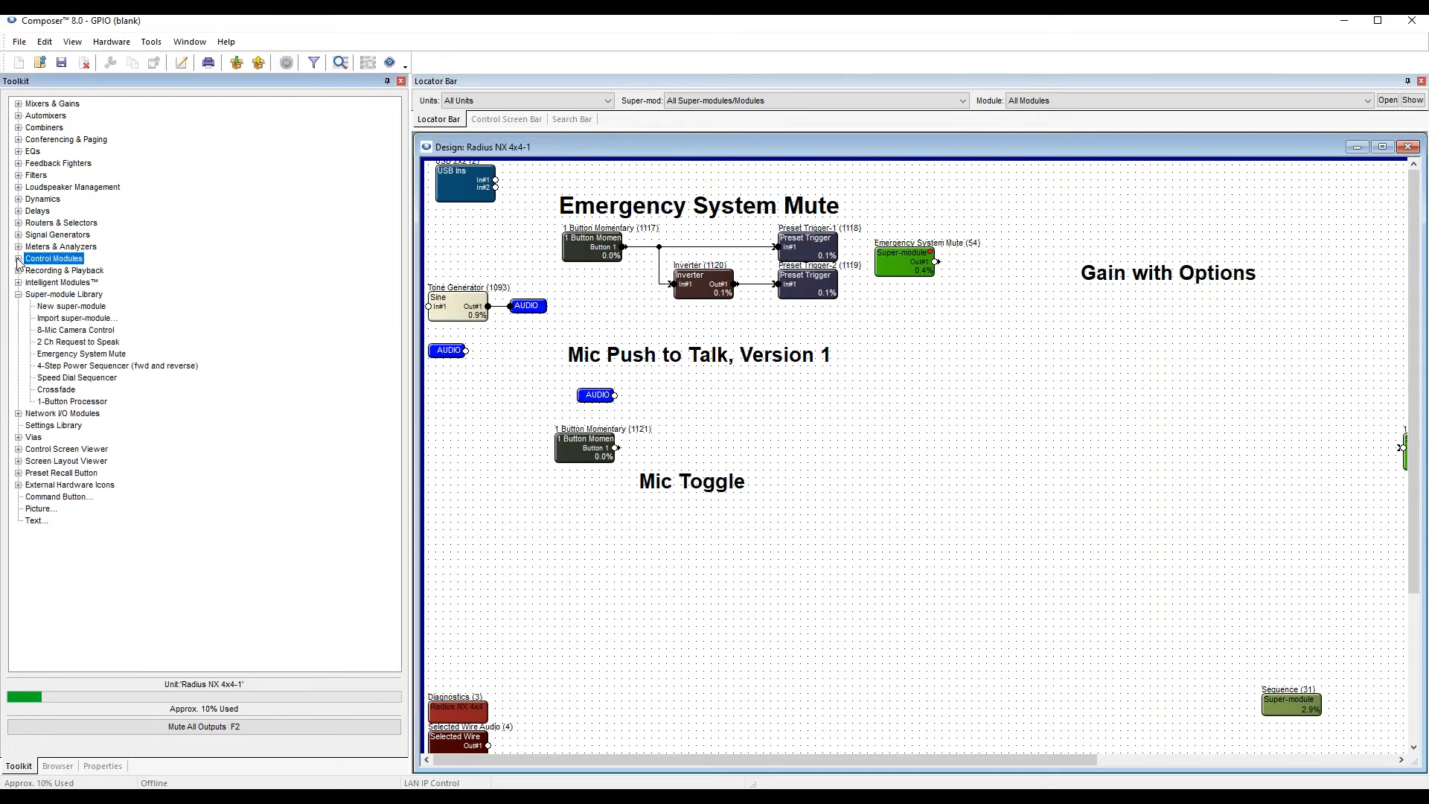
pyautogui.click(56, 104)
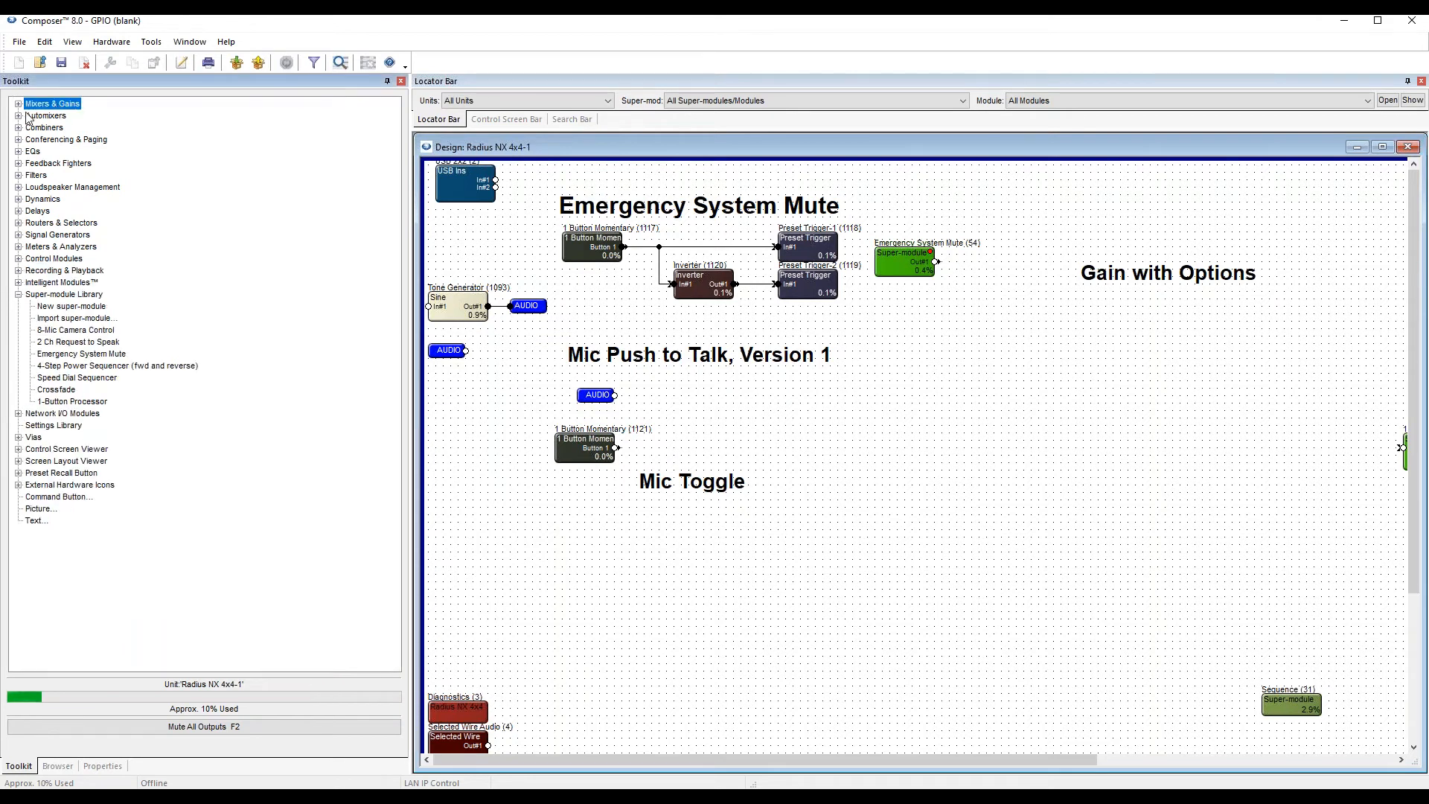
pyautogui.click(19, 104)
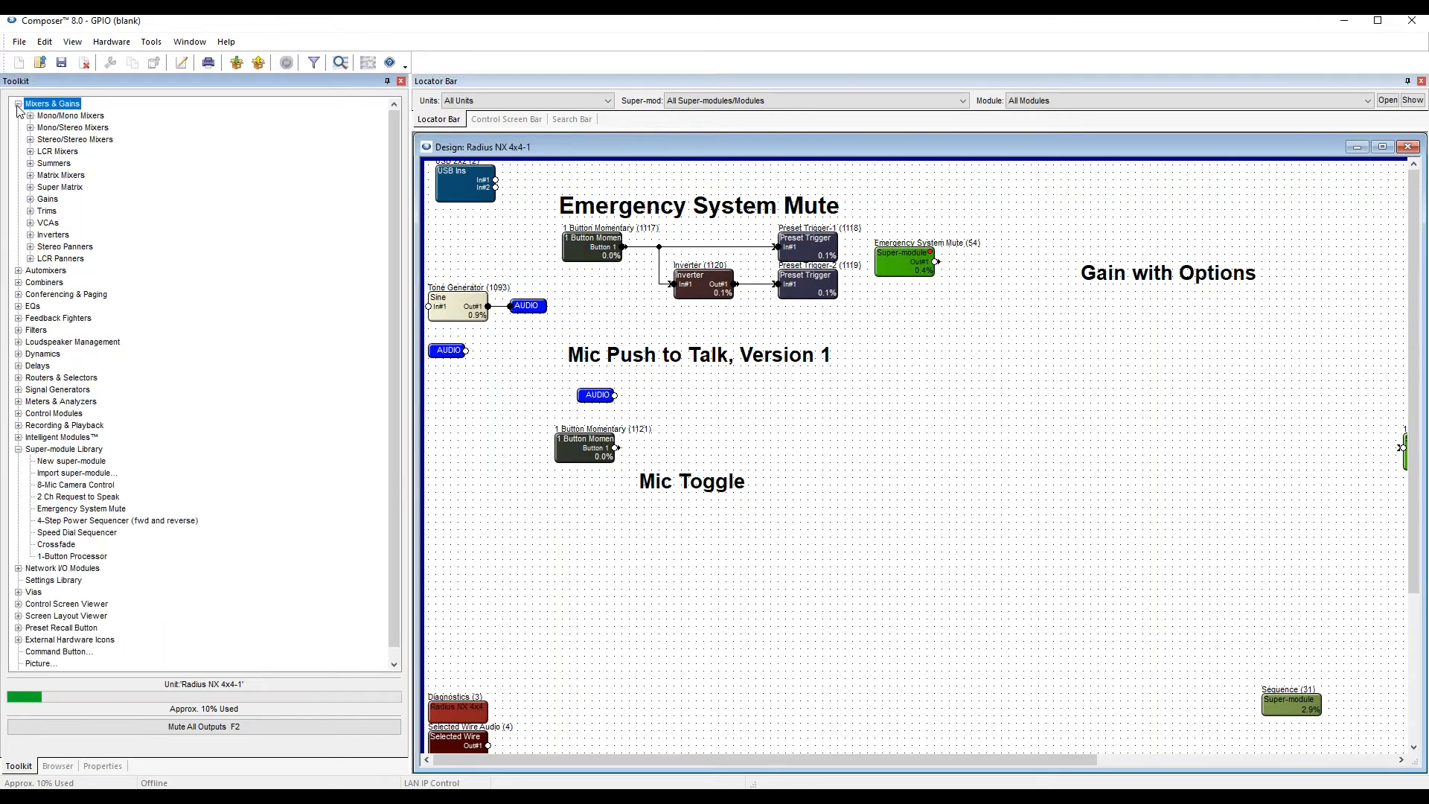
pyautogui.click(47, 223)
pyautogui.click(29, 223)
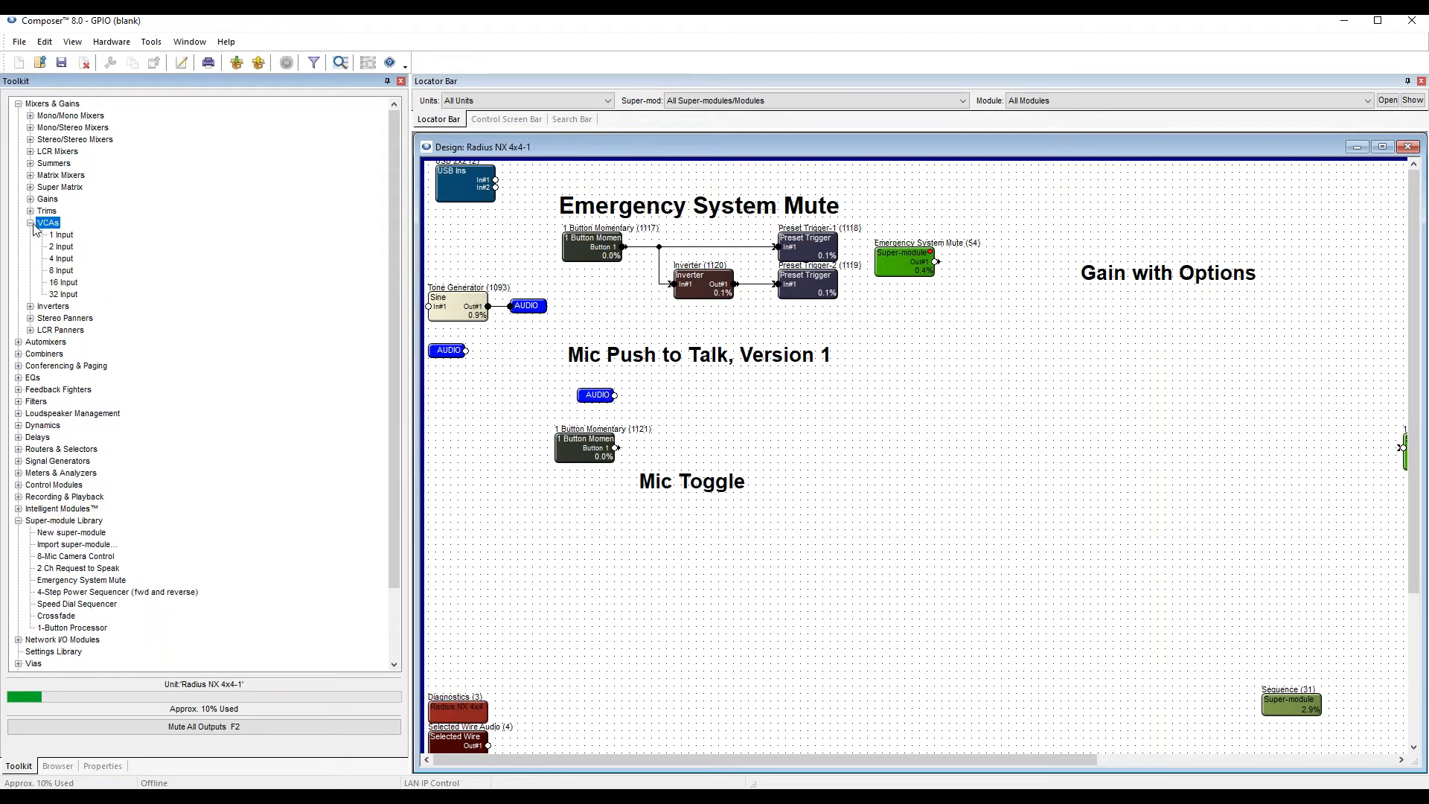
pyautogui.moveTo(64, 235); pyautogui.dragTo(727, 407)
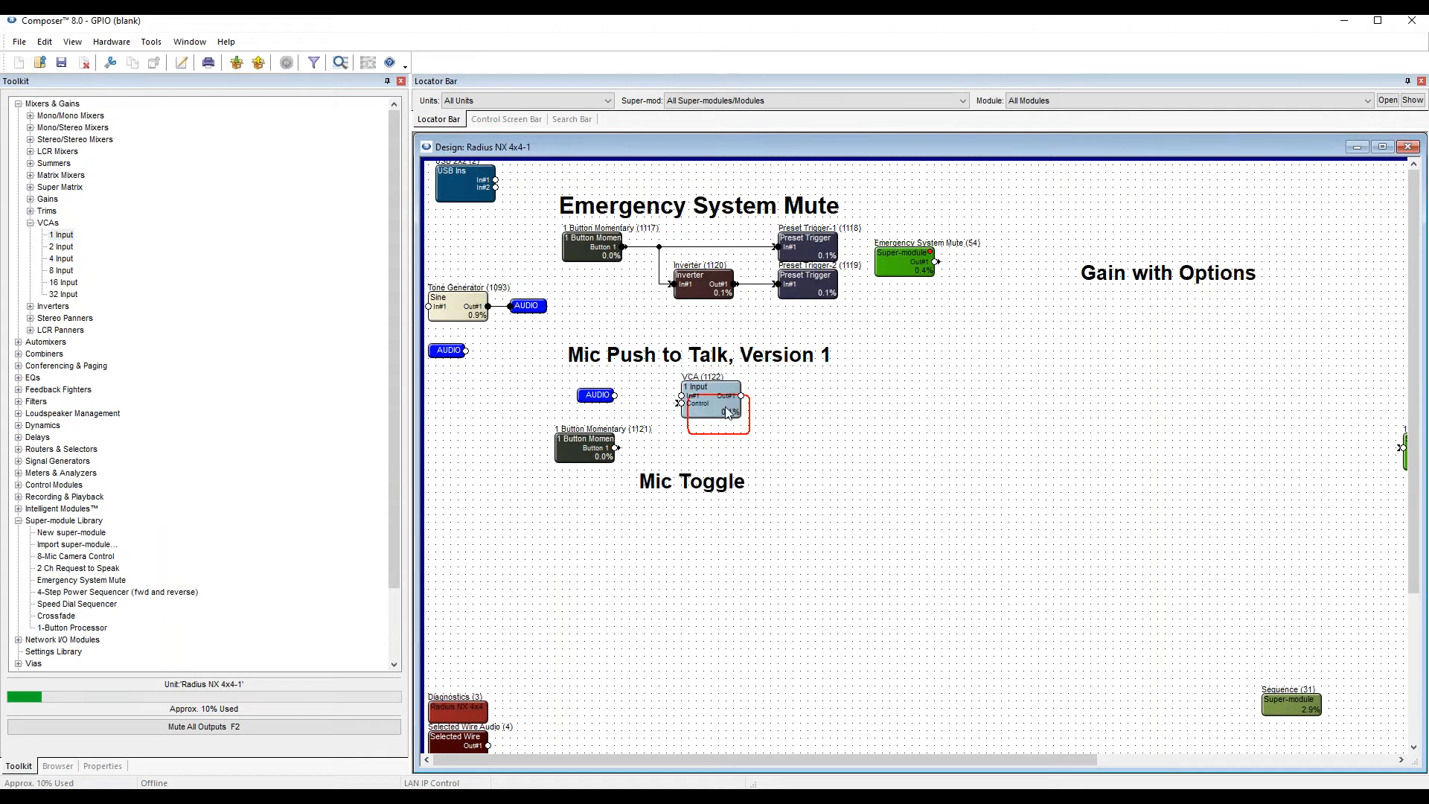
# Wire the momentary button to the VCA's control and the AUDIO label to its input, and connect a 1 Channel meter to its output.
pyautogui.moveTo(617, 448); pyautogui.dragTo(666, 408)
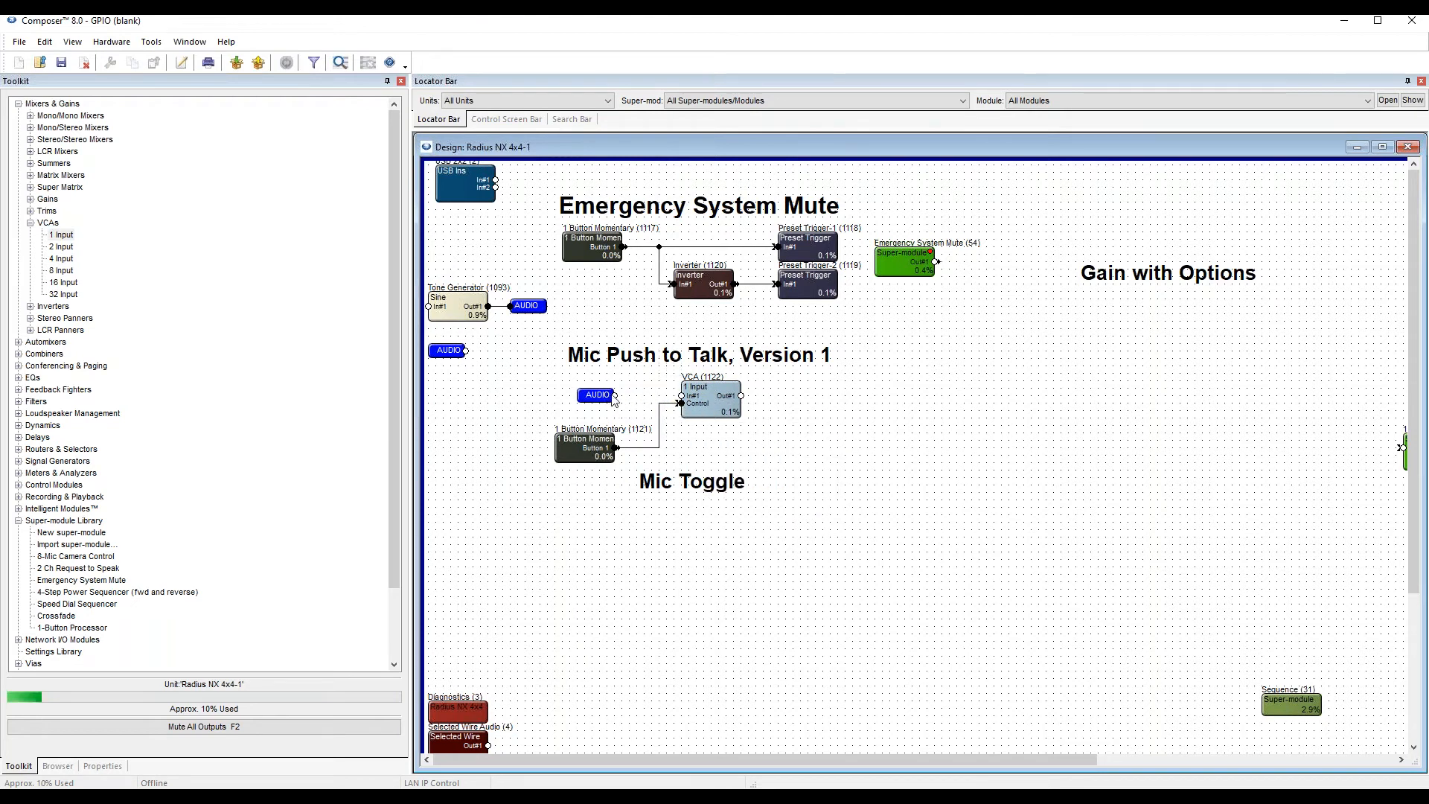
pyautogui.moveTo(680, 396); pyautogui.dragTo(681, 396)
pyautogui.click(18, 103)
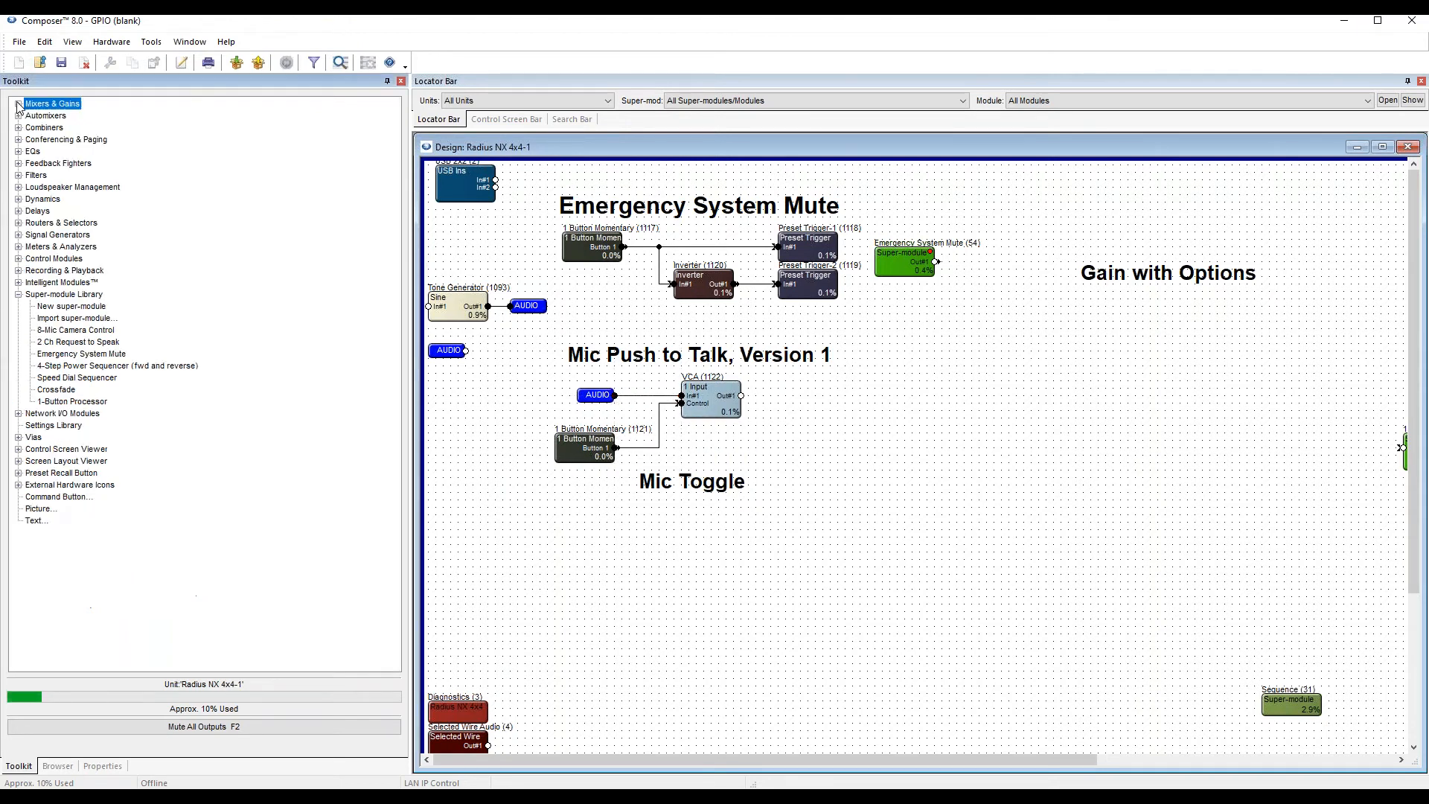
pyautogui.click(18, 294)
pyautogui.click(39, 247)
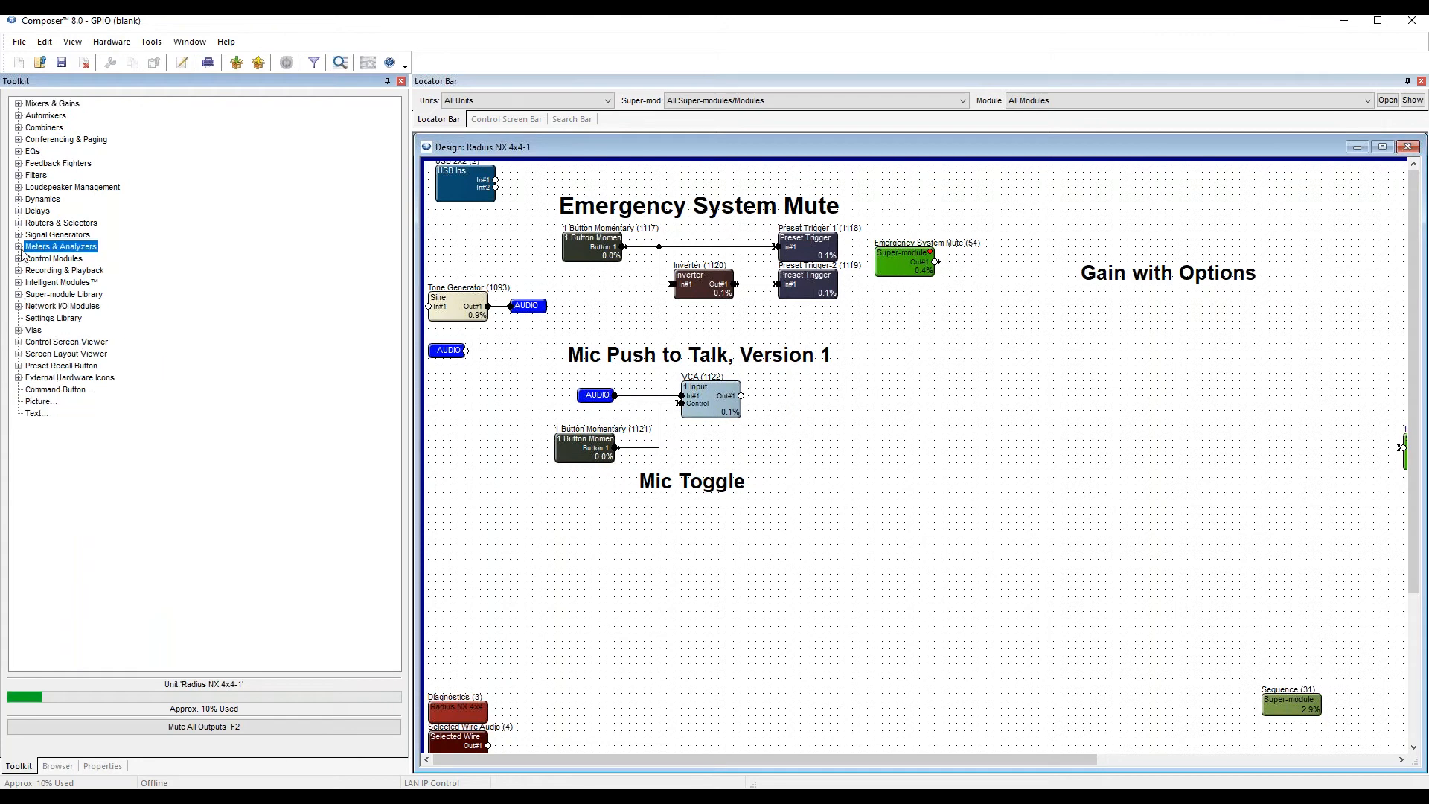
pyautogui.click(19, 247)
pyautogui.click(30, 259)
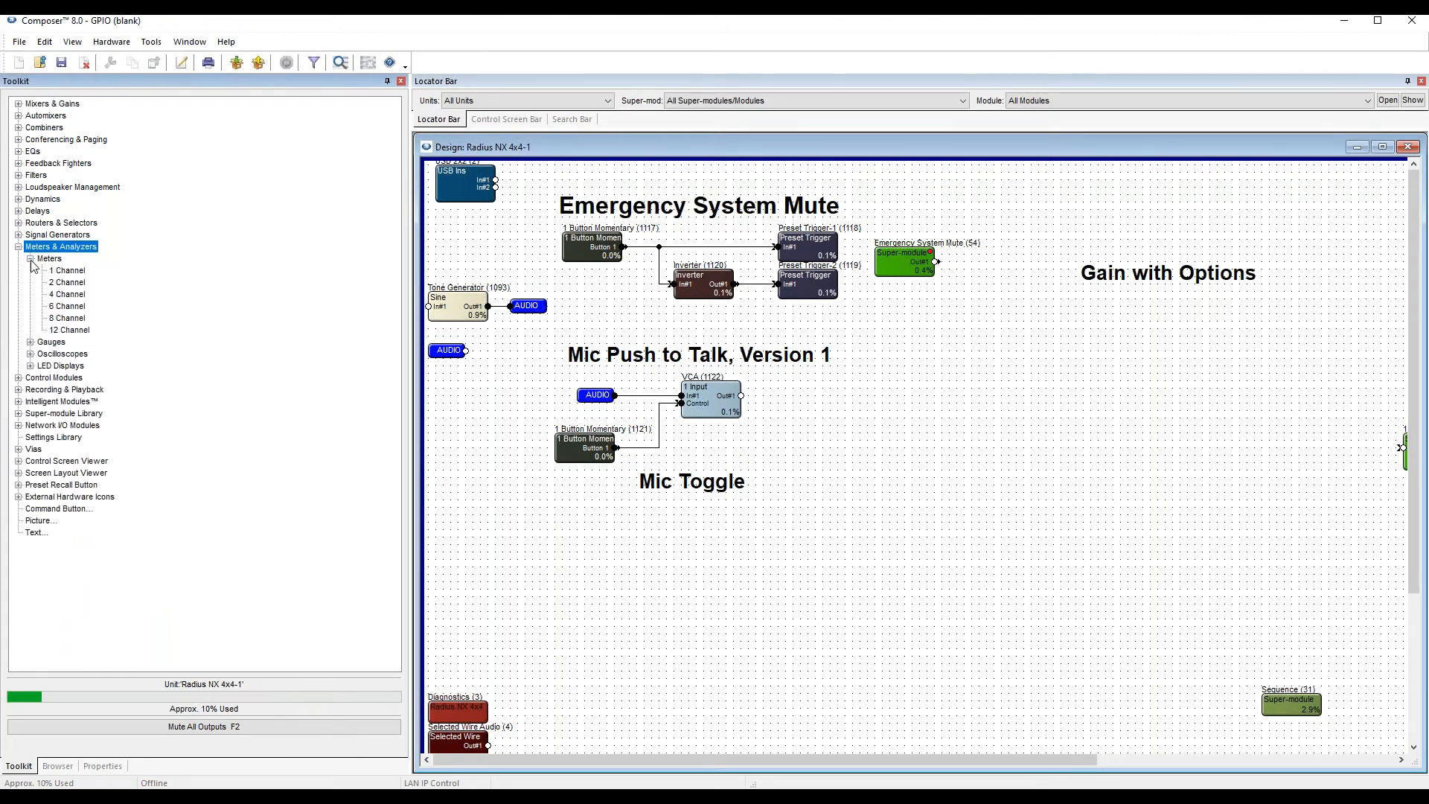
pyautogui.moveTo(67, 270); pyautogui.dragTo(741, 395)
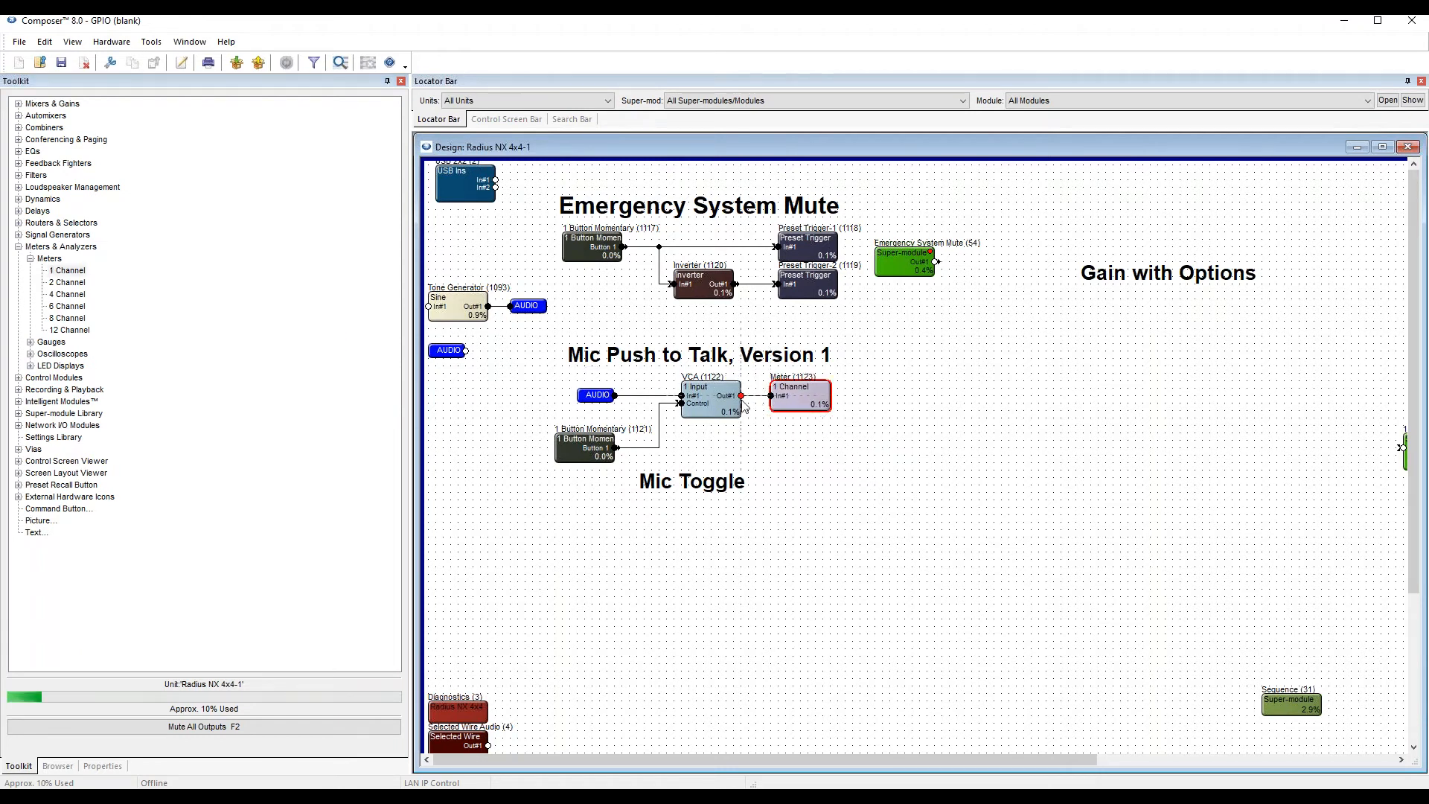
# Assign the new momentary module's Button 1 to the Radius local analog input Switch 1A for remote control.
pyautogui.doubleClick(591, 443)
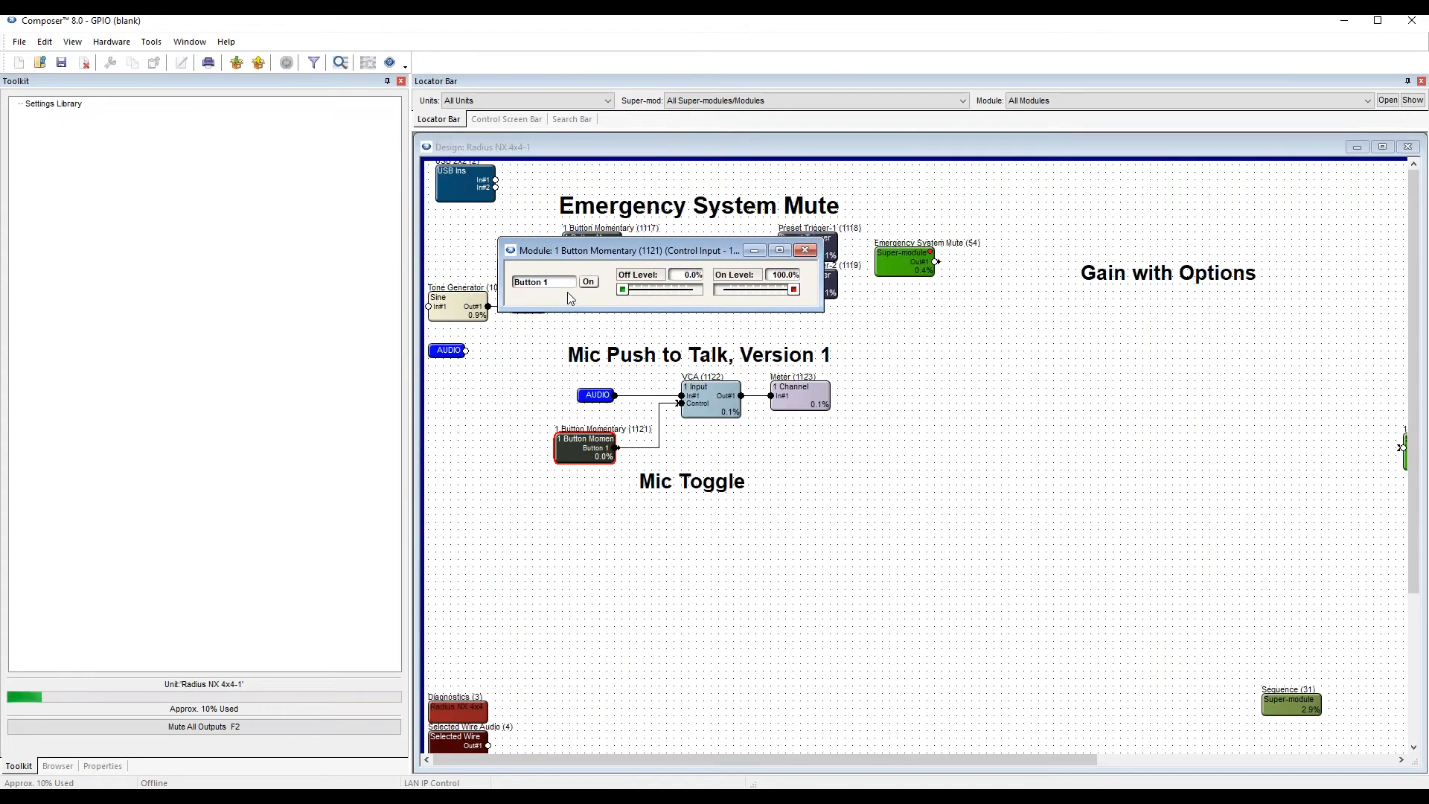
pyautogui.click(589, 283)
pyautogui.rightClick(589, 286)
pyautogui.click(659, 314)
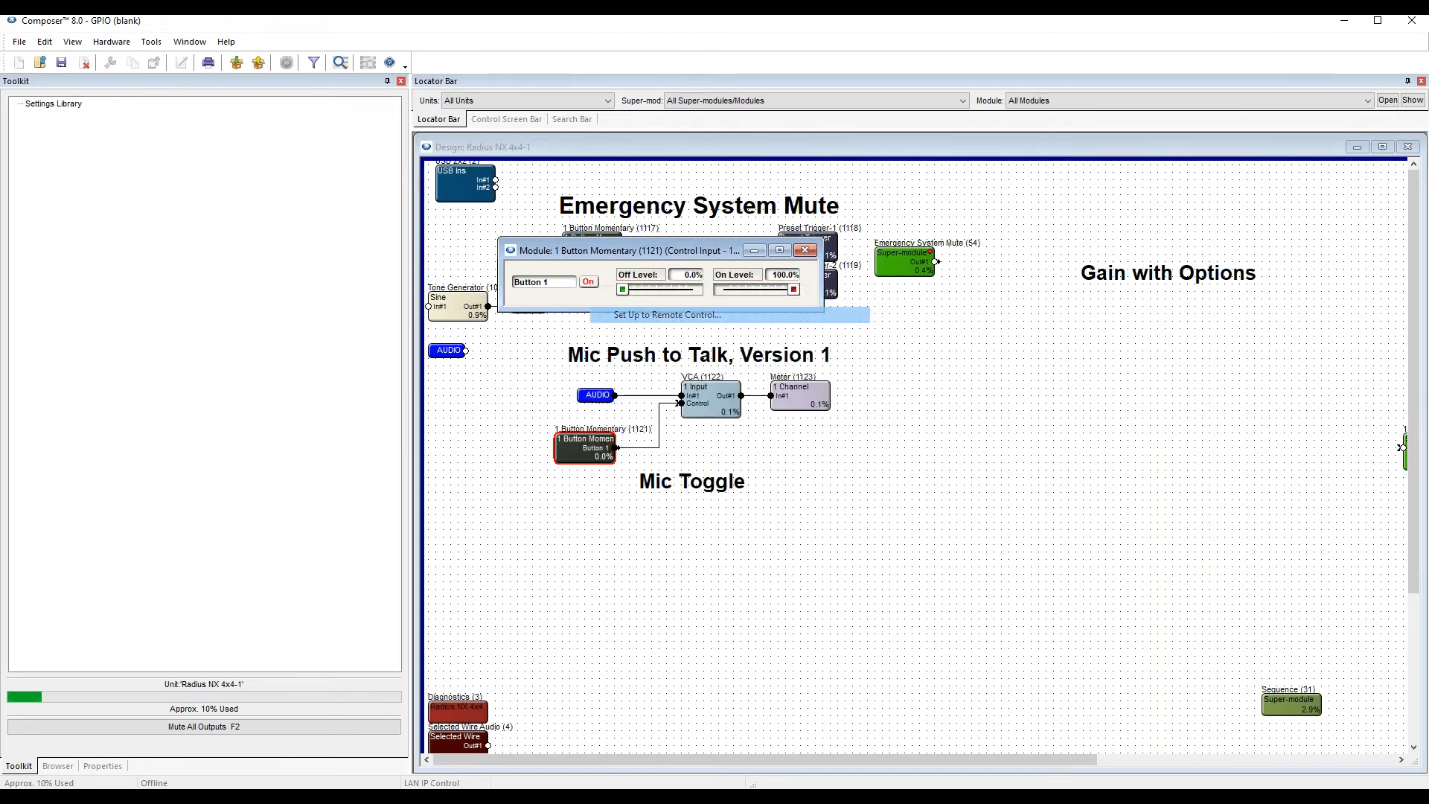
pyautogui.click(592, 524)
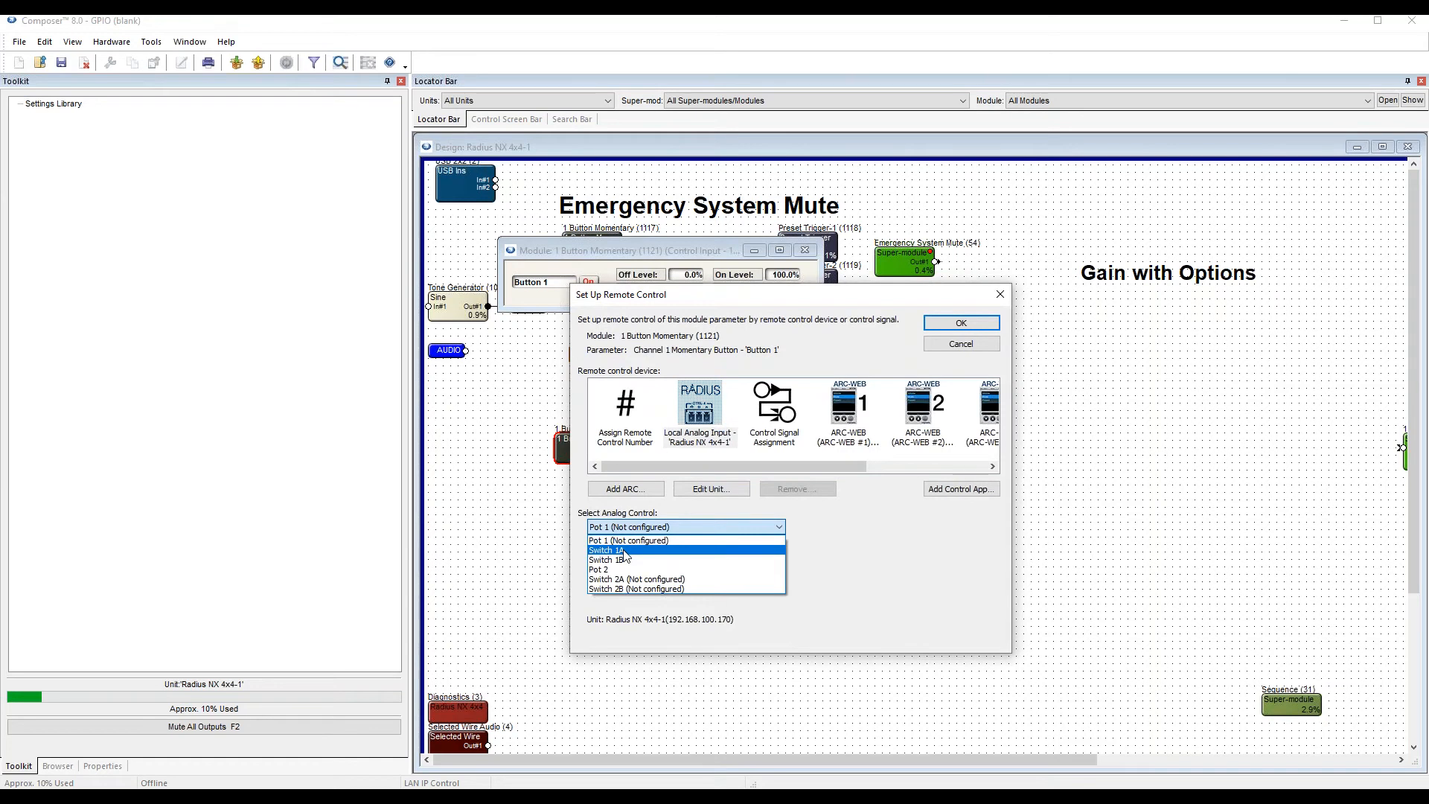
pyautogui.click(620, 550)
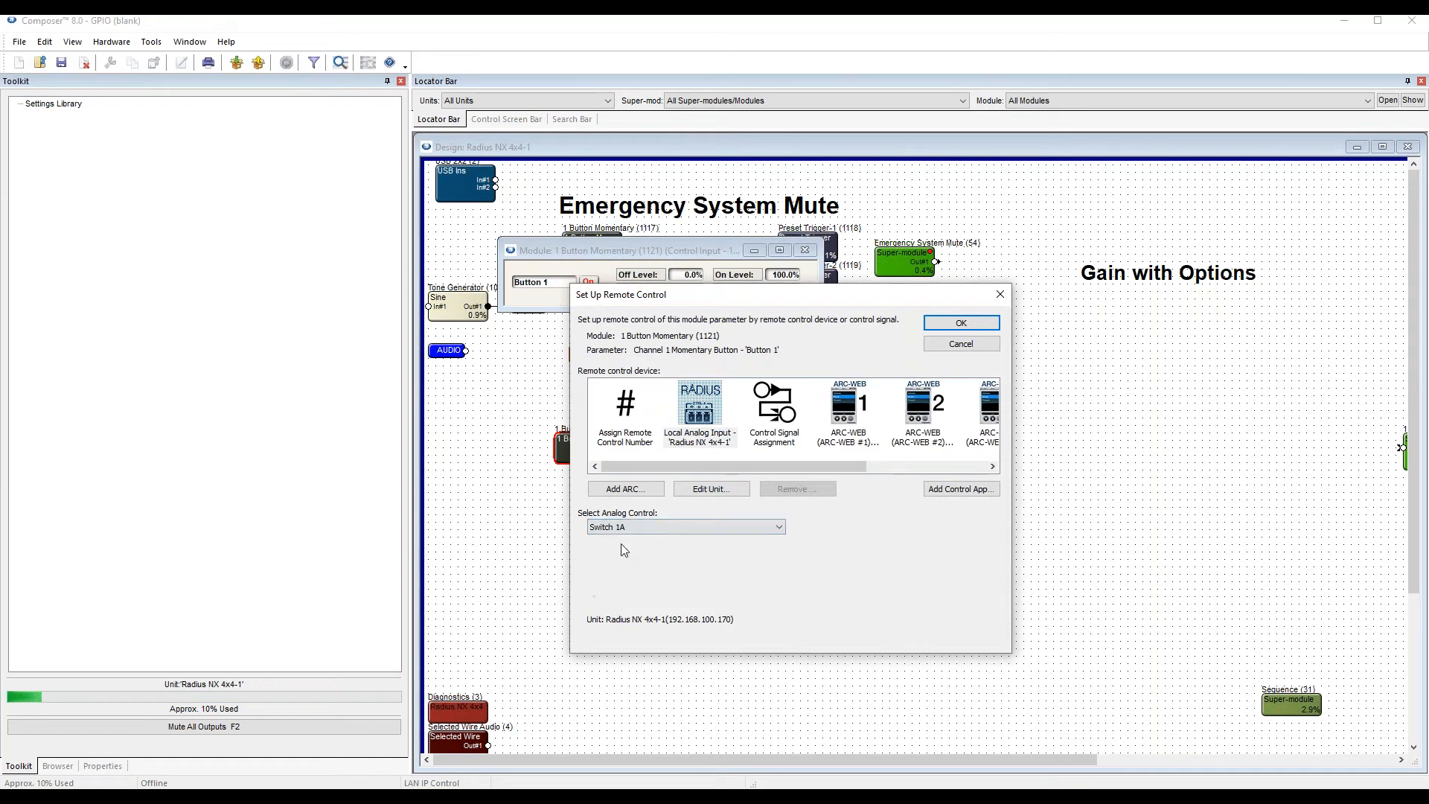
pyautogui.click(961, 323)
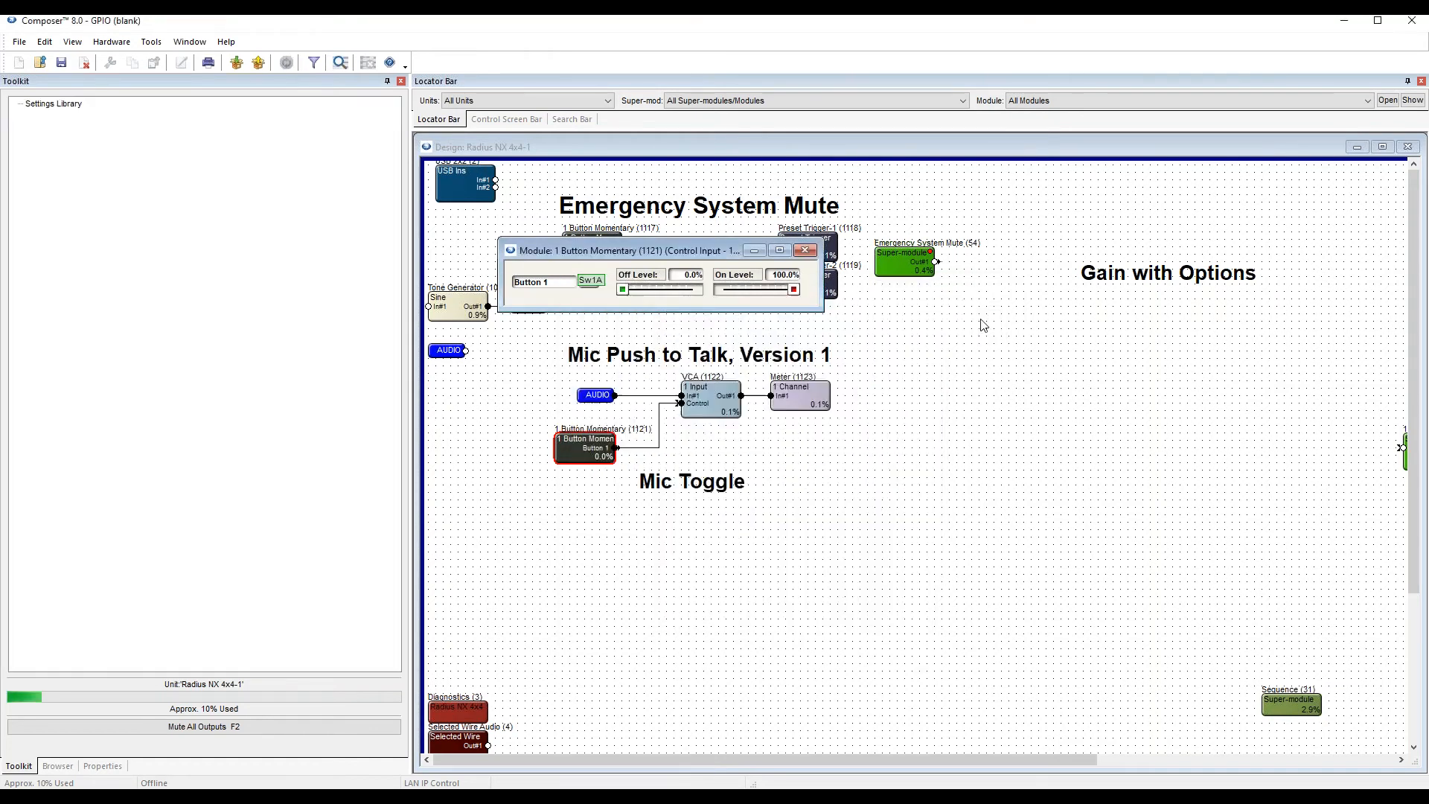
# Push the site file to the hardware with the momentary button's Switch 1A assignment and go online.
pyautogui.press('F5')
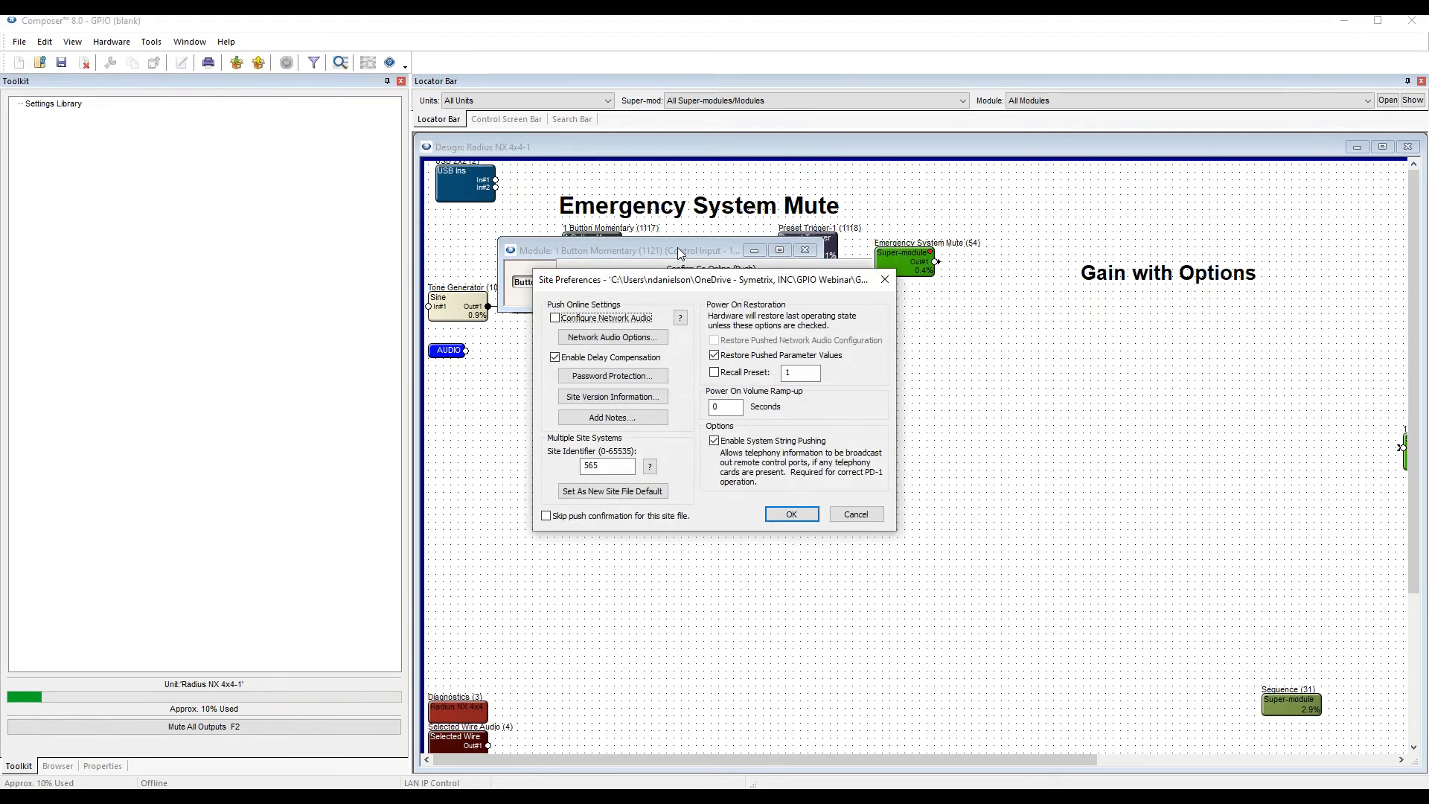
pyautogui.press('Return')
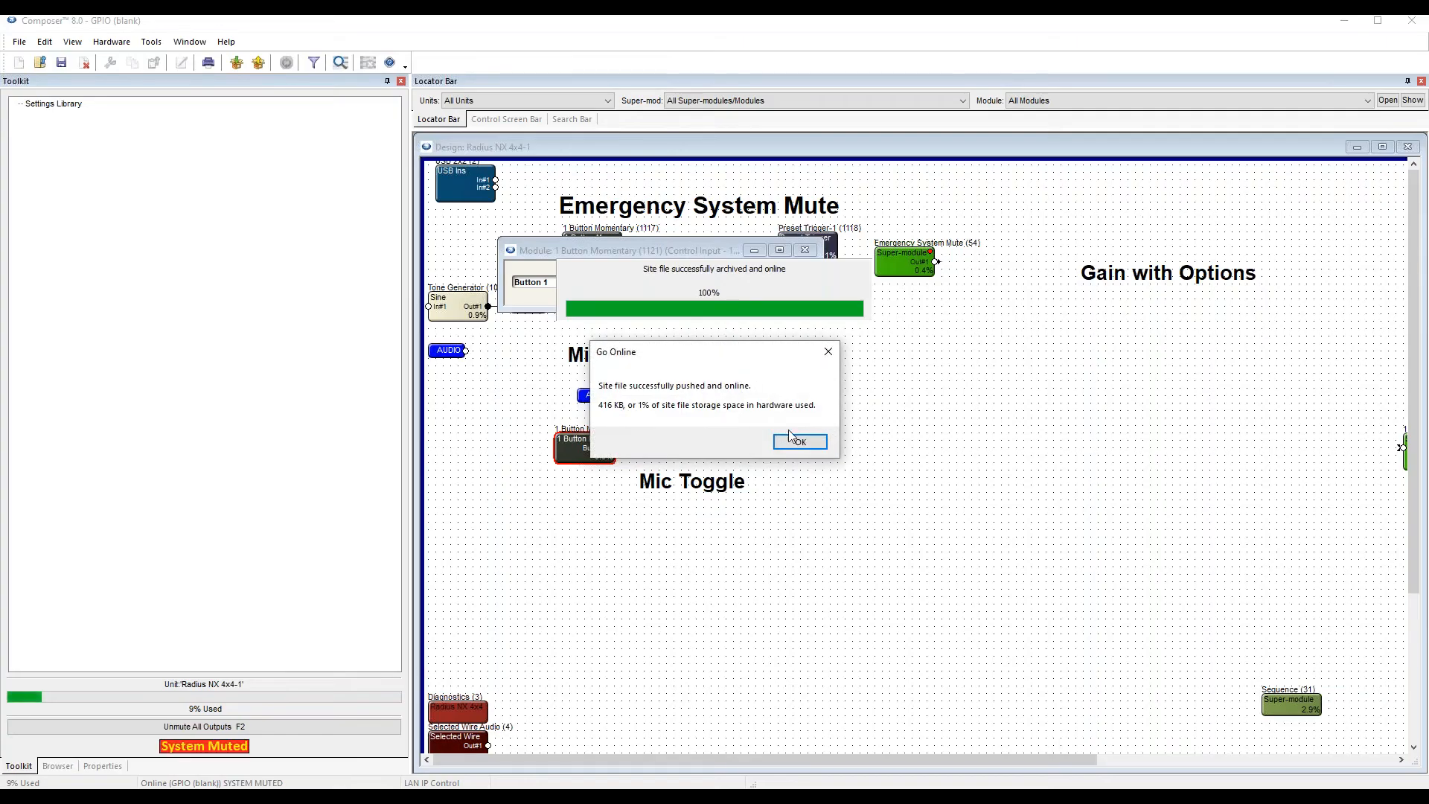
pyautogui.click(800, 442)
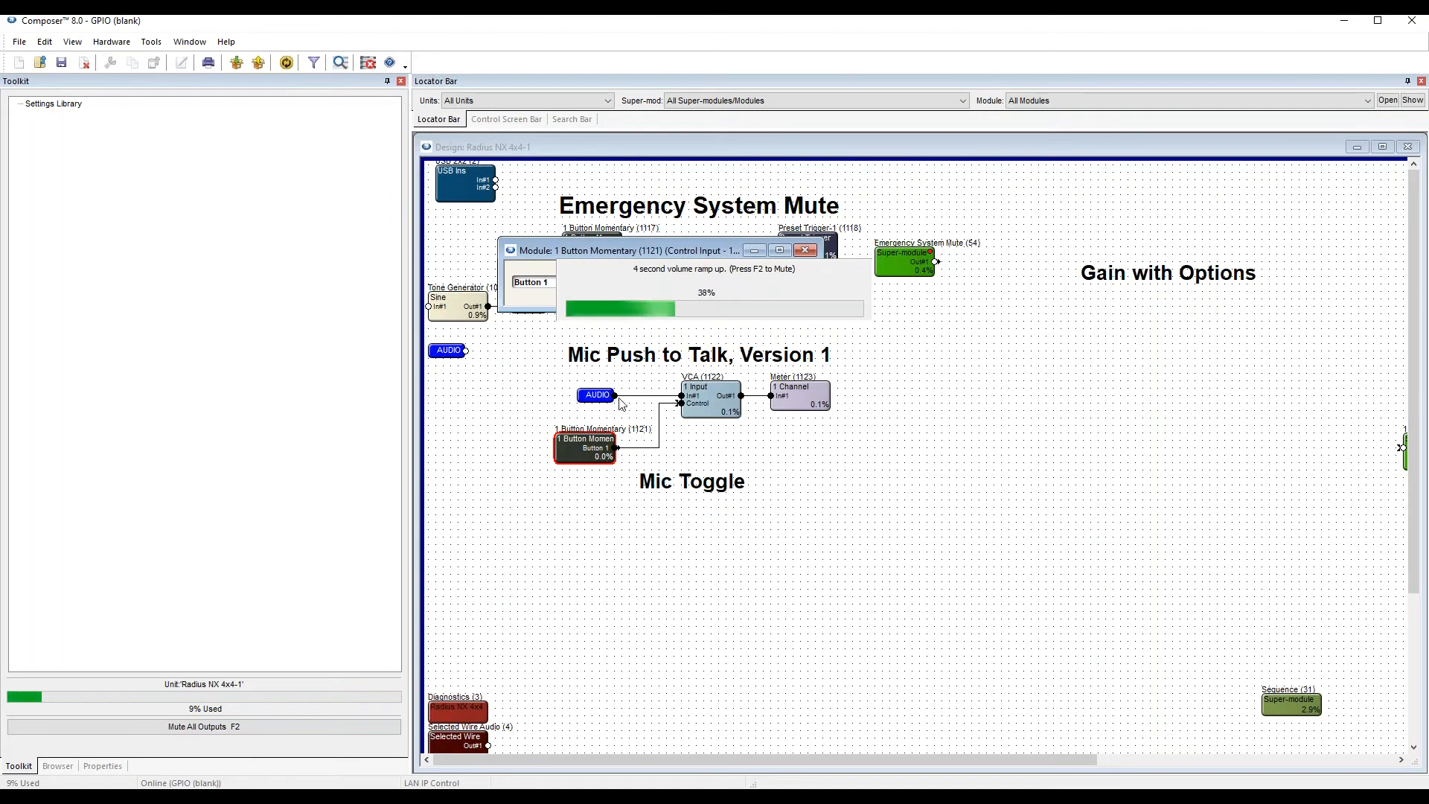
# Open the VCA and its output meter, and arrange their windows beside the momentary button's window below the push-to-talk chain.
pyautogui.moveTo(682, 252); pyautogui.dragTo(645, 518)
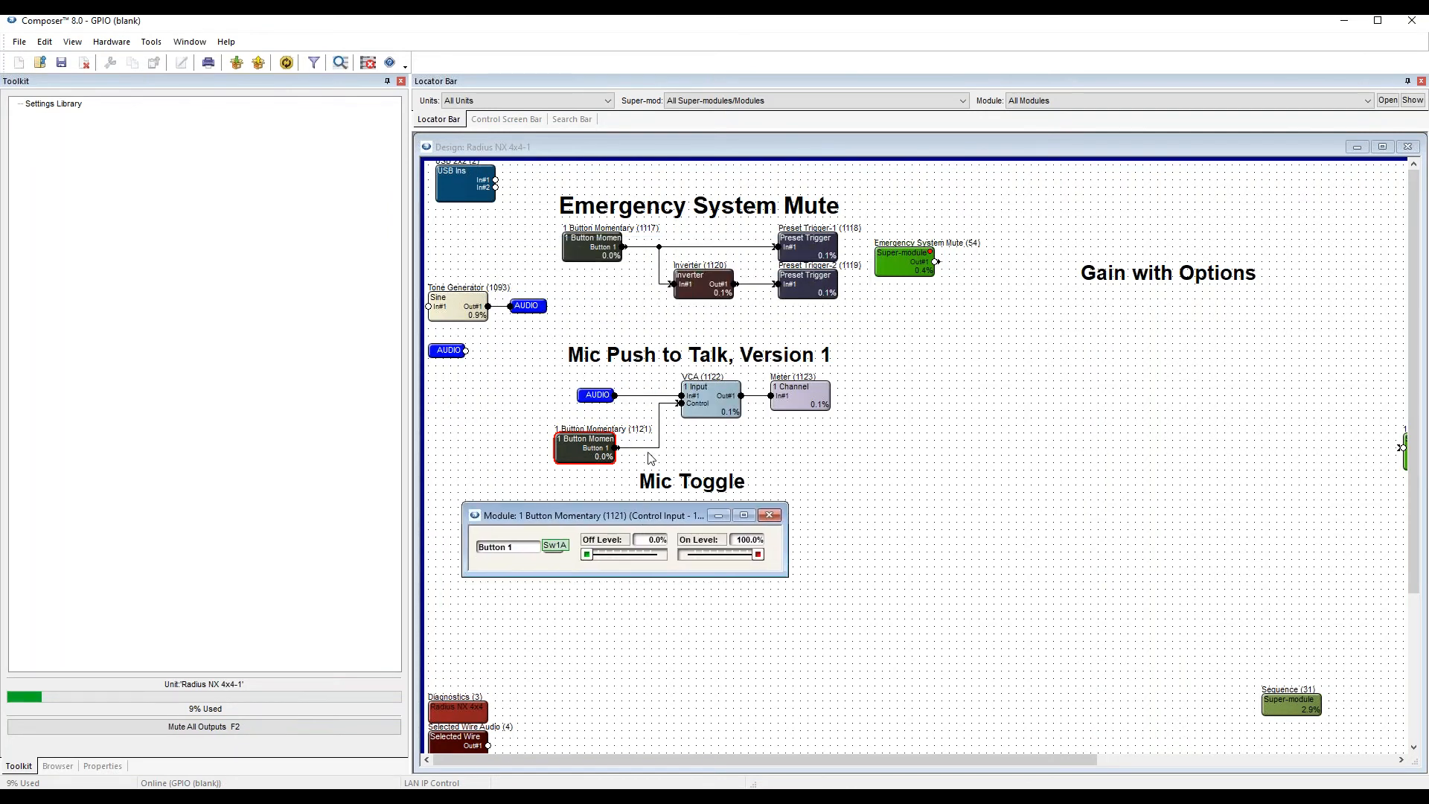
pyautogui.rightClick(730, 387)
pyautogui.click(774, 445)
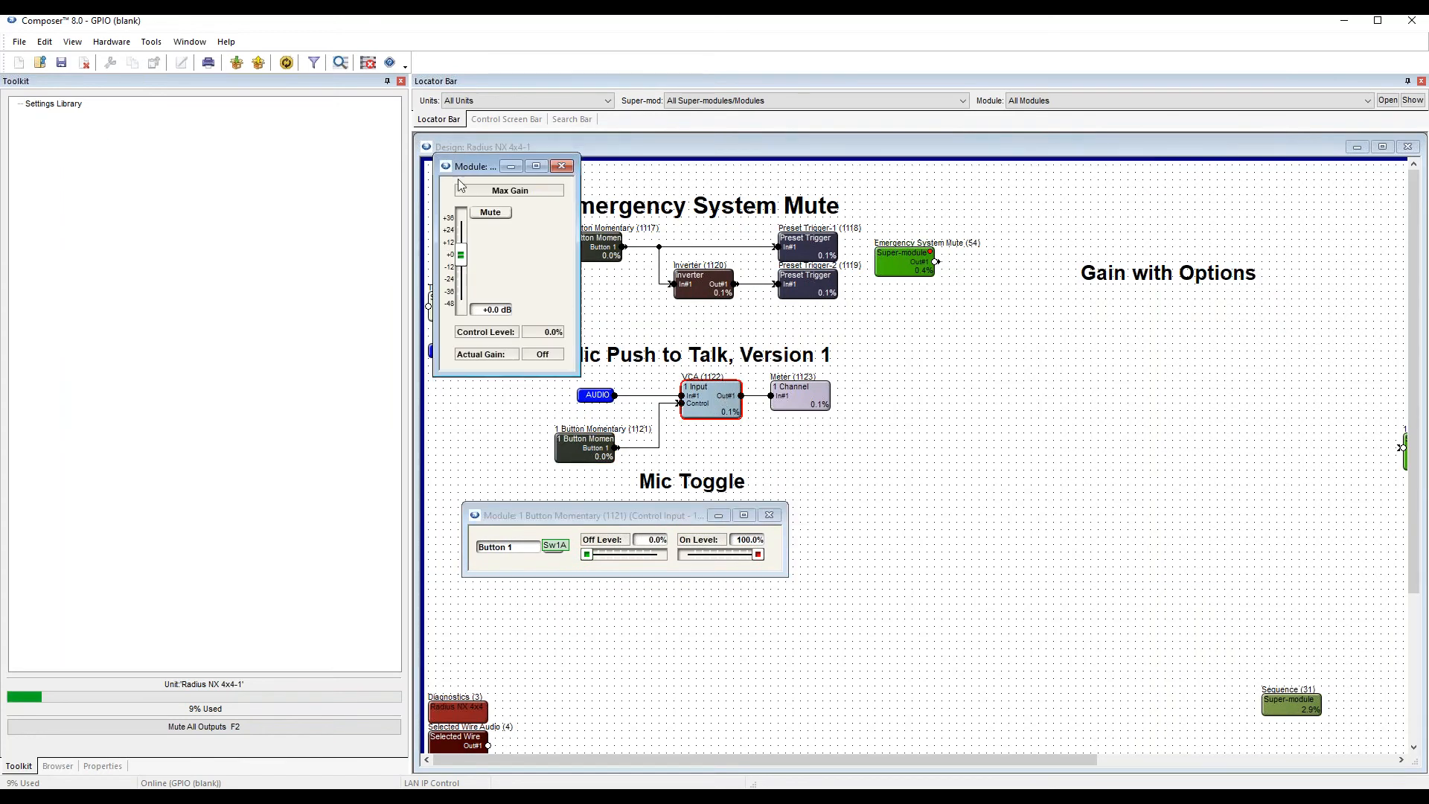
pyautogui.moveTo(588, 279); pyautogui.dragTo(830, 425)
pyautogui.doubleClick(799, 396)
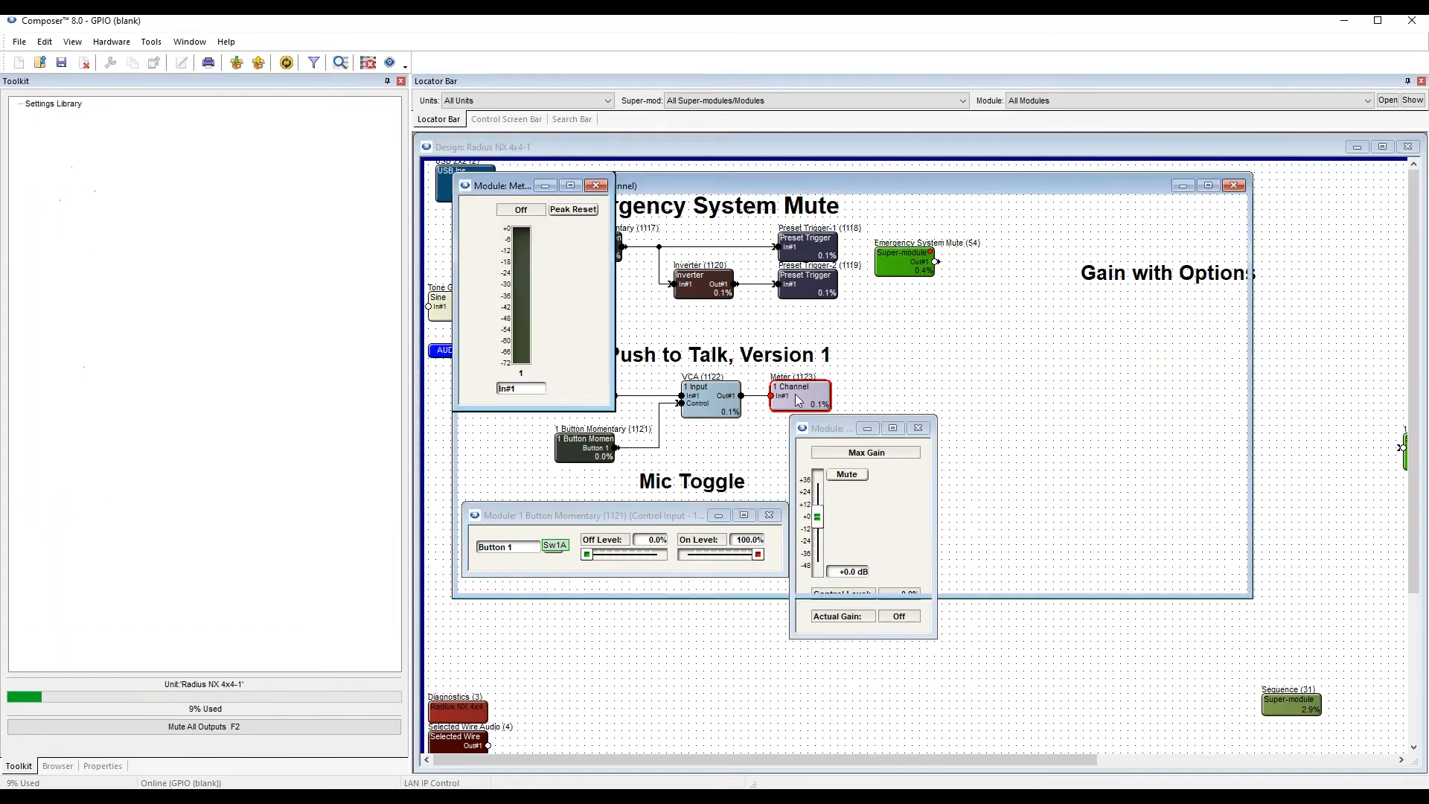
pyautogui.moveTo(506, 186); pyautogui.dragTo(989, 413)
pyautogui.moveTo(667, 519)
pyautogui.mouseDown()
pyautogui.moveTo(671, 494)
pyautogui.moveTo(592, 493)
pyautogui.mouseUp()
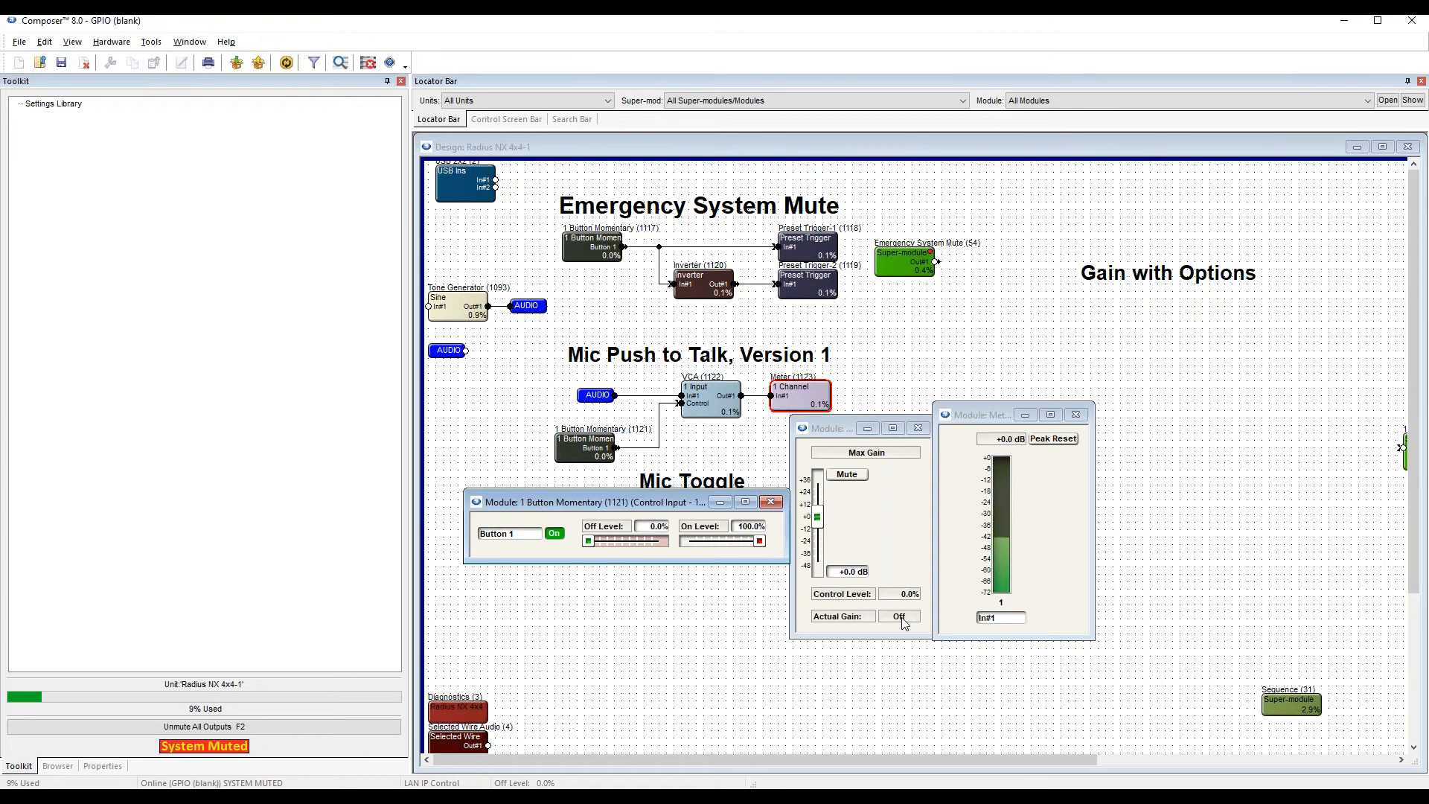
# Unmute all outputs, and close the VCA and meter windows.
pyautogui.press('F2')
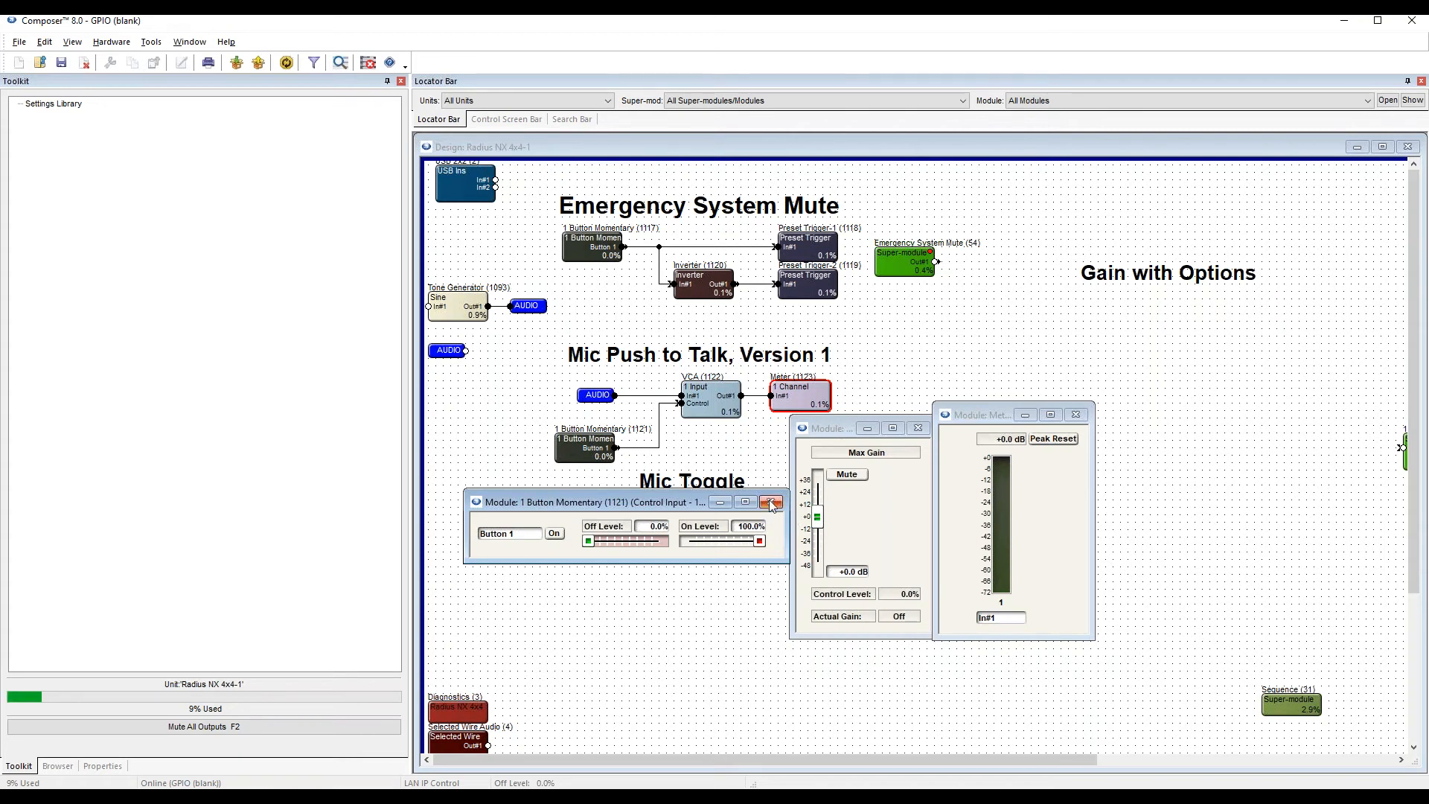
pyautogui.click(917, 428)
pyautogui.click(1077, 415)
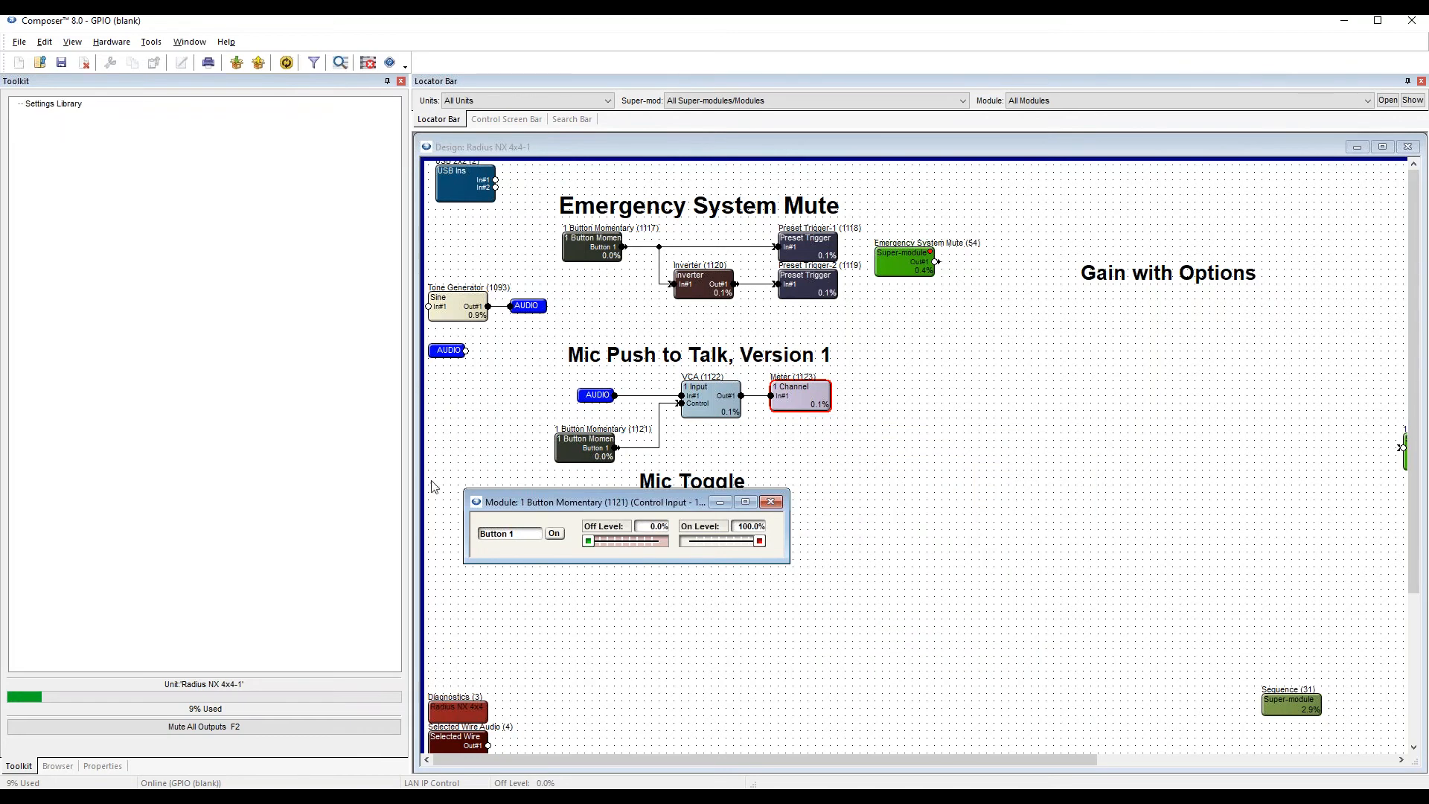
# Add a Mono gain module below the VCA, moving the "Mic Toggle" heading and the button window down to make room.
pyautogui.click(474, 423)
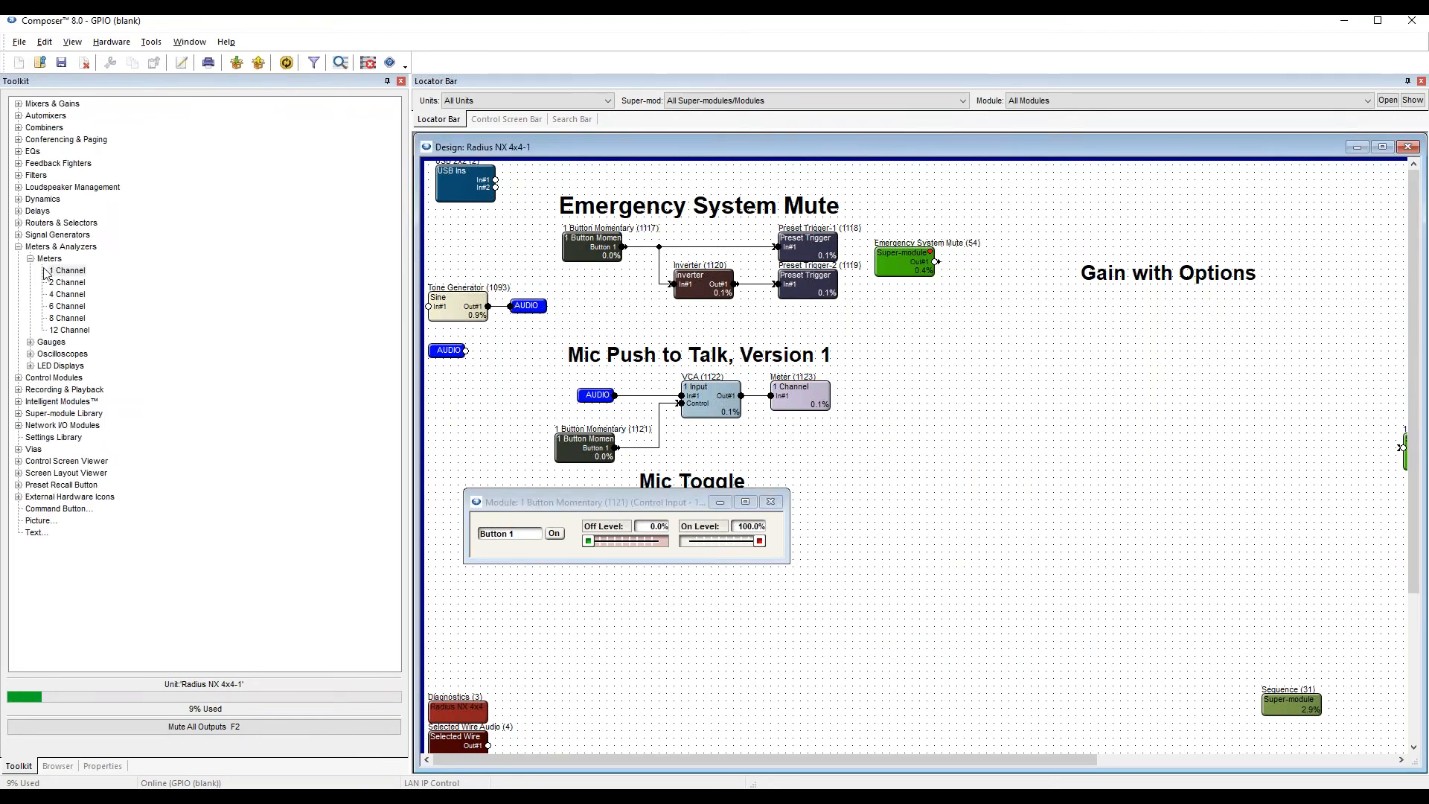
pyautogui.click(19, 103)
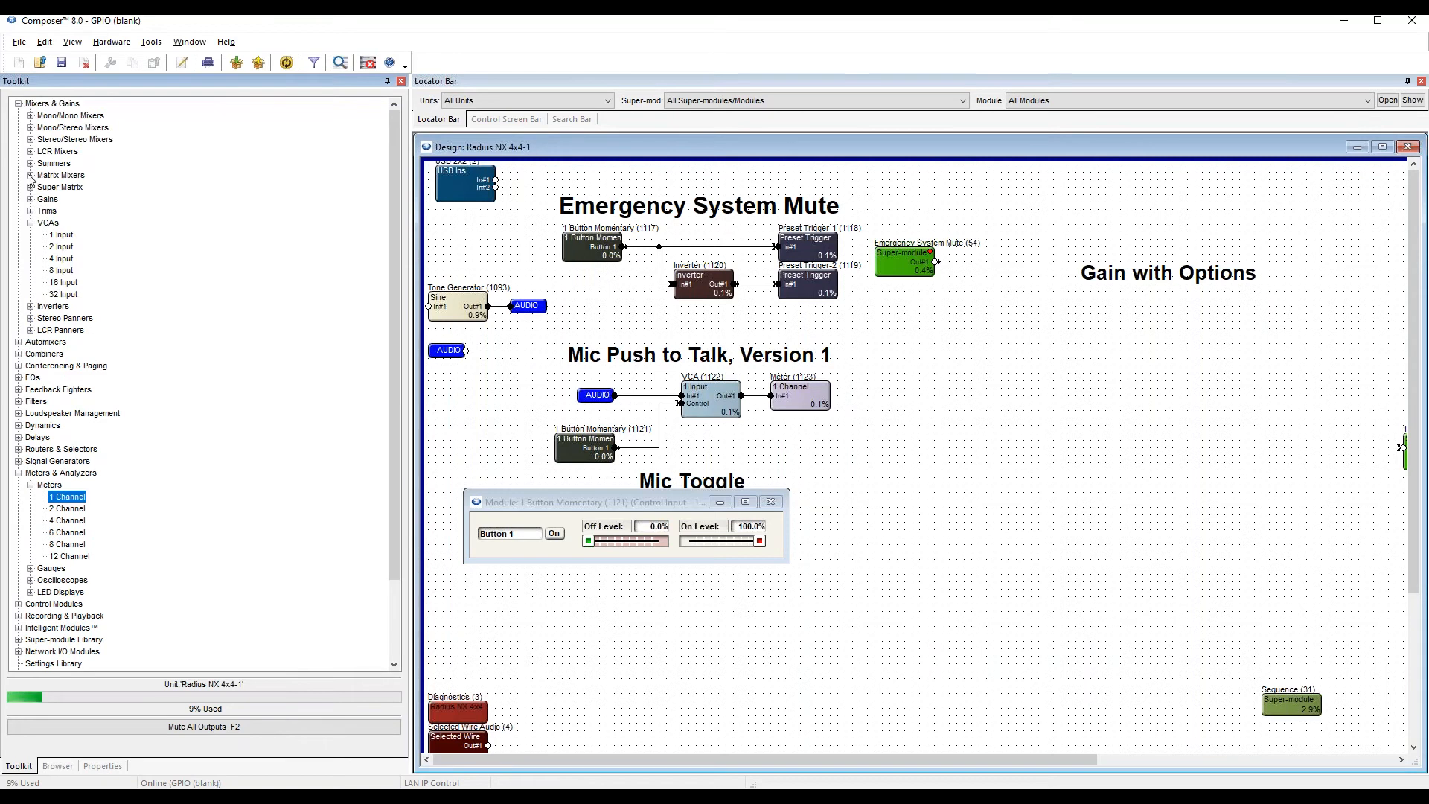
pyautogui.click(31, 198)
pyautogui.moveTo(55, 214); pyautogui.dragTo(877, 389)
pyautogui.click(742, 435)
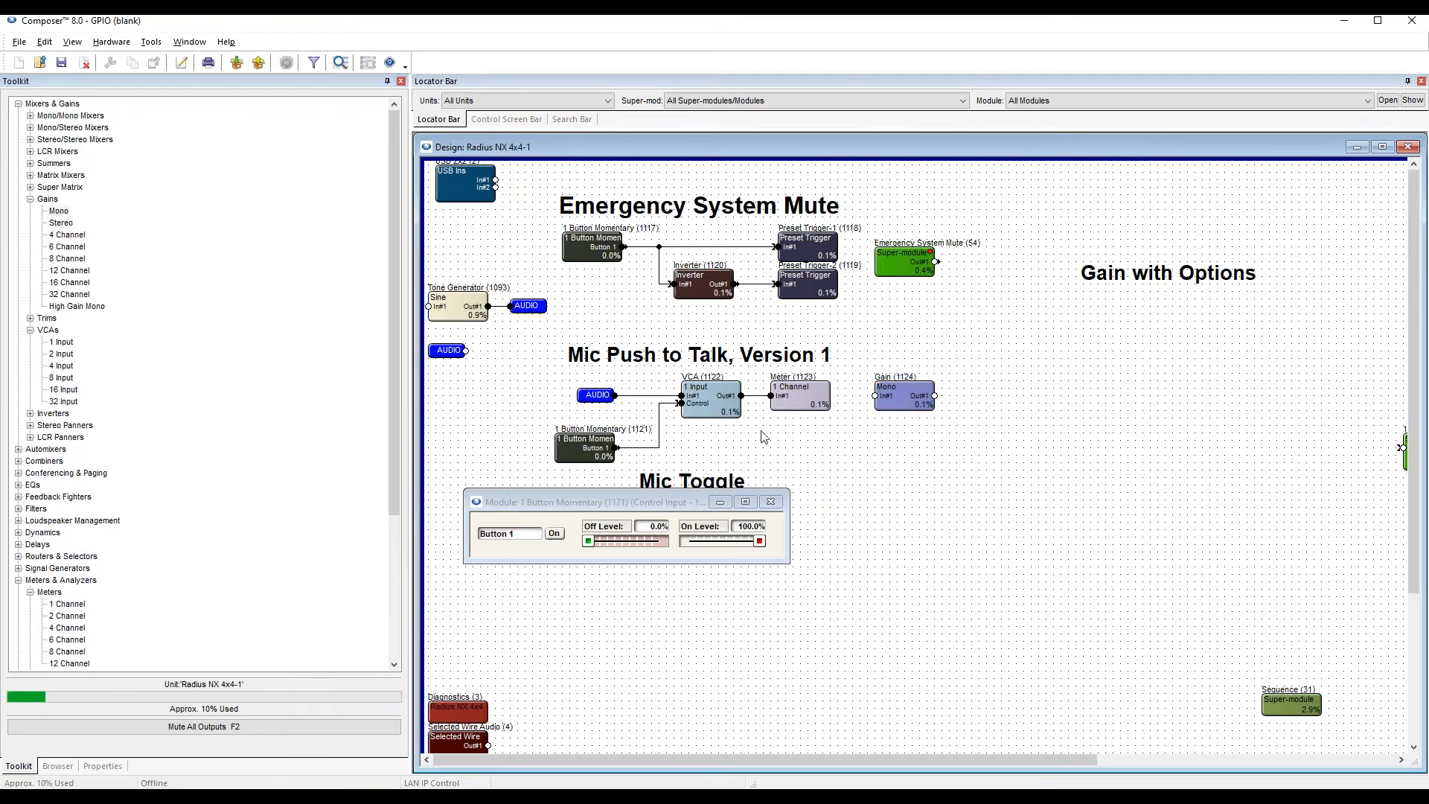
pyautogui.moveTo(677, 502); pyautogui.dragTo(682, 617)
pyautogui.moveTo(700, 486); pyautogui.dragTo(700, 552)
pyautogui.click(888, 408)
pyautogui.moveTo(889, 408); pyautogui.dragTo(696, 505)
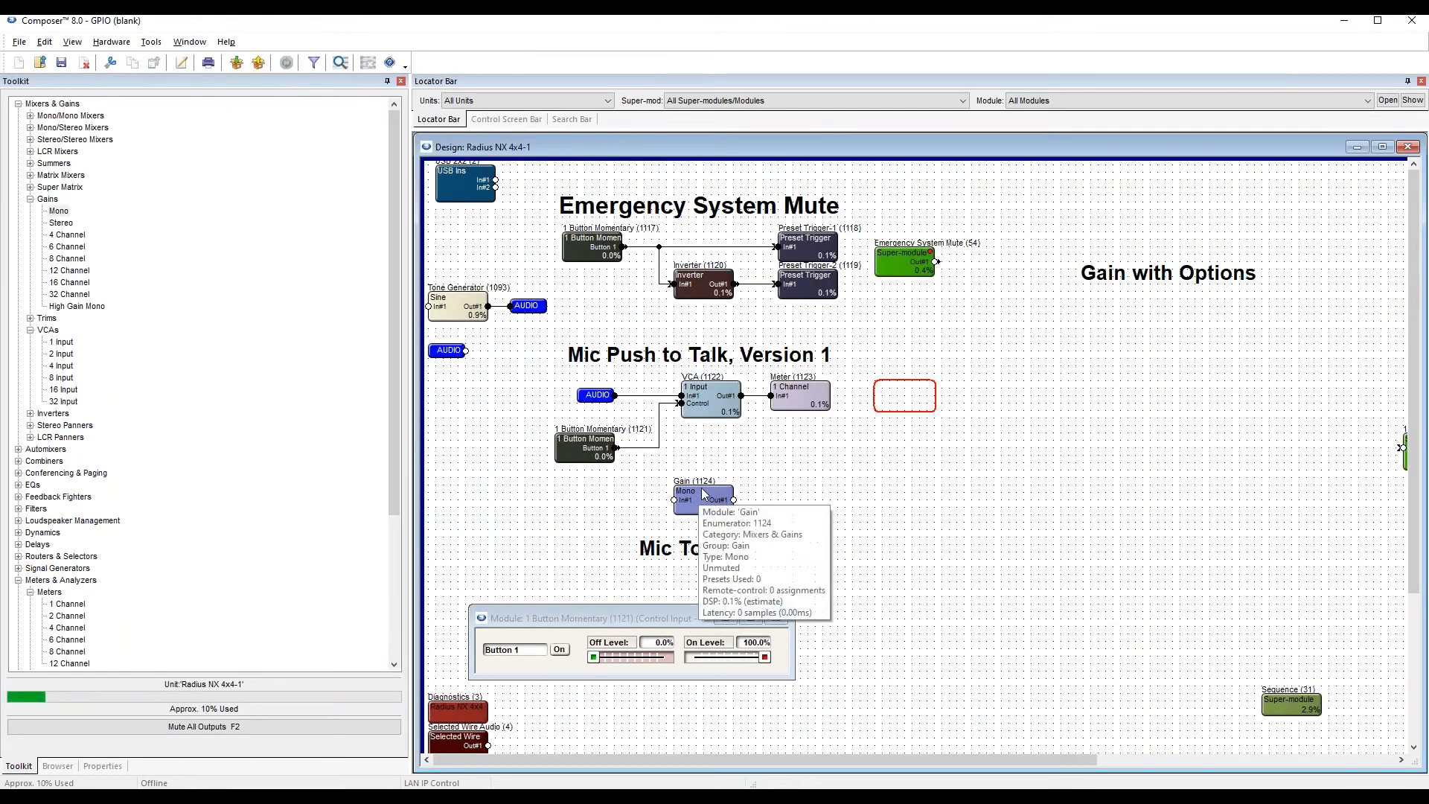
# Delete the wire between the momentary button and the VCA's control input.
pyautogui.click(660, 421)
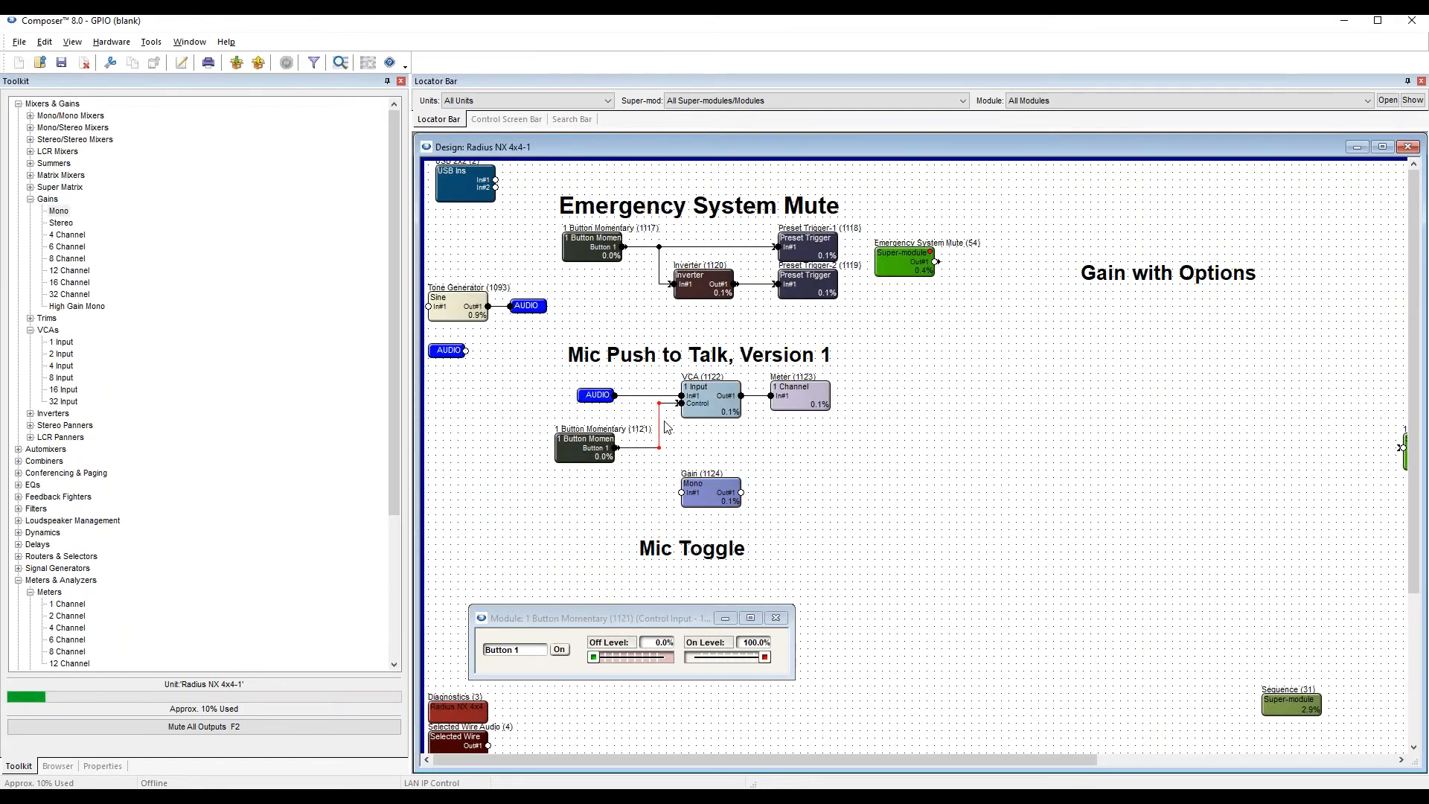
pyautogui.press('Delete')
pyautogui.moveTo(588, 449); pyautogui.dragTo(595, 455)
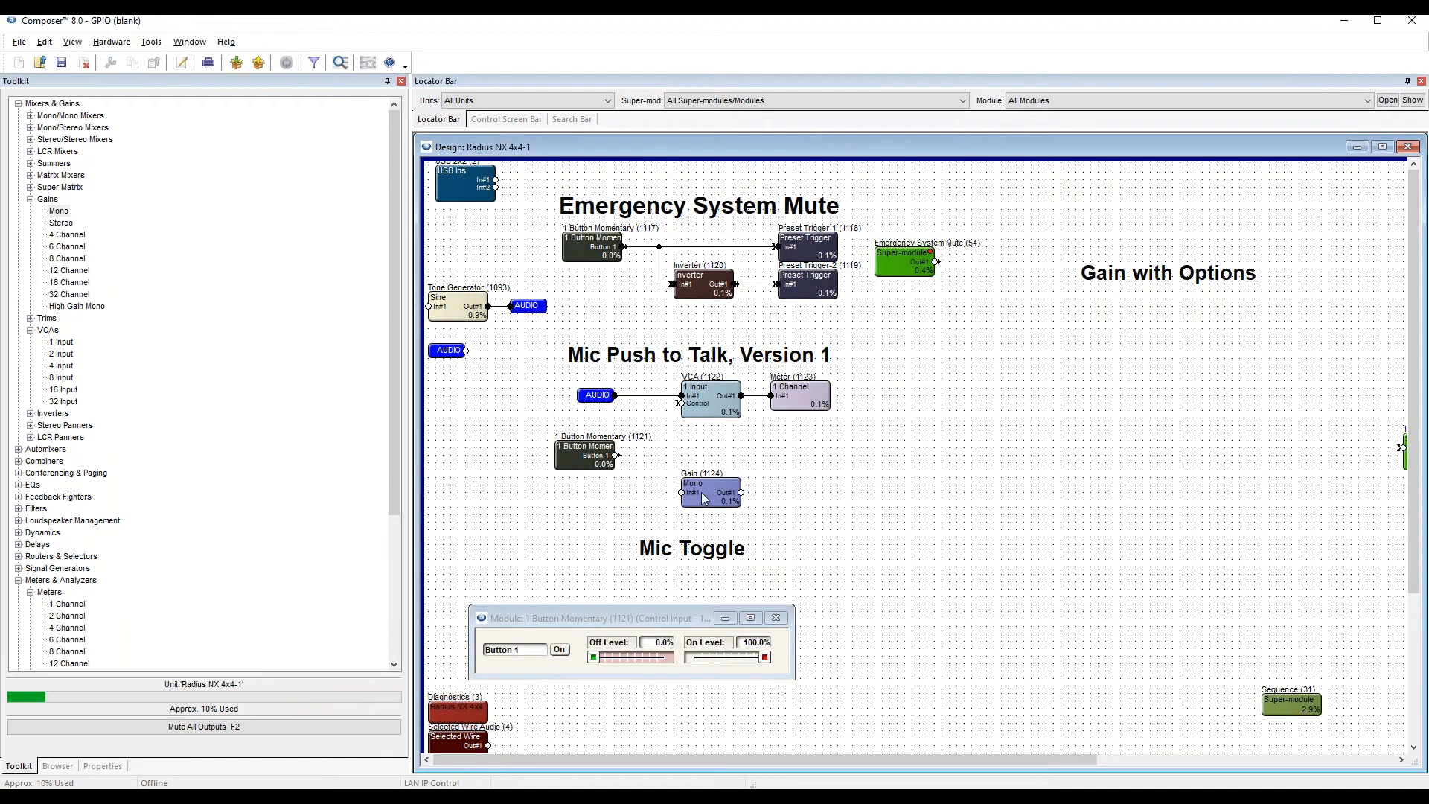
# Wire the AUDIO signal to the Gain input and a 1 Channel meter to its output, placing the momentary module beside the Gain.
pyautogui.click(653, 395)
pyautogui.moveTo(789, 400)
pyautogui.keyDown('ctrl'); pyautogui.moveTo(798, 396); pyautogui.dragTo(742, 492); pyautogui.keyUp('ctrl')
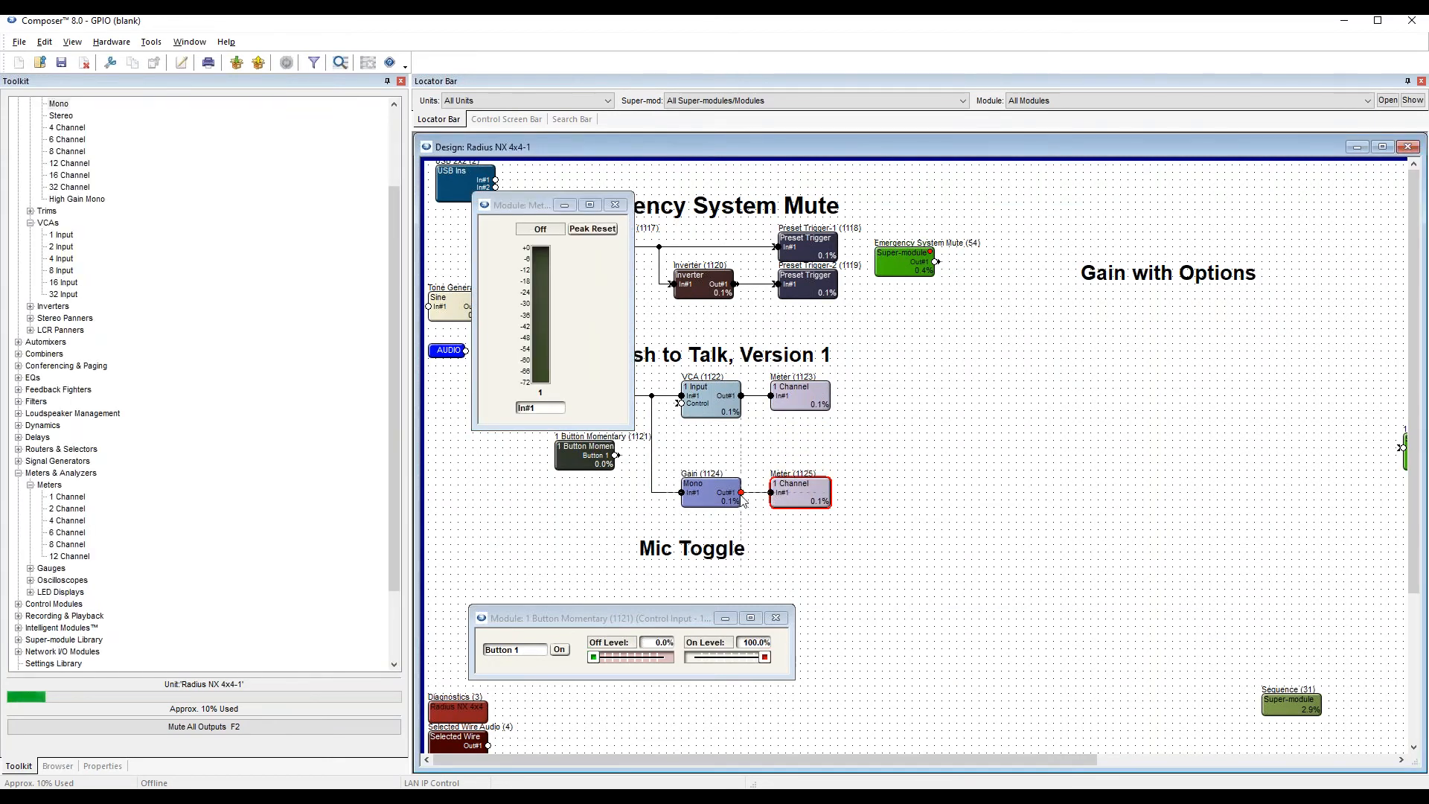
pyautogui.click(614, 205)
pyautogui.moveTo(585, 454); pyautogui.dragTo(593, 494)
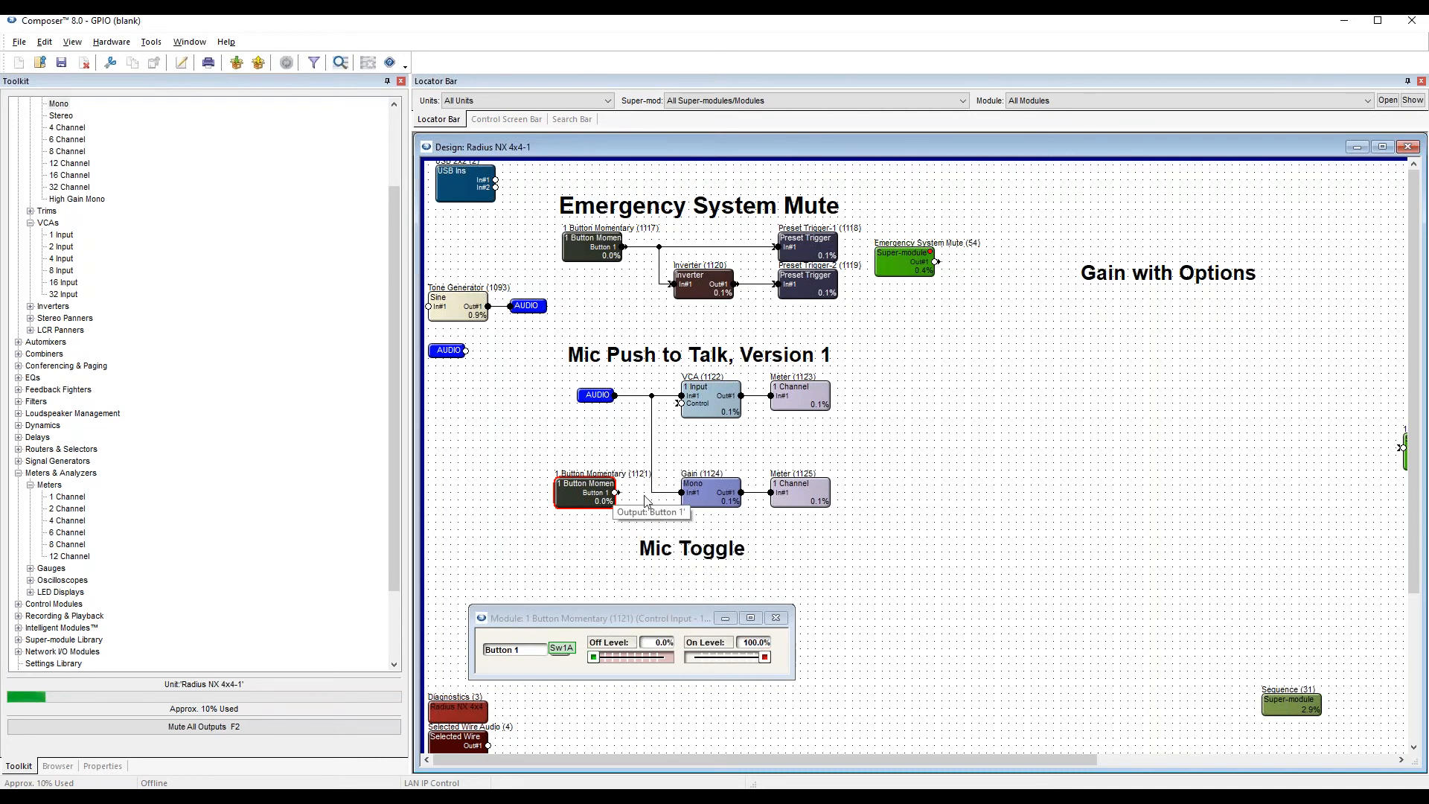
# Open the Gain module's controls and arrange them beside the chain, with the momentary button's window below.
pyautogui.click(705, 494)
pyautogui.doubleClick(707, 498)
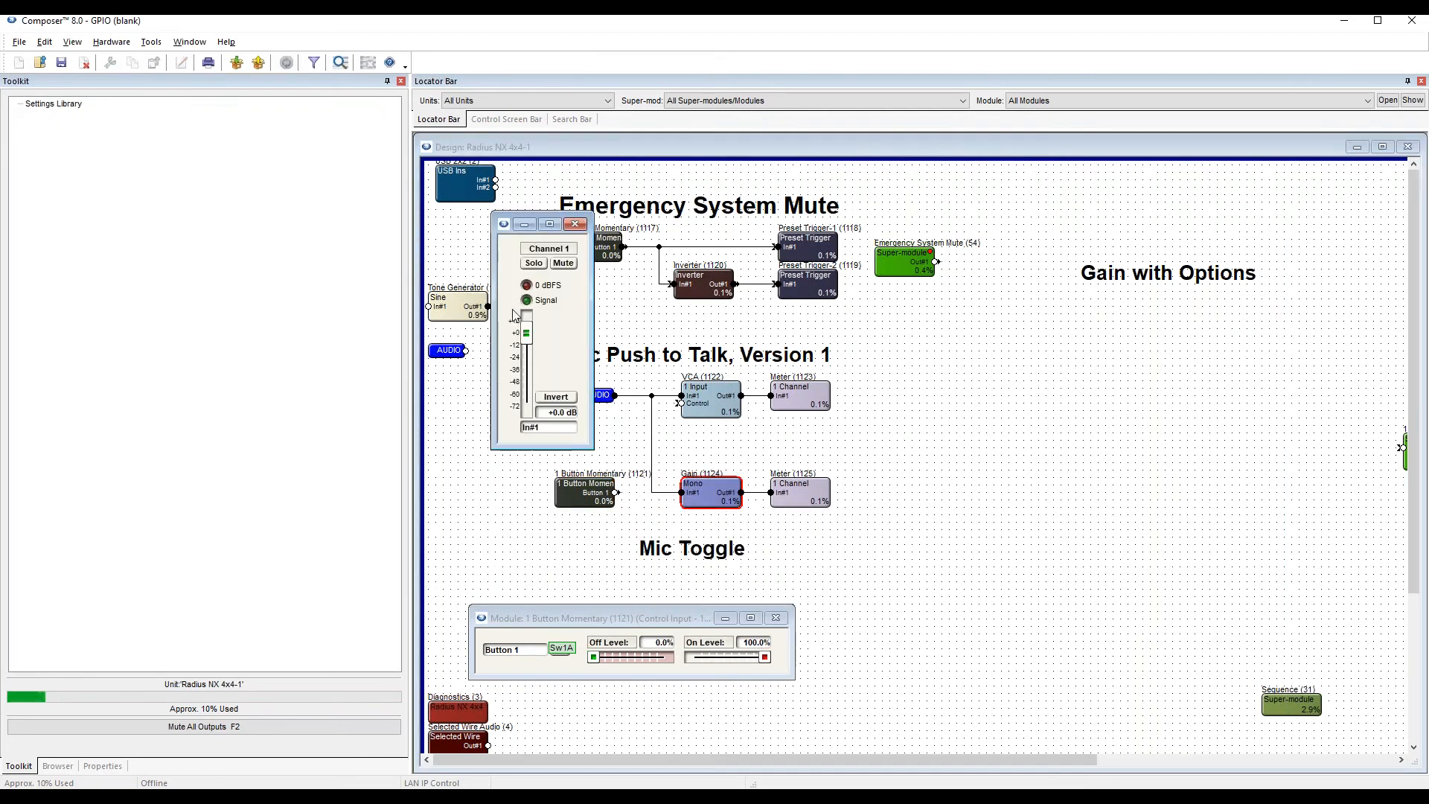
pyautogui.moveTo(525, 222); pyautogui.dragTo(895, 350)
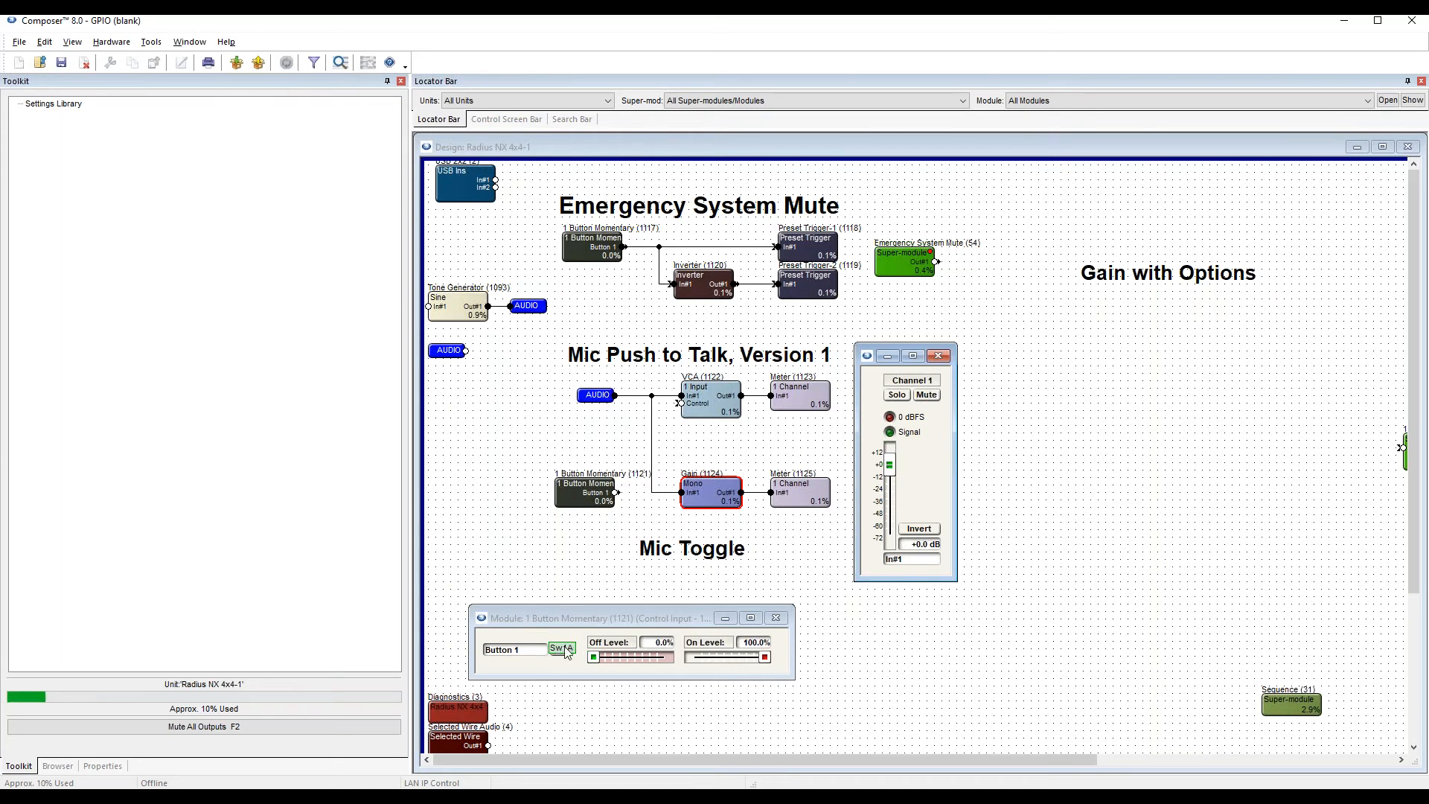
pyautogui.moveTo(588, 618); pyautogui.dragTo(596, 584)
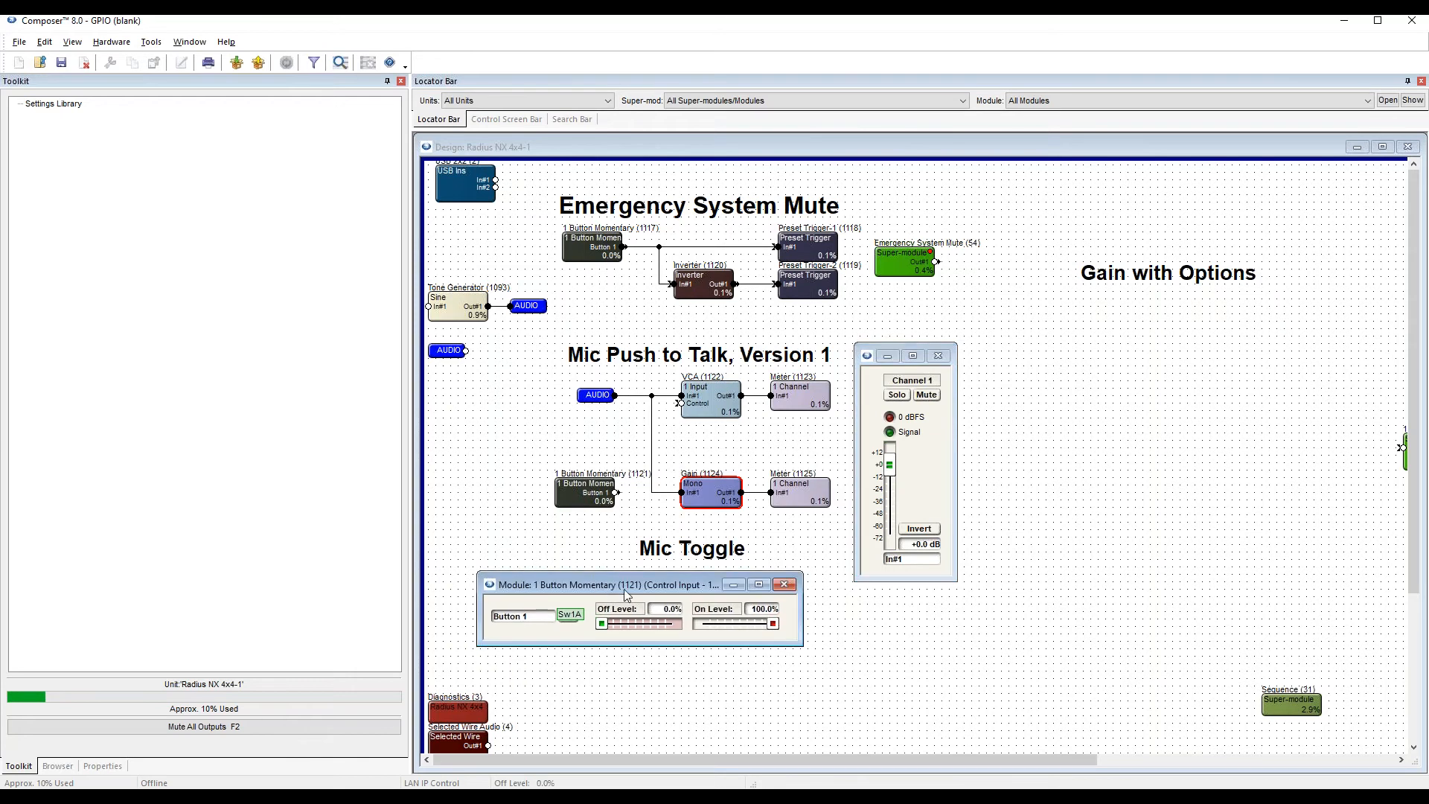
# Assign the Gain module's Mute to a control signal from Button 1 of the 1 Button Momentary module beside it.
pyautogui.rightClick(928, 400)
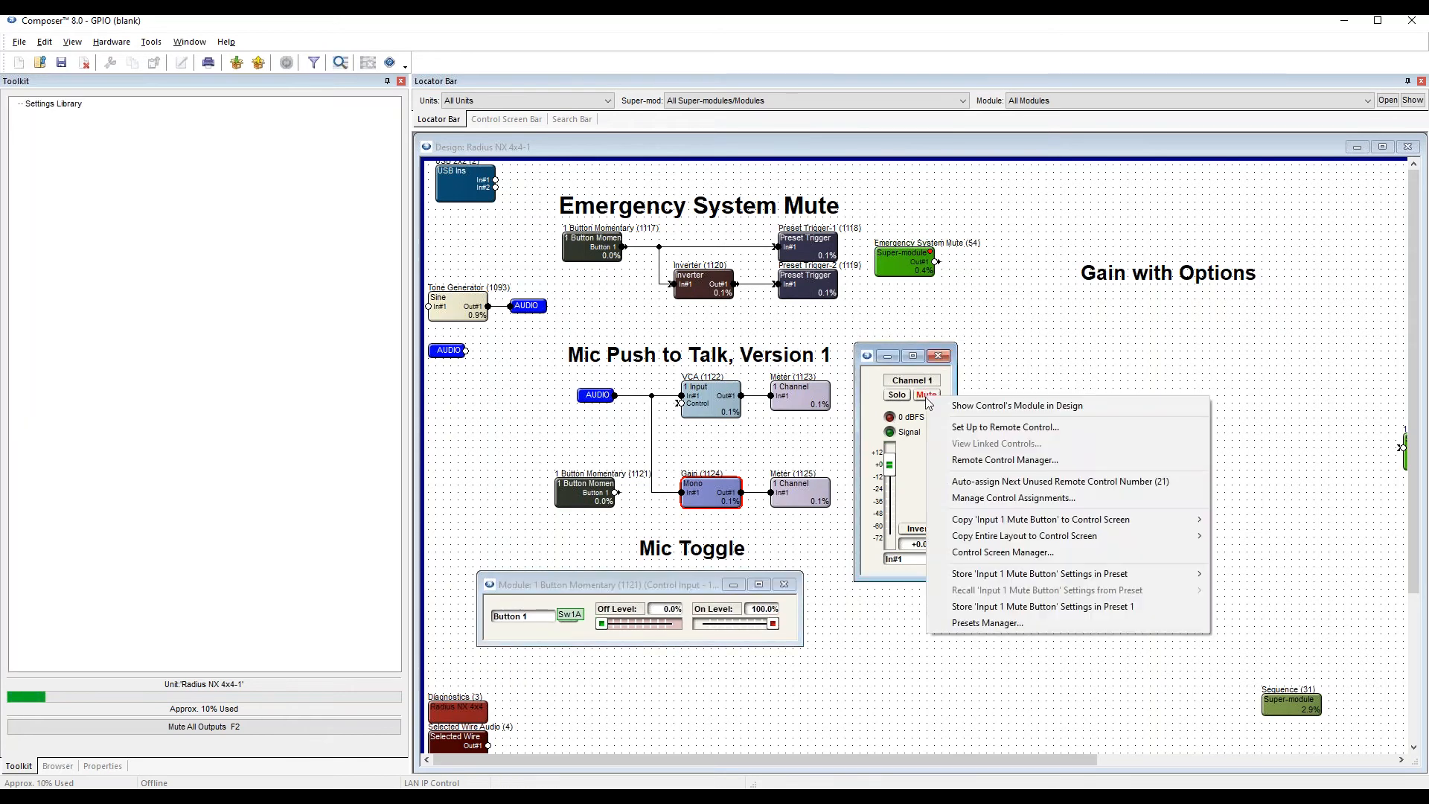
pyautogui.click(1005, 427)
pyautogui.moveTo(986, 413); pyautogui.dragTo(1052, 201)
pyautogui.click(1160, 333)
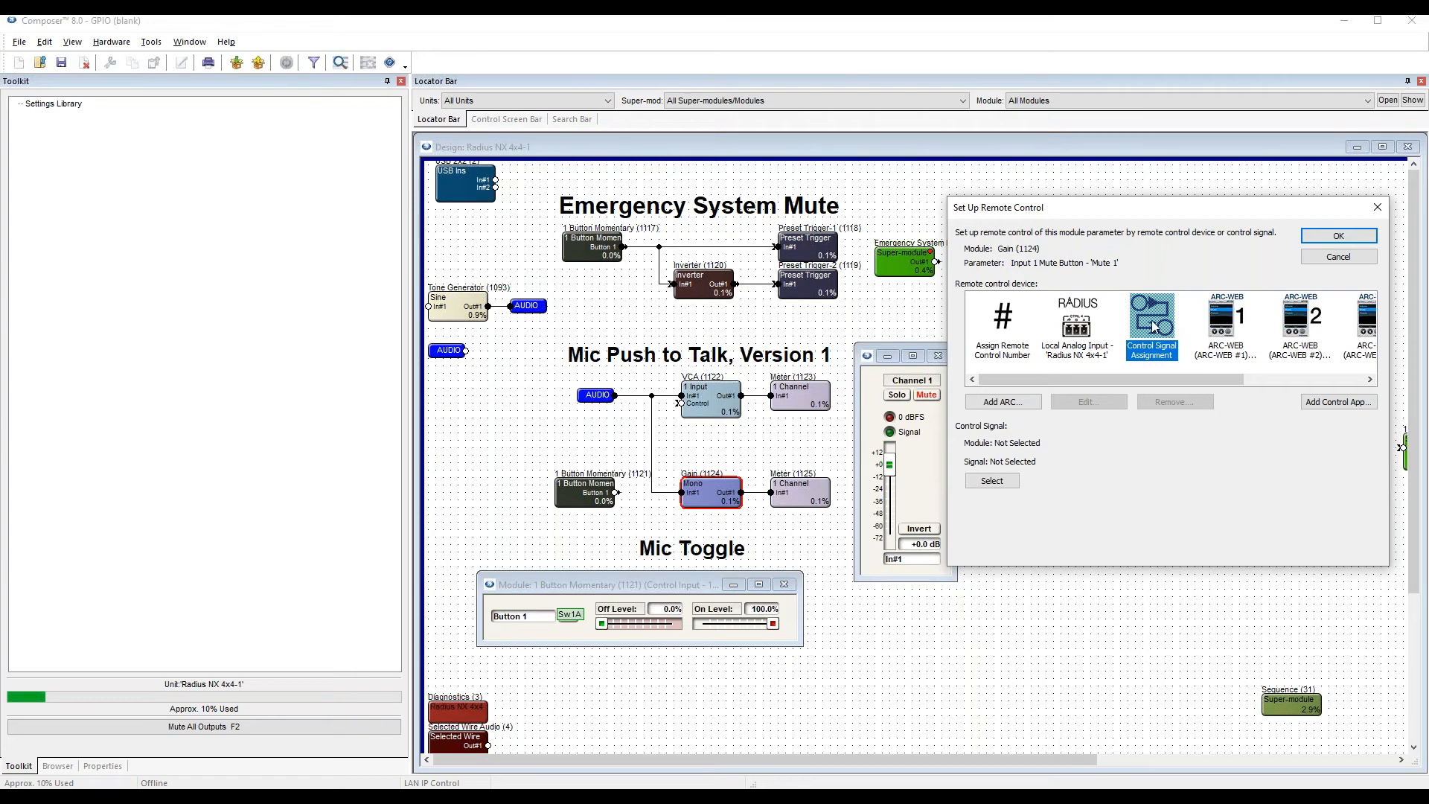
pyautogui.click(999, 481)
pyautogui.moveTo(1131, 287); pyautogui.dragTo(1192, 437)
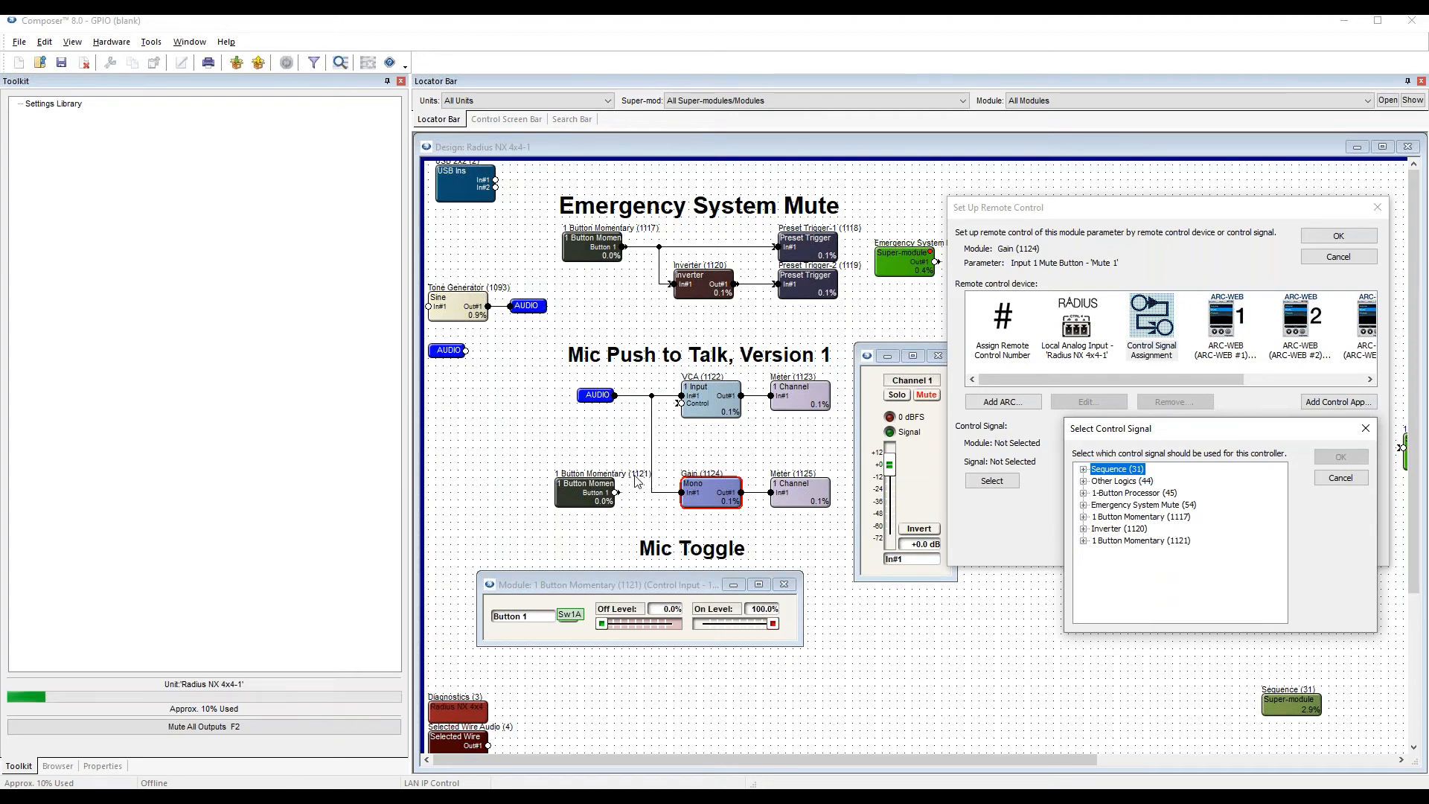
pyautogui.click(1158, 543)
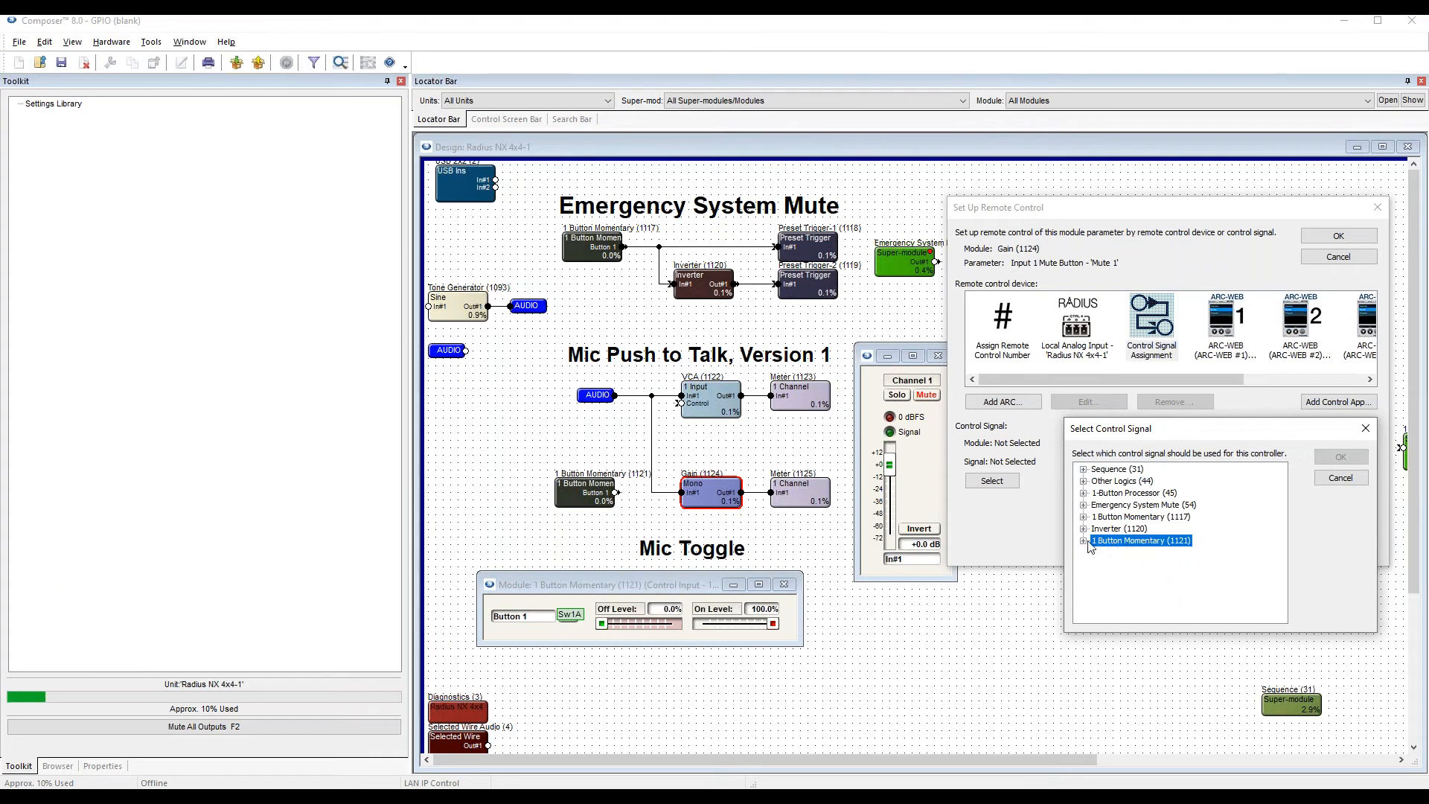
pyautogui.click(1120, 553)
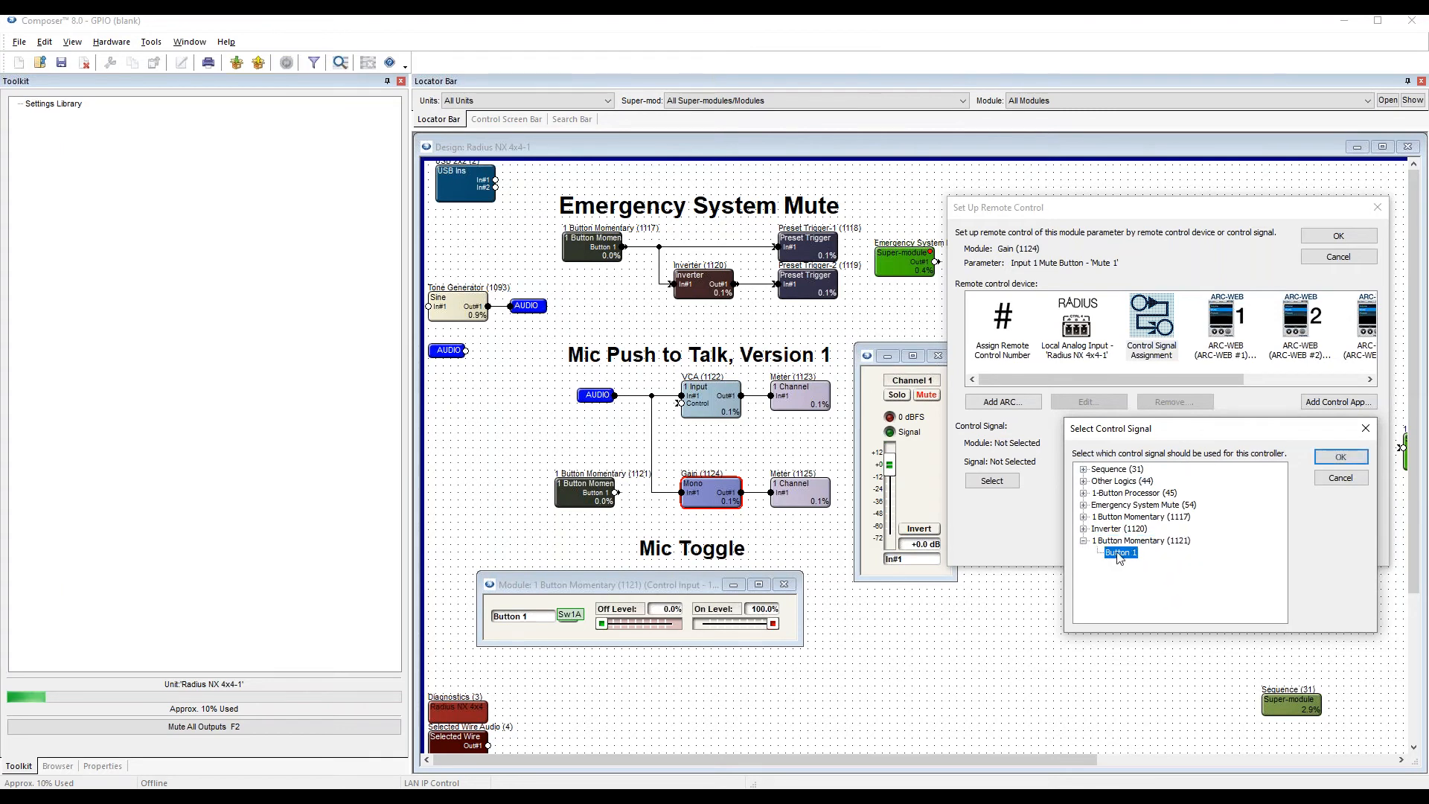
pyautogui.click(1337, 462)
pyautogui.click(1337, 237)
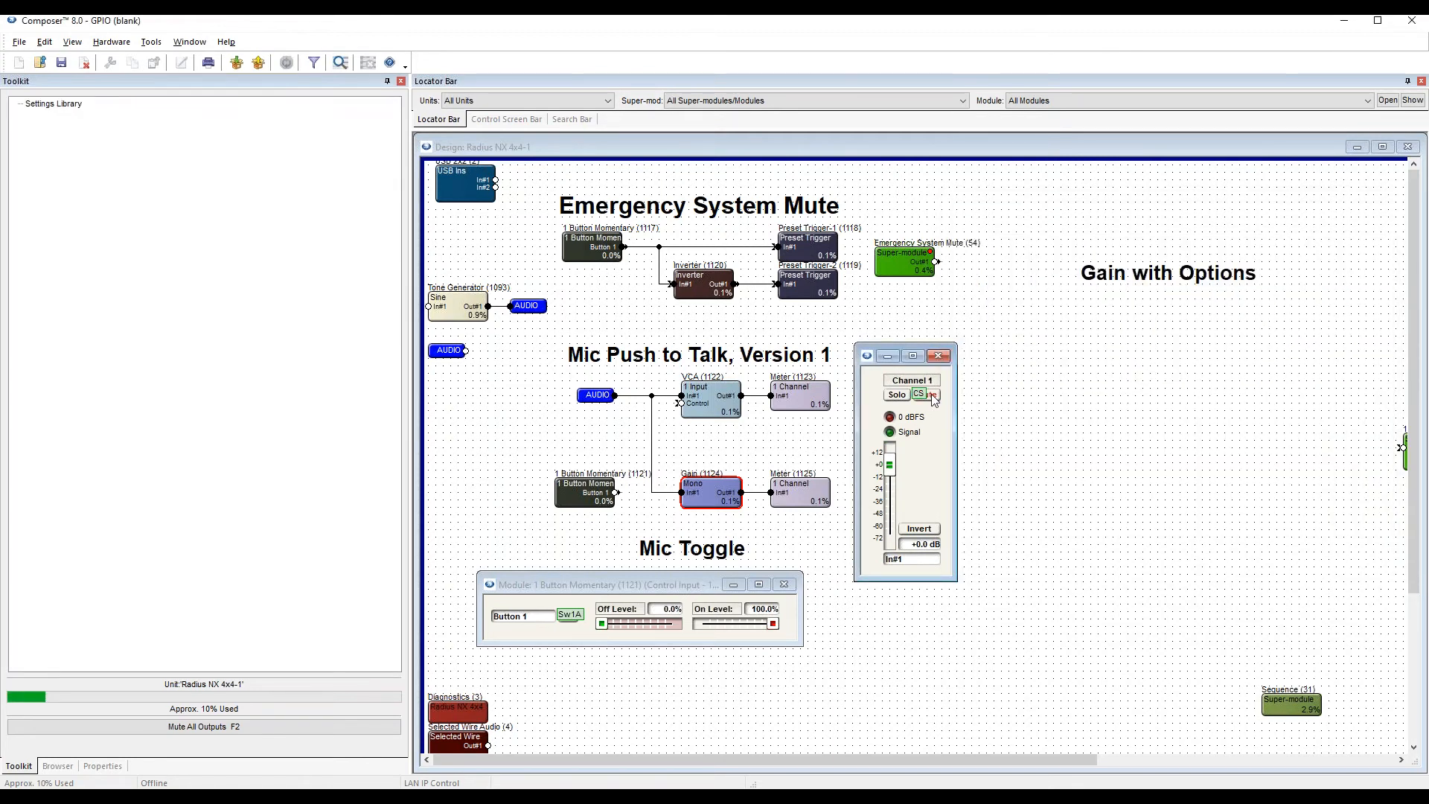
# Push the site file with the mute's control signal assignment online, and open the meter connected to the Gain output.
pyautogui.press('F5')
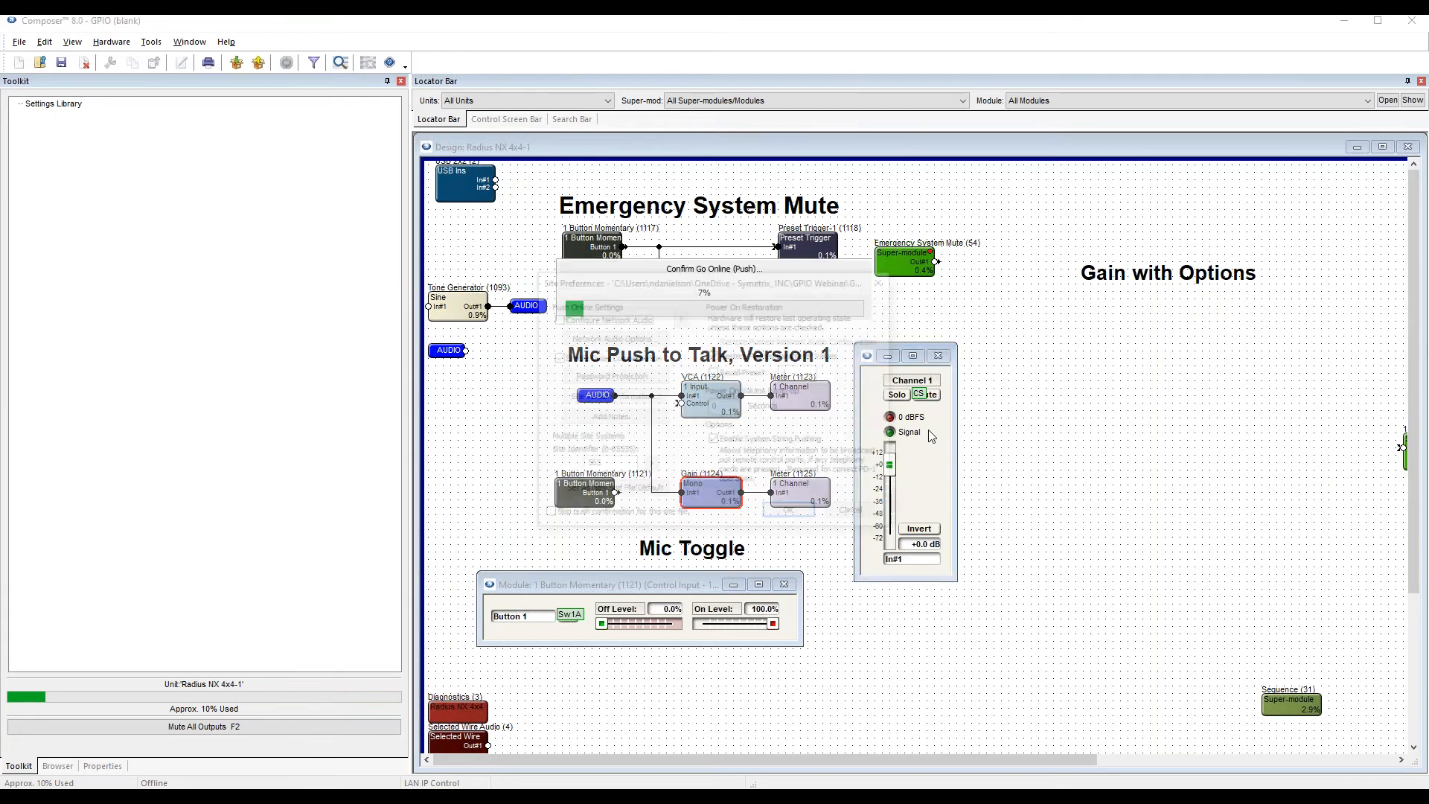
pyautogui.press('Return')
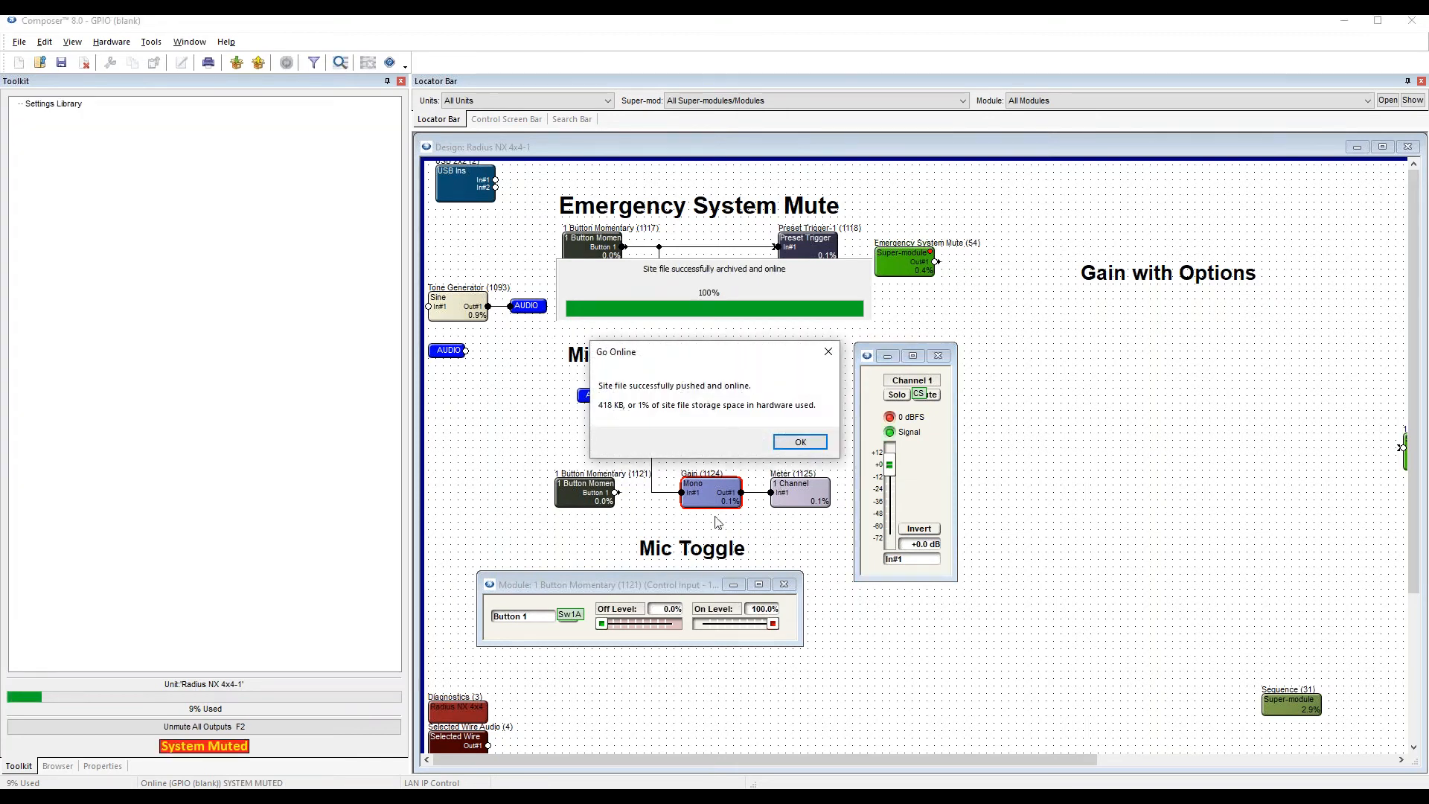
pyautogui.click(789, 447)
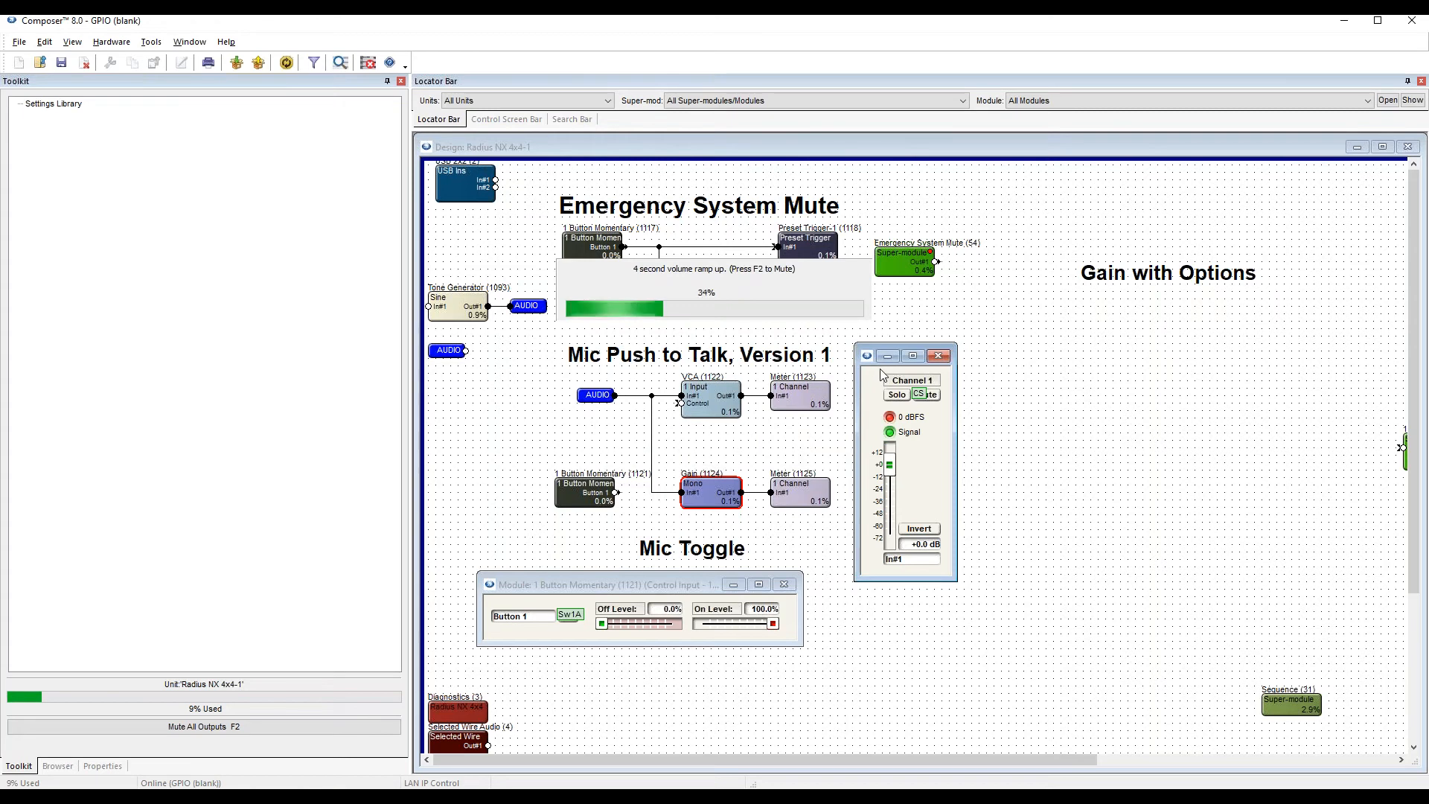
pyautogui.doubleClick(800, 494)
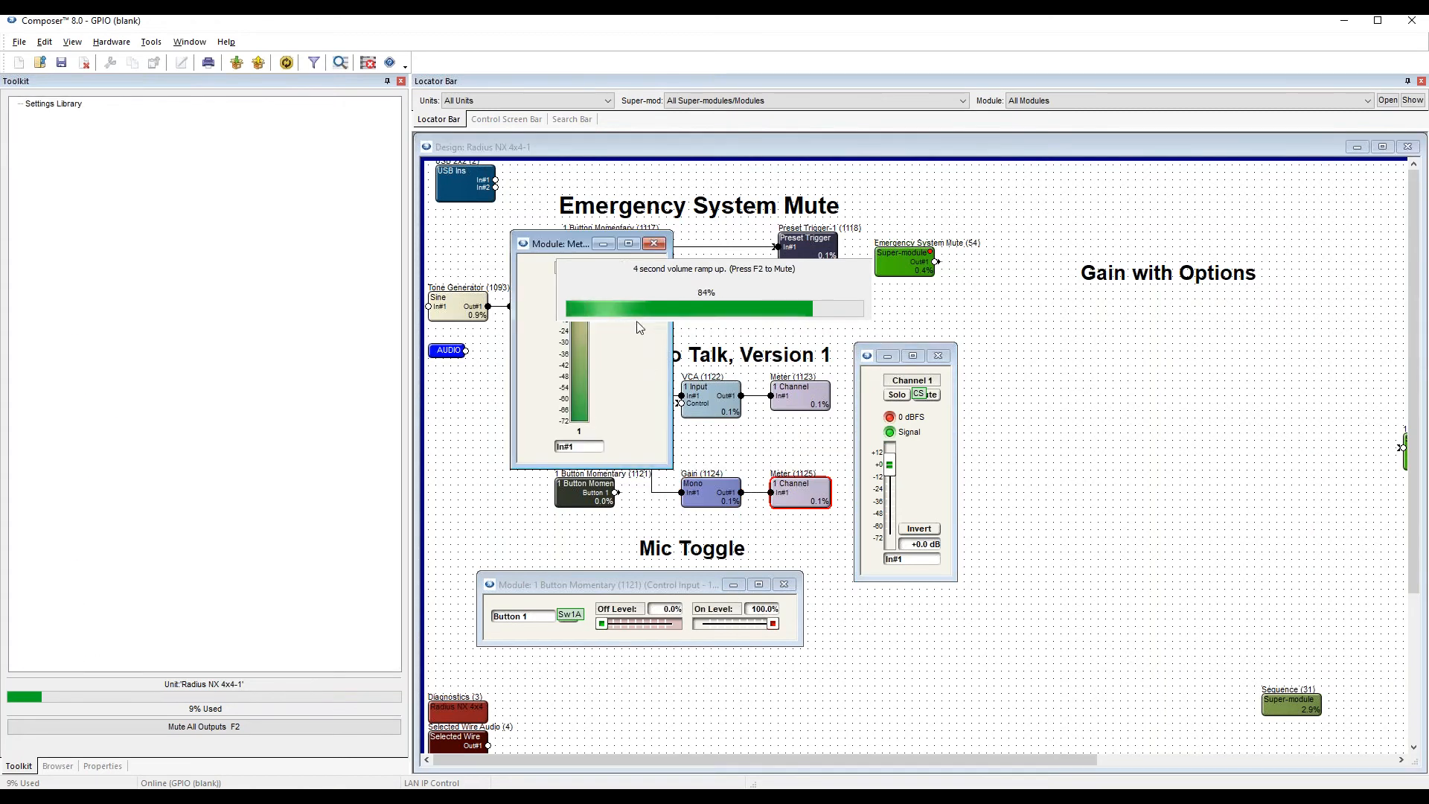
# Place the meter window beside the Gain controls and check how the momentary button switches the Gain's mute.
pyautogui.moveTo(581, 251); pyautogui.dragTo(1012, 394)
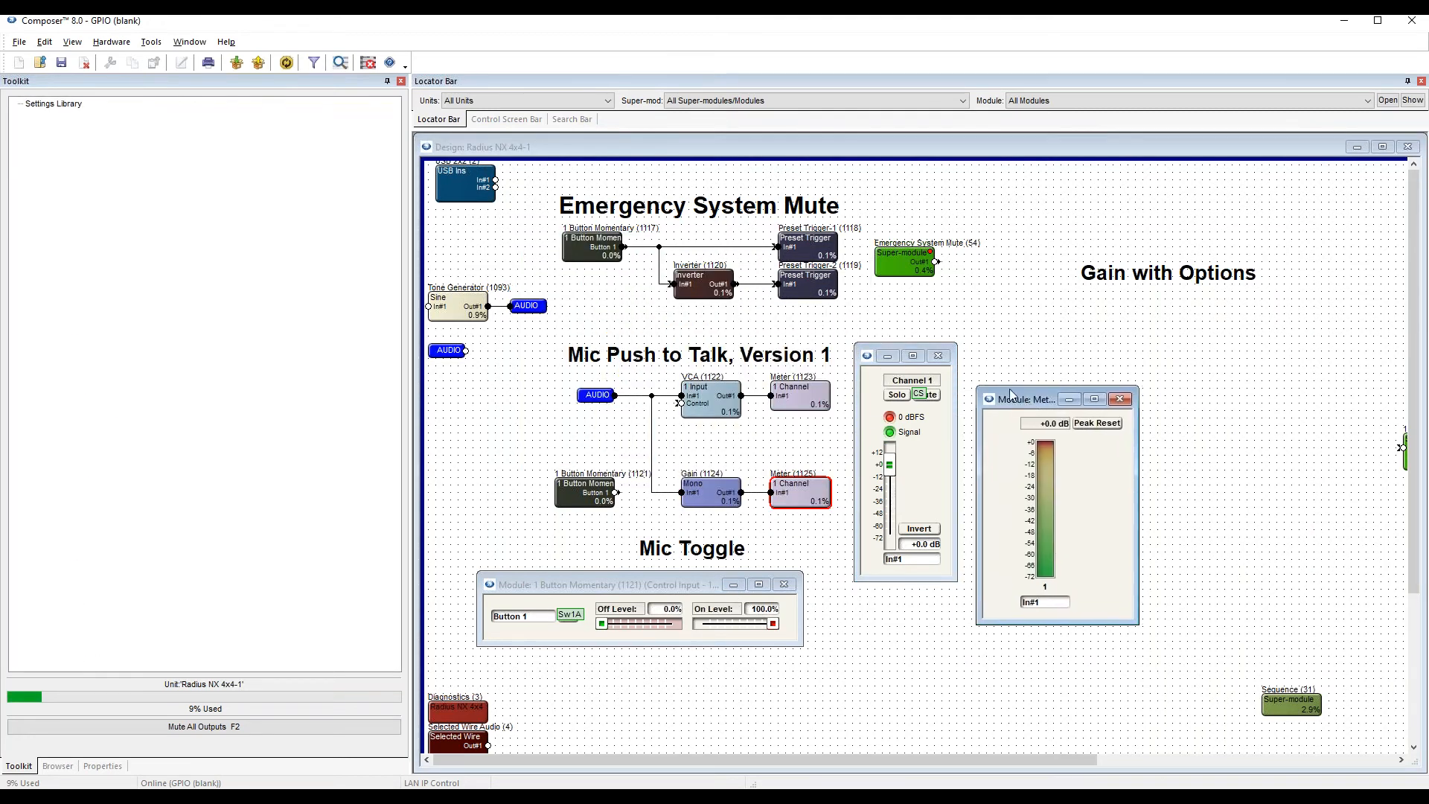
pyautogui.click(519, 639)
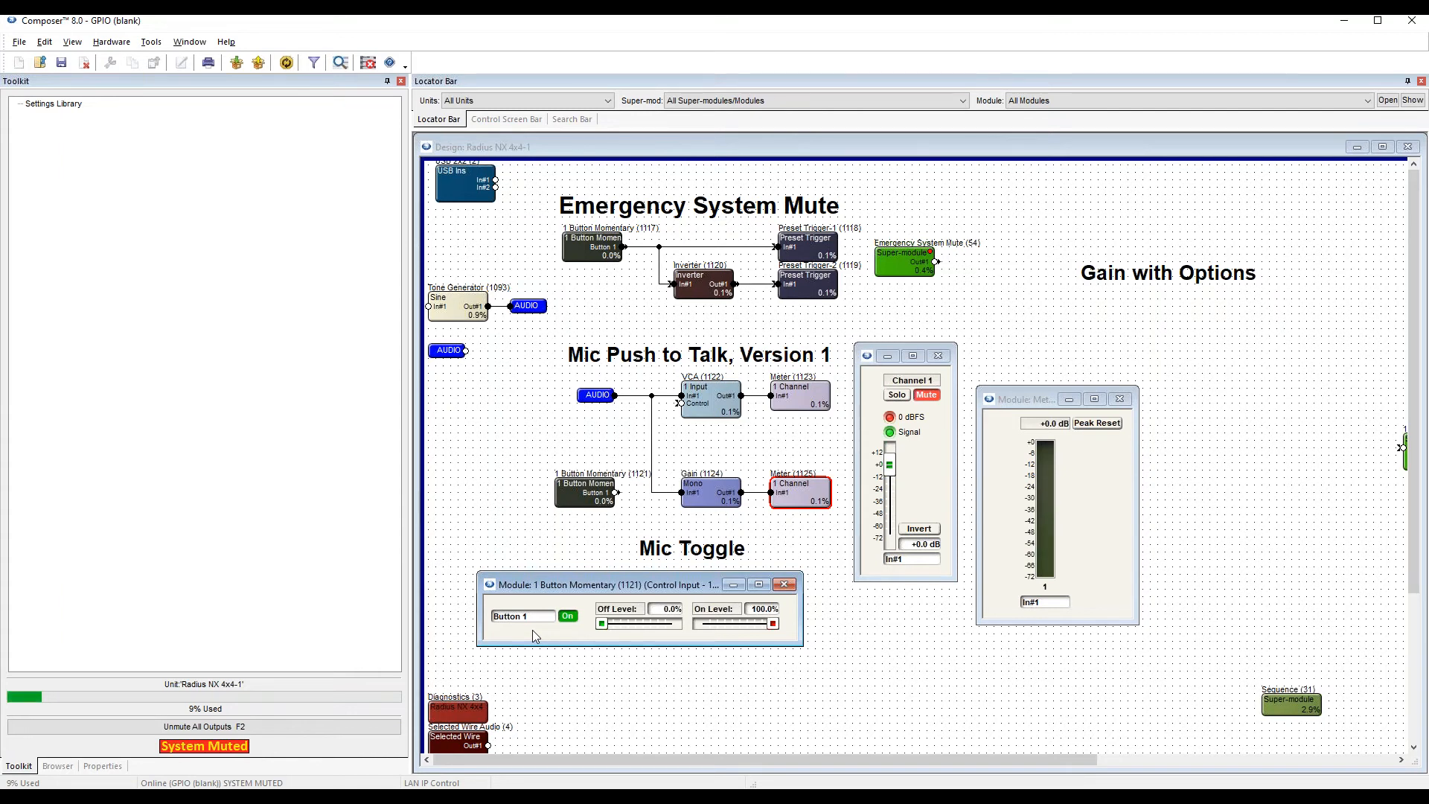
pyautogui.press('F2')
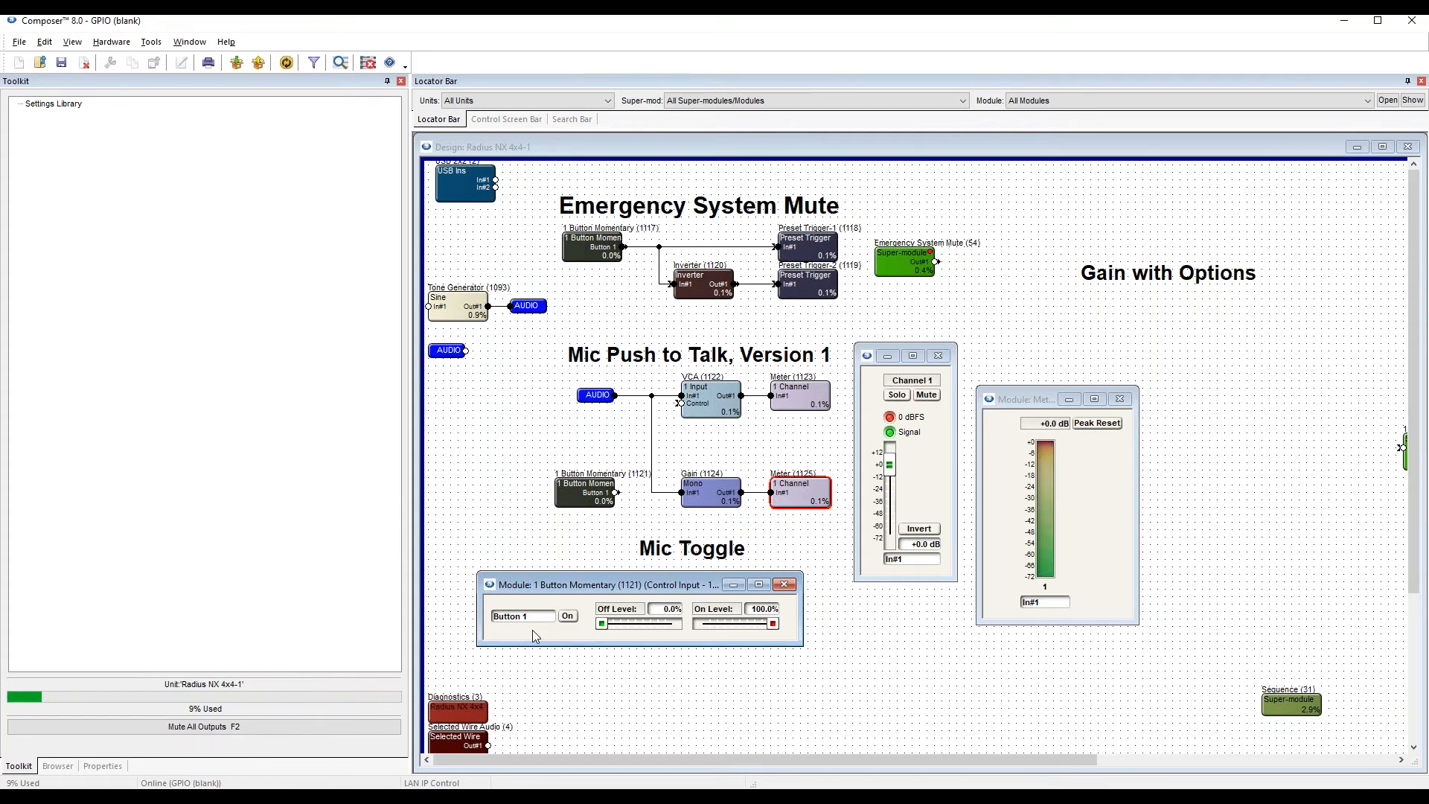
pyautogui.click(710, 296)
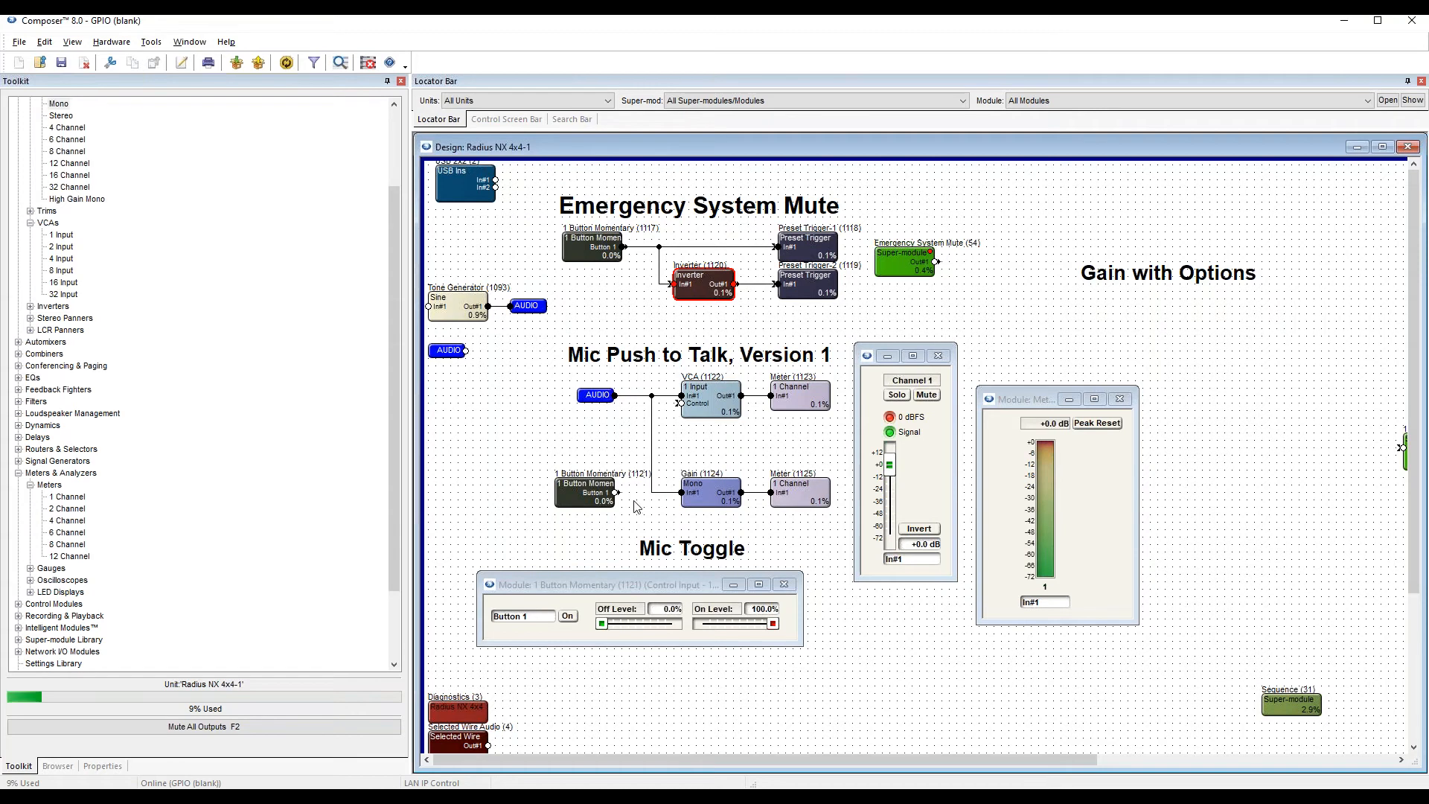
pyautogui.moveTo(593, 503)
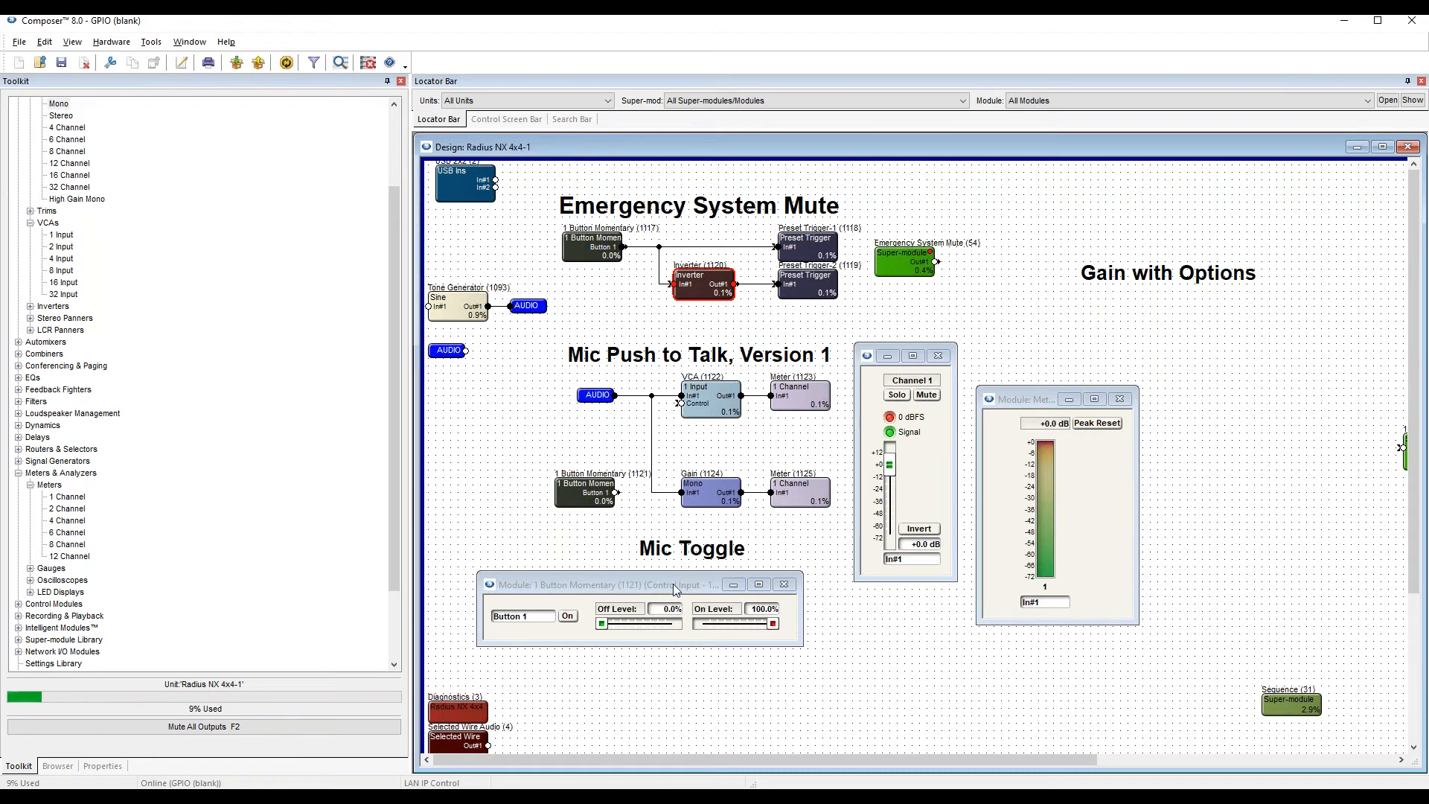
# Set the momentary button's Off Level to 100% and On Level to 0%, and check the inverted mute behaviour.
pyautogui.moveTo(672, 583); pyautogui.dragTo(683, 575)
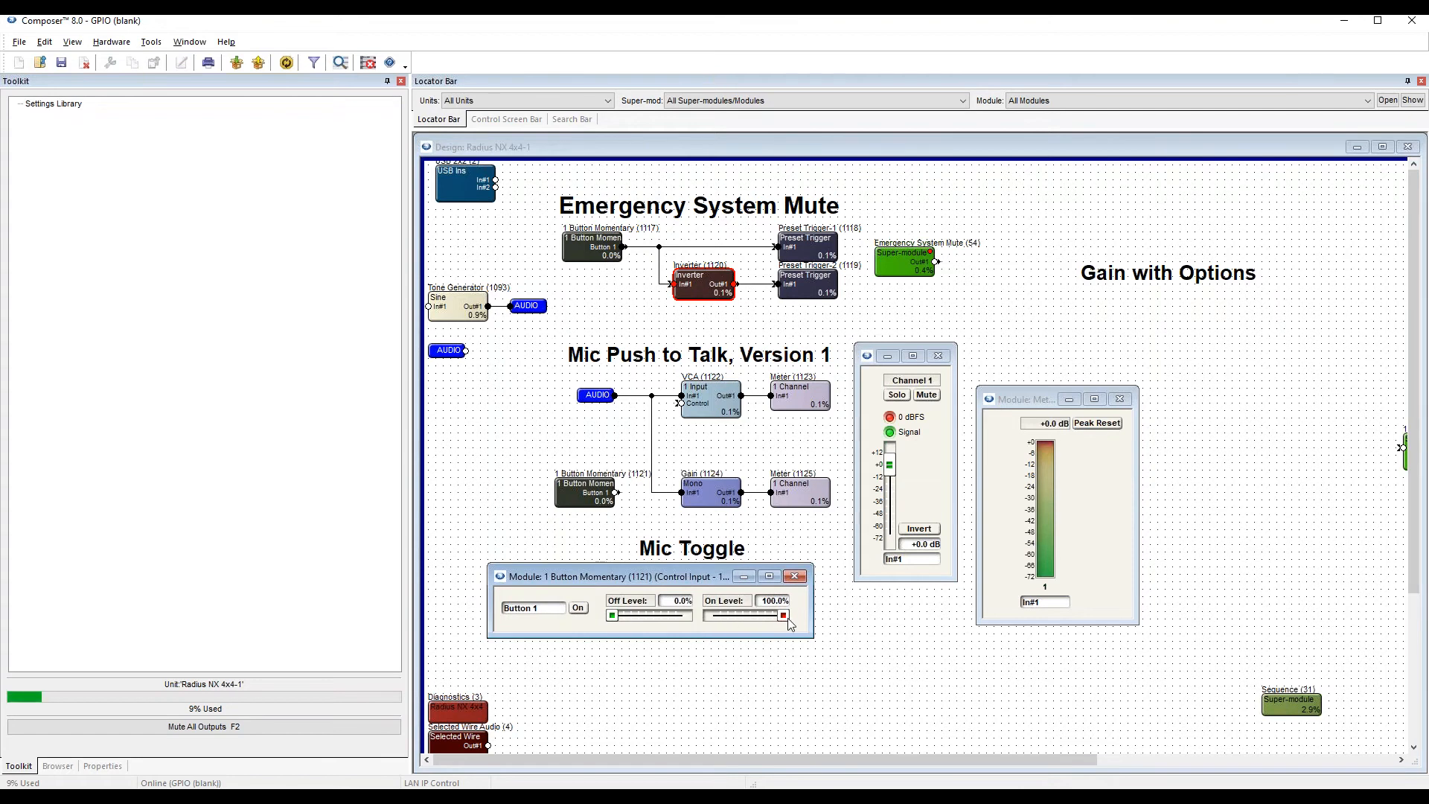
pyautogui.moveTo(784, 620); pyautogui.dragTo(686, 616)
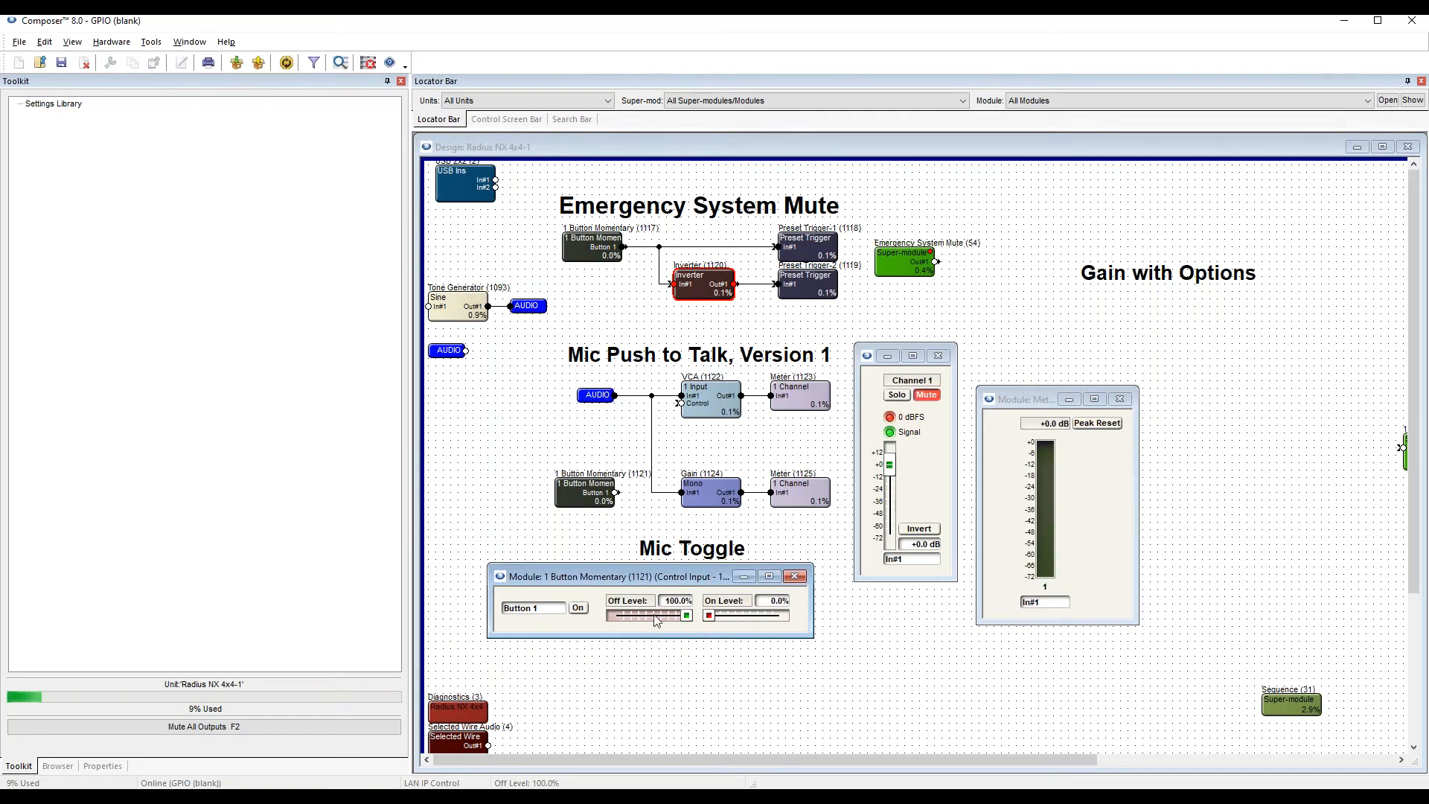
pyautogui.click(927, 396)
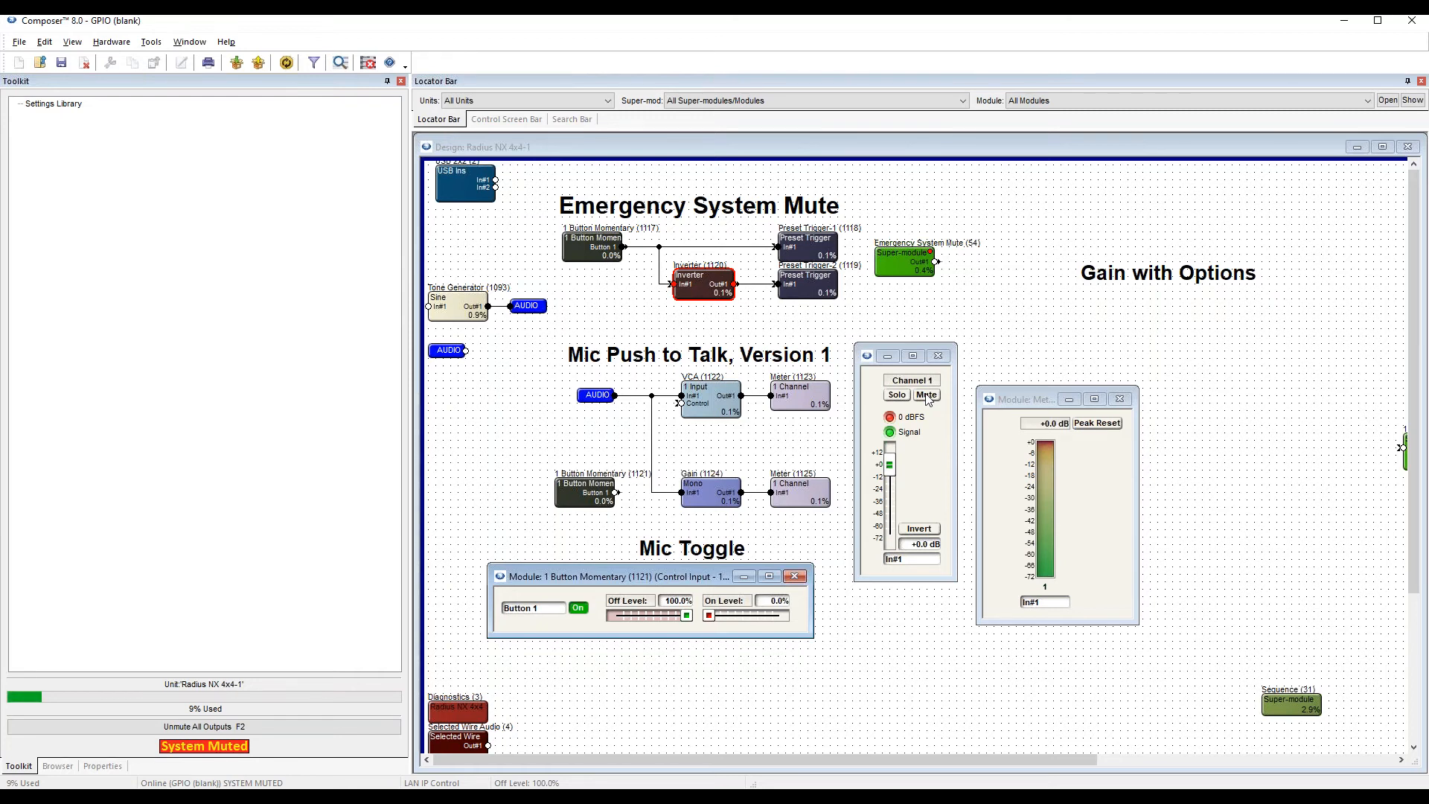
pyautogui.click(927, 398)
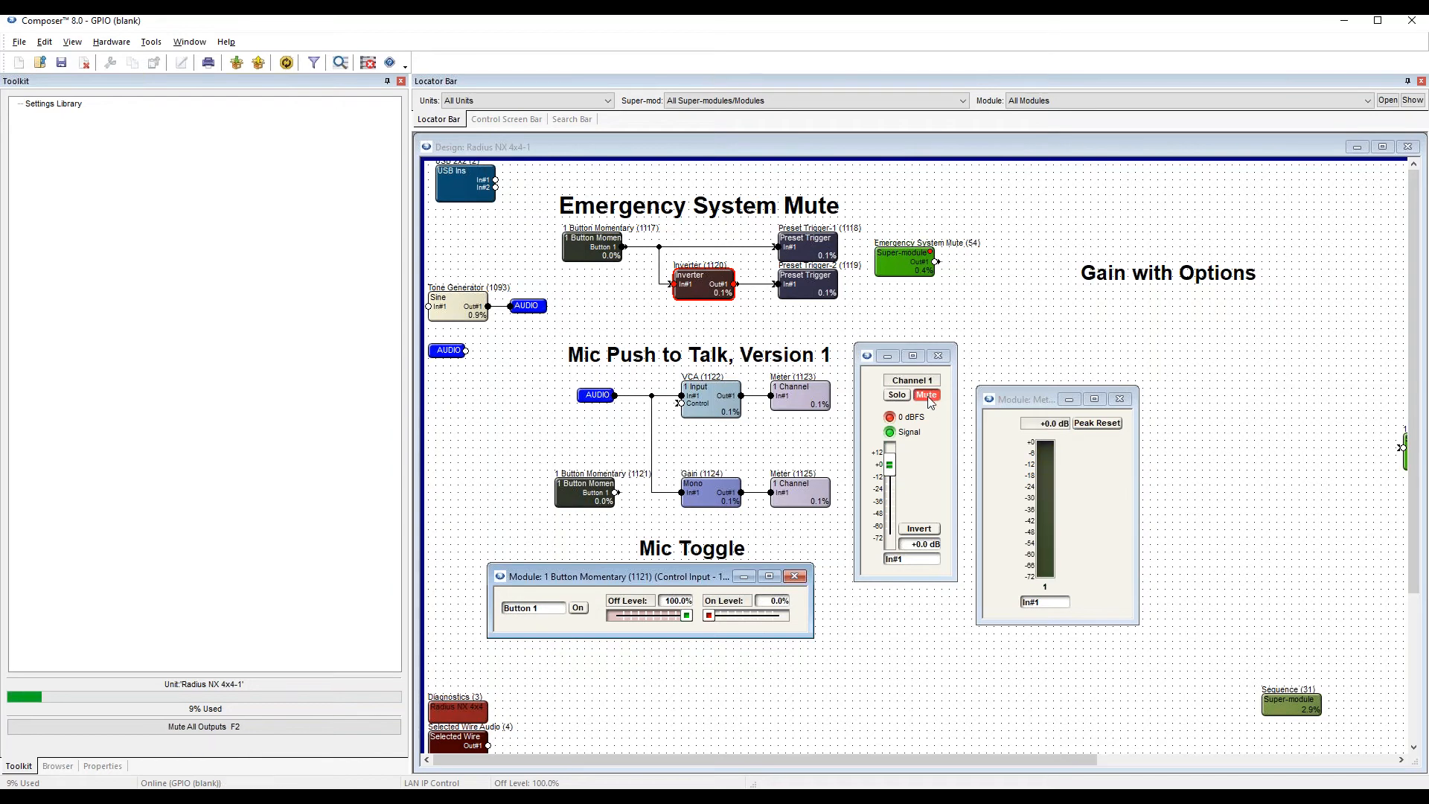
# Close the momentary button, Gain and meter control windows.
pyautogui.click(793, 576)
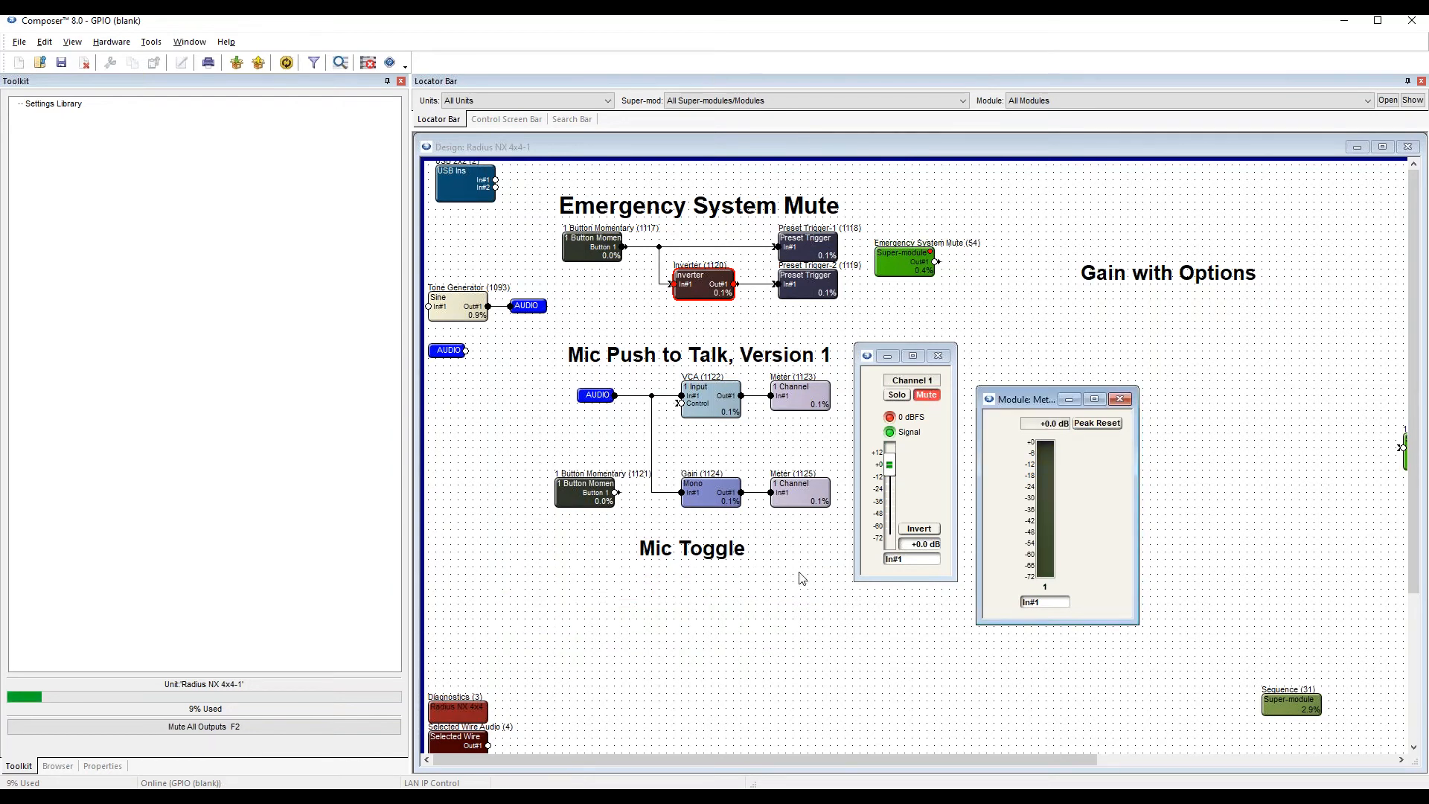
pyautogui.click(939, 357)
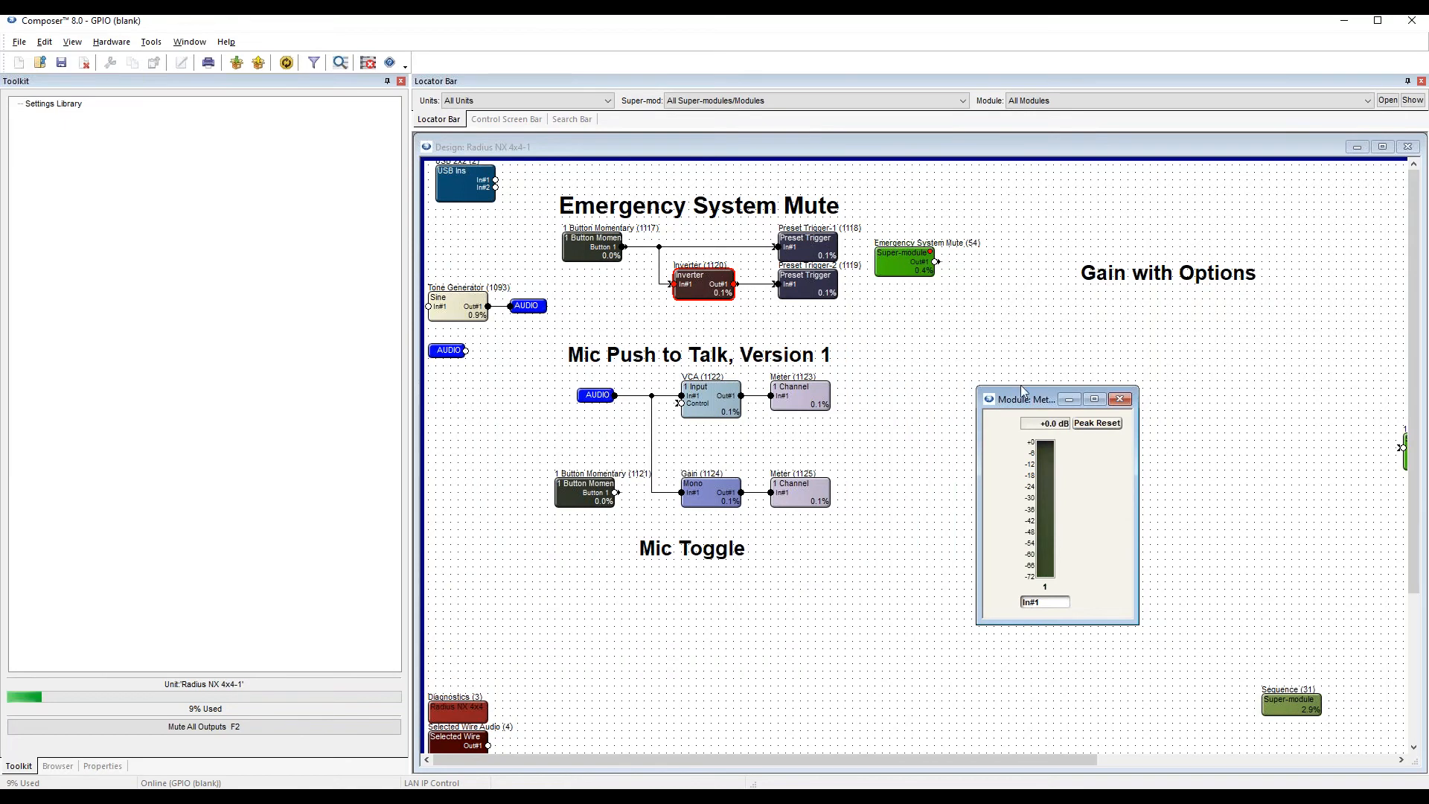
pyautogui.click(1120, 400)
pyautogui.click(657, 628)
# Add a 1 Button Momentary control input module to the design below the Mic Toggle heading.
pyautogui.scroll(-1, 664, 607)
pyautogui.scroll(-1, 664, 607)
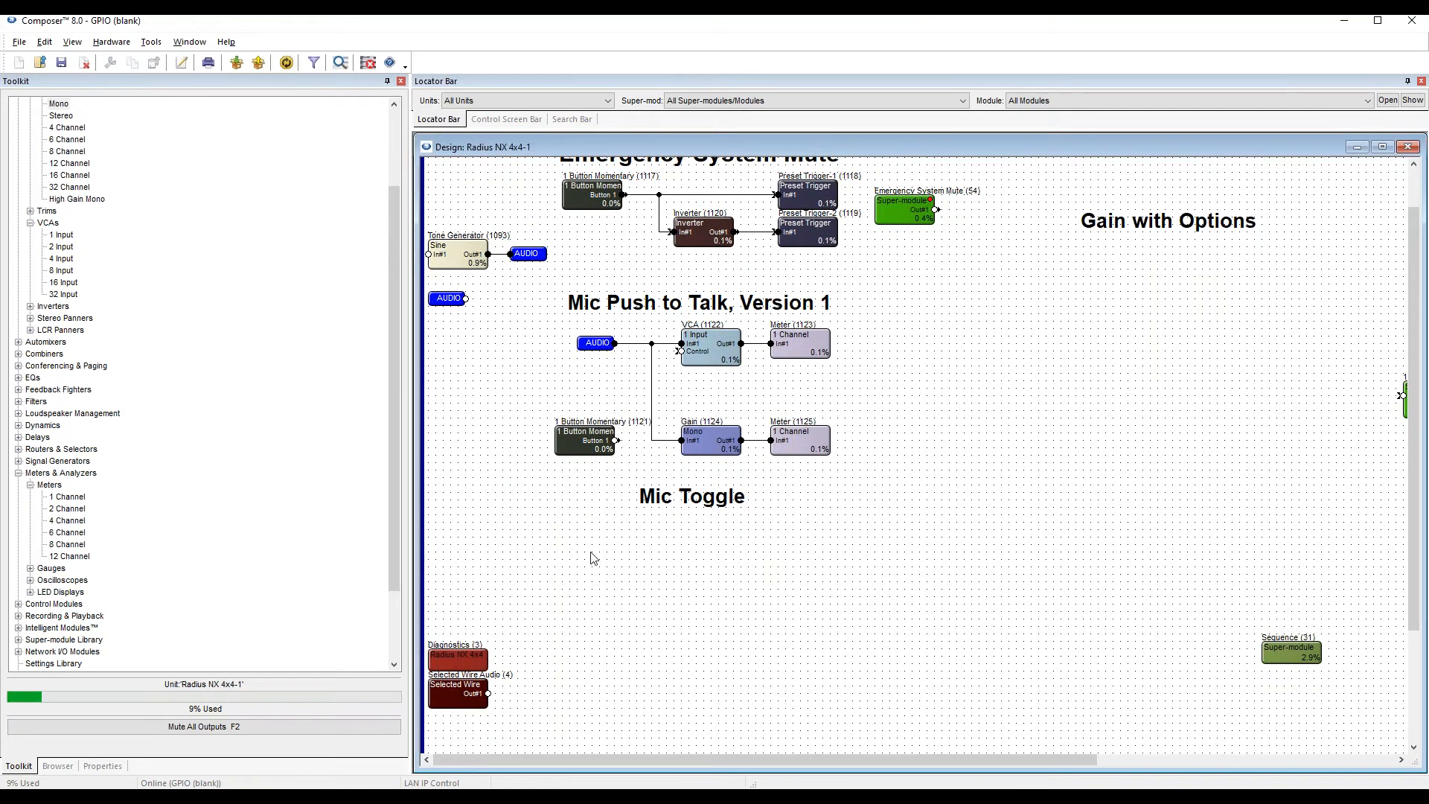
pyautogui.click(18, 474)
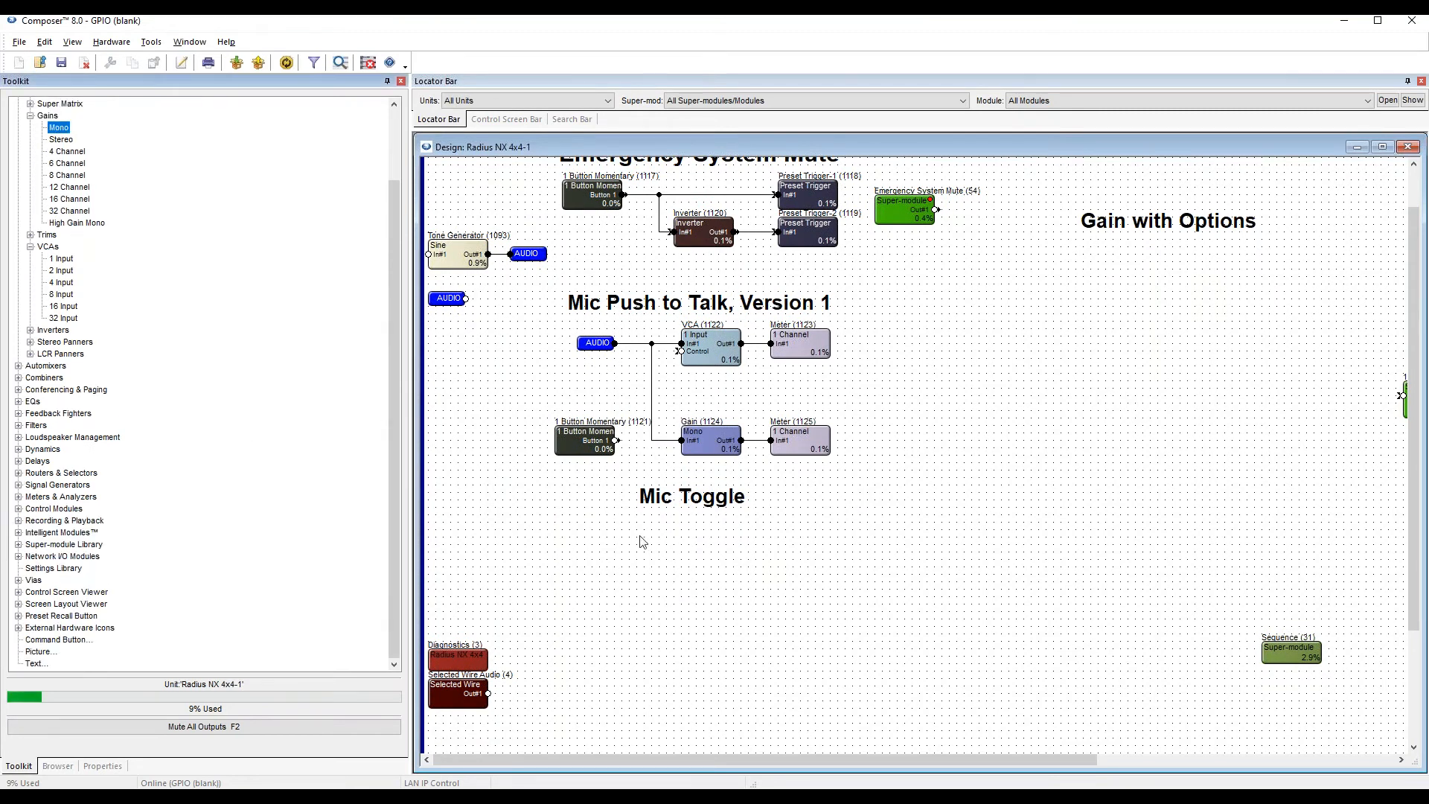
pyautogui.click(599, 525)
pyautogui.scroll(3, 23, 314)
pyautogui.scroll(-2, 39, 483)
pyautogui.scroll(-1, 38, 497)
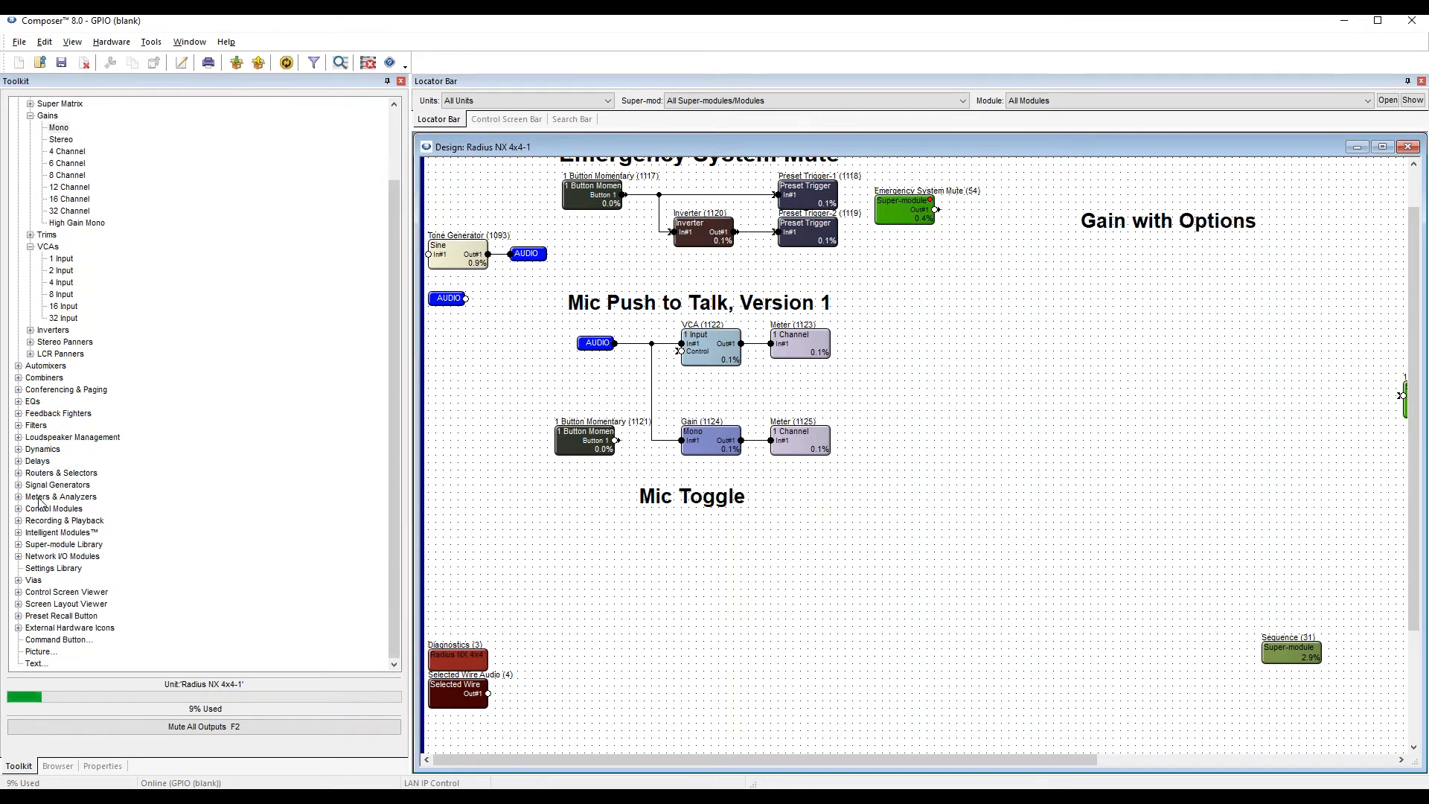
pyautogui.click(46, 509)
pyautogui.click(19, 509)
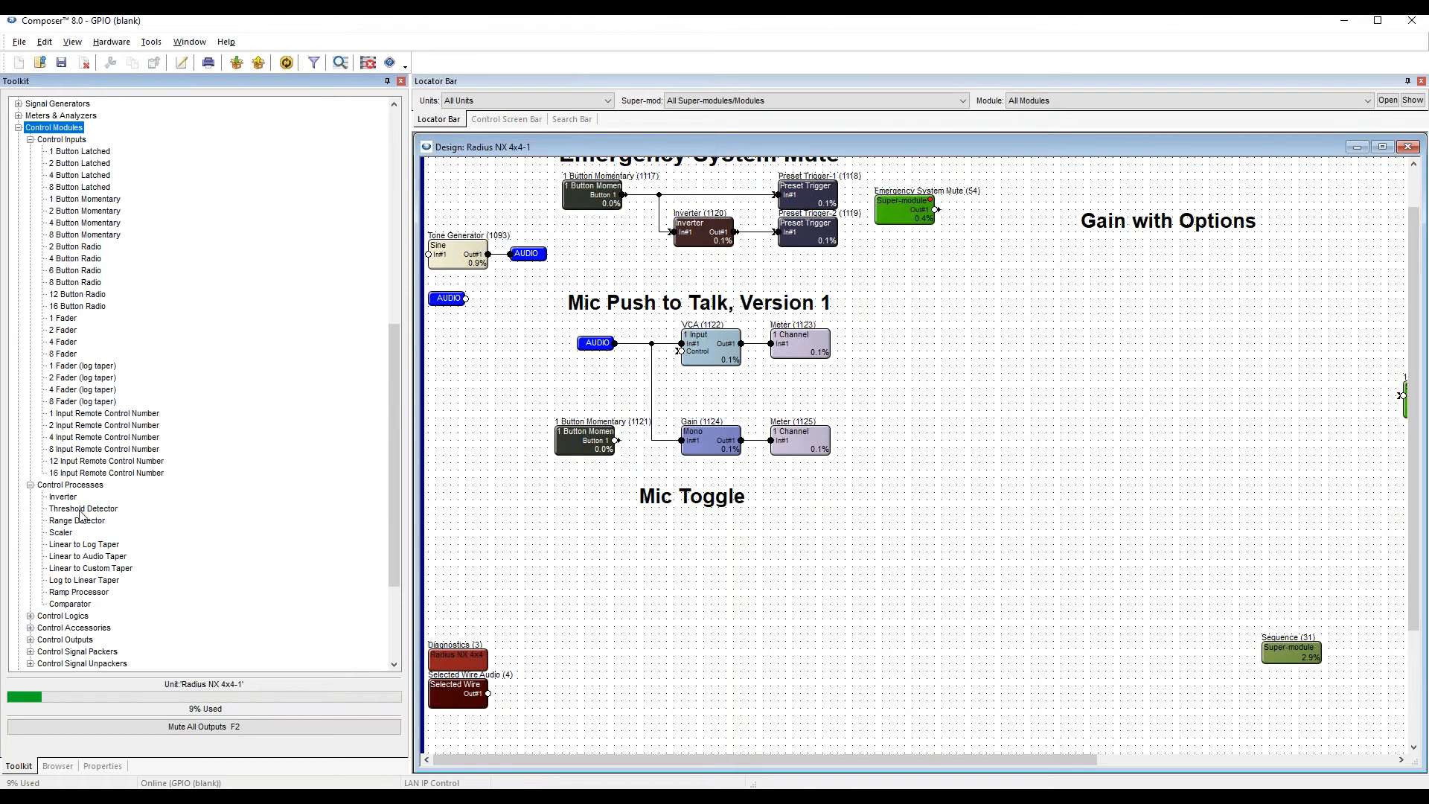
pyautogui.scroll(-5, 23, 515)
pyautogui.scroll(4, 35, 326)
pyautogui.scroll(4, 35, 325)
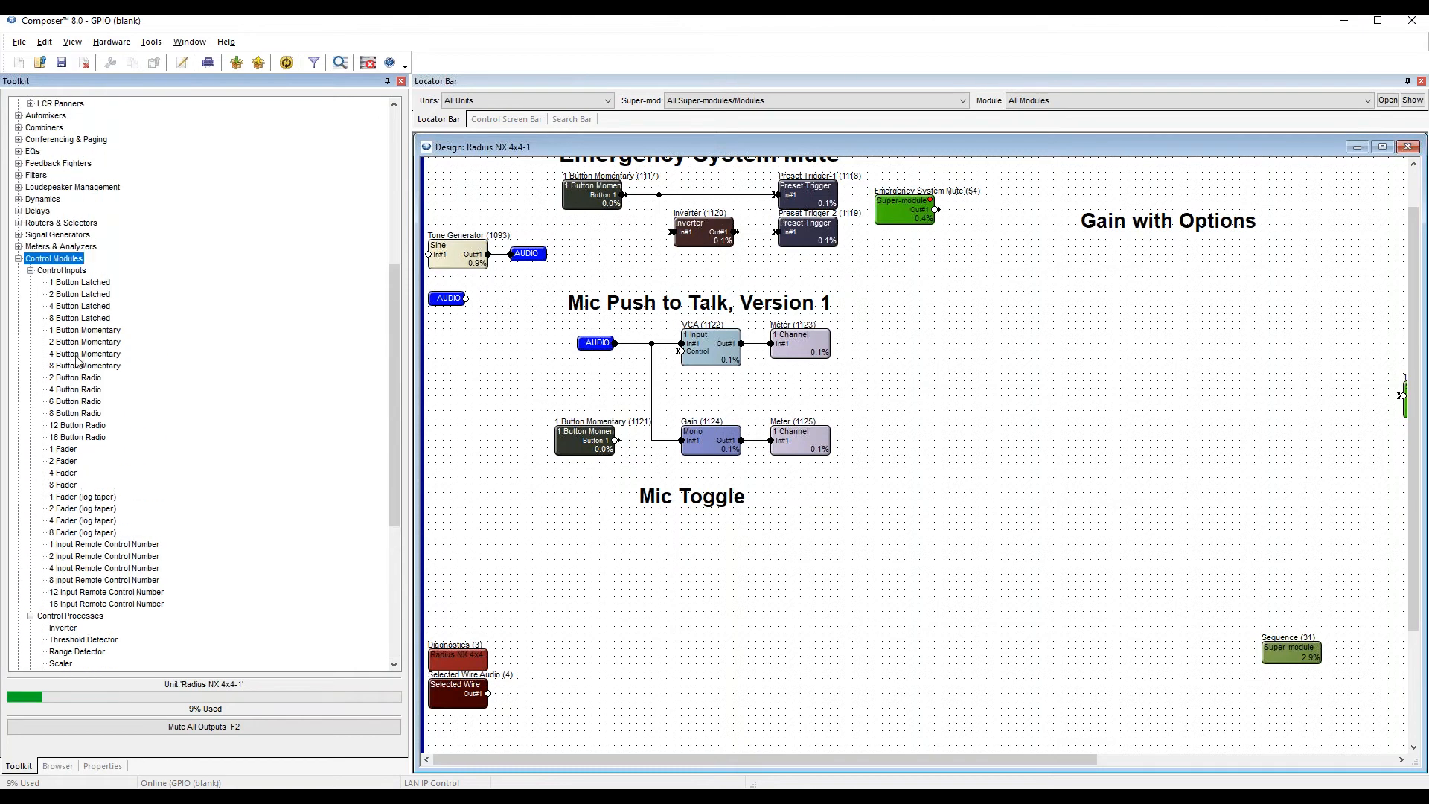
pyautogui.moveTo(86, 330); pyautogui.dragTo(588, 616)
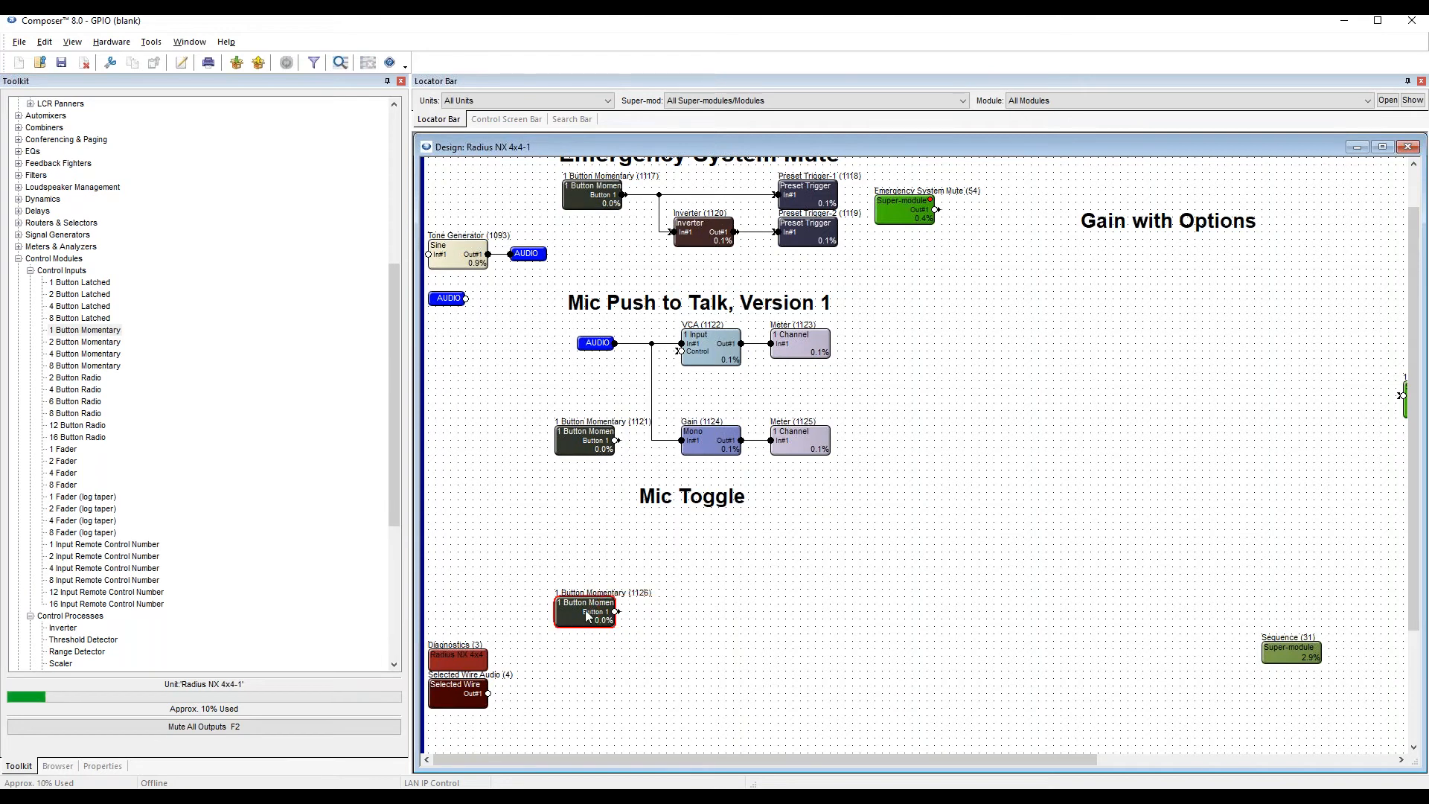
# Set up remote control of the new momentary module's Button 1 from the Radius NX 4x4-1 local analog input, using Switch 1A.
pyautogui.doubleClick(588, 616)
pyautogui.moveTo(652, 261); pyautogui.dragTo(621, 404)
pyautogui.rightClick(595, 435)
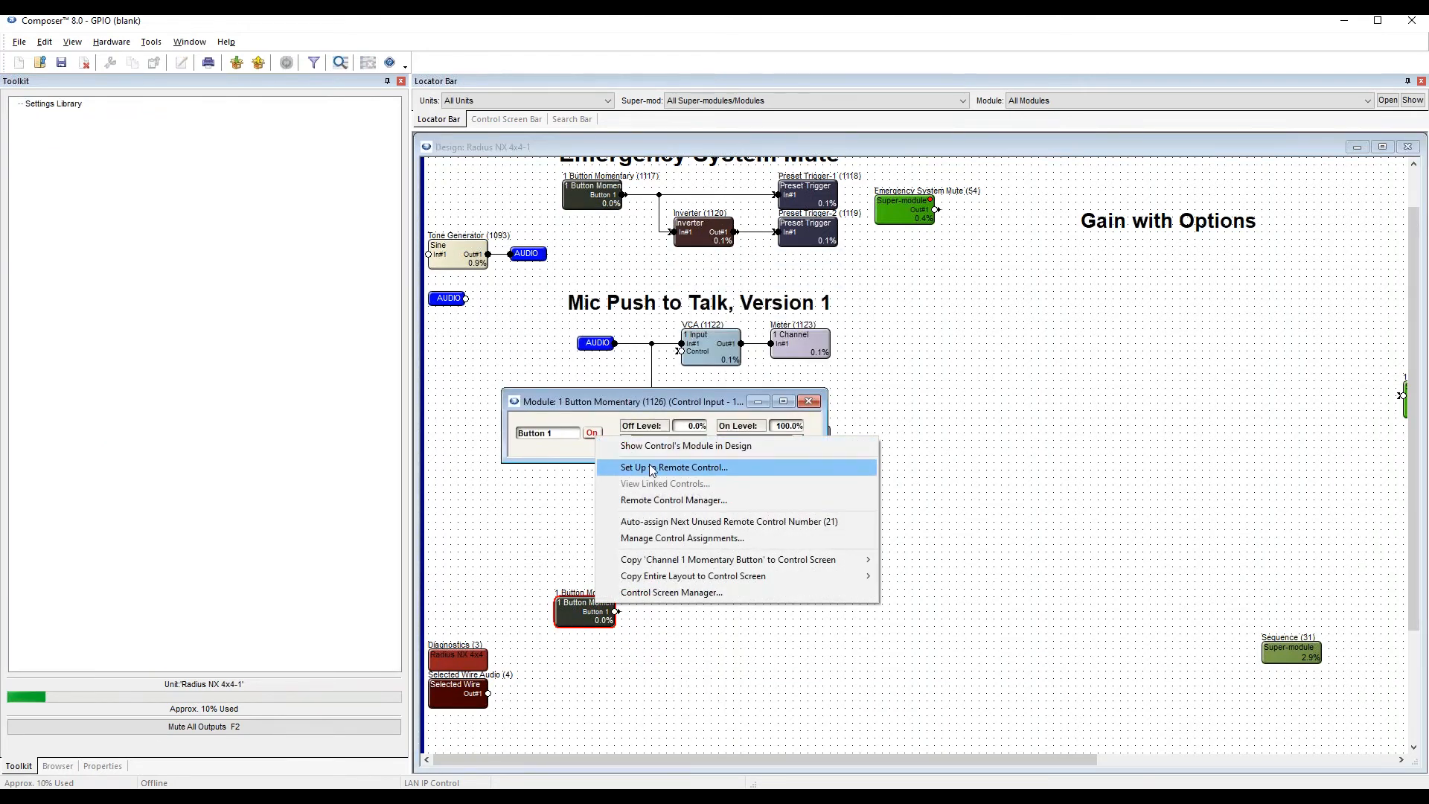
pyautogui.click(652, 467)
pyautogui.click(705, 540)
pyautogui.moveTo(703, 430); pyautogui.dragTo(986, 141)
pyautogui.click(926, 369)
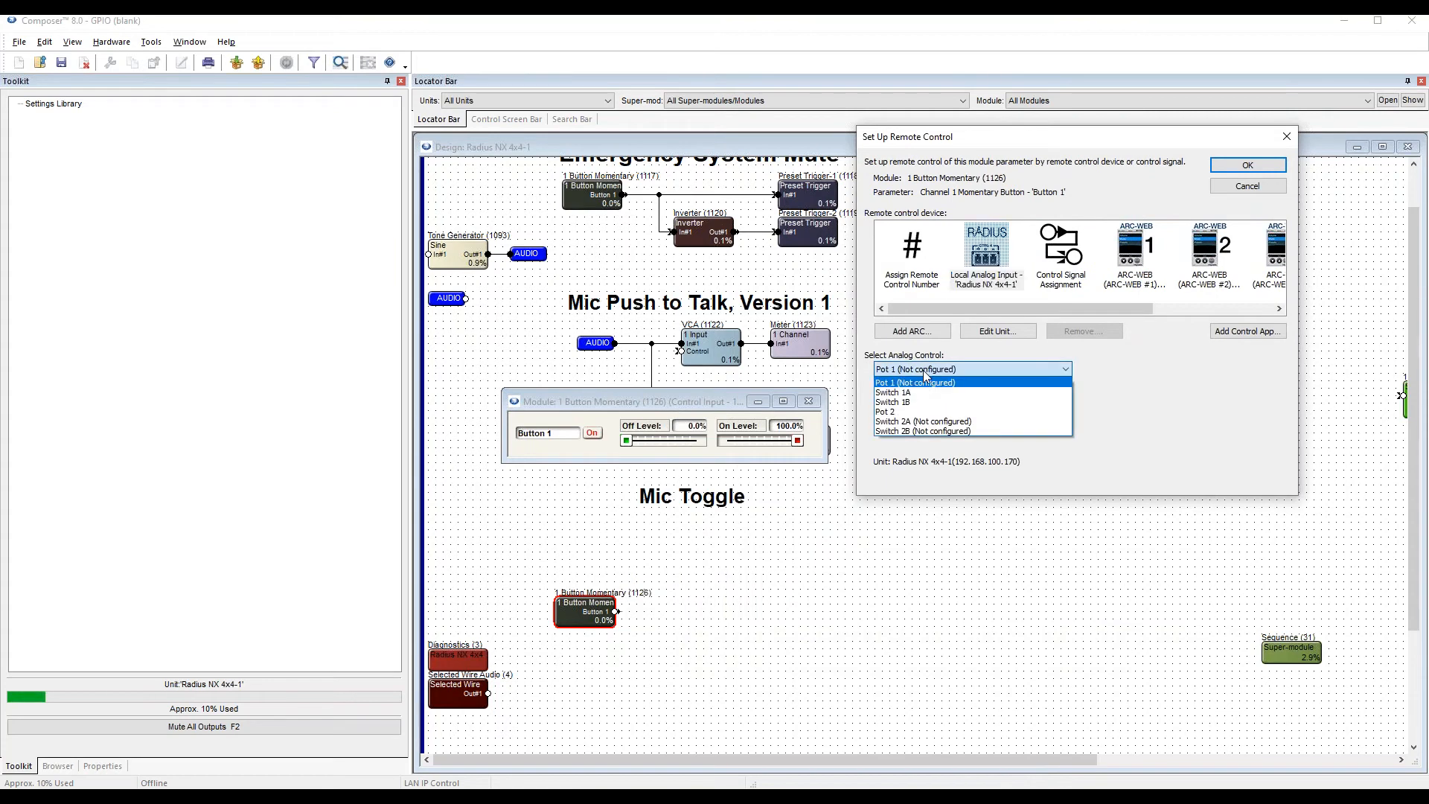
pyautogui.click(906, 392)
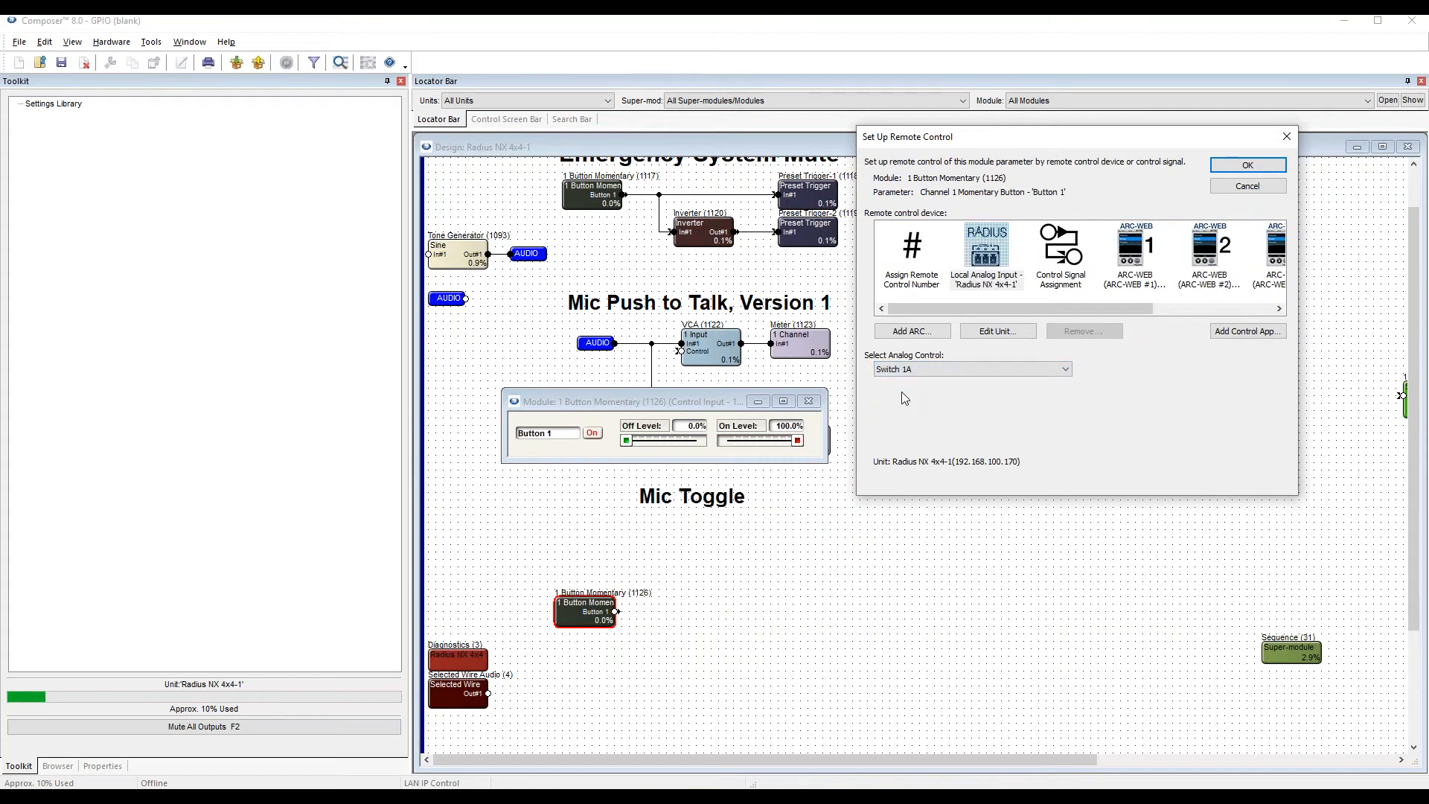
pyautogui.click(1247, 167)
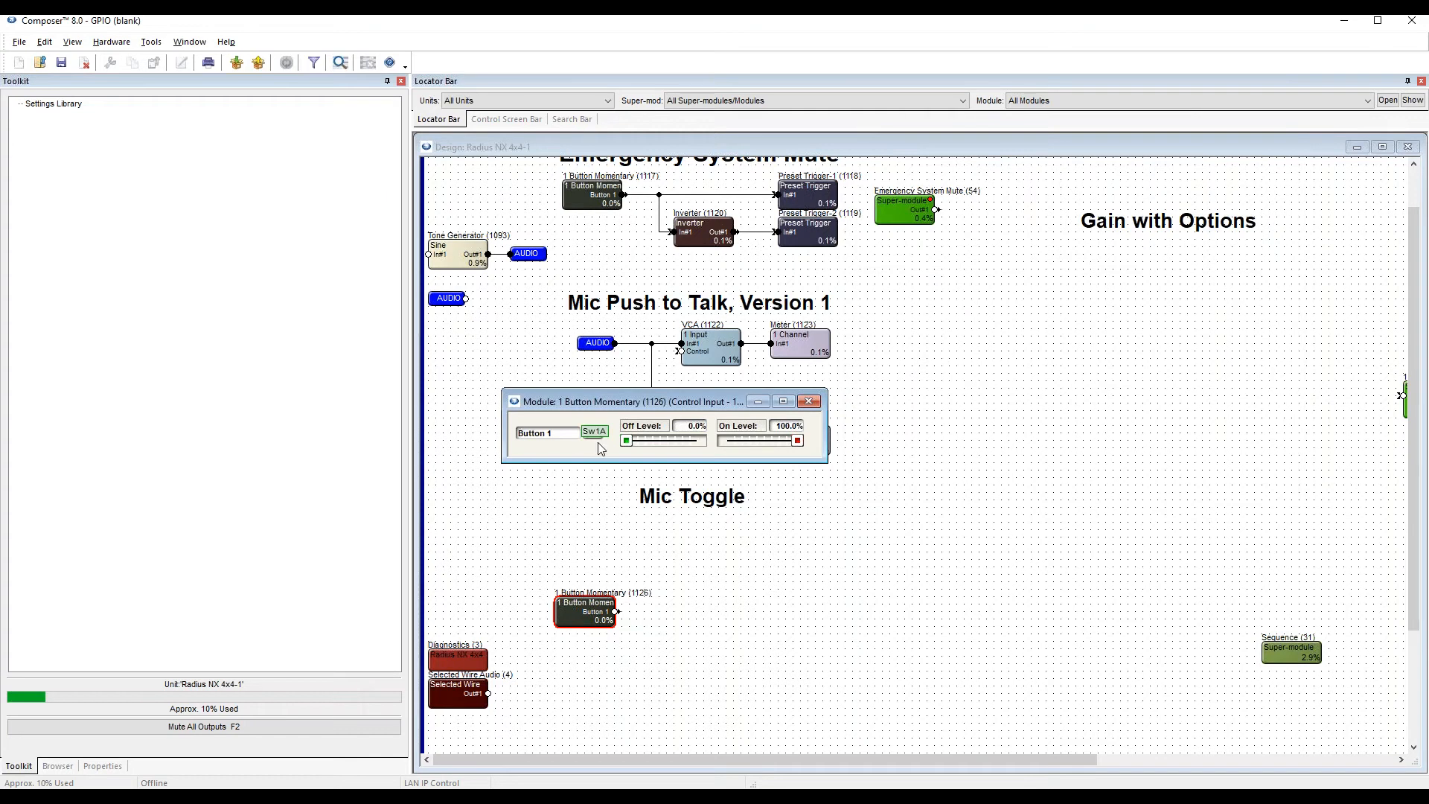
pyautogui.moveTo(624, 409); pyautogui.dragTo(581, 484)
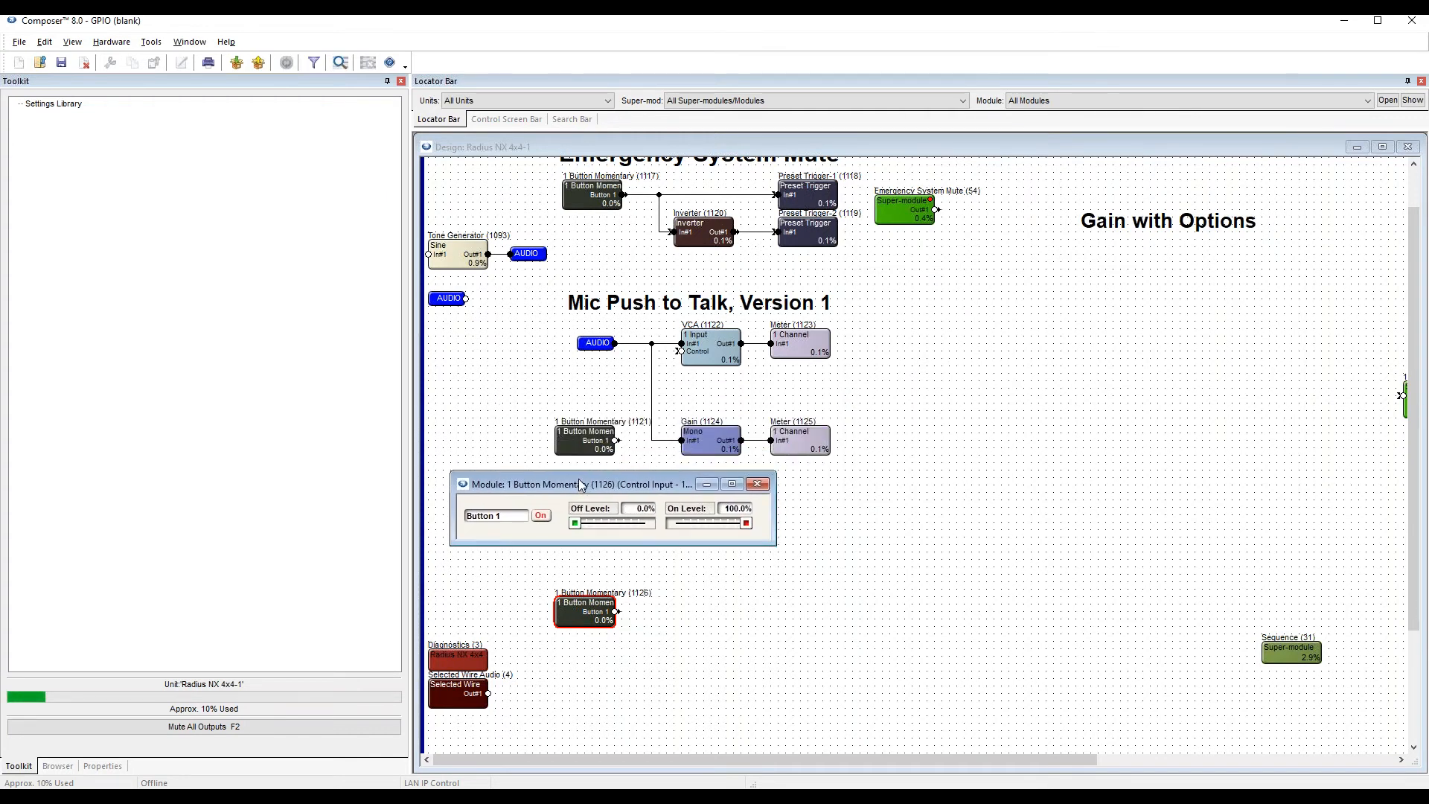
pyautogui.click(757, 484)
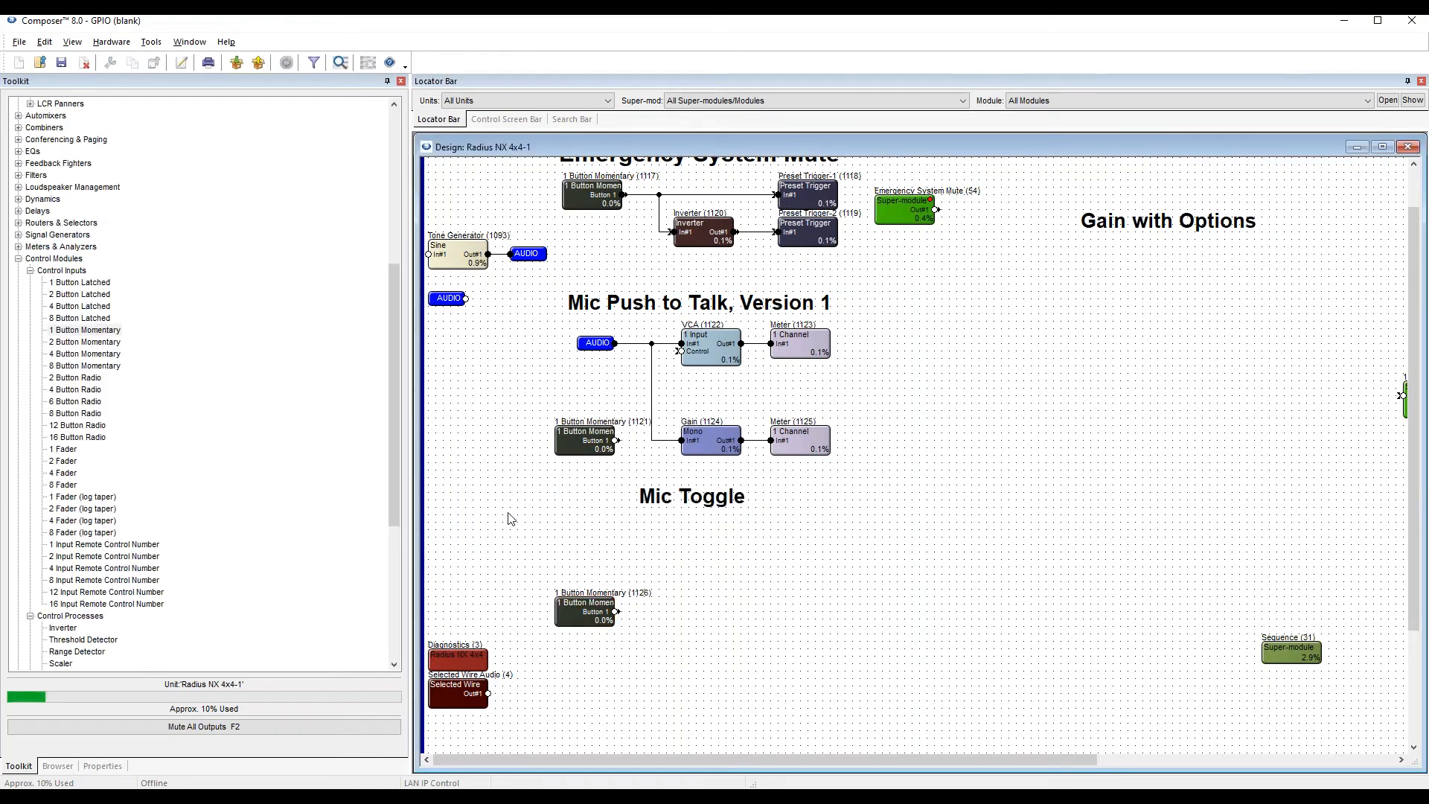
# Place a Mono Gain module under the Mic Toggle heading and attach the spare AUDIO wire tag to its input.
pyautogui.moveTo(396, 333); pyautogui.dragTo(398, 165)
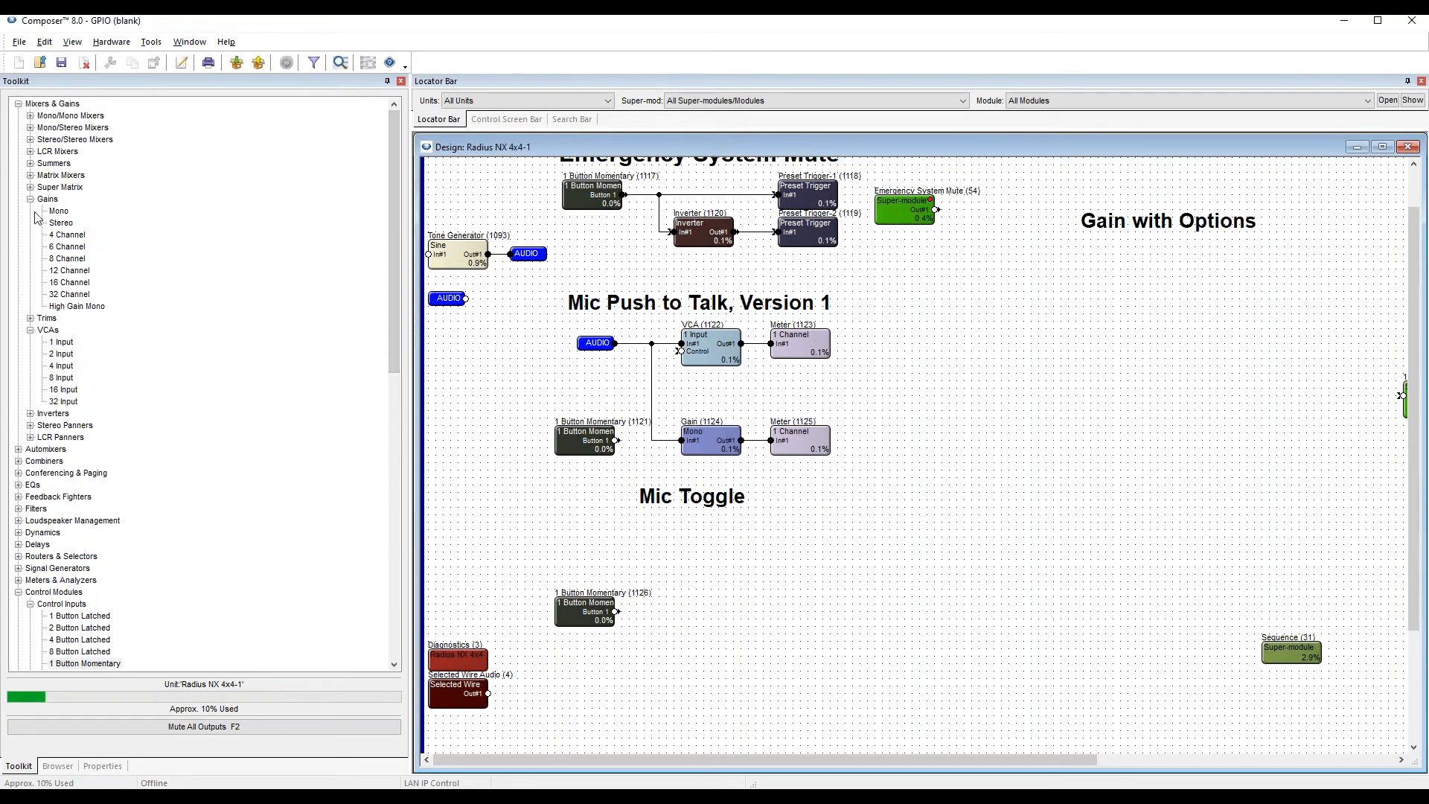
pyautogui.moveTo(54, 211); pyautogui.dragTo(721, 559)
pyautogui.moveTo(449, 301); pyautogui.dragTo(686, 556)
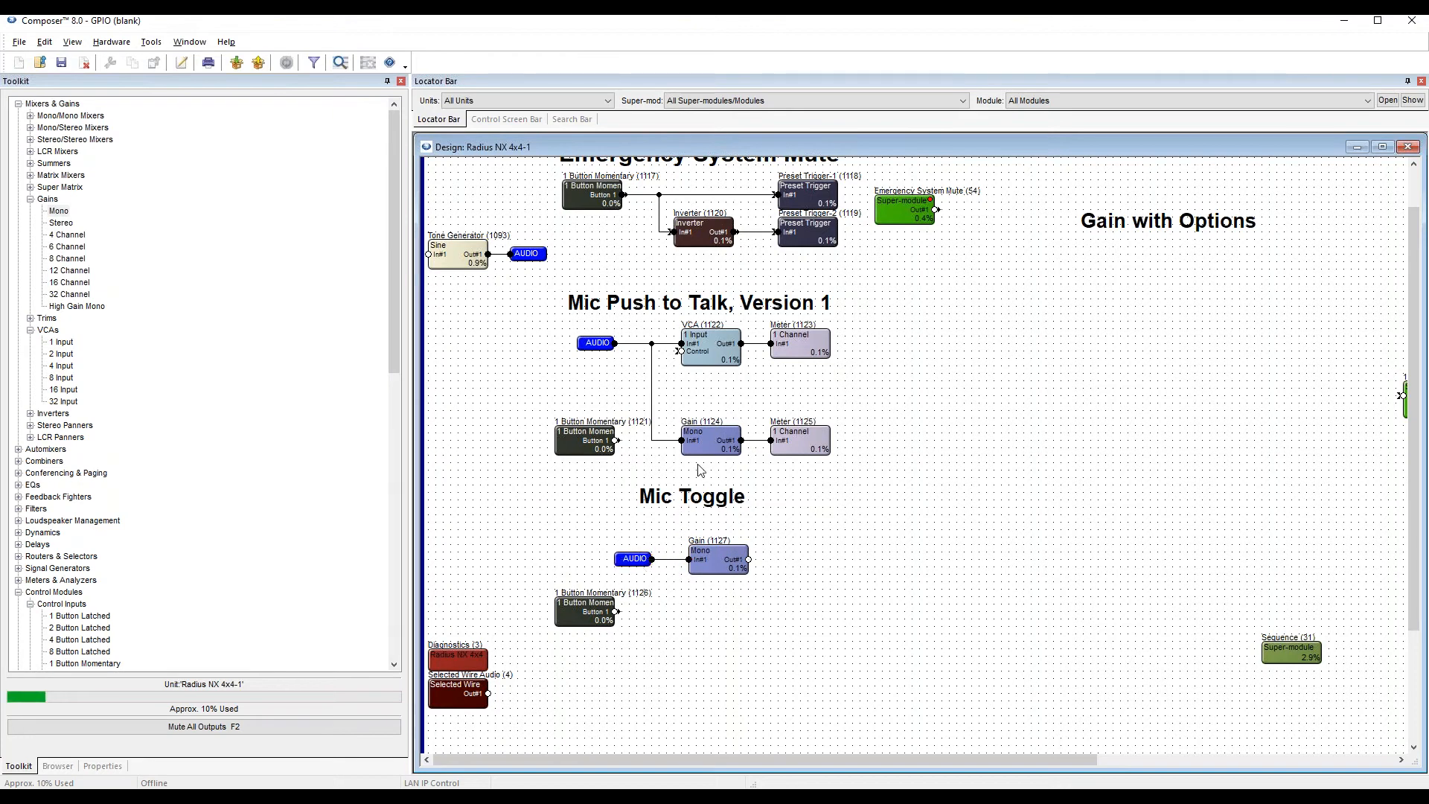
# Duplicate the 1 Channel meter onto the Mic Toggle Gain's output and shift the momentary module slightly lower.
pyautogui.click(778, 443)
pyautogui.hotkey('ctrl', 'd')
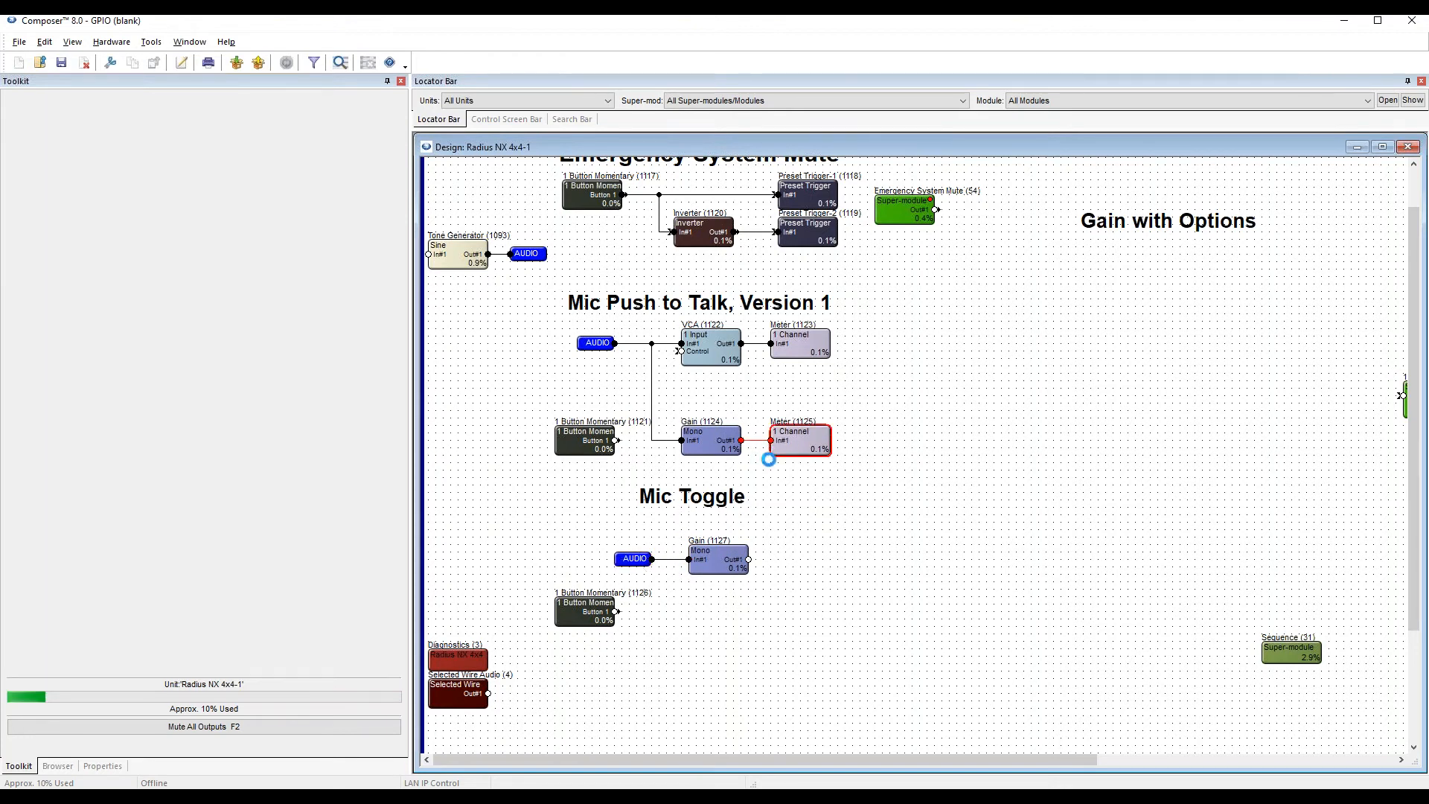
pyautogui.moveTo(800, 492); pyautogui.dragTo(809, 576)
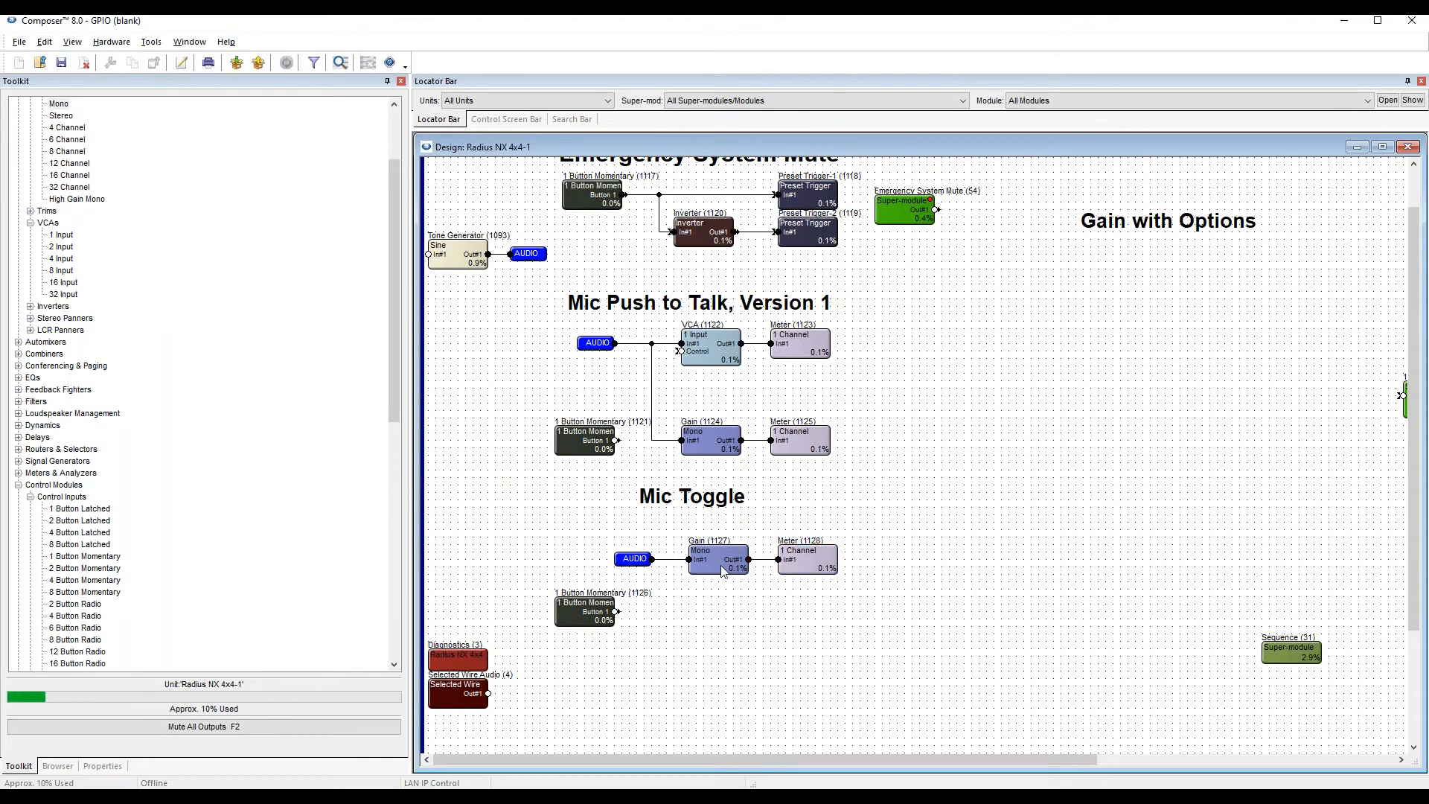
pyautogui.moveTo(587, 610); pyautogui.dragTo(600, 633)
# Open the Mic Toggle Gain's controls to examine its Mute button, and close them again.
pyautogui.doubleClick(704, 569)
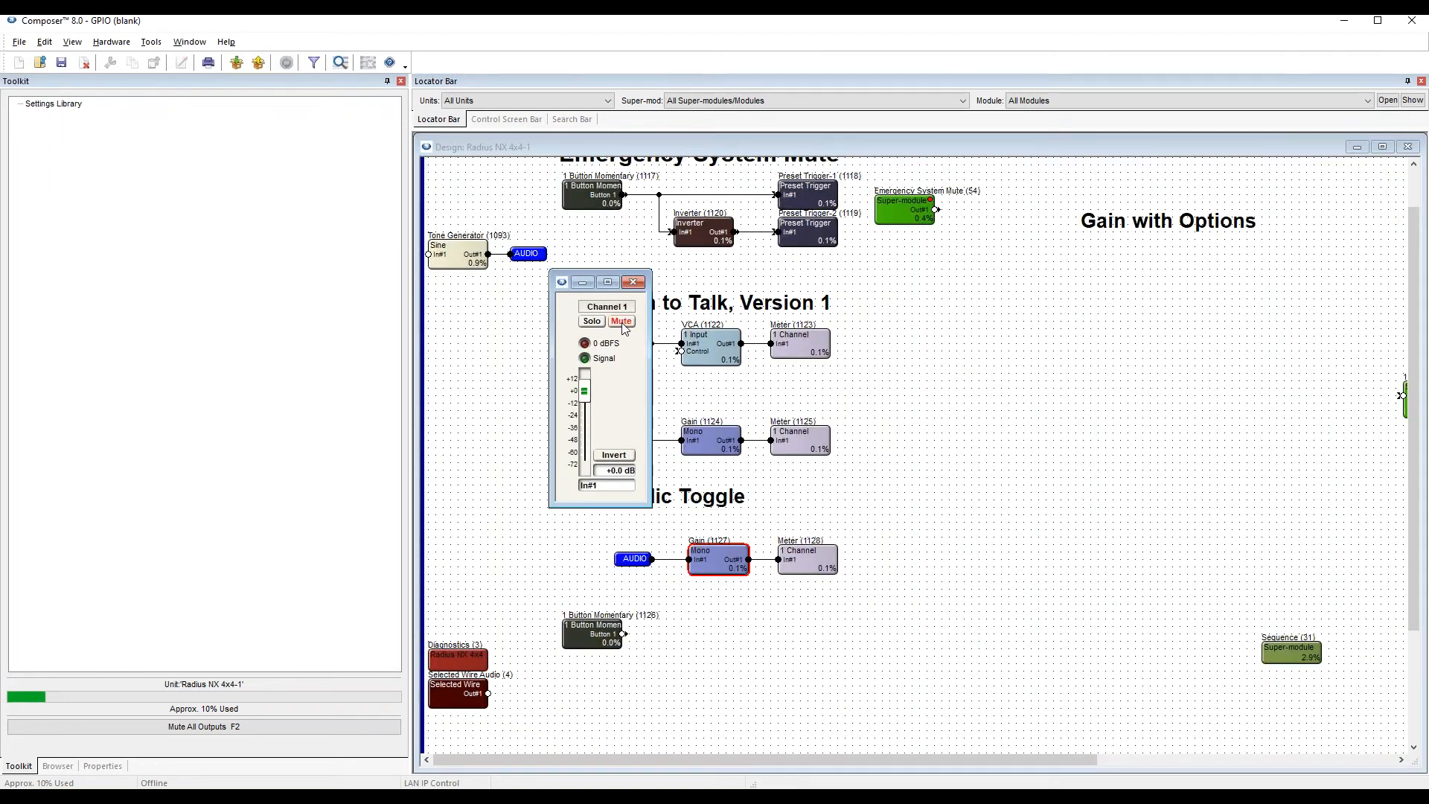
pyautogui.click(622, 321)
pyautogui.click(622, 323)
pyautogui.click(633, 283)
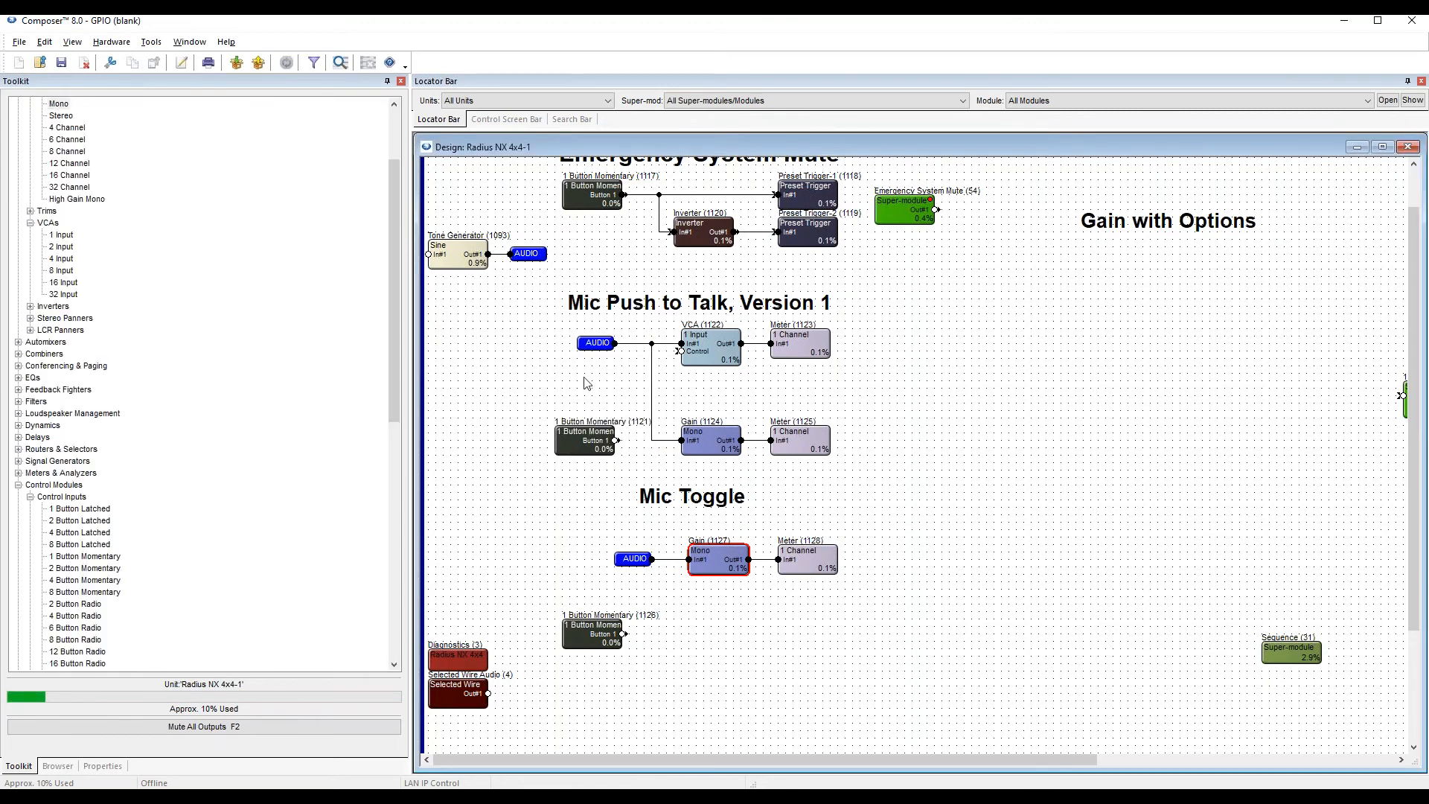
# Add a Flip-Flop control logic module beside the momentary module in the Mic Toggle section.
pyautogui.click(607, 638)
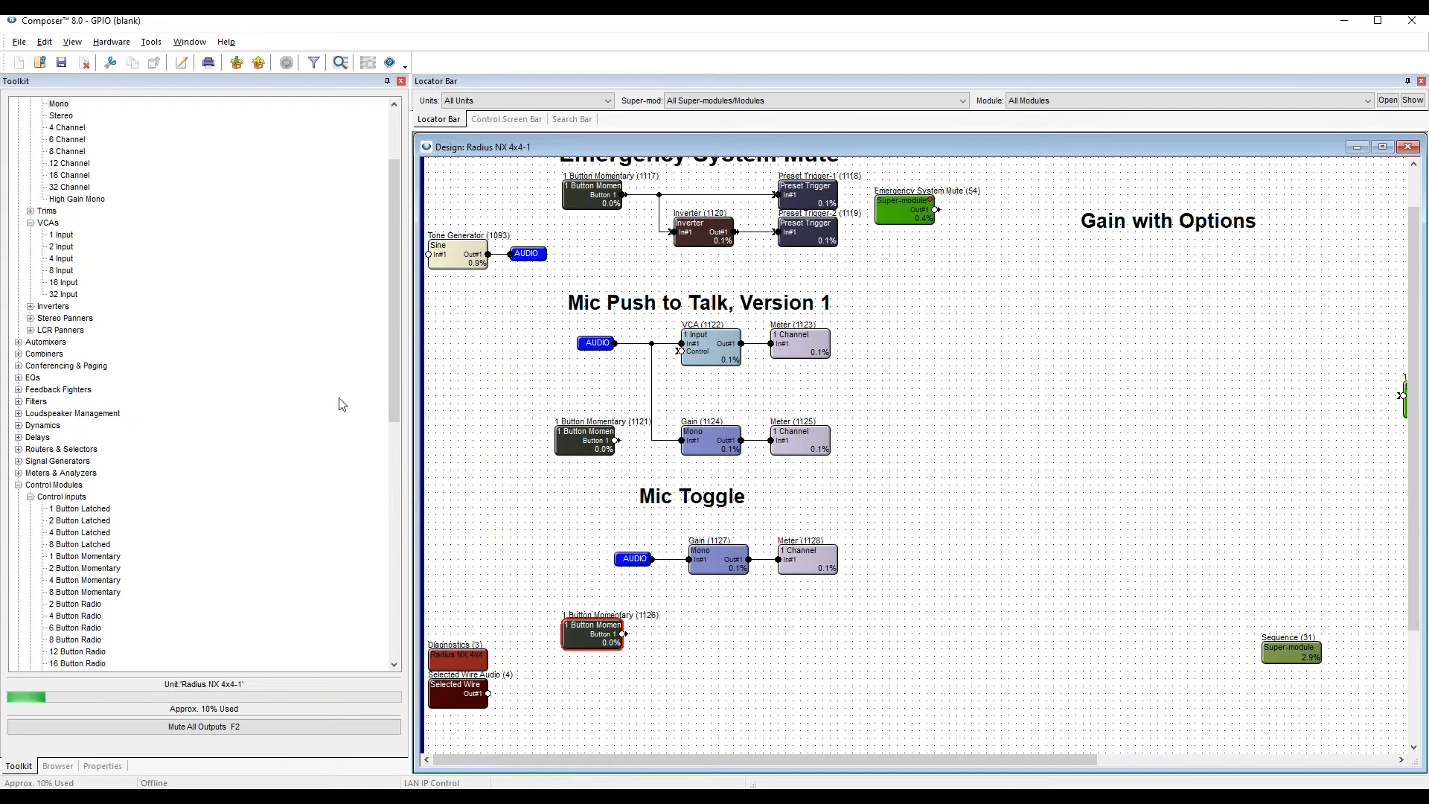
pyautogui.click(30, 496)
pyautogui.scroll(-5, 147, 409)
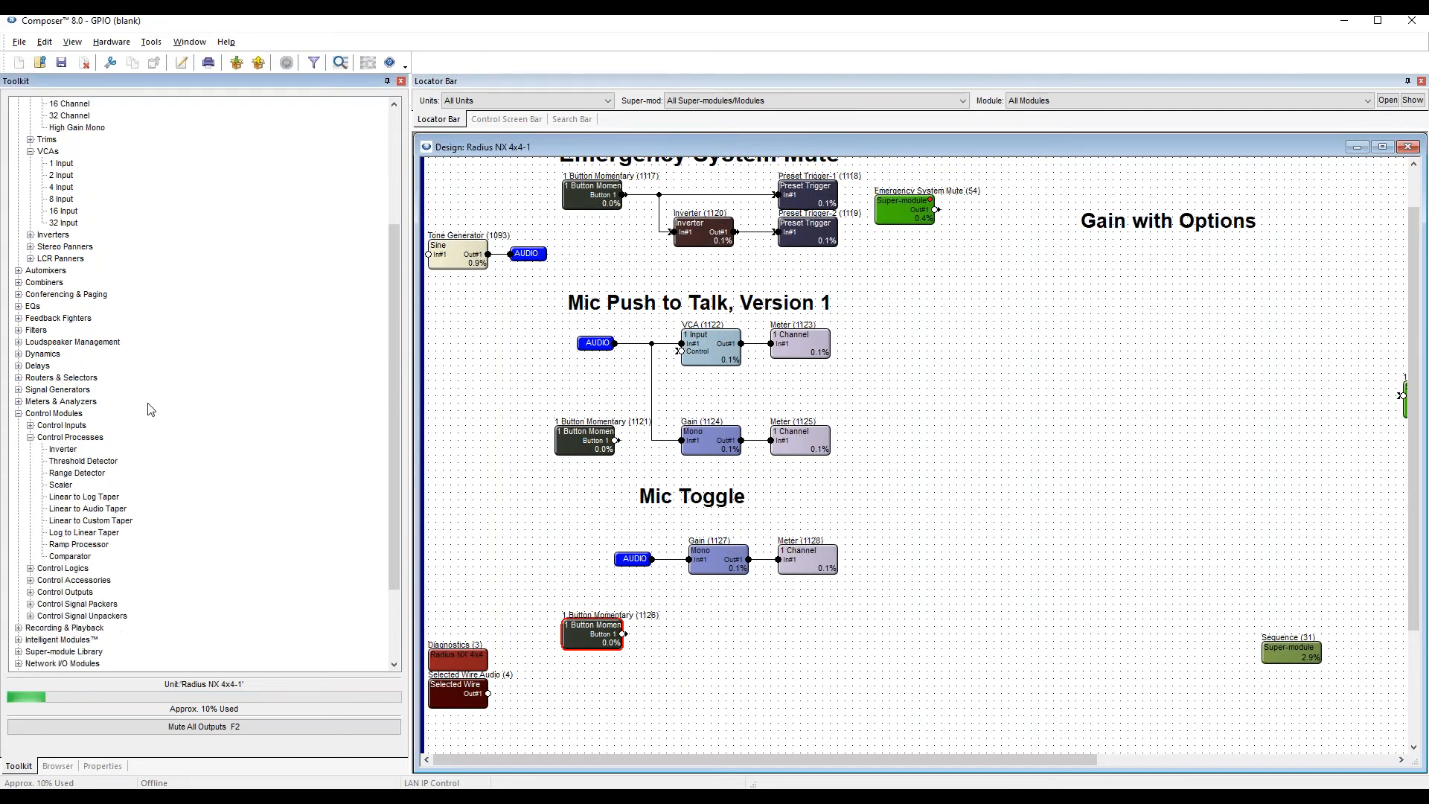
pyautogui.click(31, 461)
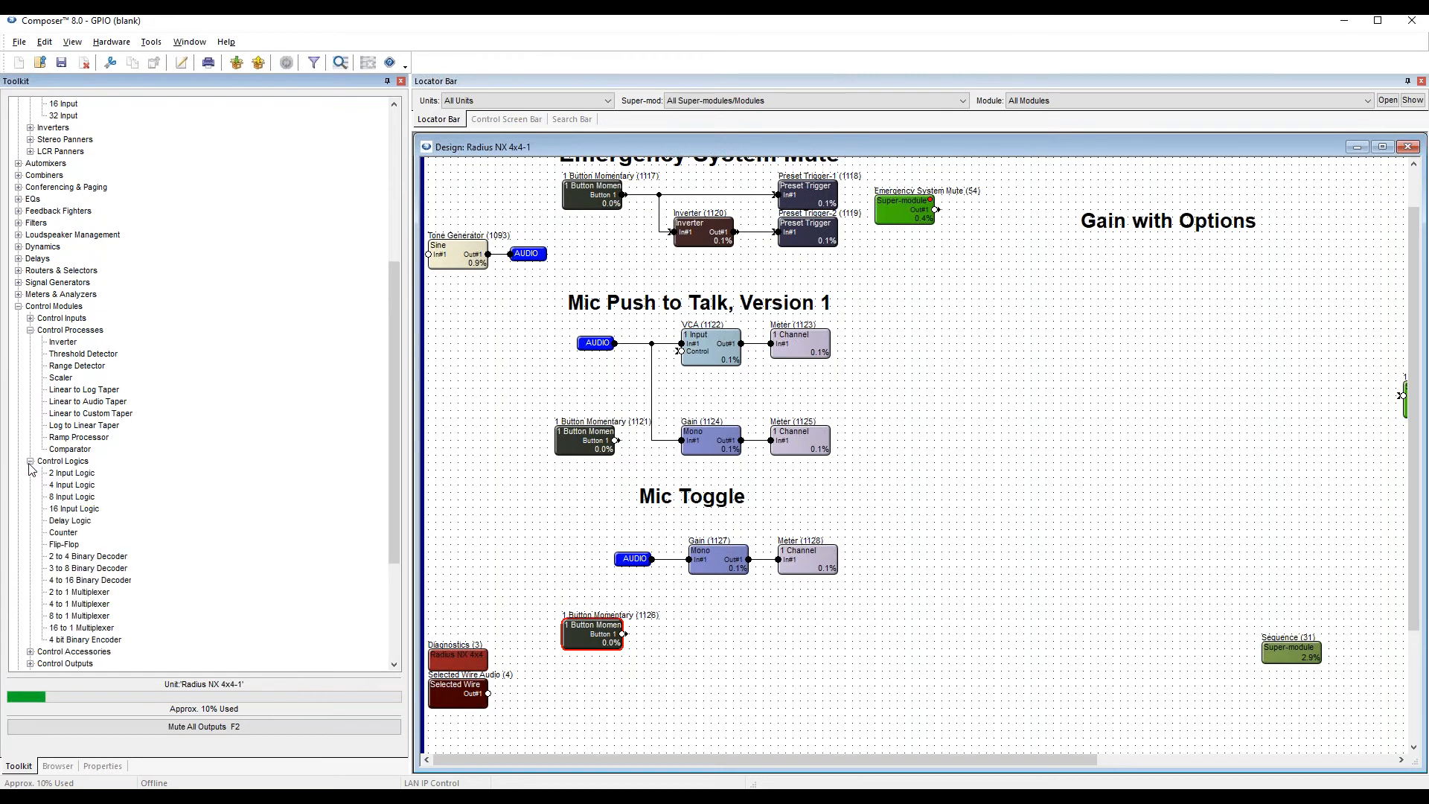
pyautogui.scroll(-1, 87, 411)
pyautogui.click(55, 271)
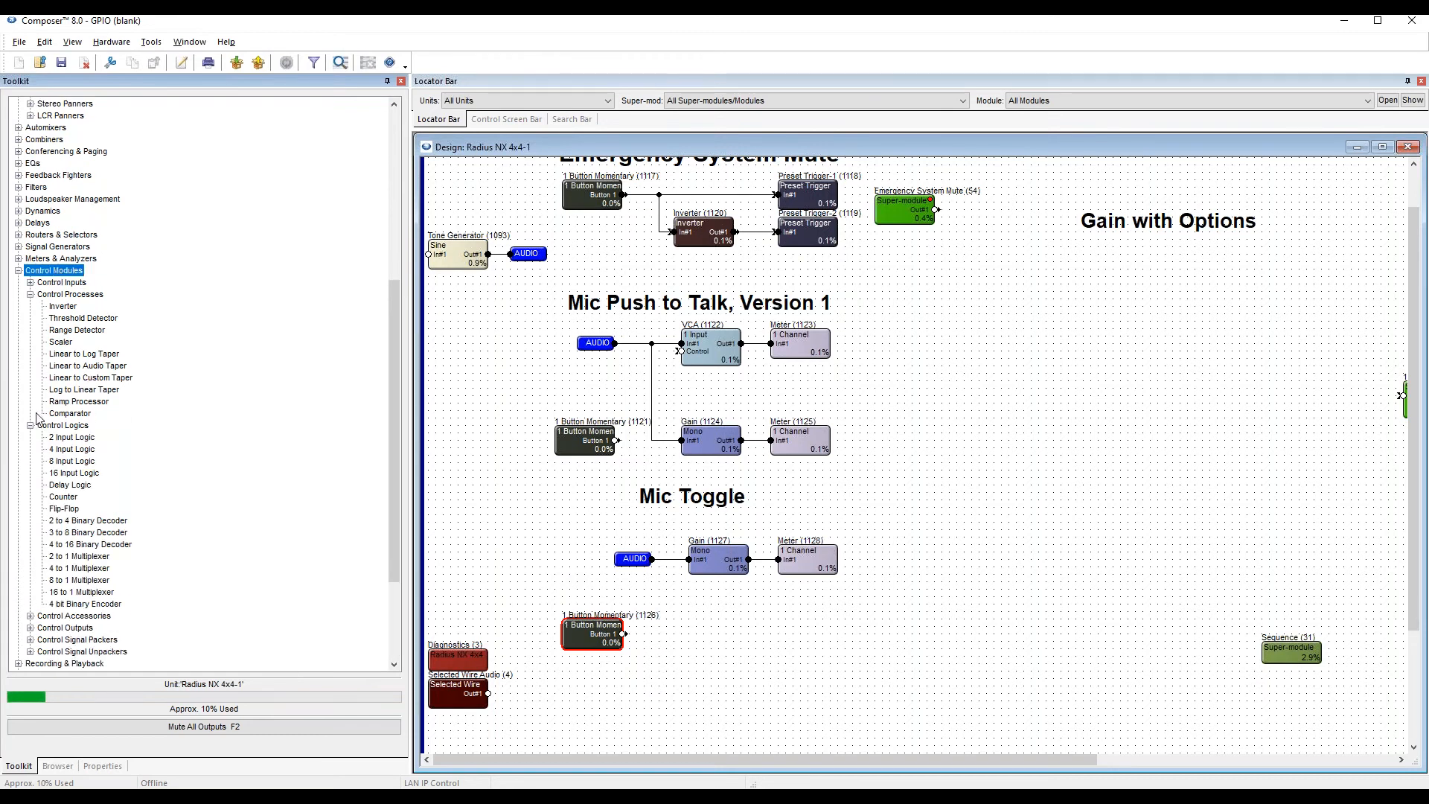
pyautogui.click(72, 465)
pyautogui.click(66, 508)
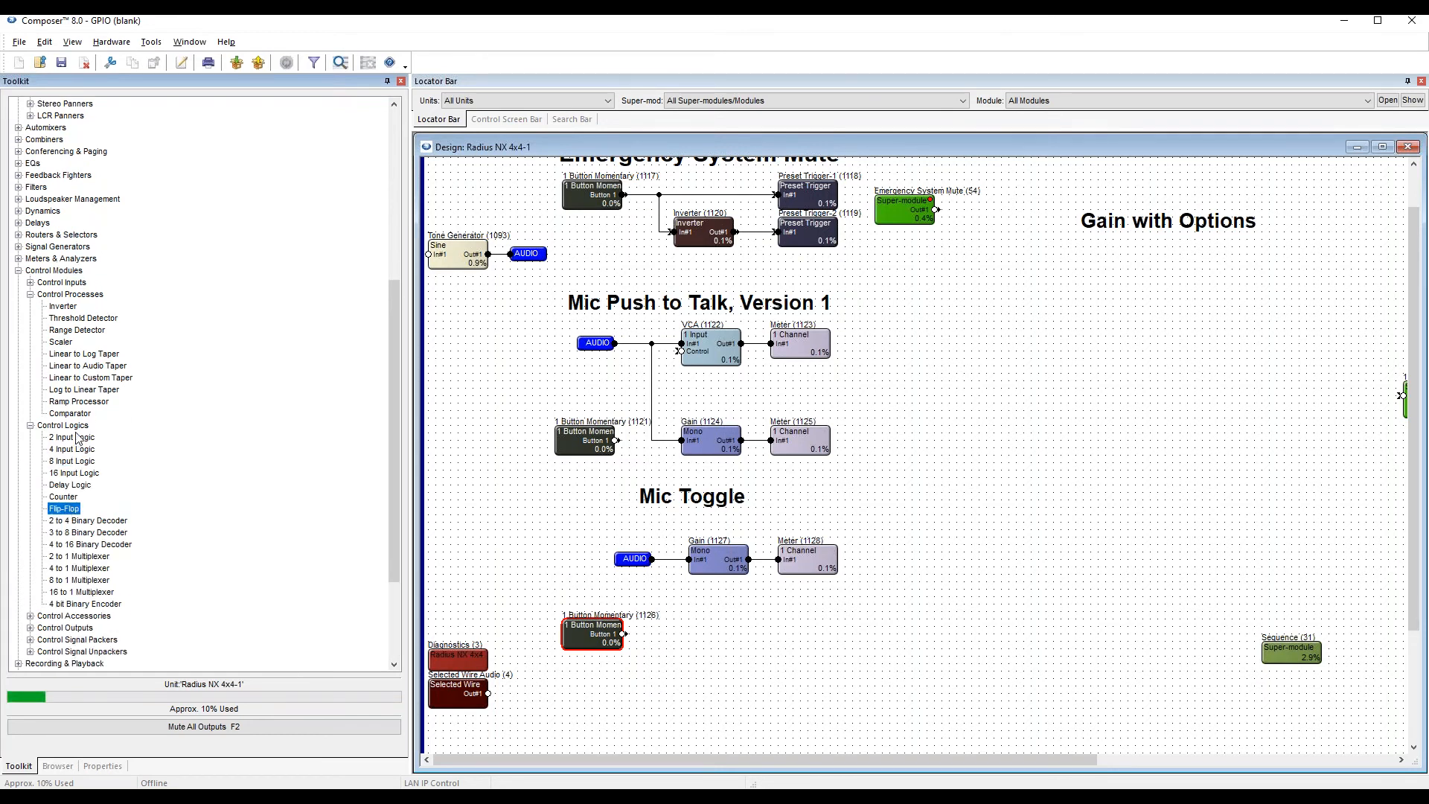
pyautogui.click(673, 631)
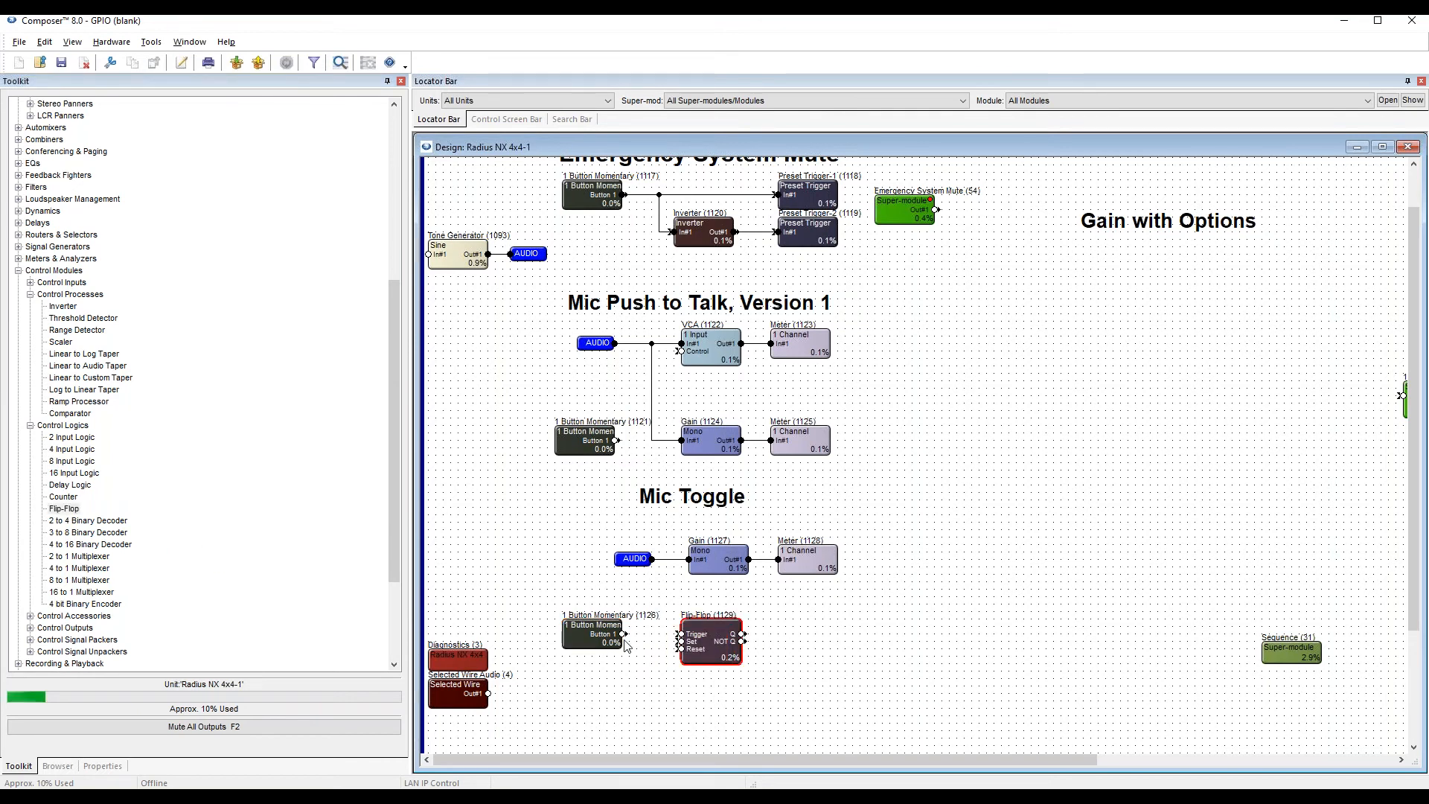
# Wire the Mic Toggle momentary button to the Flip-Flop's Trigger input, open the Gain controls, and push the site file online.
pyautogui.moveTo(624, 633); pyautogui.dragTo(681, 640)
pyautogui.doubleClick(733, 567)
pyautogui.moveTo(620, 295); pyautogui.dragTo(974, 267)
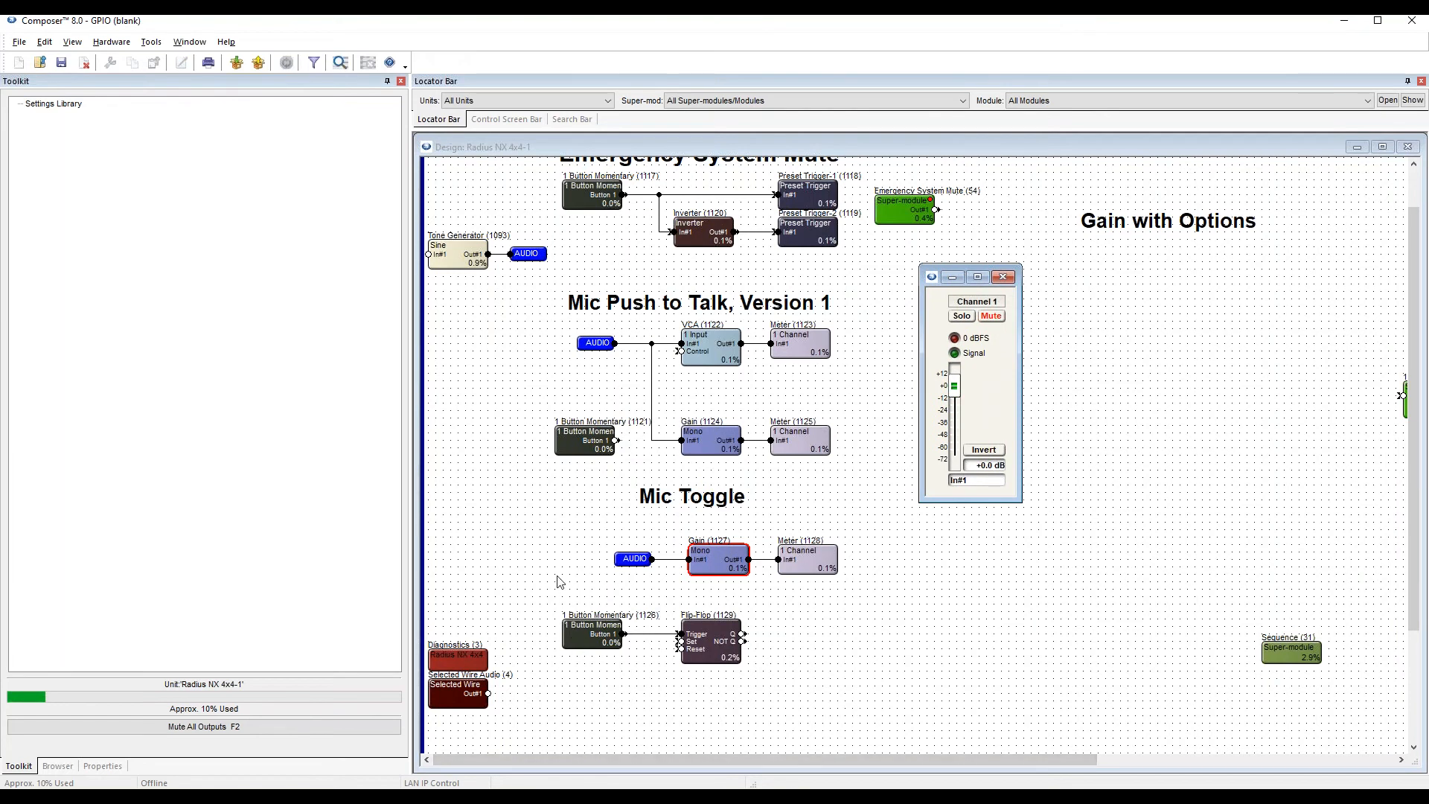
pyautogui.press('F5')
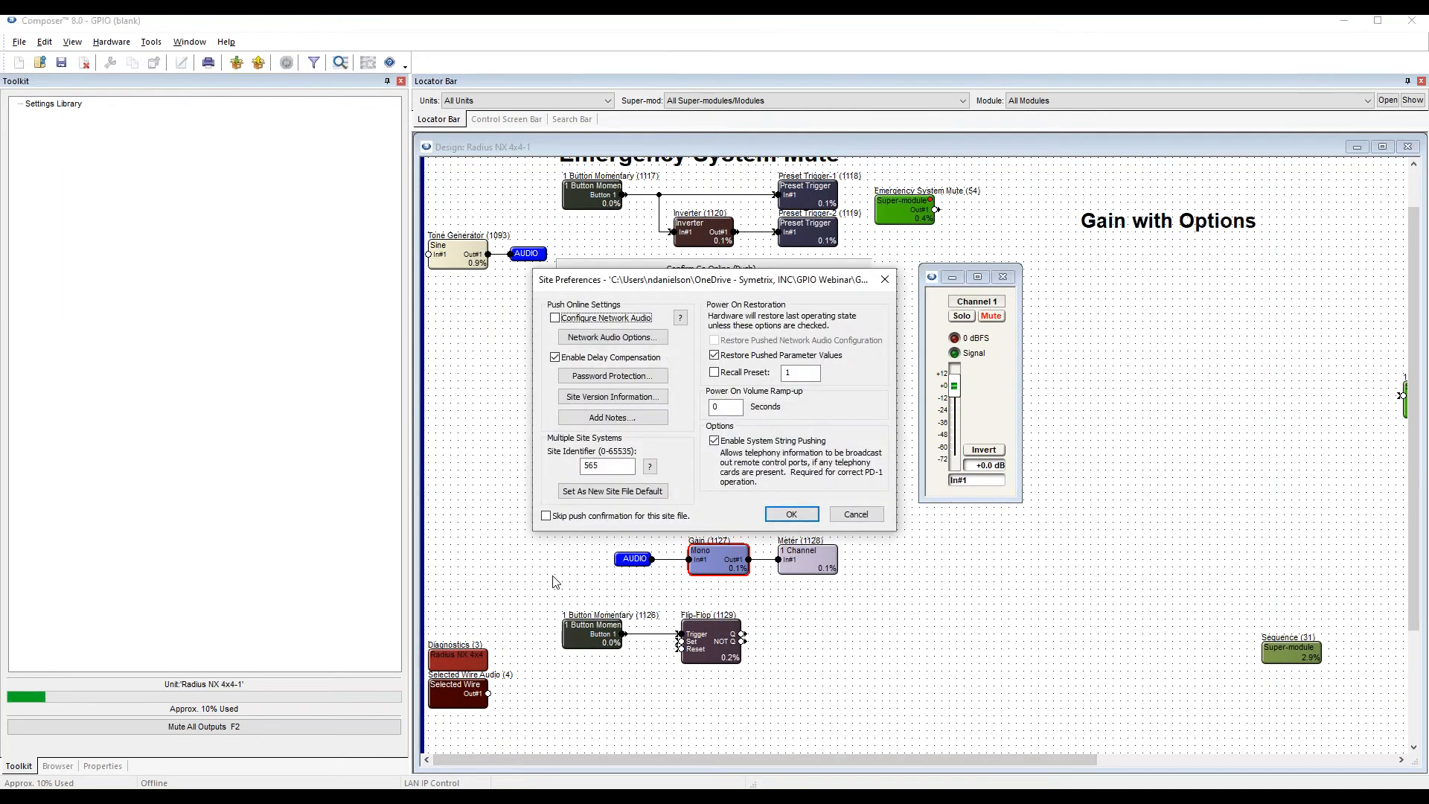
pyautogui.press('Return')
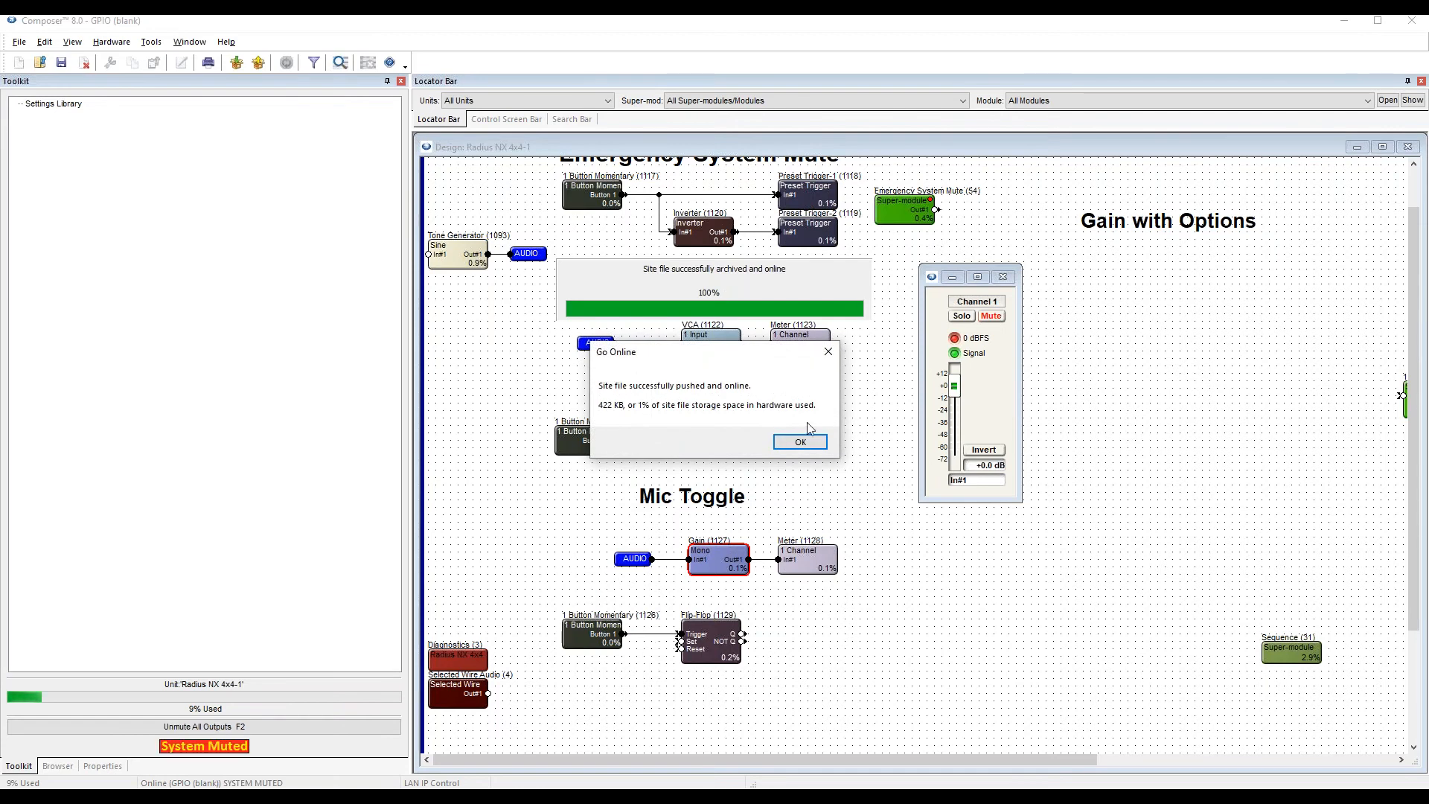
pyautogui.click(723, 441)
# Open the Flip-Flop and Mic Toggle button controls side by side to examine the Trigger and Q outputs, closing the Gain controls.
pyautogui.doubleClick(710, 644)
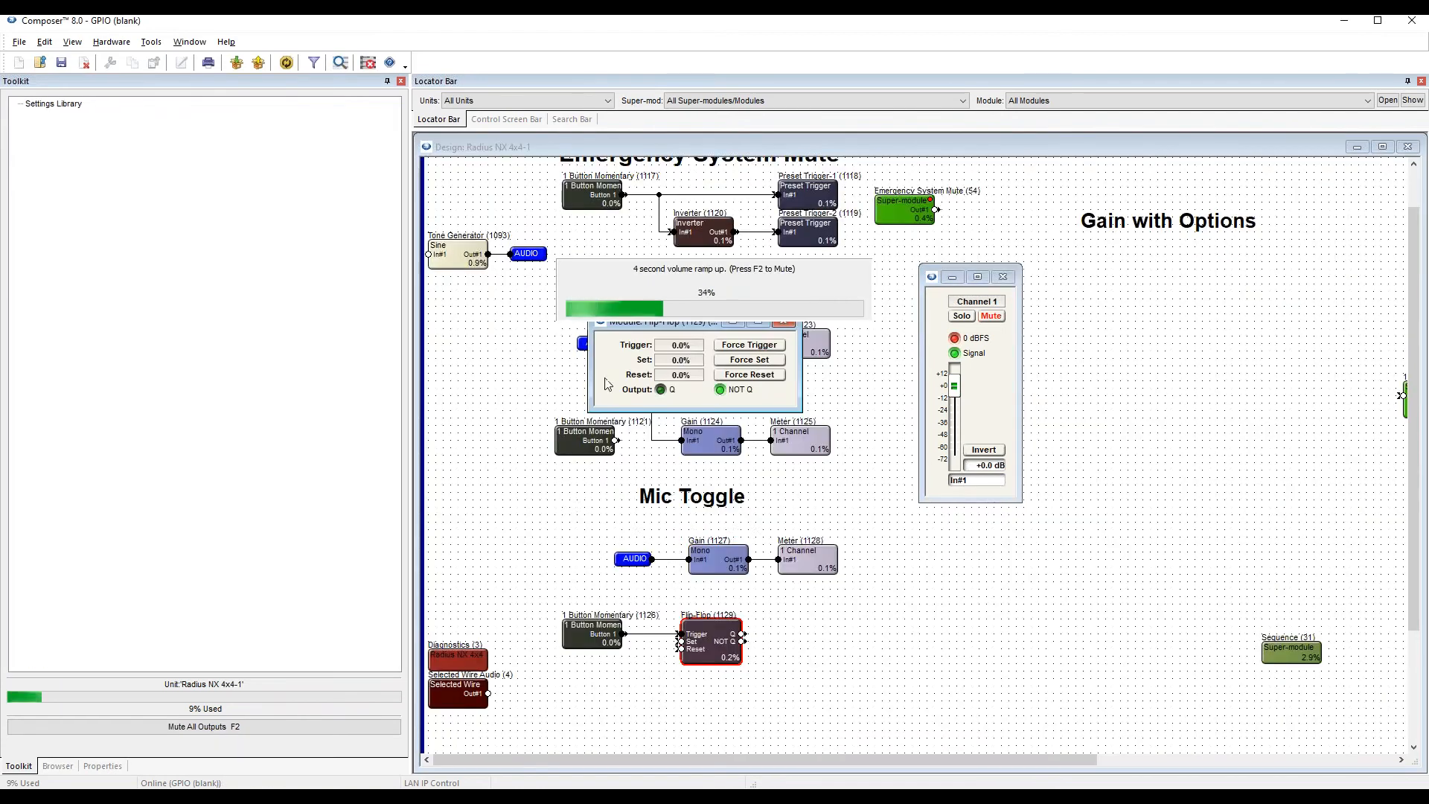
pyautogui.moveTo(747, 400); pyautogui.dragTo(926, 505)
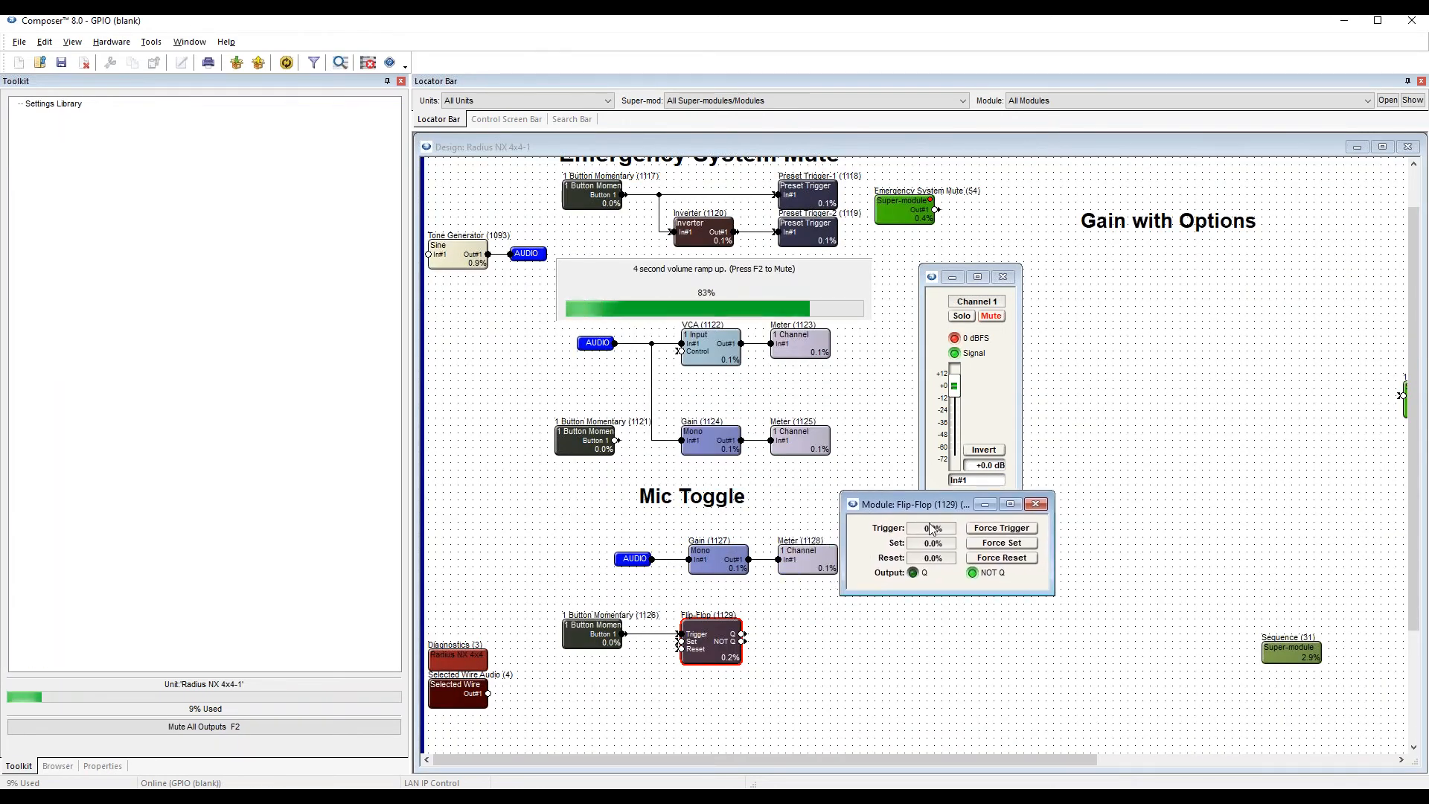
pyautogui.doubleClick(581, 632)
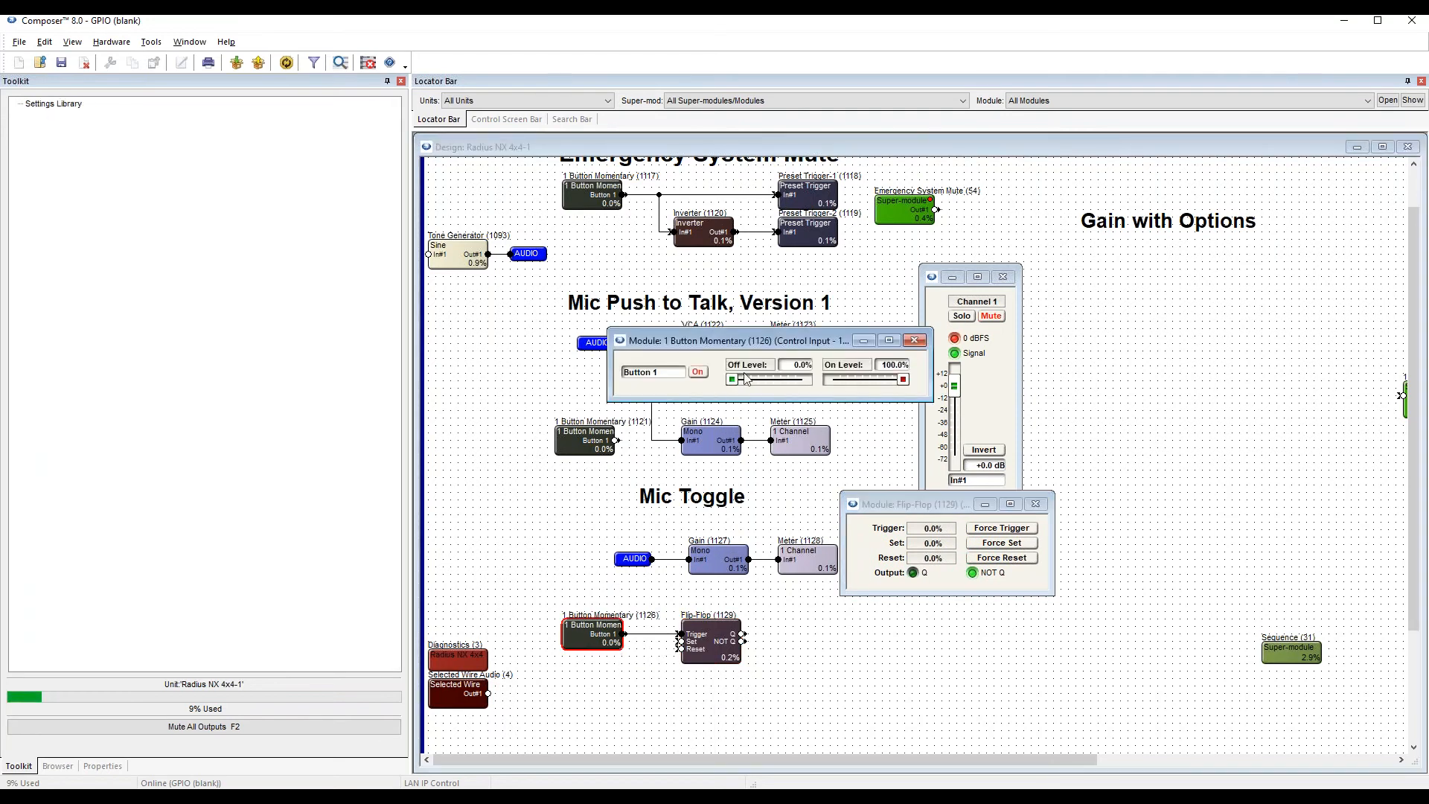
pyautogui.moveTo(783, 343); pyautogui.dragTo(687, 505)
pyautogui.click(1003, 278)
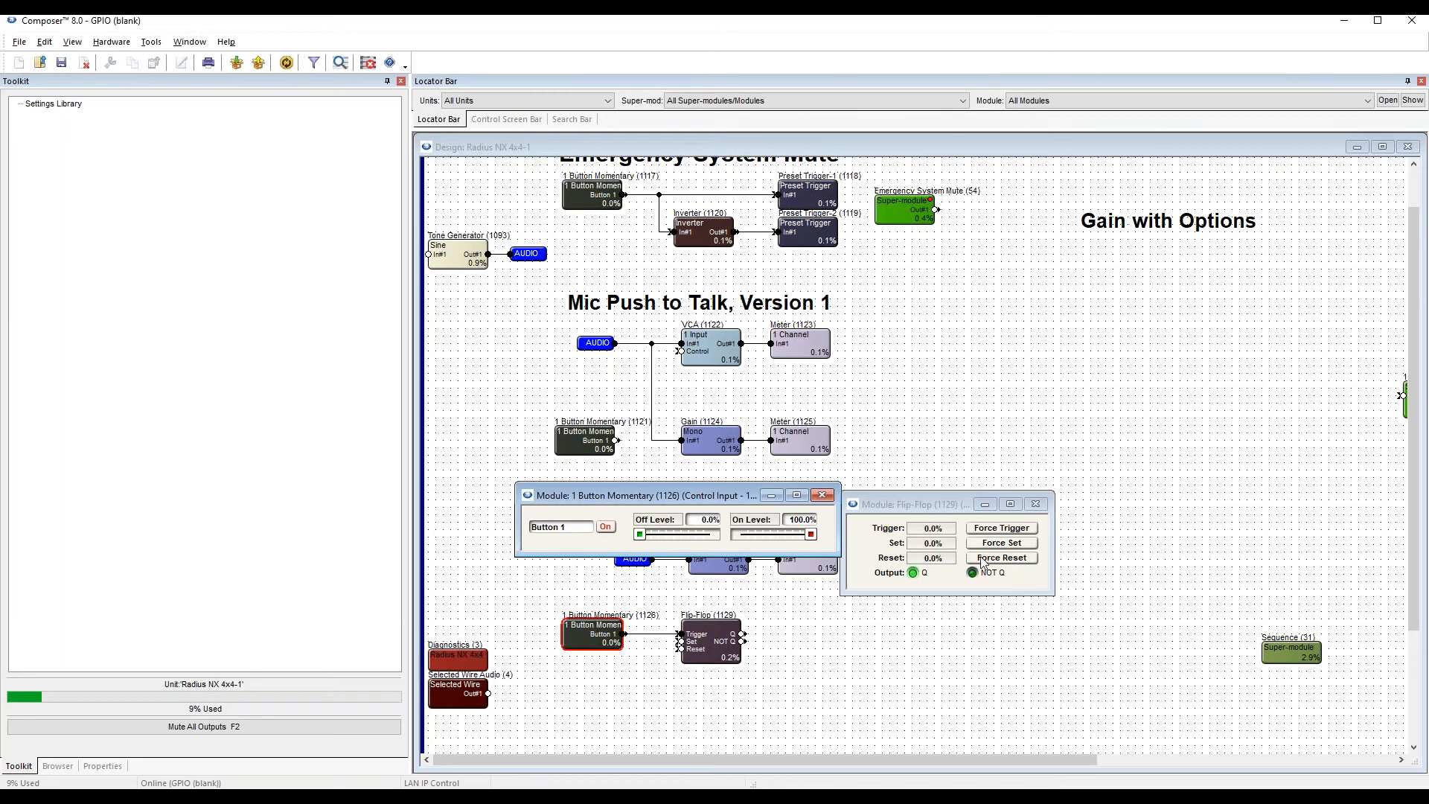
# Assign the Mic Toggle Gain's Mute button to the Flip-Flop's NOT Q control signal as its remote control.
pyautogui.moveTo(700, 494); pyautogui.dragTo(680, 452)
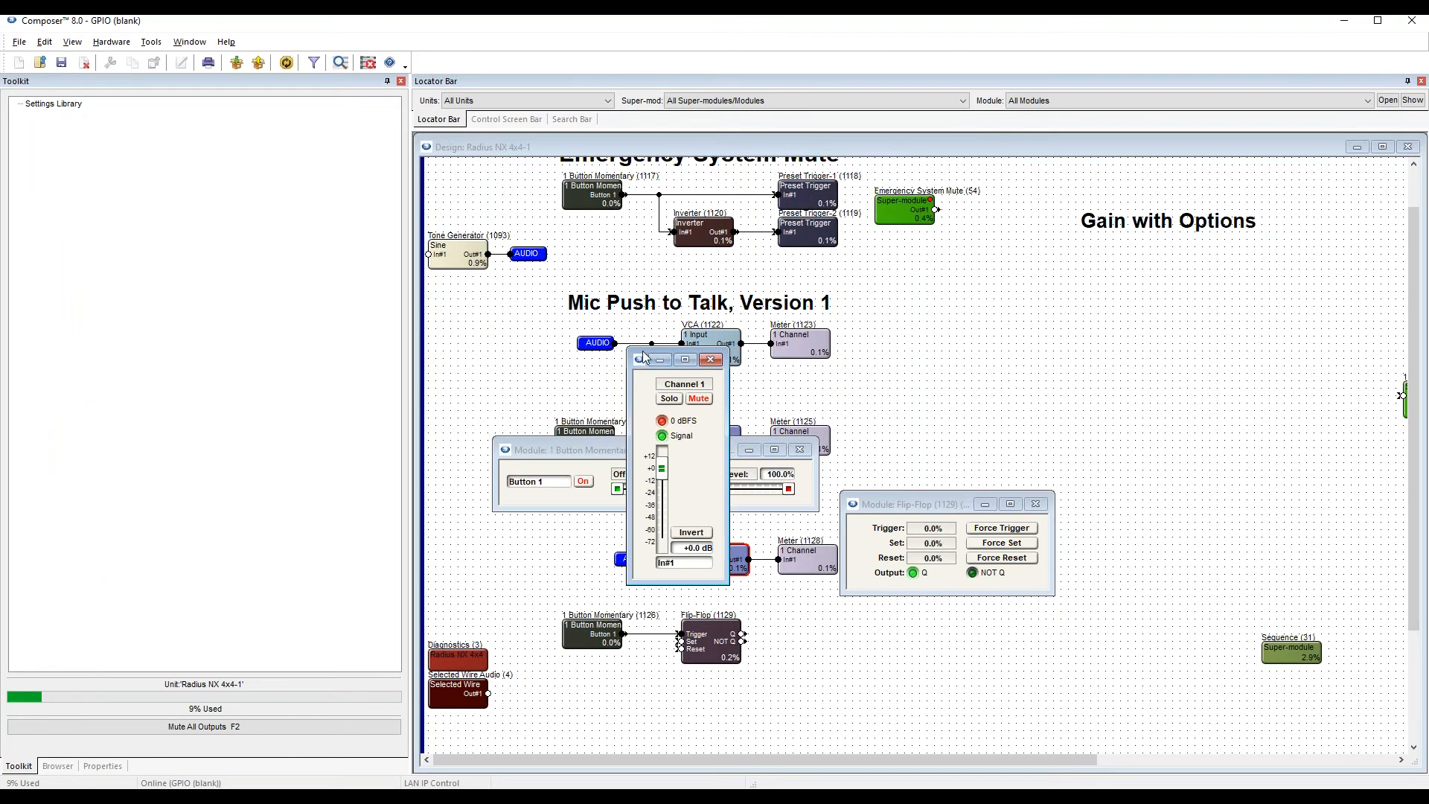
pyautogui.moveTo(655, 350); pyautogui.dragTo(918, 241)
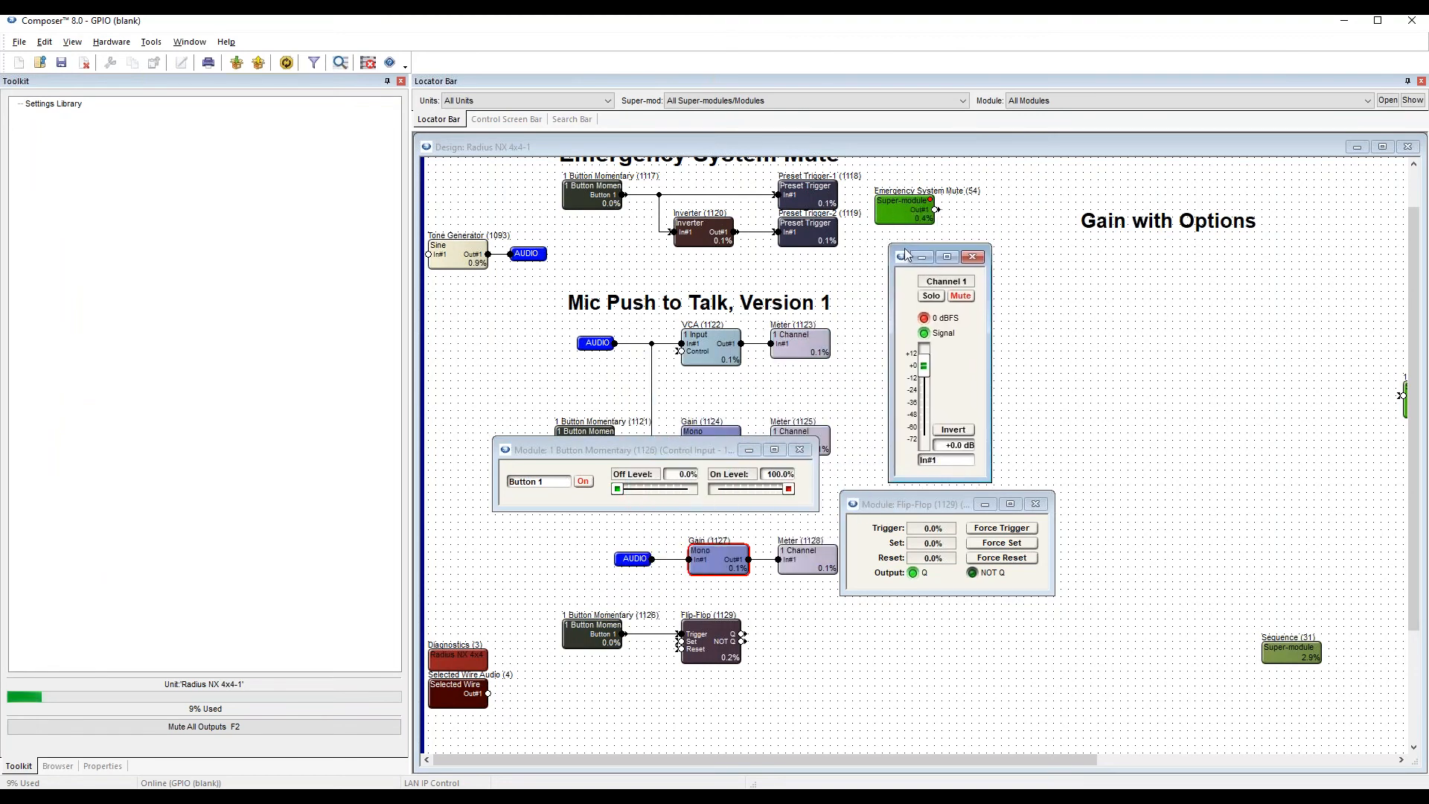
pyautogui.rightClick(961, 299)
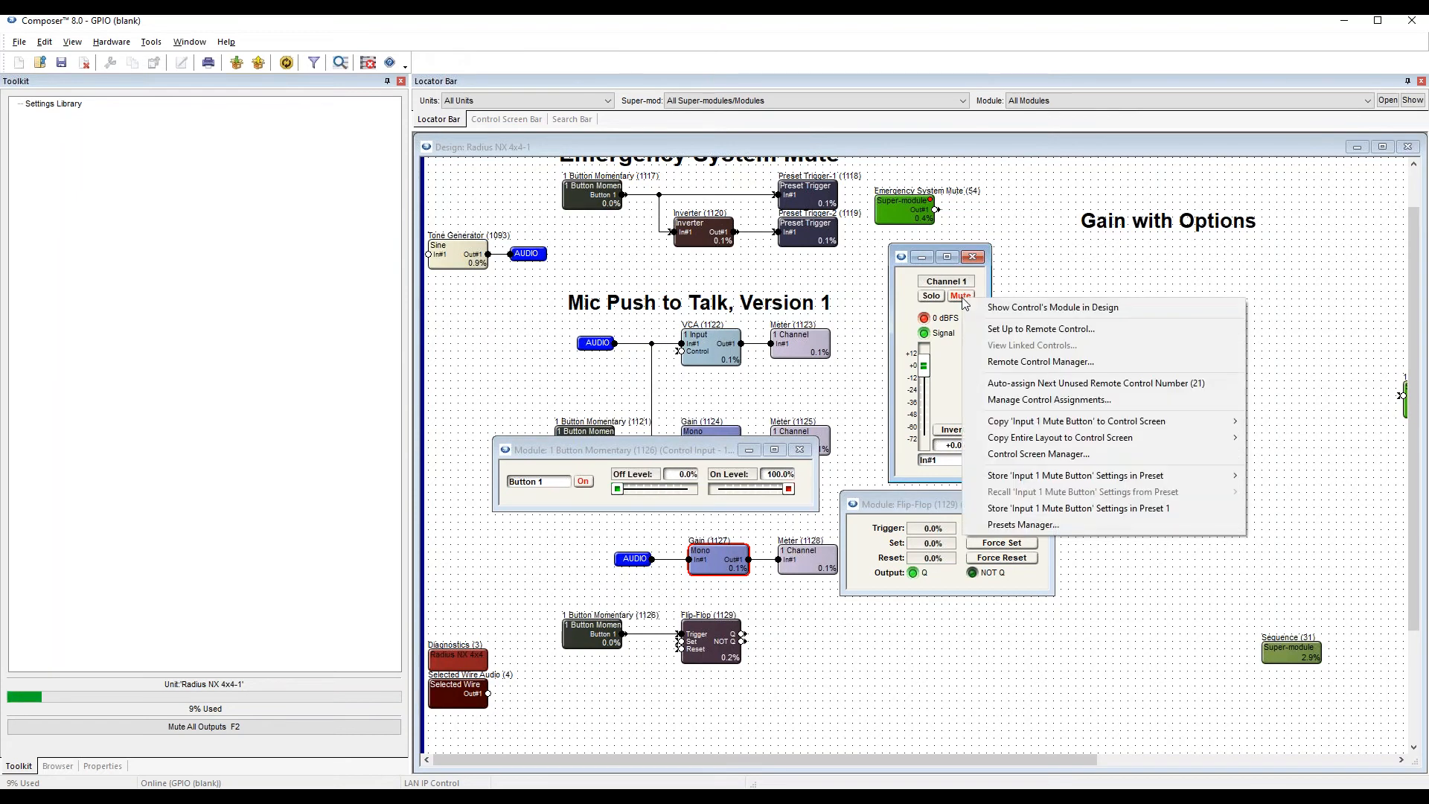
pyautogui.click(1043, 329)
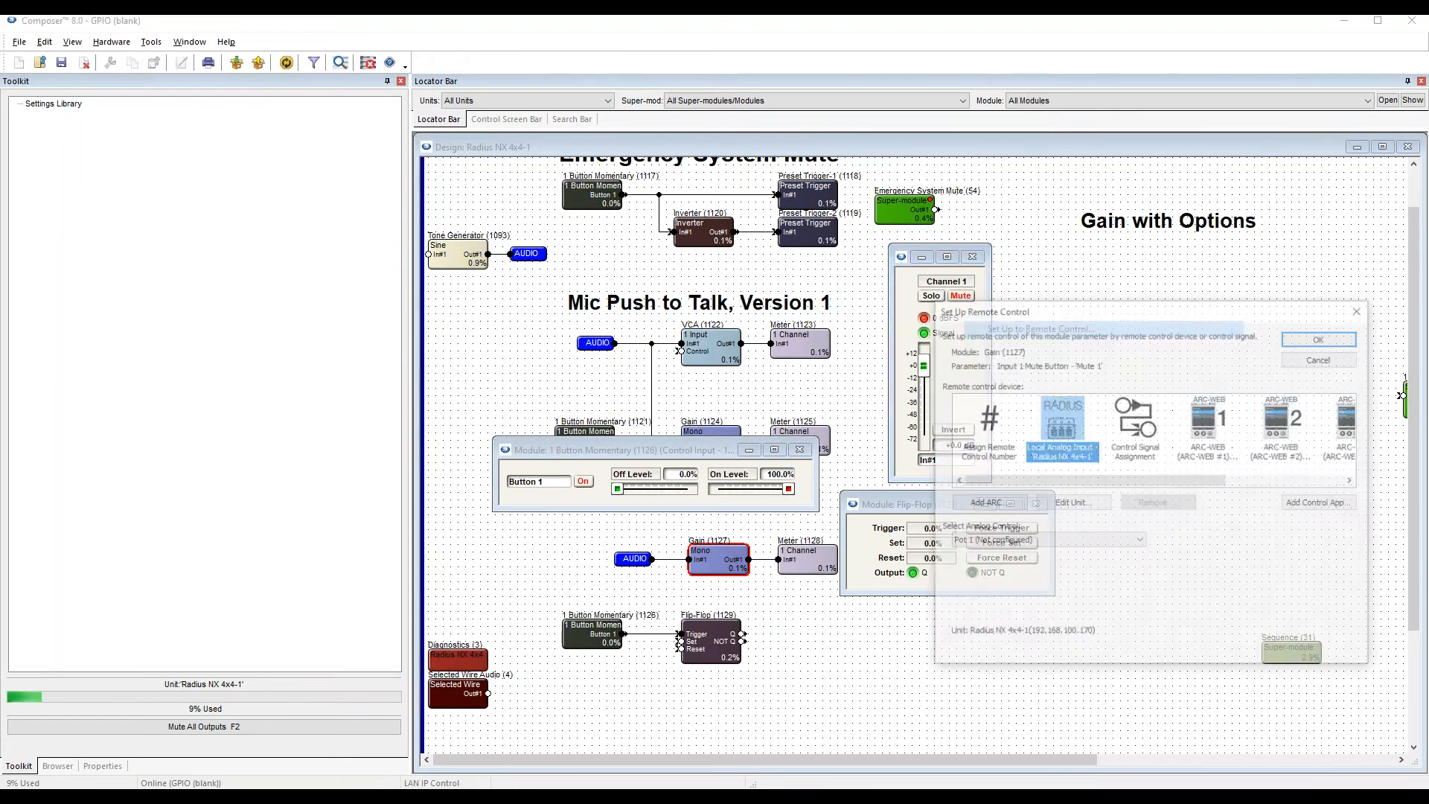
pyautogui.click(1144, 415)
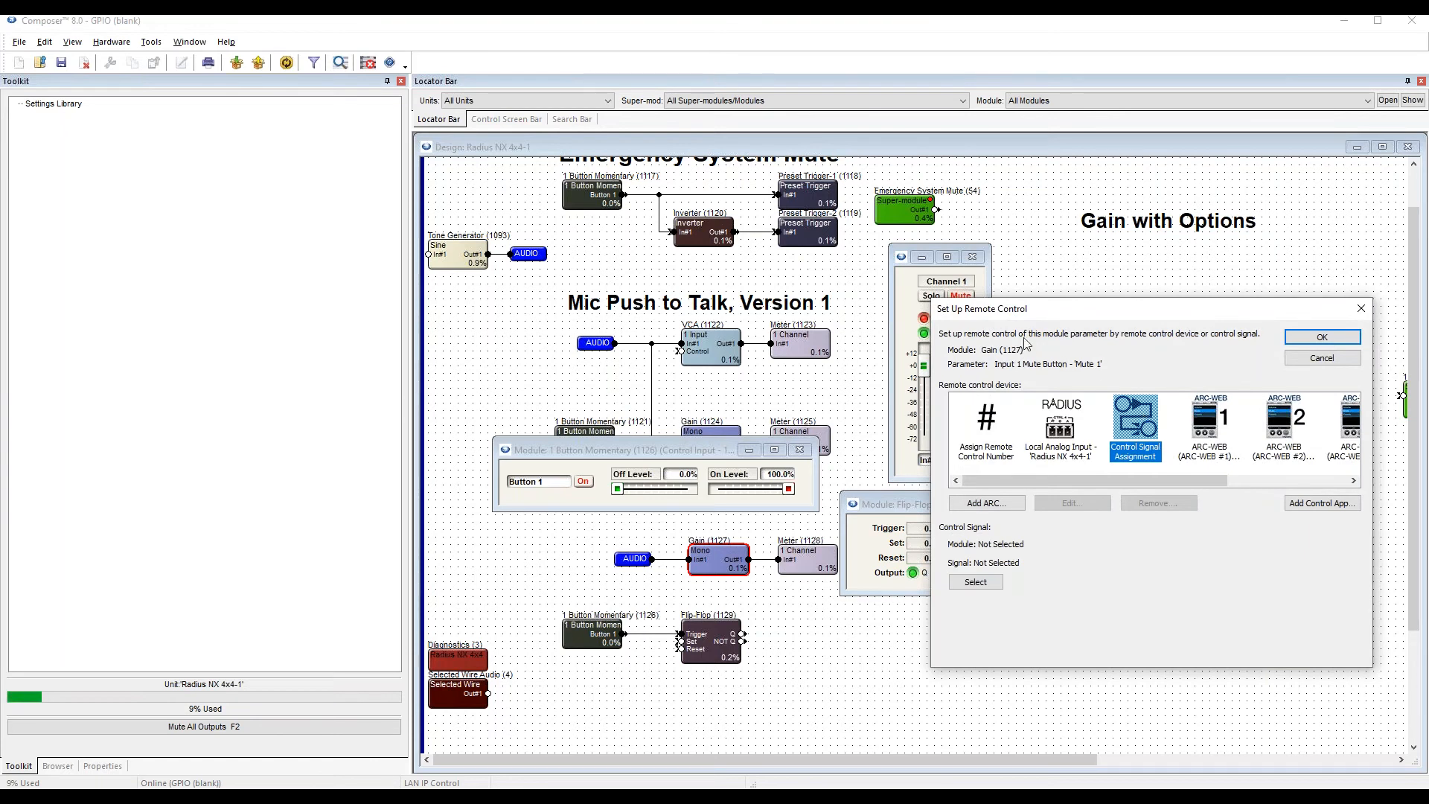
pyautogui.click(983, 586)
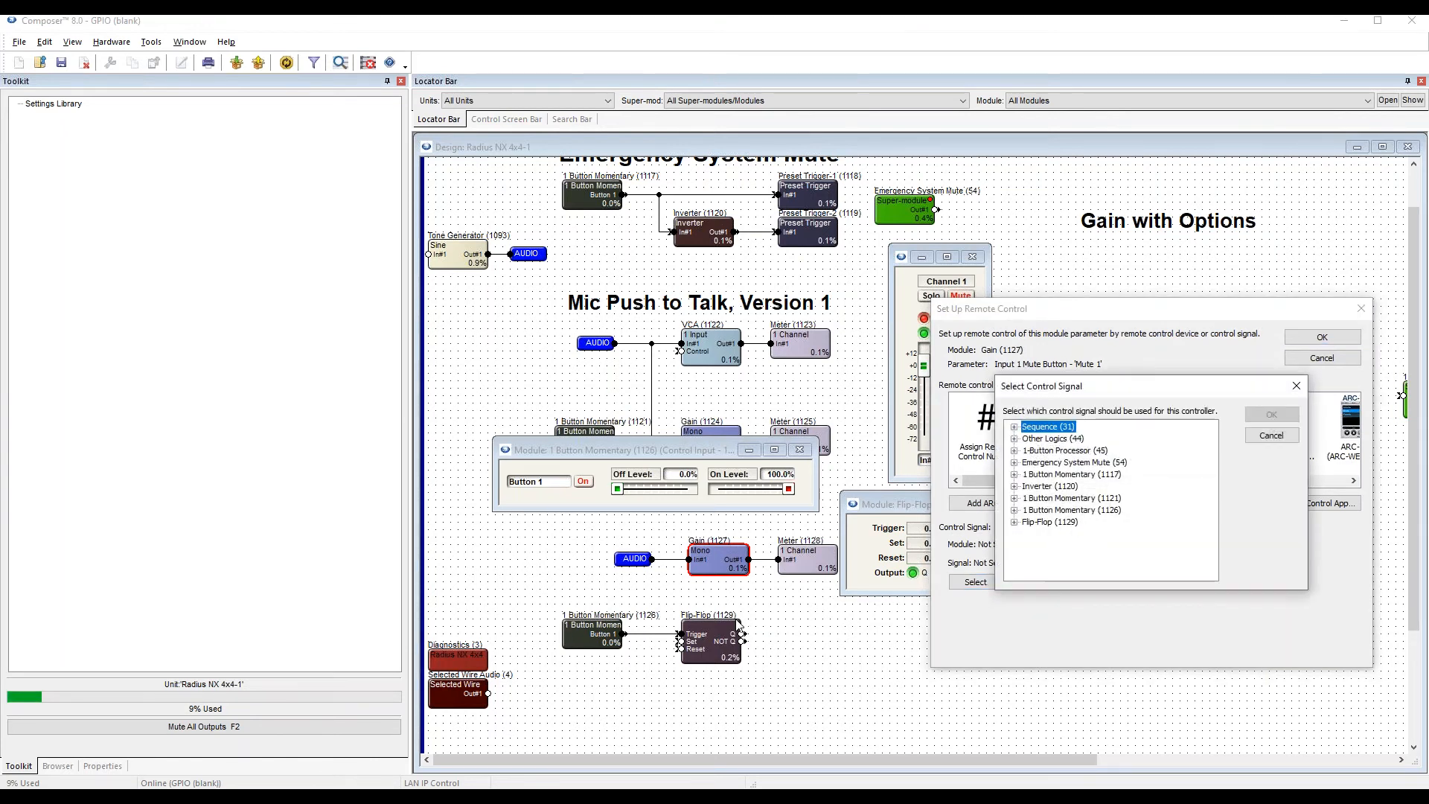
pyautogui.click(1063, 524)
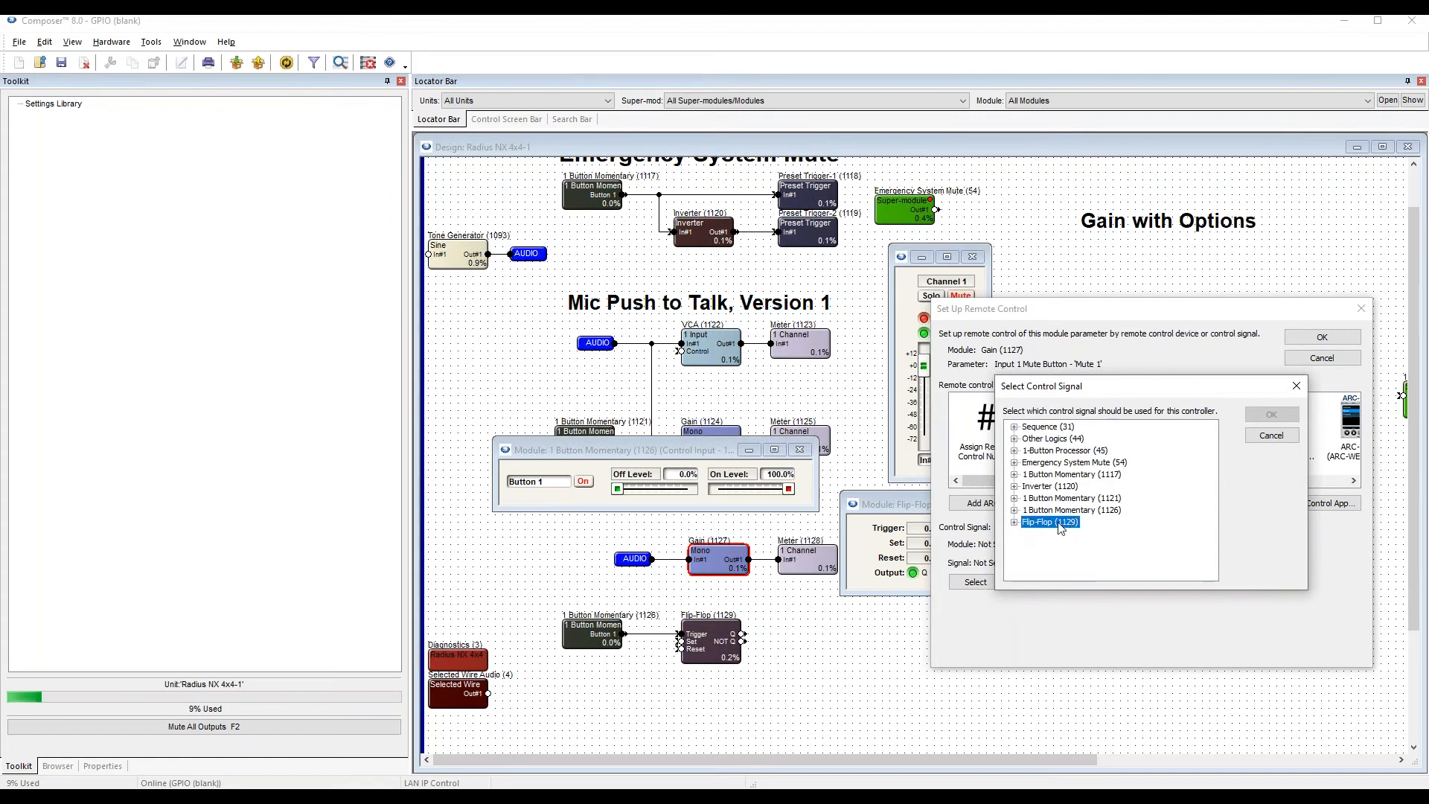
pyautogui.click(1013, 522)
pyautogui.click(1047, 547)
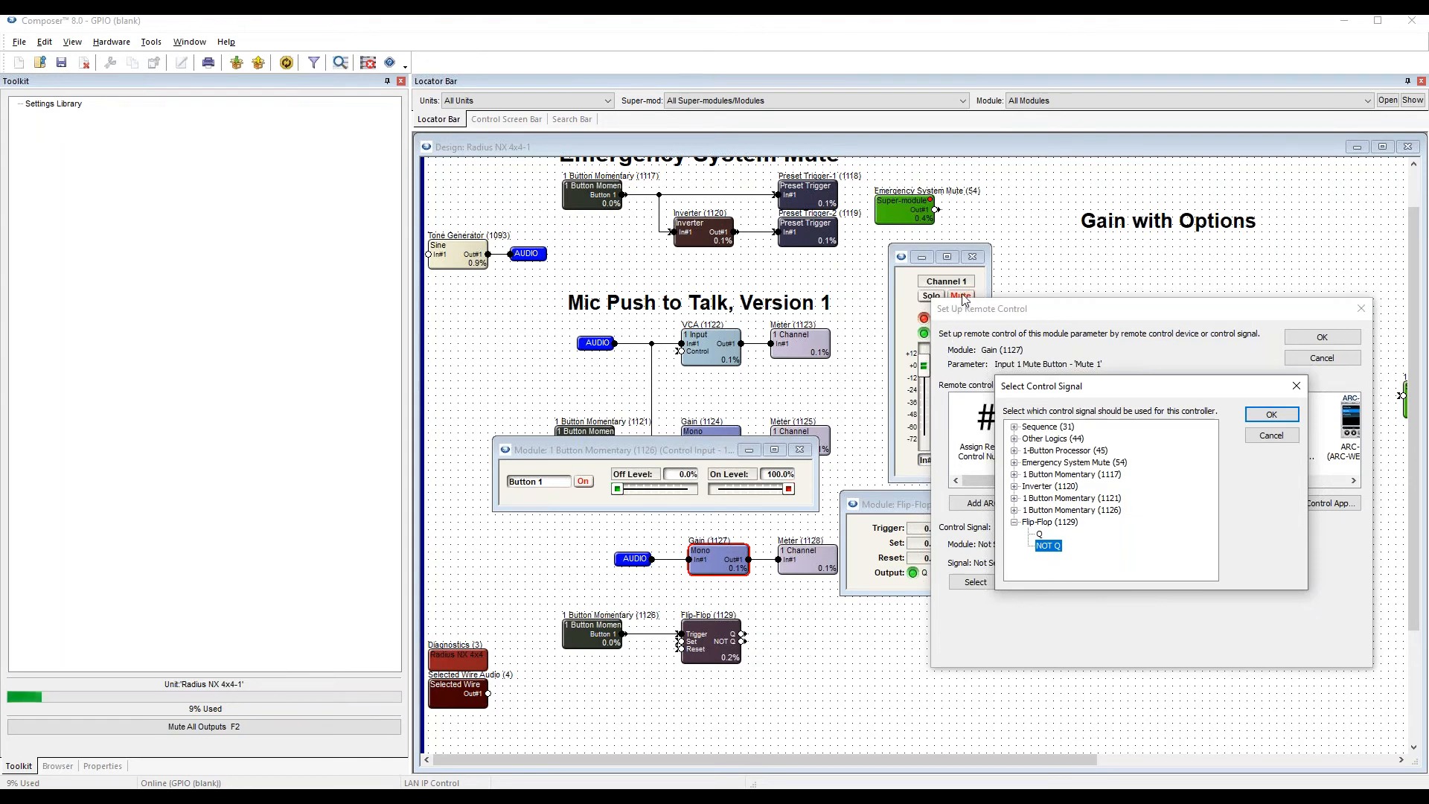
pyautogui.click(1286, 420)
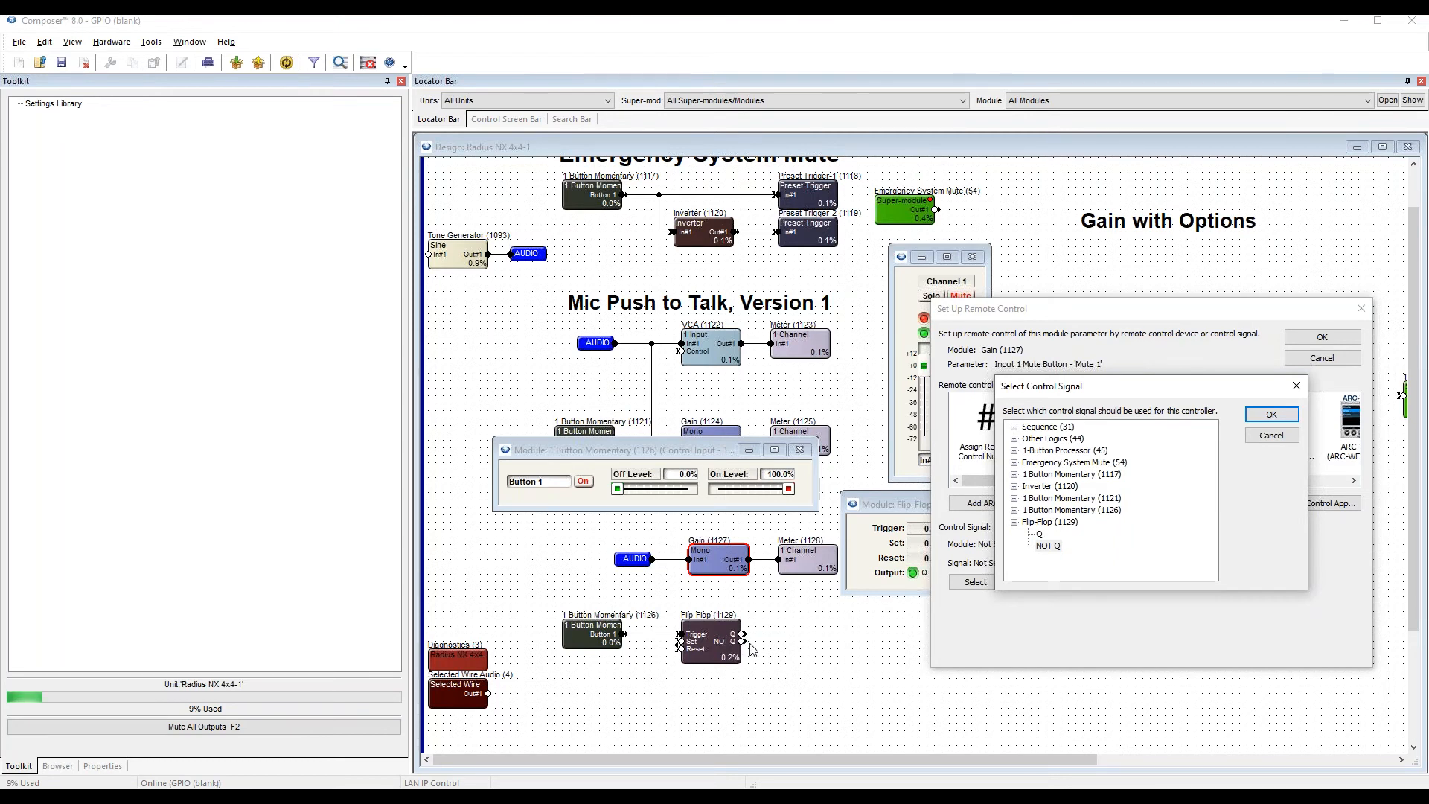
pyautogui.click(1272, 414)
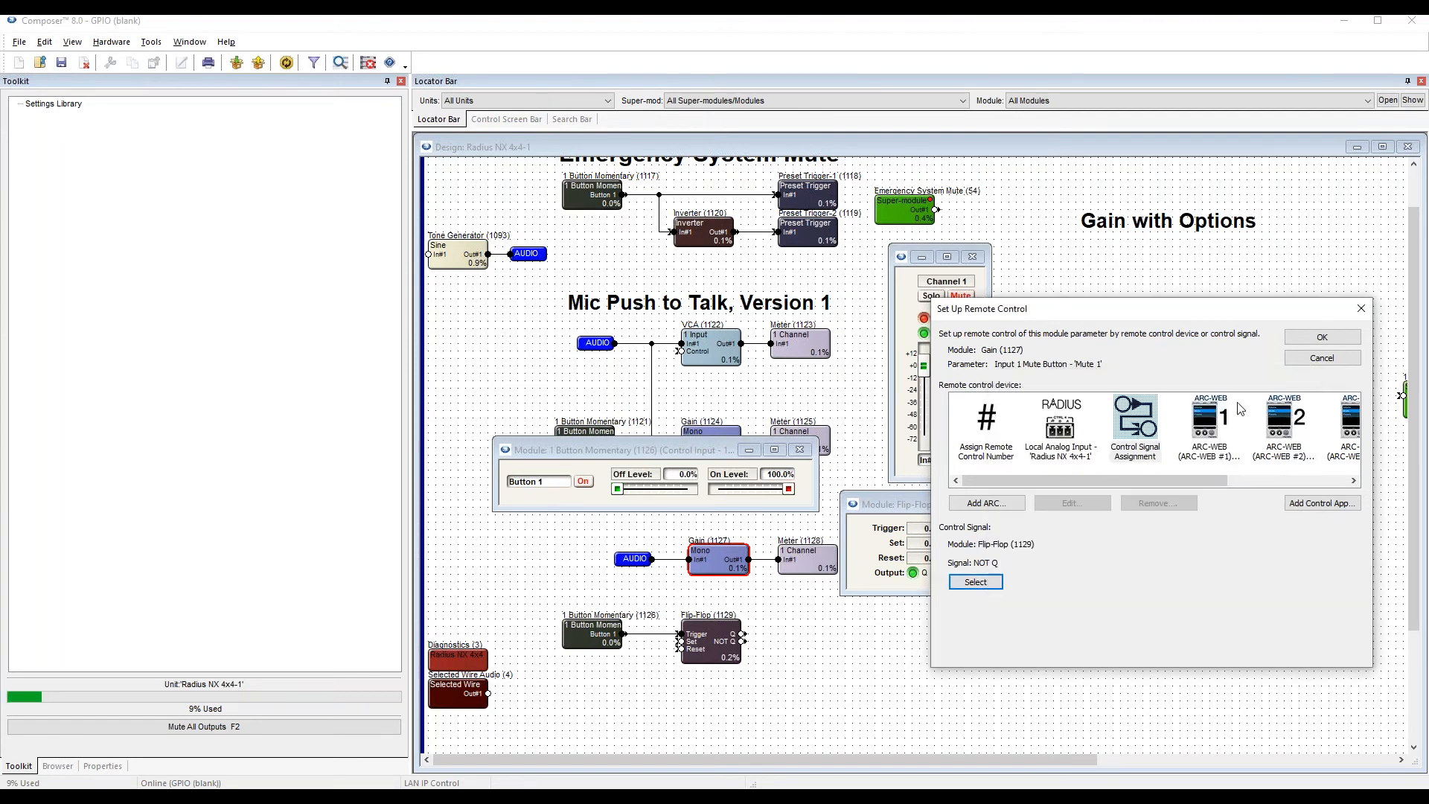
pyautogui.click(1321, 343)
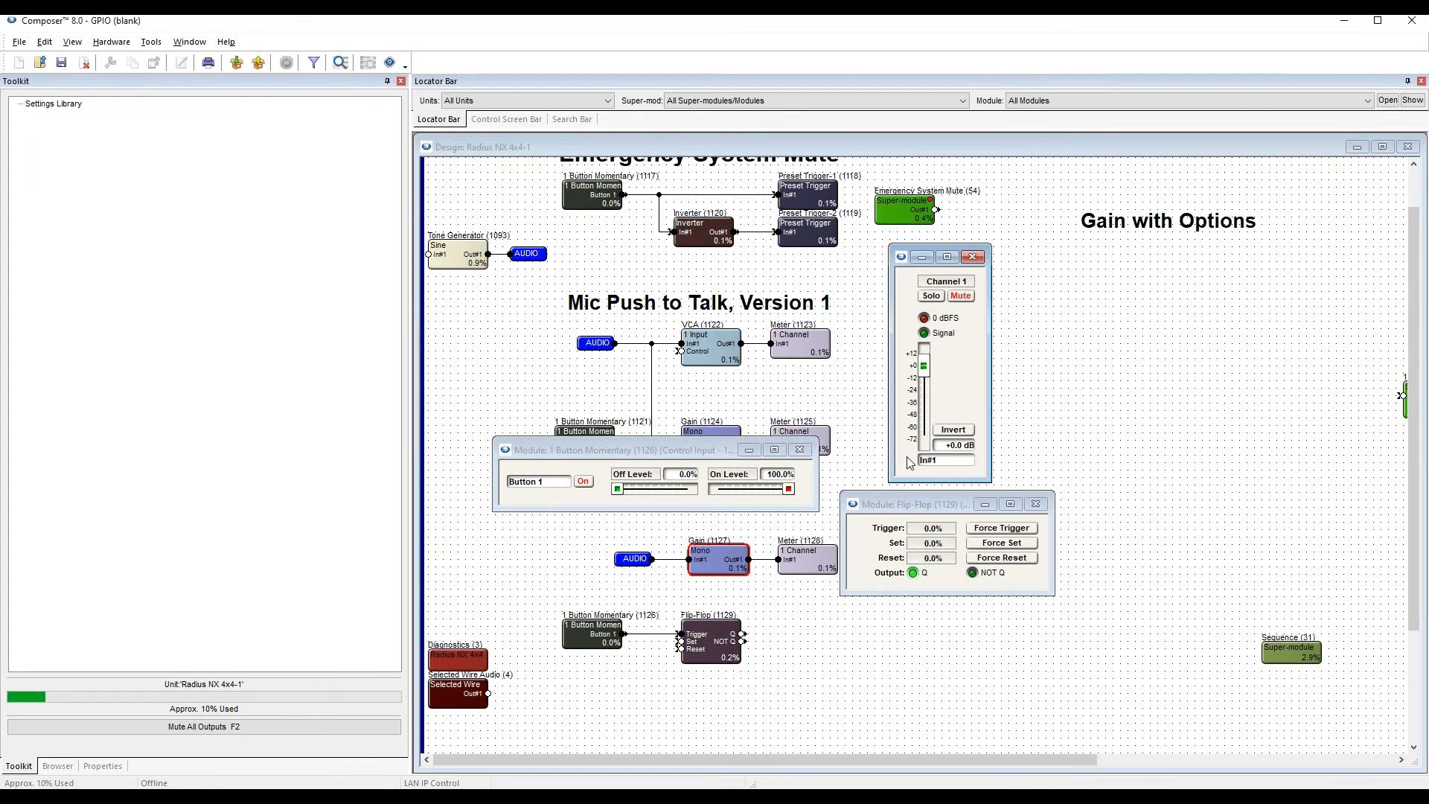
# Push the site file with the new mute assignment online to the hardware.
pyautogui.press('F5')
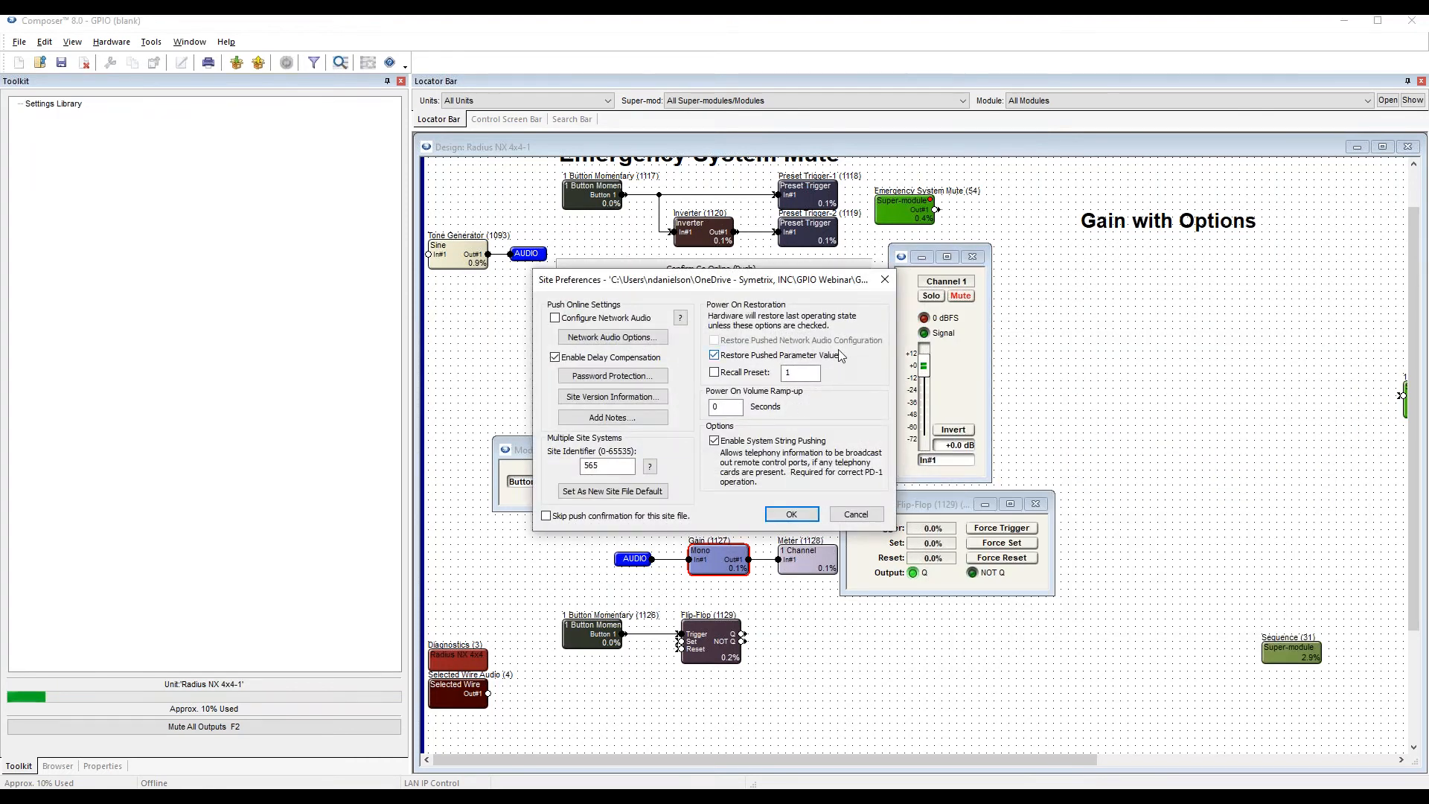
pyautogui.press('Return')
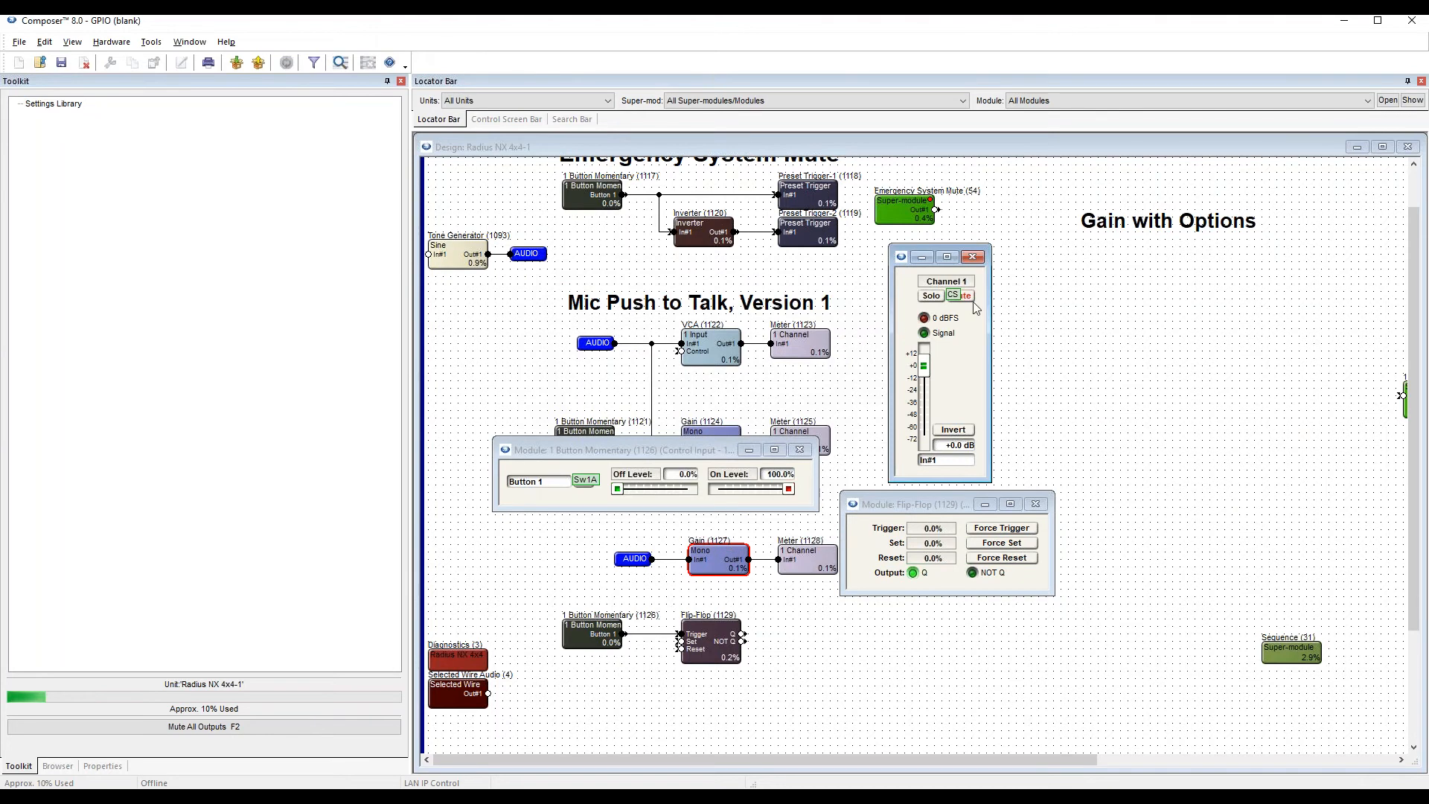
pyautogui.press('F5')
pyautogui.press('Return')
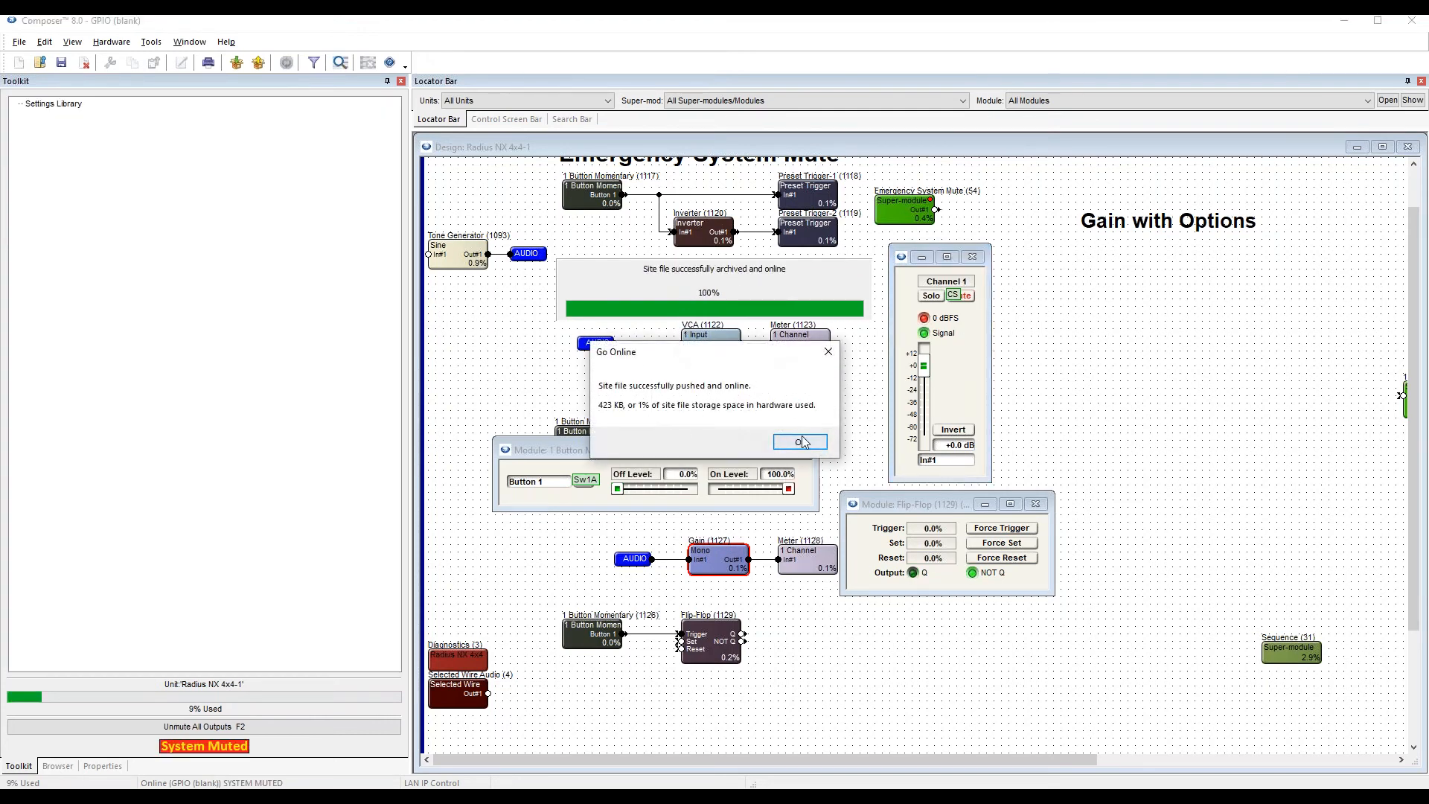
pyautogui.click(799, 437)
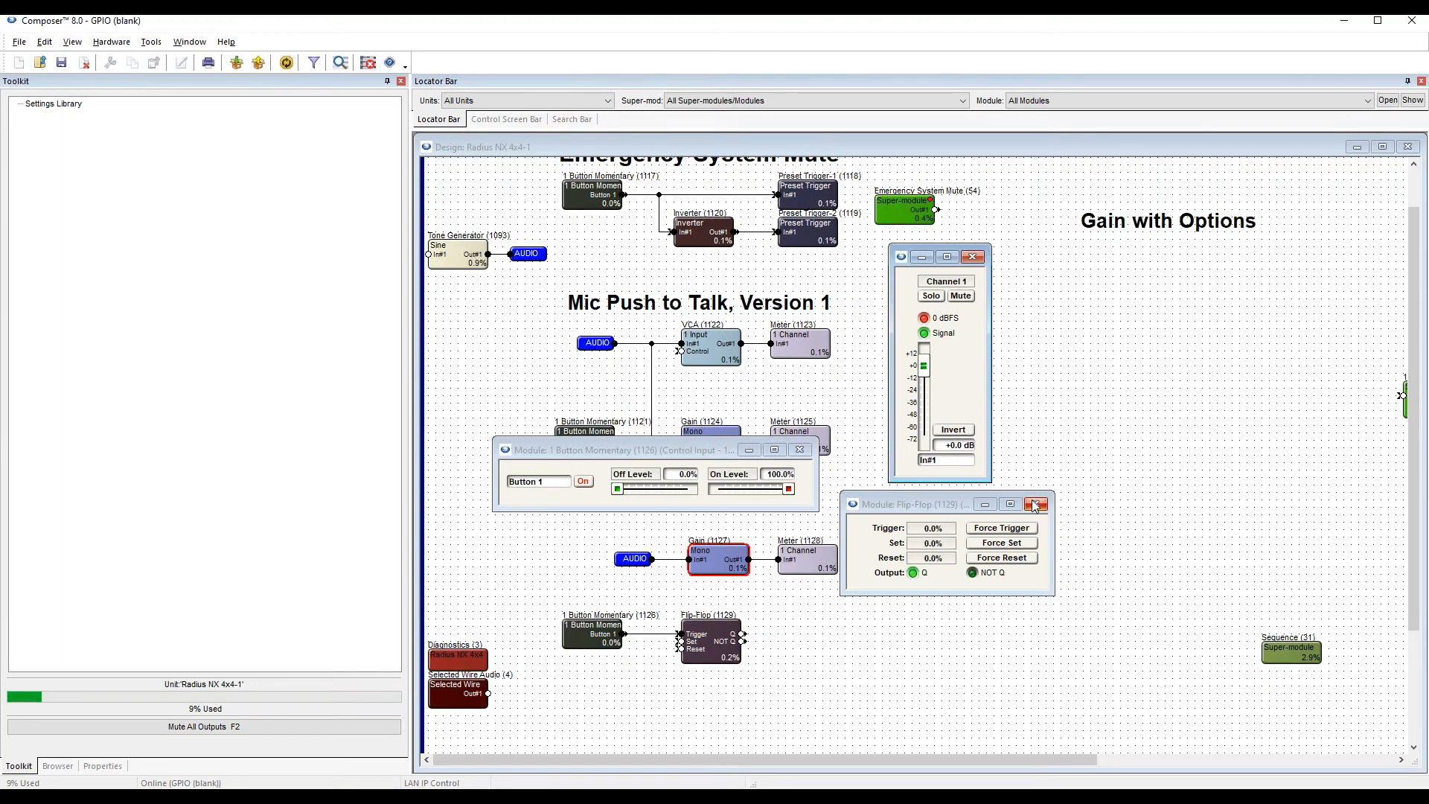
# Close the open controls of the Flip-Flop, the momentary button and the Mic Toggle Gain.
pyautogui.click(1037, 505)
pyautogui.click(806, 450)
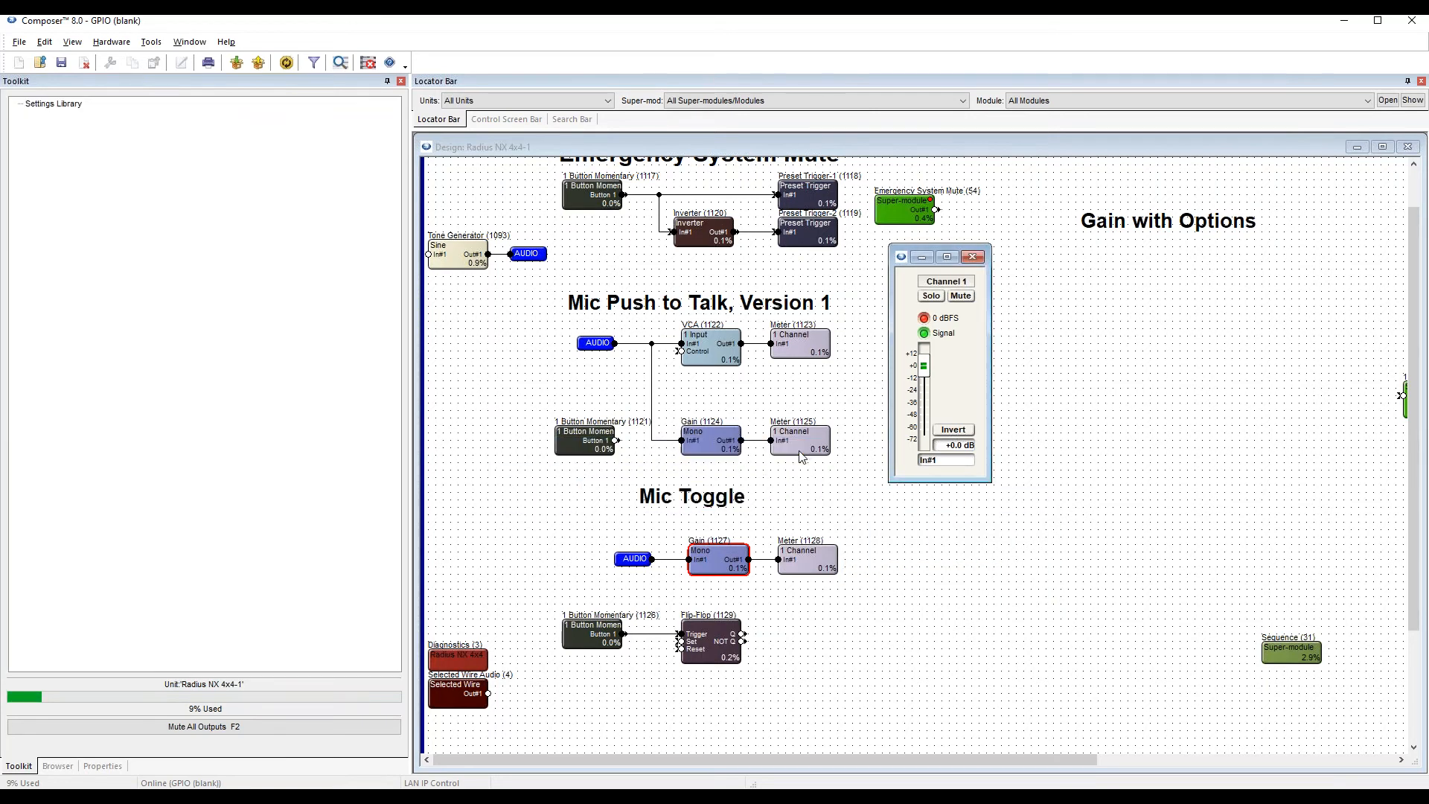
pyautogui.click(971, 258)
pyautogui.click(826, 677)
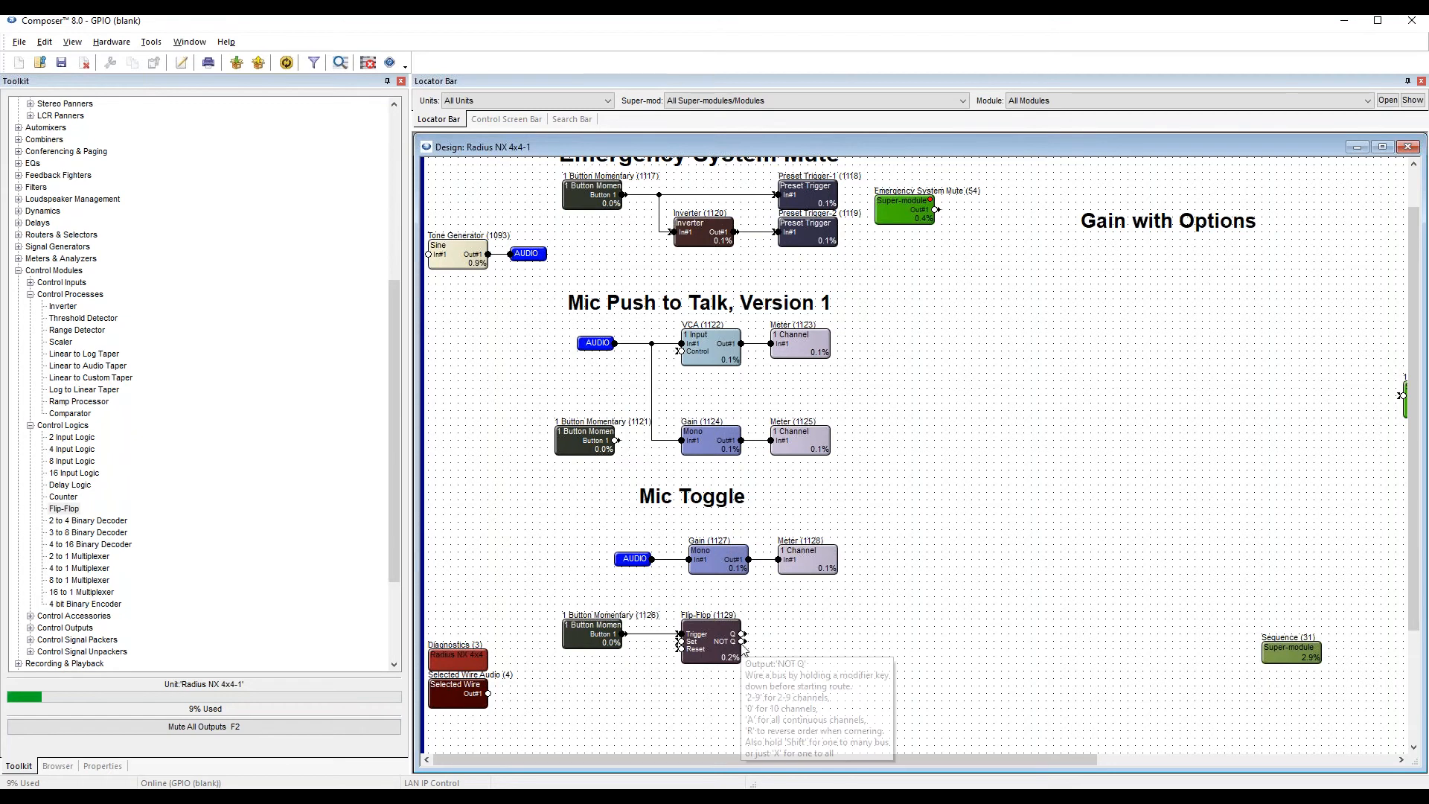
# Draw a short open-ended wire from the Flip-Flop's NOT Q output.
pyautogui.moveTo(742, 641); pyautogui.dragTo(777, 641)
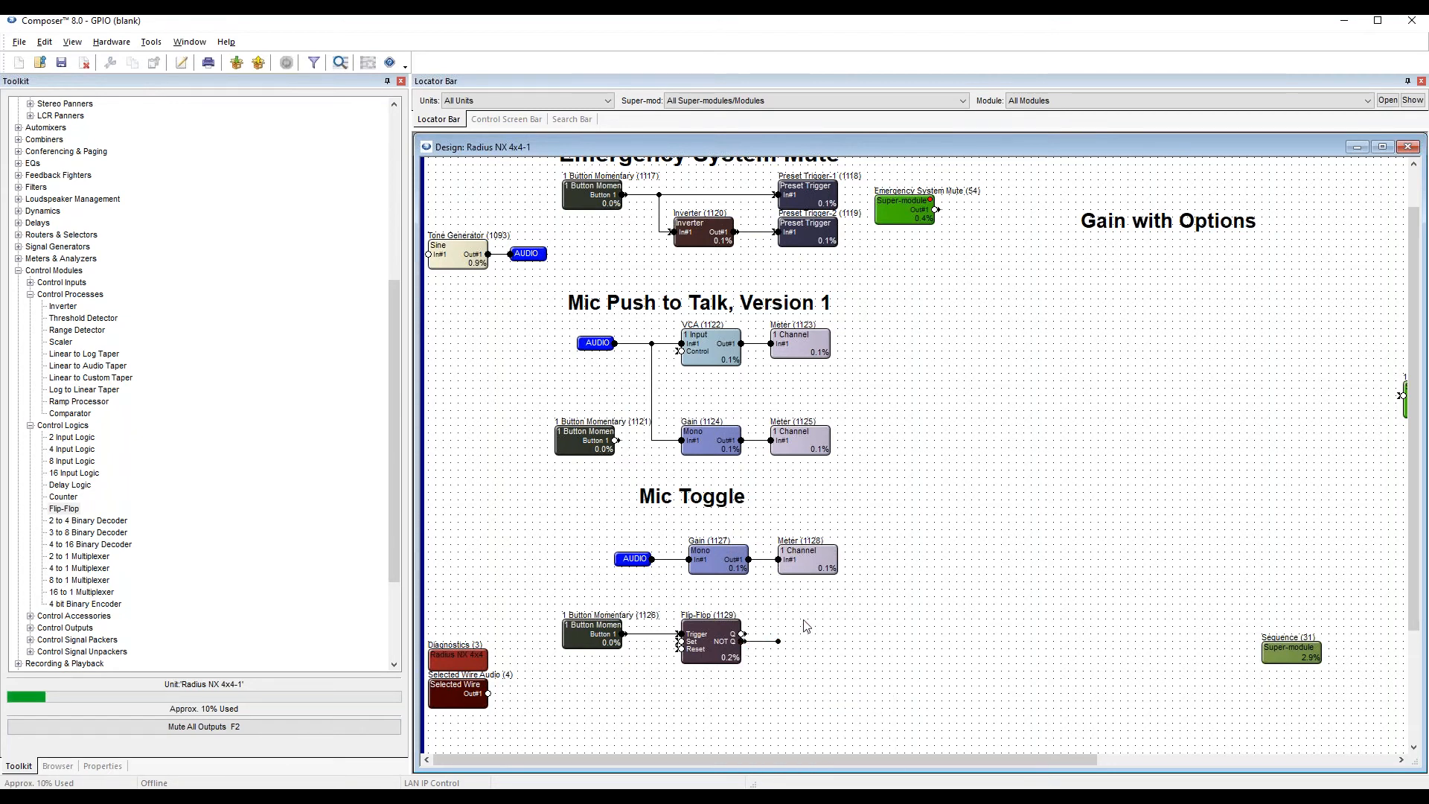
pyautogui.click(769, 642)
pyautogui.click(722, 652)
pyautogui.click(756, 642)
pyautogui.click(497, 570)
# Add a Local Logic Output #1 control output module above the Flip-Flop's open wire in the Mic Toggle section.
pyautogui.scroll(-4, 130, 479)
pyautogui.scroll(1, 88, 417)
pyautogui.click(52, 163)
pyautogui.click(31, 187)
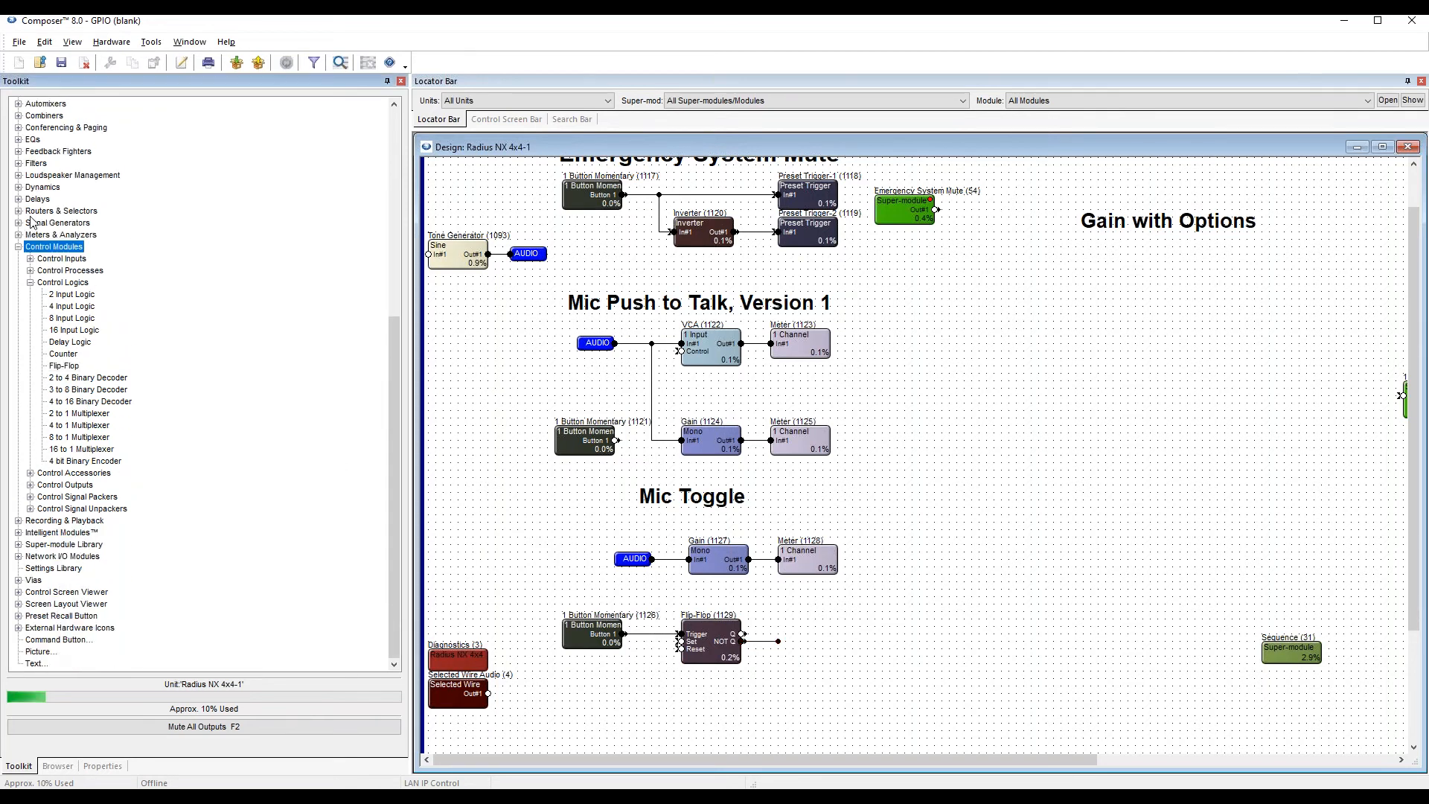
pyautogui.click(31, 272)
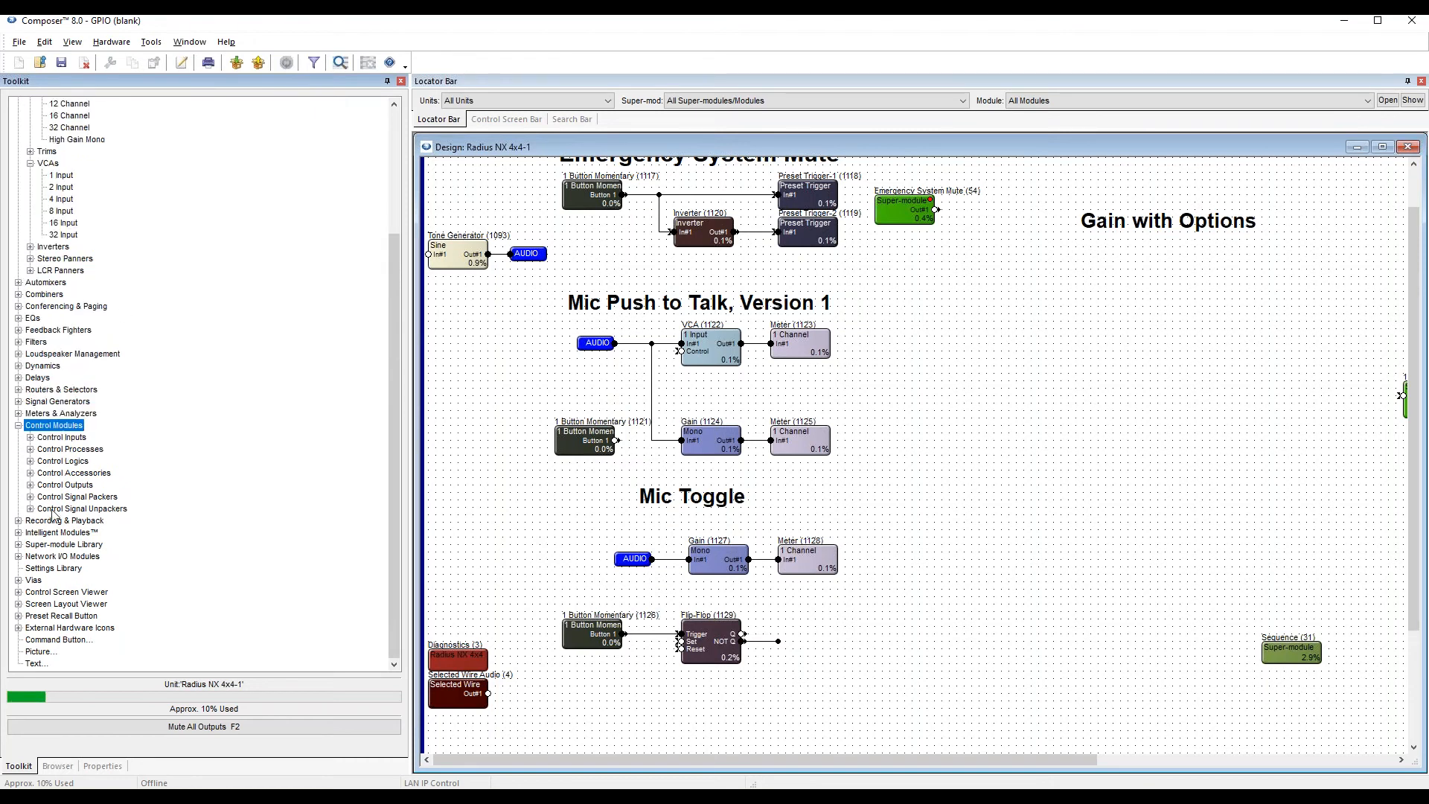
pyautogui.click(64, 484)
pyautogui.click(31, 484)
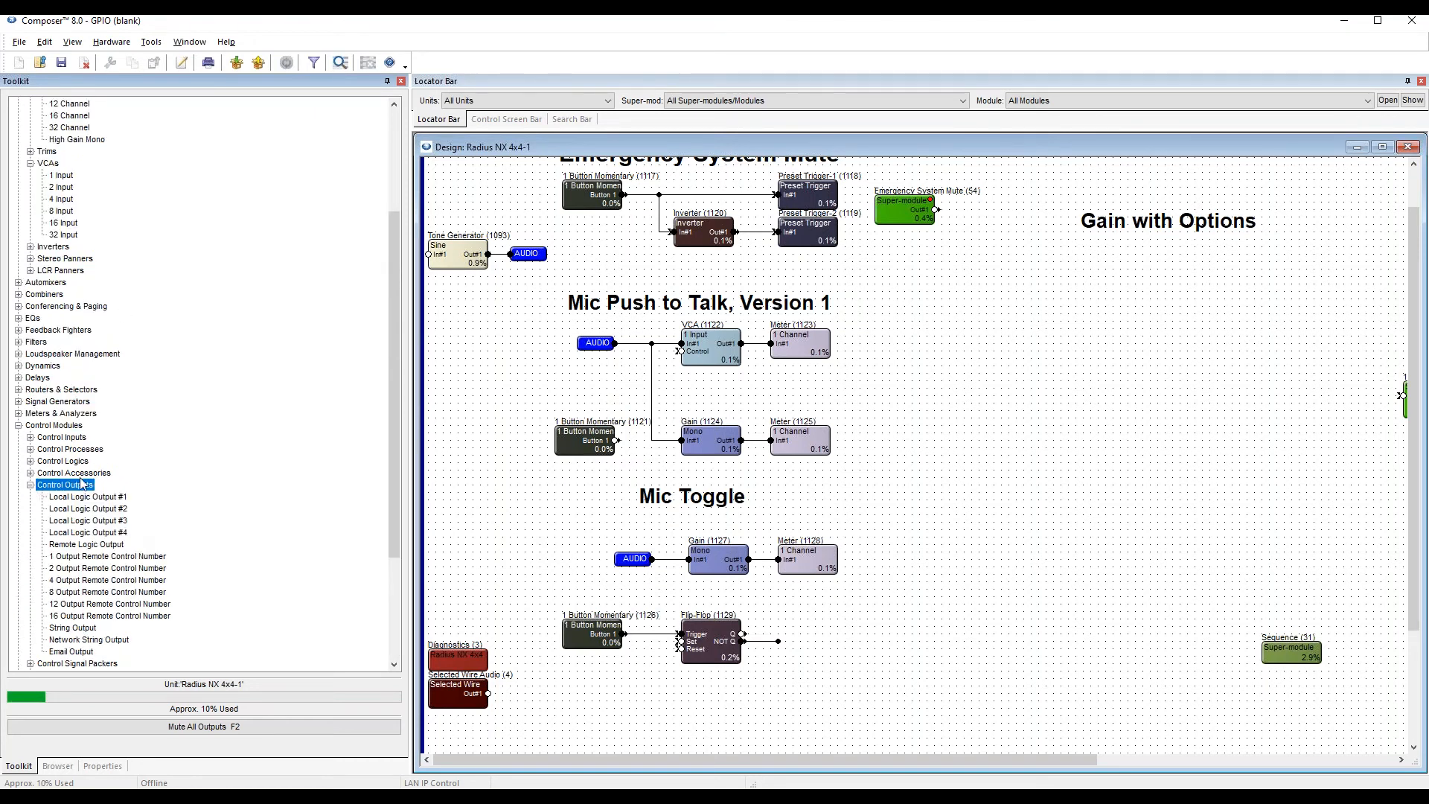
pyautogui.press('Down')
pyautogui.press('Down')
pyautogui.press('Down')
pyautogui.press('Down')
pyautogui.click(119, 356)
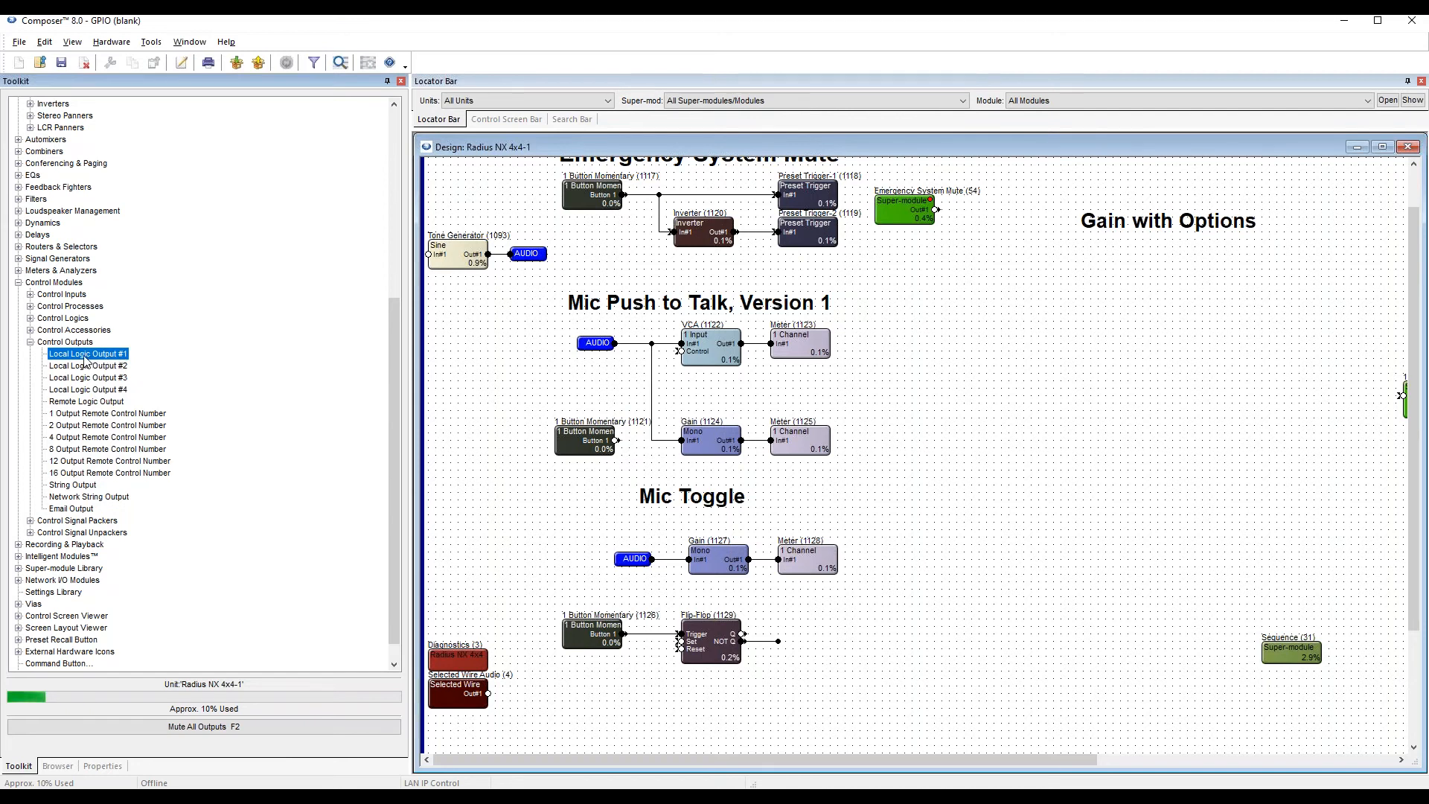
pyautogui.moveTo(84, 360); pyautogui.dragTo(843, 614)
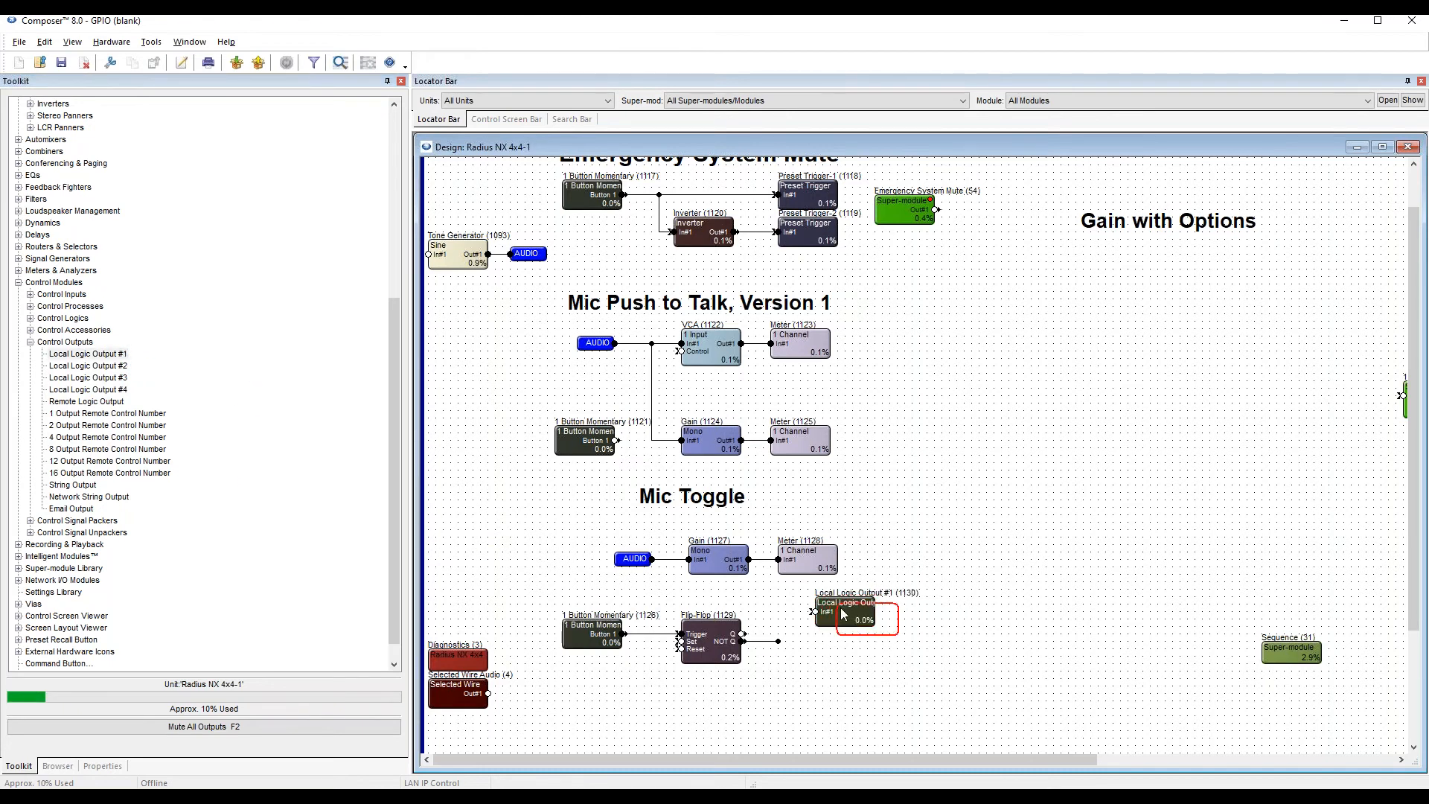
# Add a Local Logic Output #2 module beside the Flip-Flop and shift the Mic Toggle control modules slightly lower.
pyautogui.click(84, 366)
pyautogui.moveTo(82, 367); pyautogui.dragTo(825, 645)
pyautogui.moveTo(536, 599); pyautogui.dragTo(891, 676)
pyautogui.click(891, 675)
# Connect the Flip-Flop's Q output to Local Logic Output #1 and NOT Q to Local Logic Output #2, stacking both modules.
pyautogui.moveTo(845, 629); pyautogui.dragTo(838, 607)
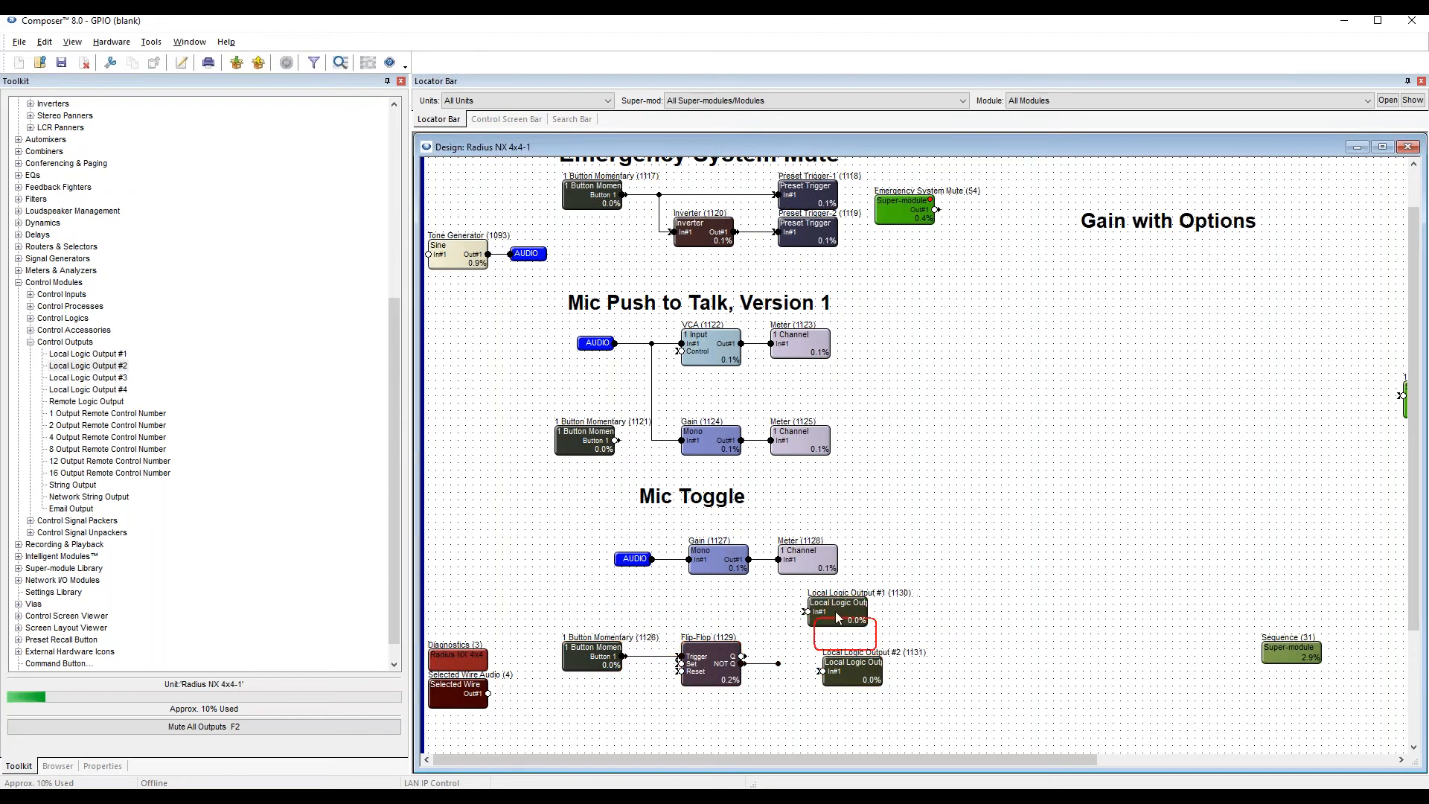
pyautogui.click(853, 676)
pyautogui.moveTo(847, 670); pyautogui.dragTo(808, 662)
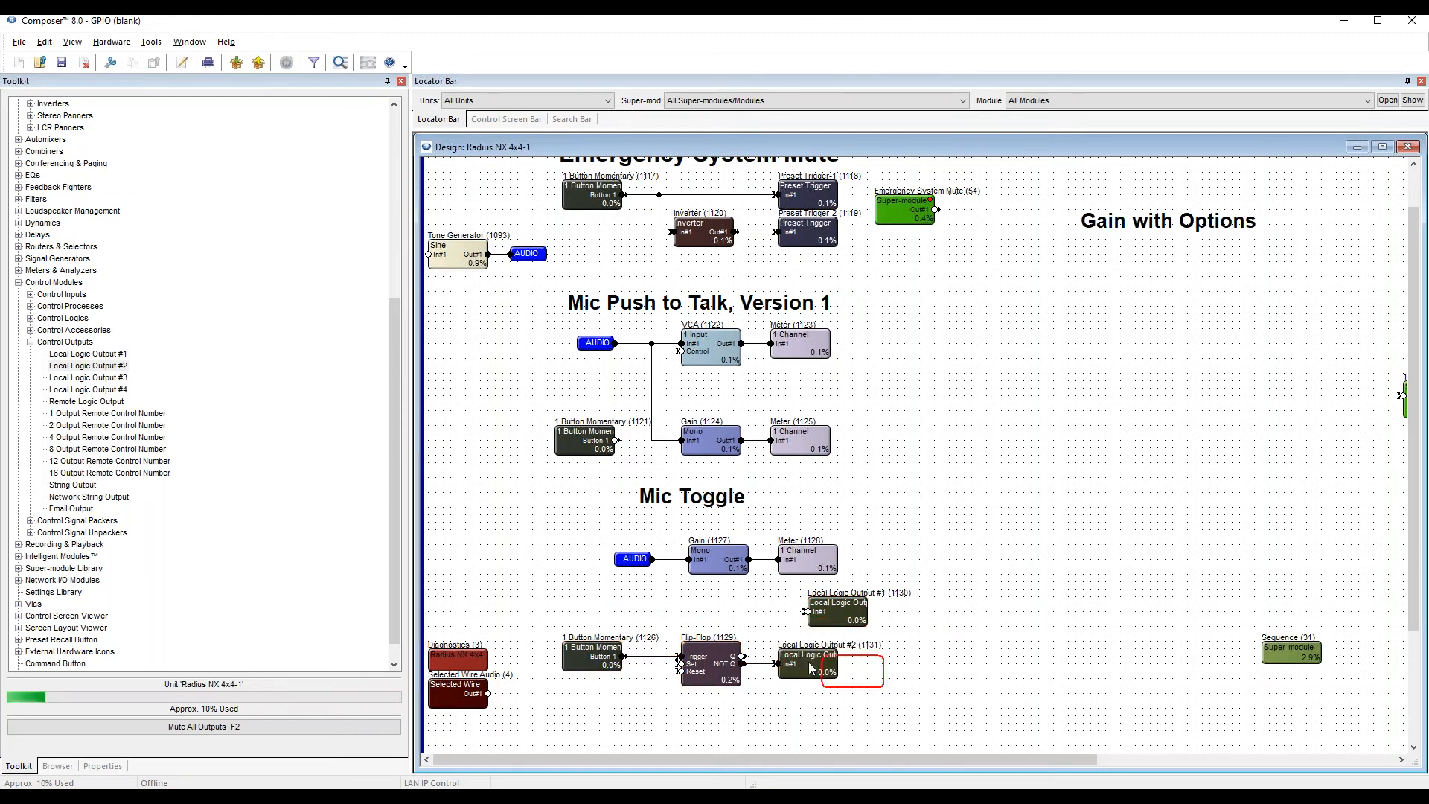
pyautogui.click(892, 672)
pyautogui.moveTo(832, 612); pyautogui.dragTo(778, 627)
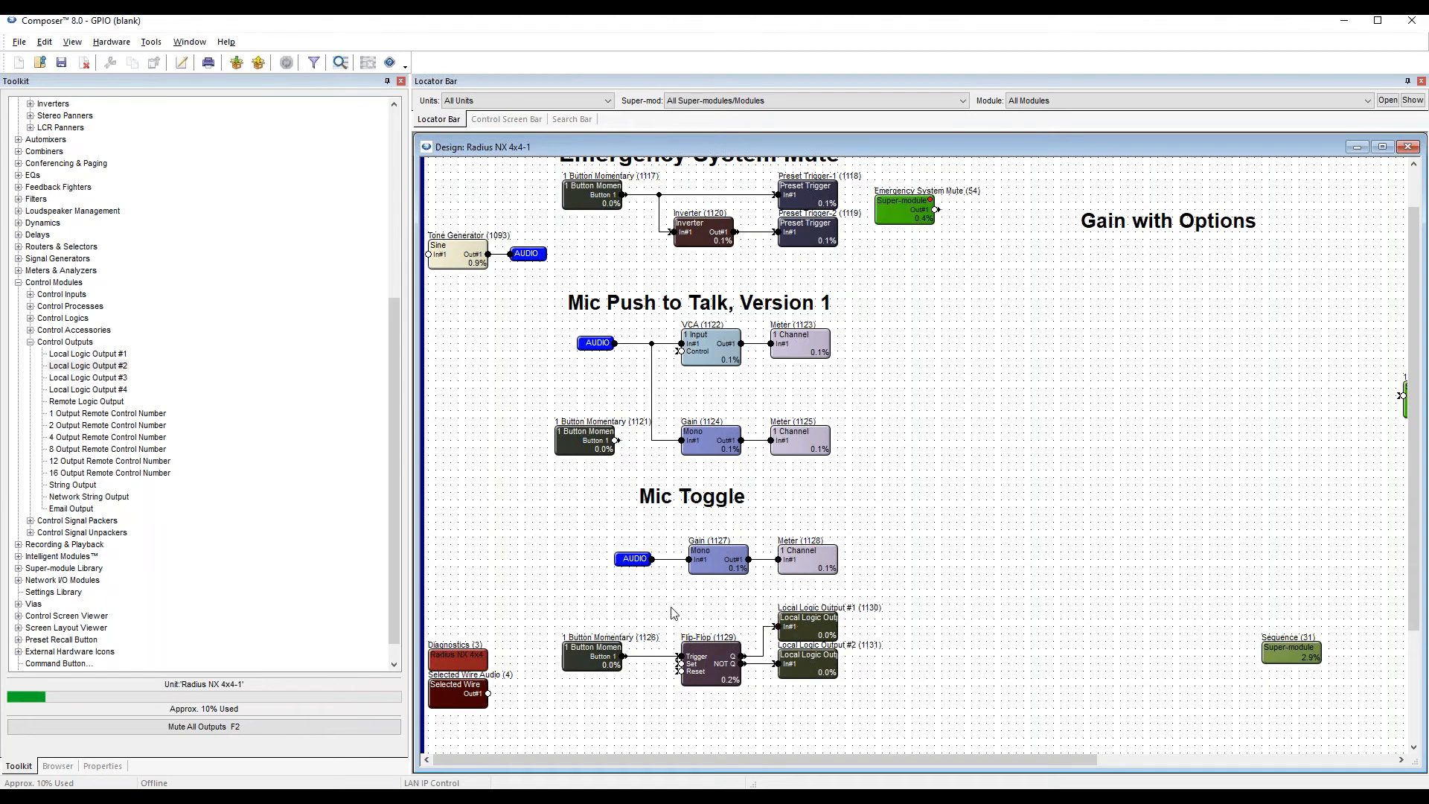
pyautogui.click(821, 629)
pyautogui.keyDown('ctrl'); pyautogui.click(823, 659); pyautogui.keyUp('ctrl')
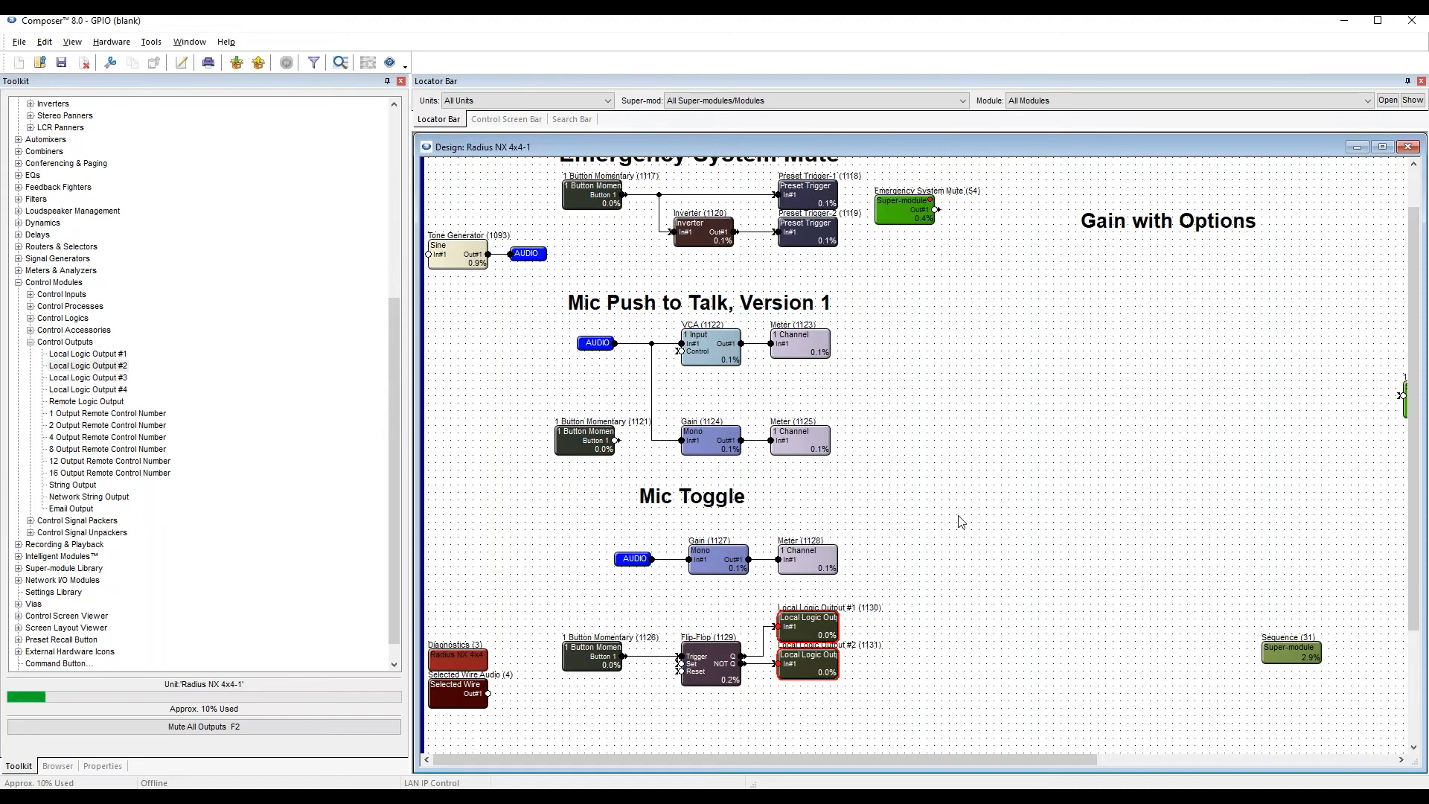
pyautogui.click(920, 619)
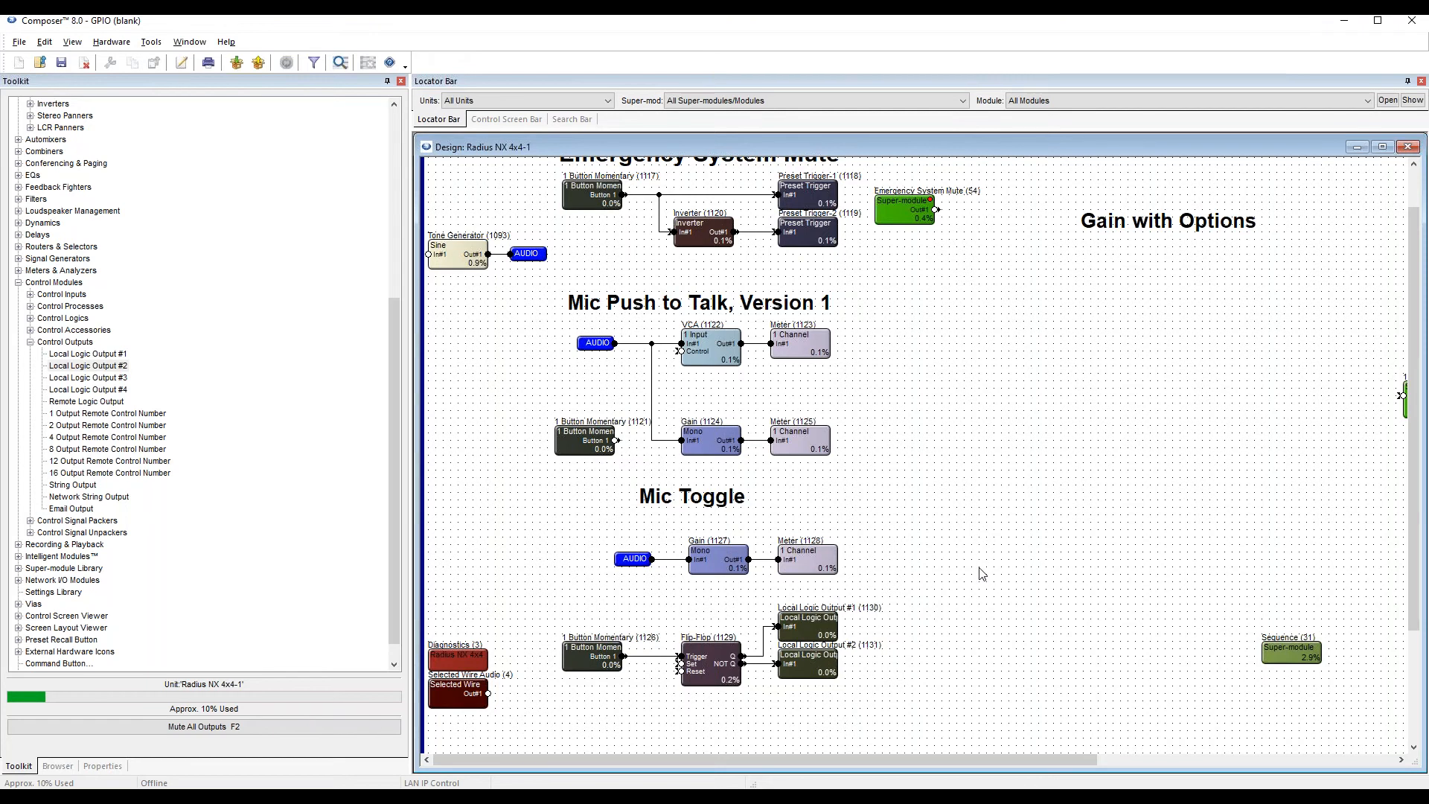
# Push the site file online to the hardware with its existing site preferences and dismiss the completion notice.
pyautogui.press('F5')
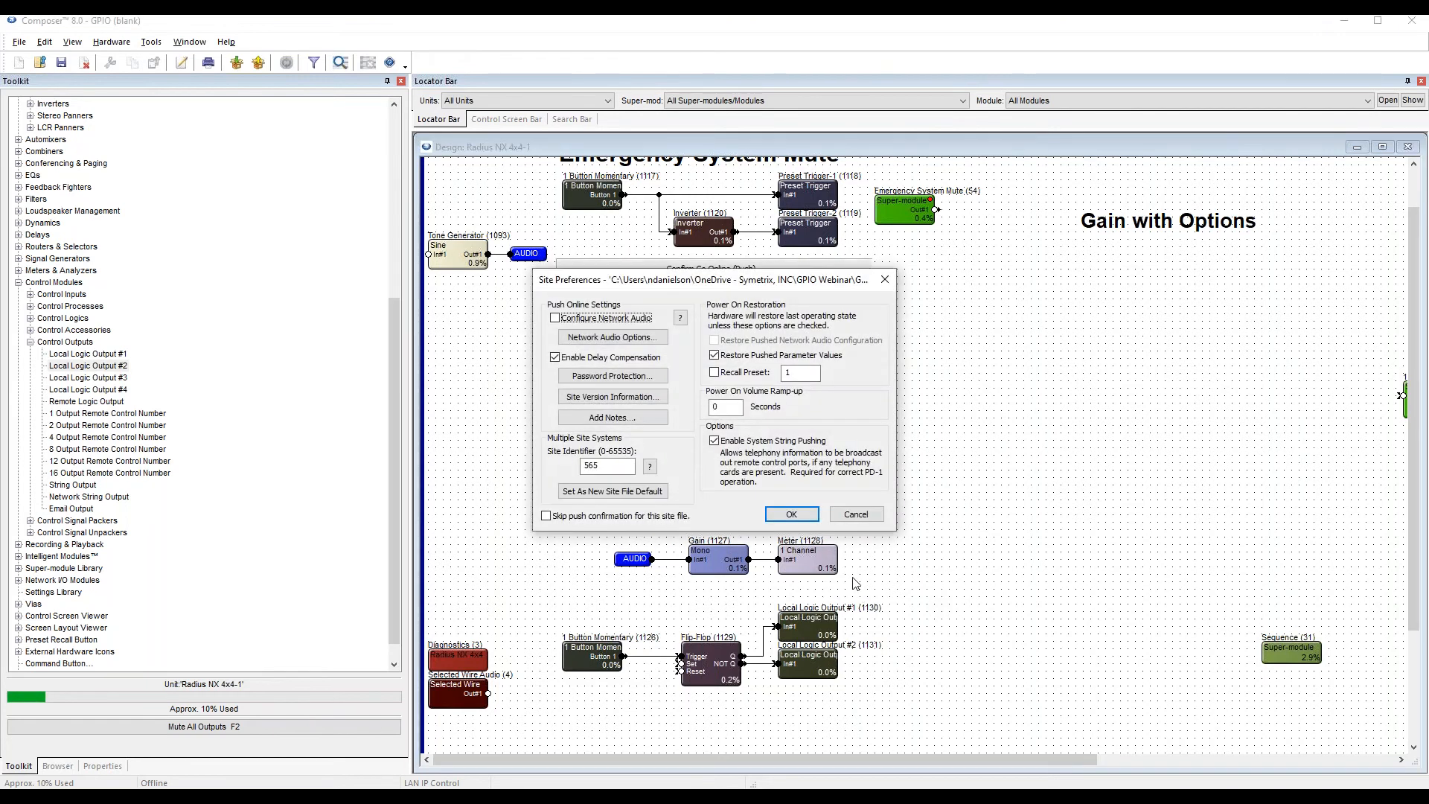
pyautogui.press('Return')
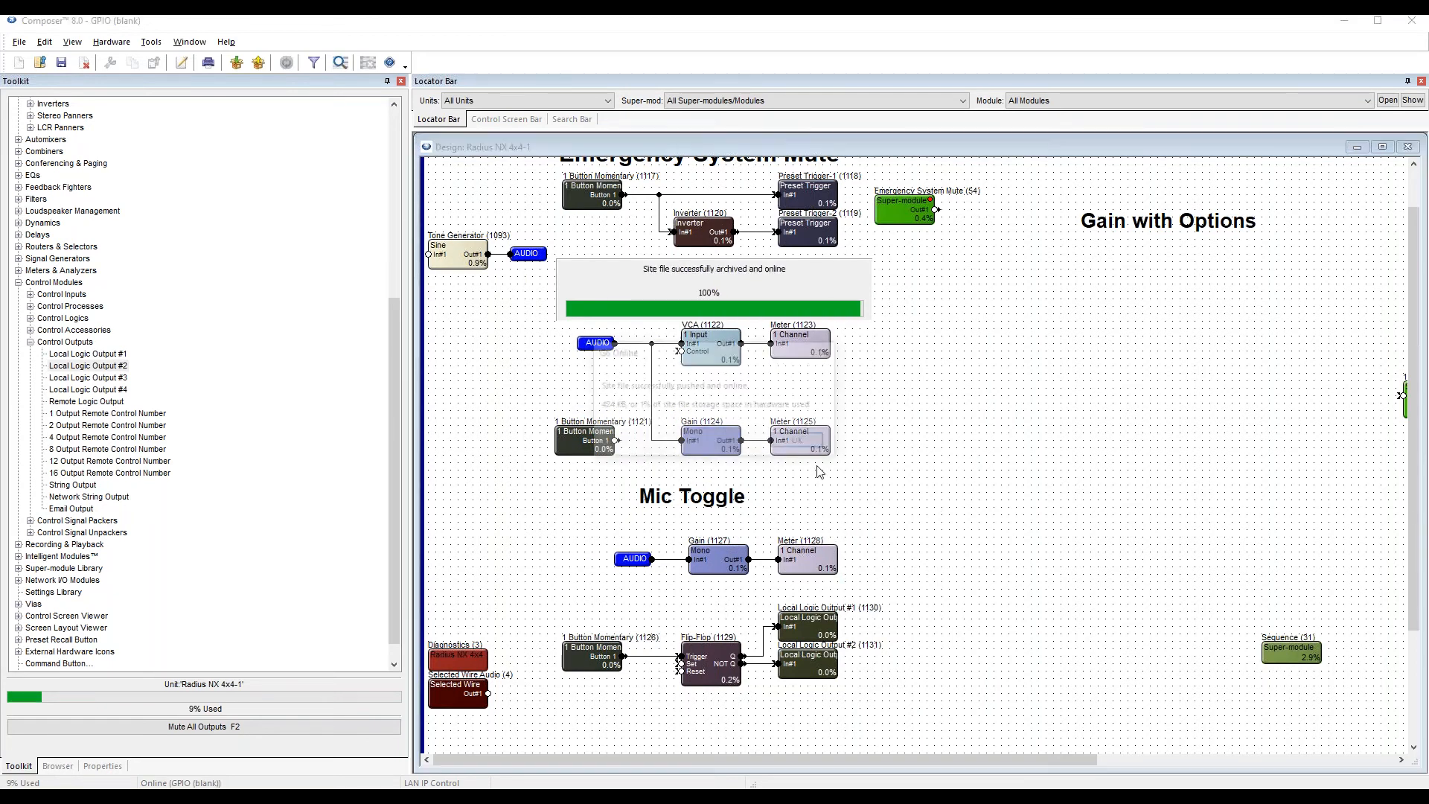
pyautogui.click(804, 442)
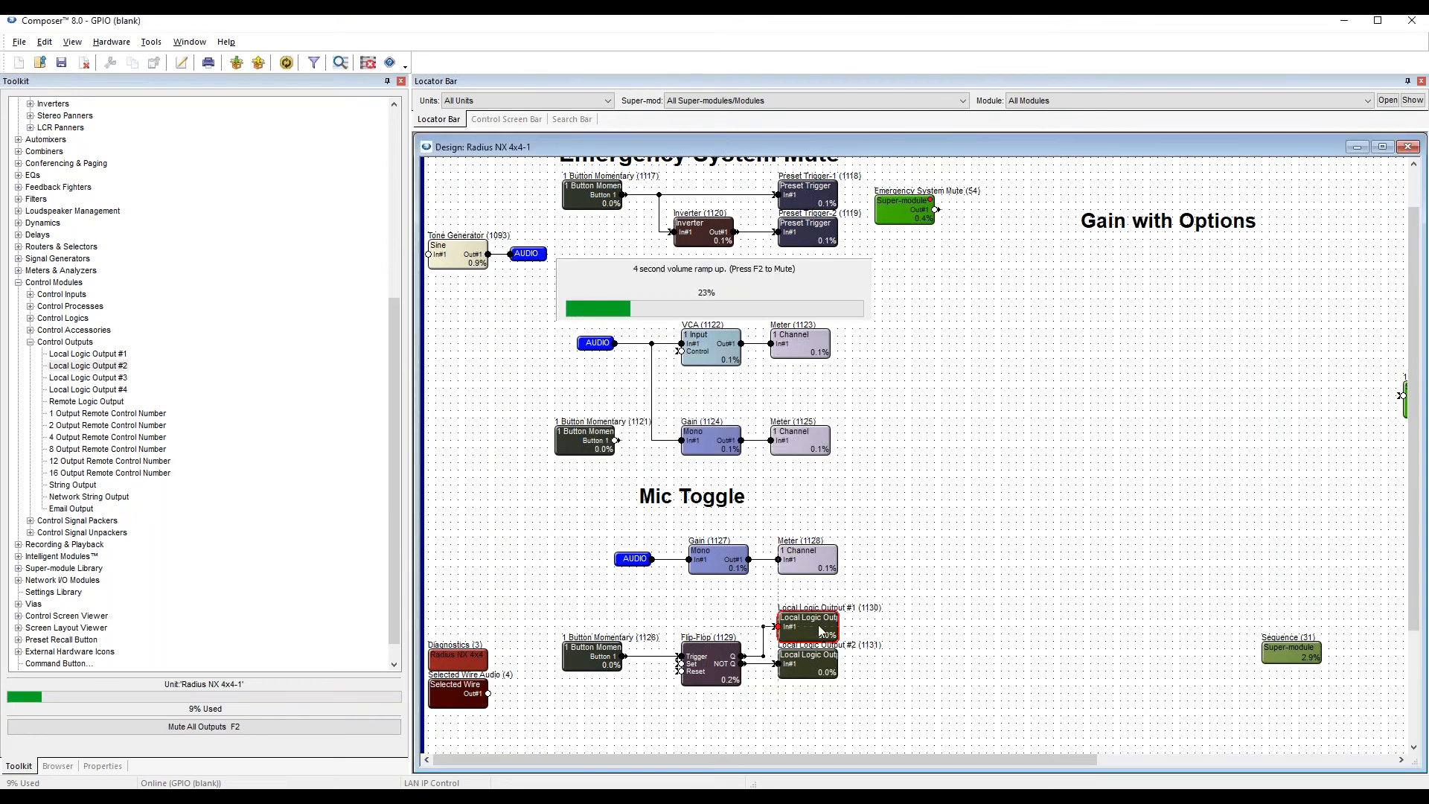
# Open the controls of Local Logic Output #1 and #2 and stack them, #1 above #2, in the empty area beside the Mic Toggle modules.
pyautogui.doubleClick(819, 630)
pyautogui.moveTo(487, 138); pyautogui.dragTo(988, 459)
pyautogui.doubleClick(808, 664)
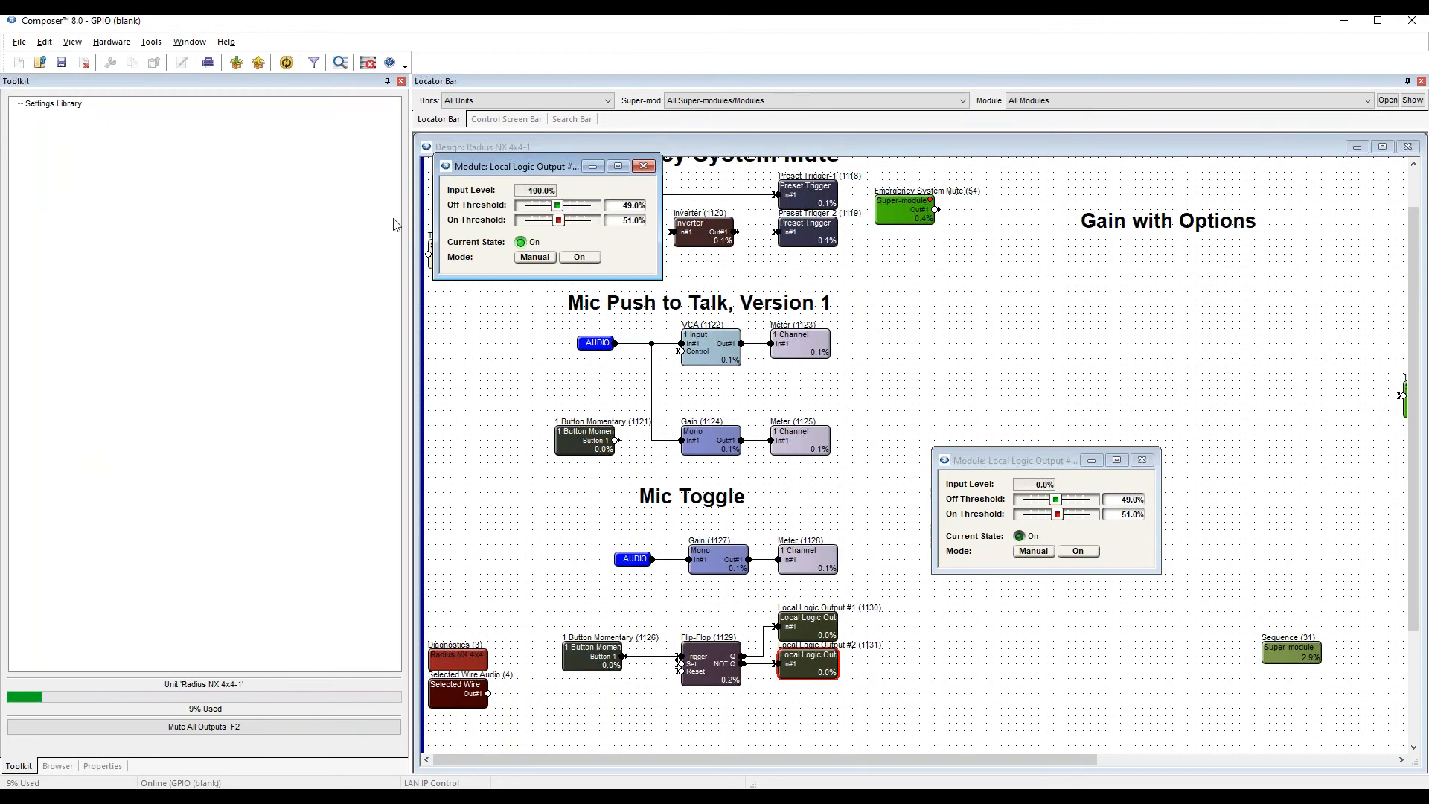
pyautogui.moveTo(523, 175); pyautogui.dragTo(1020, 605)
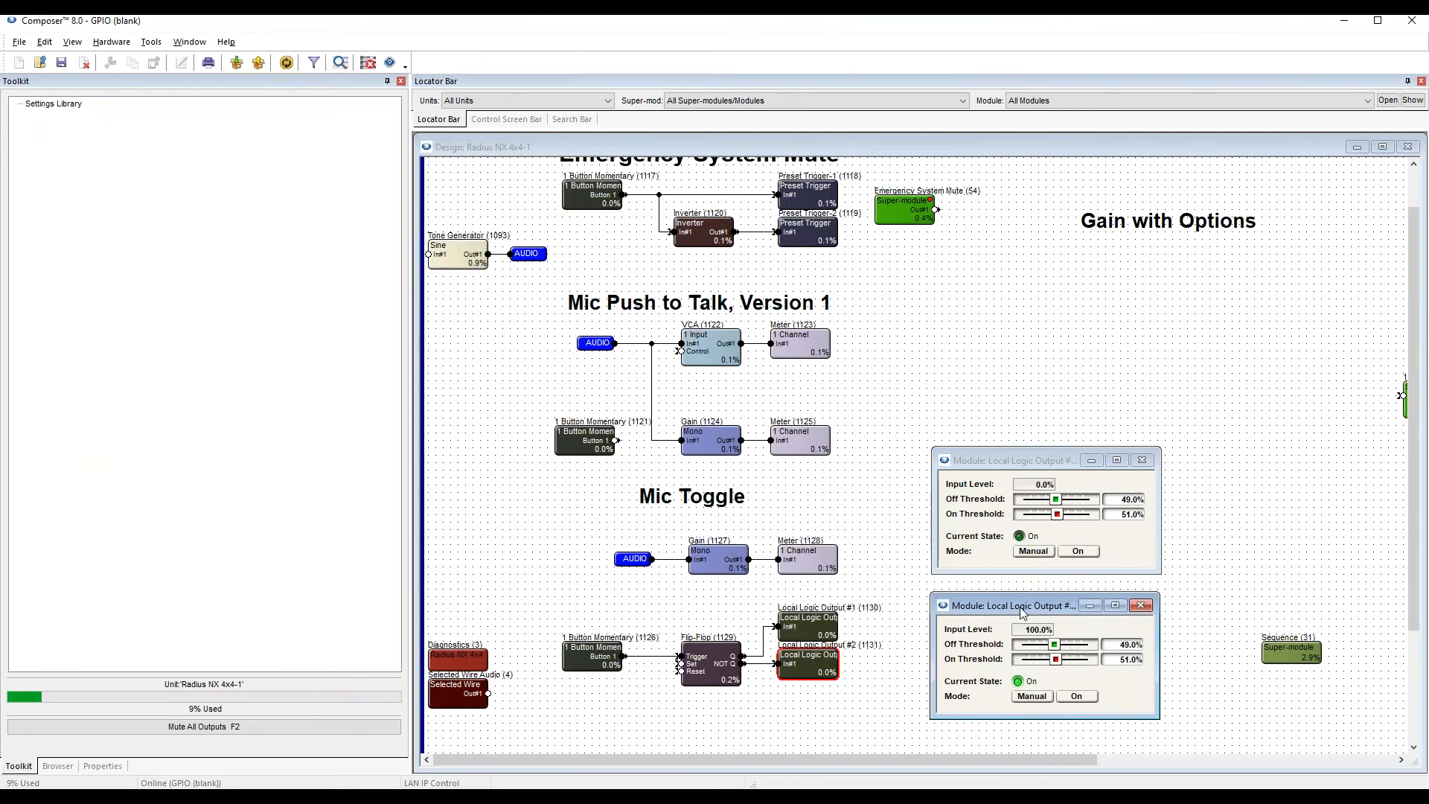
# Open the Mic Toggle section's Gain, Flip-Flop and 1 Button Momentary controls and arrange them beside the logic output controls.
pyautogui.doubleClick(737, 563)
pyautogui.moveTo(467, 181); pyautogui.dragTo(843, 213)
pyautogui.doubleClick(699, 673)
pyautogui.moveTo(563, 202); pyautogui.dragTo(792, 465)
pyautogui.doubleClick(592, 654)
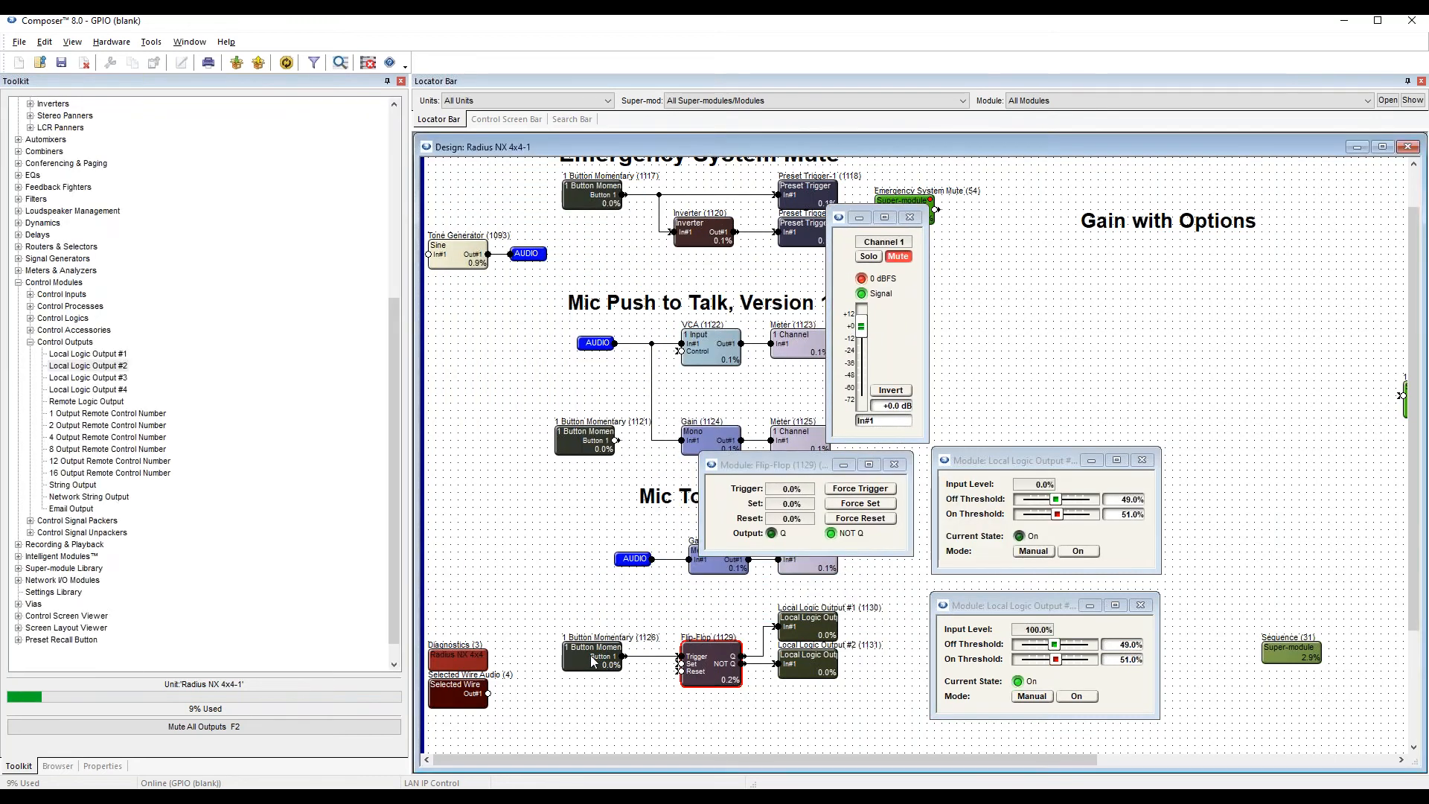
pyautogui.moveTo(652, 218); pyautogui.dragTo(610, 340)
# Move the Flip-Flop controls clear of the logic output controls and force the Flip-Flop's trigger once to test the toggle.
pyautogui.moveTo(762, 464); pyautogui.dragTo(675, 441)
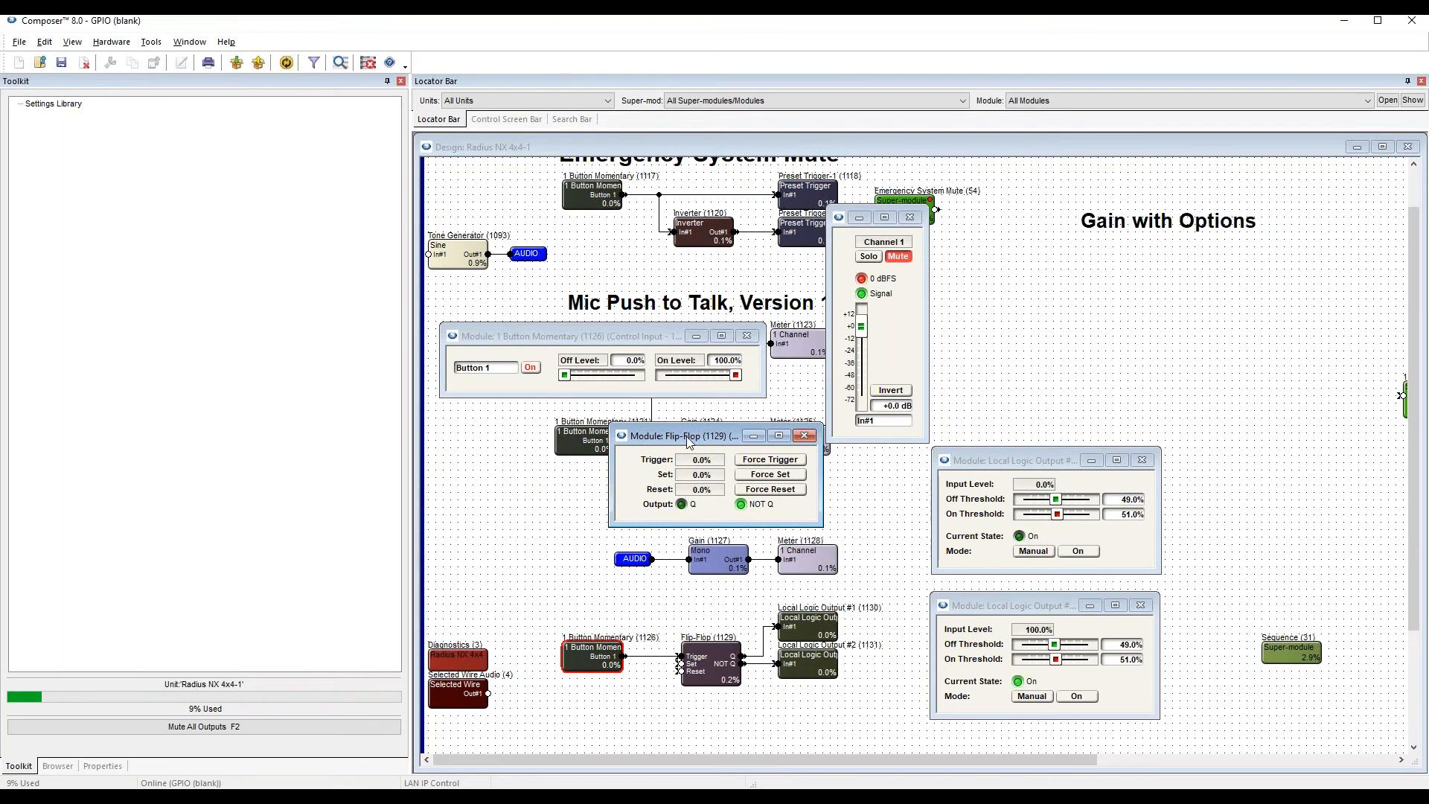
pyautogui.click(800, 462)
pyautogui.moveTo(1016, 460); pyautogui.dragTo(1016, 471)
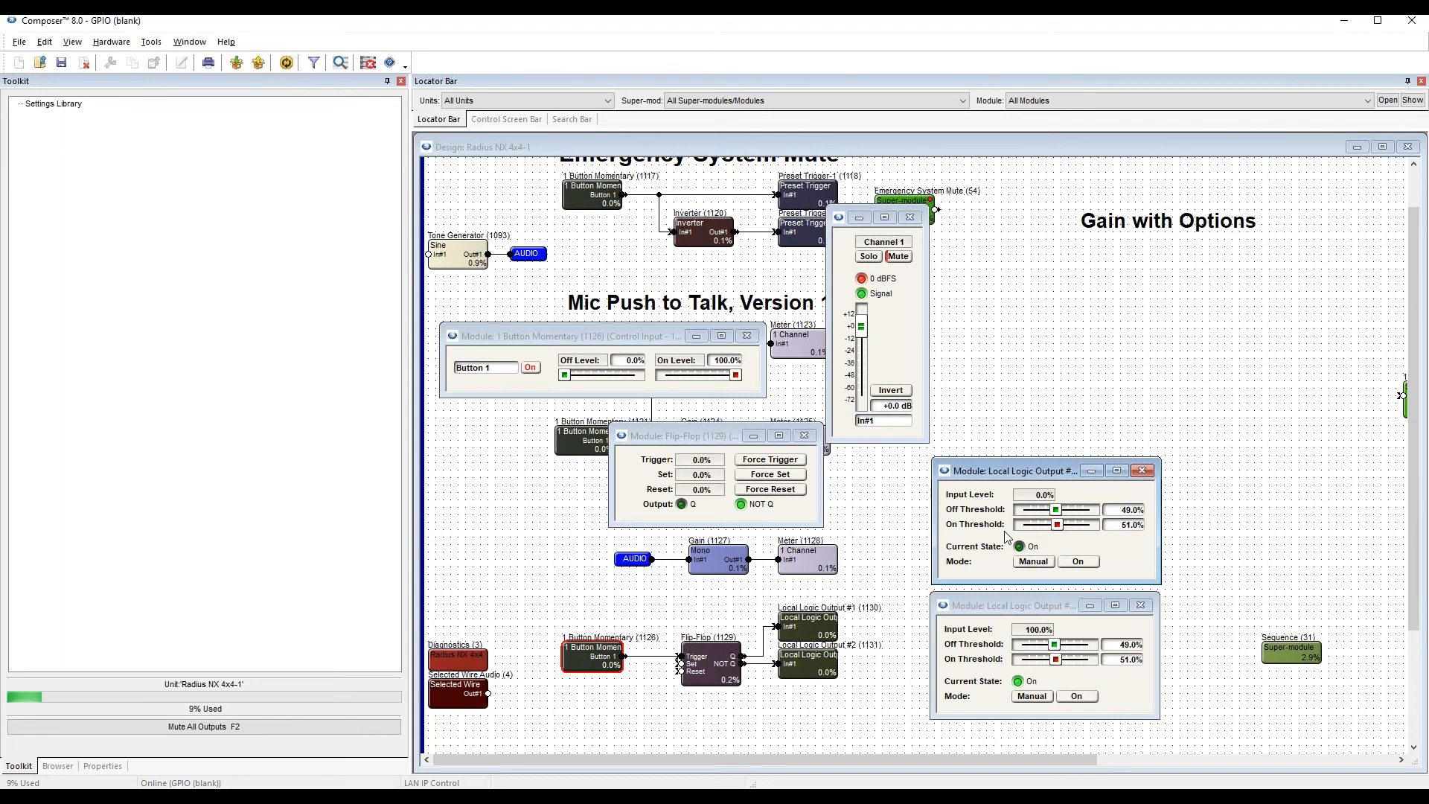
# Invert the thresholds of Local Logic Output #1: set the Off Threshold to 51% and the On Threshold to 49%.
pyautogui.click(1051, 606)
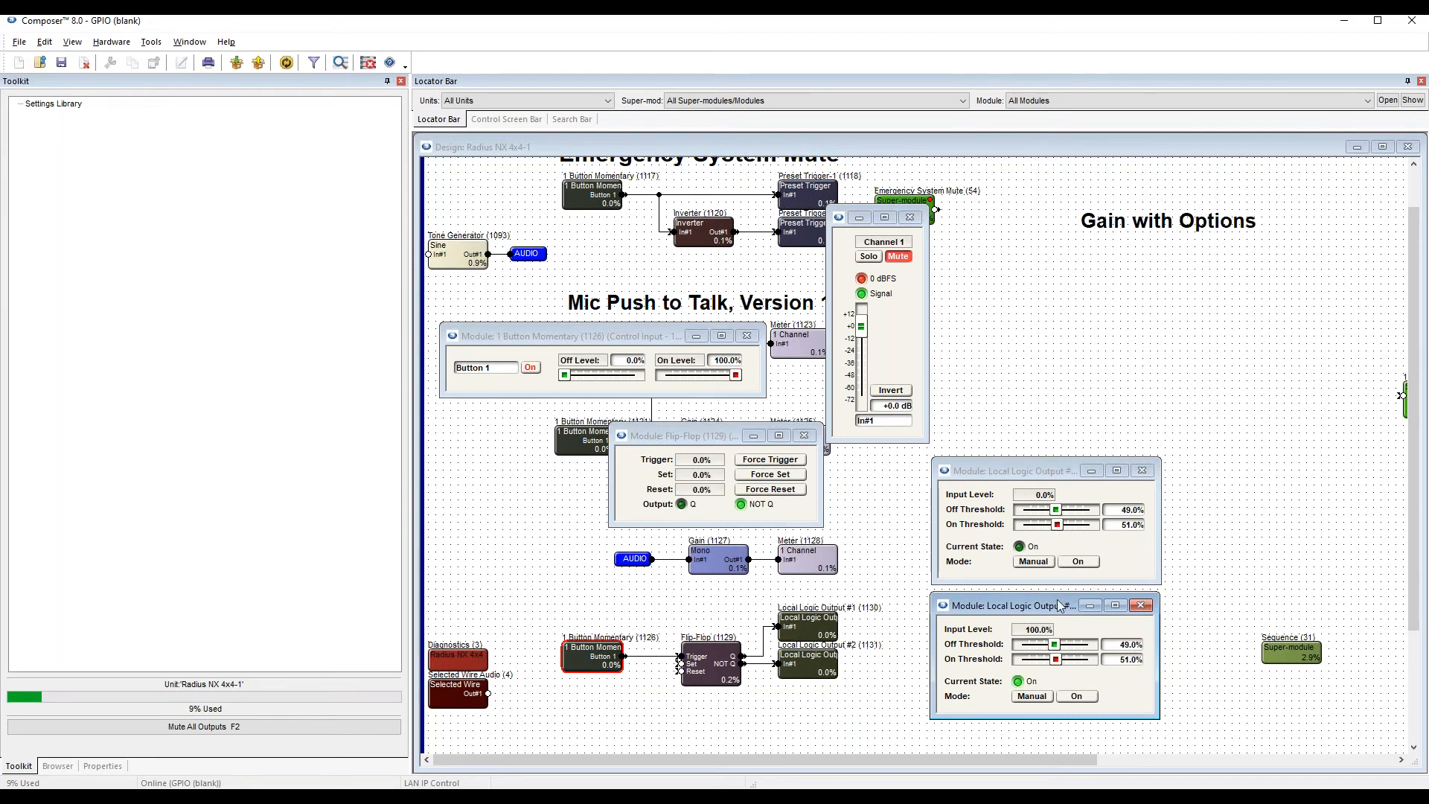
pyautogui.click(1123, 554)
pyautogui.click(1125, 510)
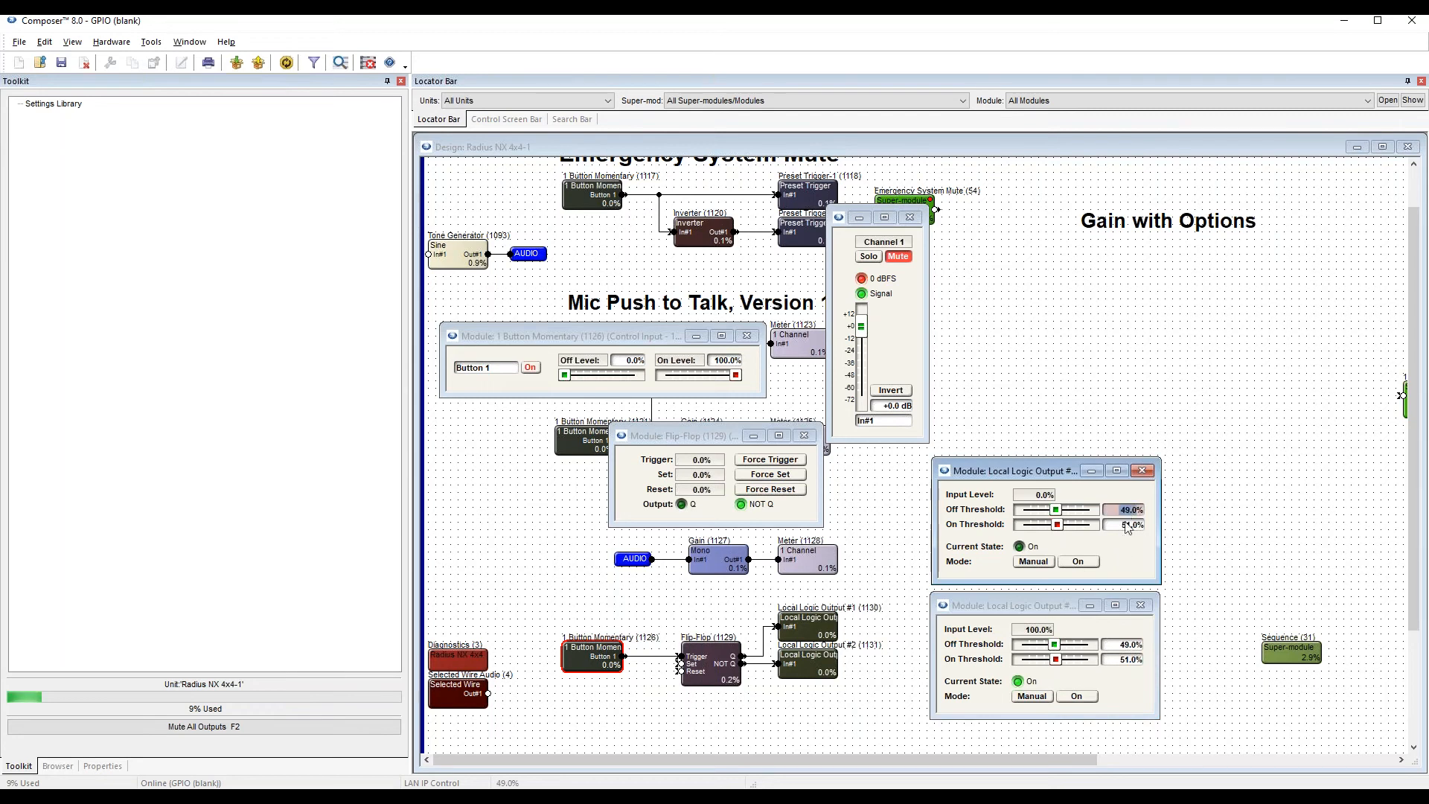
pyautogui.write('51')
pyautogui.press('Return')
pyautogui.press('Tab')
pyautogui.write('49')
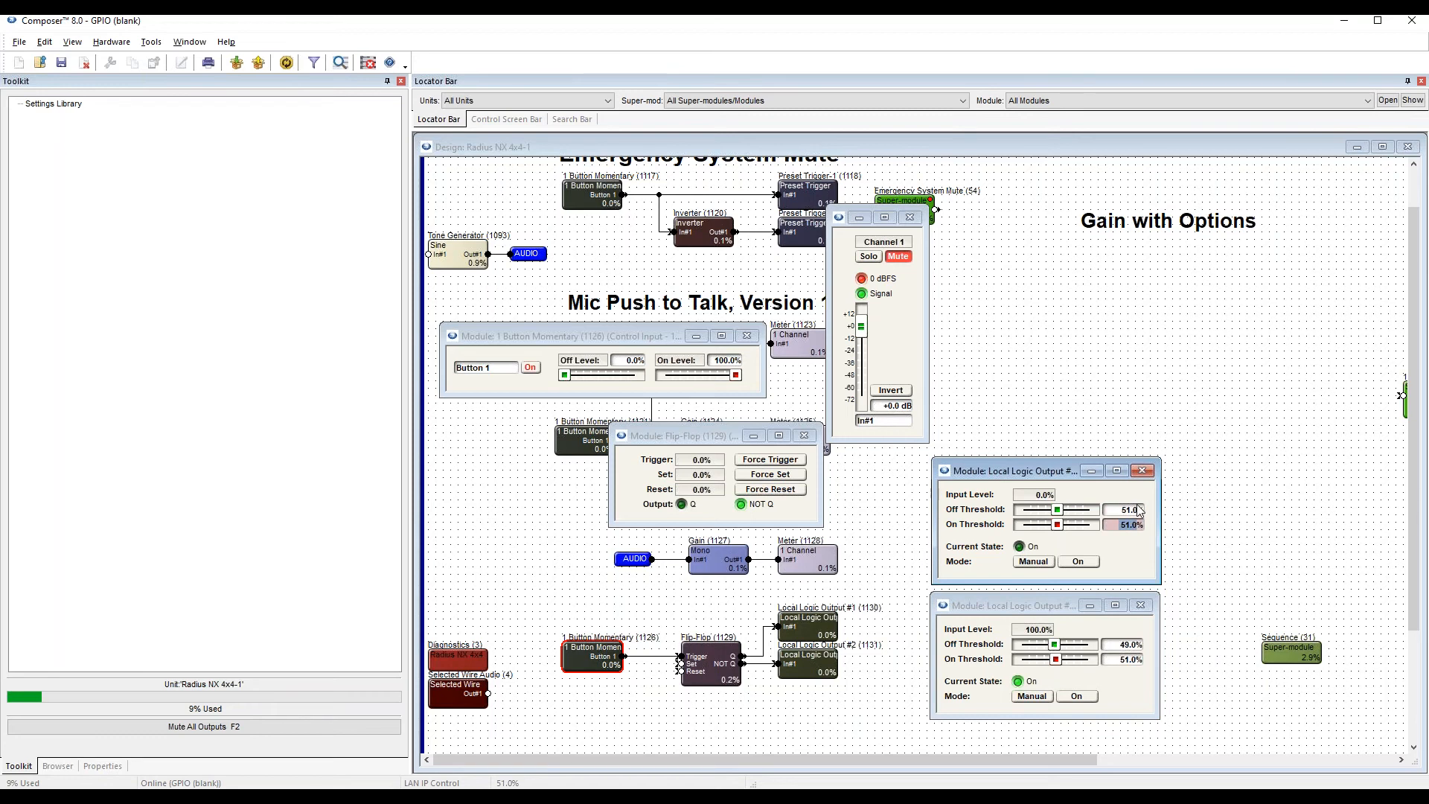
pyautogui.press('Return')
# Set the Off Threshold of Local Logic Output #2 to 51% and its On Threshold to 49%.
pyautogui.click(1129, 646)
pyautogui.write('51')
pyautogui.press('Return')
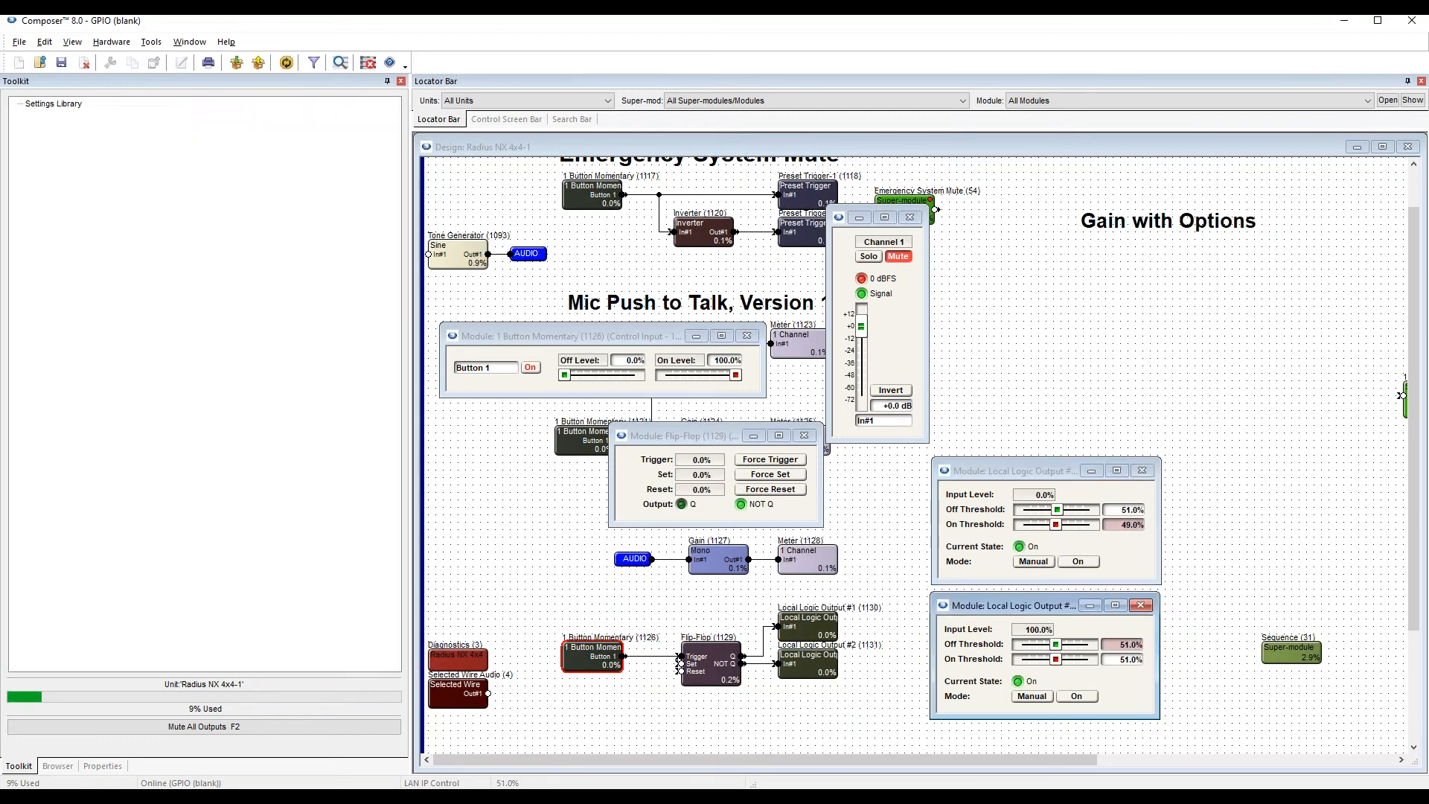
pyautogui.click(1131, 657)
pyautogui.write('49')
pyautogui.press('Return')
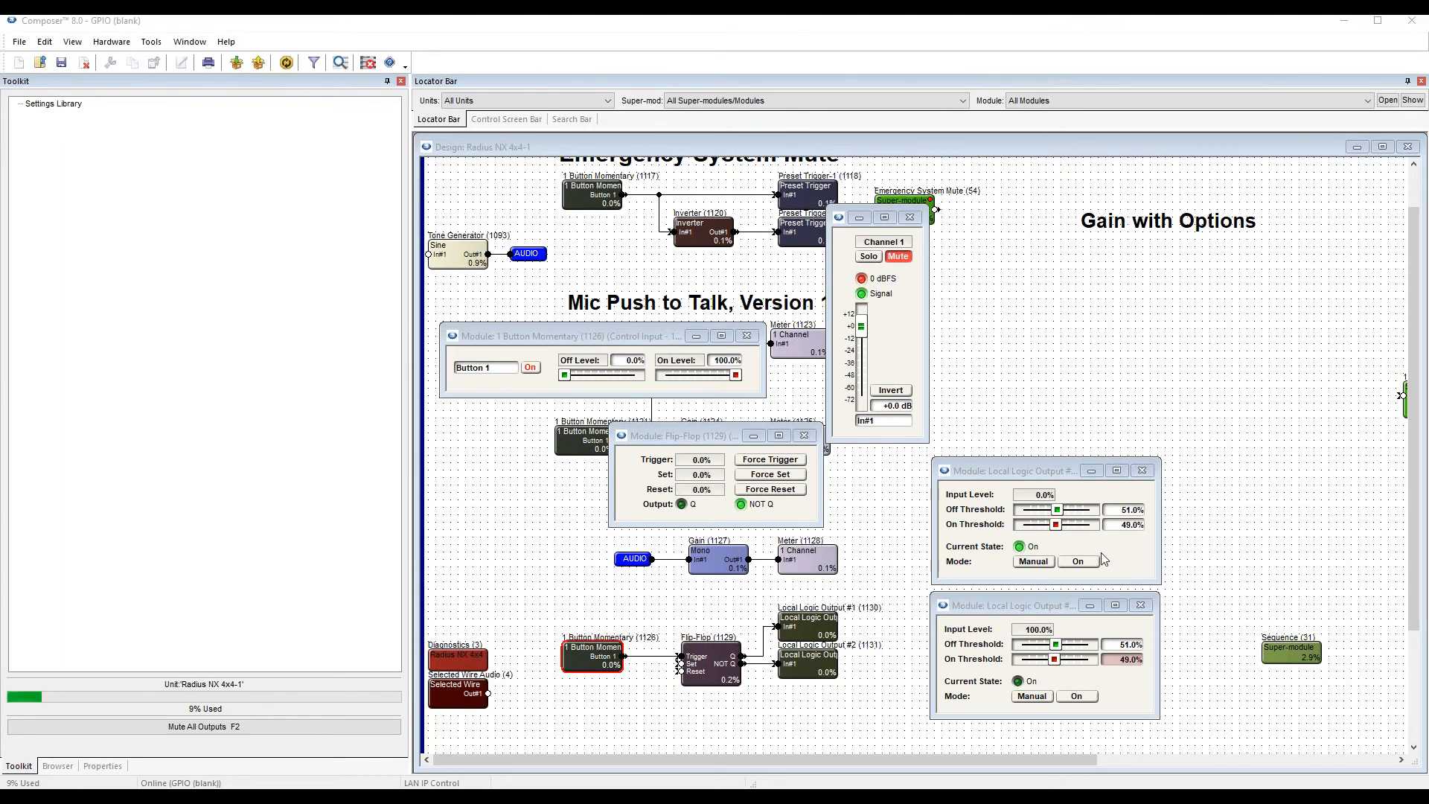
# Close the open controls of both logic outputs, the Flip-Flop, the 1 Button Momentary and the Gain.
pyautogui.click(1141, 470)
pyautogui.click(1139, 605)
pyautogui.click(804, 435)
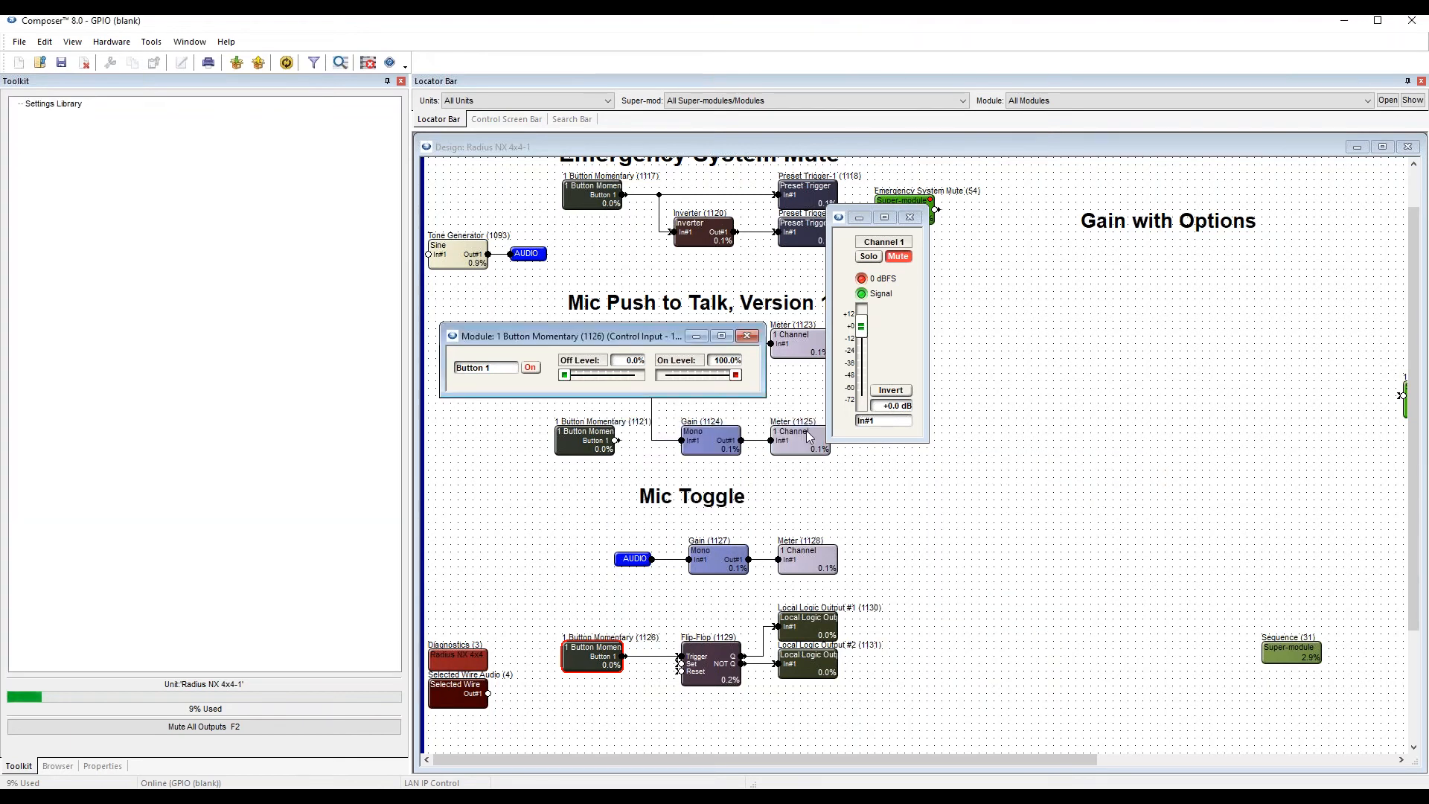
pyautogui.click(746, 336)
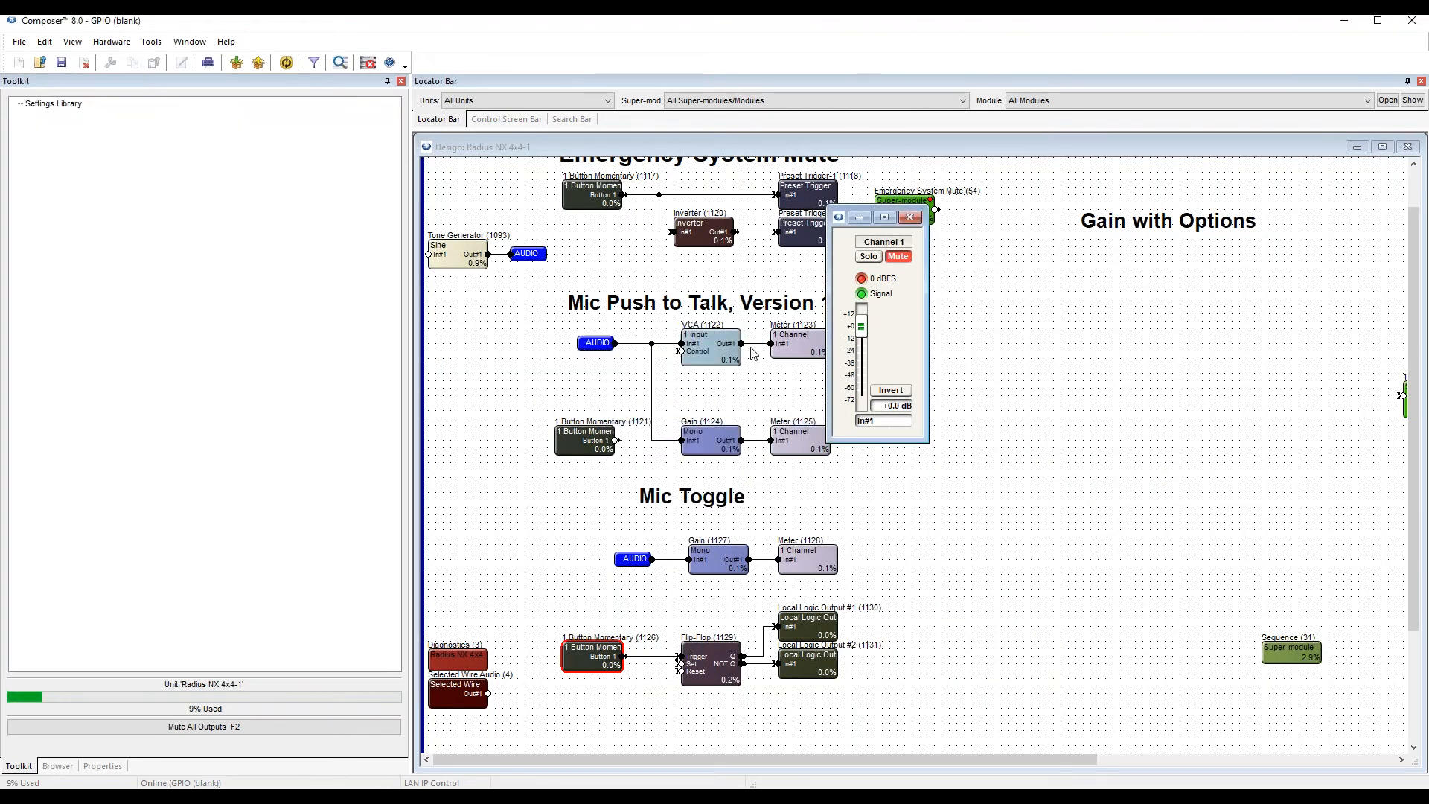
pyautogui.click(909, 217)
# Copy the AUDIO wire tag from the Mic Toggle section to the area under the Gain with Options heading.
pyautogui.click(1024, 446)
pyautogui.moveTo(935, 756); pyautogui.dragTo(1068, 740)
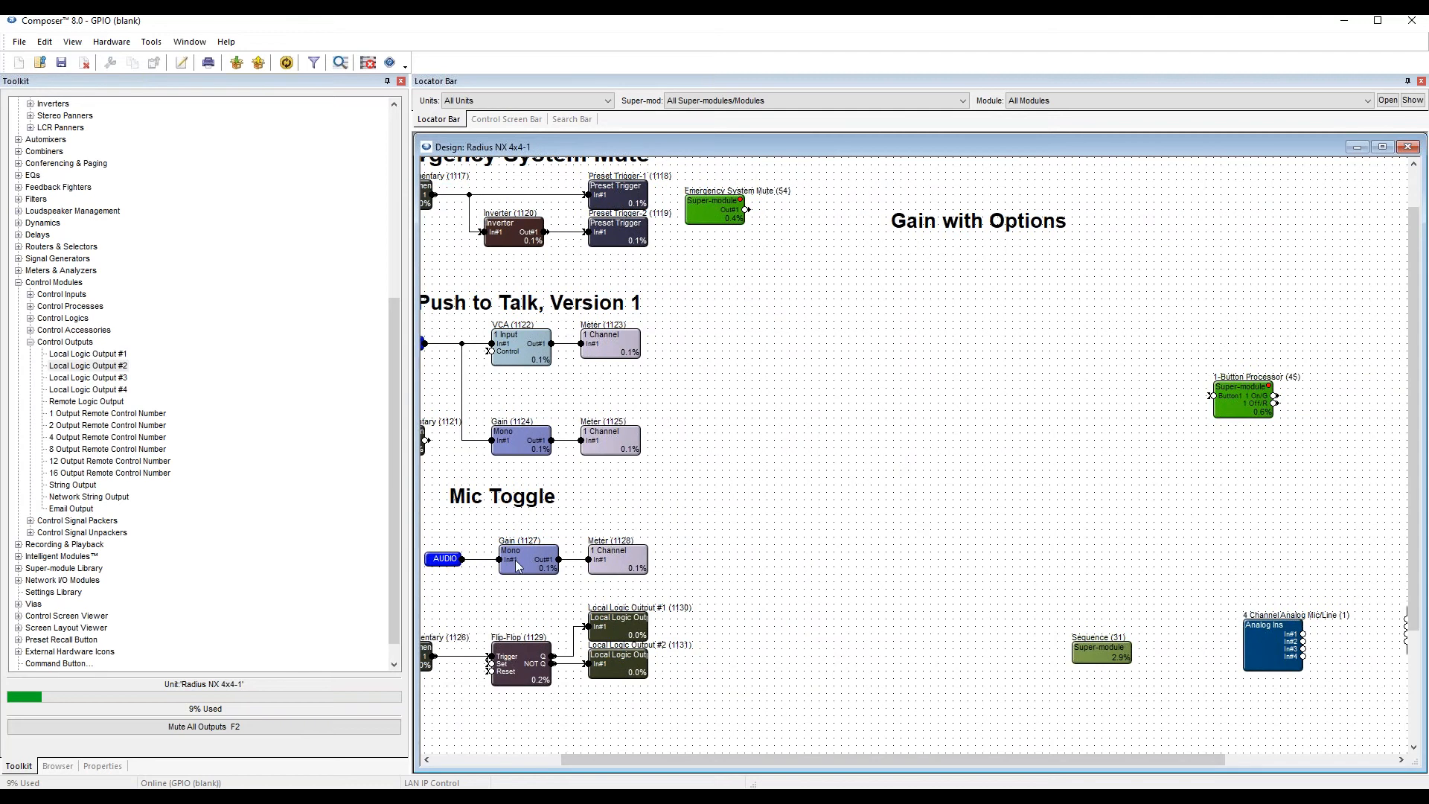
pyautogui.click(452, 562)
pyautogui.keyDown('ctrl'); pyautogui.click(477, 560); pyautogui.keyUp('ctrl')
pyautogui.moveTo(446, 563); pyautogui.dragTo(832, 276)
# Add a Mono Gain module at the end of the AUDIO wire under the Gain with Options heading.
pyautogui.scroll(9, 119, 260)
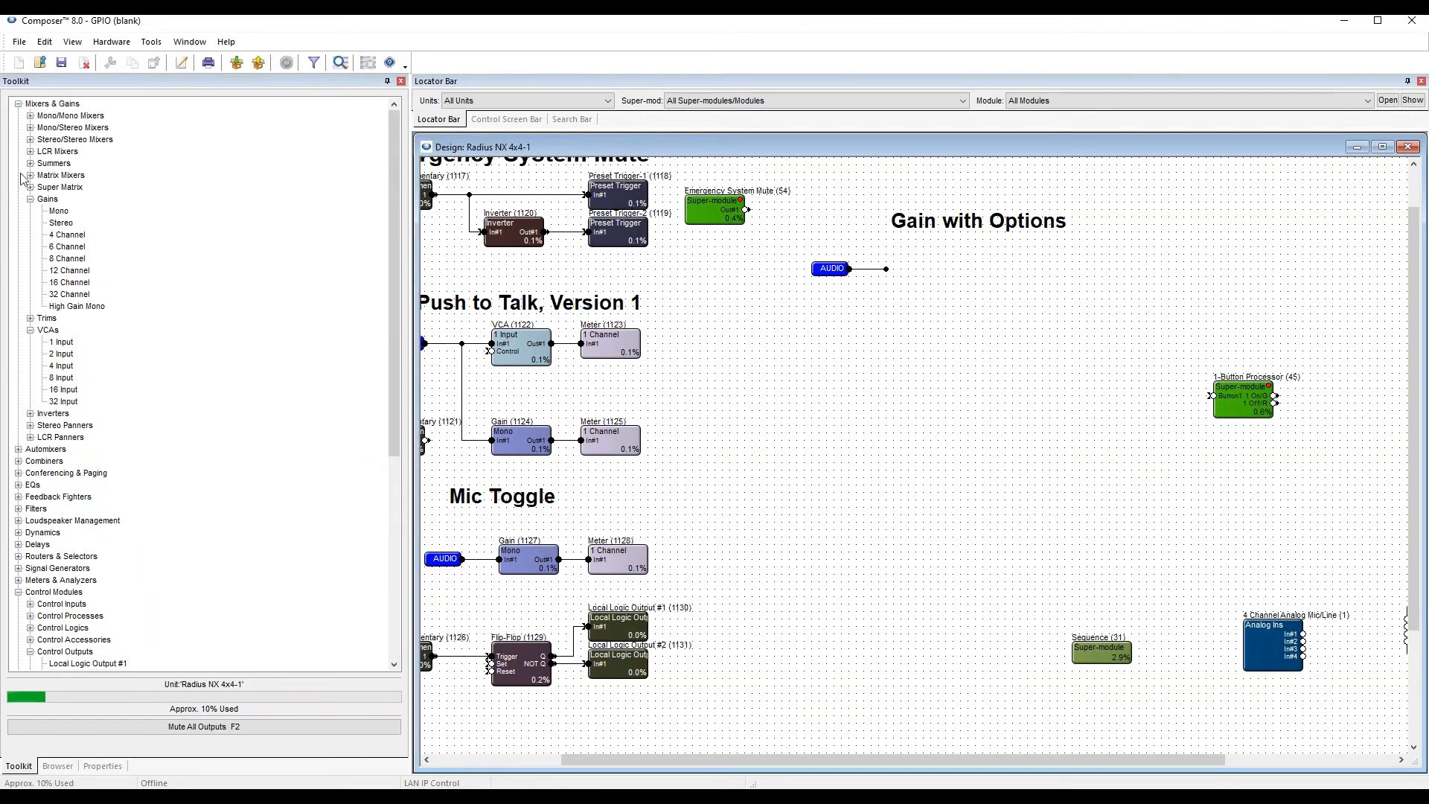
pyautogui.moveTo(58, 211); pyautogui.dragTo(916, 272)
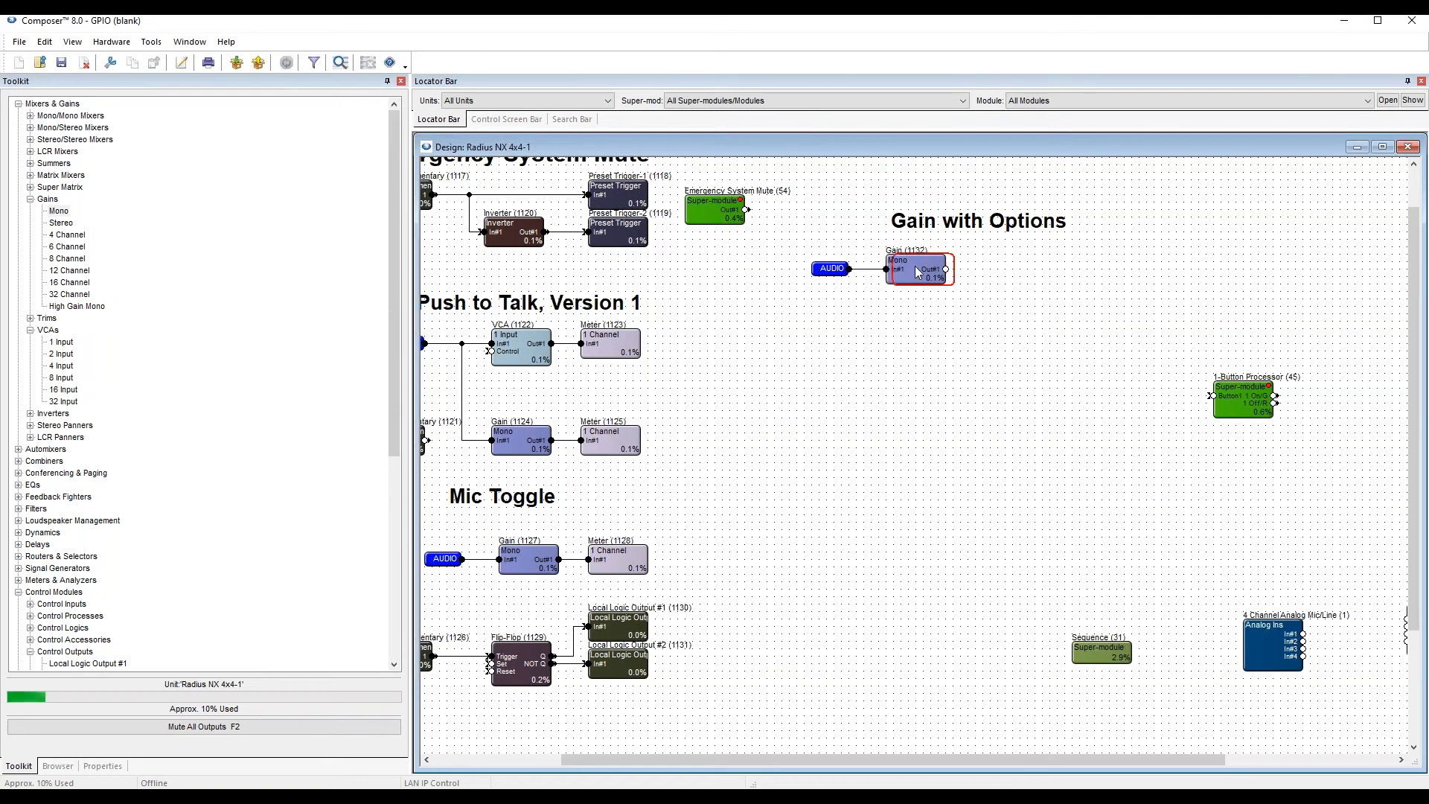
pyautogui.click(925, 420)
# Add a 1 Channel Meter wired to the output of the new Mono Gain, collapsing the unneeded toolkit groups.
pyautogui.click(29, 200)
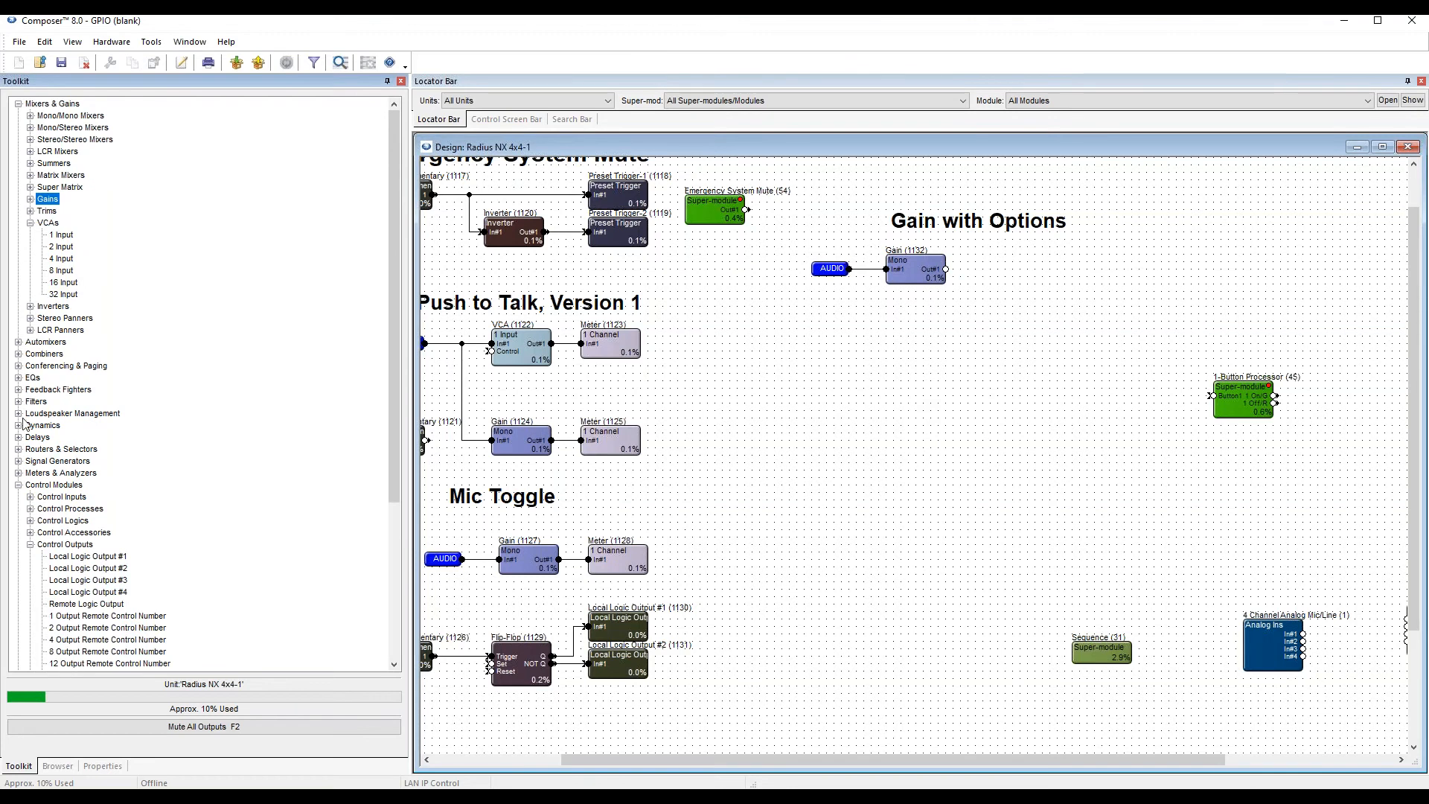
pyautogui.click(18, 484)
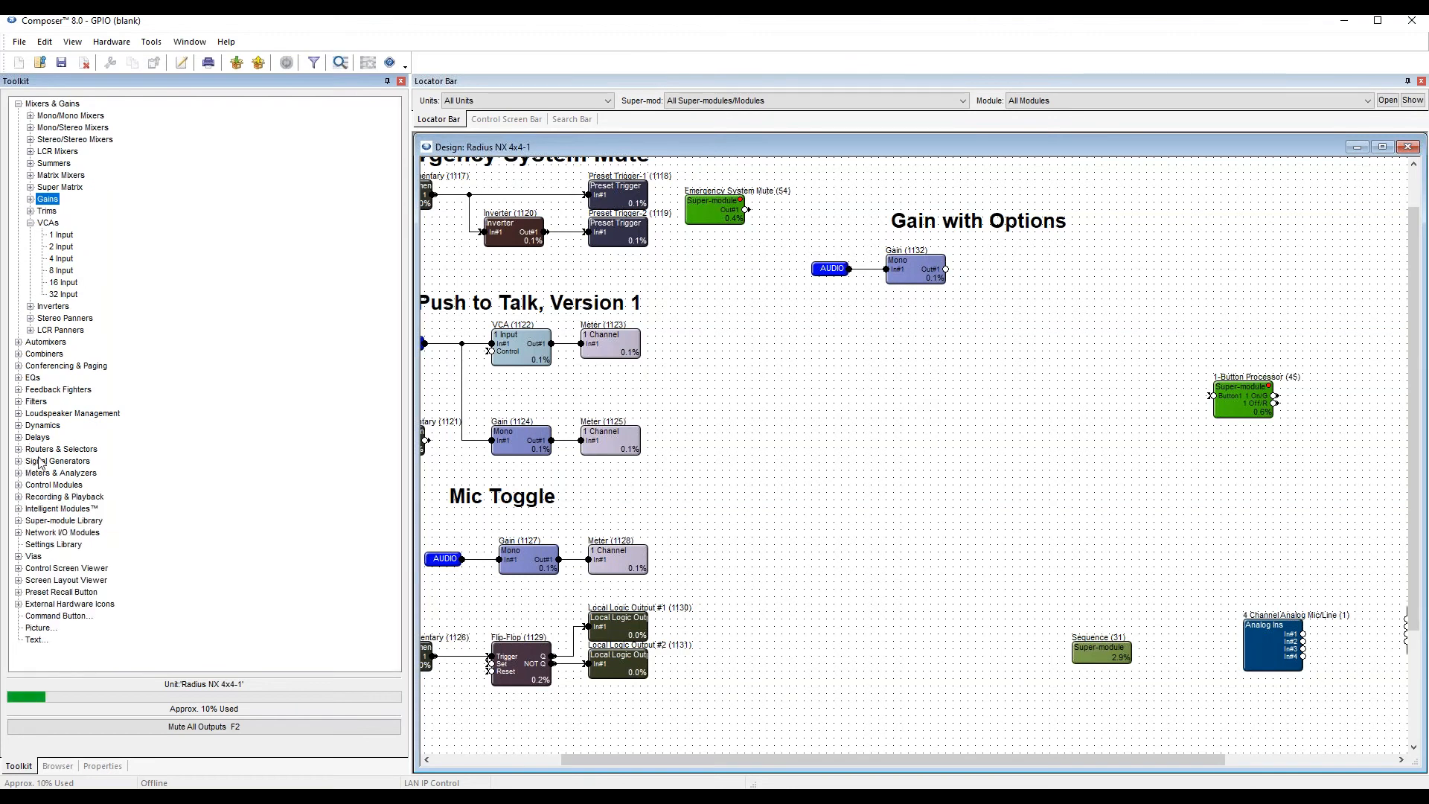
pyautogui.click(42, 476)
pyautogui.click(19, 474)
pyautogui.moveTo(65, 497); pyautogui.dragTo(945, 274)
pyautogui.click(925, 381)
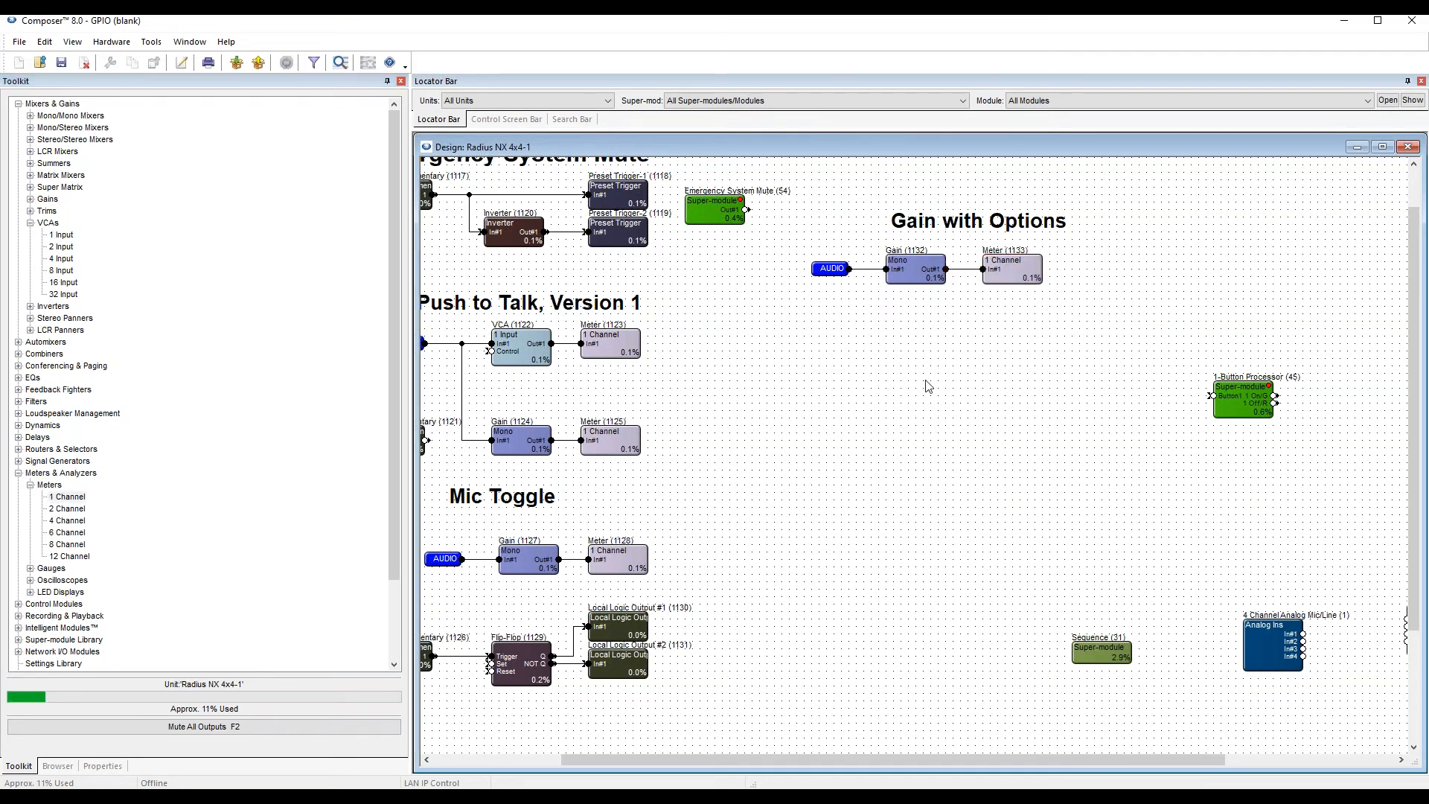
pyautogui.click(30, 222)
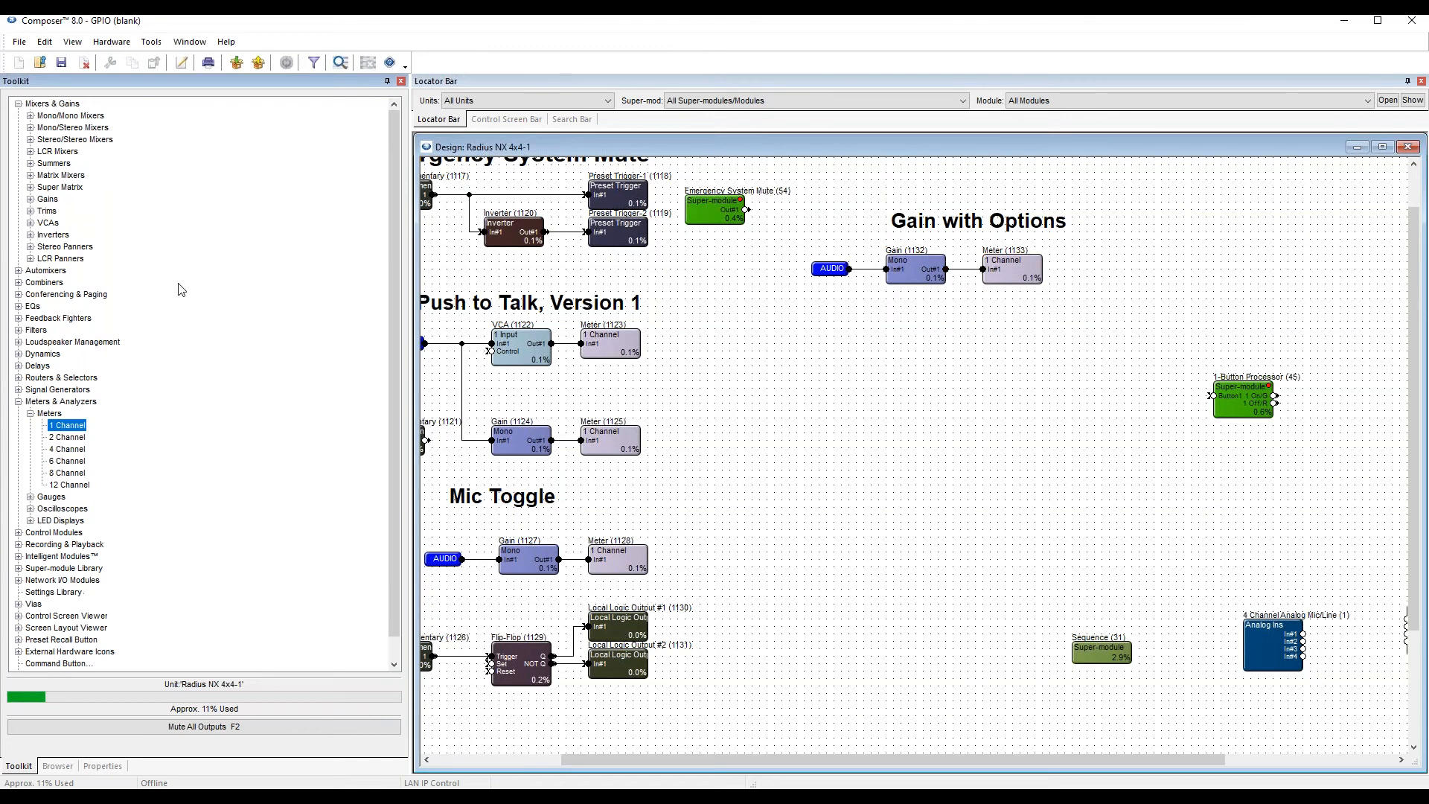
# Open the new Gain's controls below its module and assign its gain fader to local analog input Pot 2 of Radius NX 4x4-1.
pyautogui.doubleClick(927, 273)
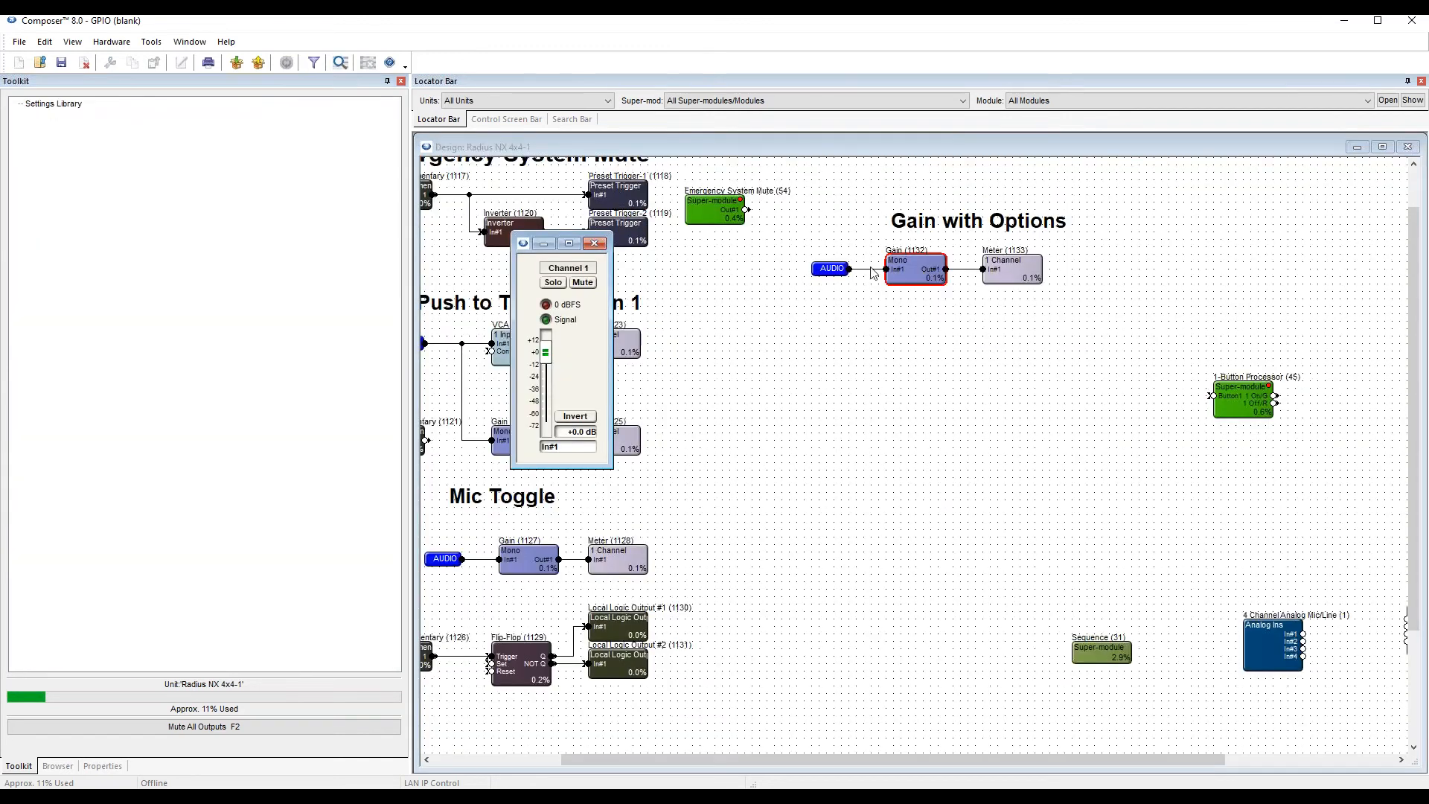
pyautogui.moveTo(544, 240); pyautogui.dragTo(914, 299)
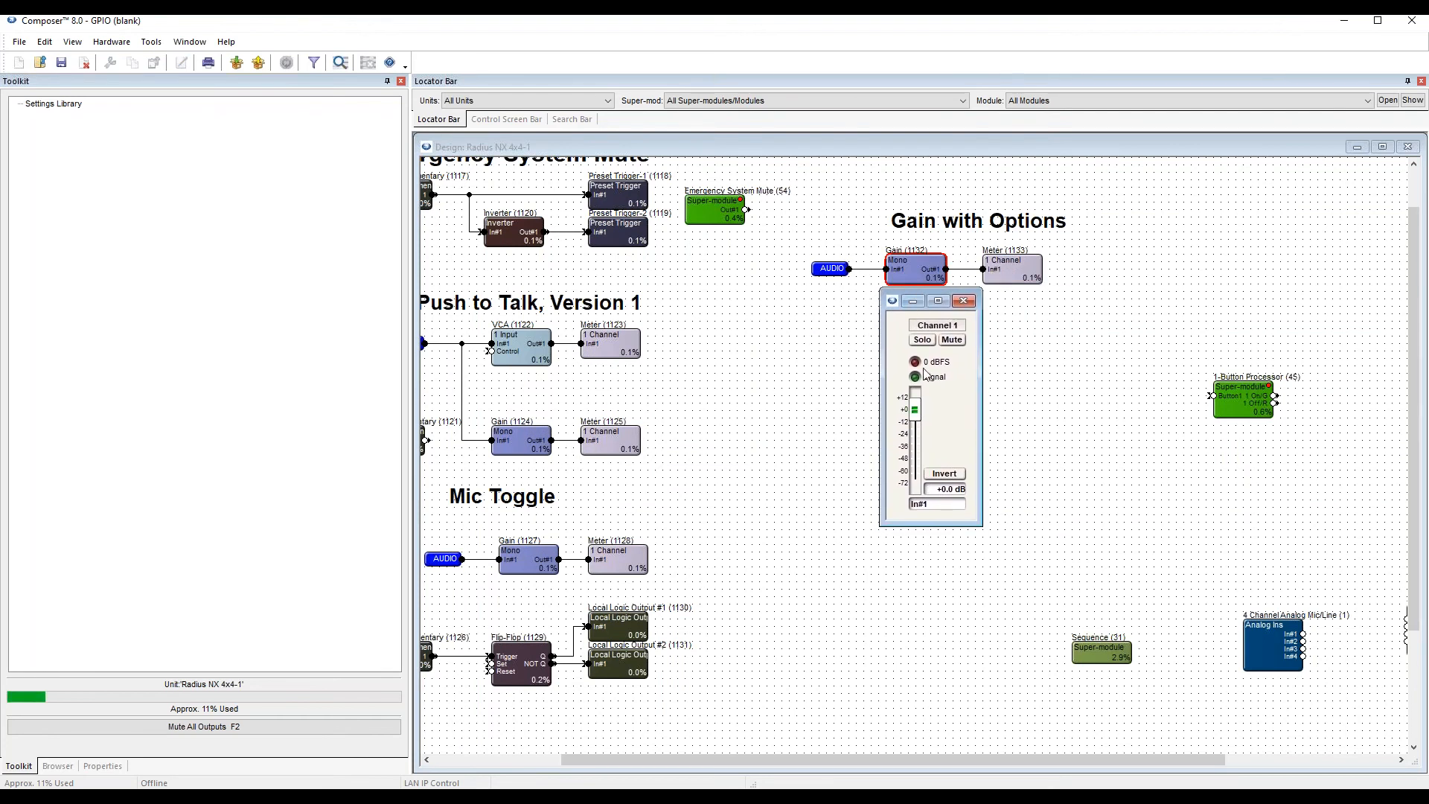
pyautogui.rightClick(915, 412)
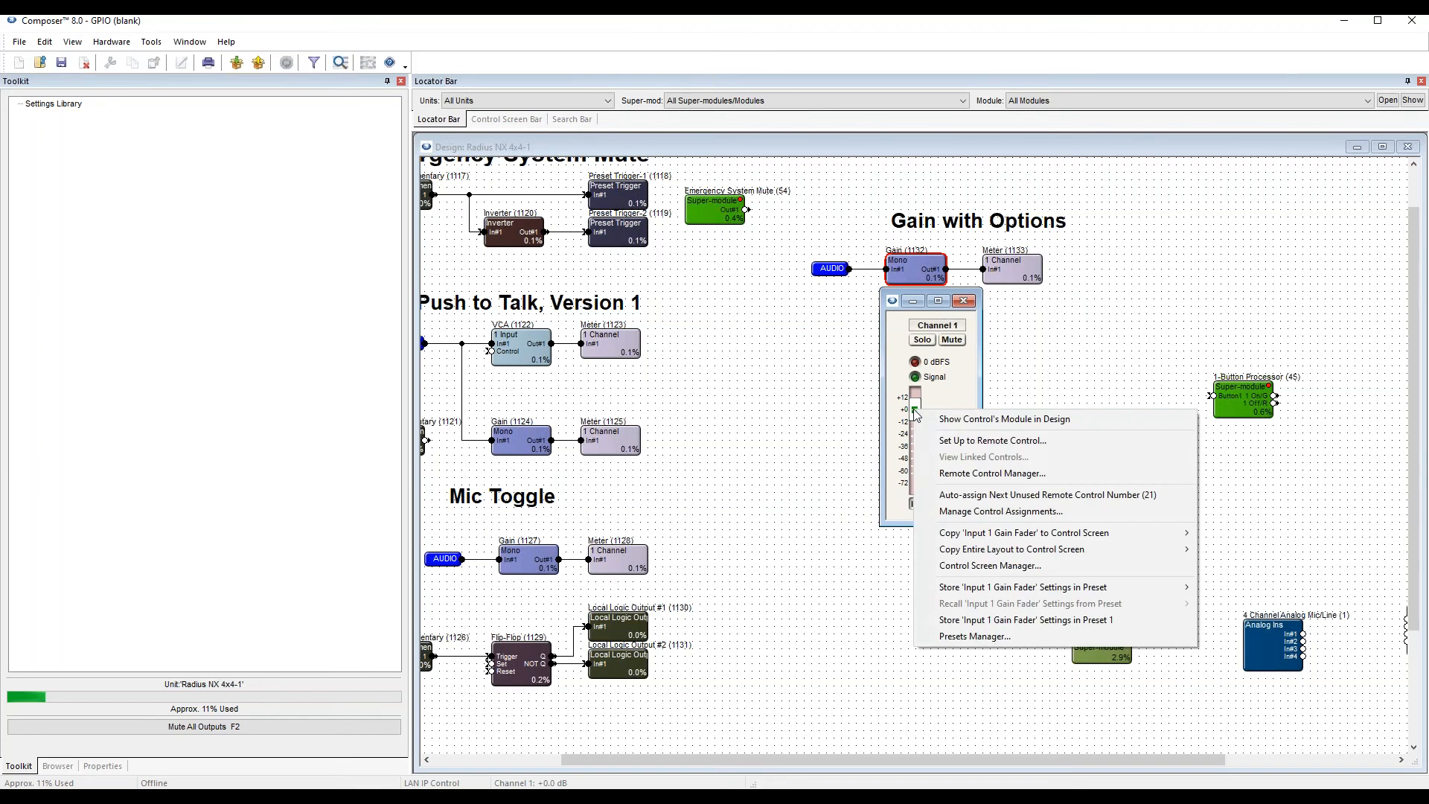
pyautogui.click(967, 439)
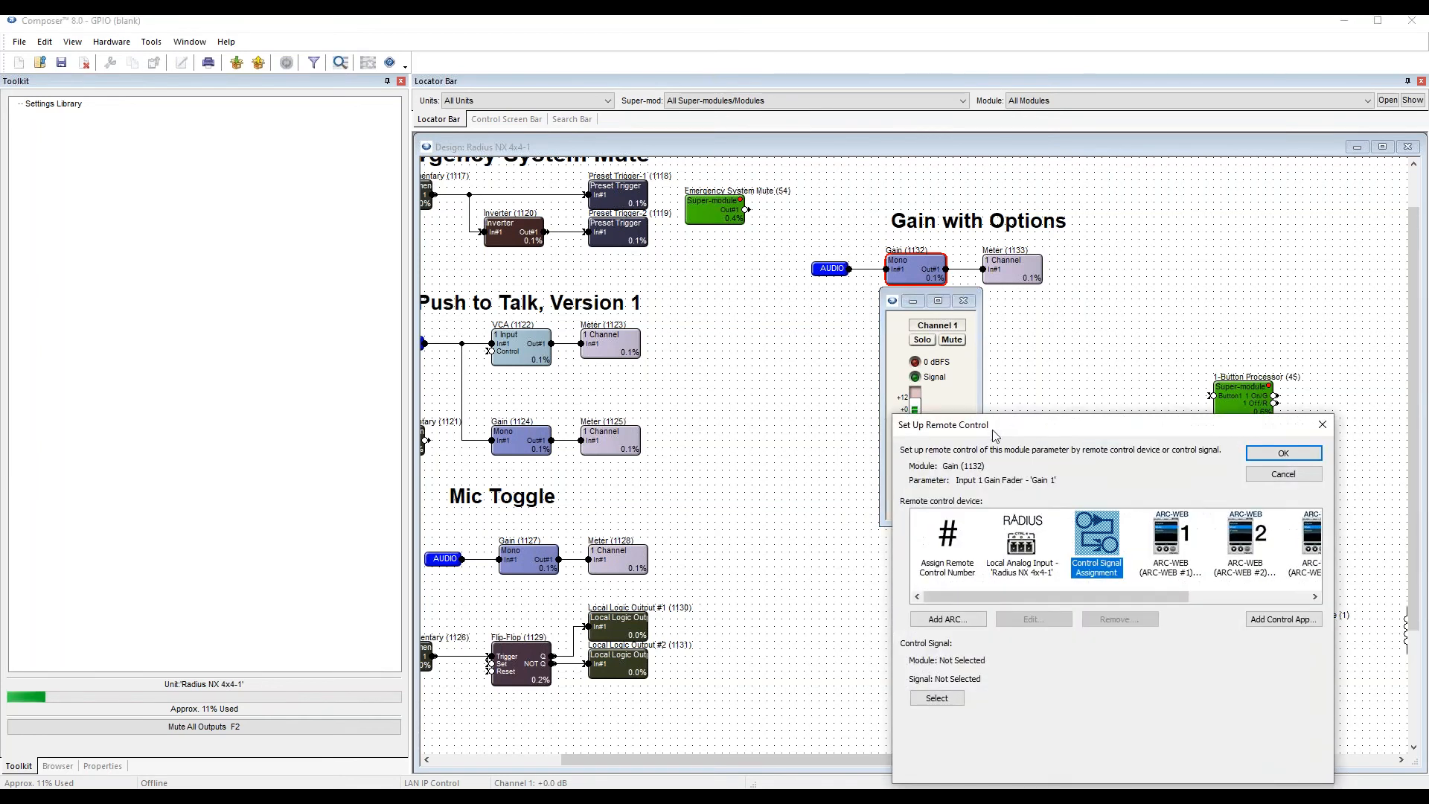
pyautogui.moveTo(997, 432); pyautogui.dragTo(1107, 185)
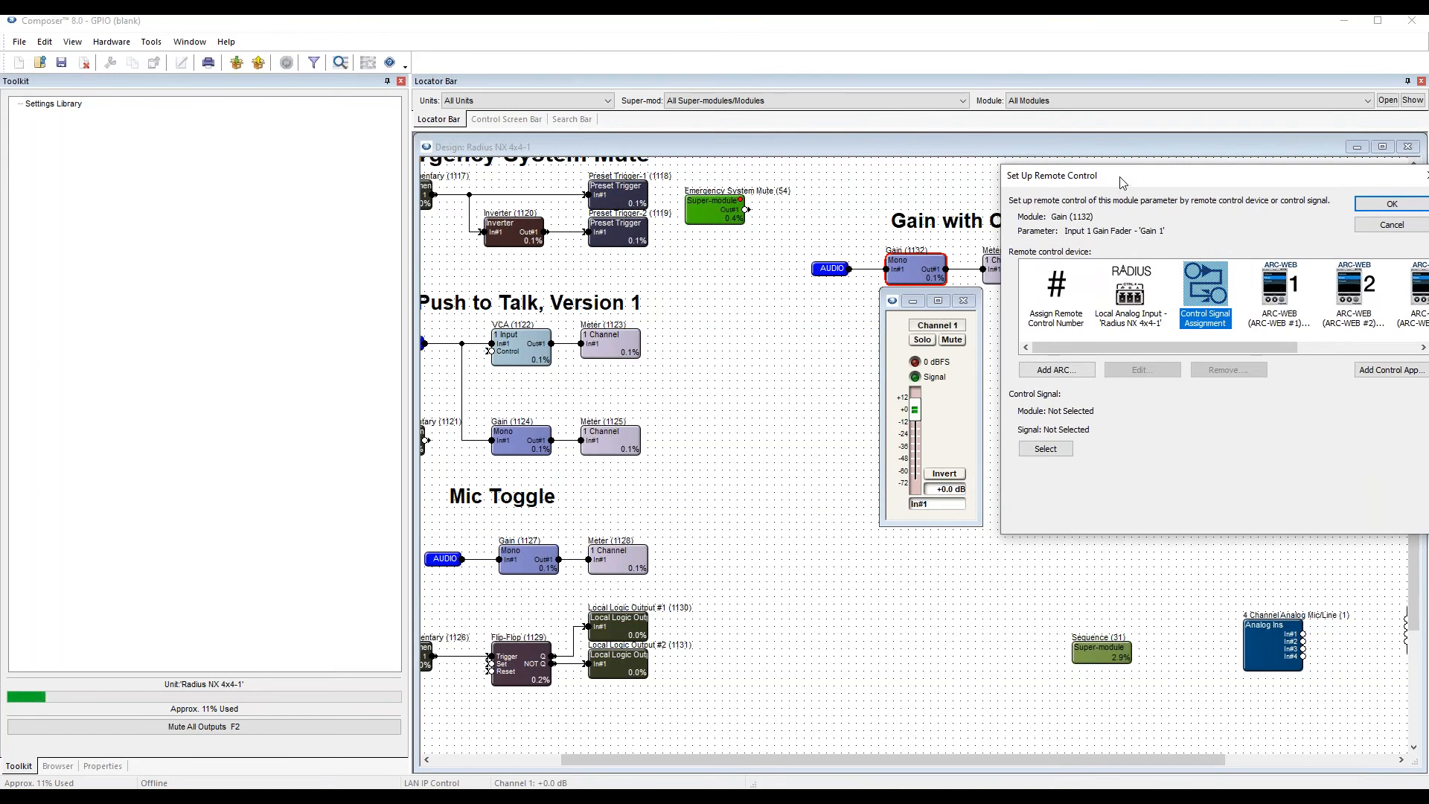
pyautogui.moveTo(1121, 181); pyautogui.dragTo(1100, 186)
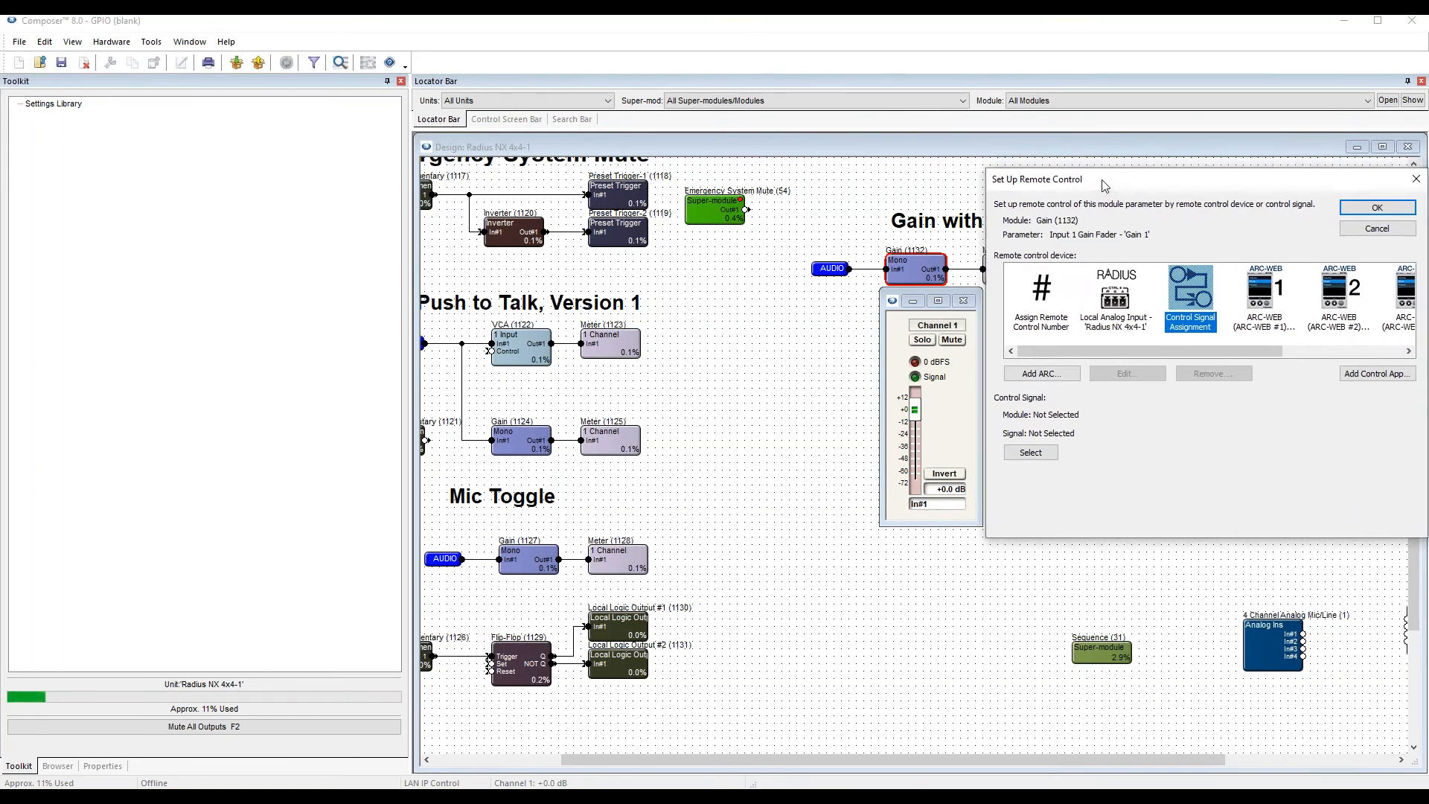
pyautogui.click(1101, 305)
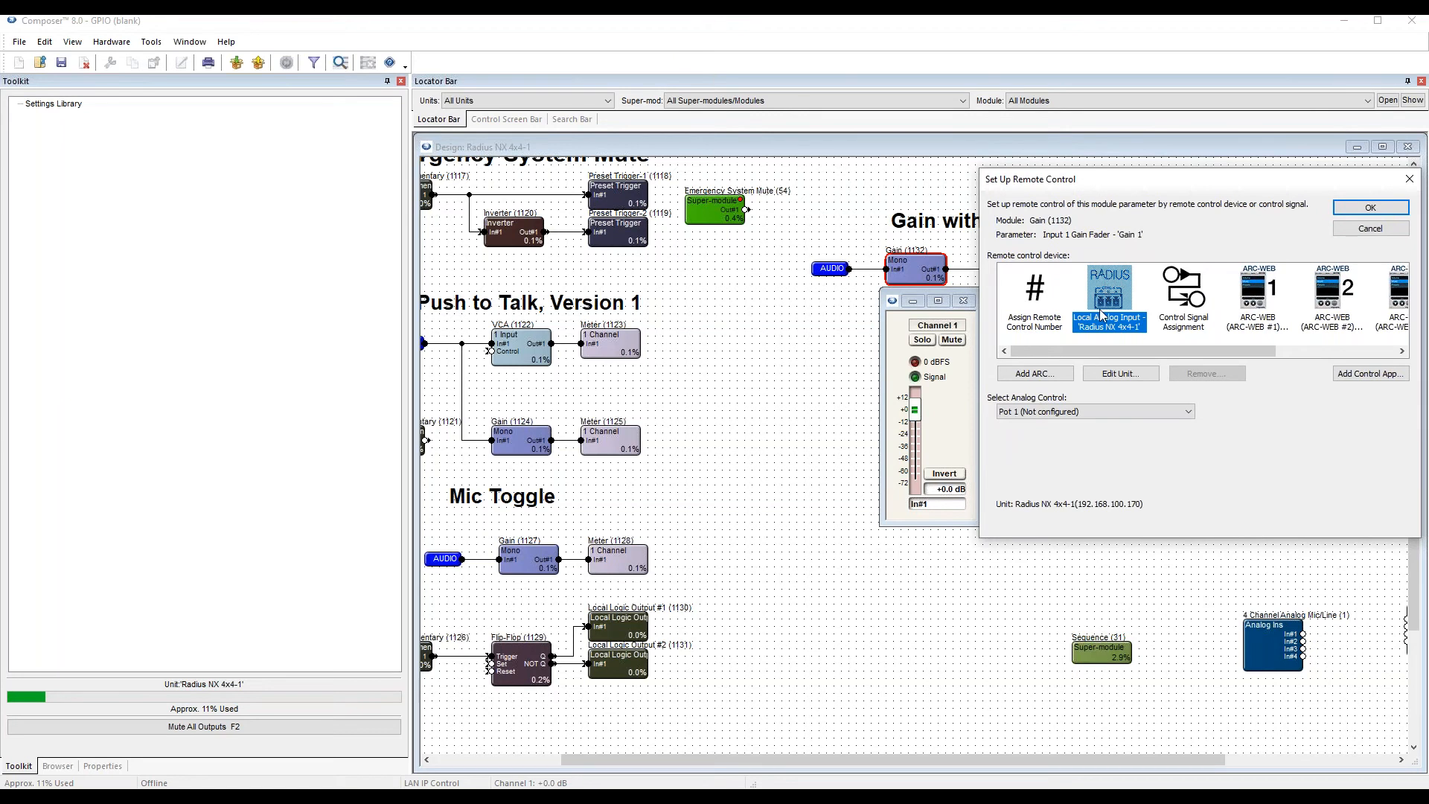
pyautogui.click(1064, 411)
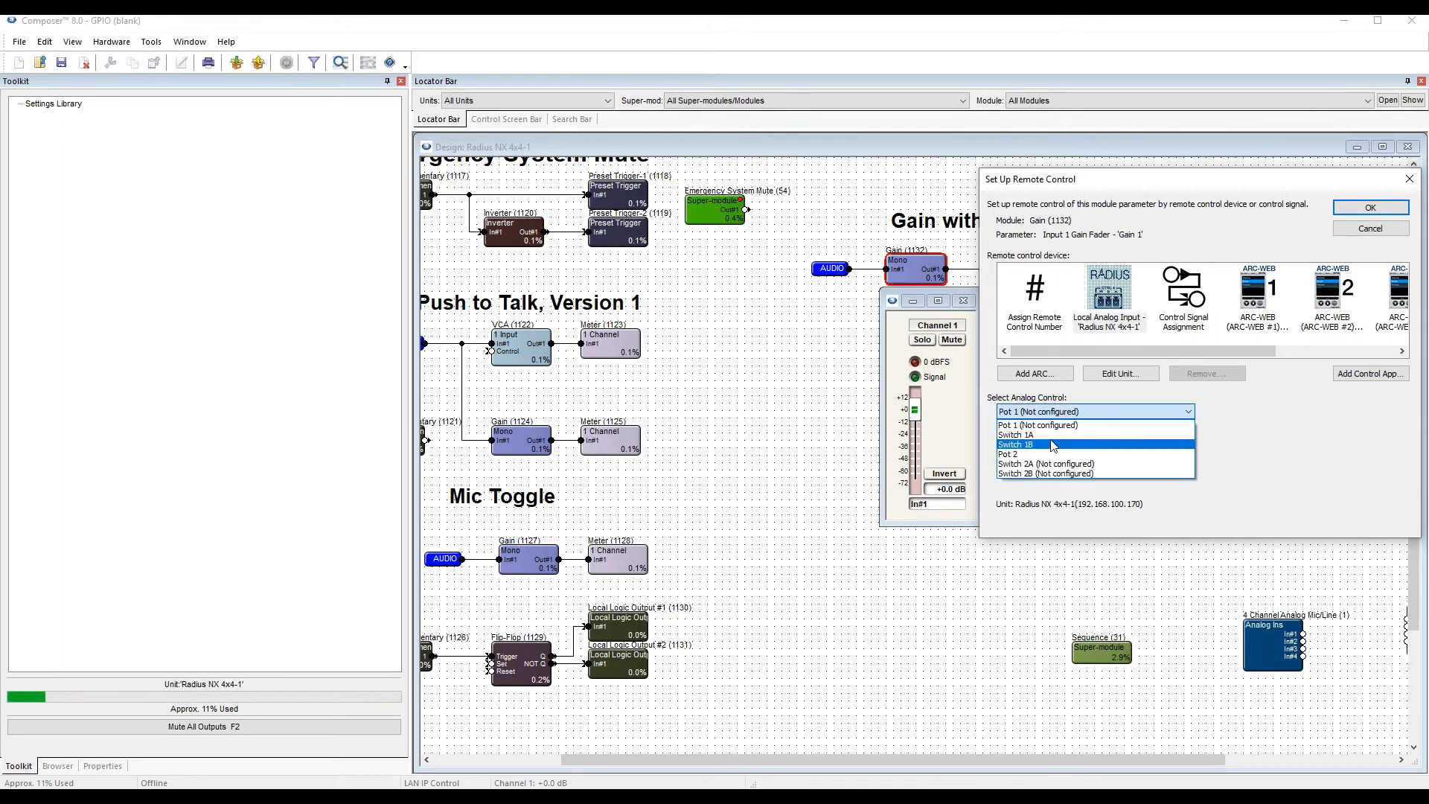
pyautogui.click(1034, 455)
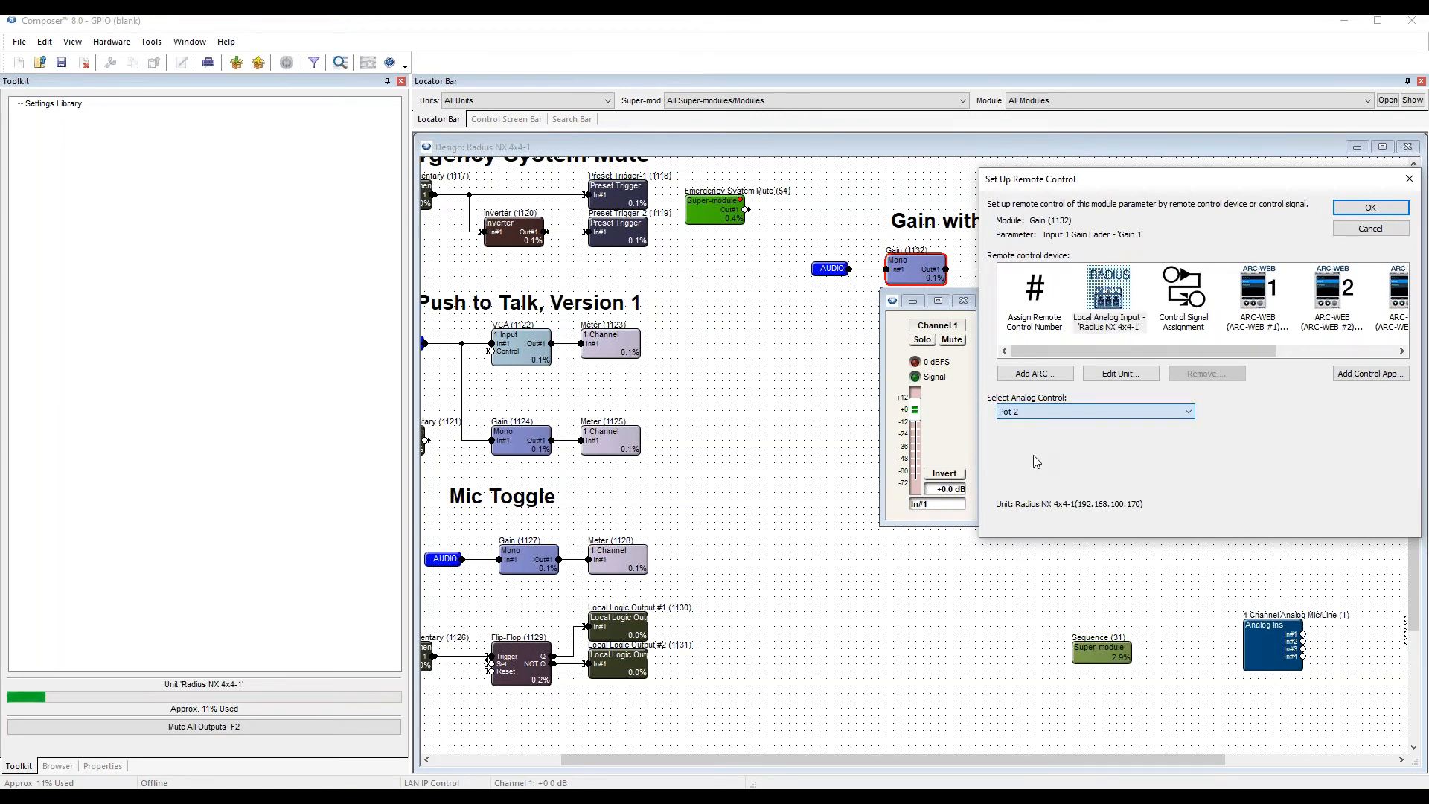
pyautogui.click(1371, 209)
# Super-impose the assigned remote control numbers on the controls, and push the site file online, dismissing the completion notice.
pyautogui.click(151, 42)
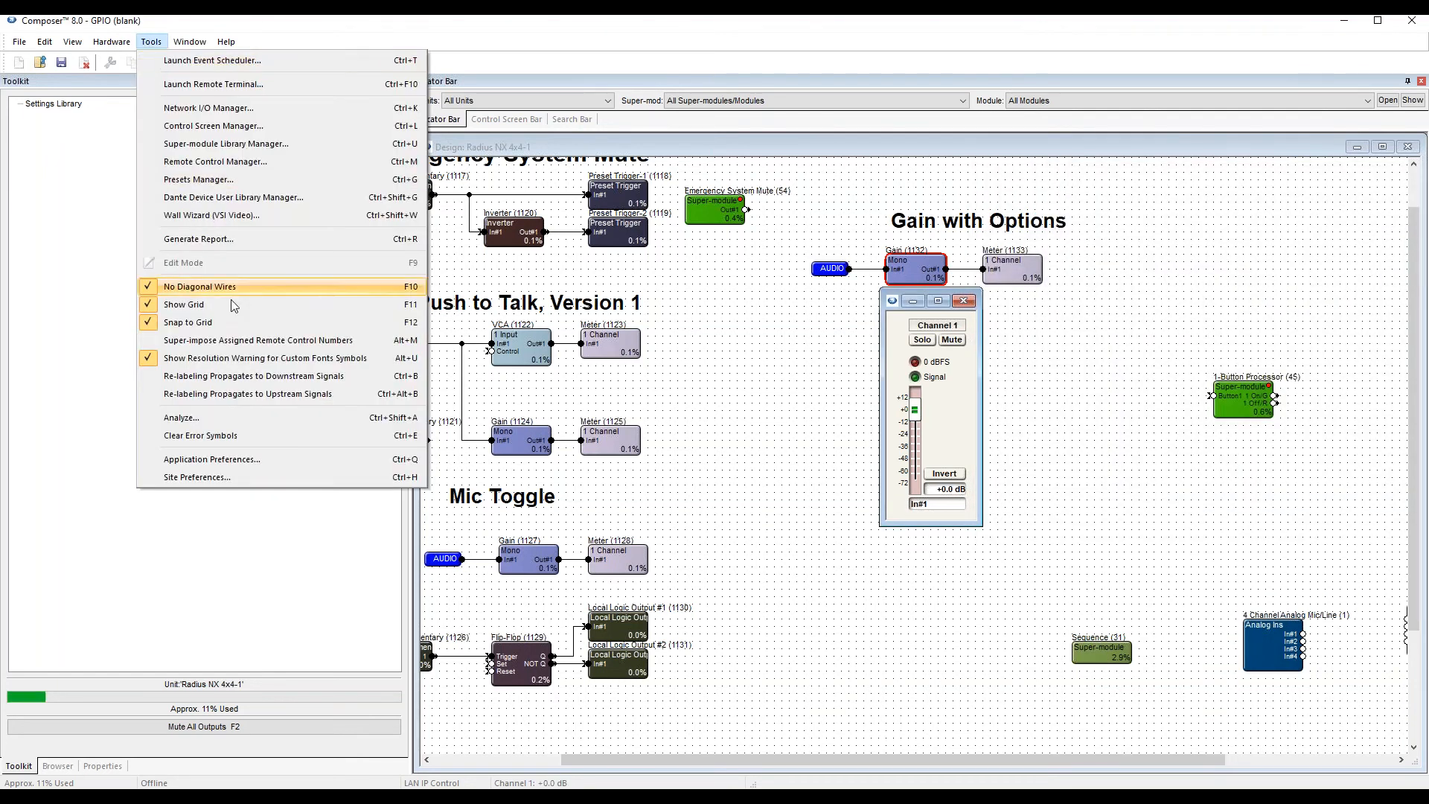
pyautogui.click(260, 340)
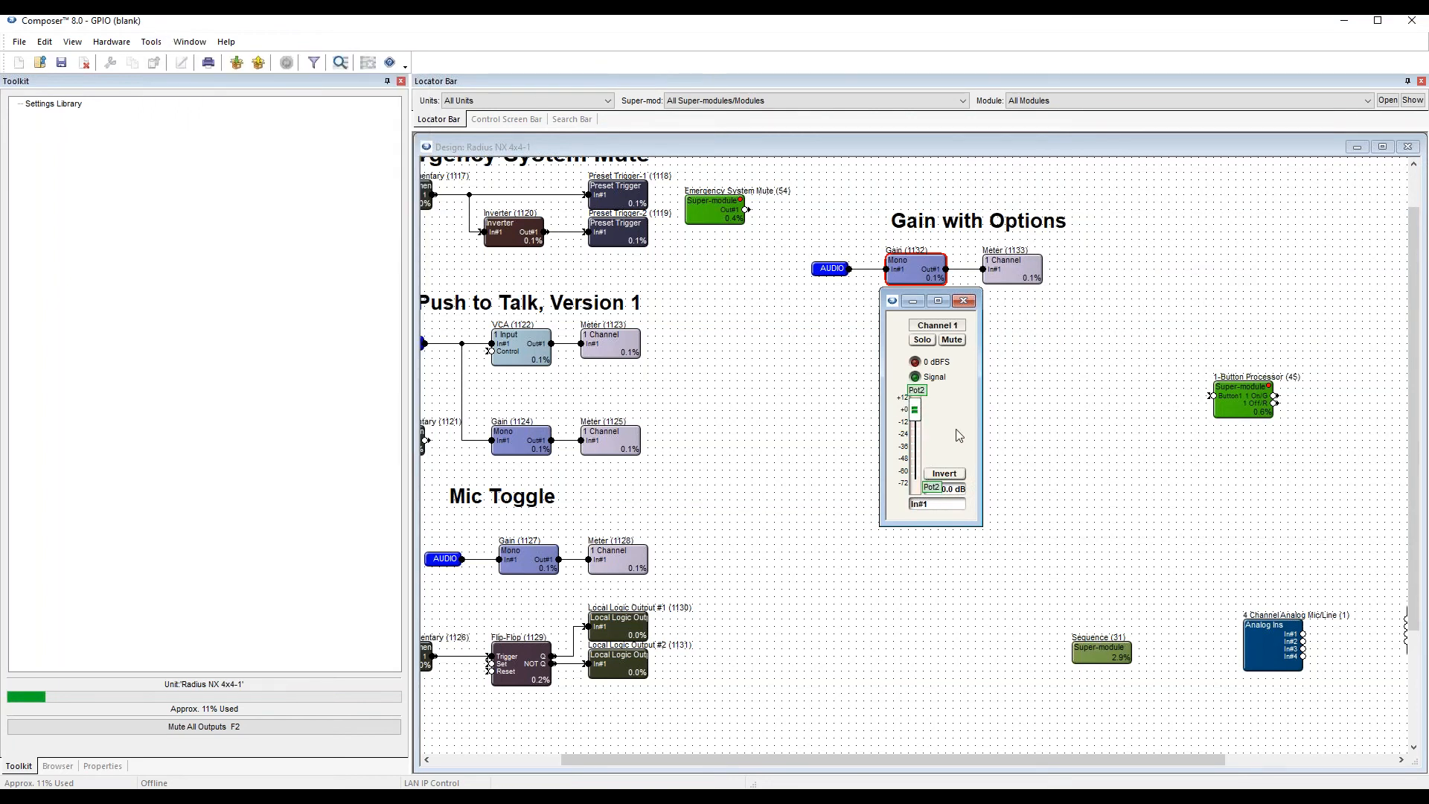
pyautogui.press('F5')
pyautogui.press('Return')
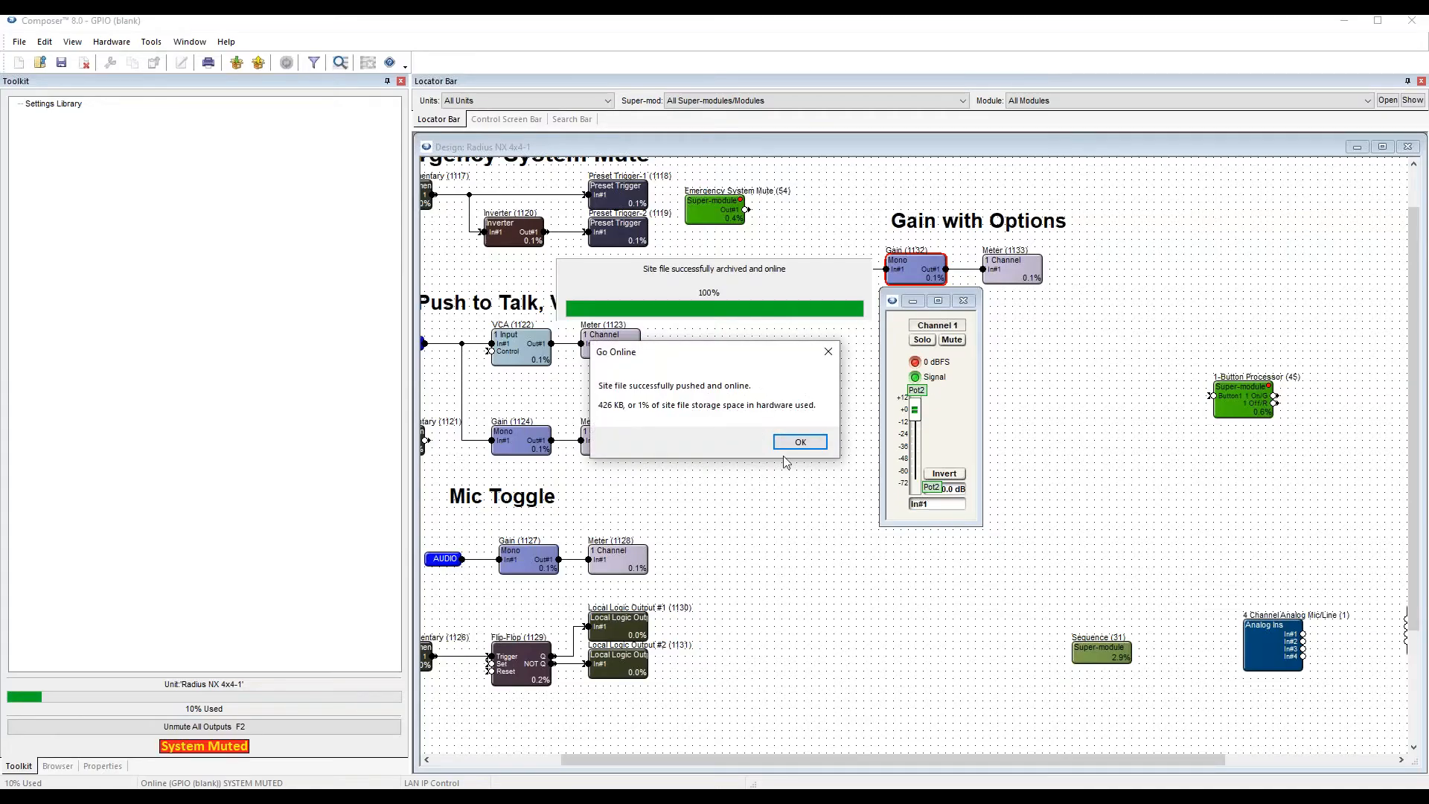
pyautogui.click(802, 445)
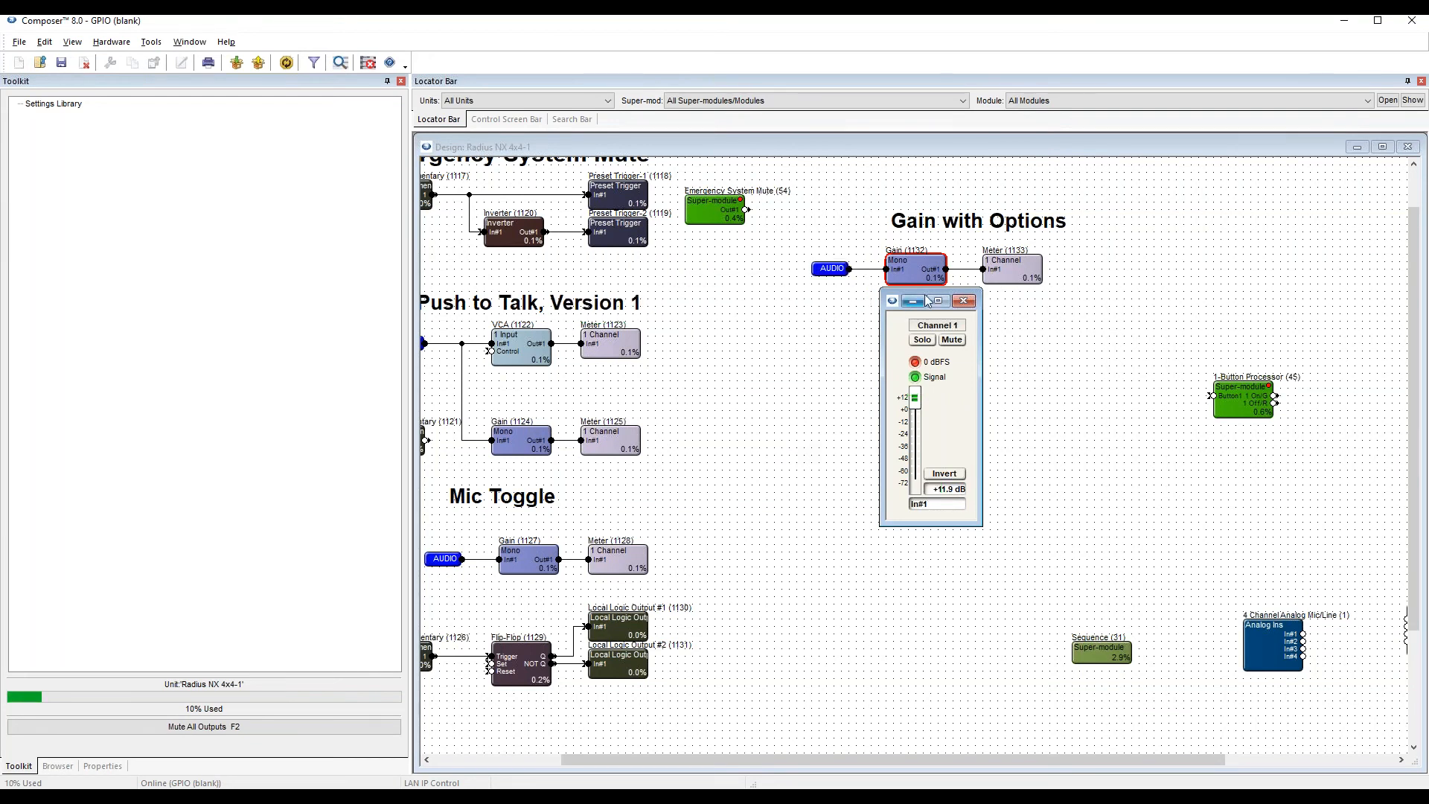
# Arrange the Gain and Meter controls side by side below their modules to watch the pot adjust the level, and close both.
pyautogui.moveTo(925, 292); pyautogui.dragTo(908, 312)
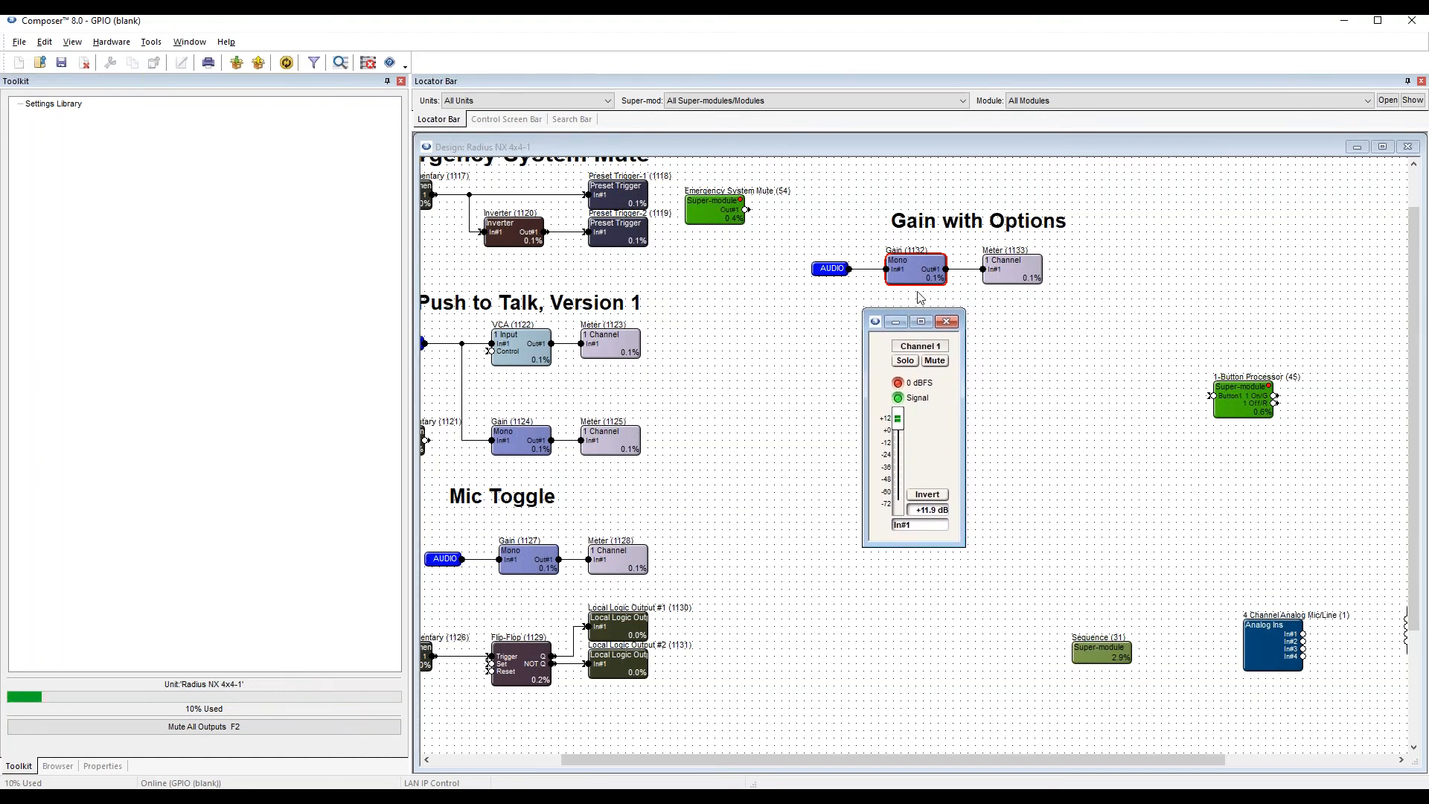
pyautogui.doubleClick(1004, 278)
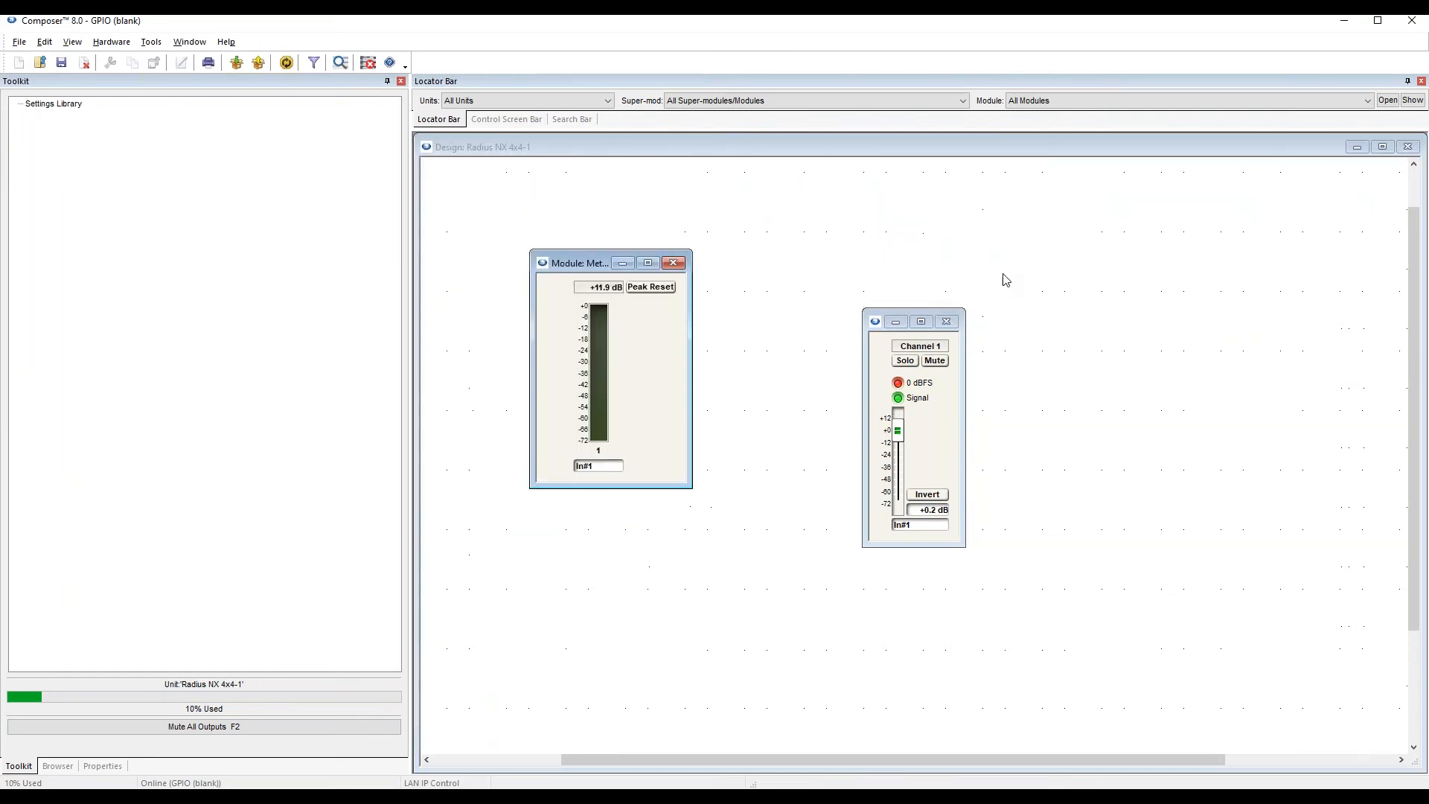
pyautogui.moveTo(580, 267); pyautogui.dragTo(1130, 299)
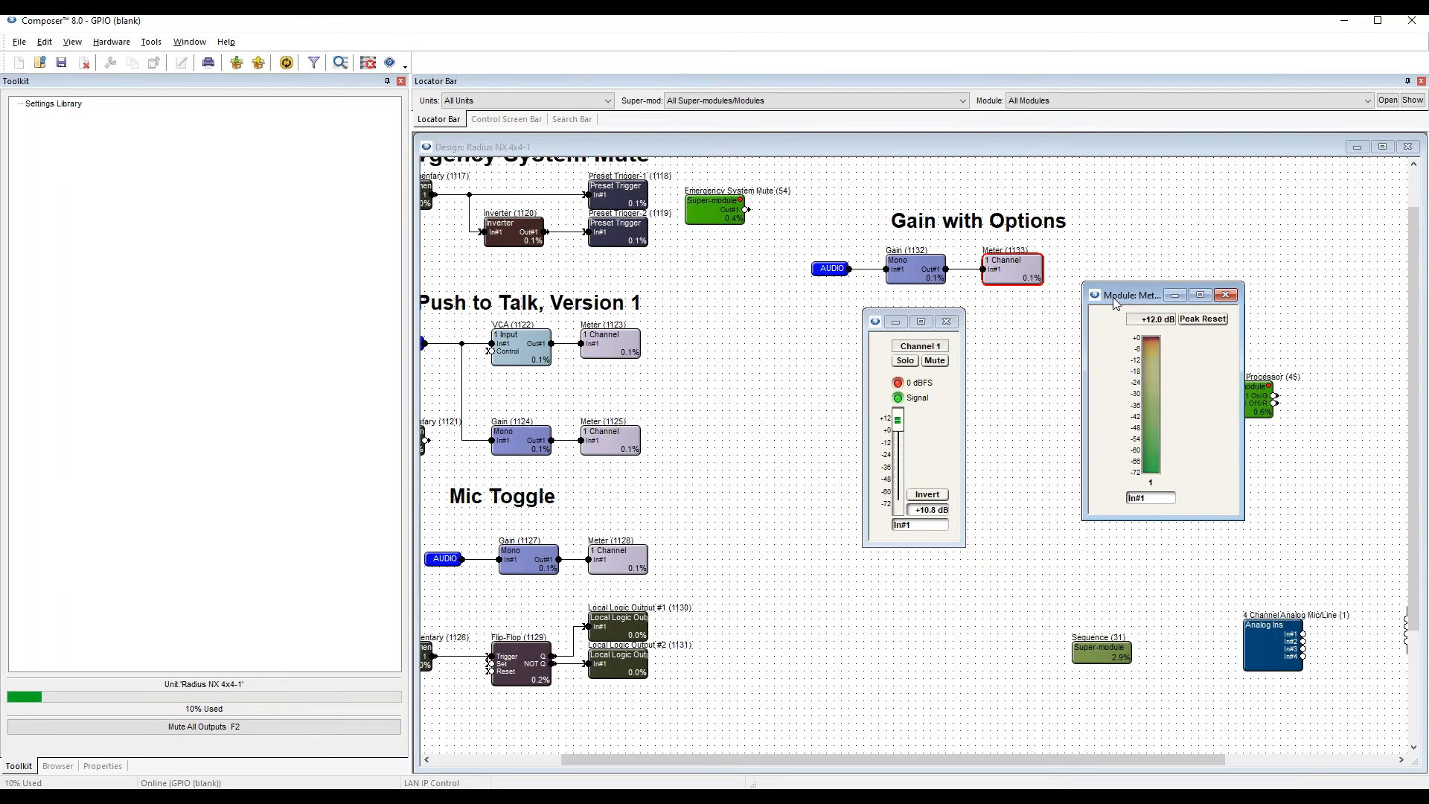
pyautogui.moveTo(1126, 295); pyautogui.dragTo(1051, 324)
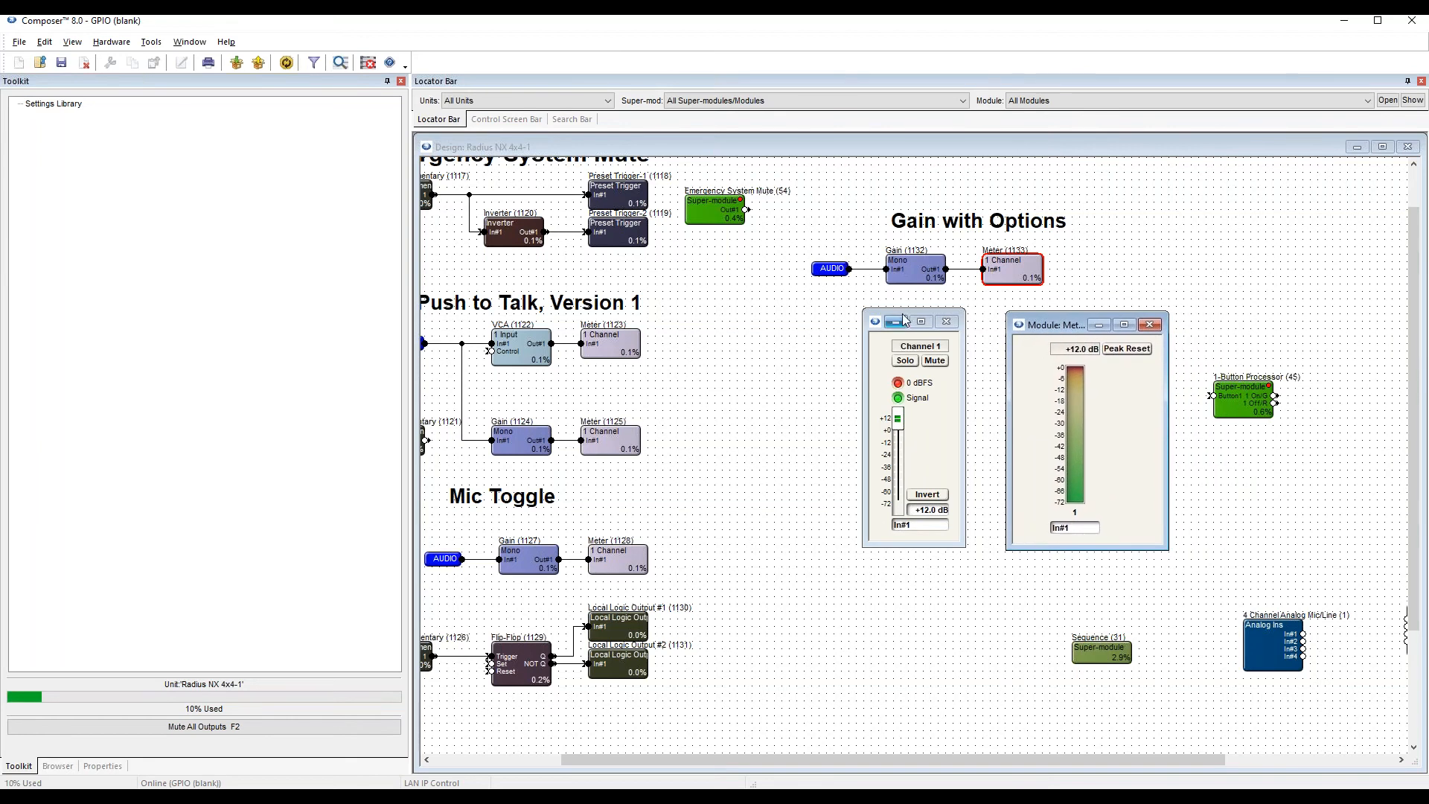
pyautogui.moveTo(904, 312); pyautogui.dragTo(932, 313)
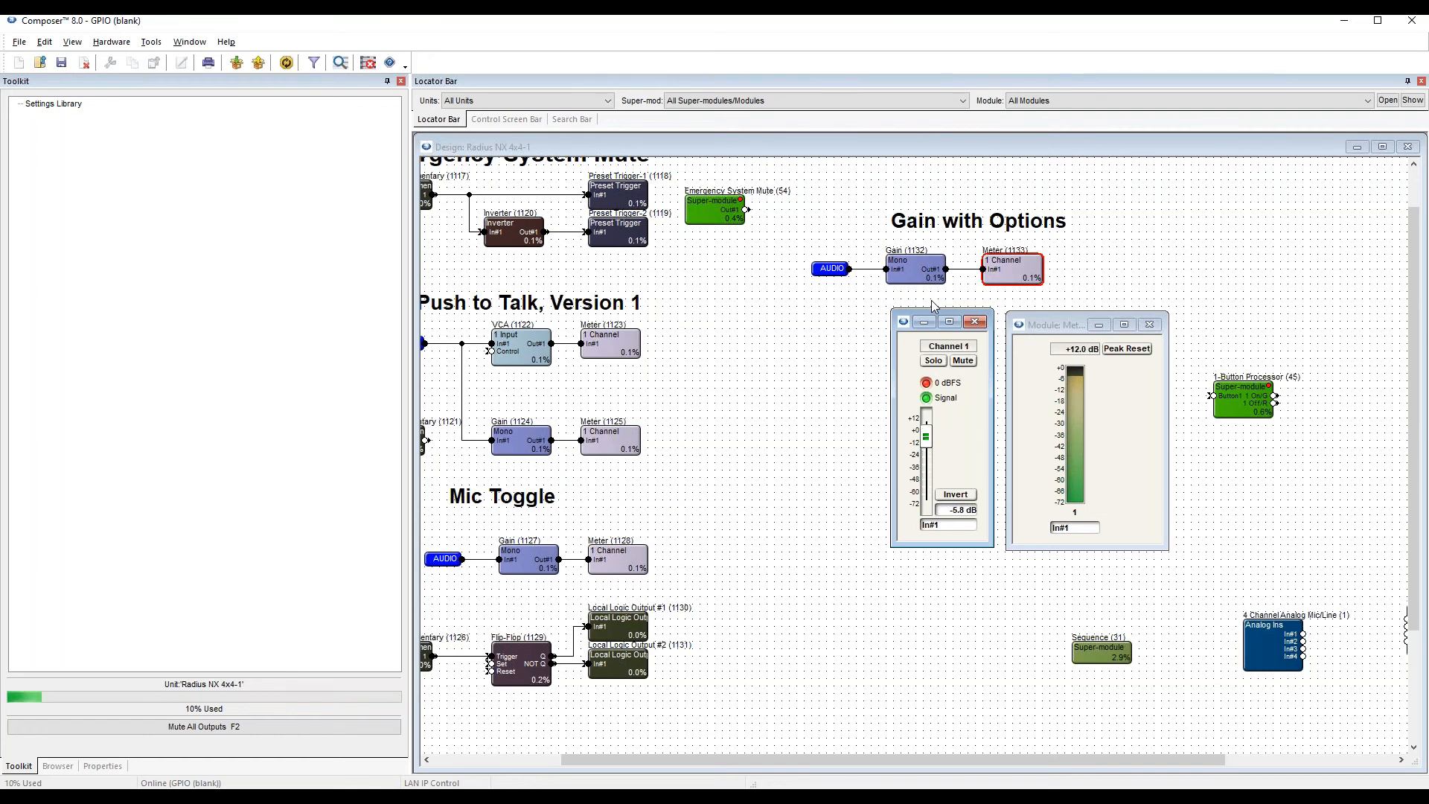
pyautogui.click(976, 325)
pyautogui.click(1150, 325)
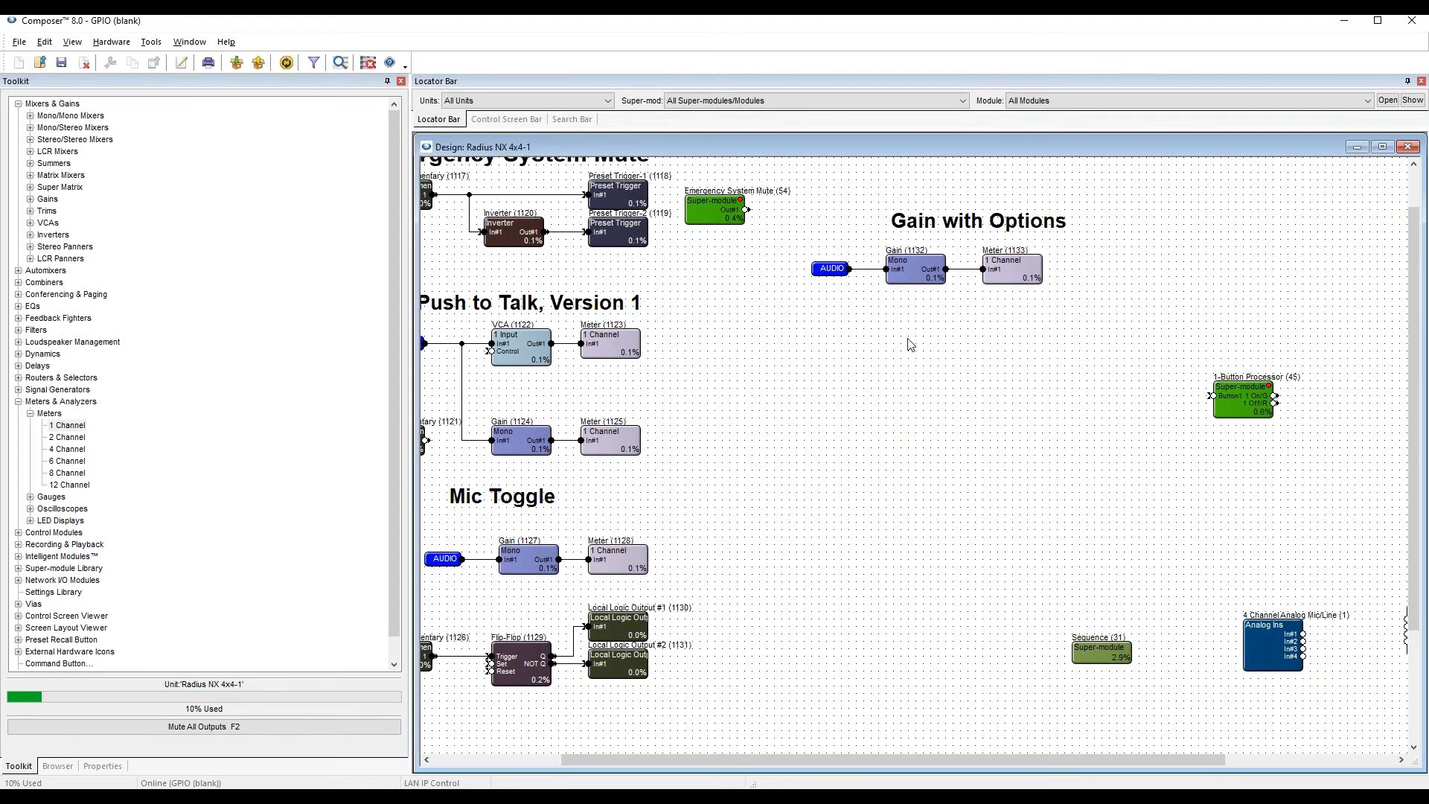
# Reopen the Gain controls below its module, and take the site offline, nudging the design window aside.
pyautogui.doubleClick(910, 269)
pyautogui.moveTo(599, 279); pyautogui.dragTo(945, 314)
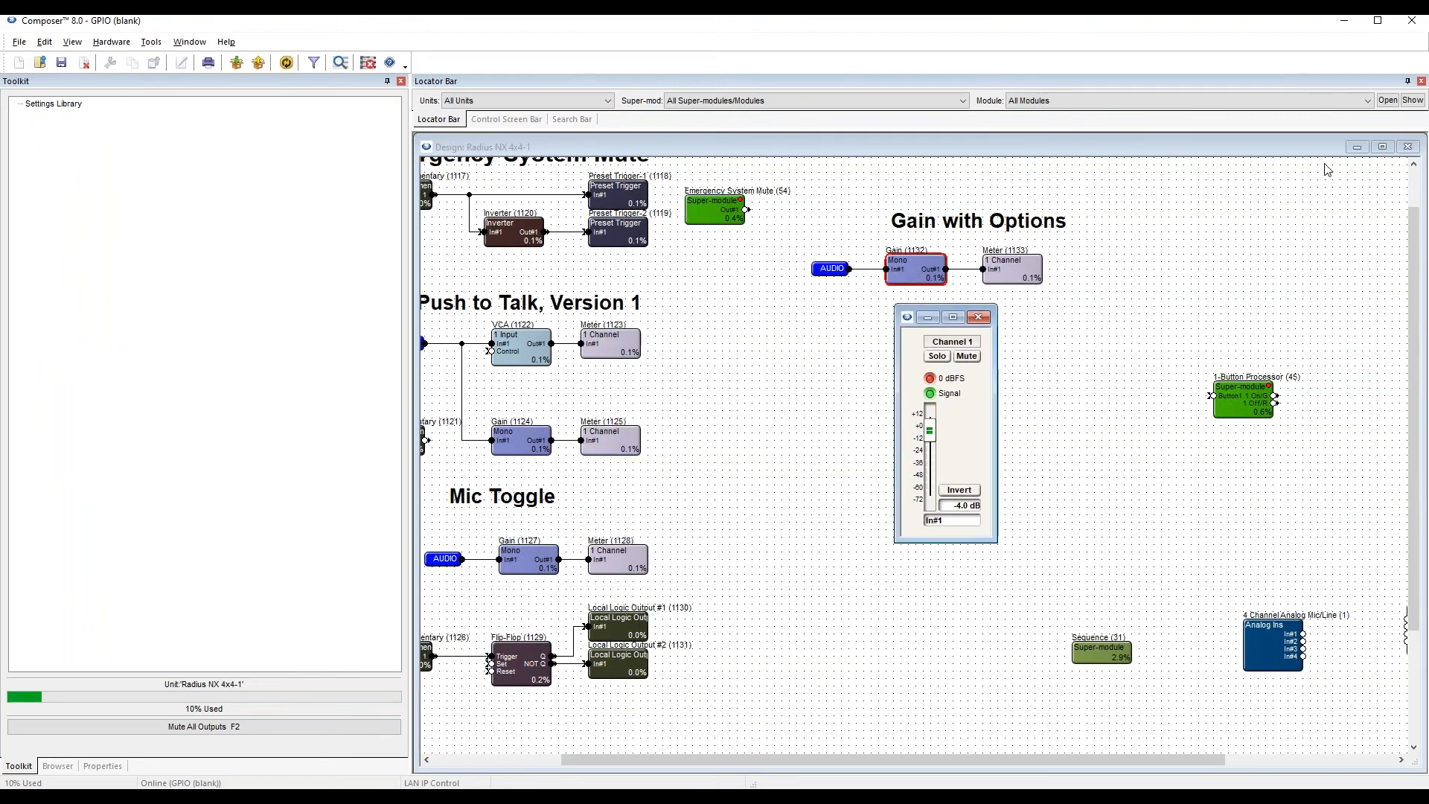
pyautogui.press('F7')
pyautogui.moveTo(1306, 148); pyautogui.dragTo(1283, 152)
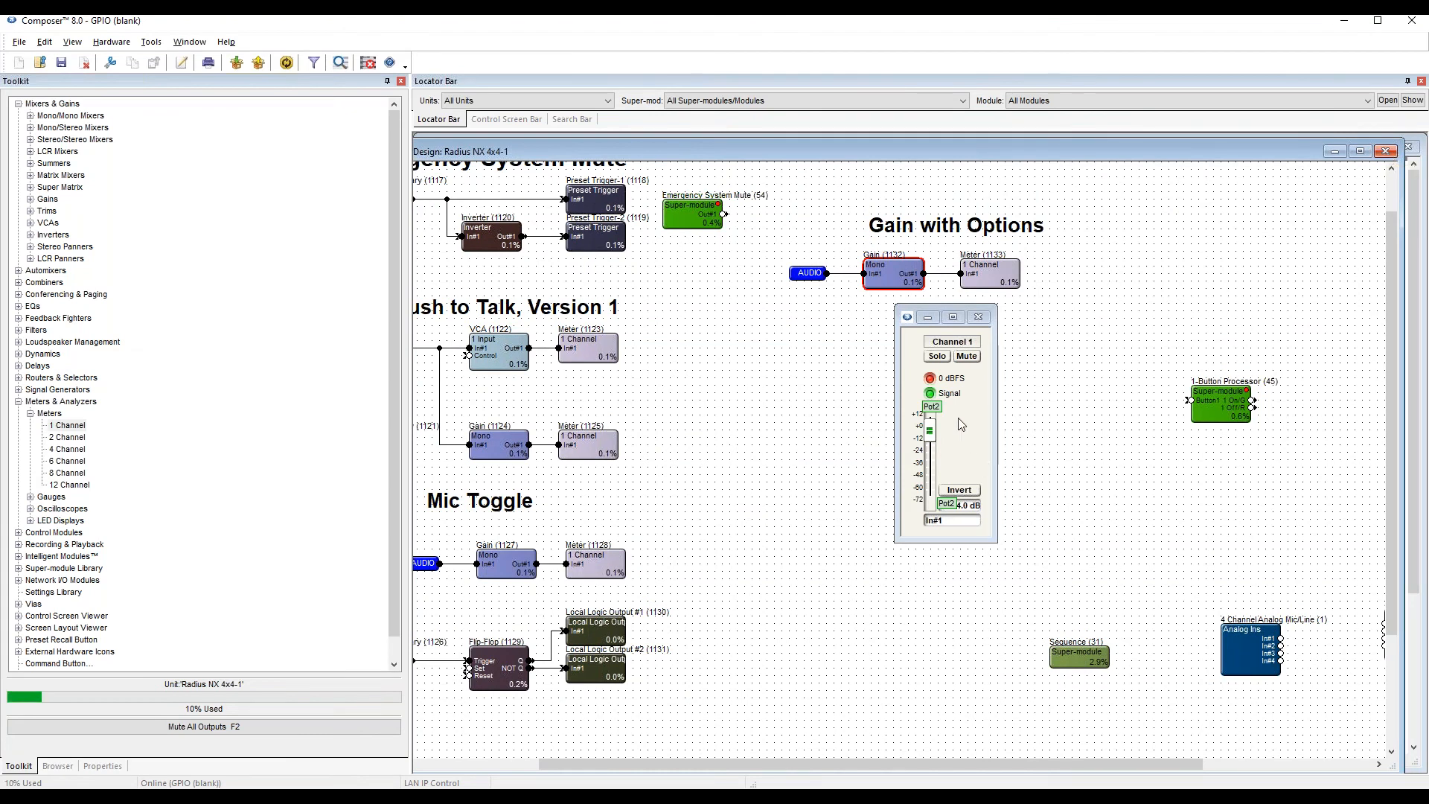
# Close the design window, and set the Radius NX 4x4 unit's external control Input #2 to a 20% minimum level and 80% maximum level.
pyautogui.click(1386, 151)
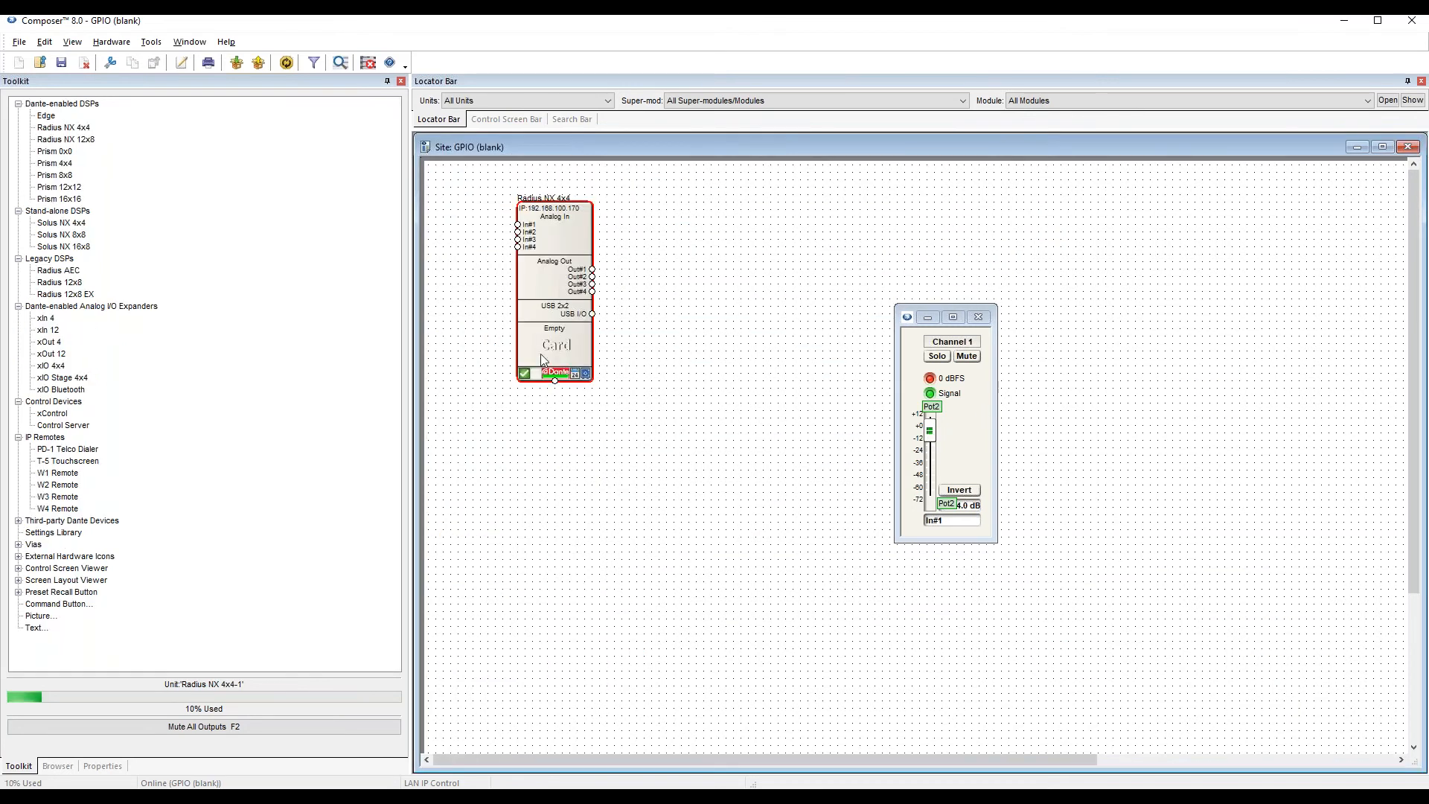
pyautogui.moveTo(567, 268)
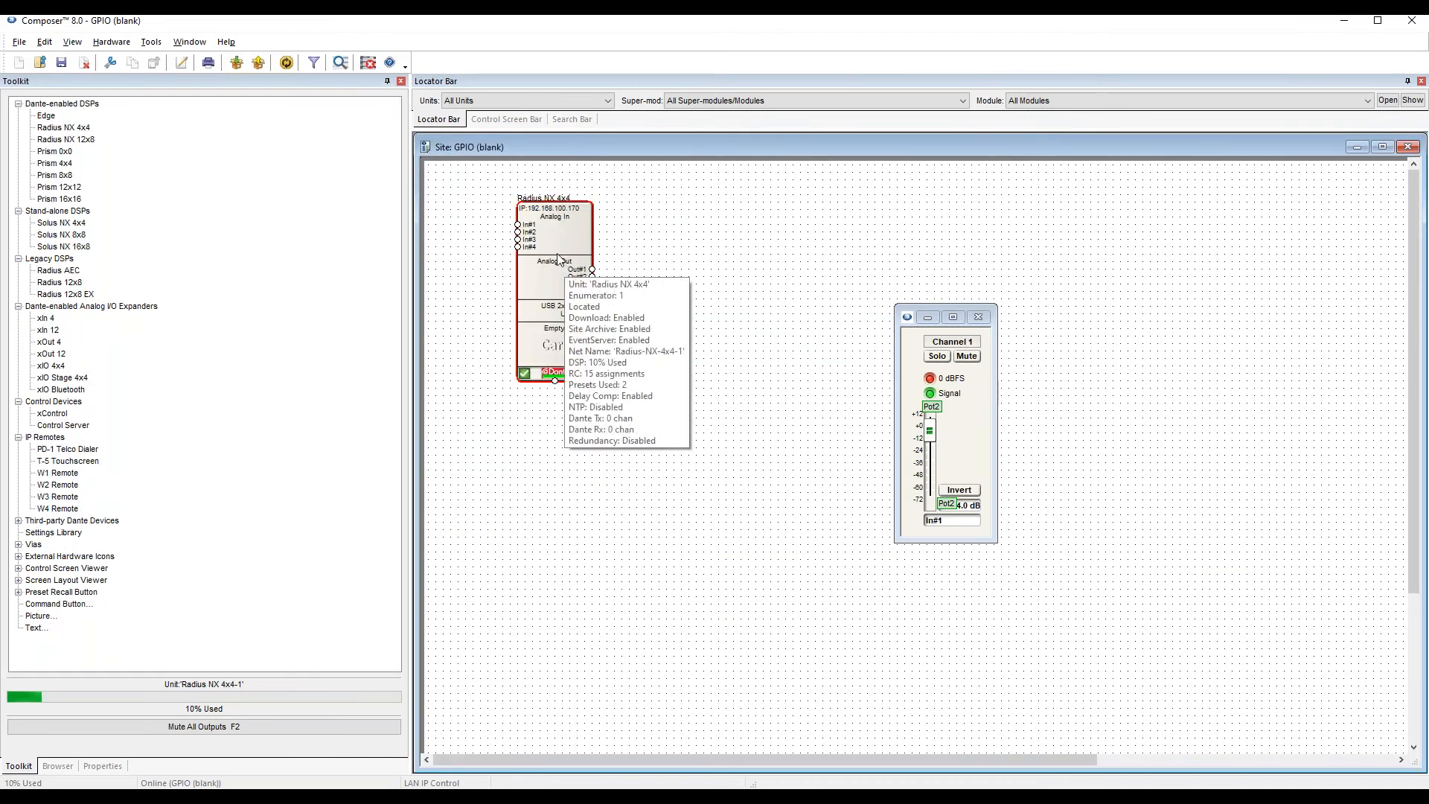
pyautogui.rightClick(557, 259)
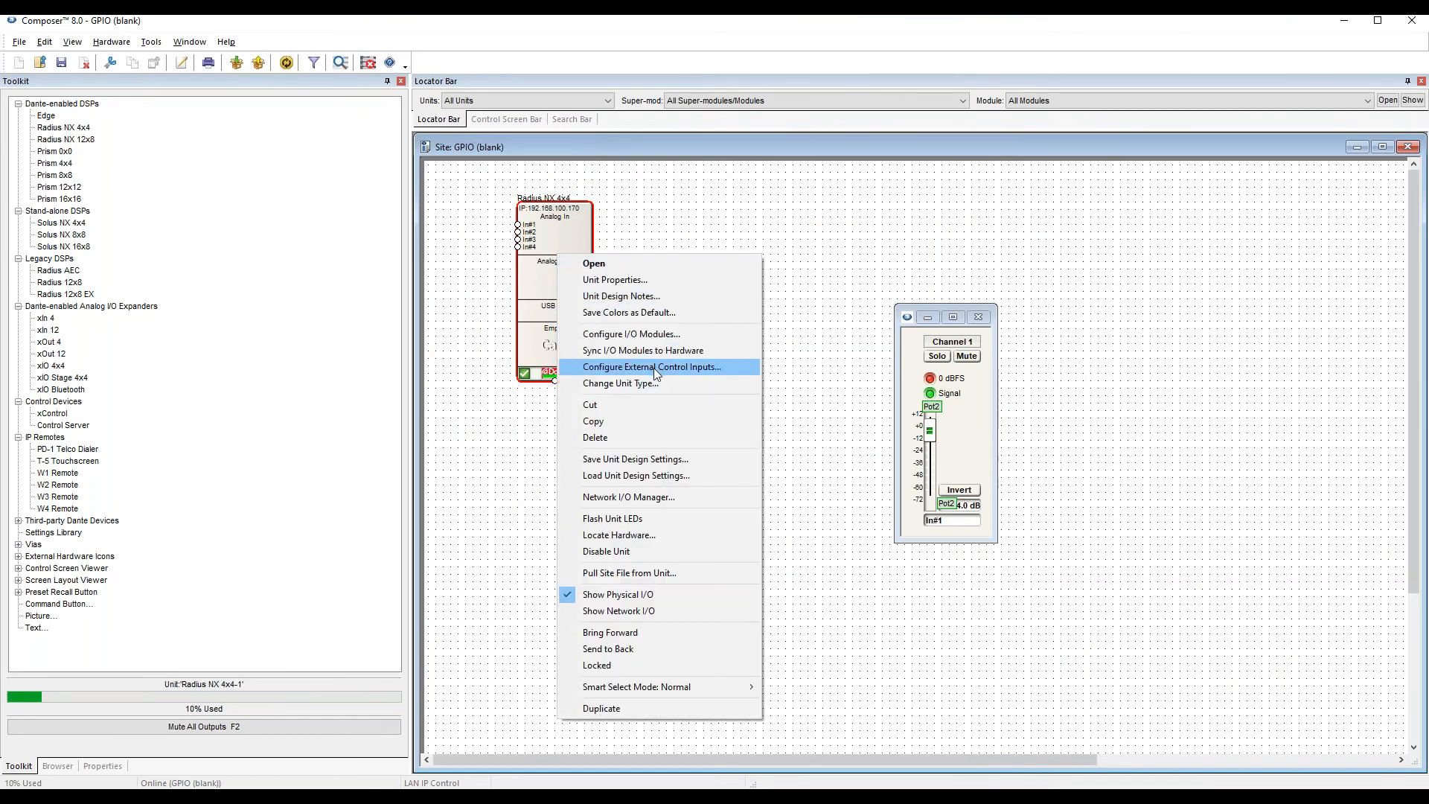
pyautogui.click(653, 368)
pyautogui.moveTo(673, 384); pyautogui.dragTo(620, 363)
pyautogui.click(530, 399)
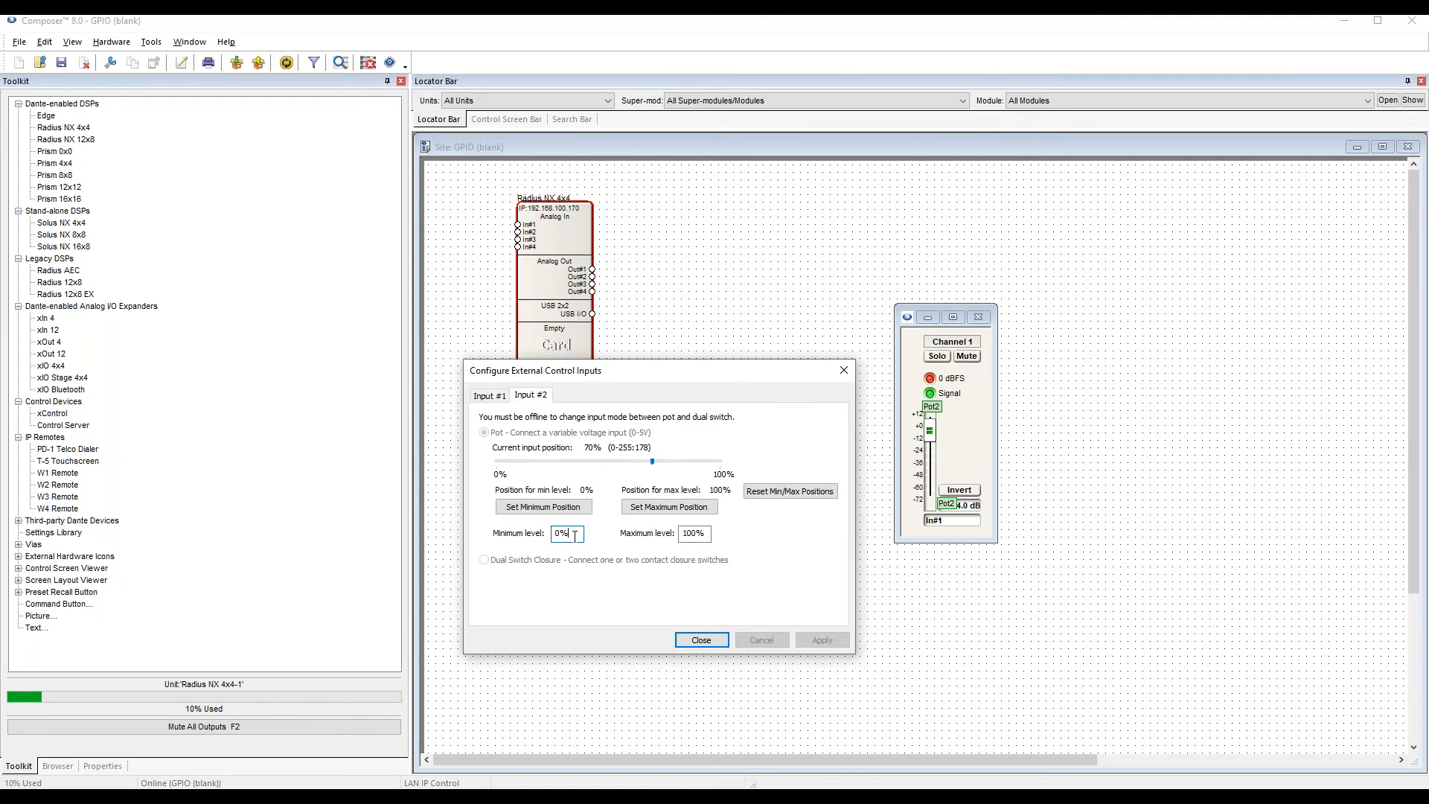
pyautogui.write('2')
pyautogui.press('Tab')
pyautogui.write('8')
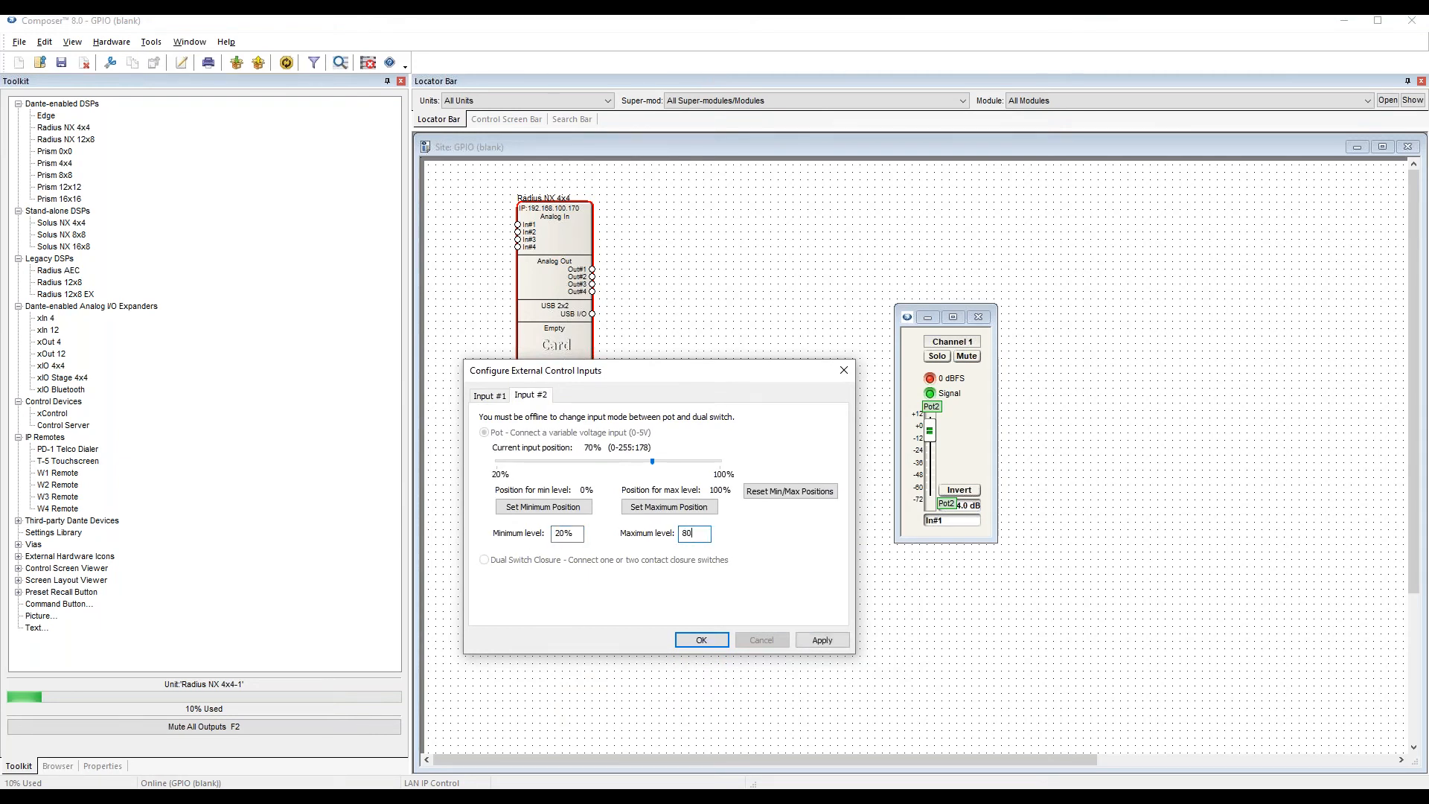
pyautogui.press('Tab')
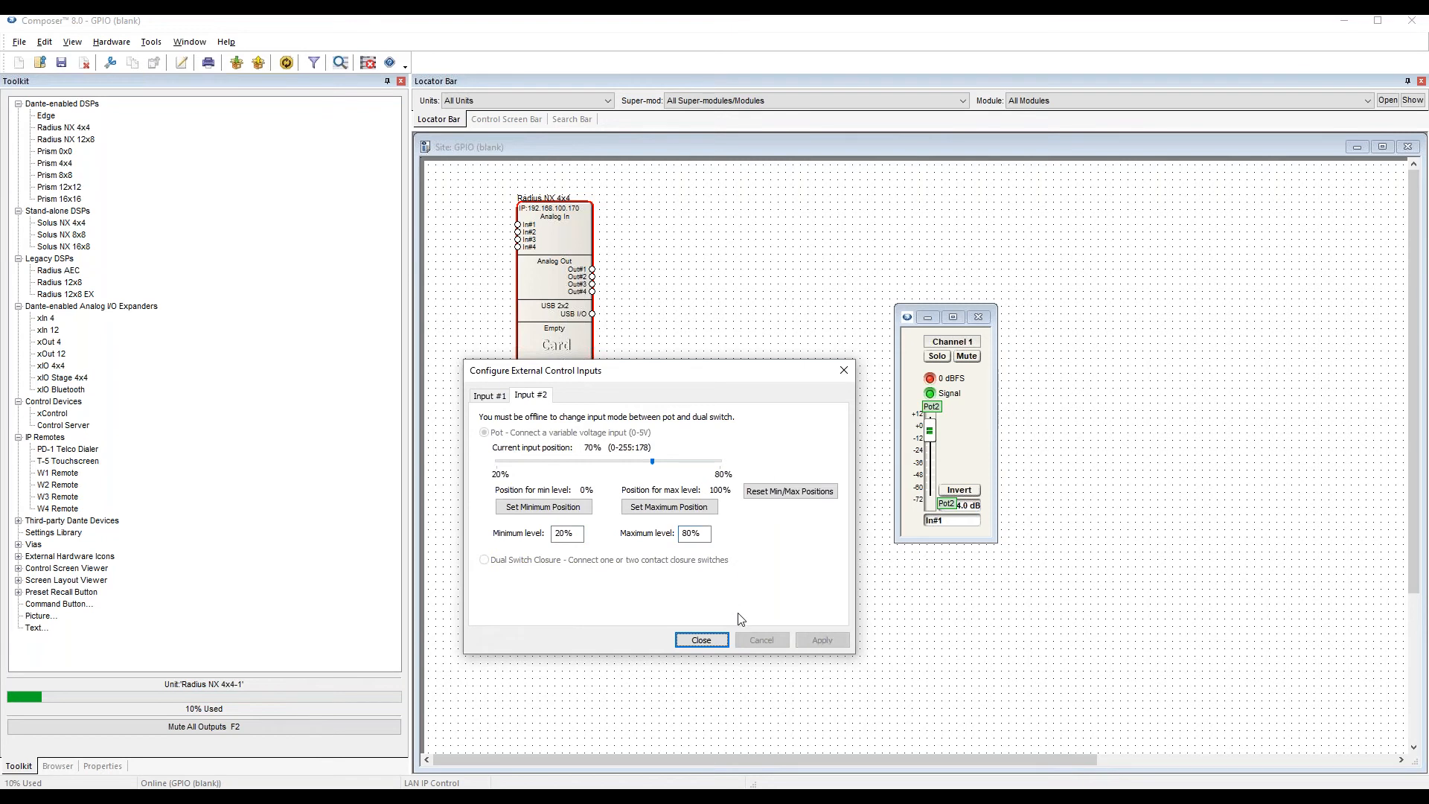
pyautogui.click(703, 647)
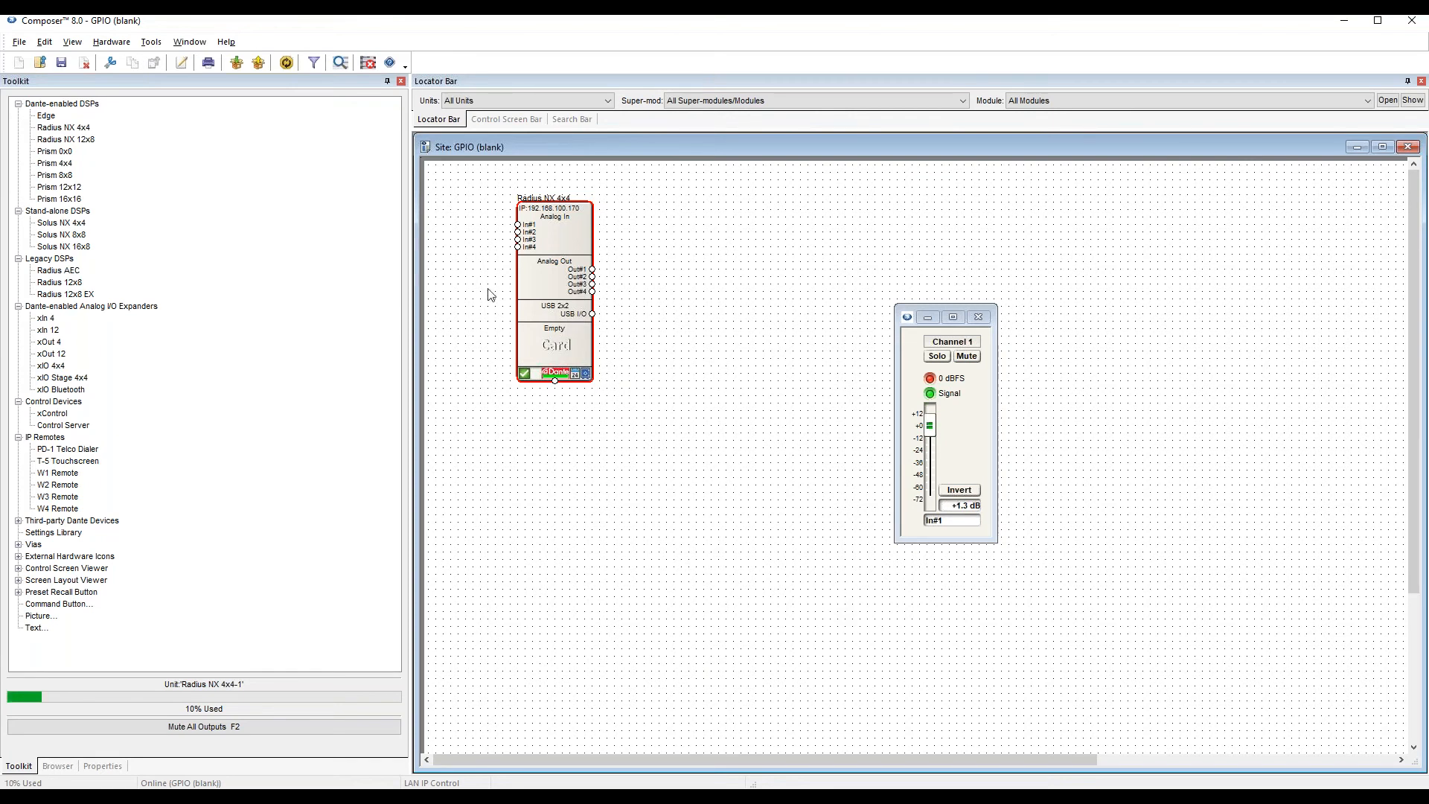
# Reopen the unit's external control input configuration and set the maximum level of Input #2 to 78%.
pyautogui.moveTo(564, 282)
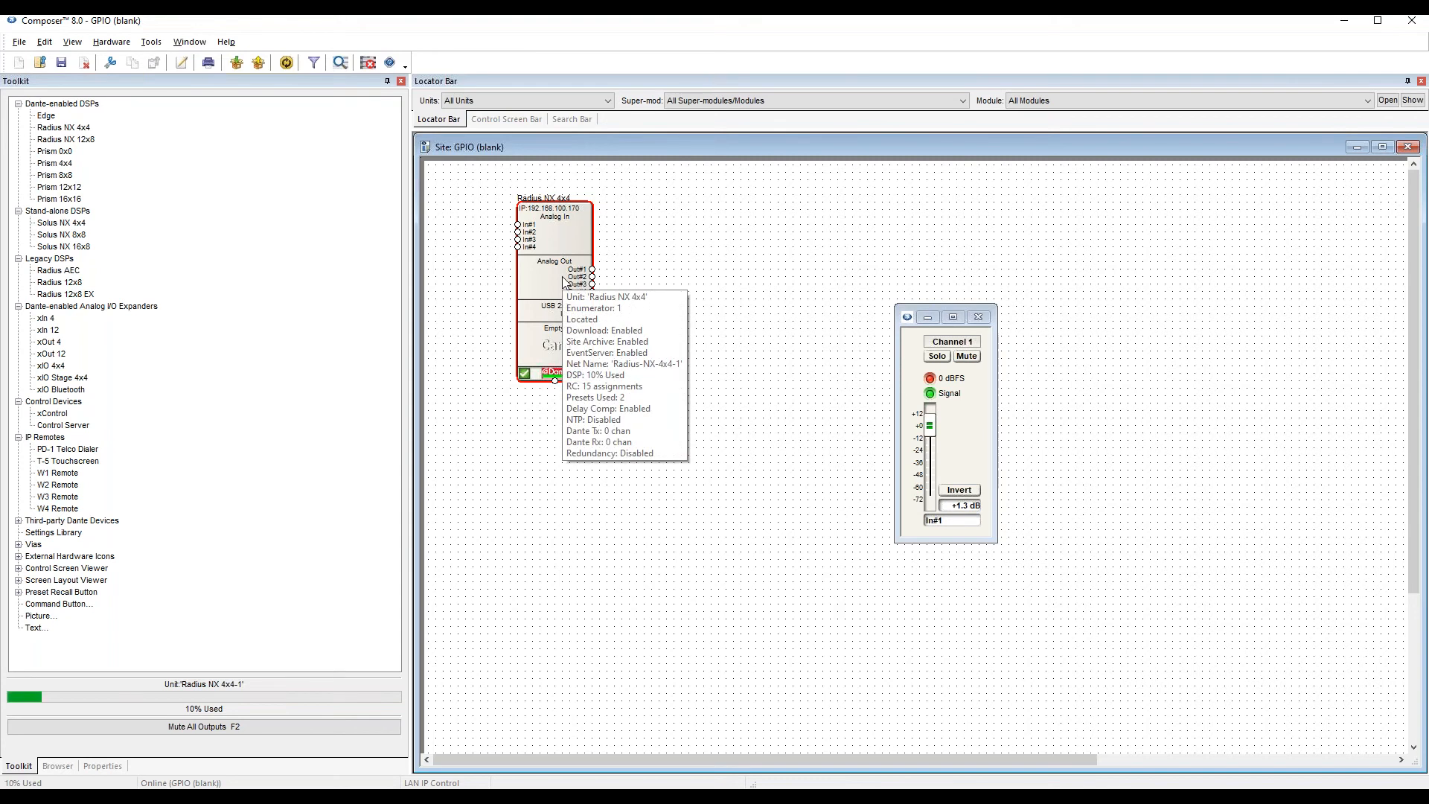
pyautogui.rightClick(563, 282)
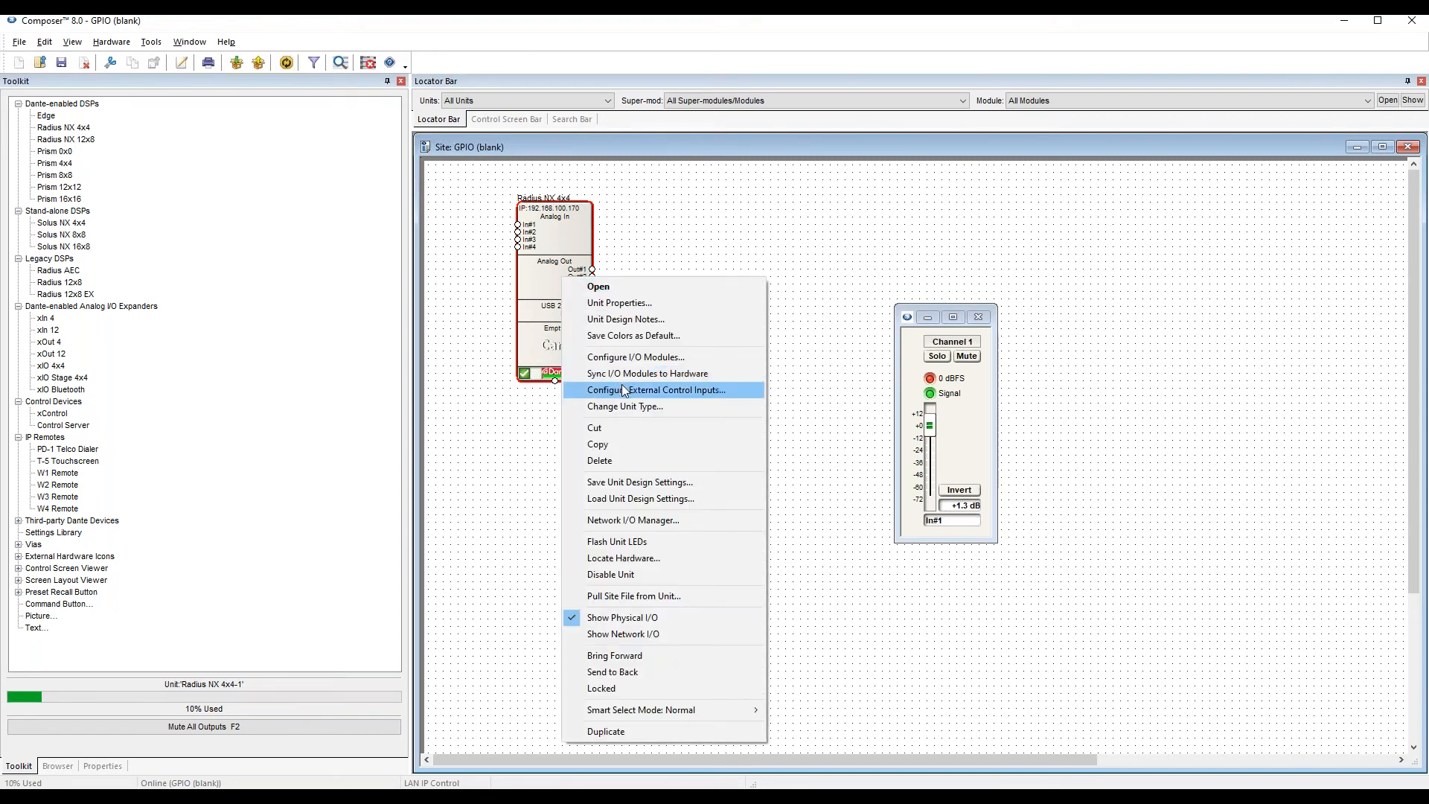
pyautogui.click(622, 384)
pyautogui.click(583, 418)
pyautogui.click(623, 555)
pyautogui.doubleClick(754, 557)
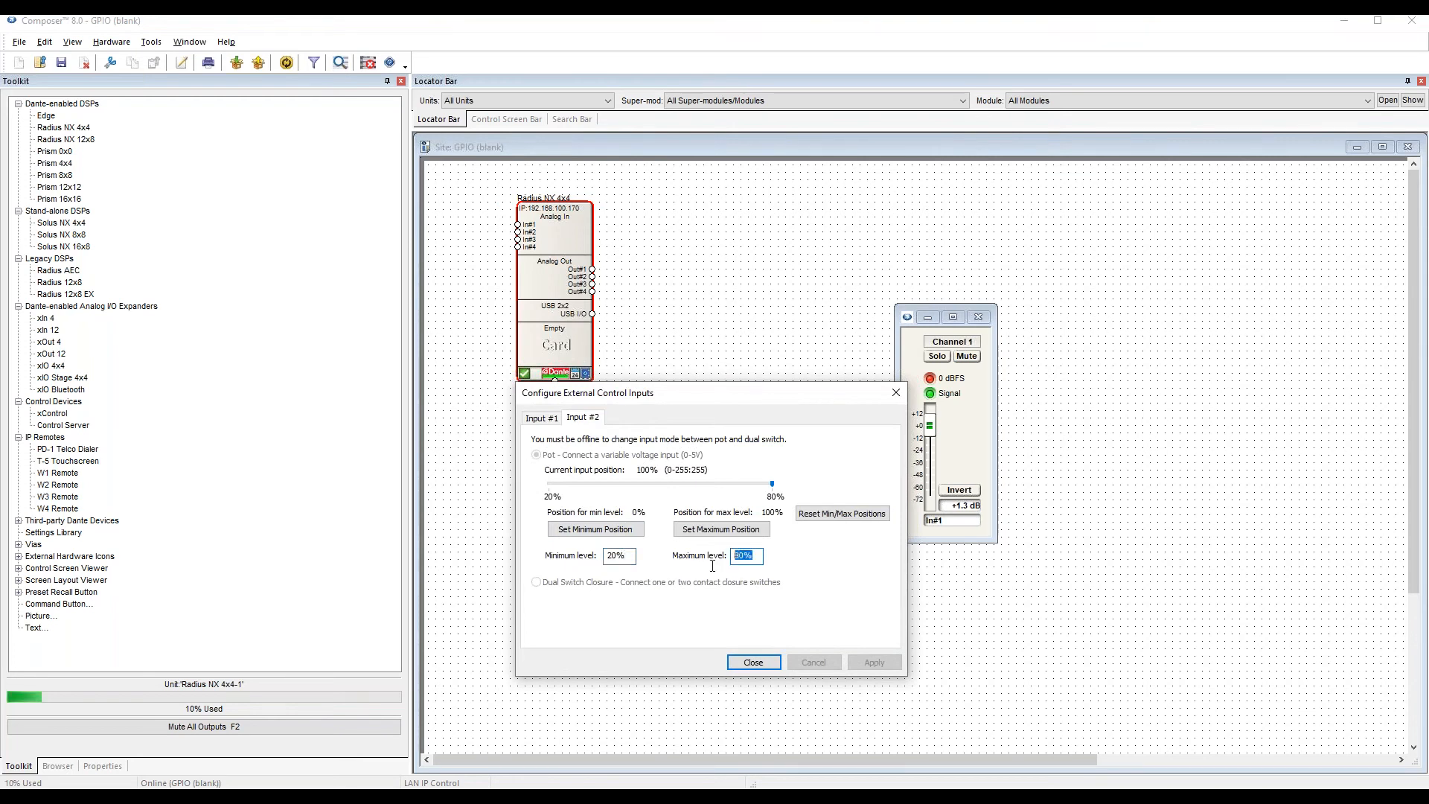
pyautogui.moveTo(632, 555); pyautogui.dragTo(606, 558)
pyautogui.moveTo(719, 398); pyautogui.dragTo(674, 425)
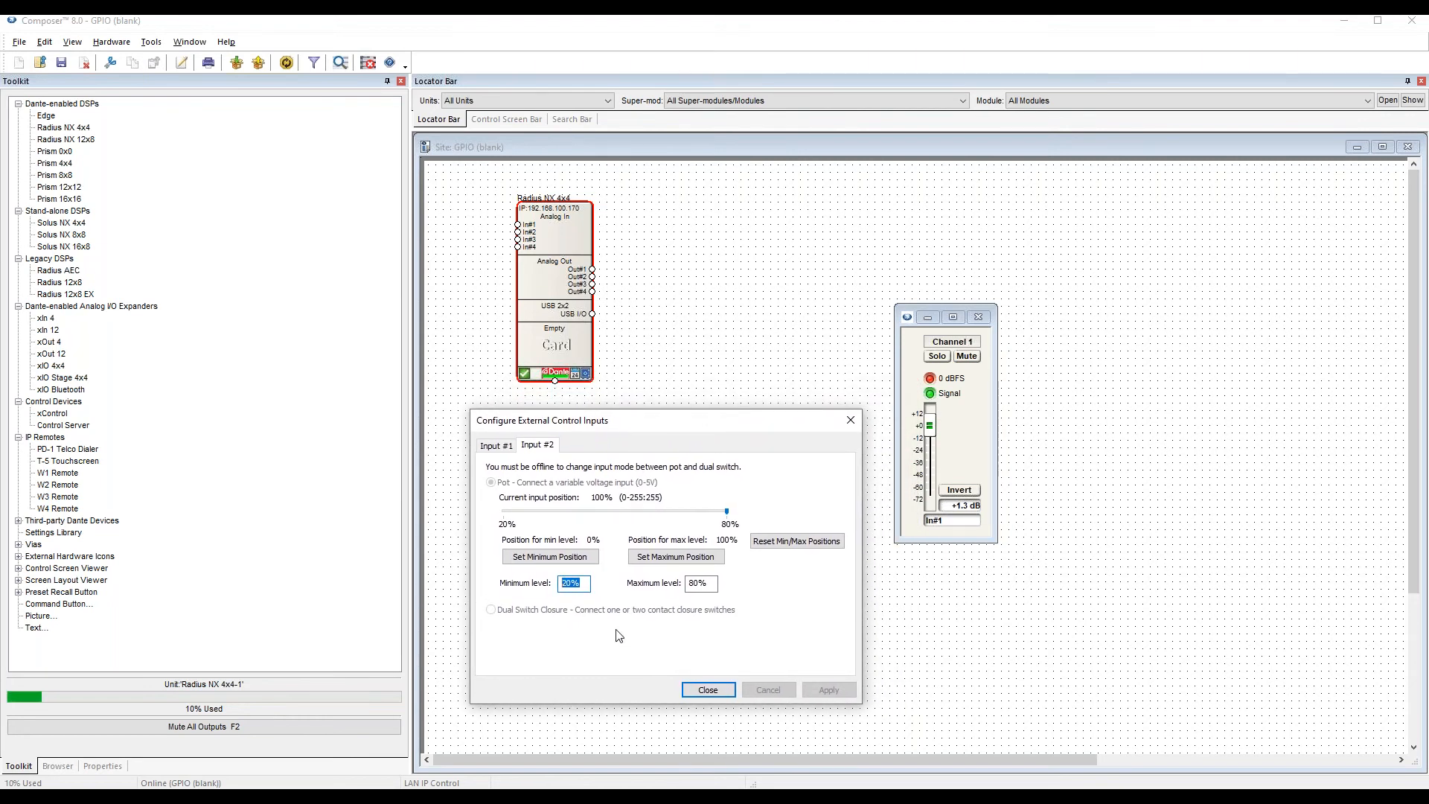
pyautogui.moveTo(712, 583); pyautogui.dragTo(681, 588)
pyautogui.write('78')
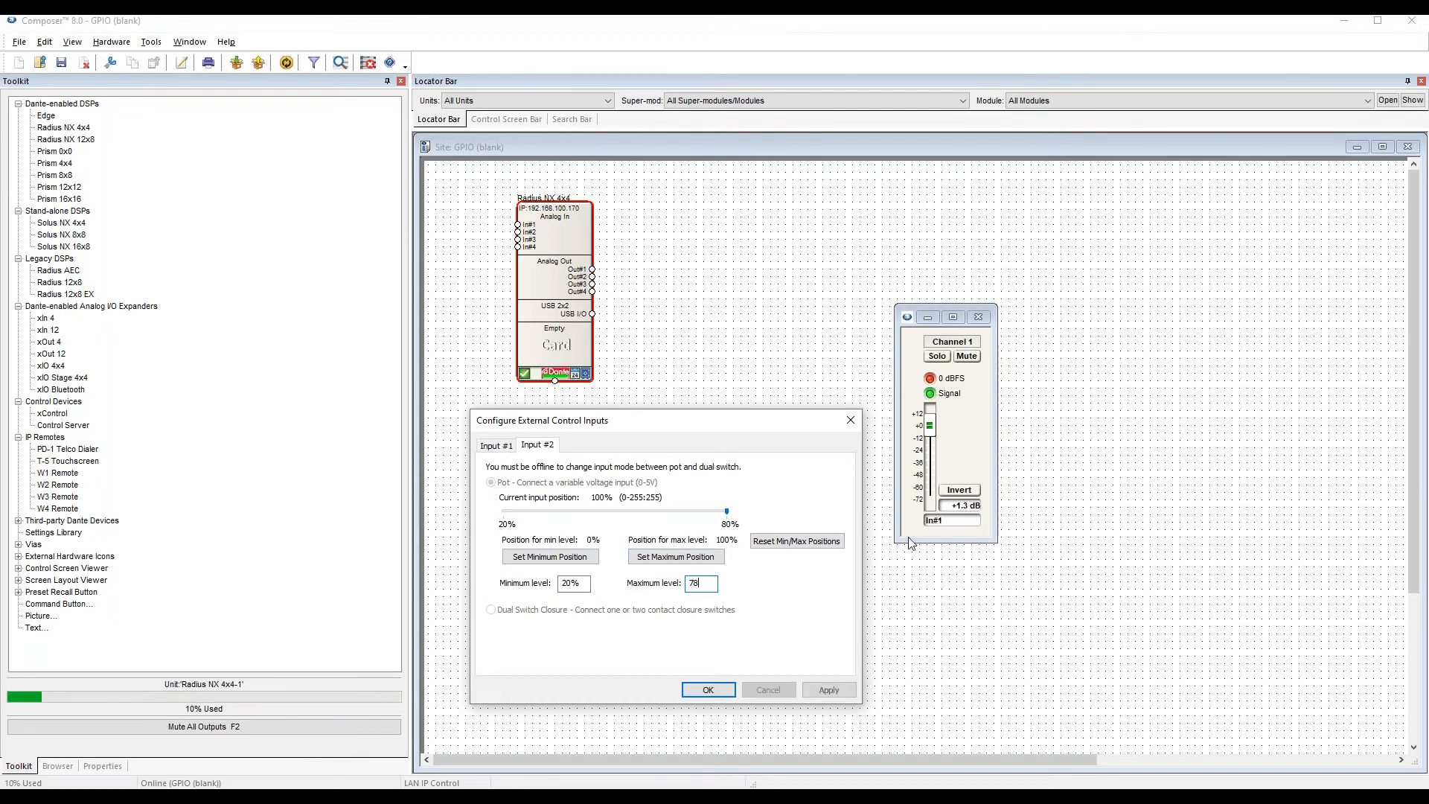
pyautogui.click(706, 689)
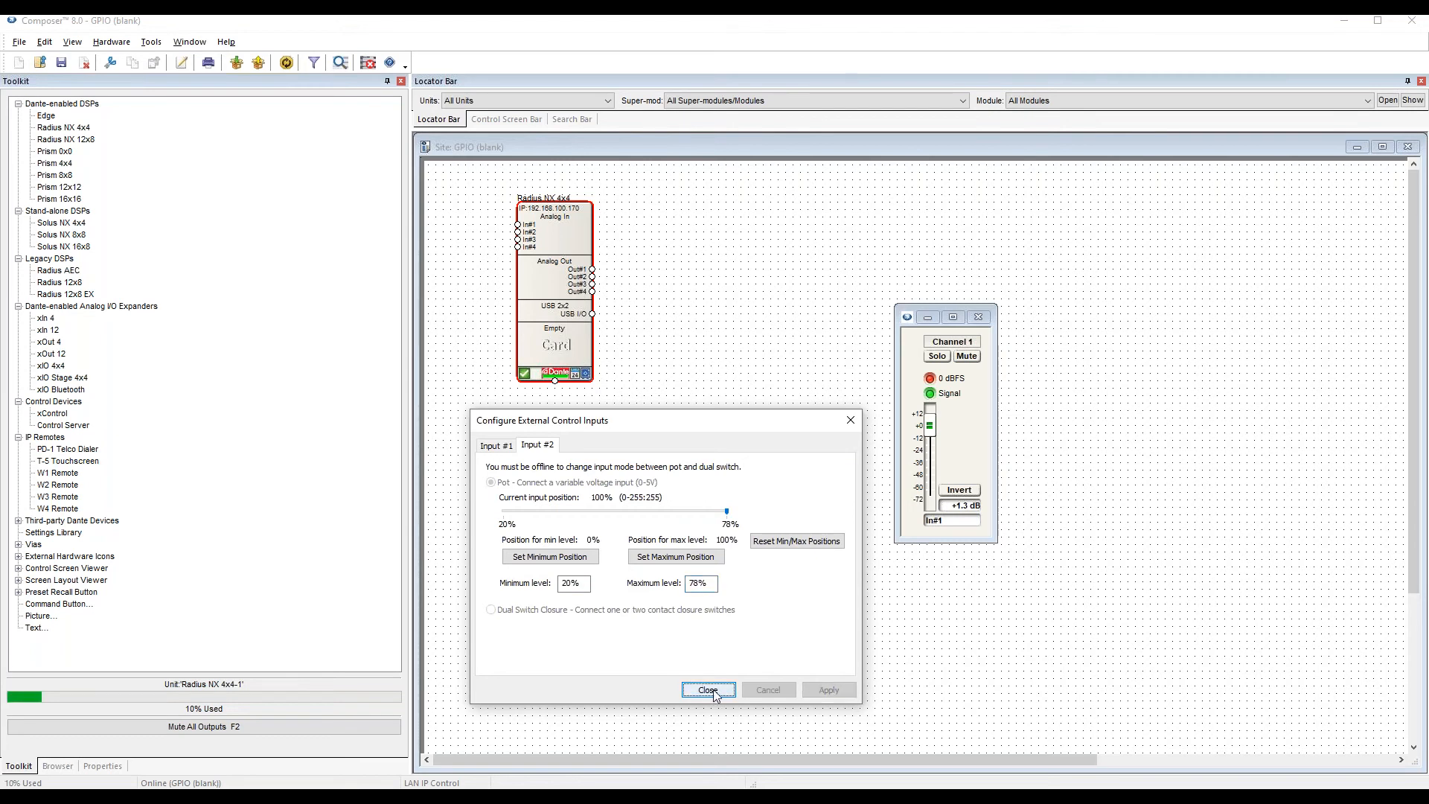
pyautogui.click(977, 421)
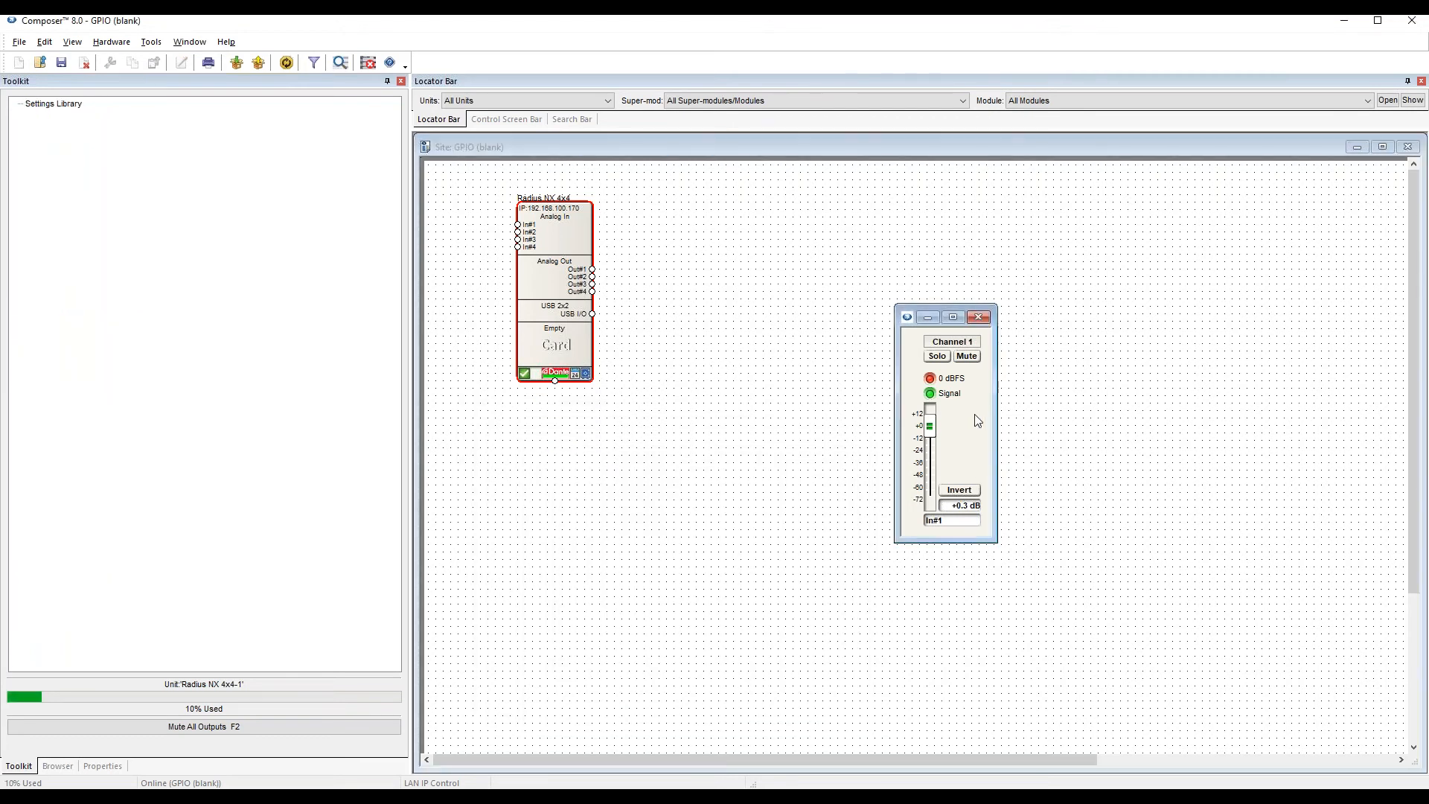
# Close the Gain controls, open the Radius NX 4x4 design, and reopen the Gain with Options controls beside that section.
pyautogui.click(983, 320)
pyautogui.doubleClick(542, 257)
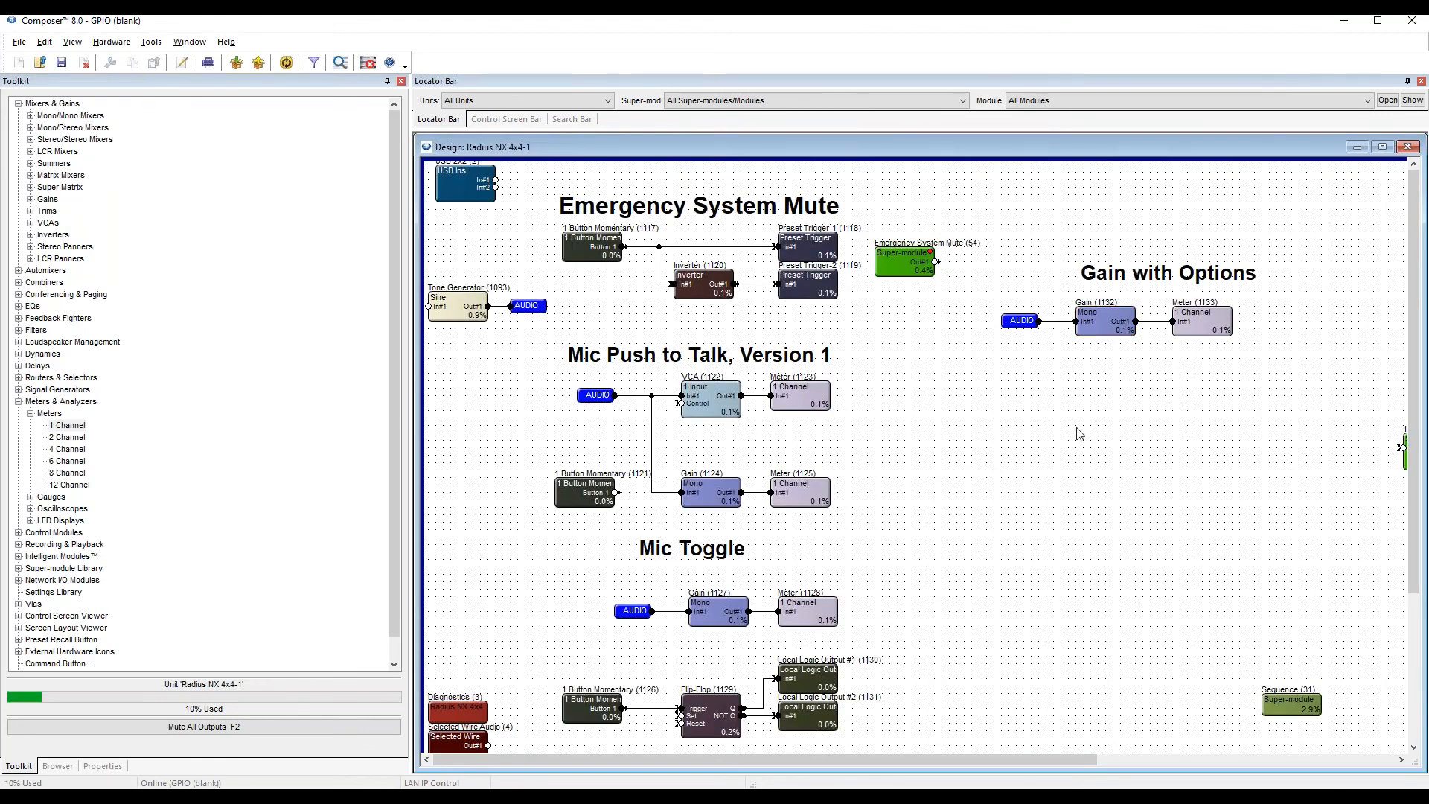
pyautogui.click(1103, 327)
pyautogui.doubleClick(1105, 325)
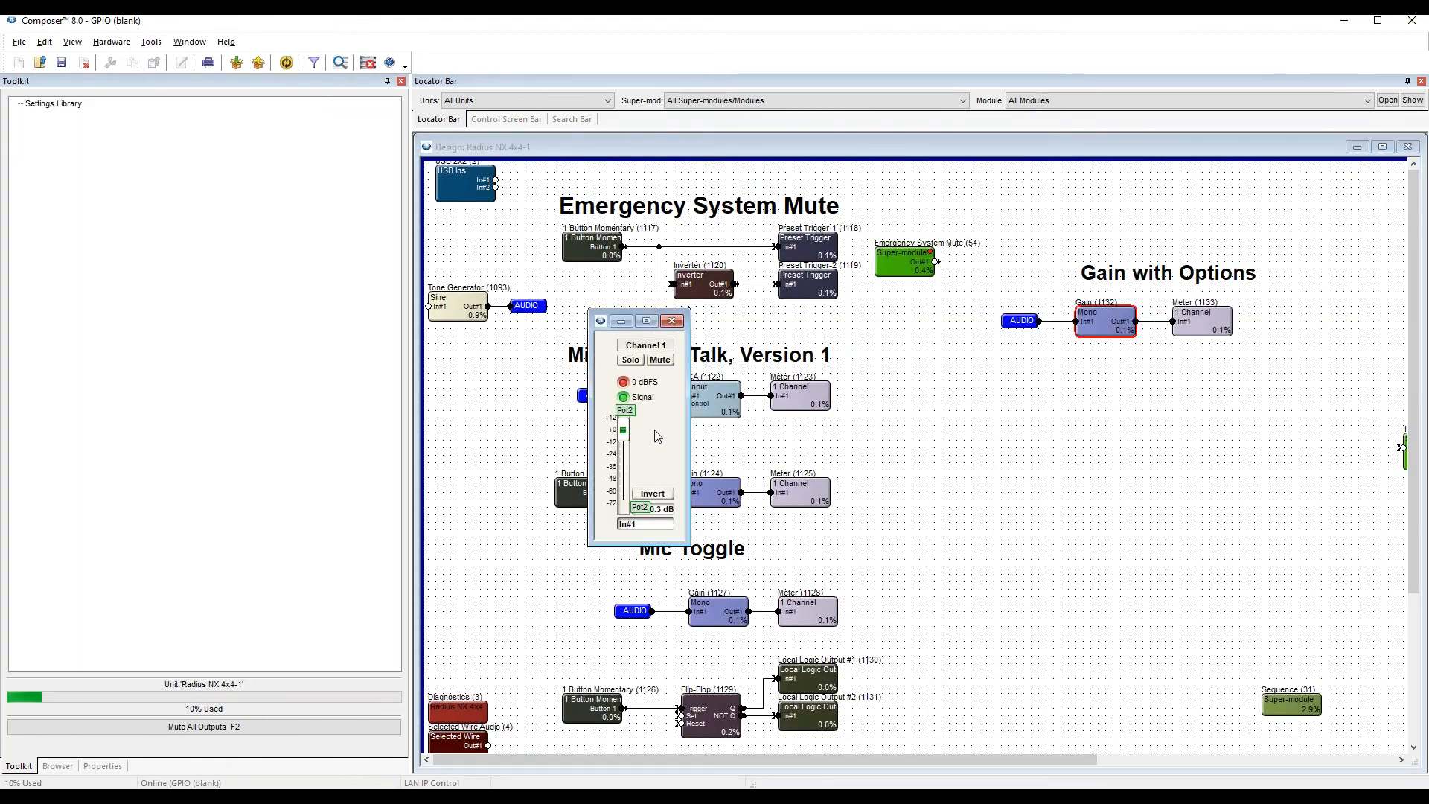
pyautogui.moveTo(614, 313); pyautogui.dragTo(930, 295)
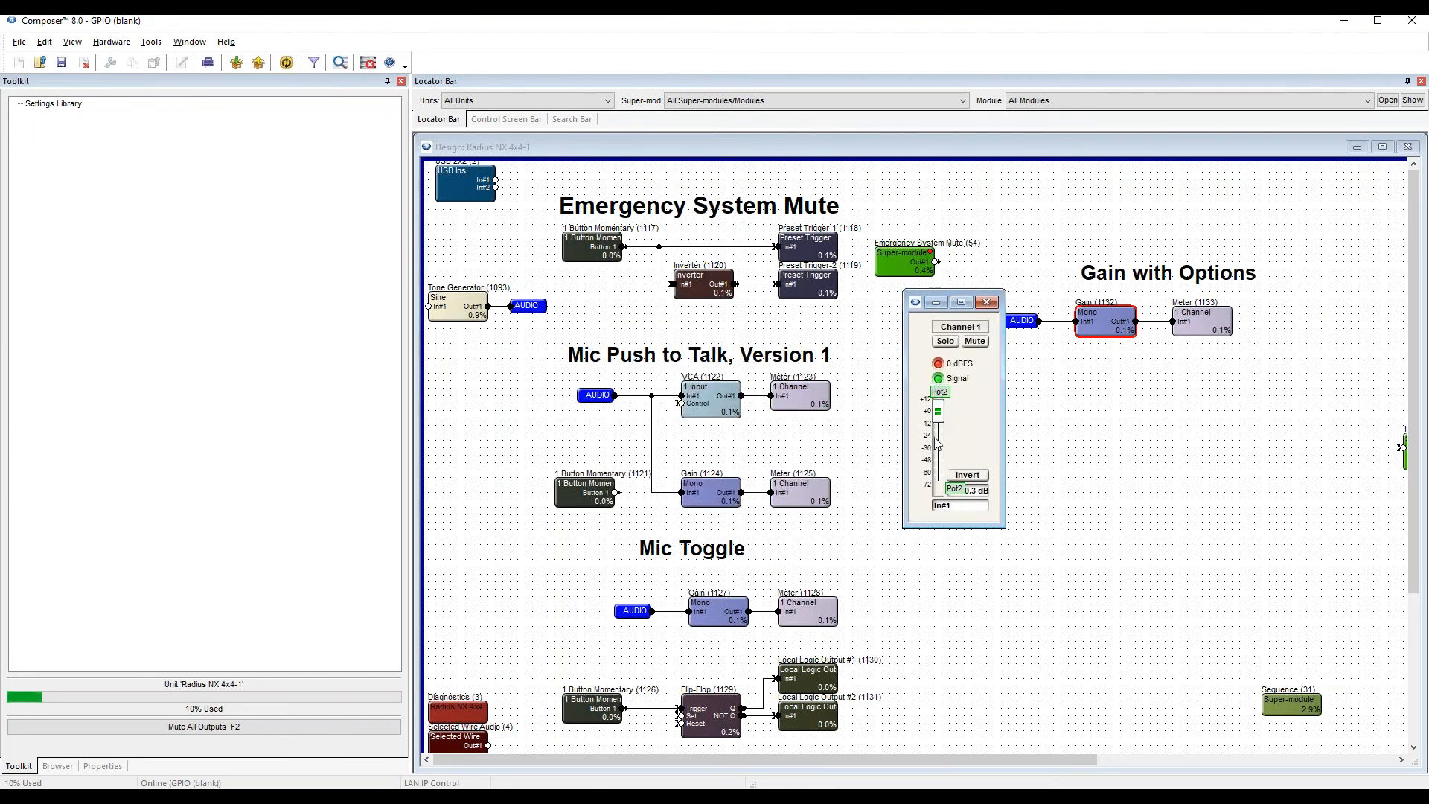
# Remove the Pot 2 analog control assignment of the Gain module's Input 1 Gain Fader in the Remote Control Manager.
pyautogui.click(152, 42)
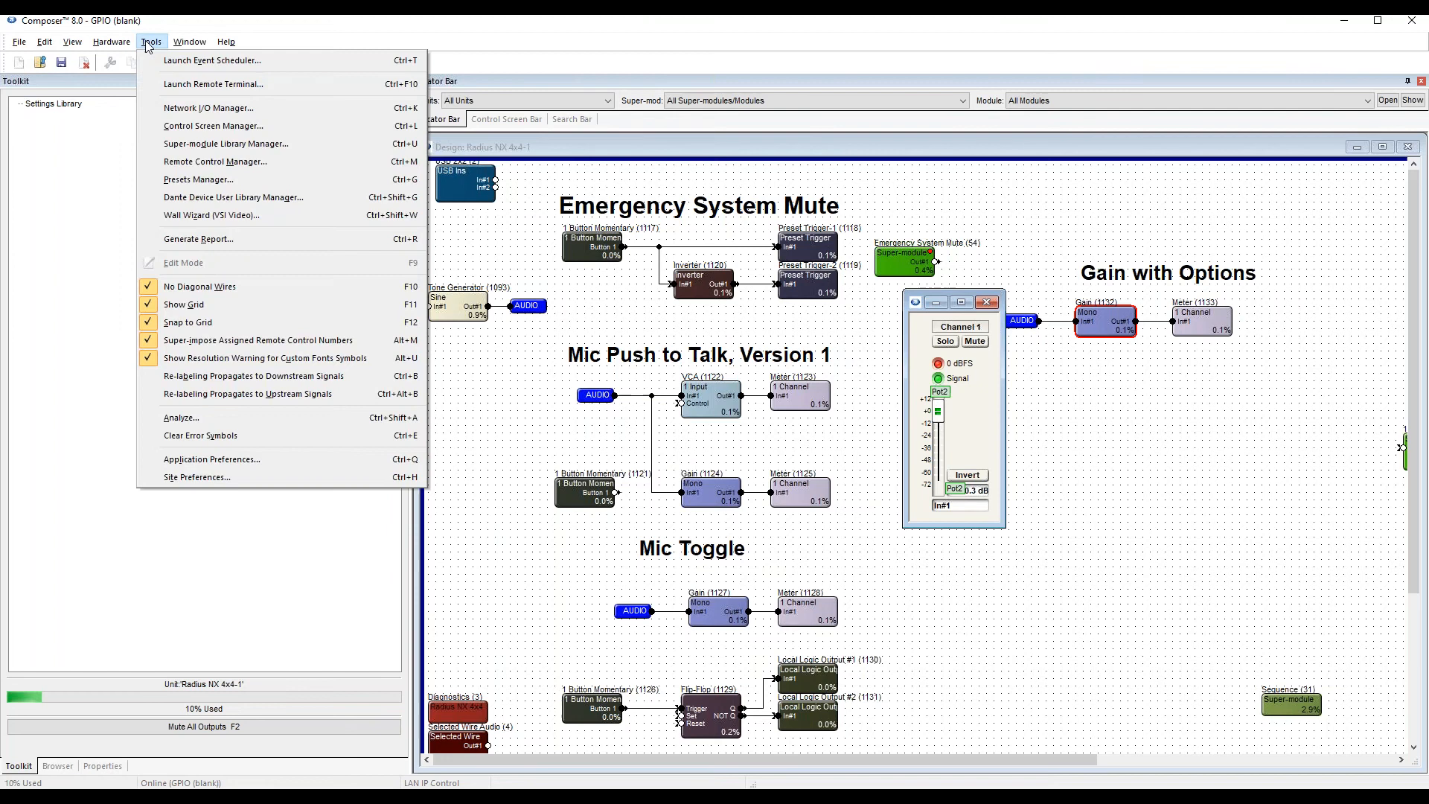
pyautogui.click(228, 163)
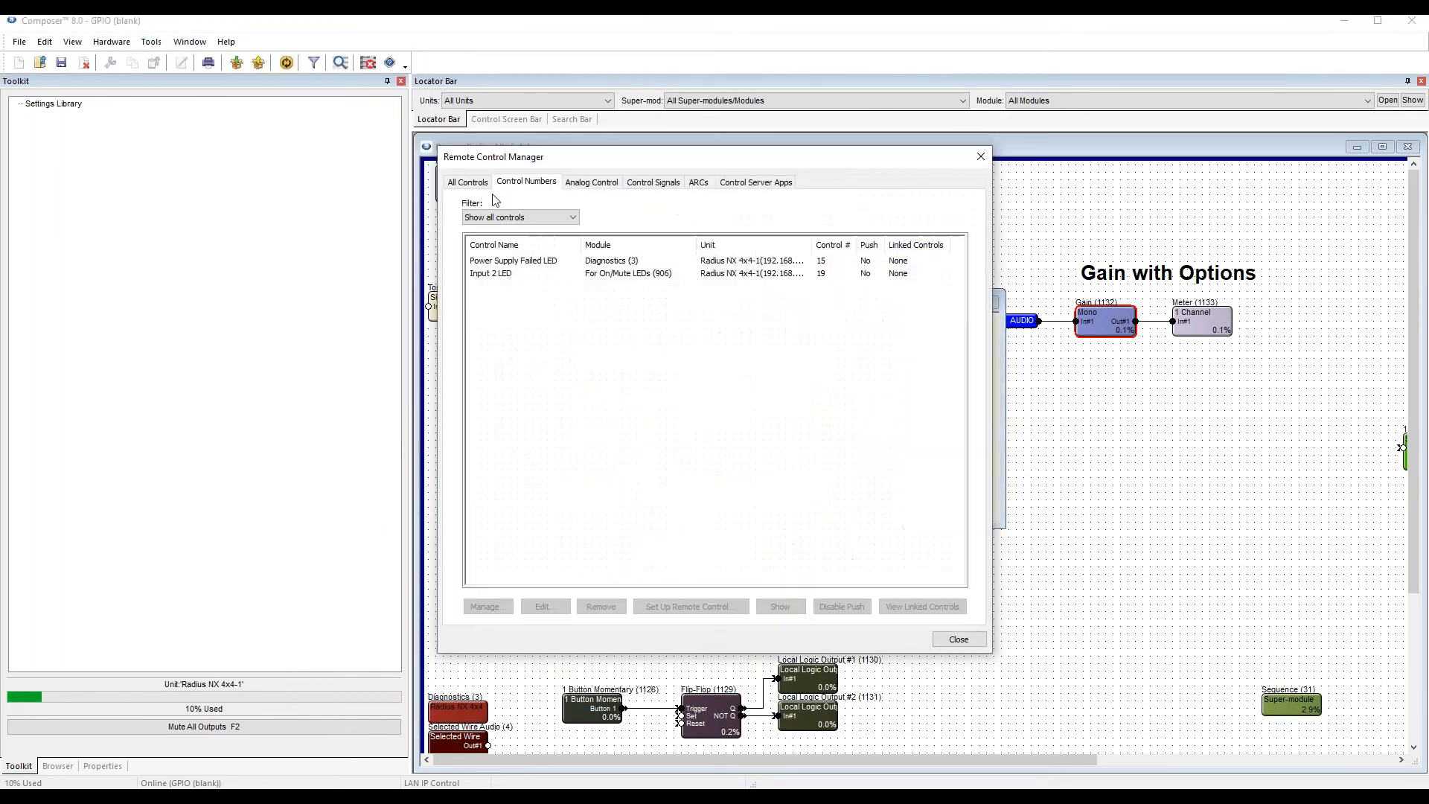
pyautogui.moveTo(720, 159); pyautogui.dragTo(1152, 221)
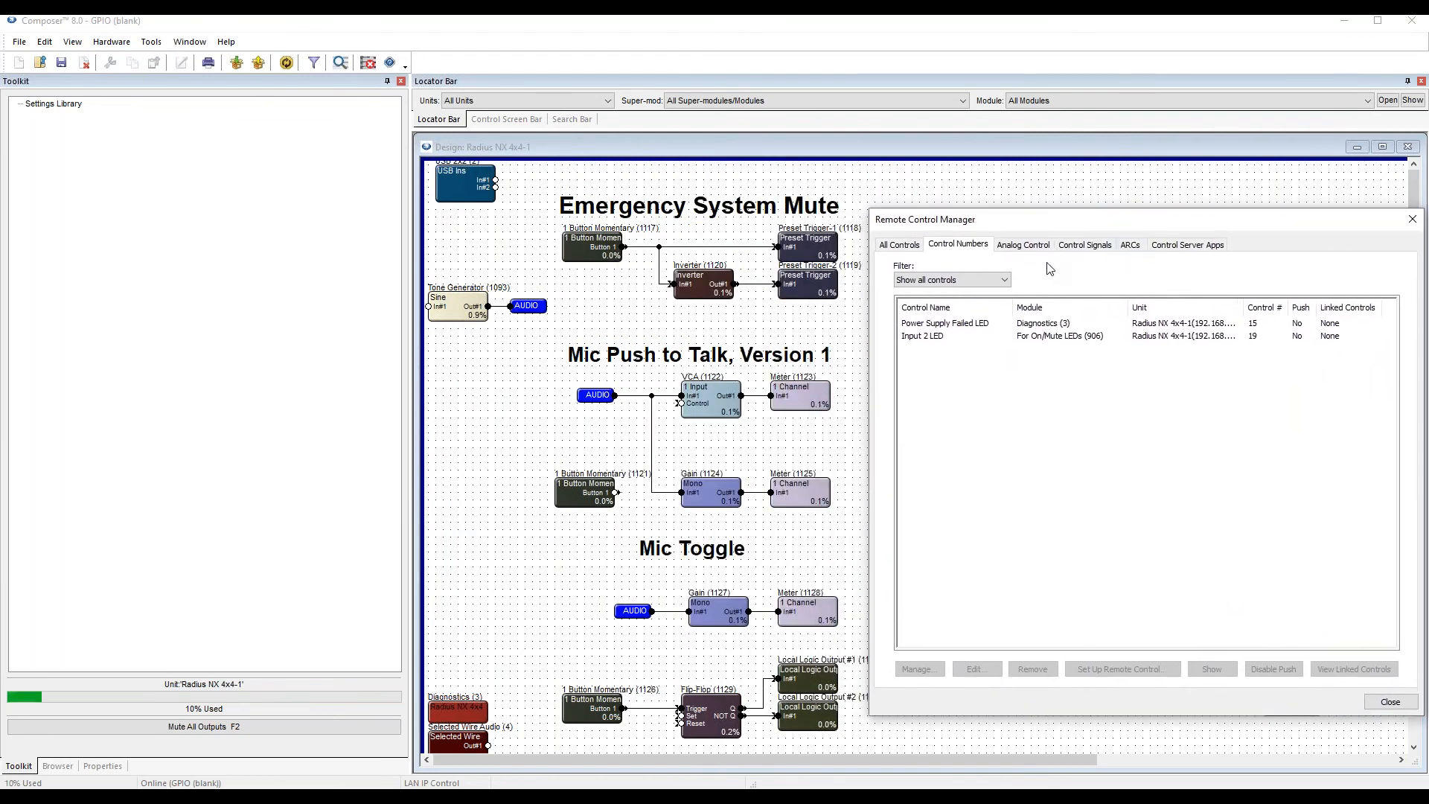
pyautogui.click(1015, 249)
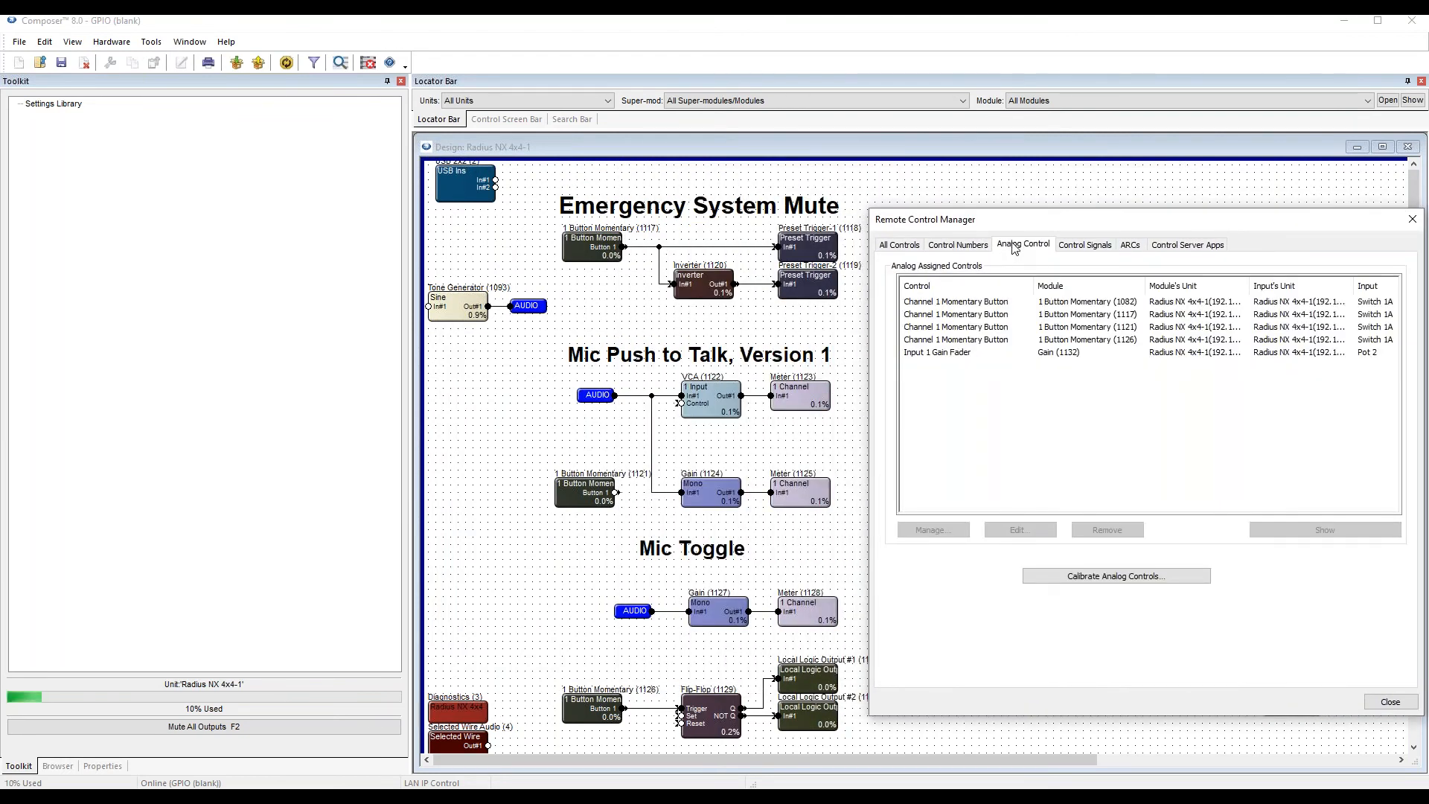
pyautogui.moveTo(1094, 223); pyautogui.dragTo(1068, 364)
pyautogui.click(853, 366)
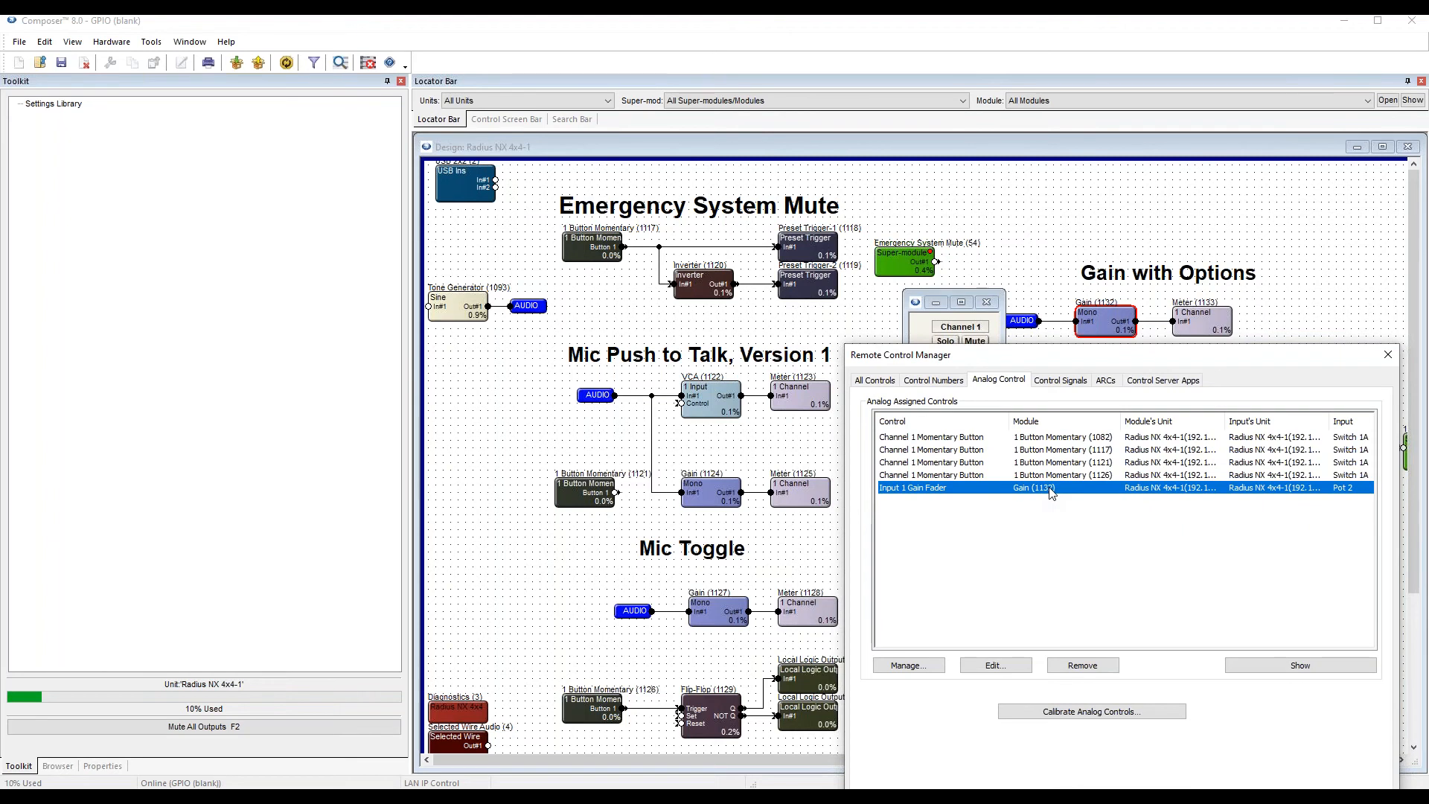
pyautogui.moveTo(1113, 358); pyautogui.dragTo(1096, 426)
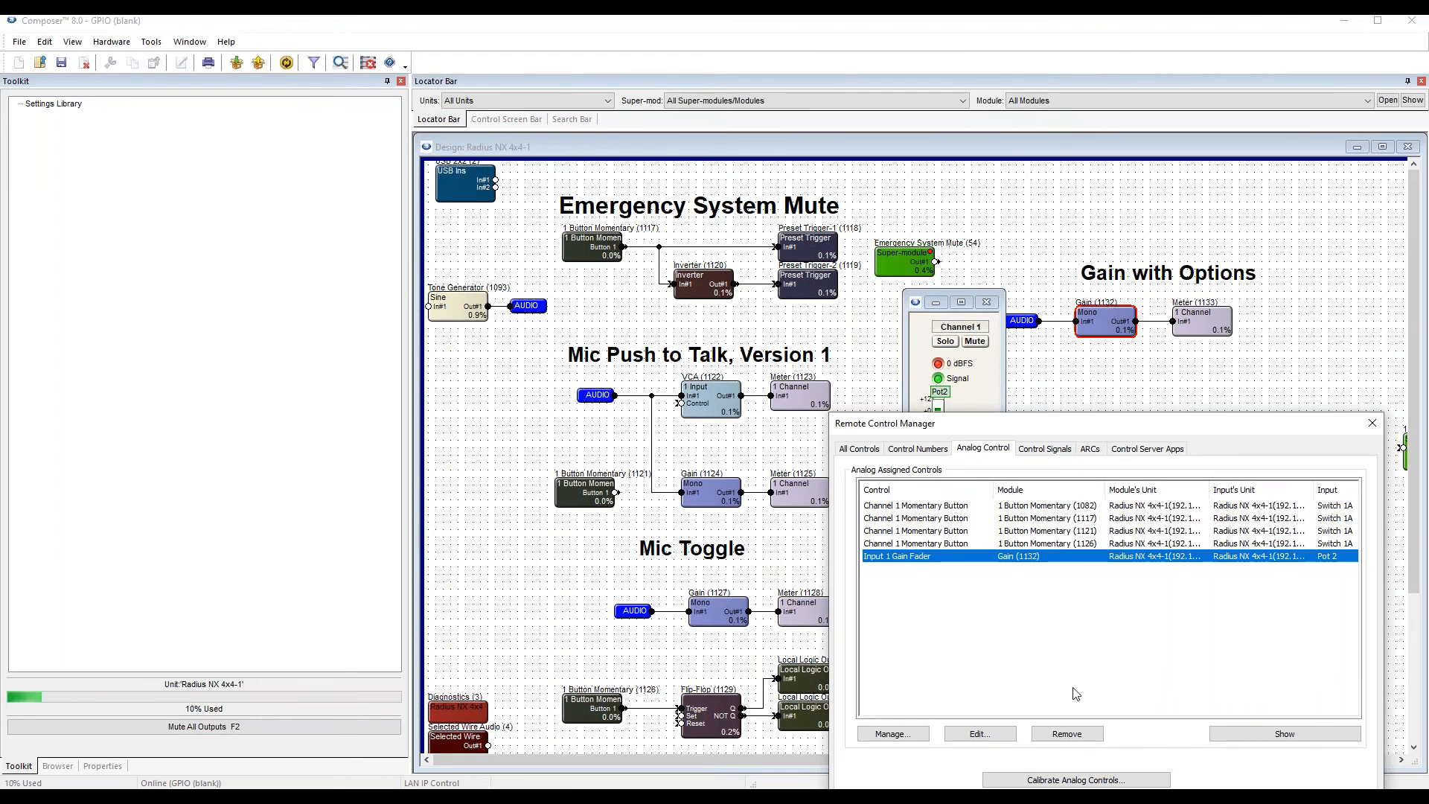
pyautogui.click(1040, 733)
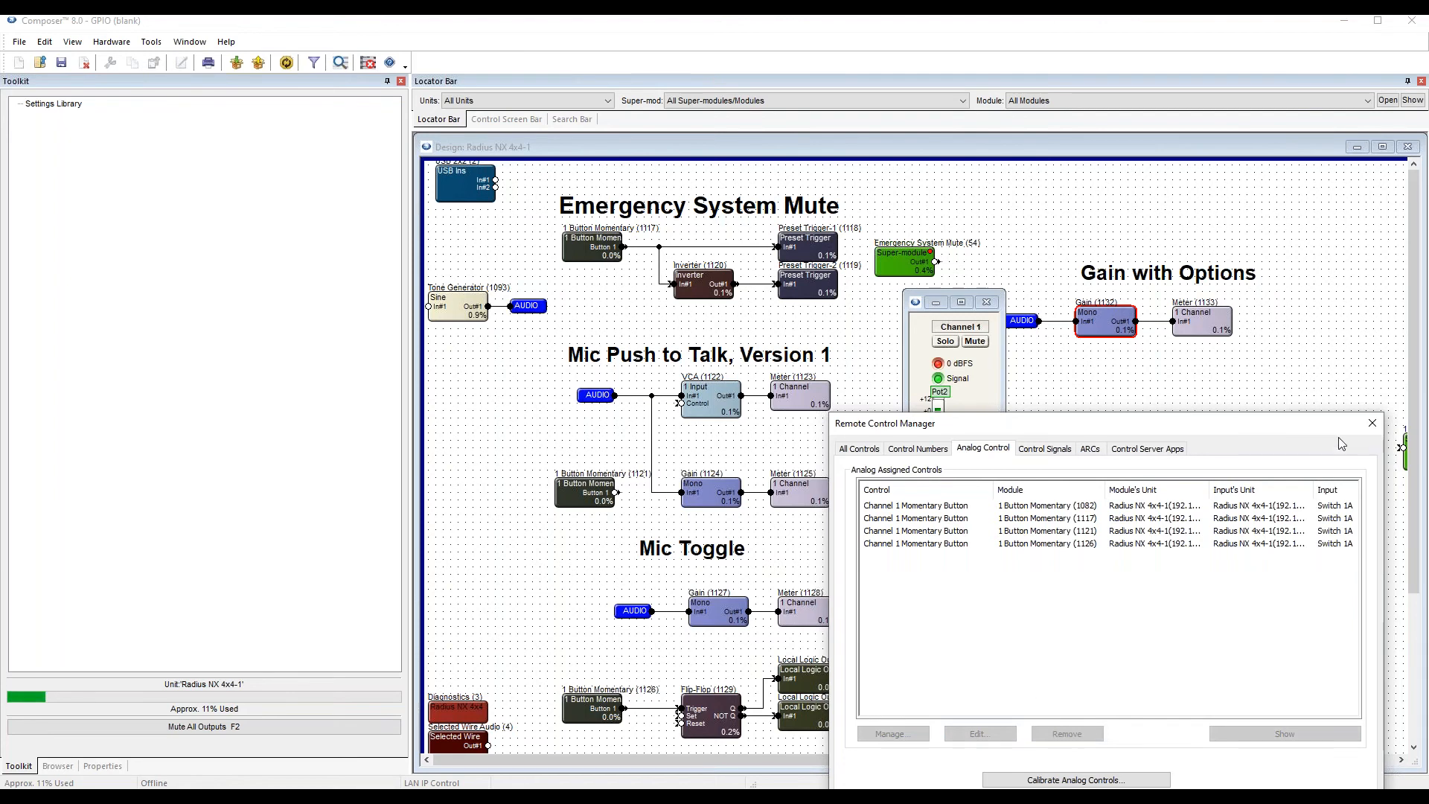
pyautogui.click(1372, 423)
# Set the gain level in the Gain with Options section to 0 dB and close its controls.
pyautogui.moveTo(938, 416); pyautogui.dragTo(938, 421)
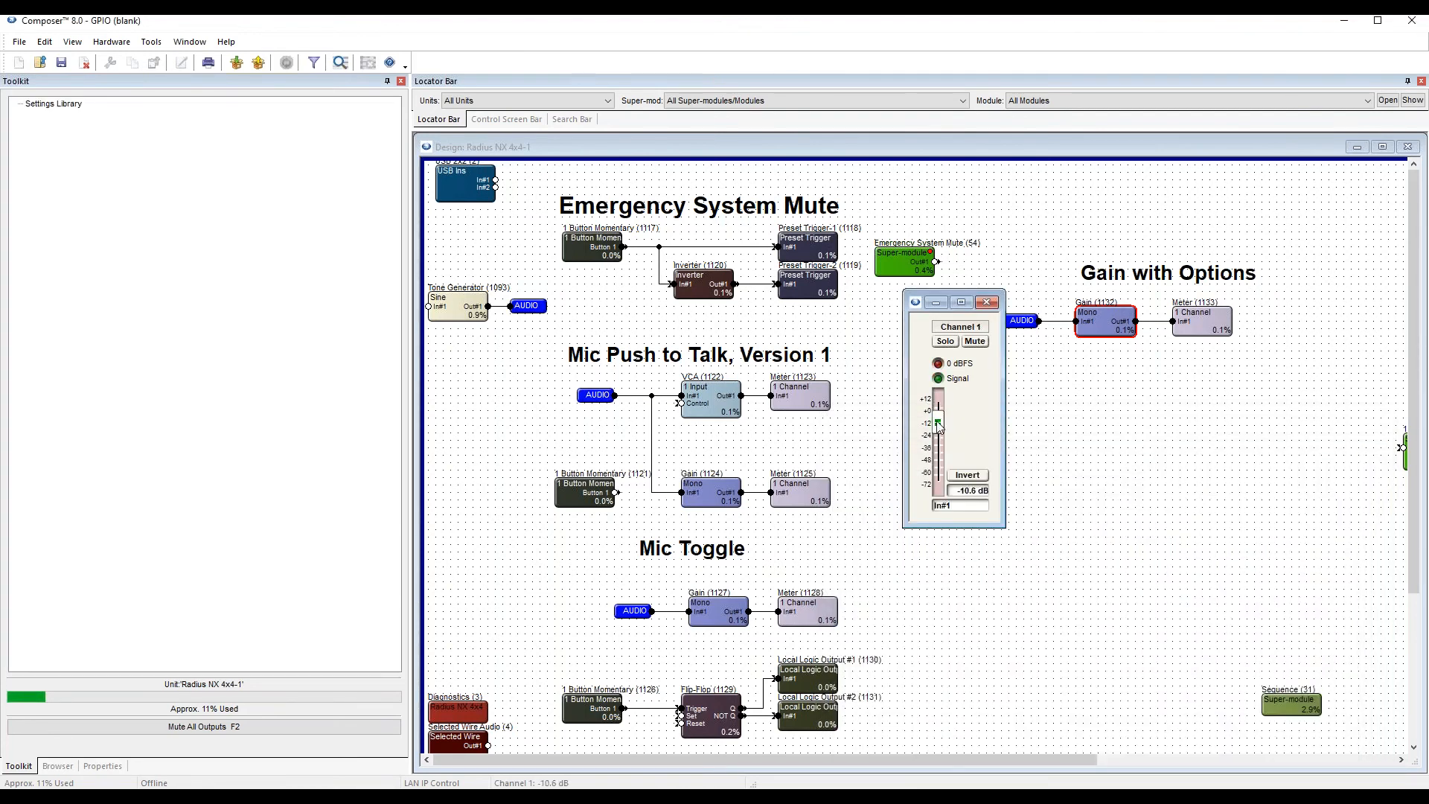
pyautogui.click(970, 492)
pyautogui.write('0')
pyautogui.press('Return')
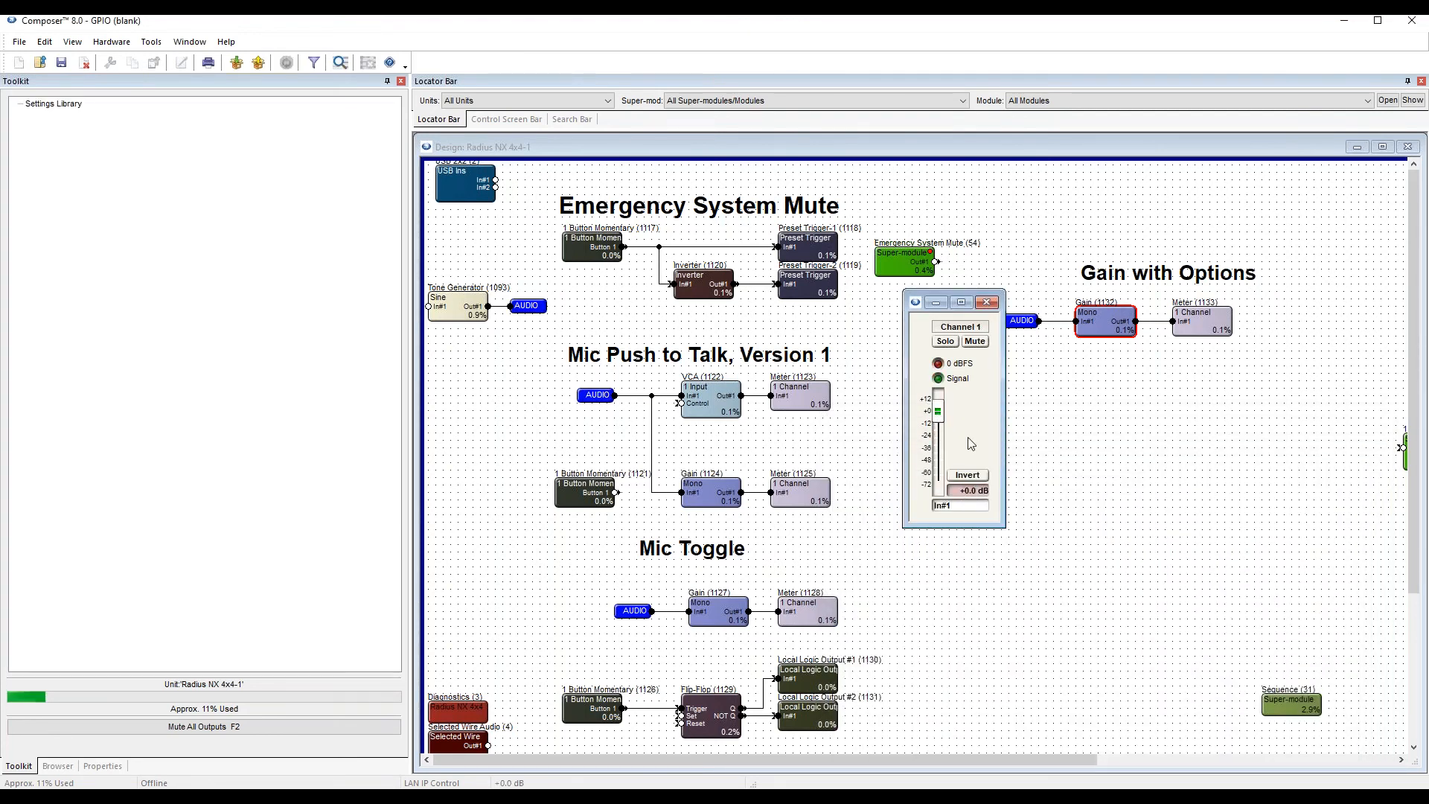
pyautogui.click(988, 303)
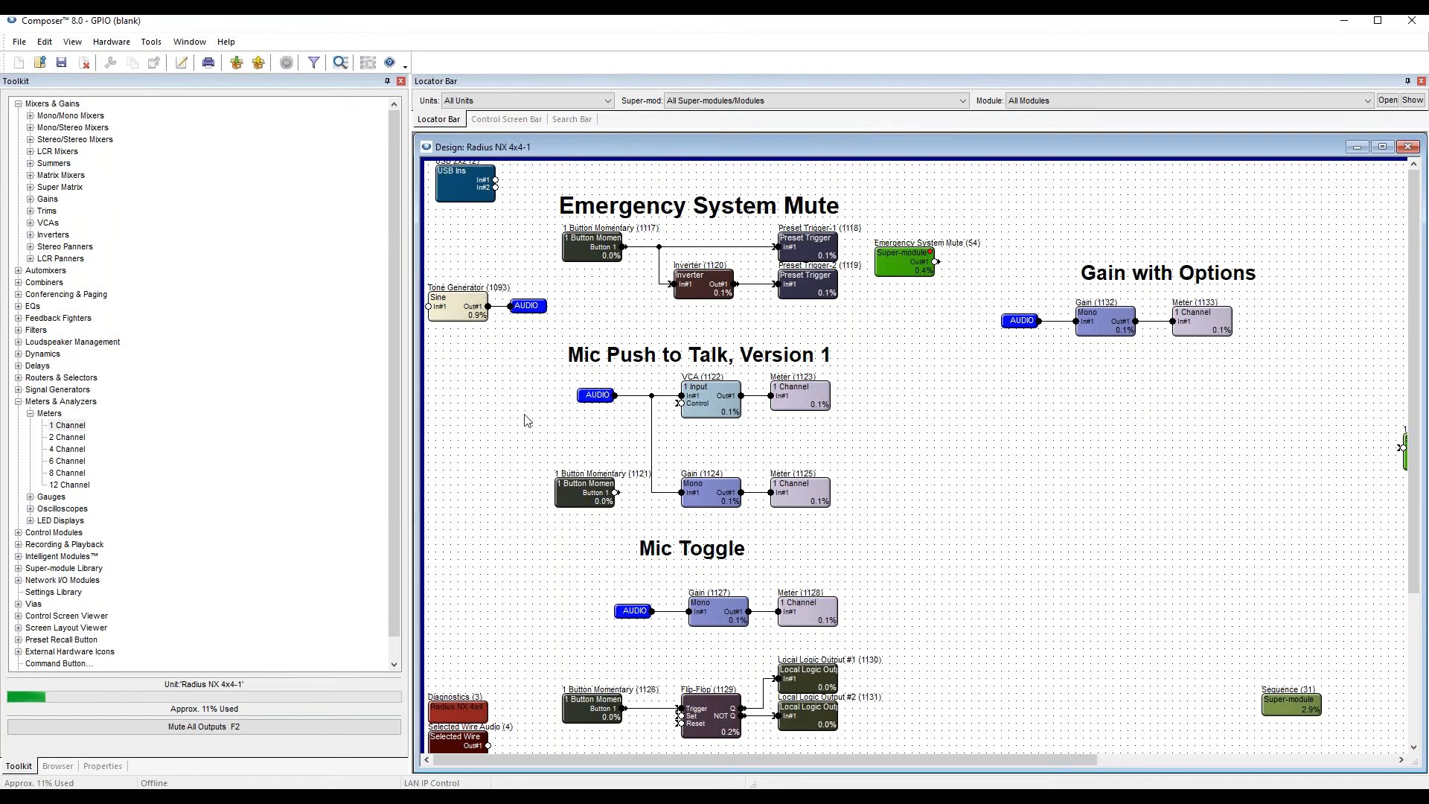
# Add a 1 Fader control input module below the audio via of the Gain with Options section.
pyautogui.click(19, 401)
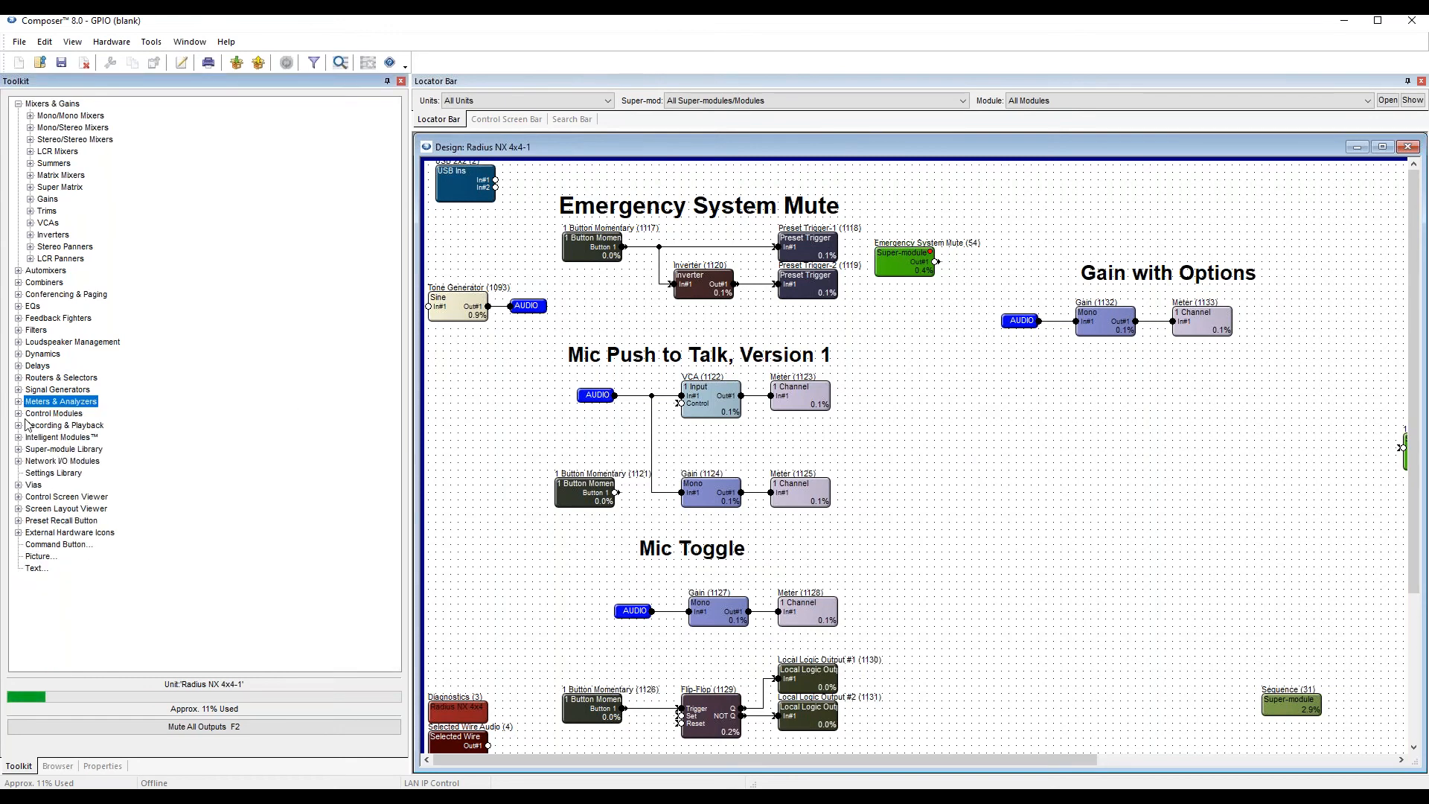
pyautogui.click(45, 415)
pyautogui.click(19, 413)
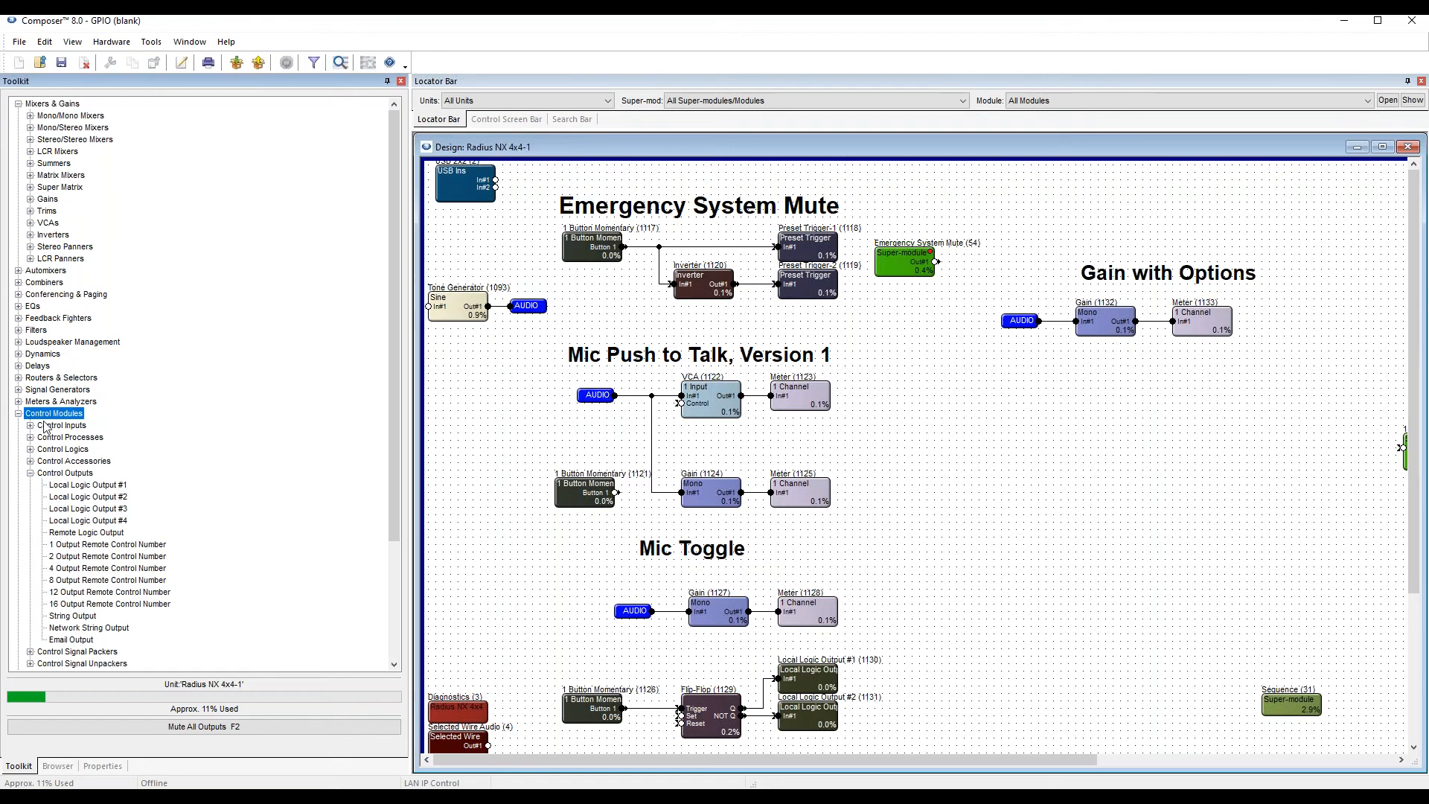
pyautogui.click(59, 426)
pyautogui.click(30, 425)
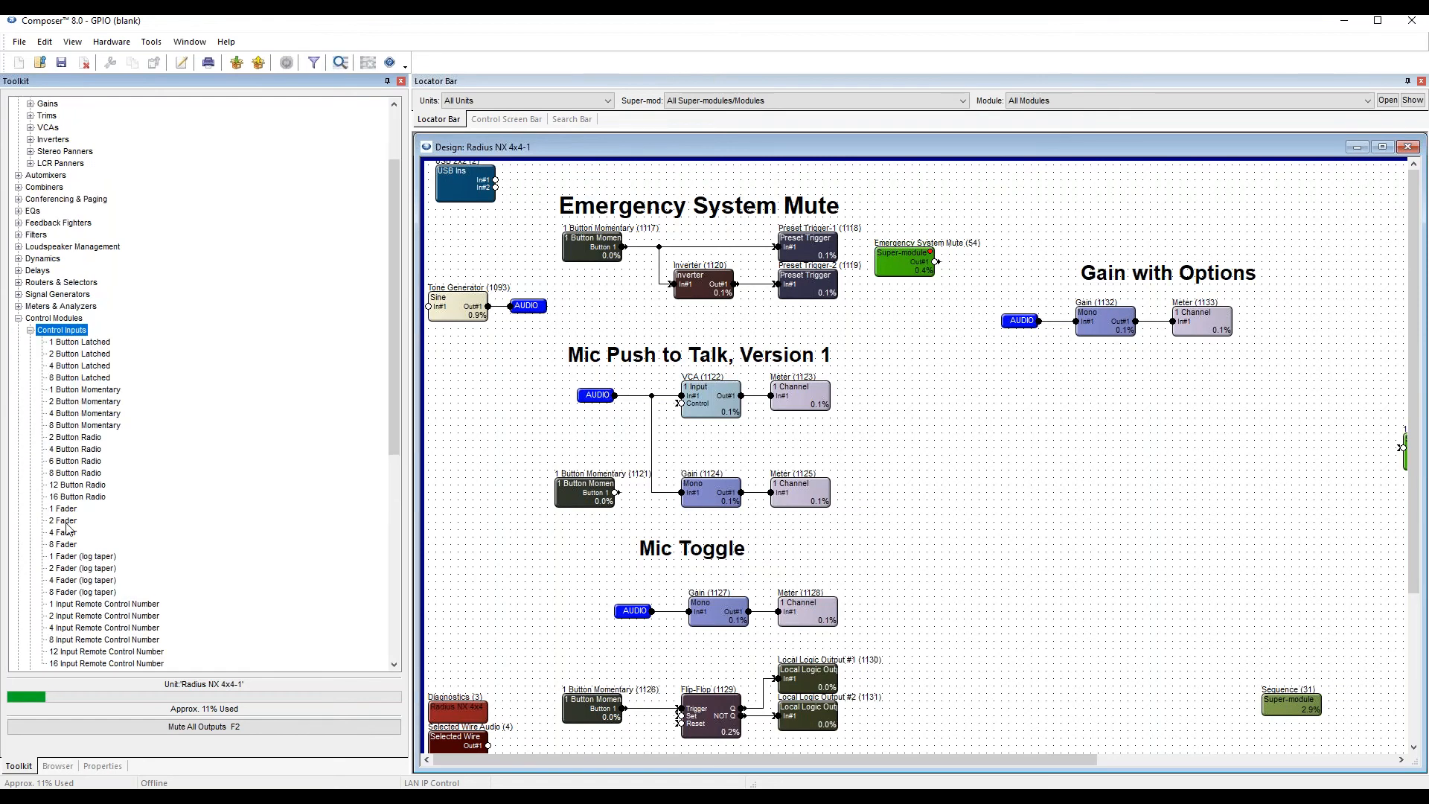
pyautogui.click(68, 511)
pyautogui.moveTo(65, 514); pyautogui.dragTo(997, 396)
# Assign the local analog input Pot 2 of the Radius NX 4x4 to the Fader 1 control of the 1 Fader module.
pyautogui.doubleClick(997, 396)
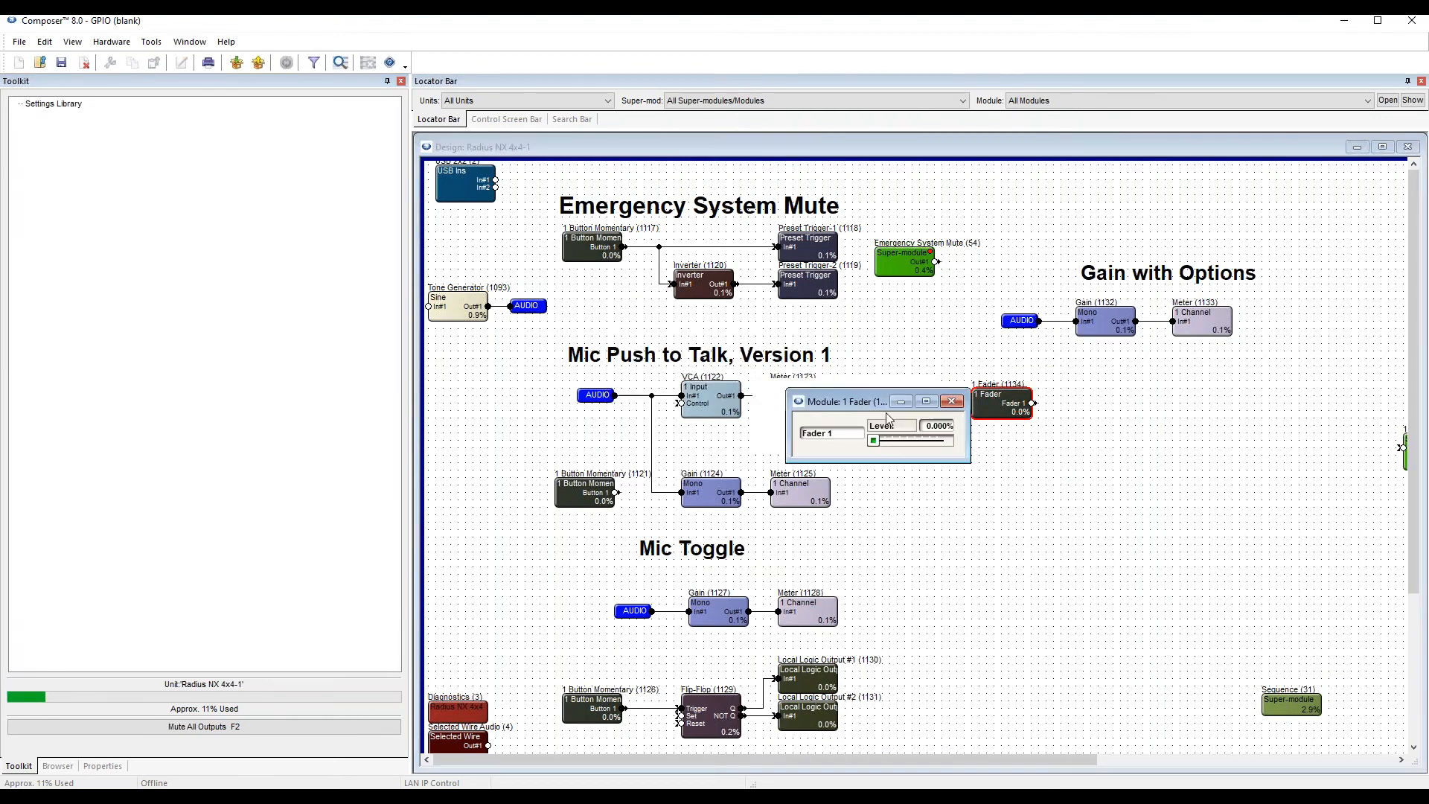
pyautogui.click(931, 495)
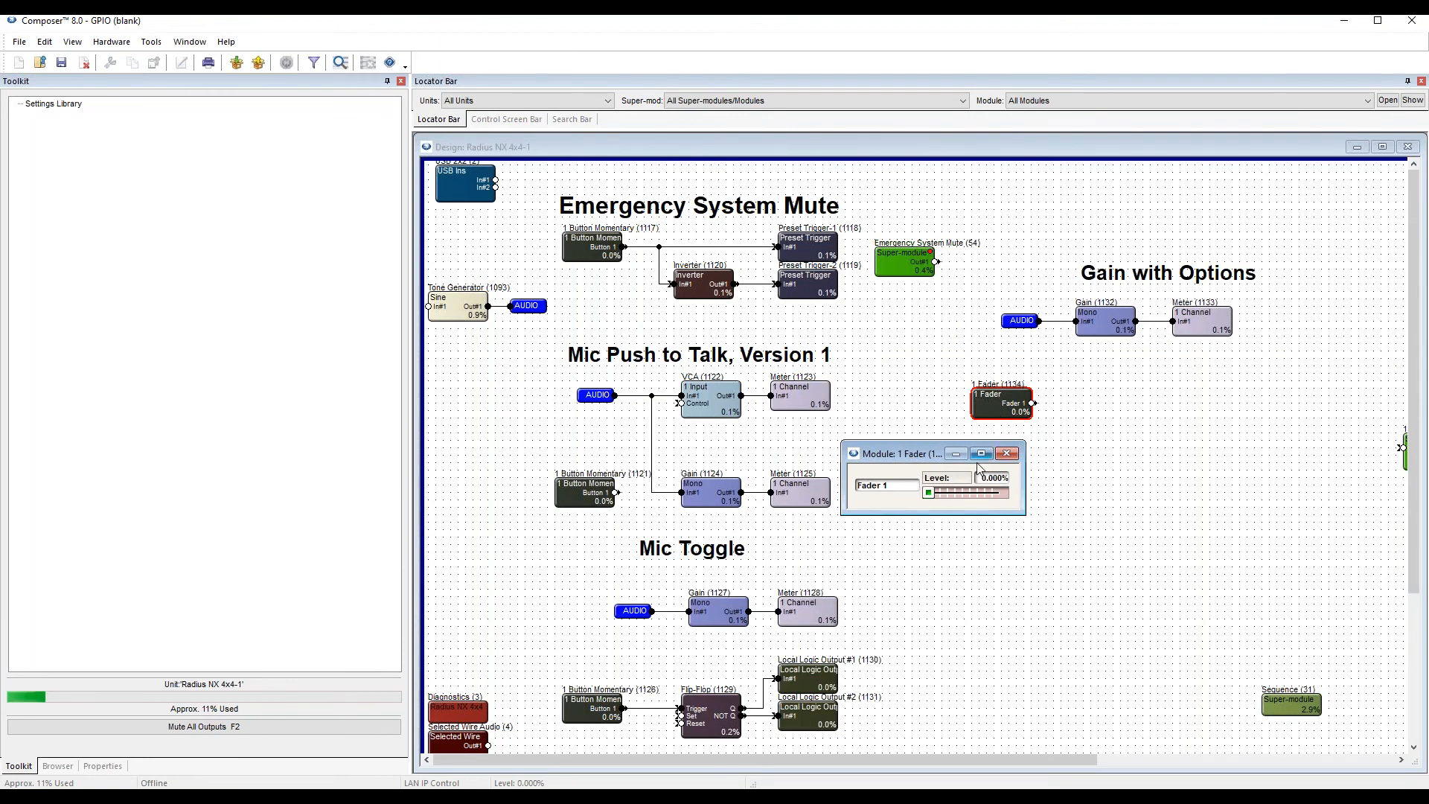
pyautogui.rightClick(931, 493)
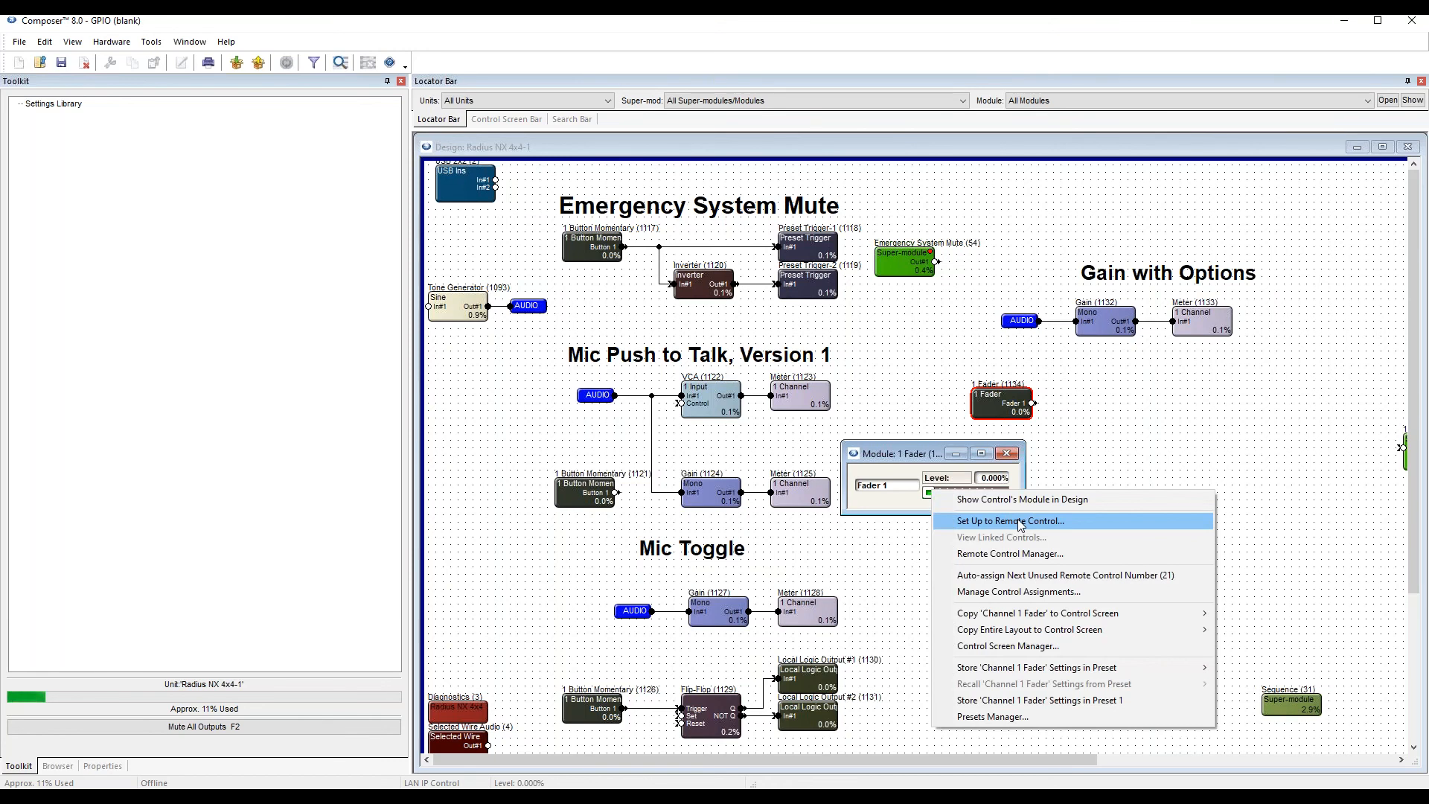
pyautogui.click(1017, 523)
pyautogui.click(971, 658)
pyautogui.click(962, 700)
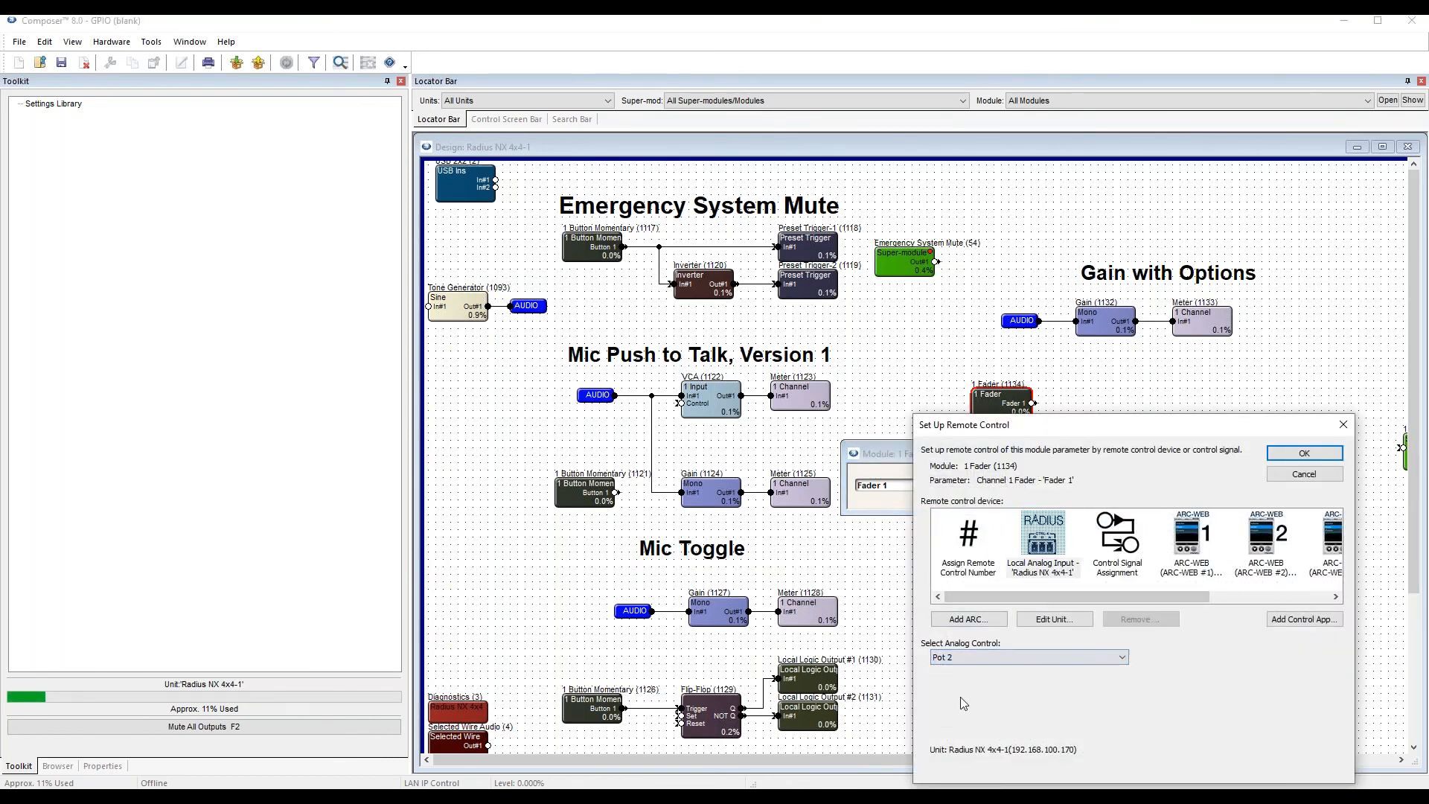
pyautogui.click(1336, 458)
pyautogui.moveTo(922, 455); pyautogui.dragTo(924, 435)
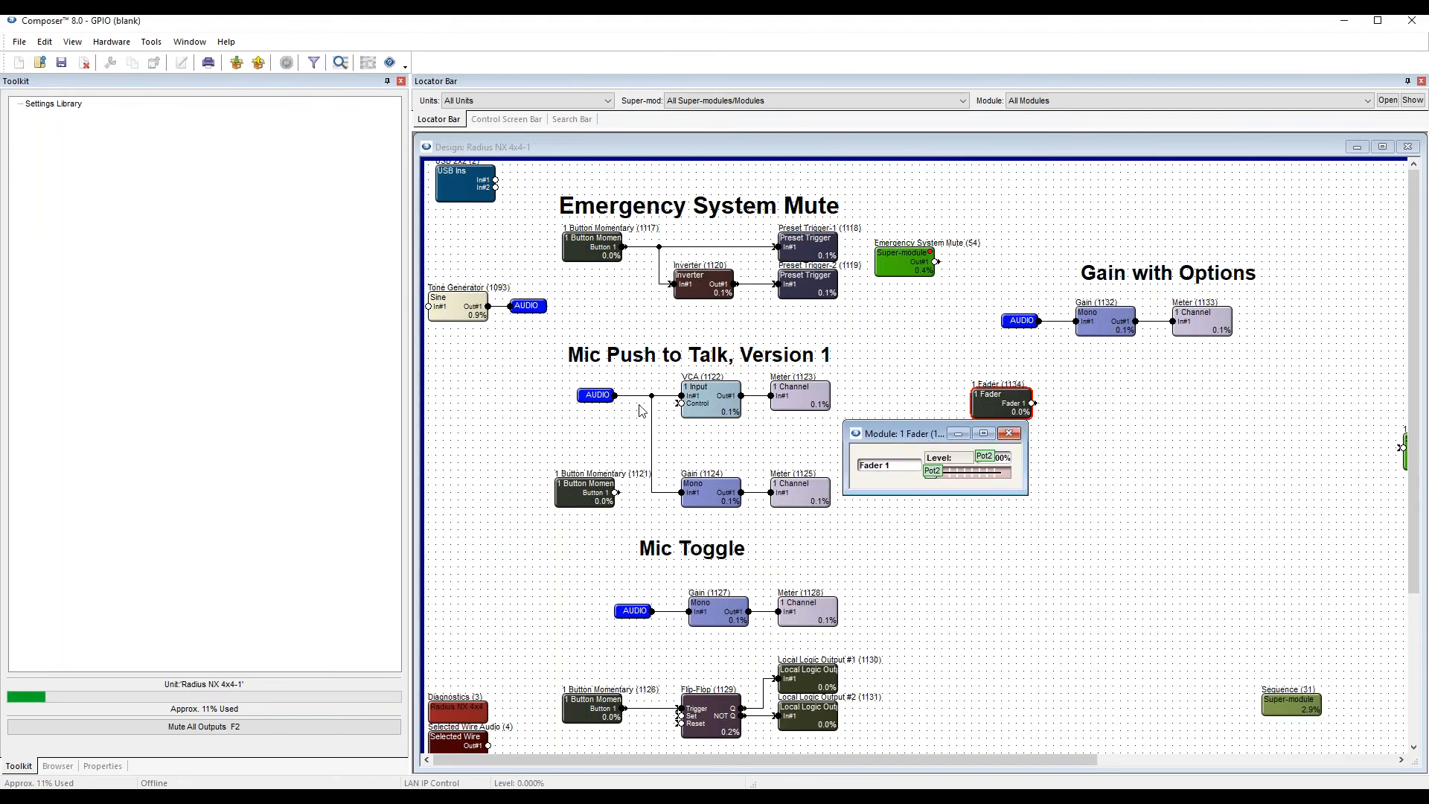
# Add a Scaler control process module beside the 1 Fader module and wire the fader's output to its input.
pyautogui.click(512, 402)
pyautogui.click(30, 330)
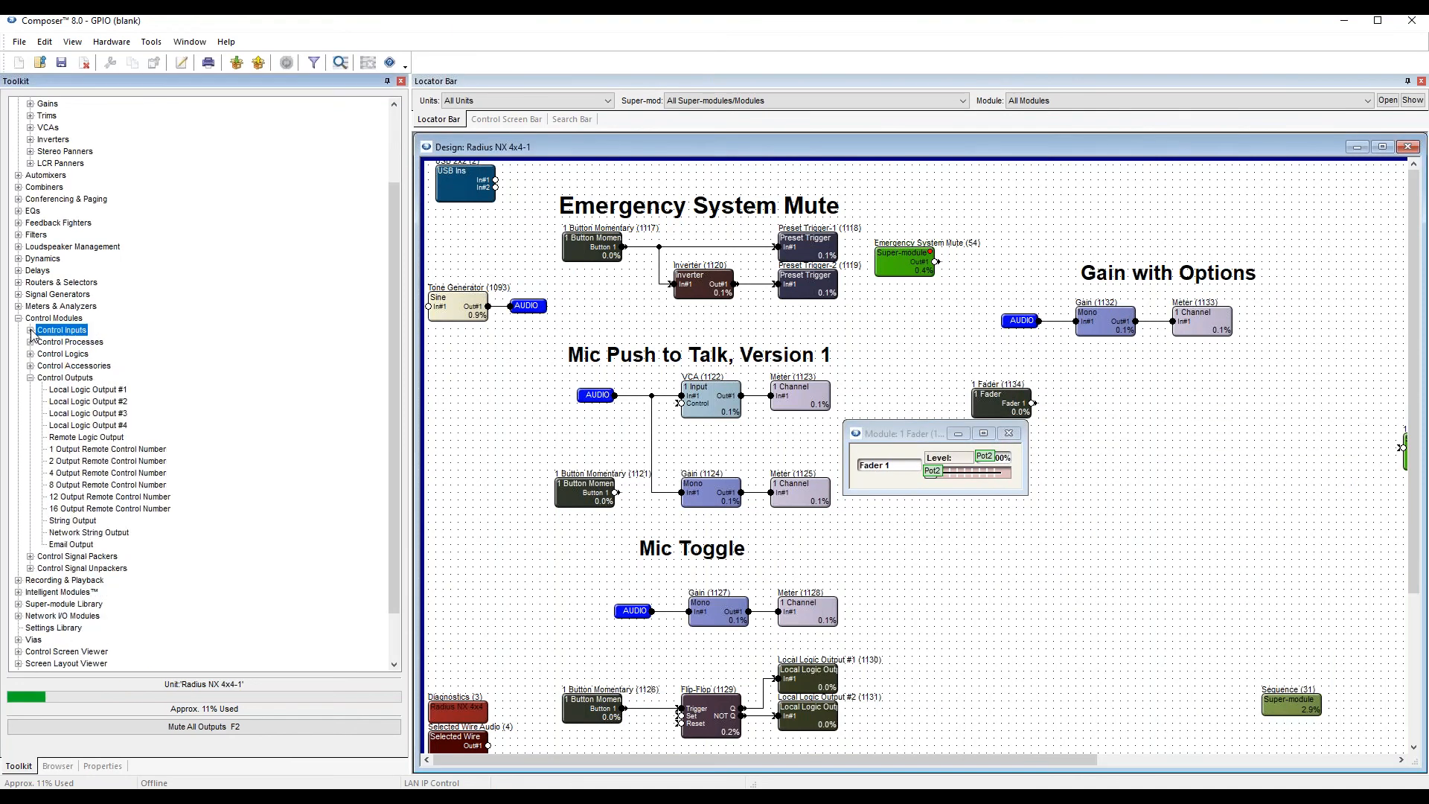
pyautogui.click(68, 378)
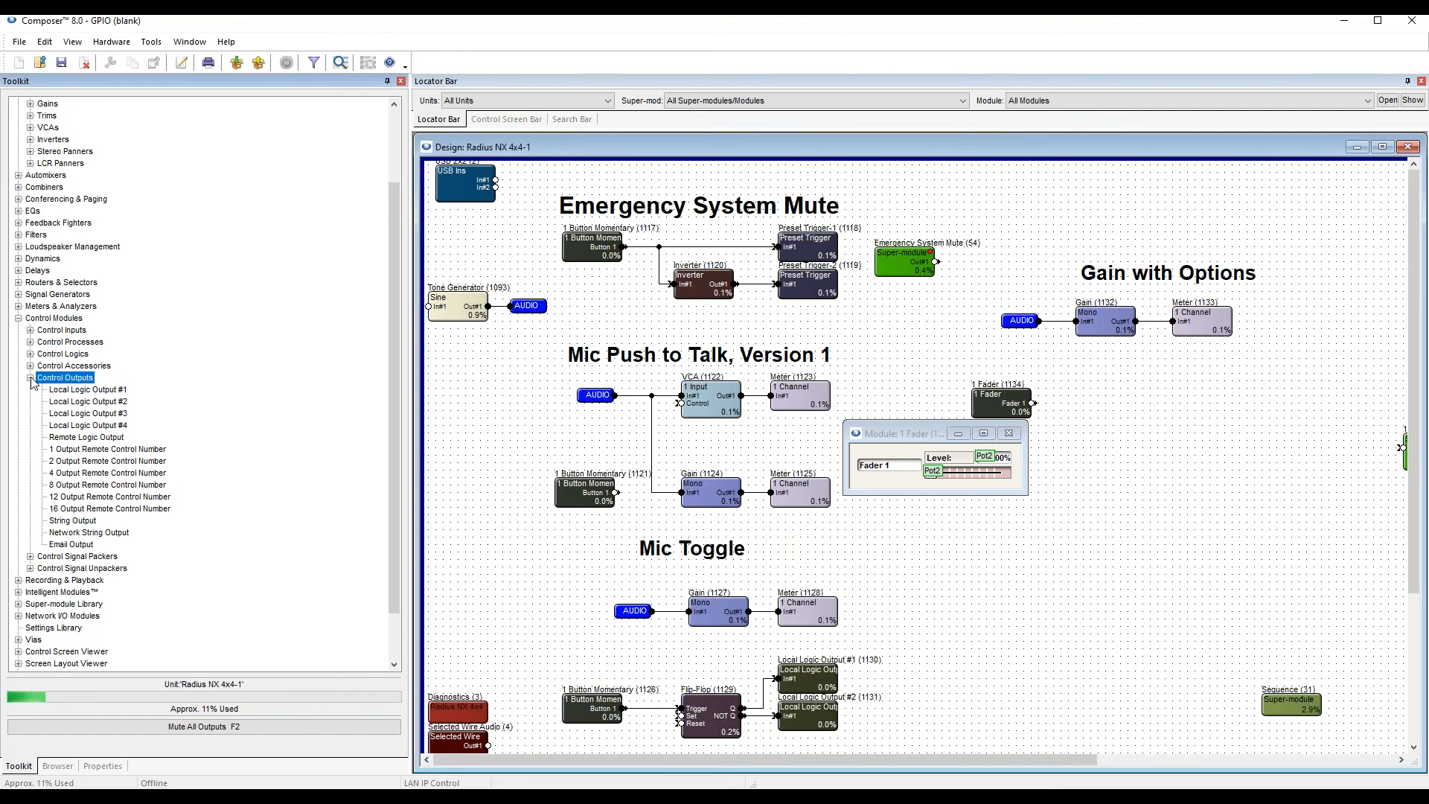
pyautogui.click(31, 378)
pyautogui.click(66, 461)
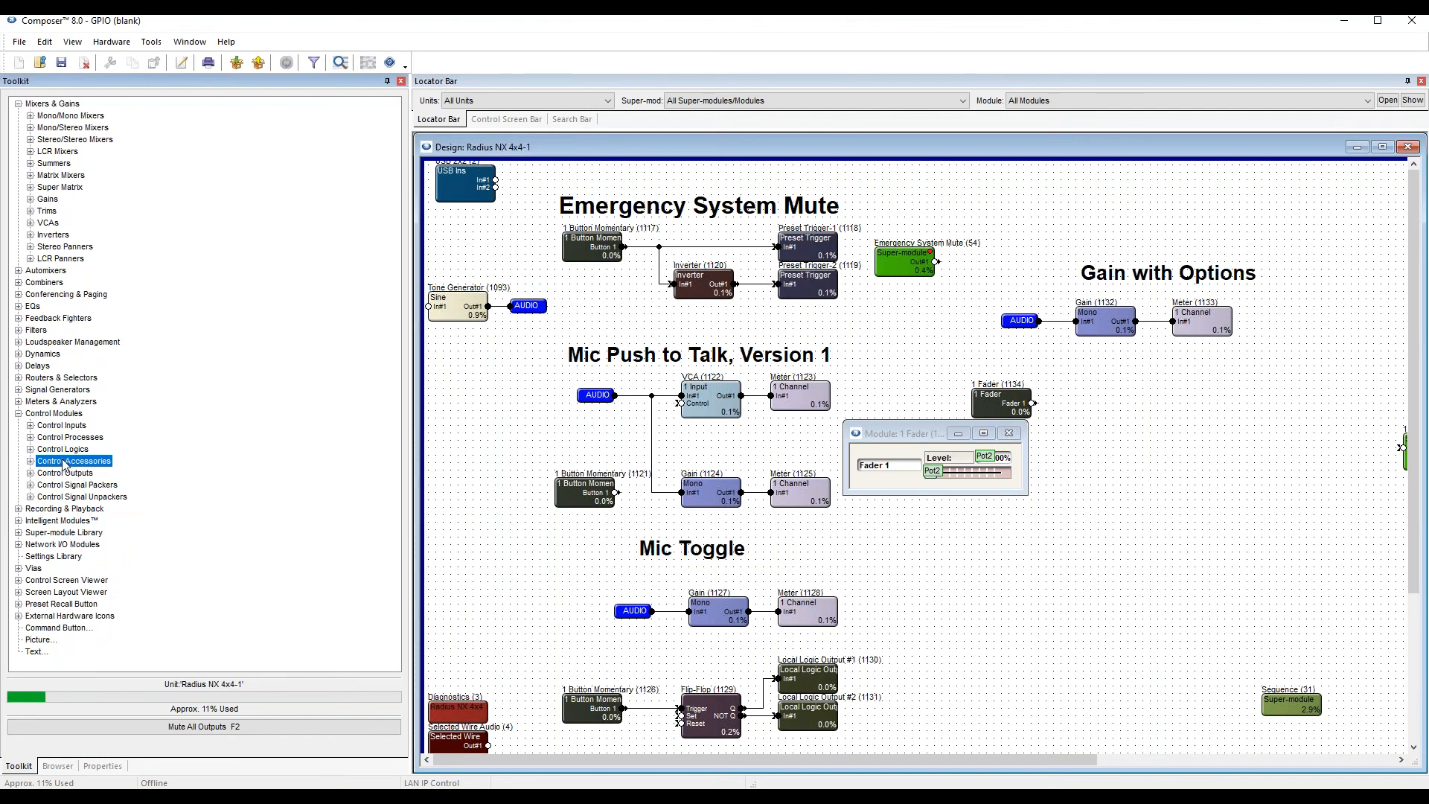
pyautogui.click(31, 462)
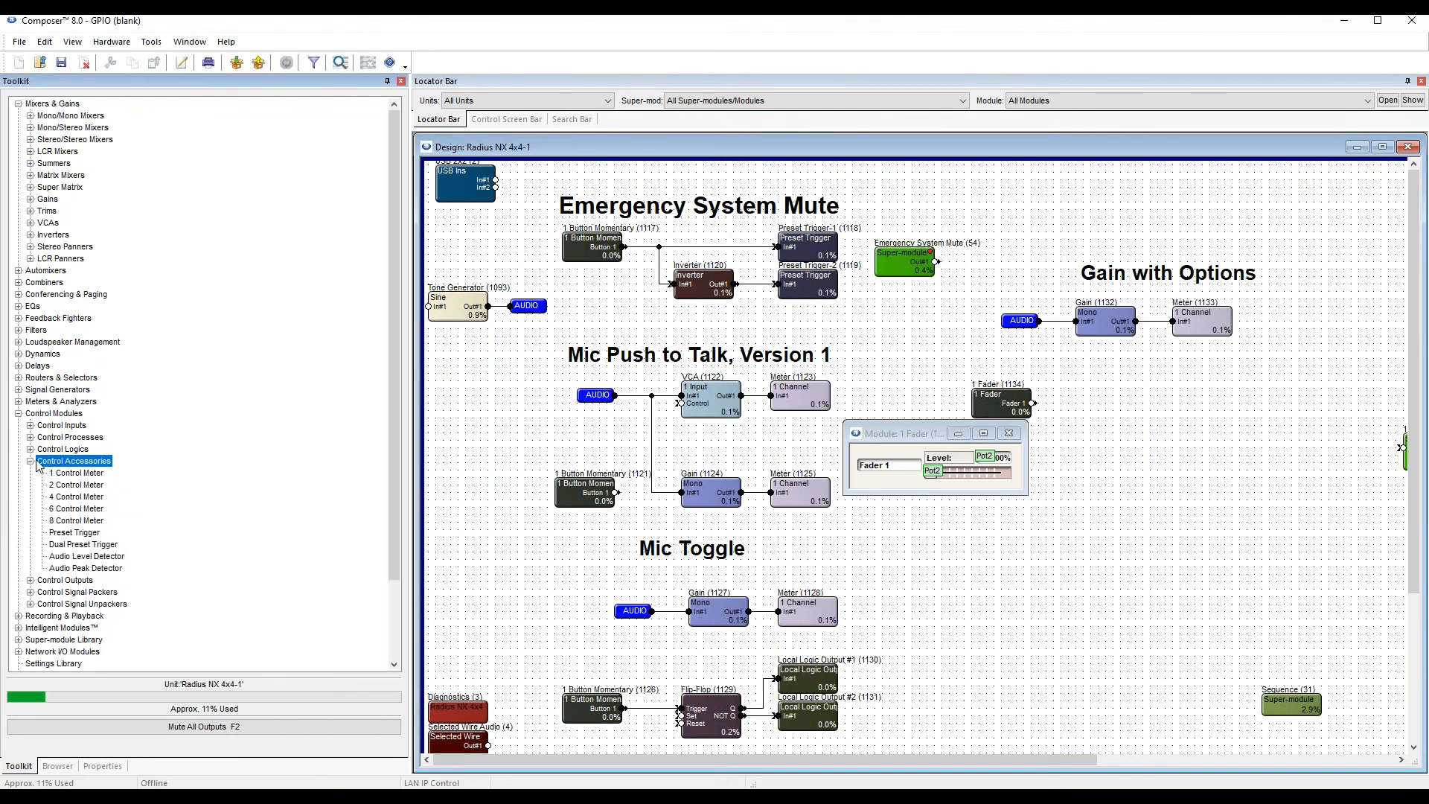
pyautogui.click(31, 462)
pyautogui.click(30, 437)
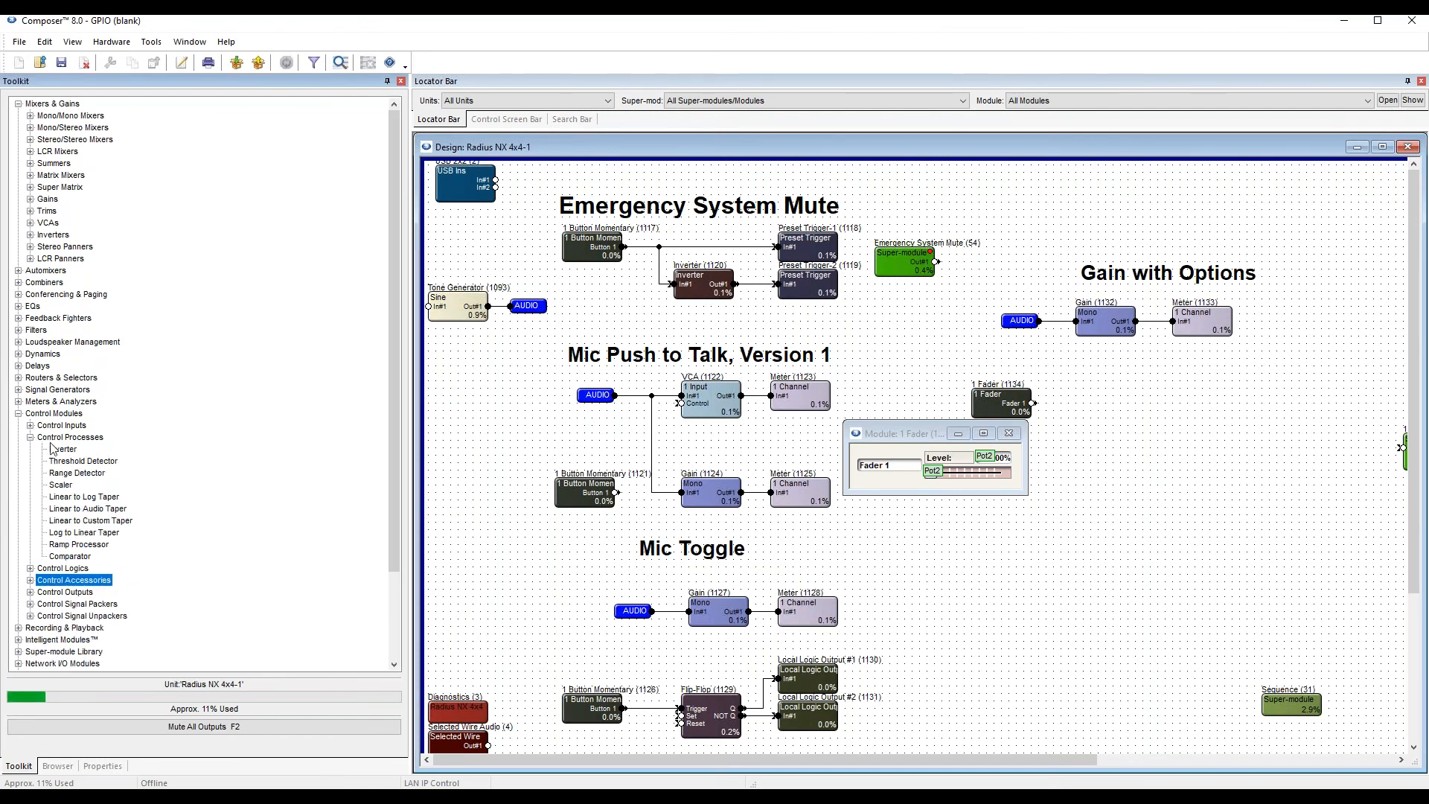
pyautogui.click(61, 485)
pyautogui.moveTo(65, 491); pyautogui.dragTo(1034, 412)
# Open the Gain and Scaler controls, arrange them around the Gain with Options section, and lower the gain to -4.1 dB.
pyautogui.doubleClick(1108, 327)
pyautogui.moveTo(654, 360); pyautogui.dragTo(1213, 147)
pyautogui.click(1101, 402)
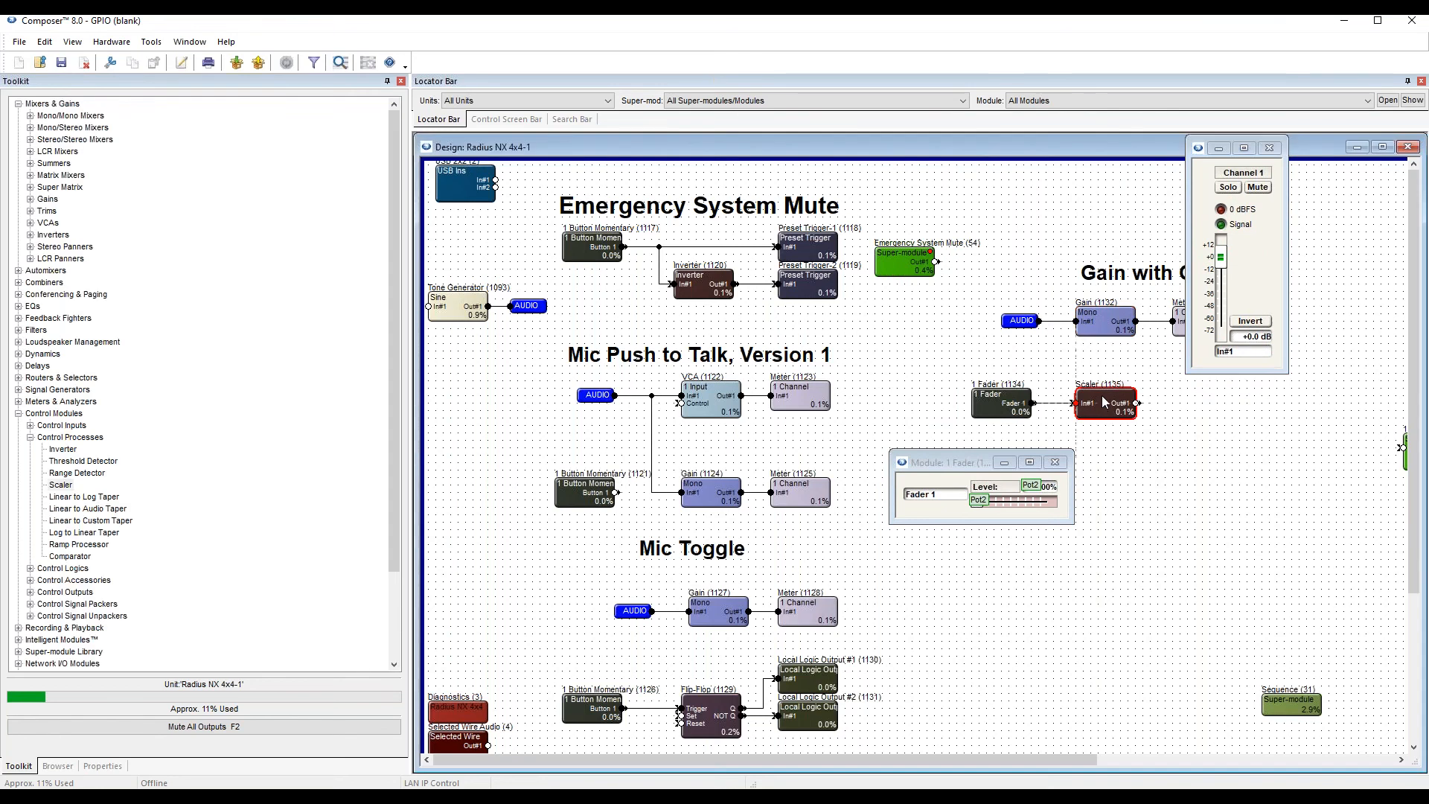
pyautogui.doubleClick(1104, 401)
pyautogui.moveTo(524, 147); pyautogui.dragTo(1203, 455)
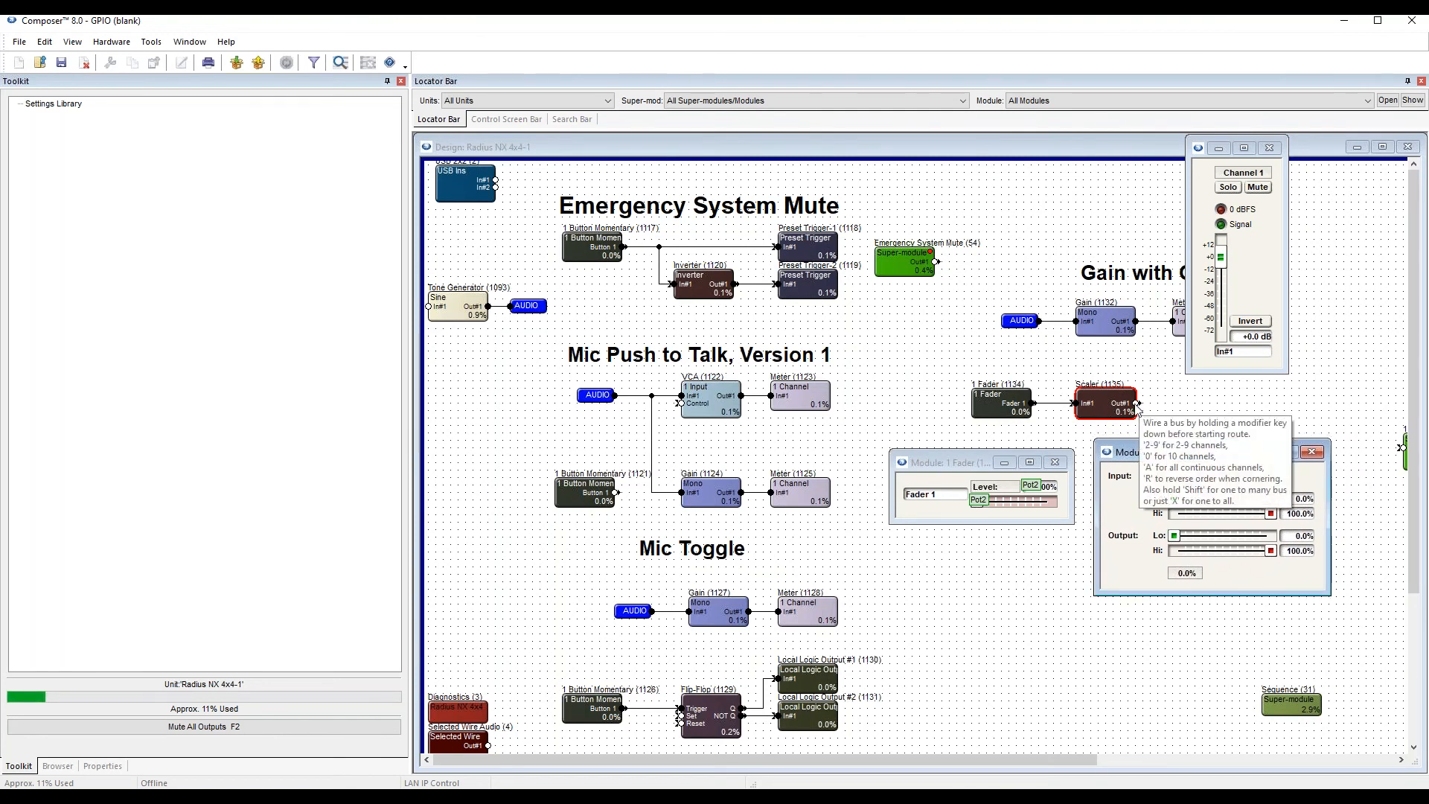
pyautogui.moveTo(1220, 257)
pyautogui.mouseDown()
pyautogui.moveTo(1222, 298)
pyautogui.moveTo(1222, 265)
pyautogui.mouseUp()
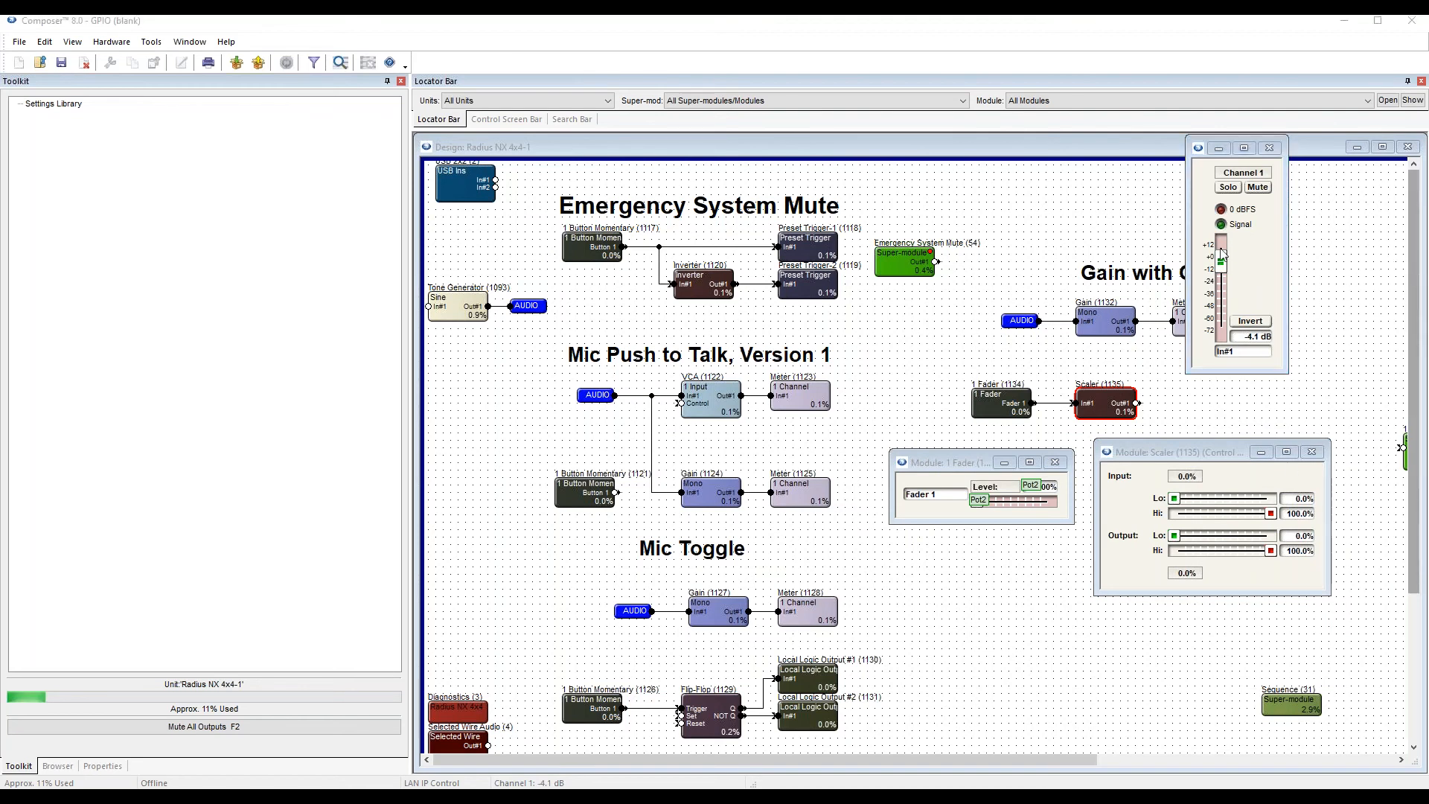
pyautogui.click(1208, 285)
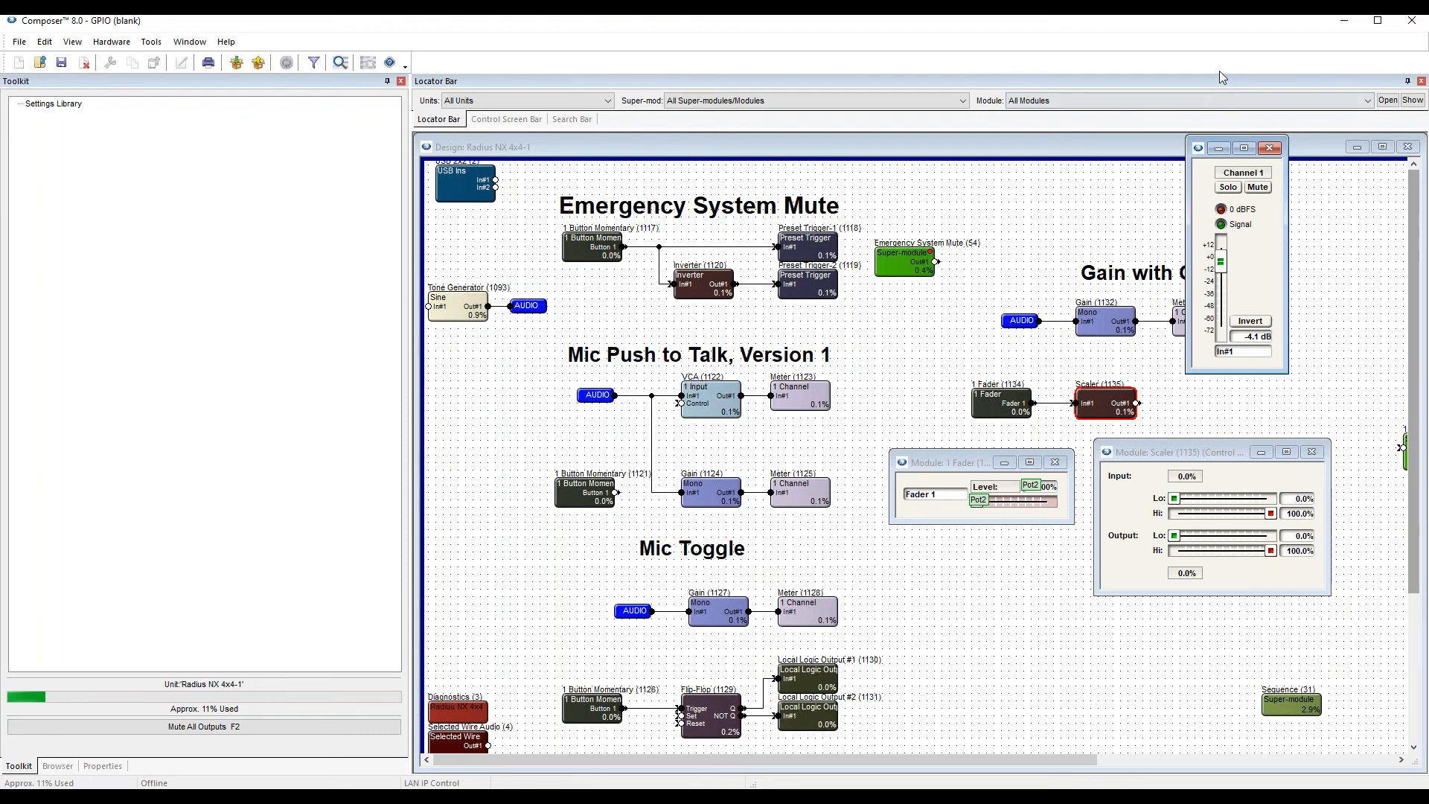
# Set up remote control of the Gain module's Input 1 Gain Fader with Control Signal Assignment, leaving the modules in view.
pyautogui.rightClick(1220, 264)
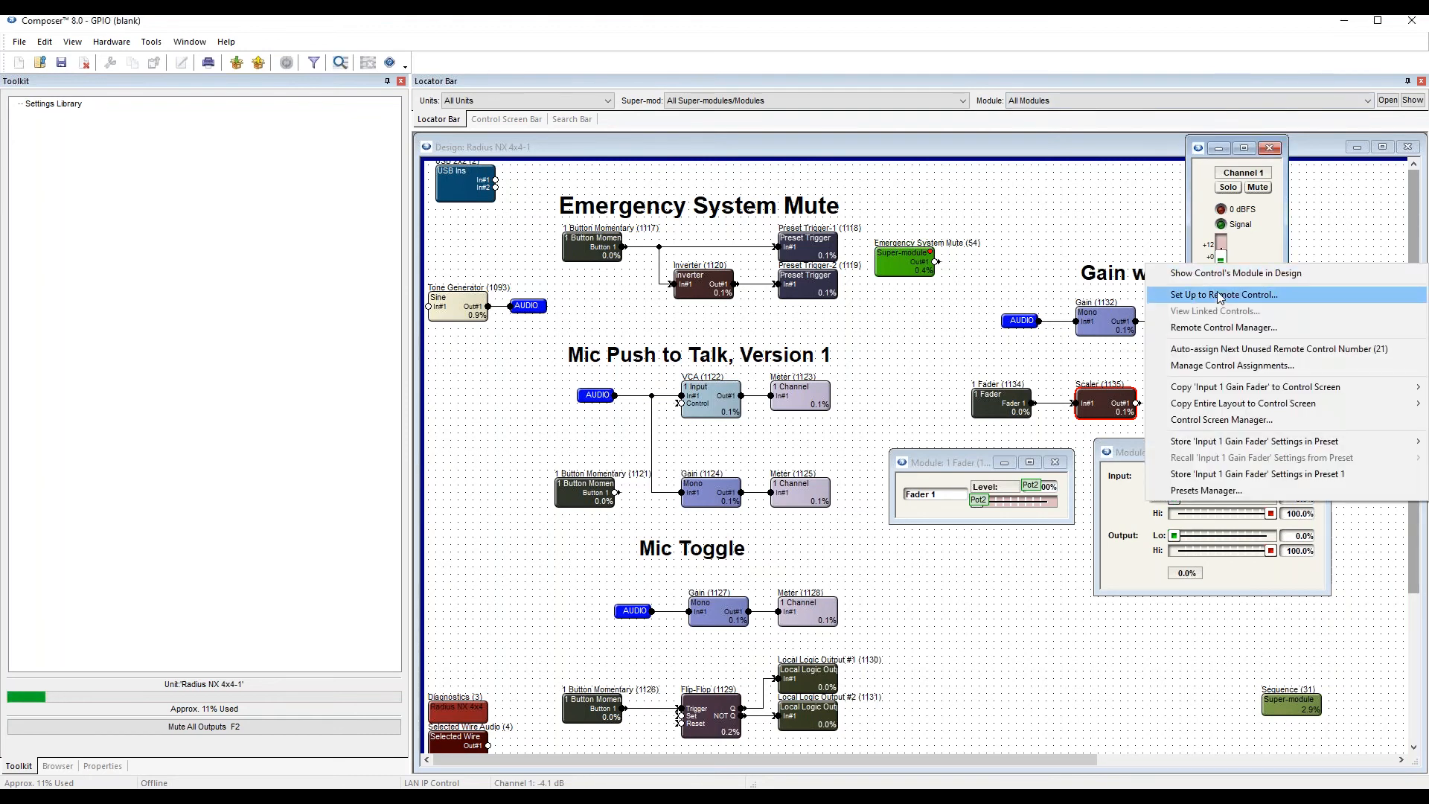
pyautogui.click(1220, 295)
pyautogui.click(1188, 468)
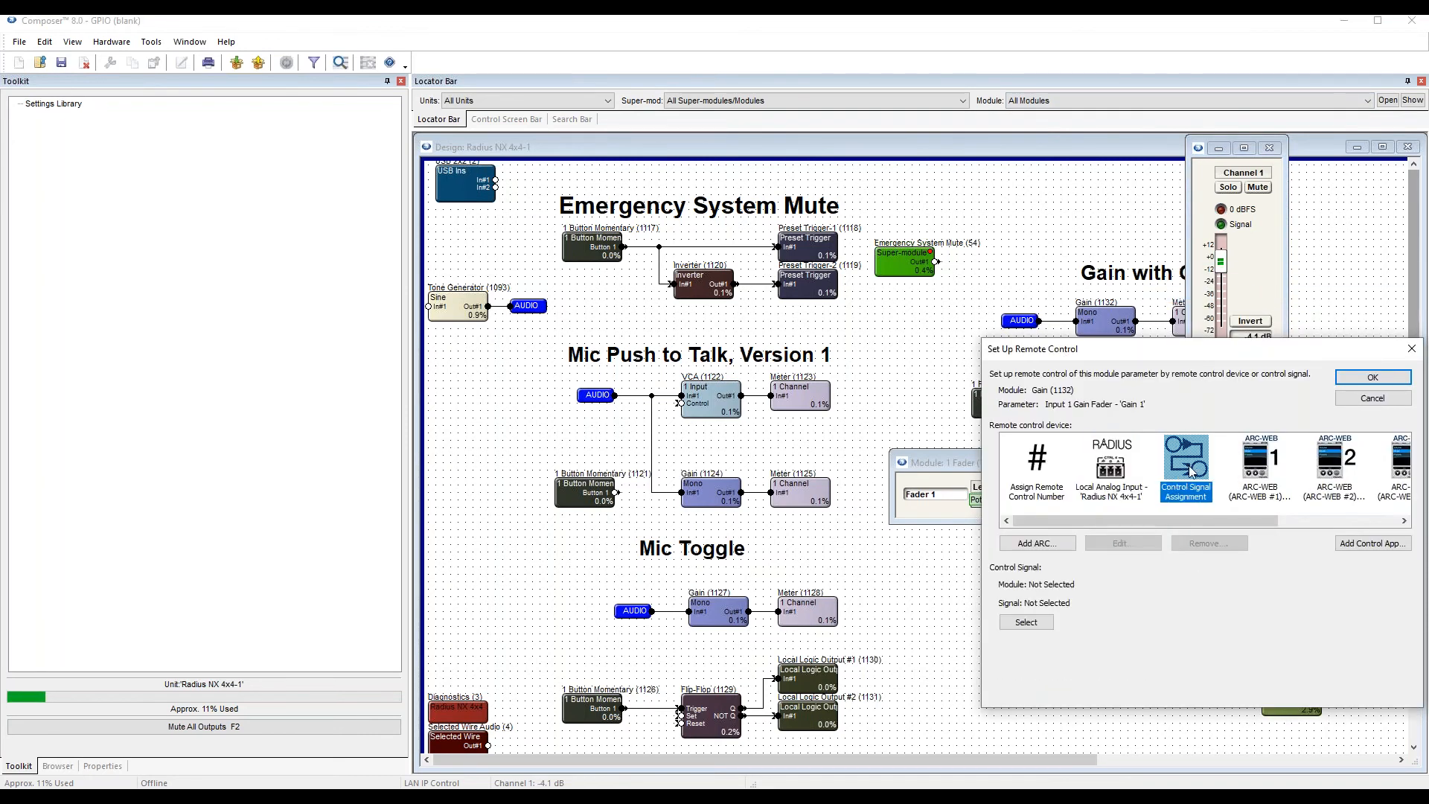
pyautogui.click(1025, 624)
pyautogui.moveTo(1213, 431); pyautogui.dragTo(779, 210)
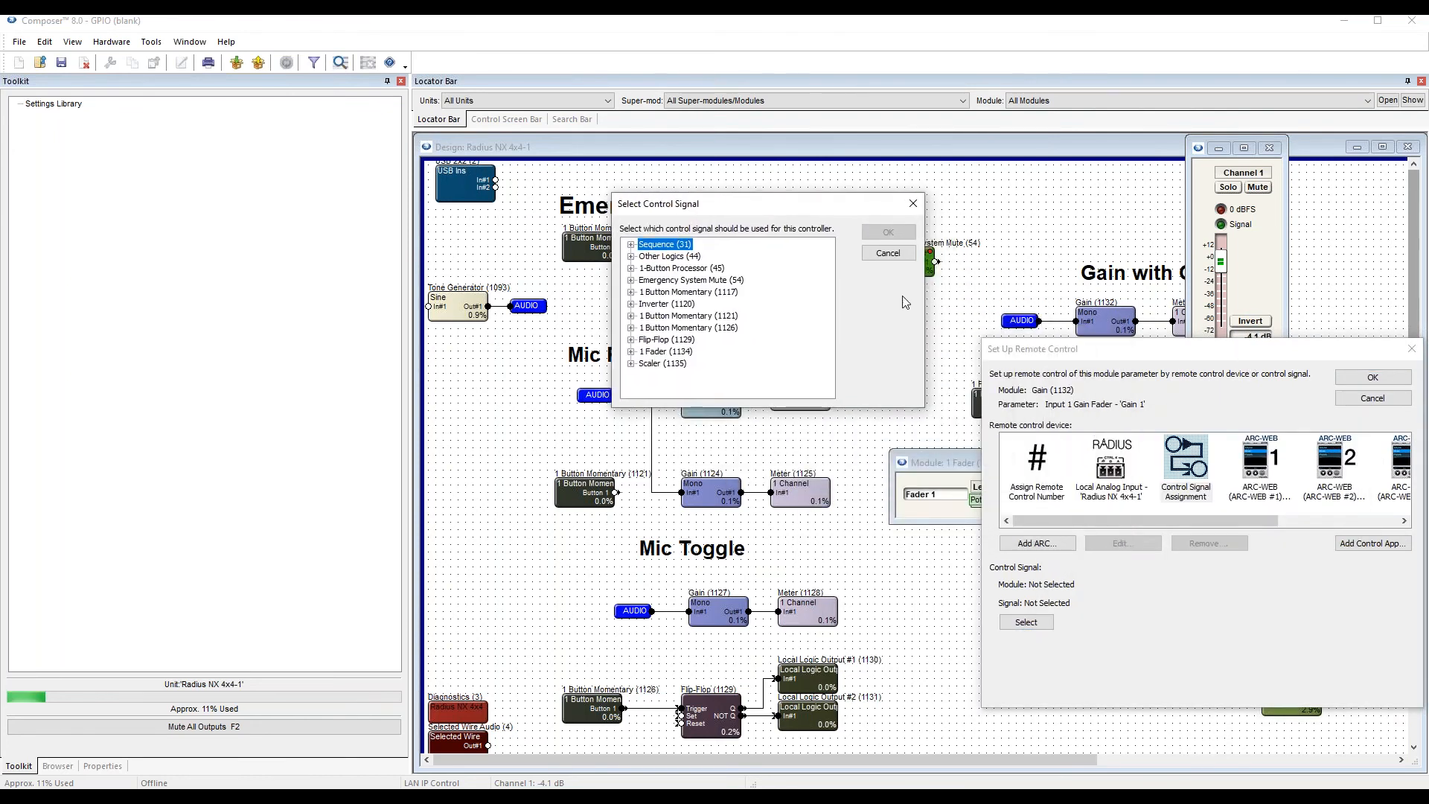
pyautogui.click(888, 253)
pyautogui.moveTo(1116, 348); pyautogui.dragTo(597, 219)
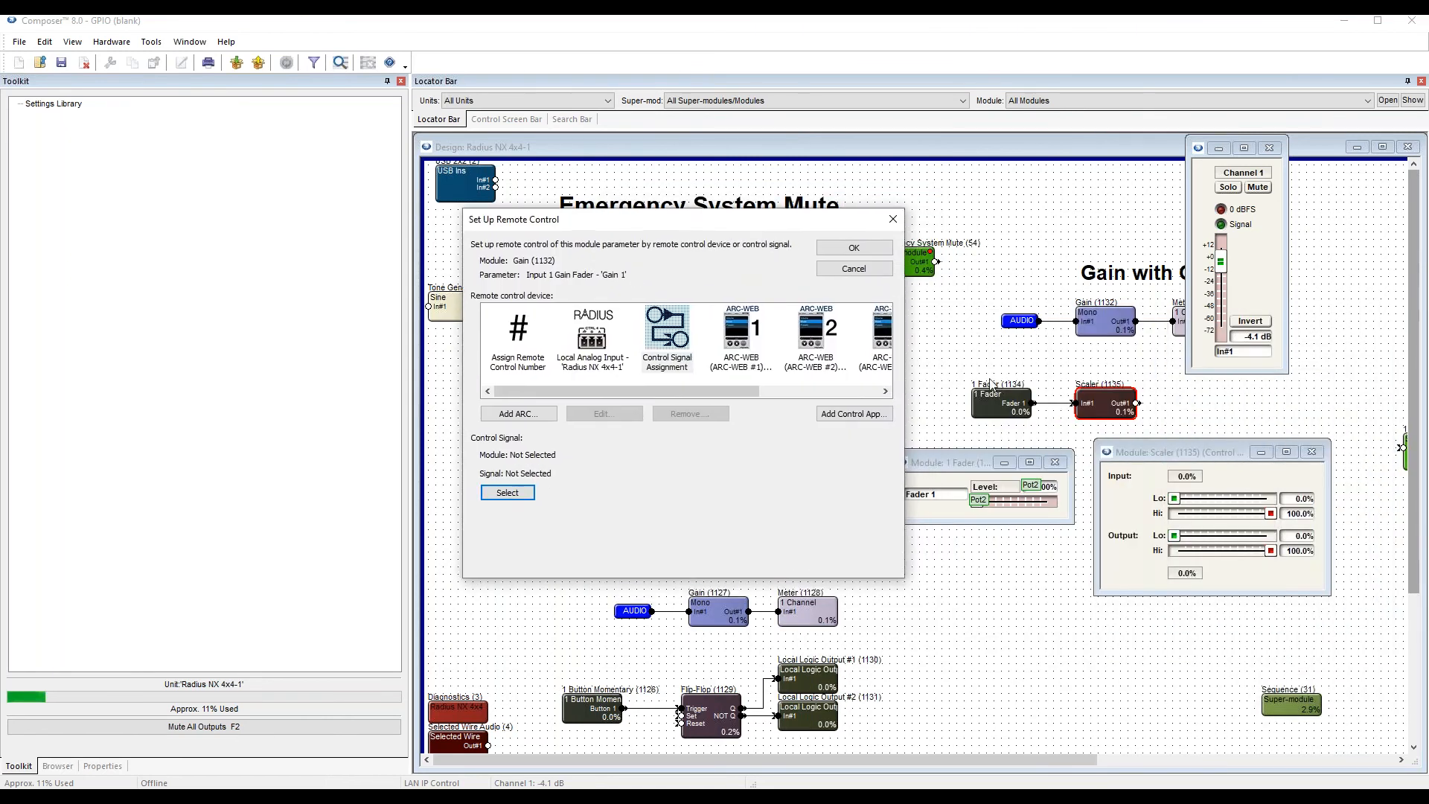
# Choose the Scaler's Out#1 as the control signal for the gain fader and apply the assignment.
pyautogui.click(521, 492)
pyautogui.moveTo(667, 301); pyautogui.dragTo(742, 426)
pyautogui.click(633, 582)
pyautogui.click(624, 583)
pyautogui.click(657, 595)
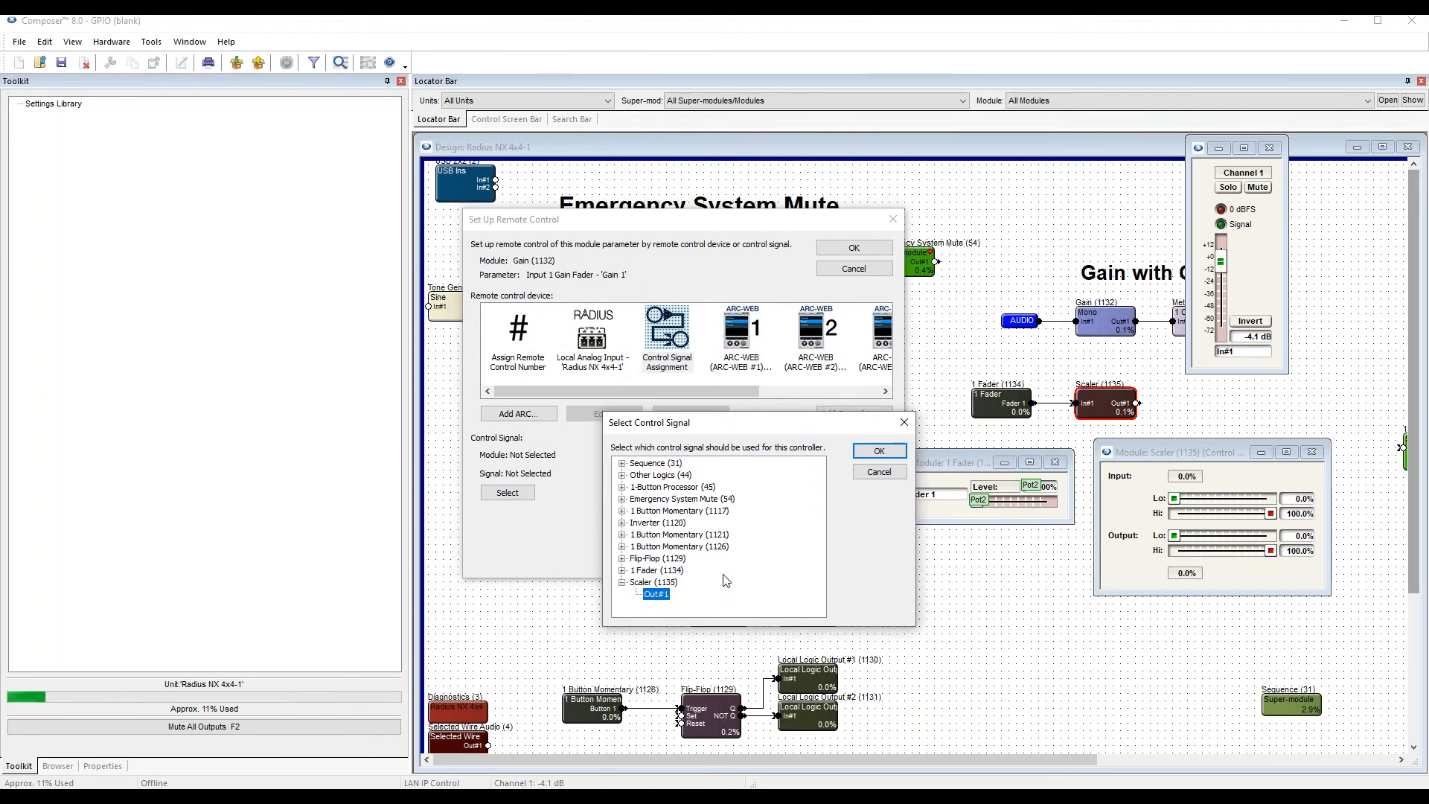
pyautogui.click(882, 449)
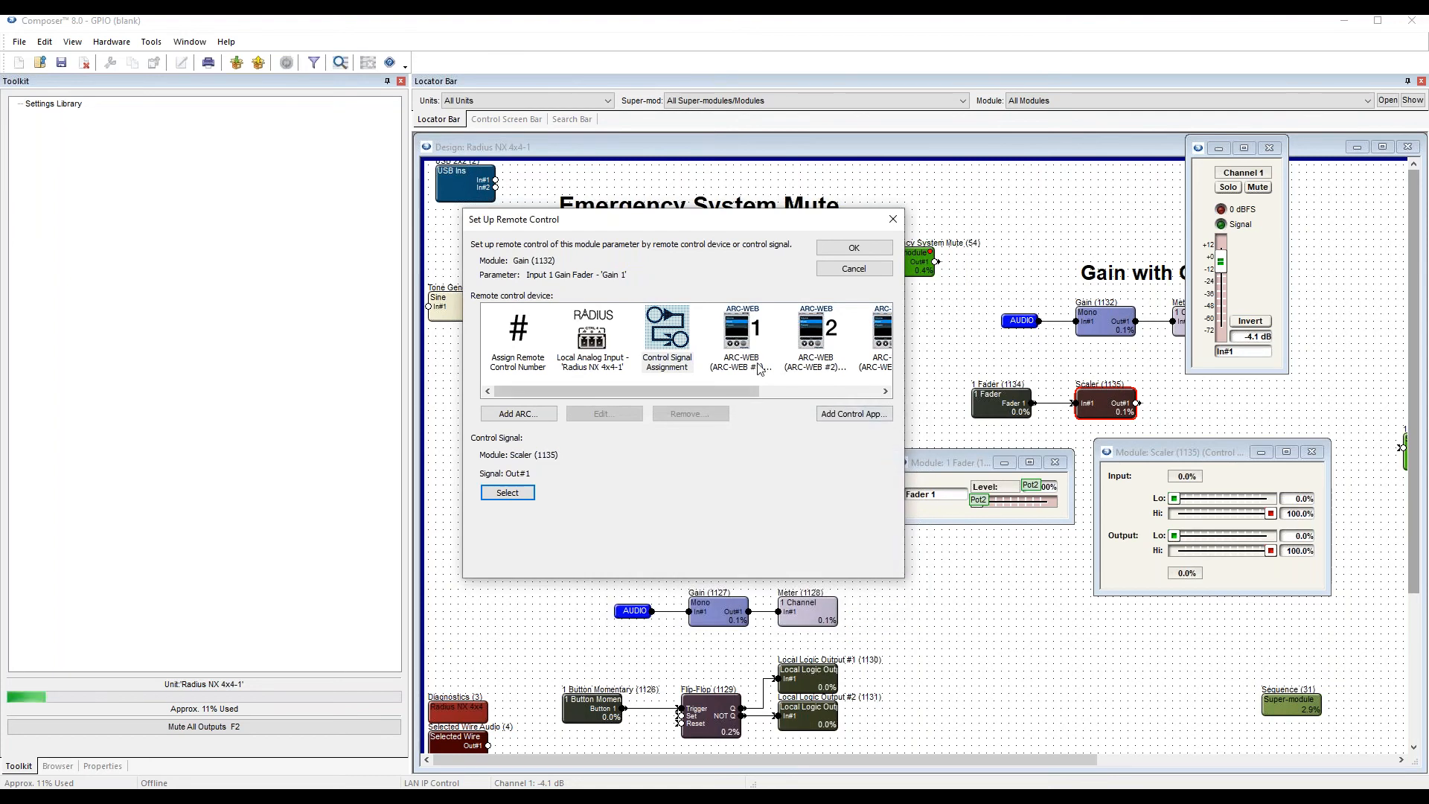
pyautogui.click(853, 247)
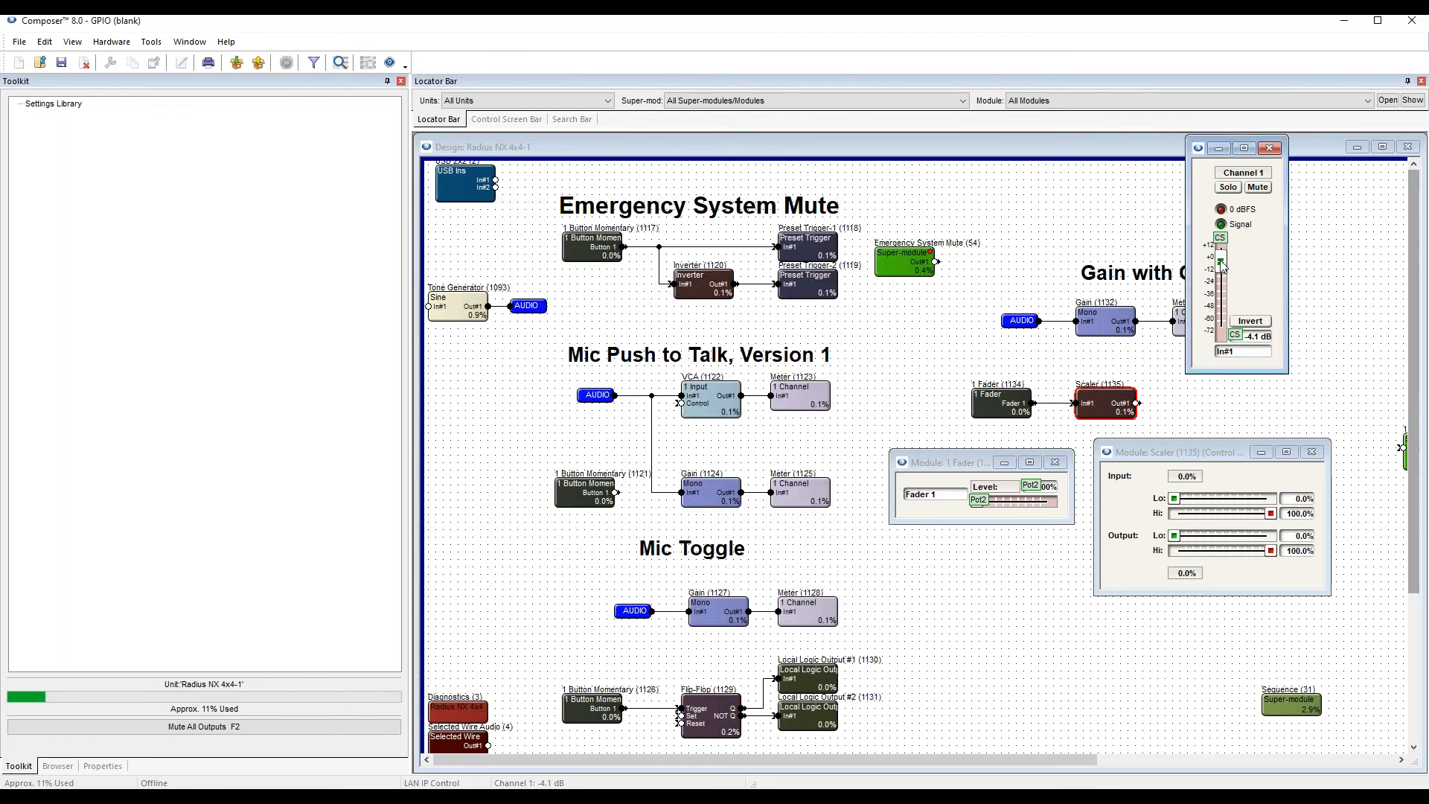
# Set the gain fader to -2.6 dB and bring the design online on the Radius NX 4x4.
pyautogui.moveTo(1224, 266); pyautogui.dragTo(1223, 261)
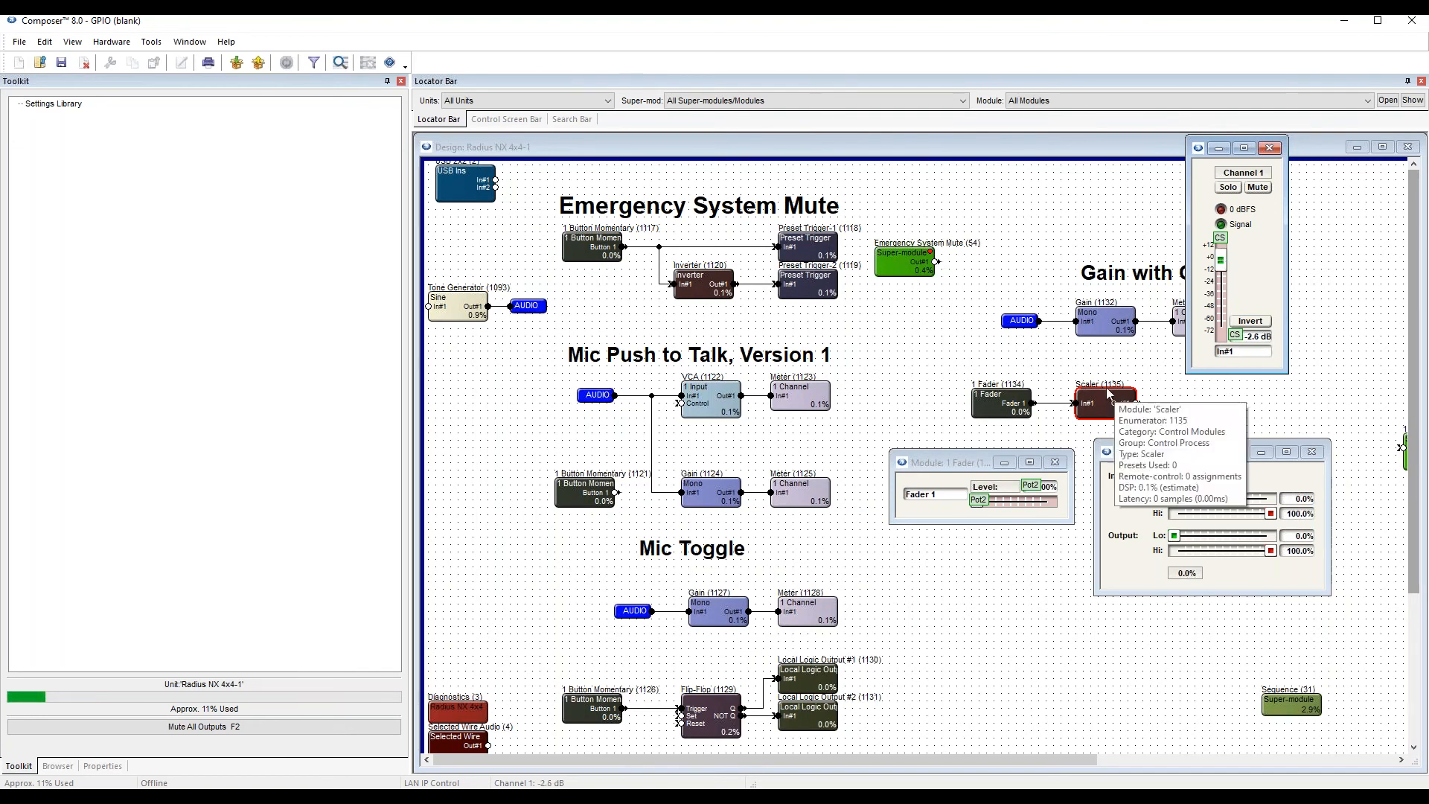
pyautogui.press('F10')
pyautogui.press('Return')
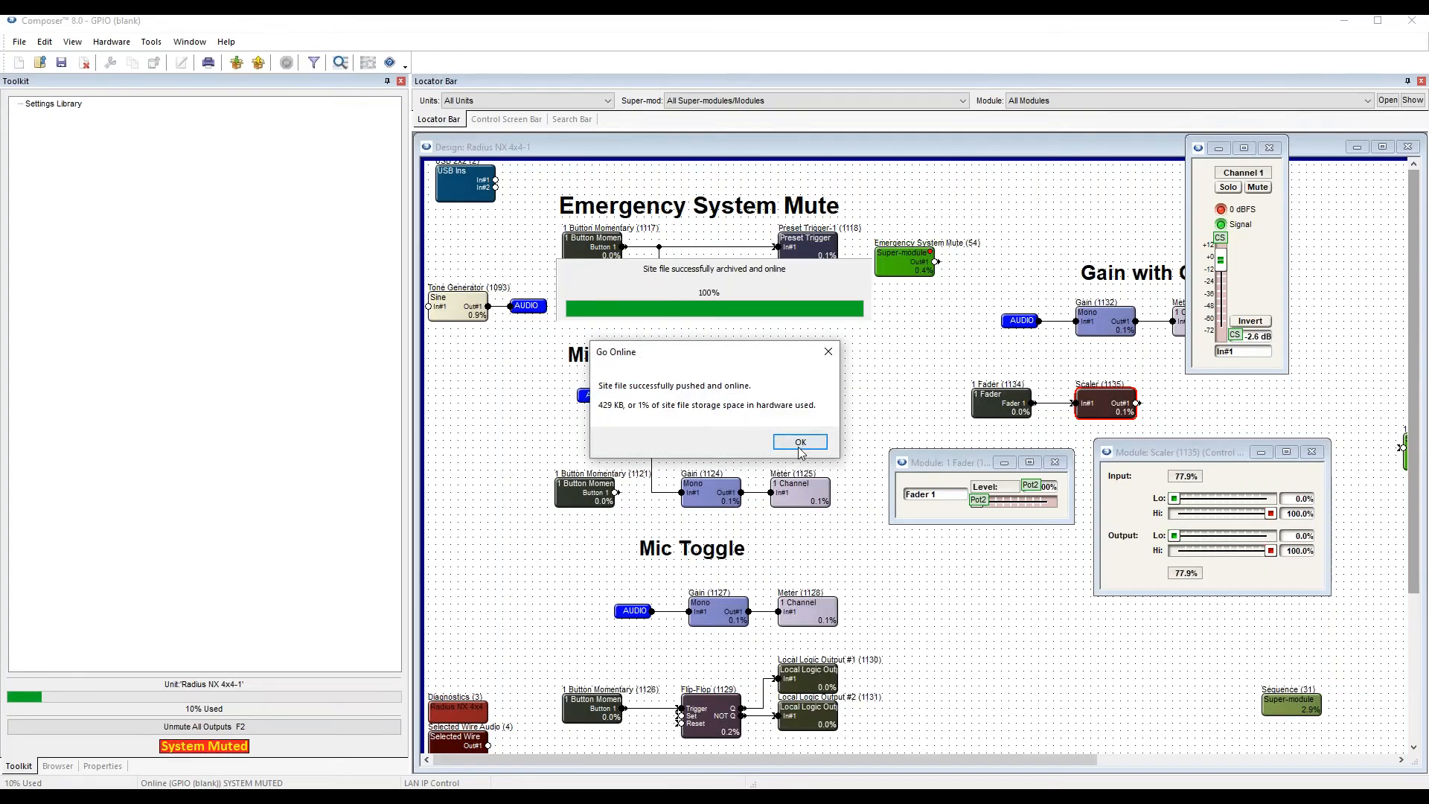
pyautogui.click(800, 442)
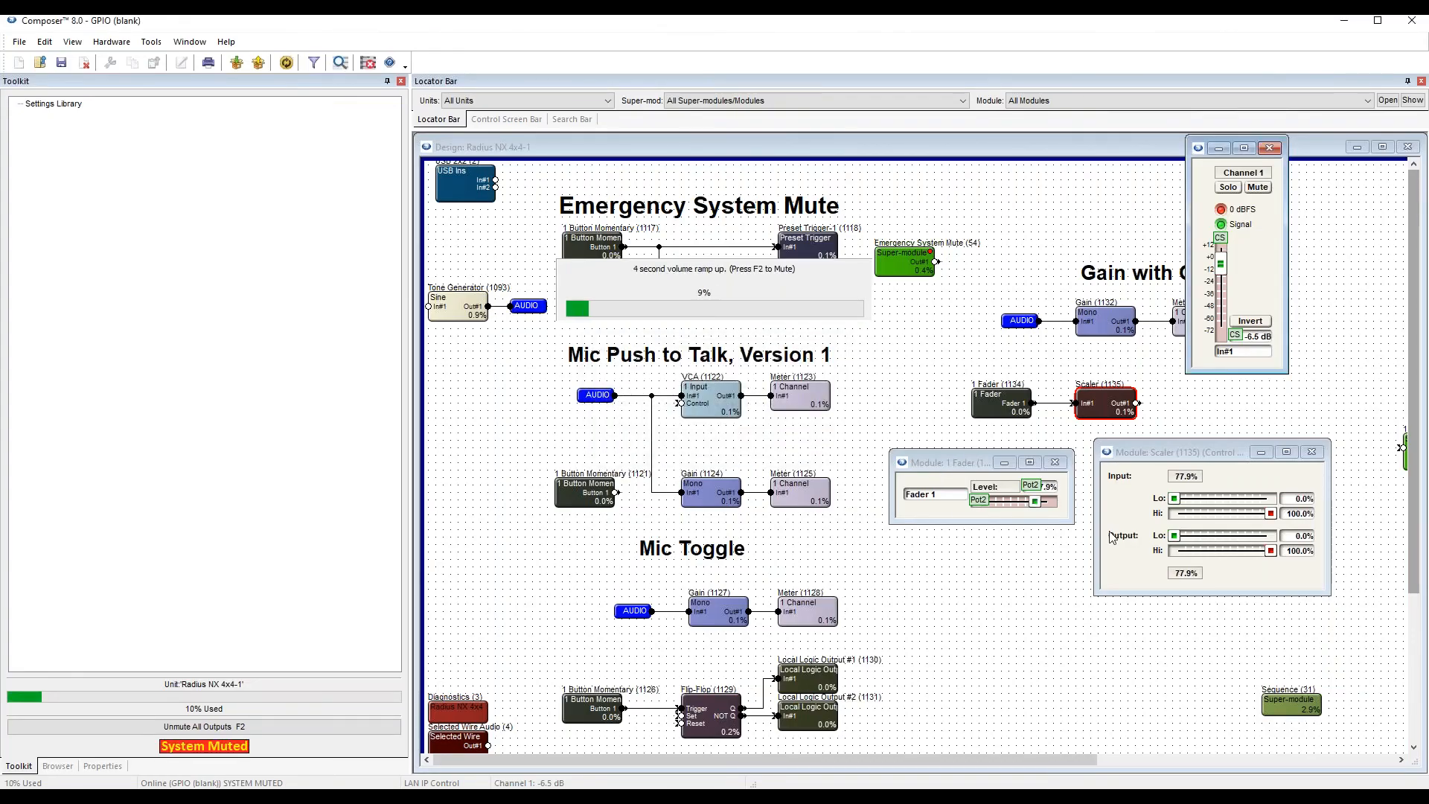
pyautogui.click(1137, 493)
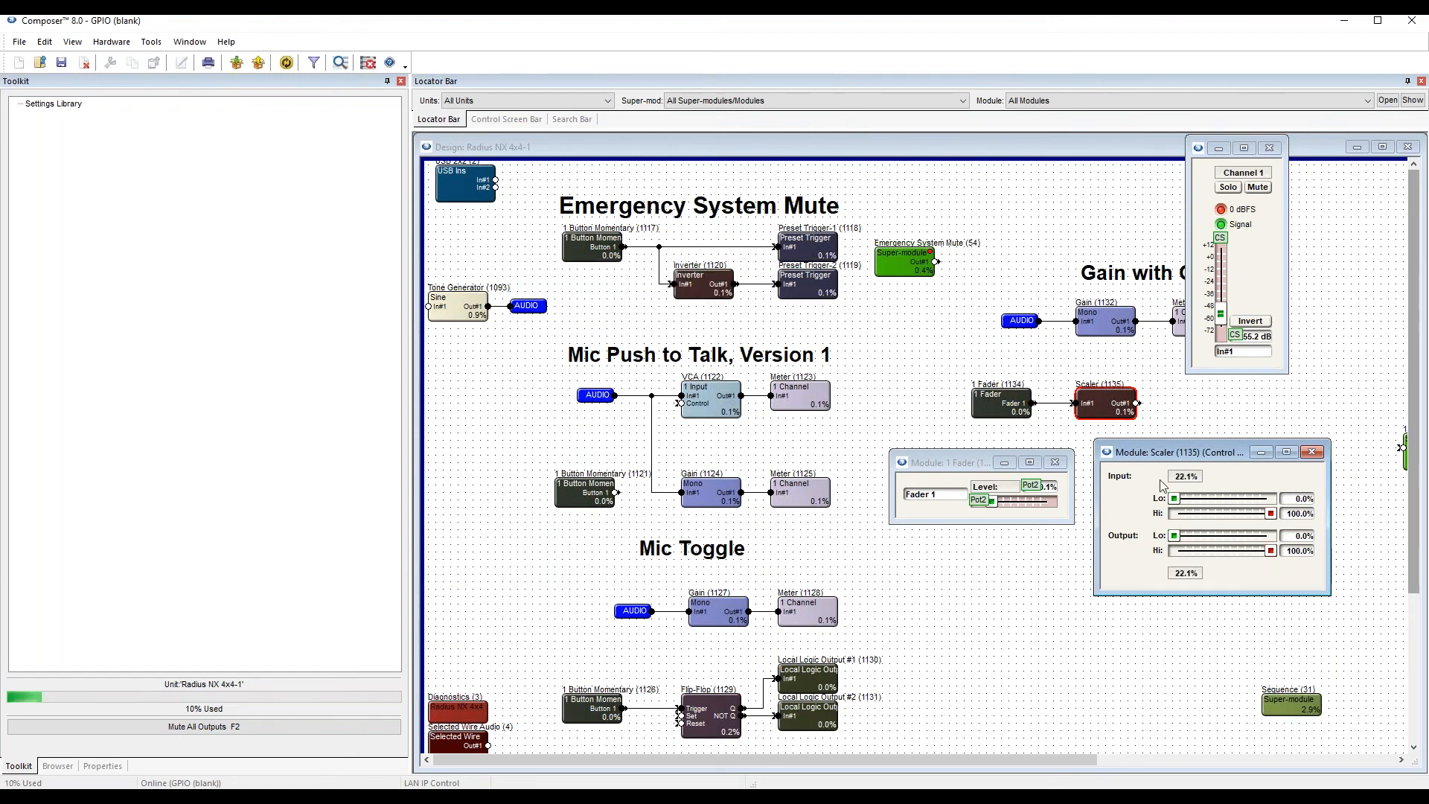
# Configure external control Input #2 of the Radius NX 4x4 with a minimum level of 0% and a maximum level of 100%.
pyautogui.click(1407, 146)
pyautogui.rightClick(564, 277)
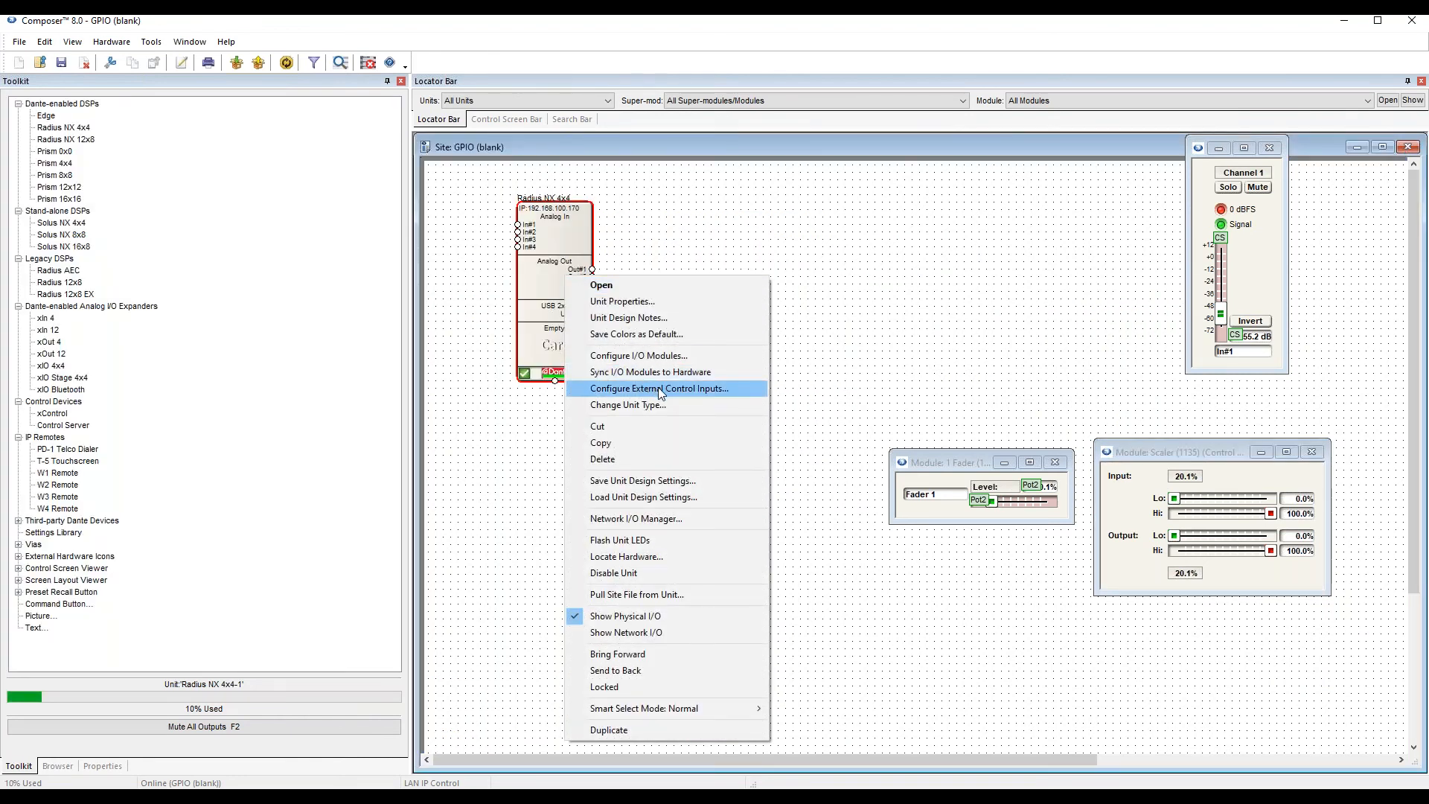
pyautogui.click(661, 389)
pyautogui.click(582, 418)
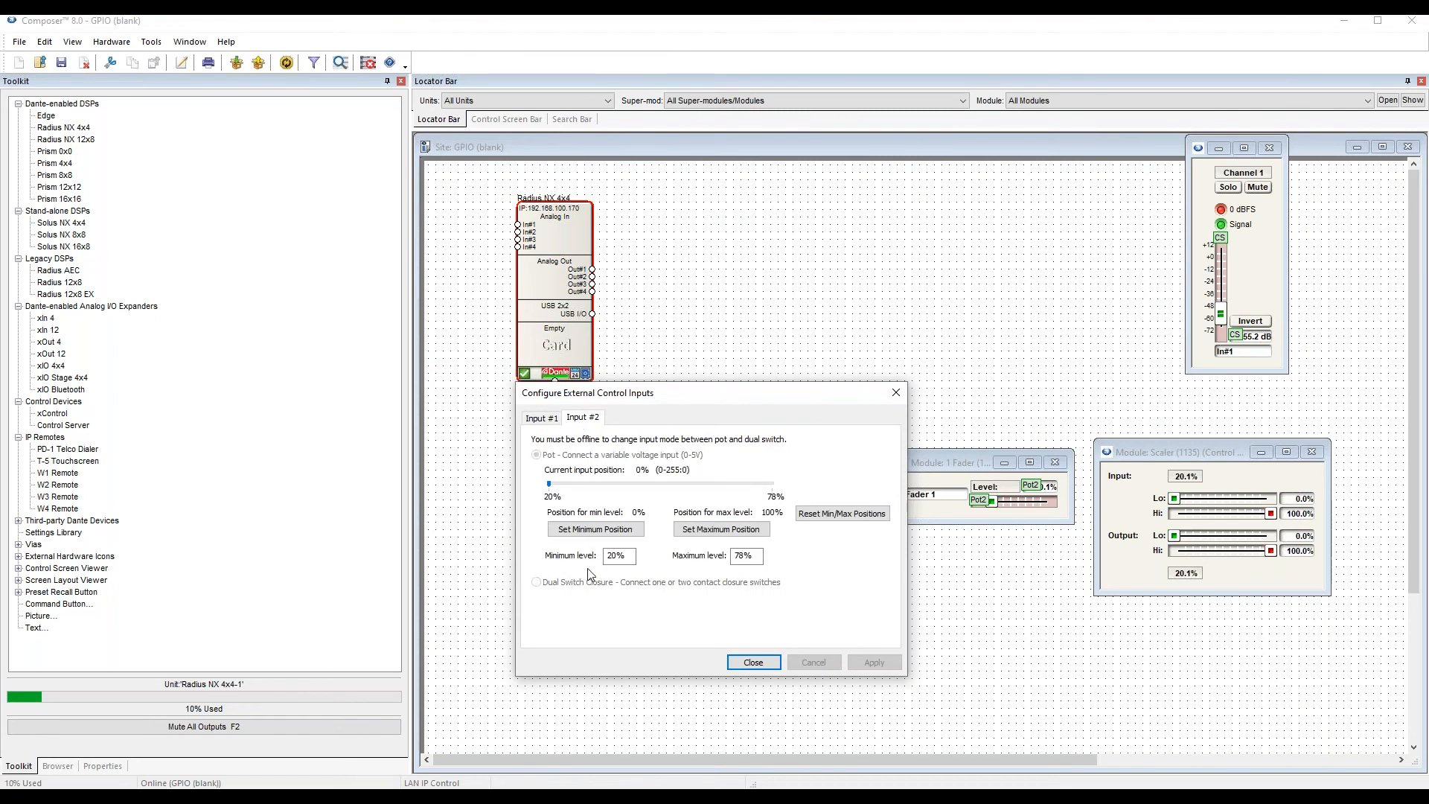
pyautogui.doubleClick(743, 555)
pyautogui.write('100')
pyautogui.doubleClick(605, 555)
pyautogui.write('0')
pyautogui.click(877, 662)
pyautogui.click(753, 661)
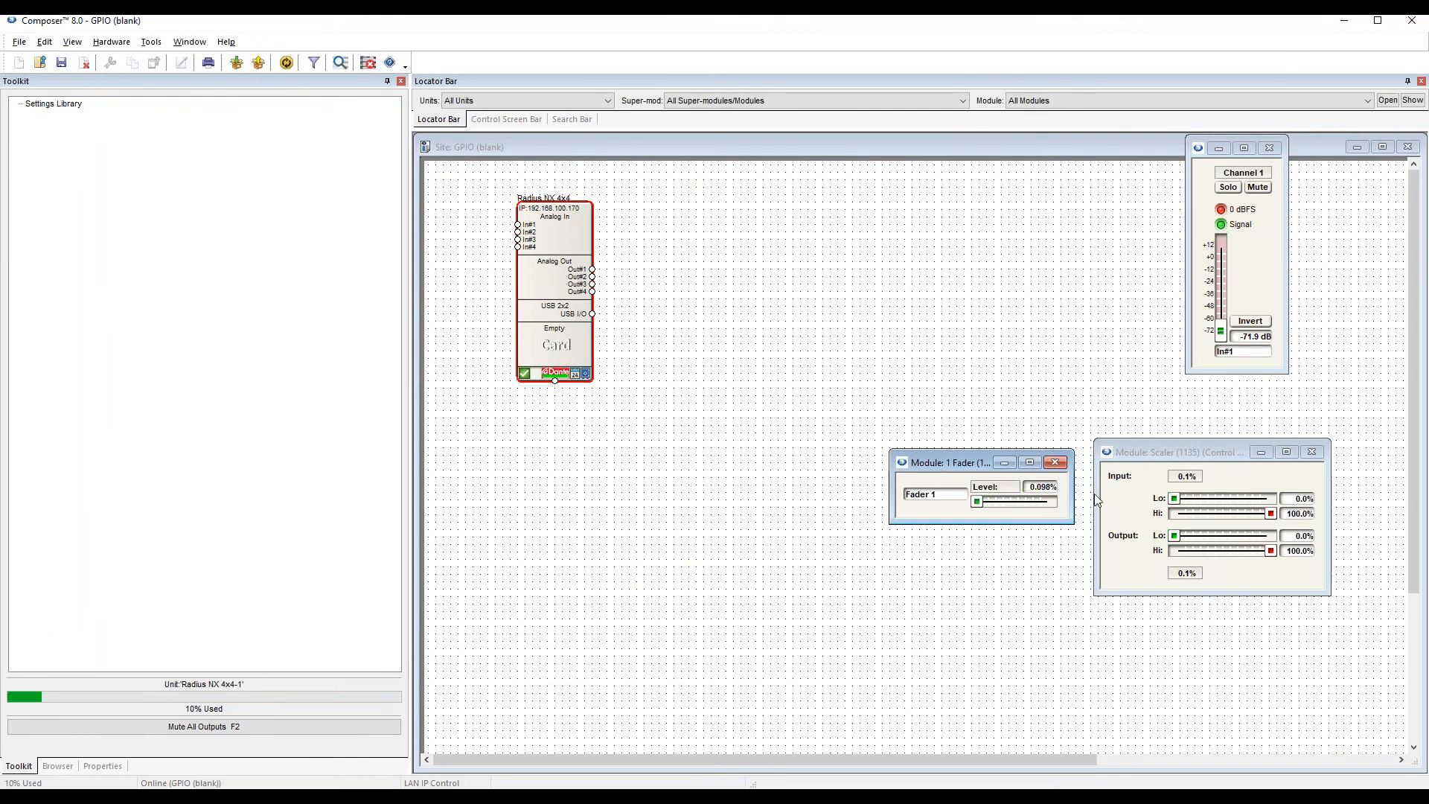
# Reopen the Radius NX 4x4 design and reposition the Scaler and Gain controls next to the fader modules.
pyautogui.doubleClick(573, 294)
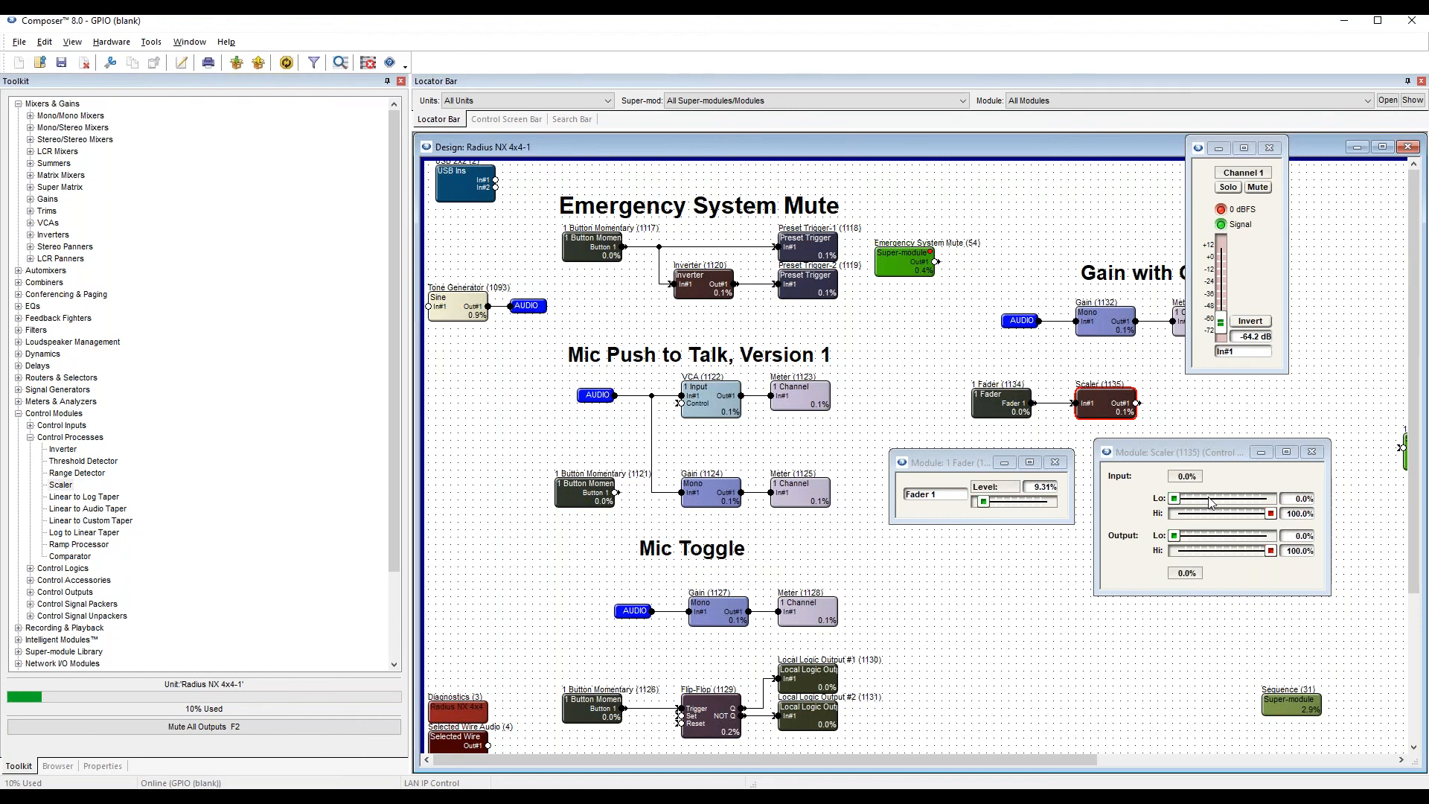
pyautogui.moveTo(1203, 452); pyautogui.dragTo(1215, 449)
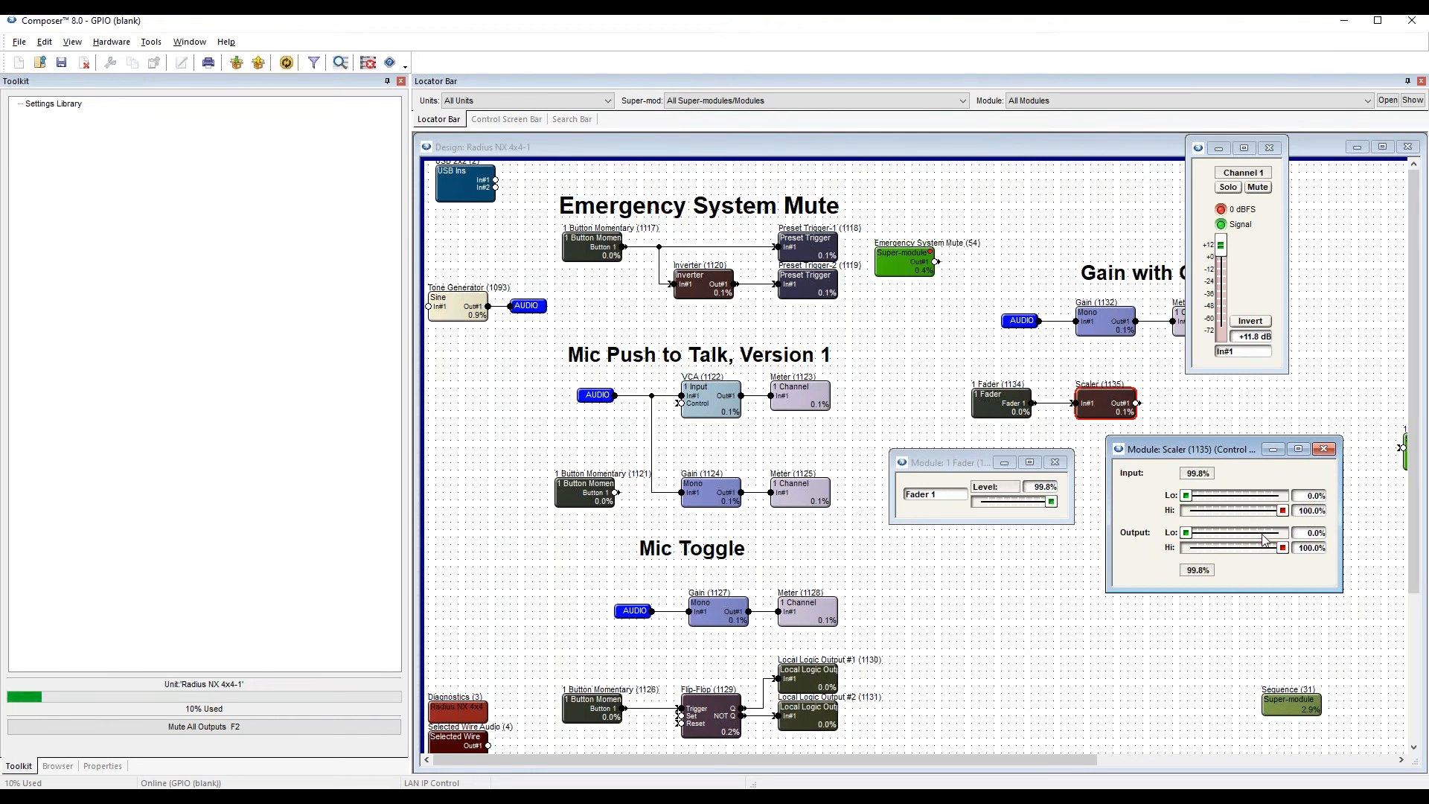
pyautogui.click(1221, 253)
pyautogui.moveTo(1231, 147); pyautogui.dragTo(1274, 199)
pyautogui.click(1302, 567)
# Set the Scaler's output Hi limit to 85.9%.
pyautogui.moveTo(1281, 550); pyautogui.dragTo(1270, 554)
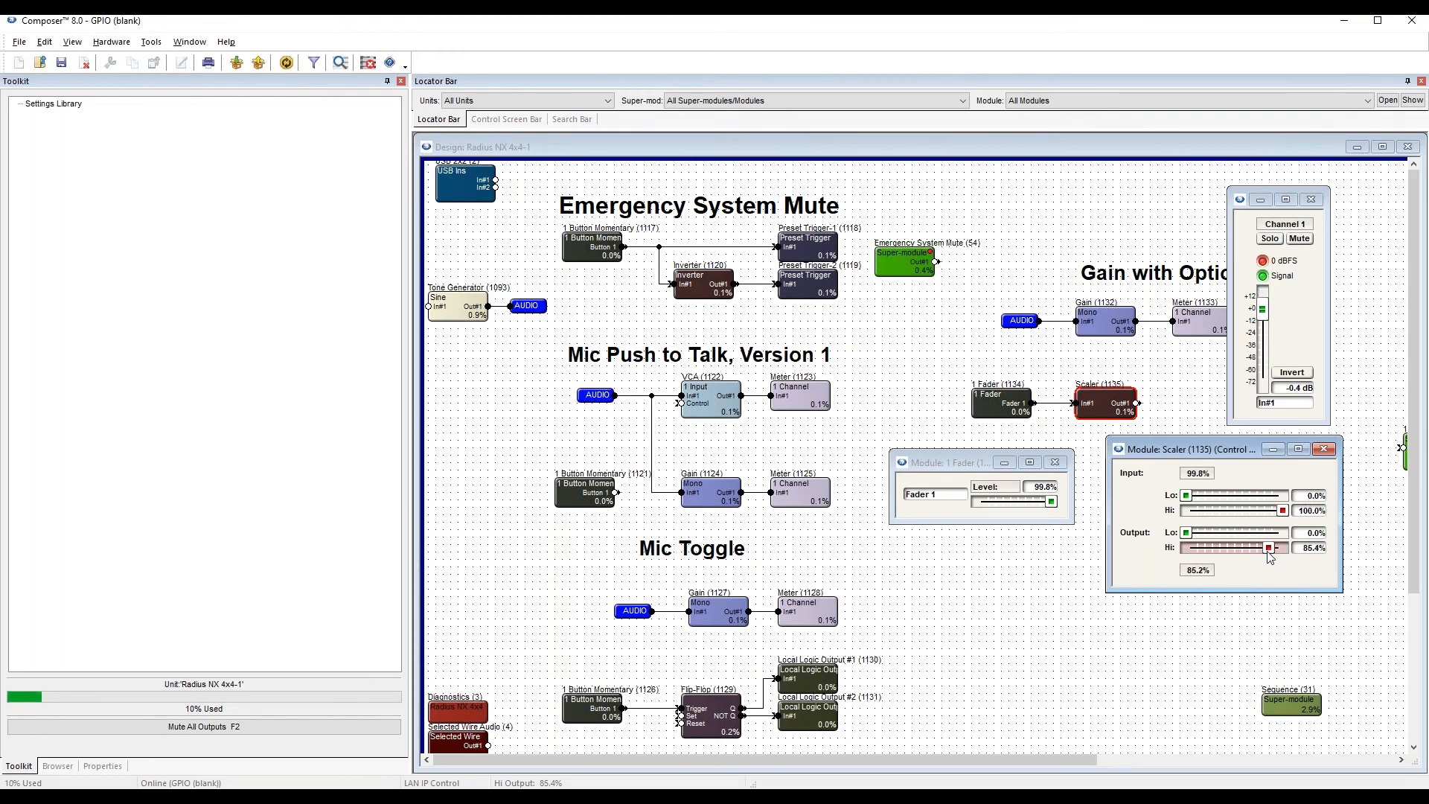
pyautogui.moveTo(1270, 546); pyautogui.dragTo(1269, 547)
pyautogui.click(1305, 552)
pyautogui.click(1319, 547)
pyautogui.press('BackSpace')
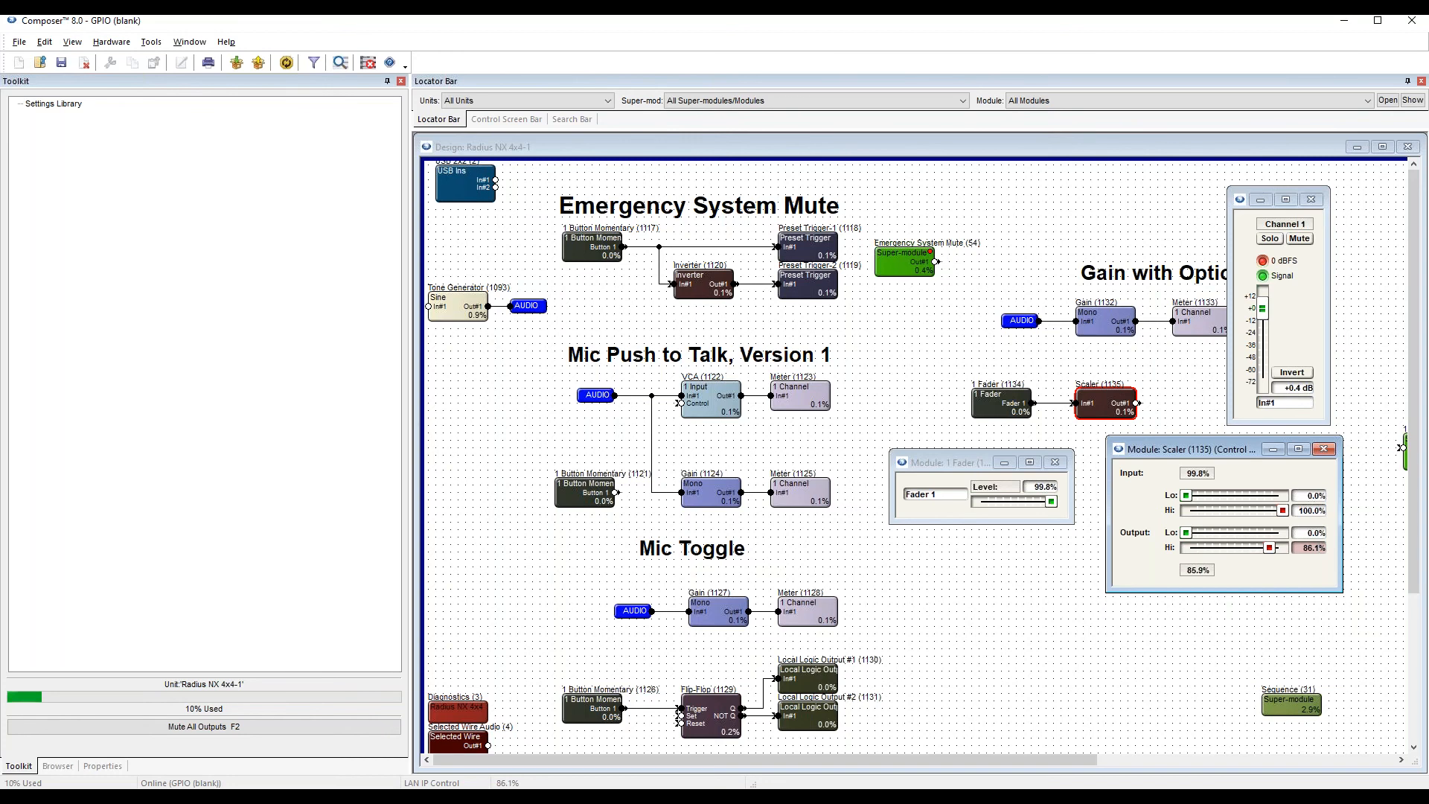
pyautogui.press('BackSpace')
pyautogui.press('BackSpace')
pyautogui.press('BackSpace')
pyautogui.write('5.8')
pyautogui.doubleClick(1308, 549)
pyautogui.write('85.9')
pyautogui.press('Return')
pyautogui.click(1298, 581)
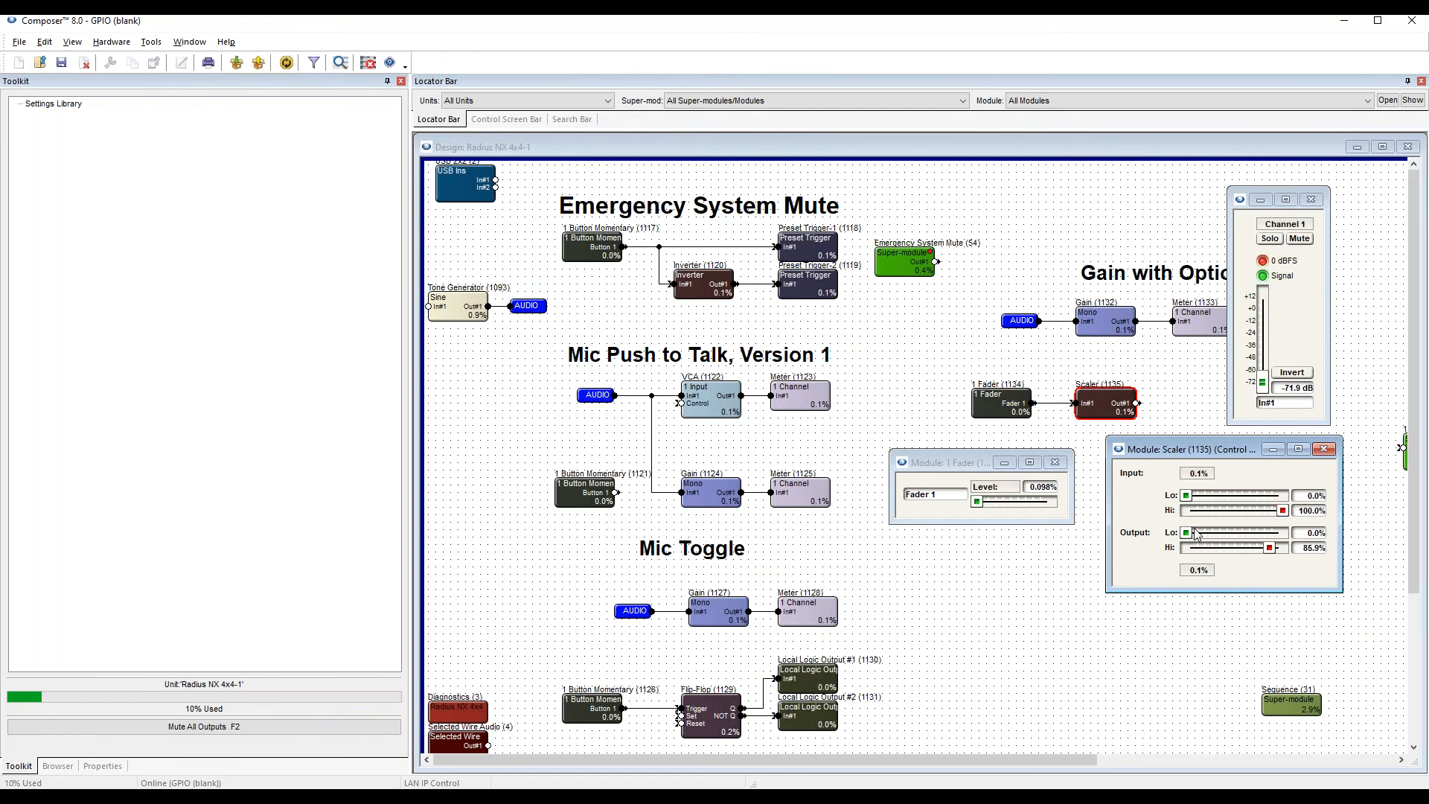
# Raise the Scaler's output Lo limit to 21.5% and close its controls.
pyautogui.moveTo(1185, 538); pyautogui.dragTo(1218, 552)
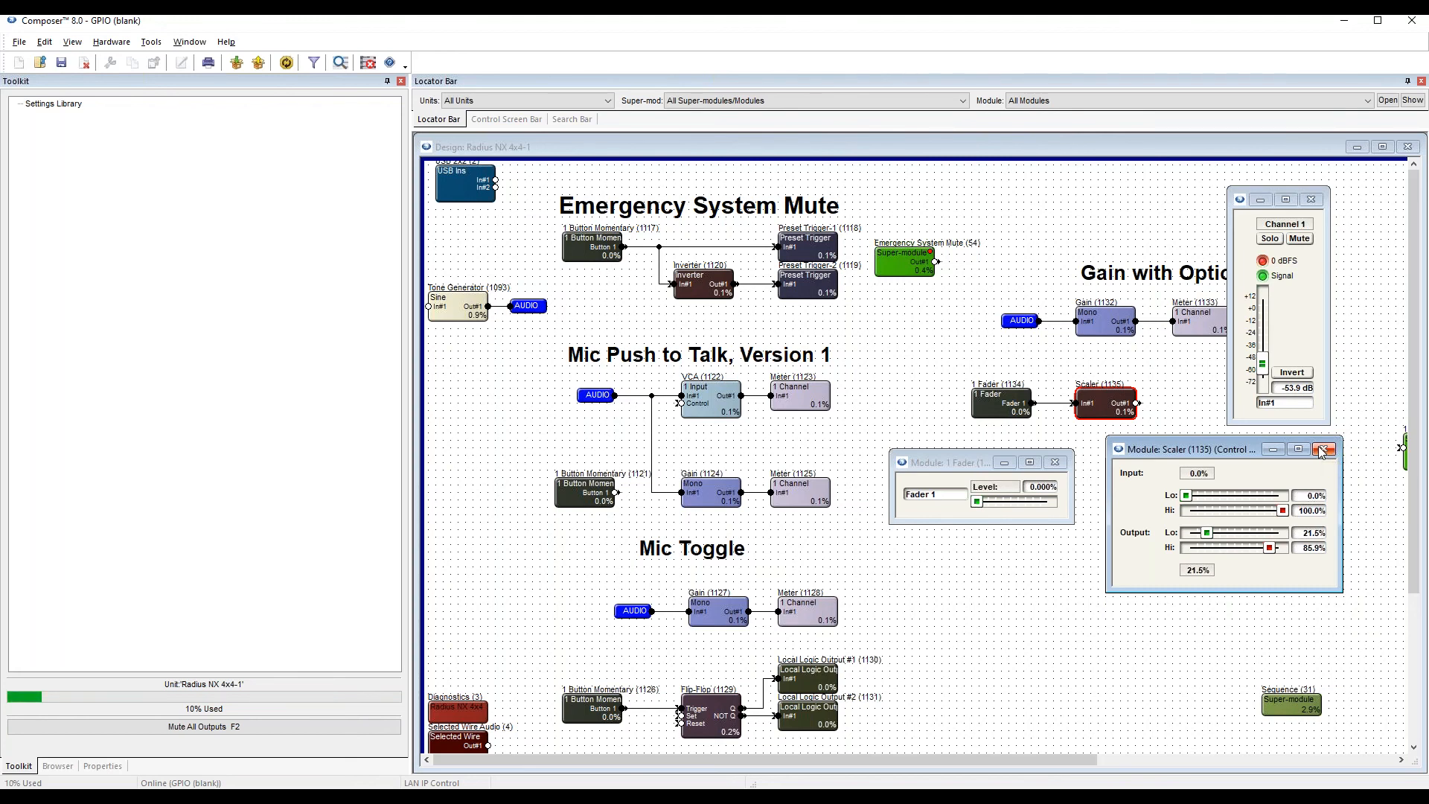
pyautogui.click(1322, 450)
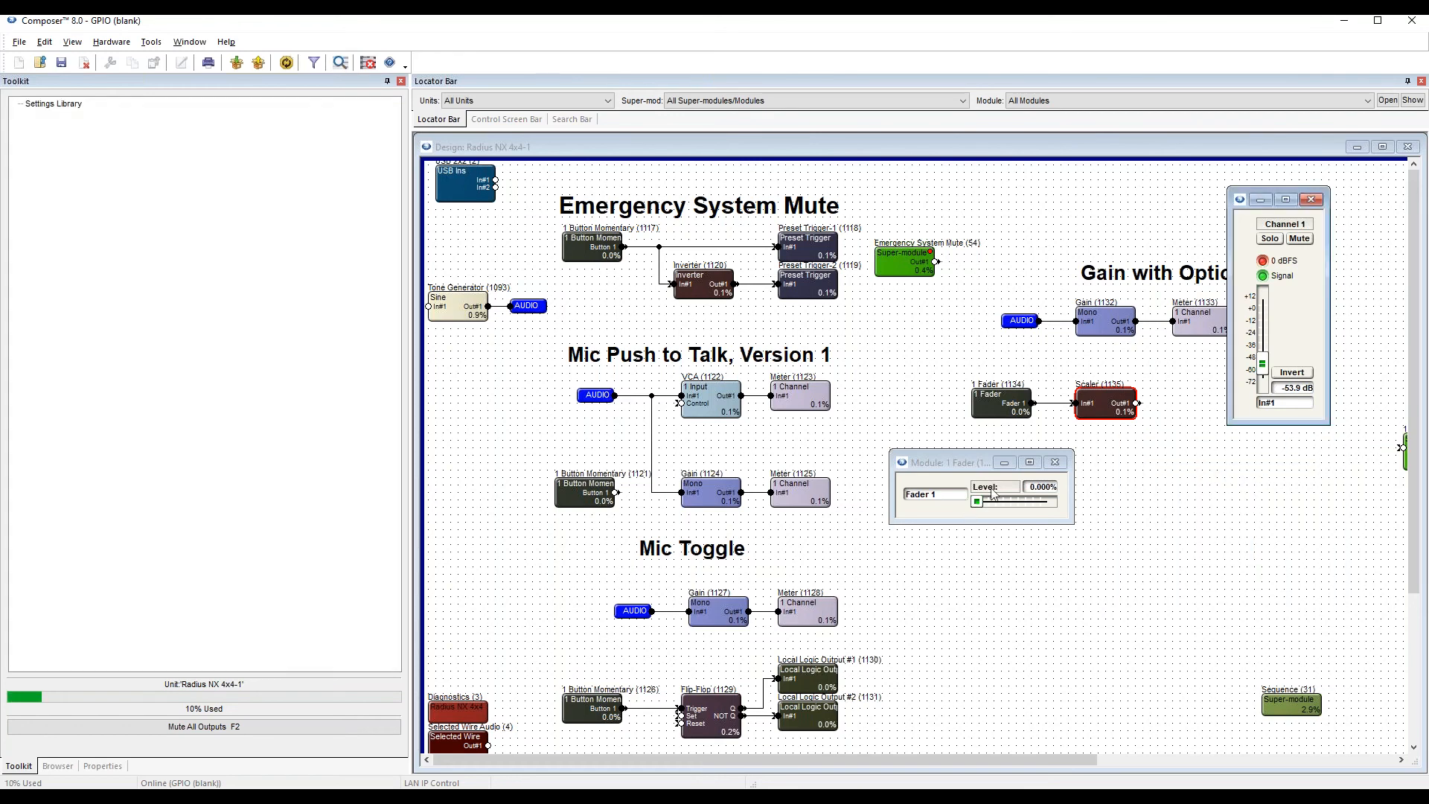
# Close the fader's controls, delete the wire between 1 Fader and the Scaler, and move the Scaler farther from the fader.
pyautogui.click(1057, 463)
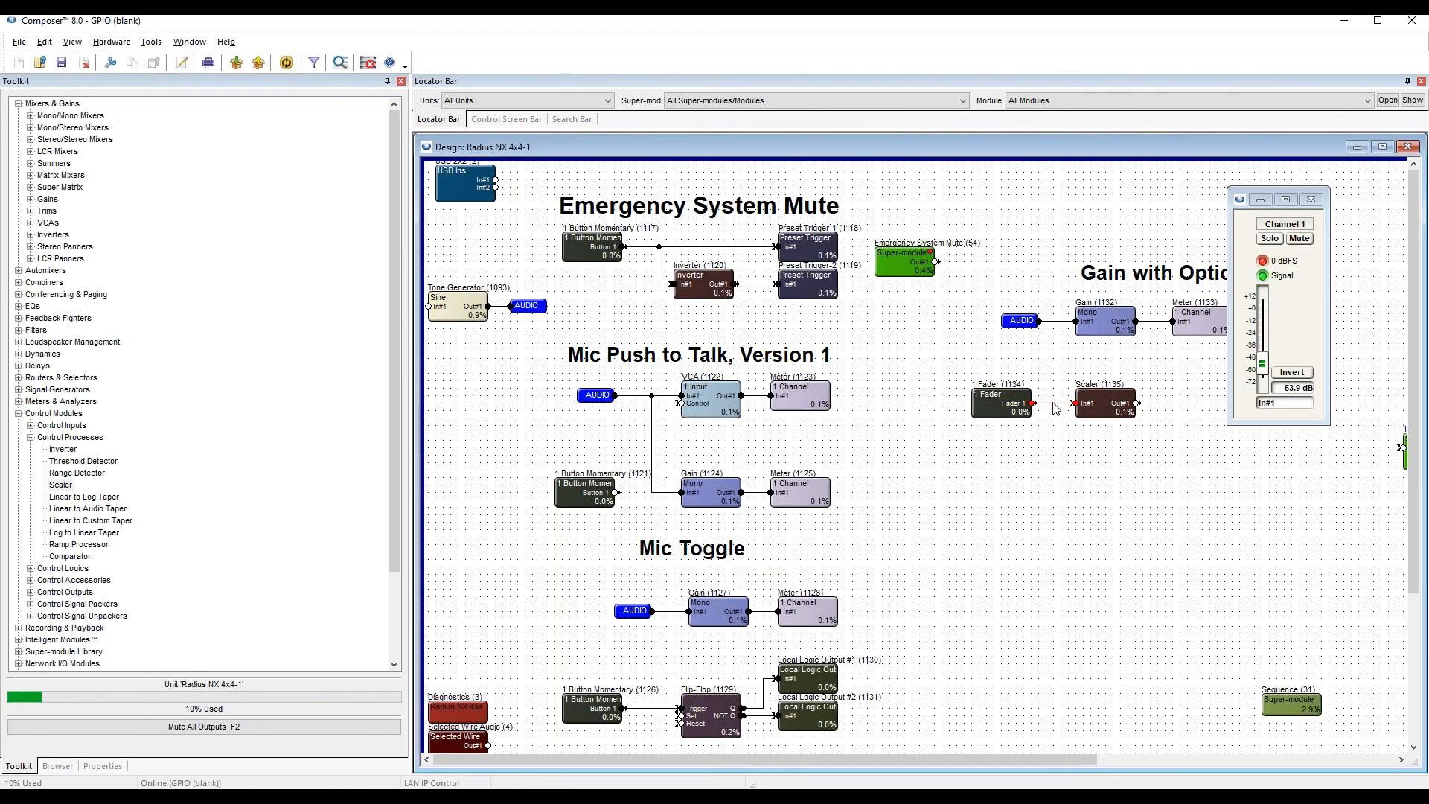
pyautogui.click(1058, 405)
pyautogui.click(1052, 484)
pyautogui.click(1057, 404)
pyautogui.press('Delete')
pyautogui.moveTo(1115, 405); pyautogui.dragTo(1218, 404)
# Reset the Scaler's output range to Lo 0.0% and Hi 100.0%, close its controls and move the Gain control window off the modules.
pyautogui.doubleClick(1216, 404)
pyautogui.moveTo(553, 269); pyautogui.dragTo(452, 276)
pyautogui.moveTo(627, 287); pyautogui.dragTo(641, 283)
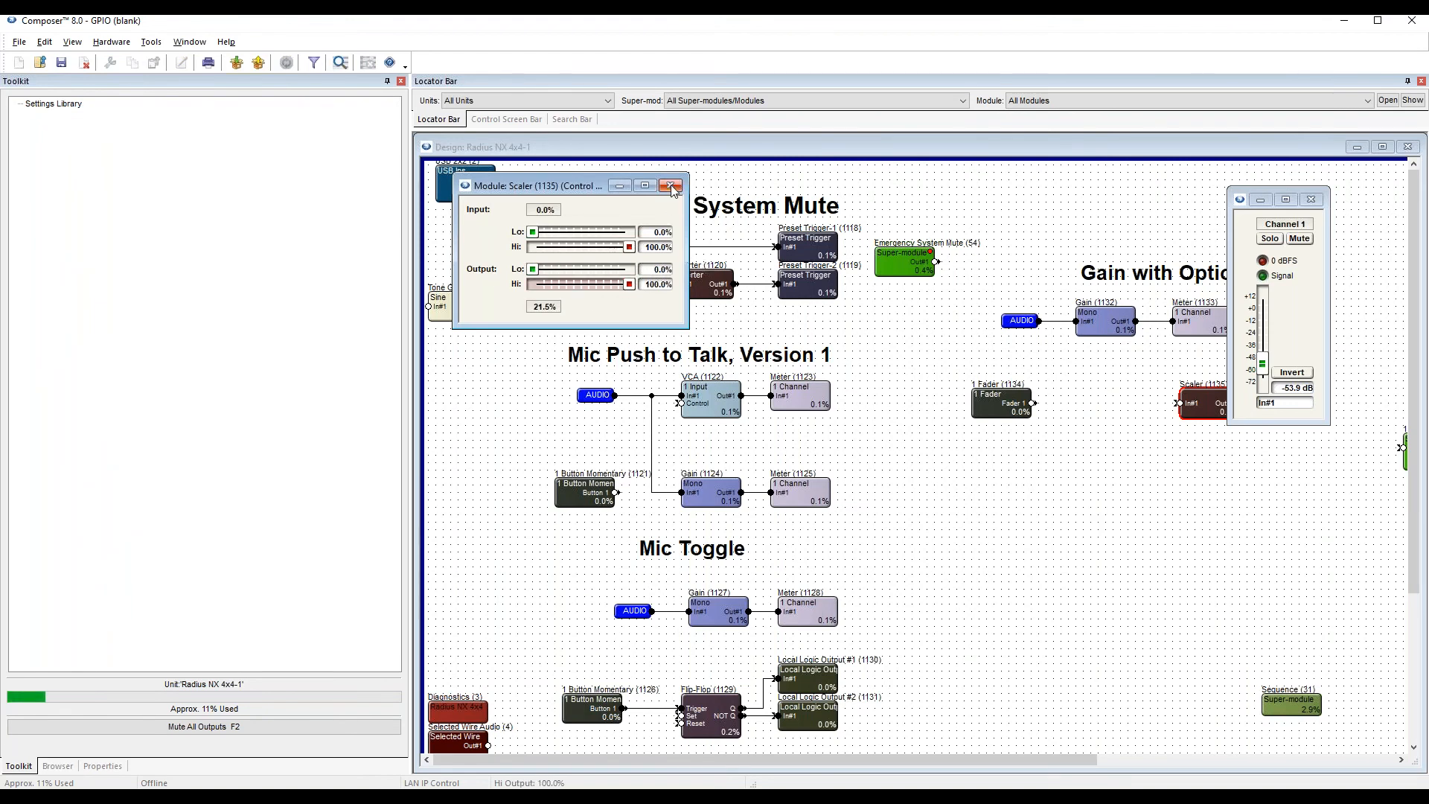
pyautogui.click(670, 187)
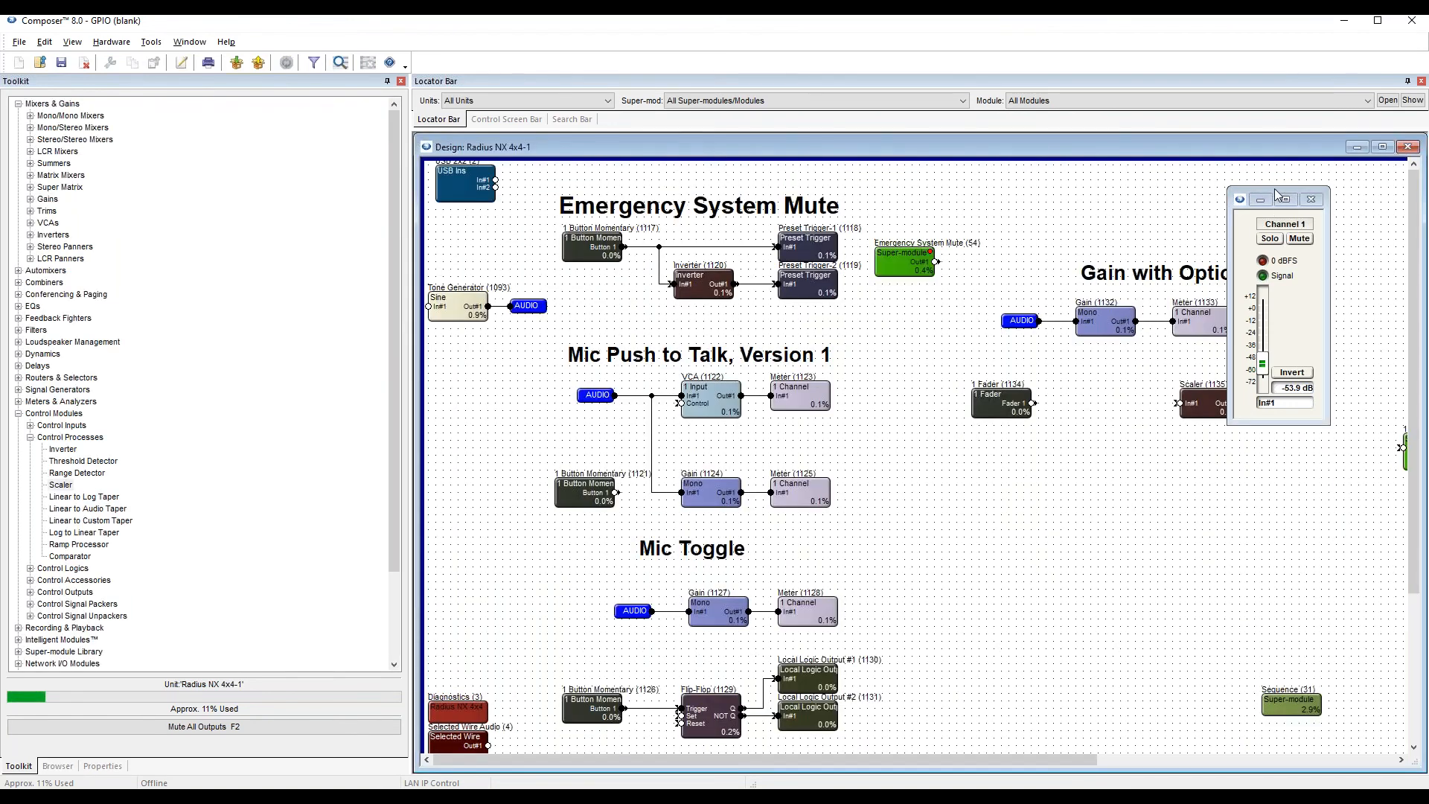
pyautogui.moveTo(1276, 195); pyautogui.dragTo(1336, 201)
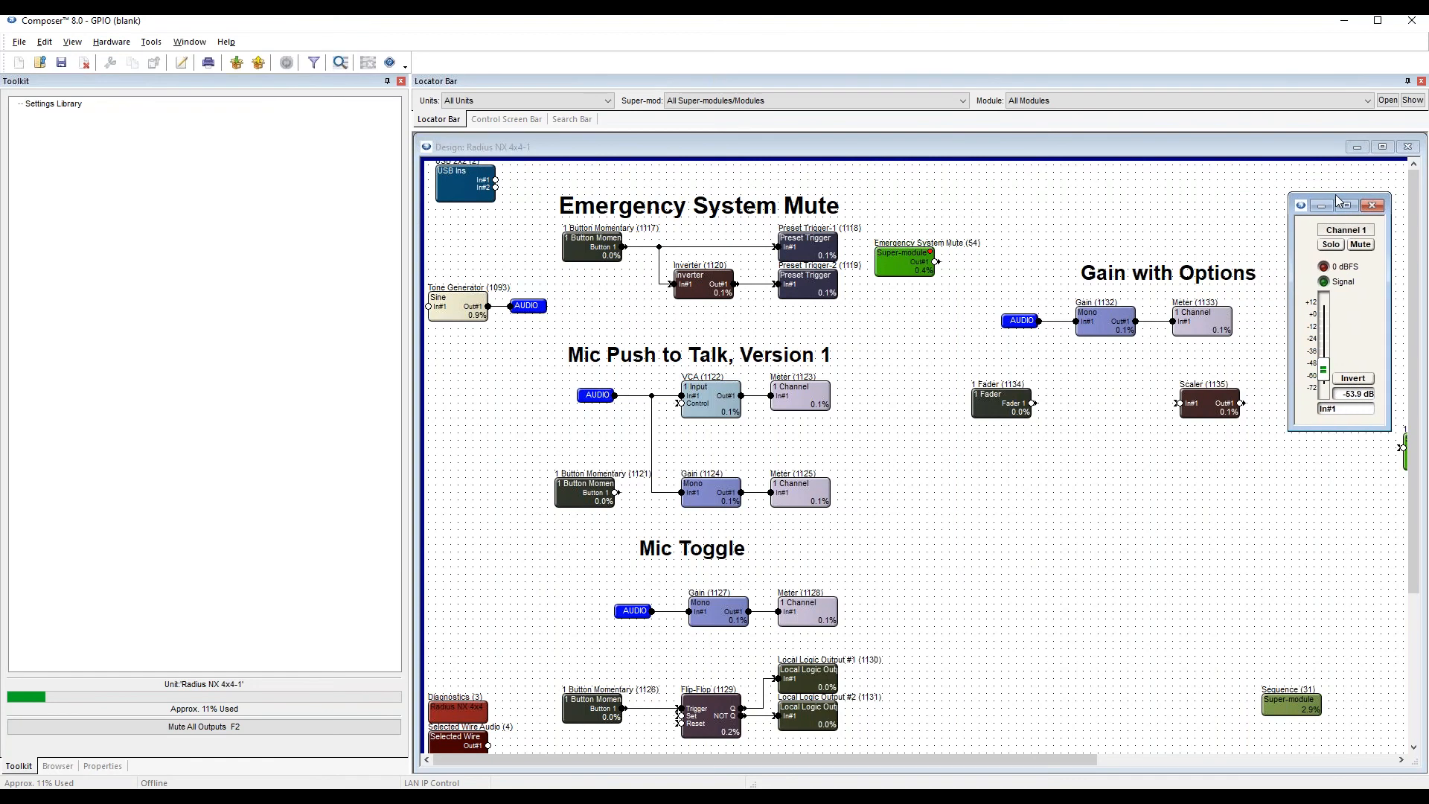
# With the 1 Fader controls open, place a Linear to Audio Taper between the fader and Scaler and show its controls below the modules.
pyautogui.doubleClick(1009, 411)
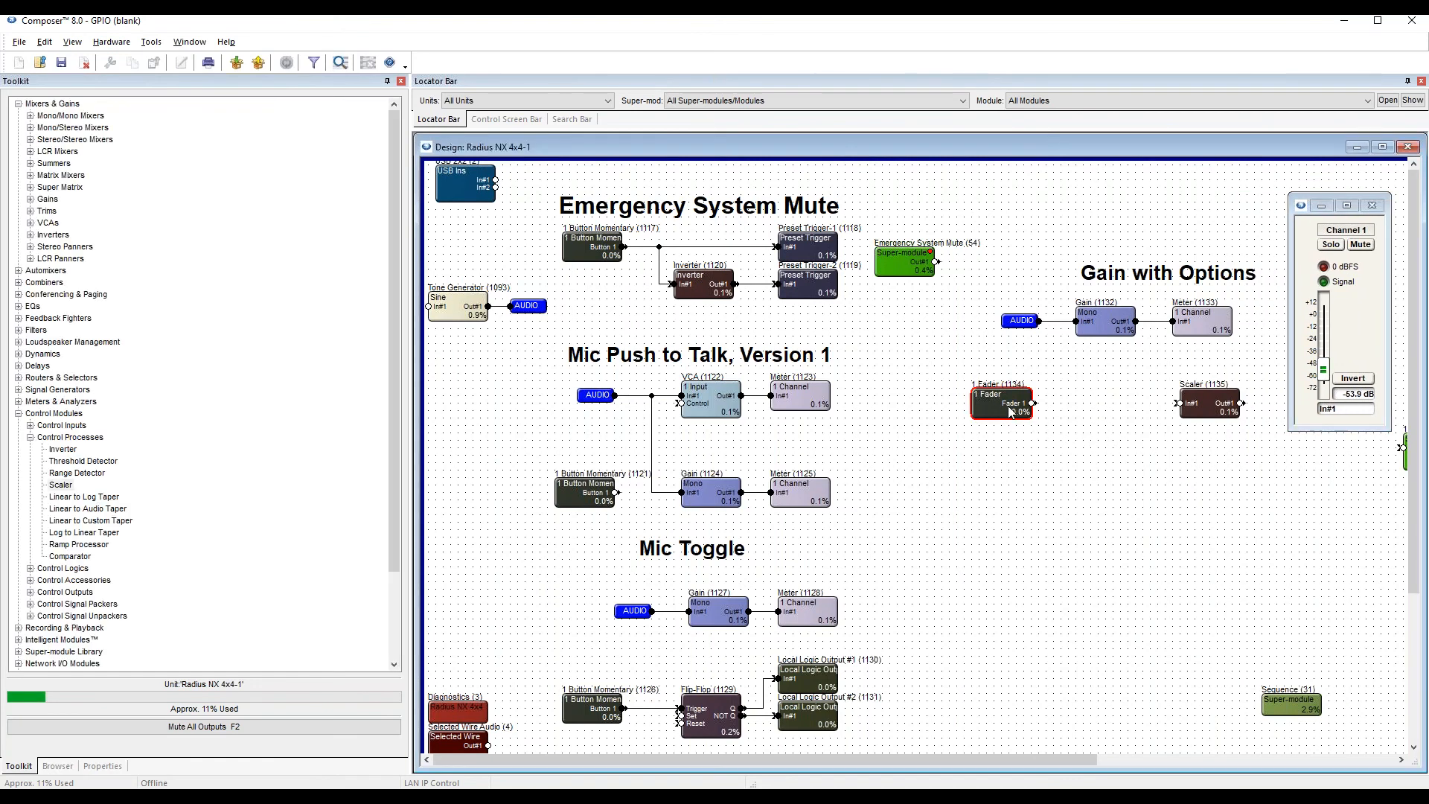
pyautogui.click(927, 421)
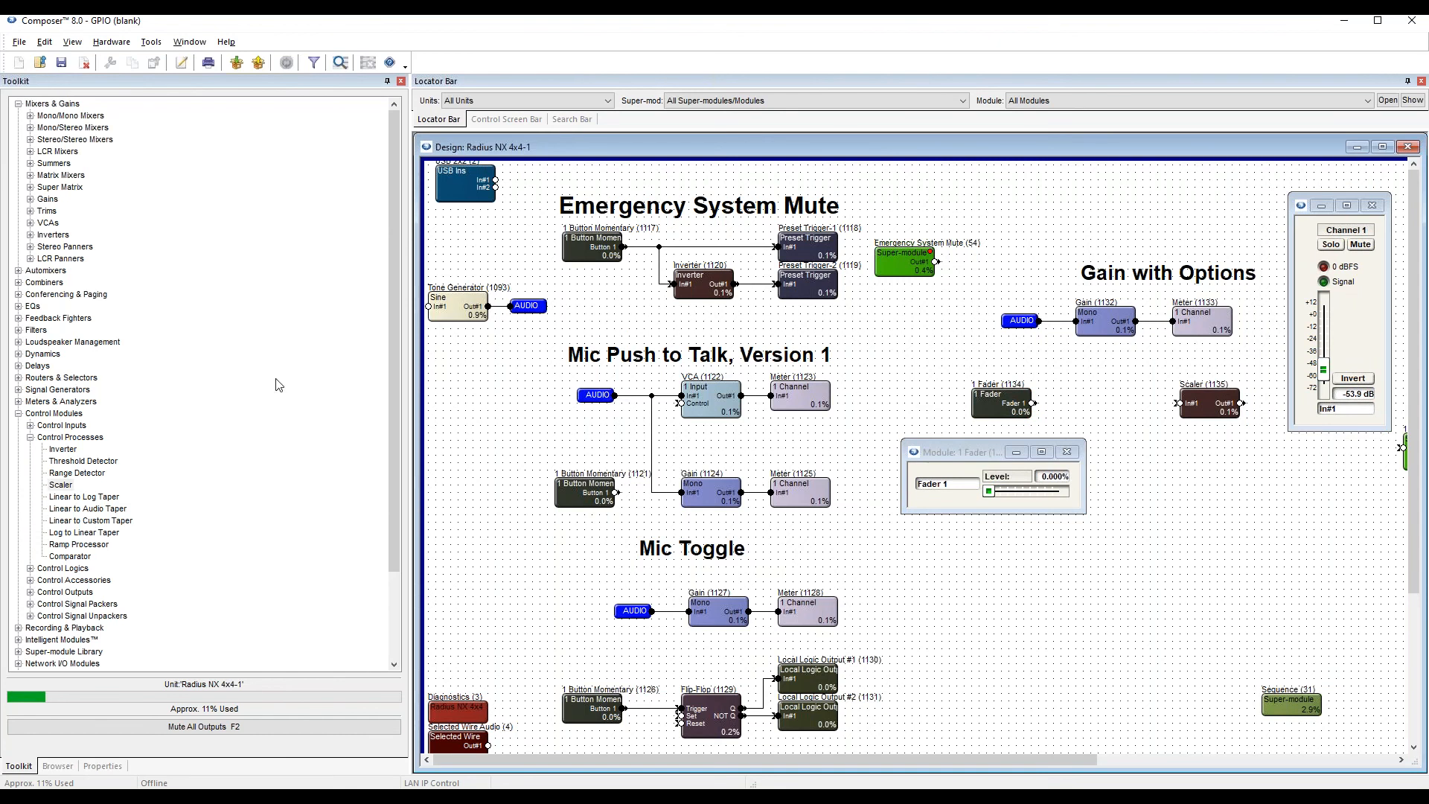
pyautogui.click(31, 438)
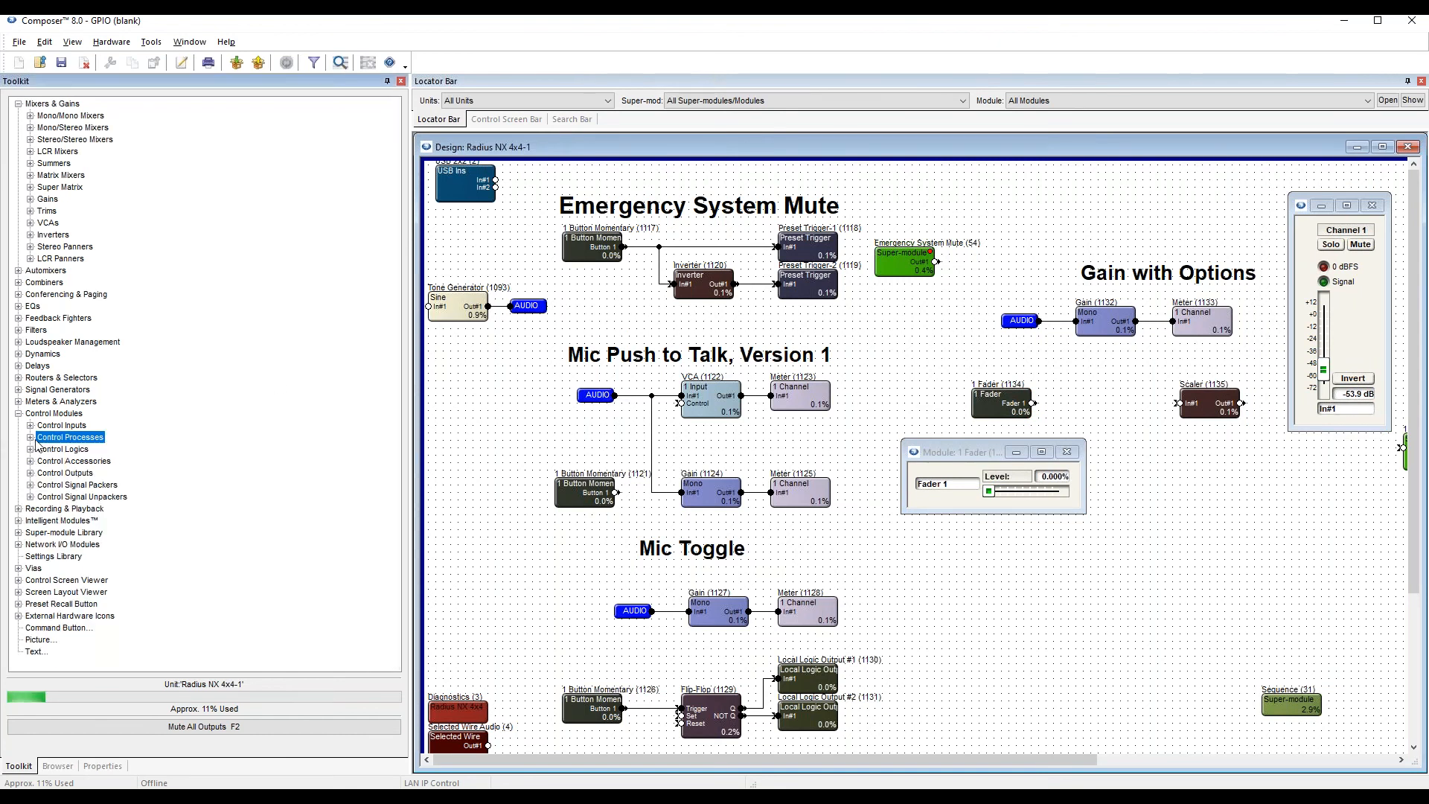
pyautogui.click(60, 414)
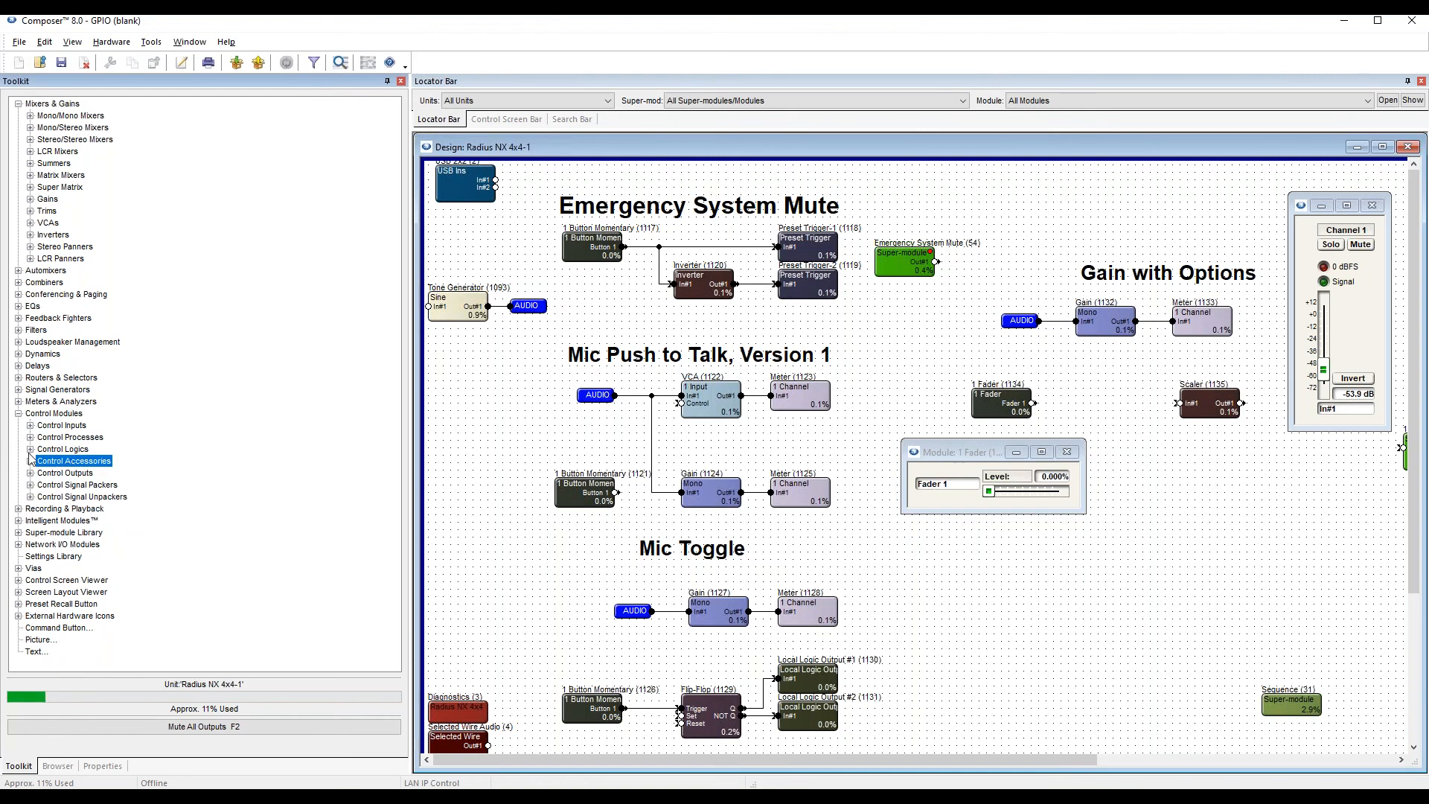
pyautogui.click(49, 438)
pyautogui.click(31, 438)
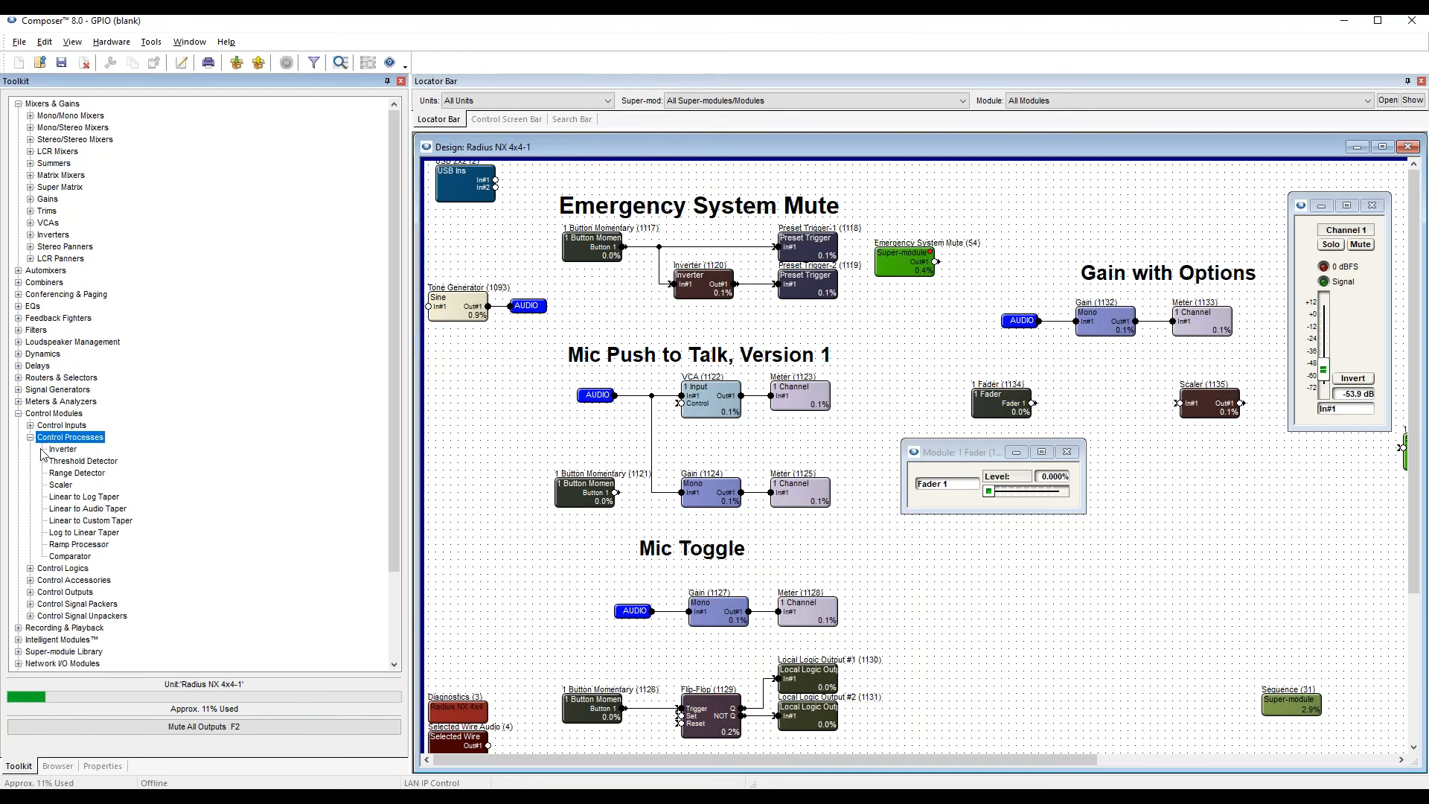
pyautogui.click(74, 508)
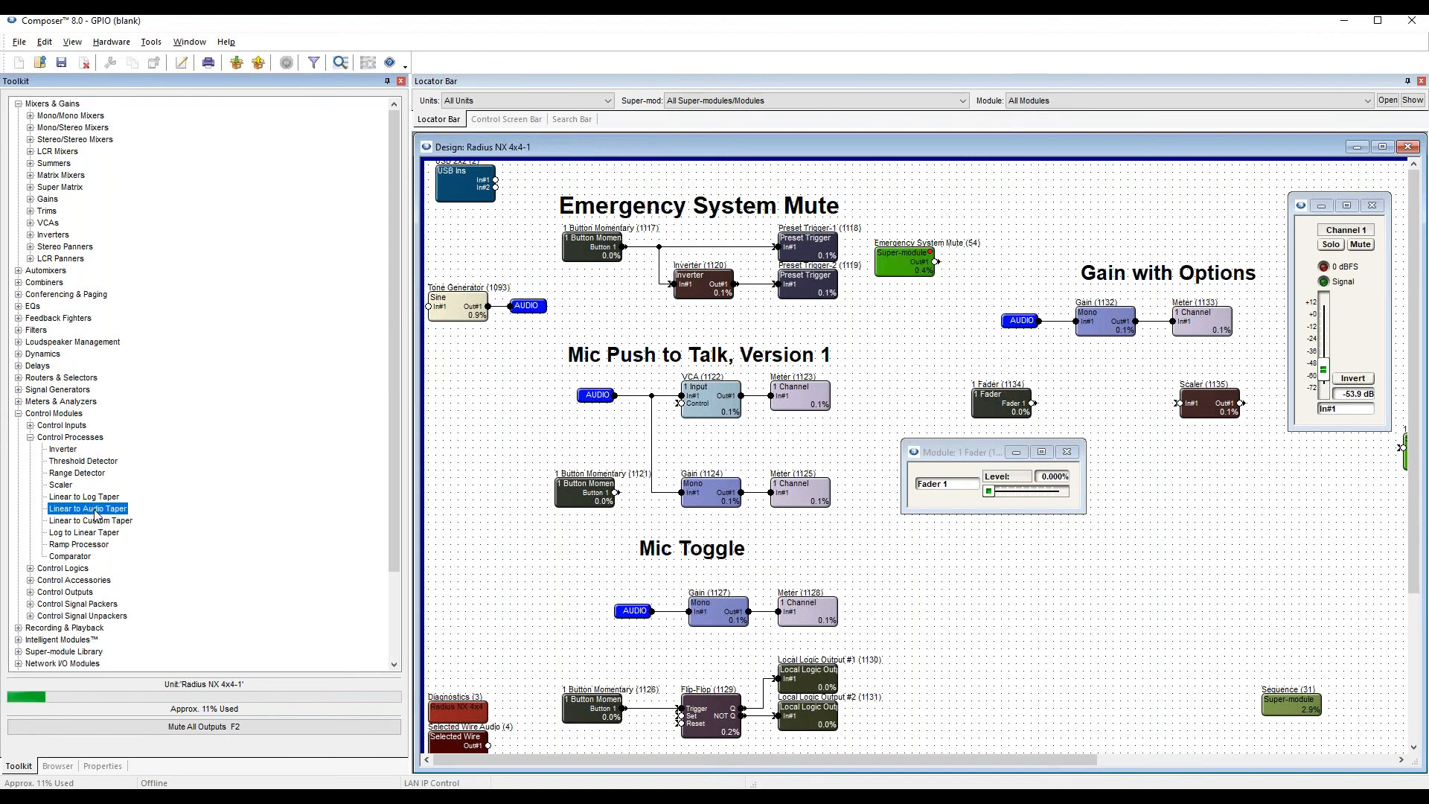
pyautogui.moveTo(70, 512); pyautogui.dragTo(1083, 408)
pyautogui.doubleClick(1075, 410)
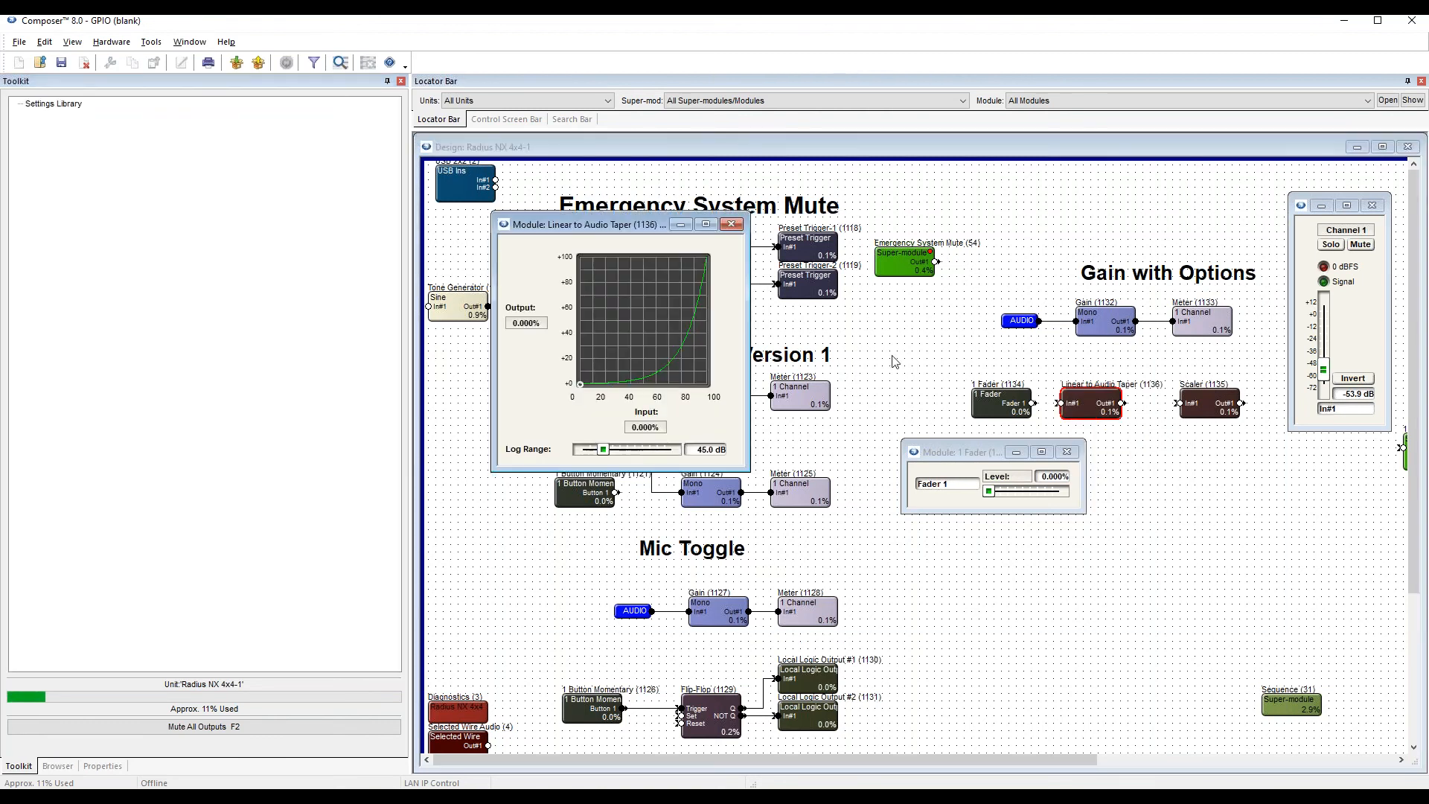
pyautogui.moveTo(517, 225); pyautogui.dragTo(1135, 446)
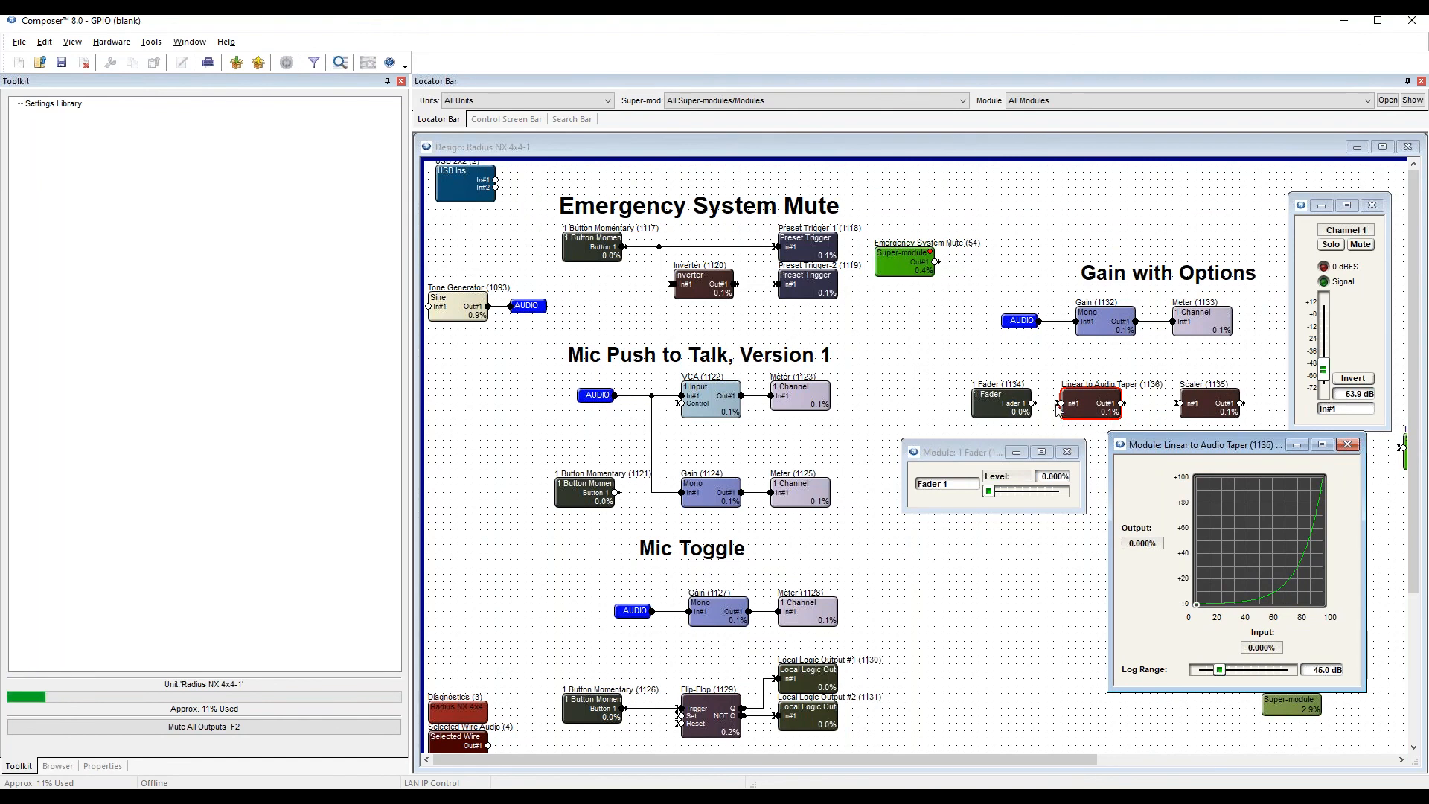
# Wire the fader through the Linear to Audio Taper into the Scaler and push the design online.
pyautogui.moveTo(1059, 404); pyautogui.dragTo(1033, 403)
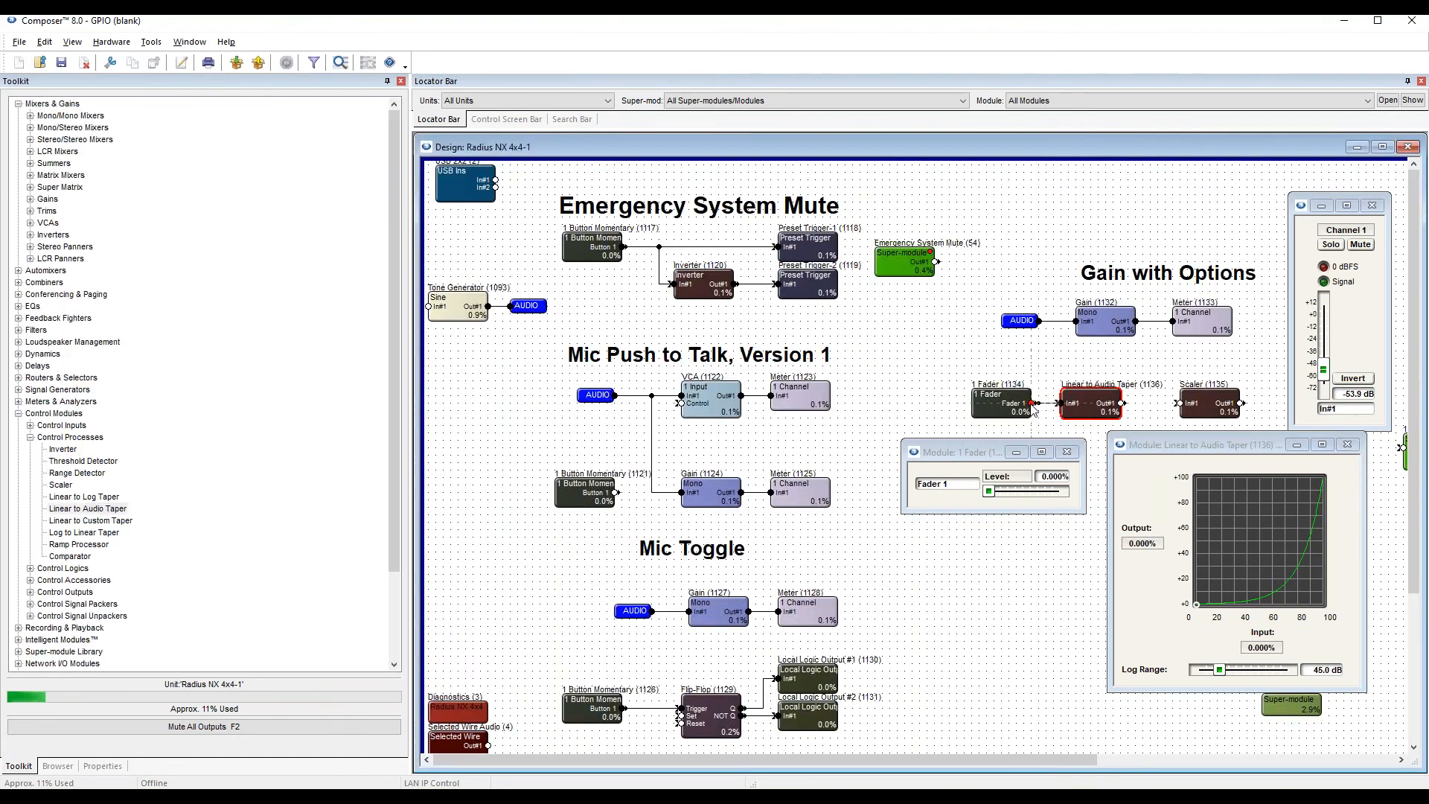
pyautogui.moveTo(1154, 408); pyautogui.dragTo(1177, 403)
pyautogui.press('F5')
pyautogui.press('Return')
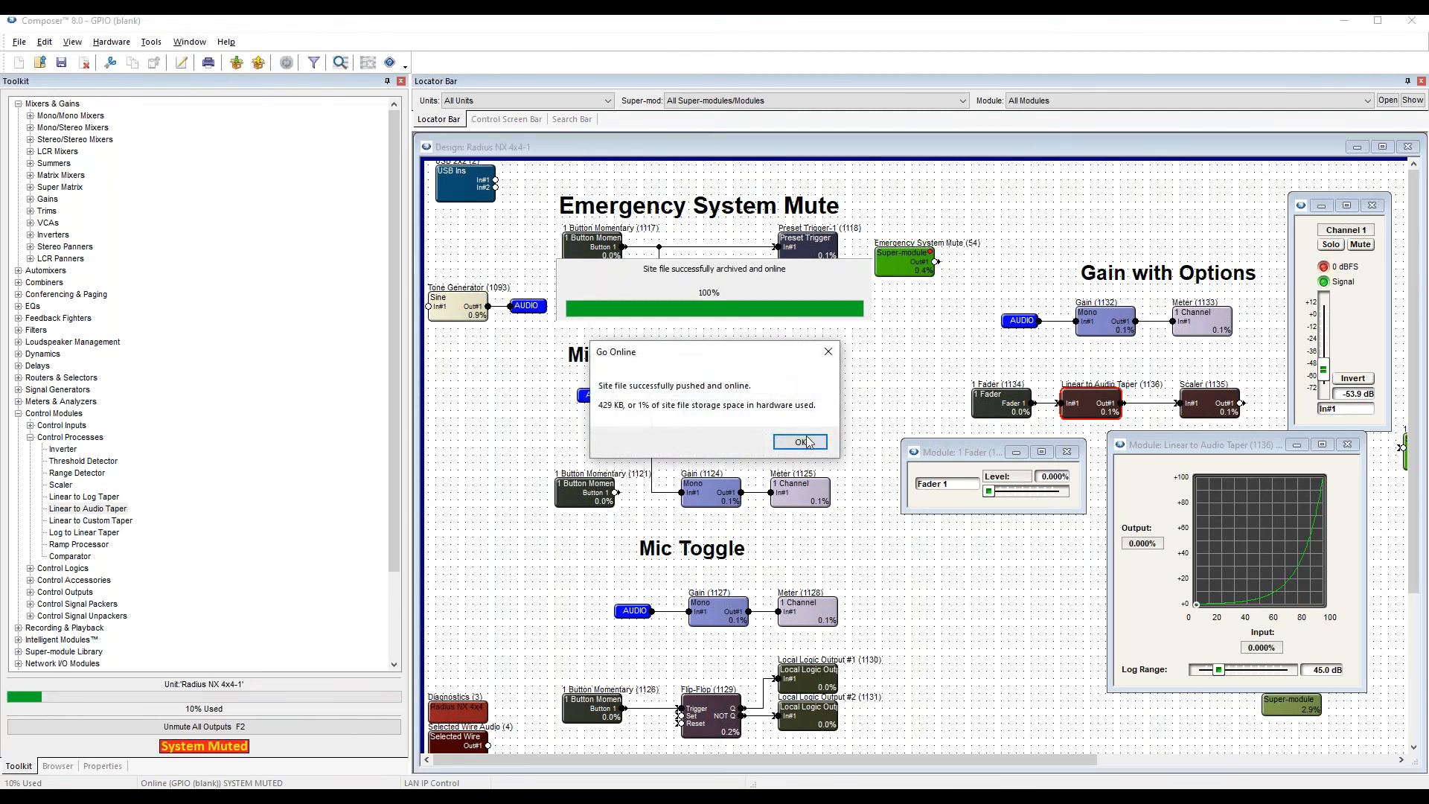
pyautogui.click(809, 441)
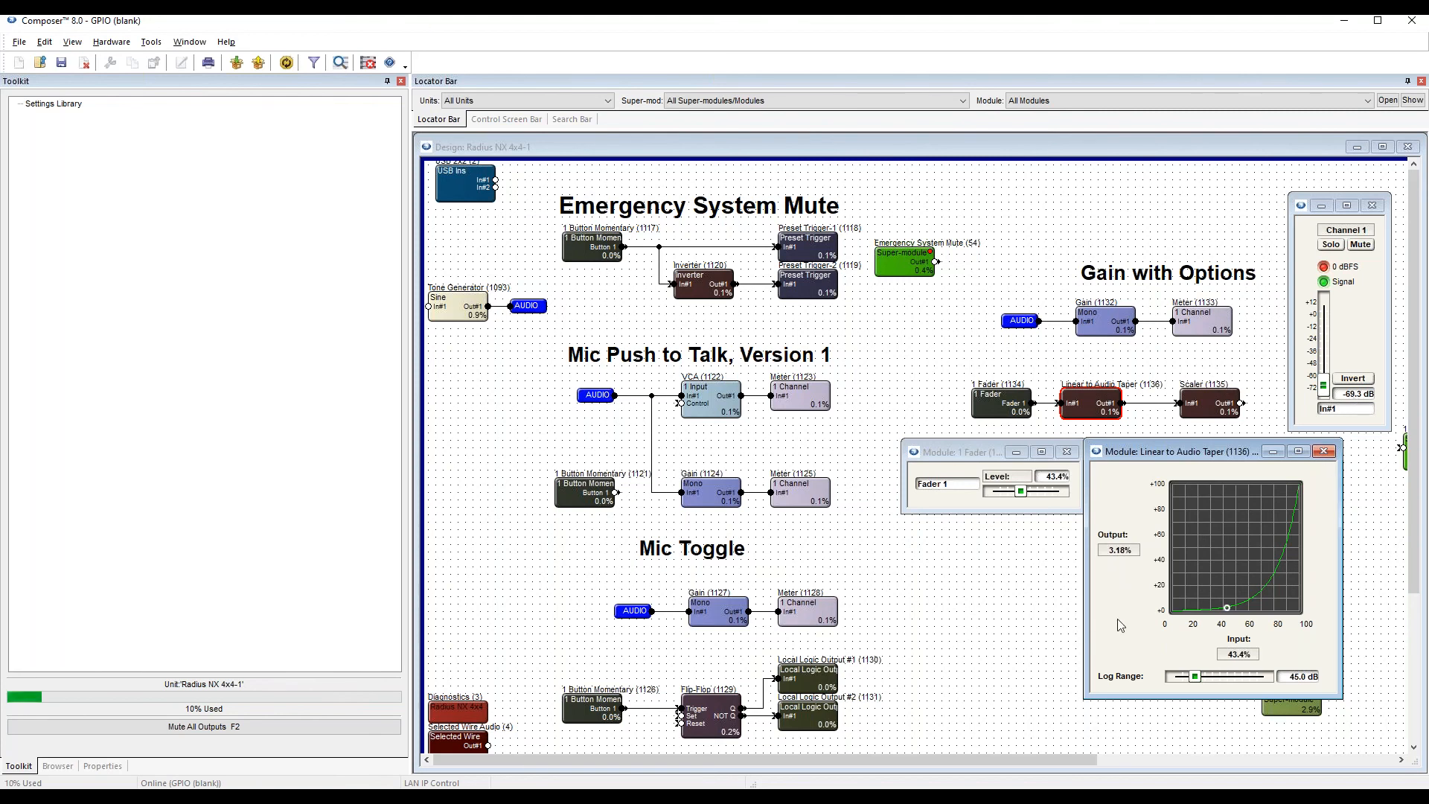
# Lower the Linear to Audio Taper's log range to 12.0 dB.
pyautogui.moveTo(1199, 679); pyautogui.dragTo(1169, 683)
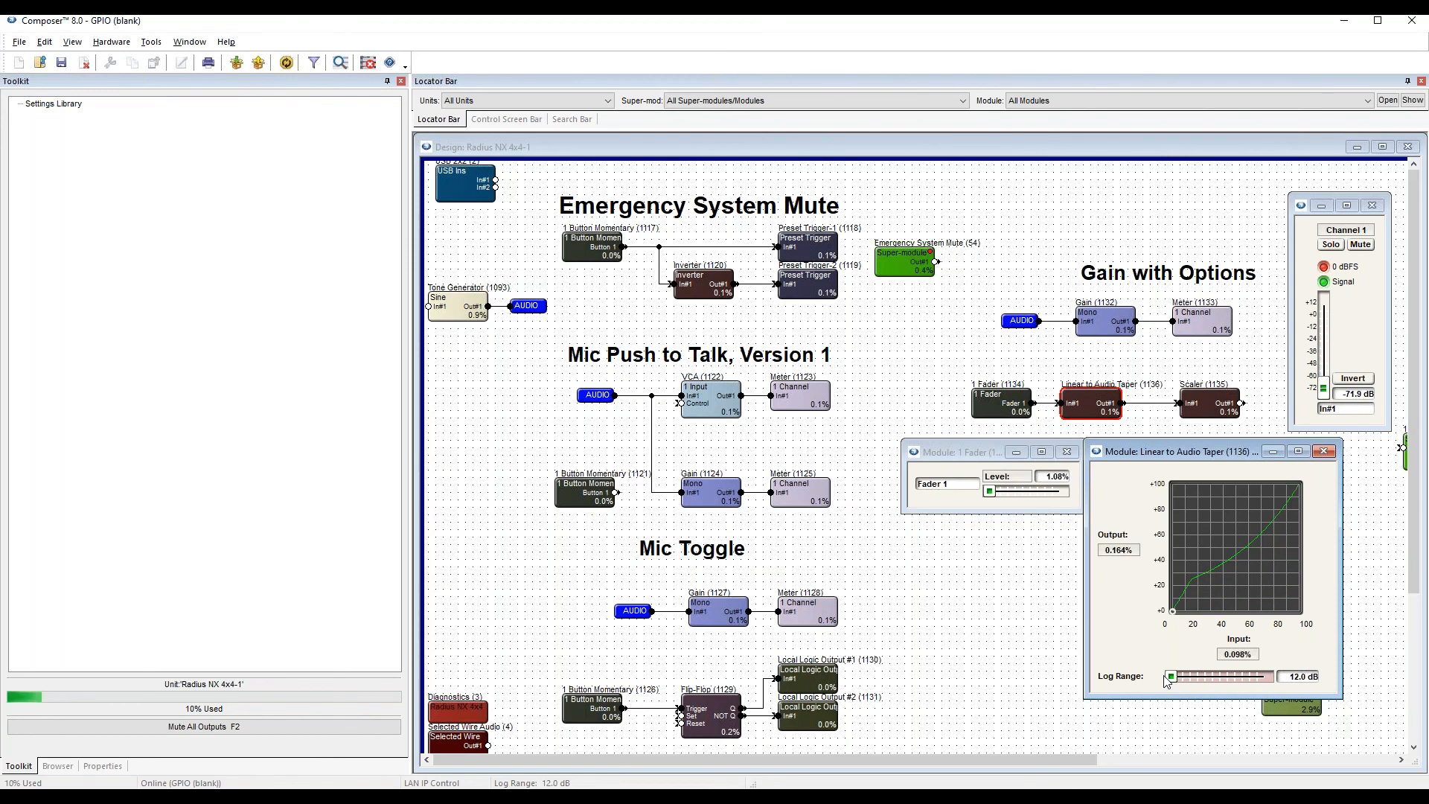
pyautogui.moveTo(1174, 679); pyautogui.dragTo(1180, 679)
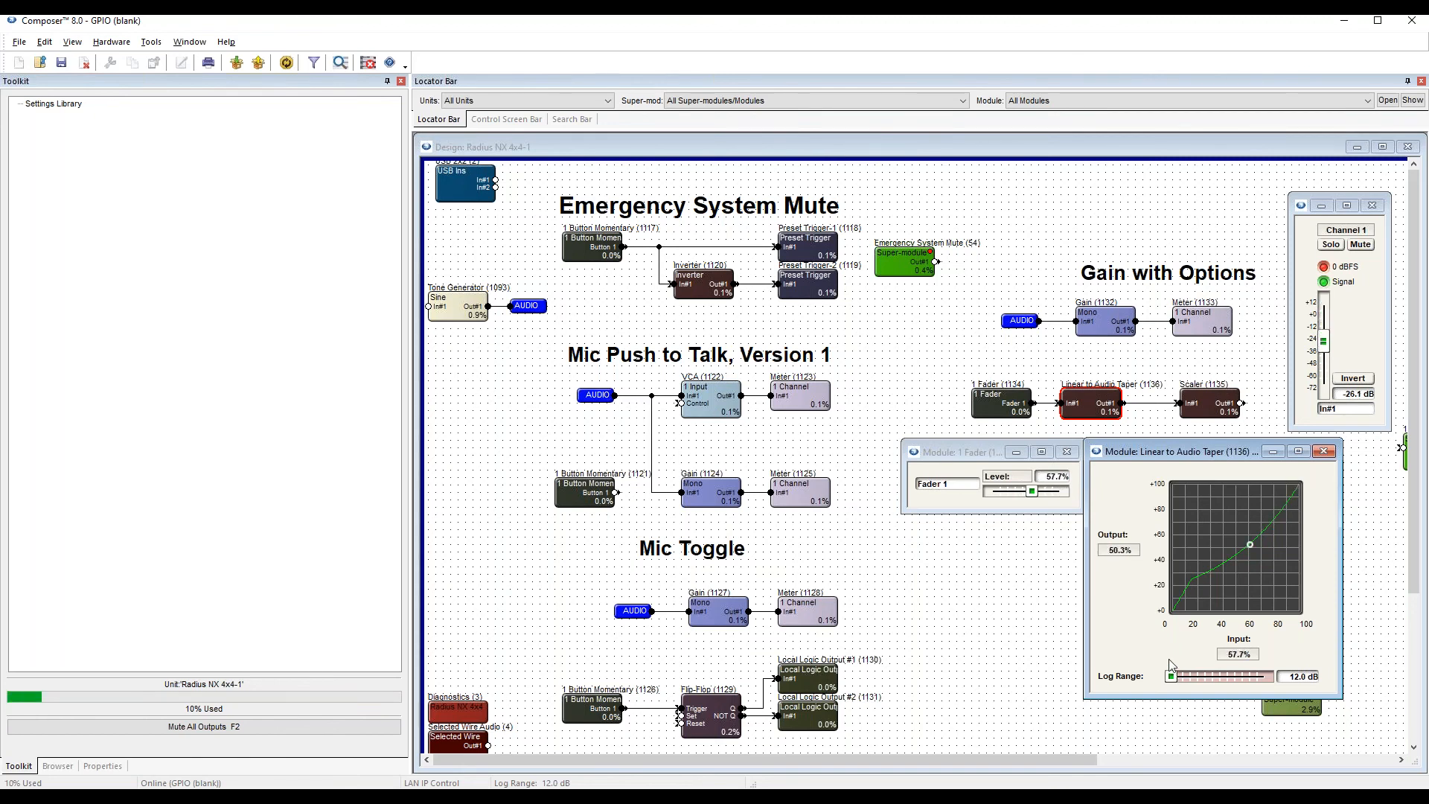
pyautogui.click(1034, 585)
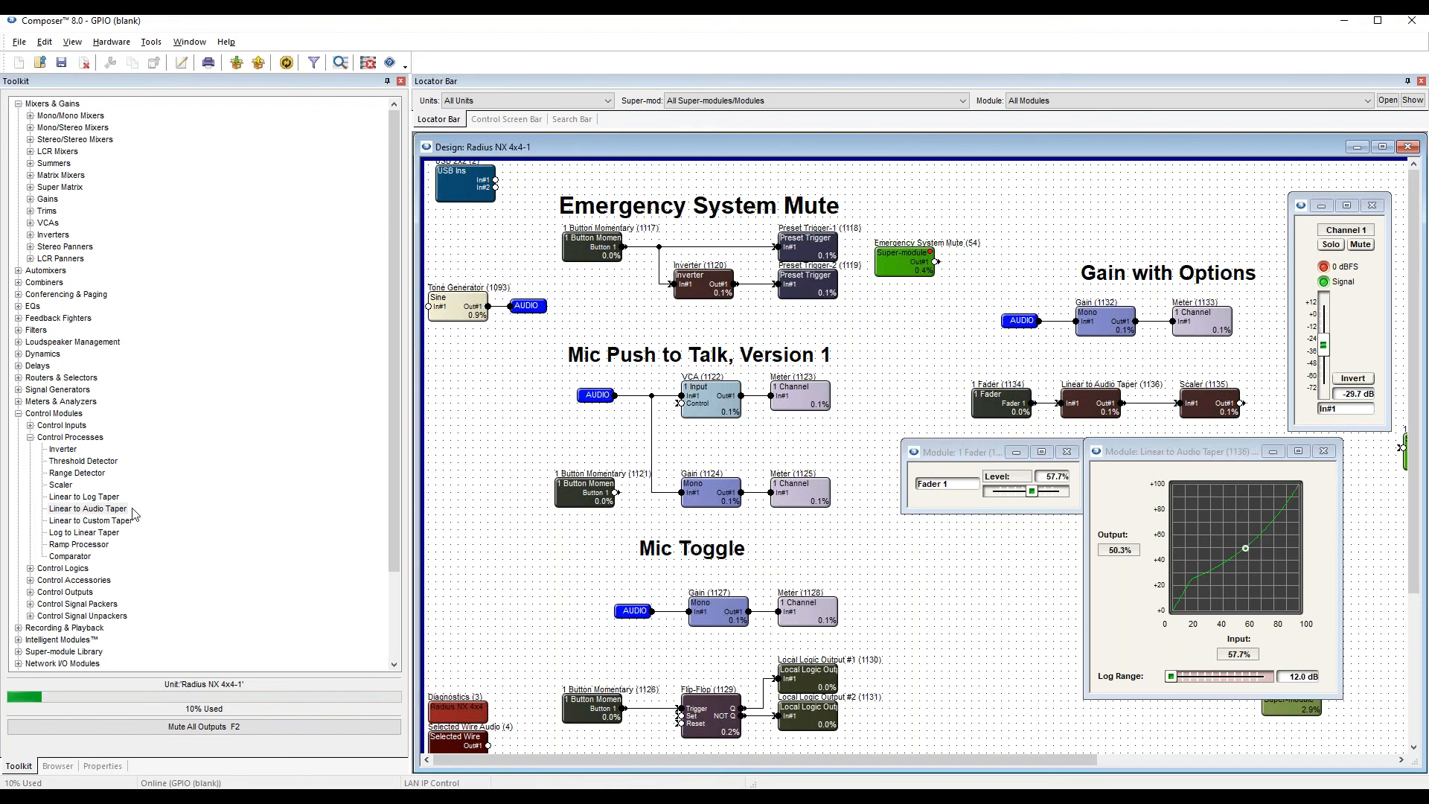
# Add a Linear to Custom Taper below the fader chain, reshape its curve by moving several middle and upper nodes, and close its controls.
pyautogui.click(112, 524)
pyautogui.moveTo(102, 526); pyautogui.dragTo(1023, 554)
pyautogui.doubleClick(1023, 554)
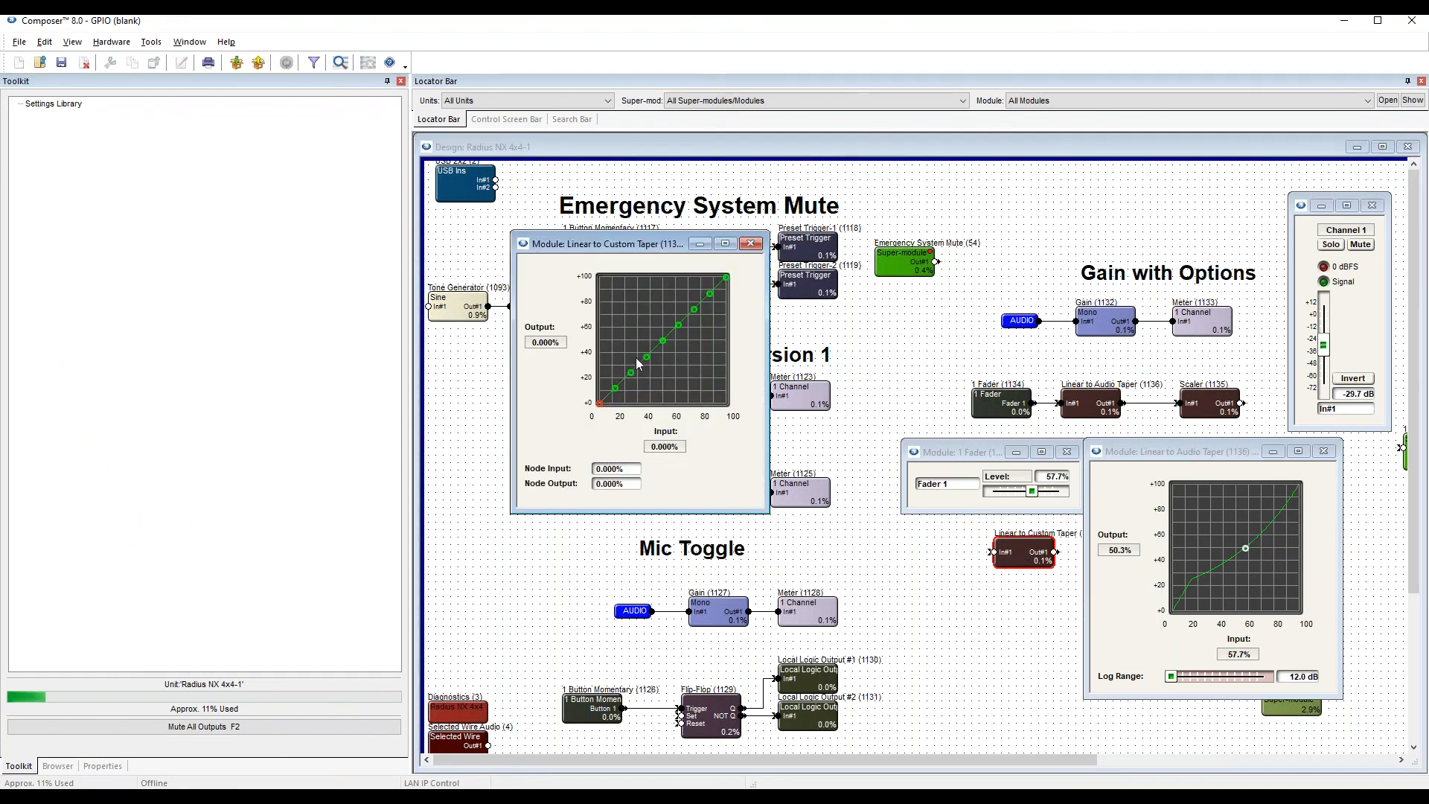
pyautogui.moveTo(660, 335); pyautogui.dragTo(679, 358)
pyautogui.moveTo(694, 310)
pyautogui.mouseDown()
pyautogui.moveTo(689, 296)
pyautogui.moveTo(713, 314)
pyautogui.mouseUp()
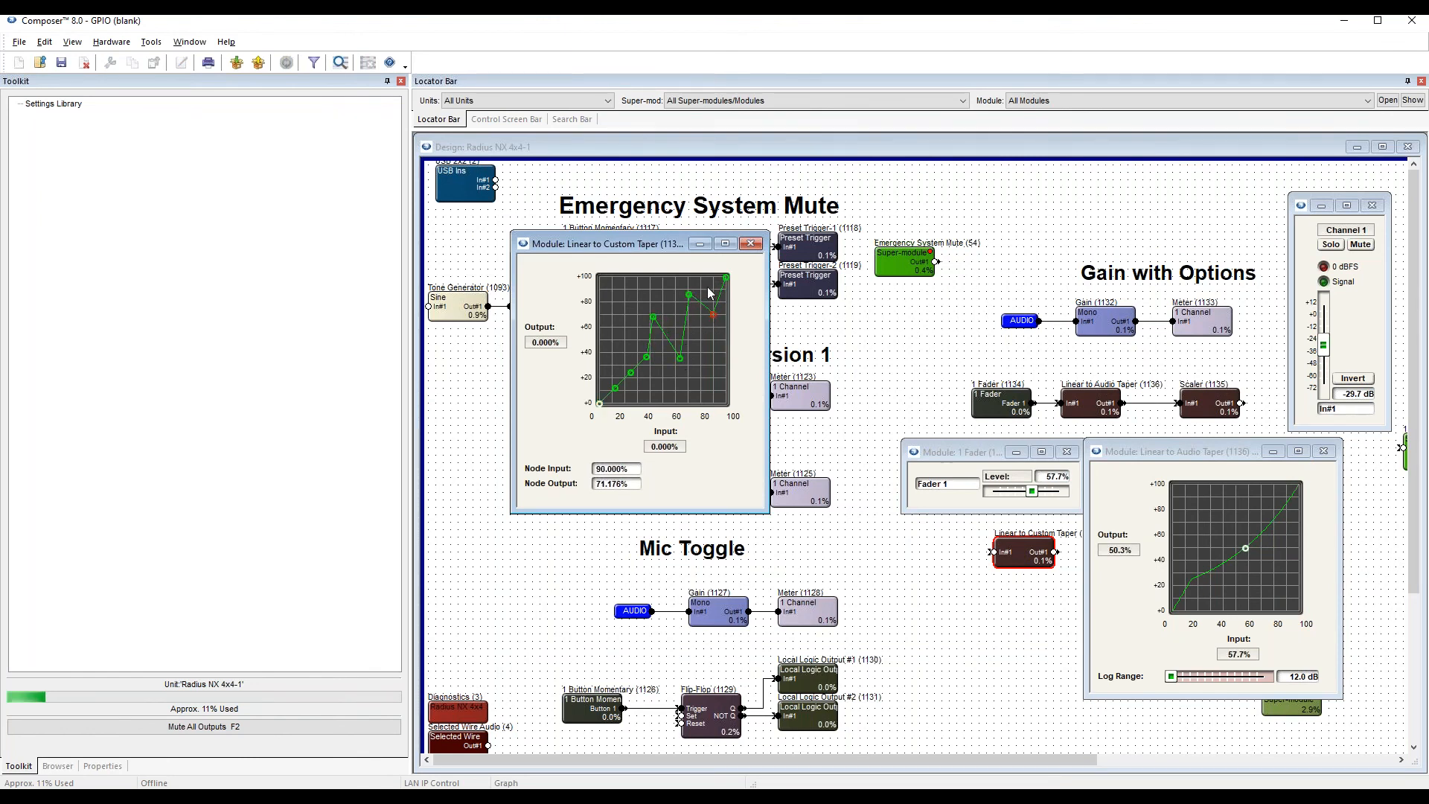
pyautogui.click(751, 244)
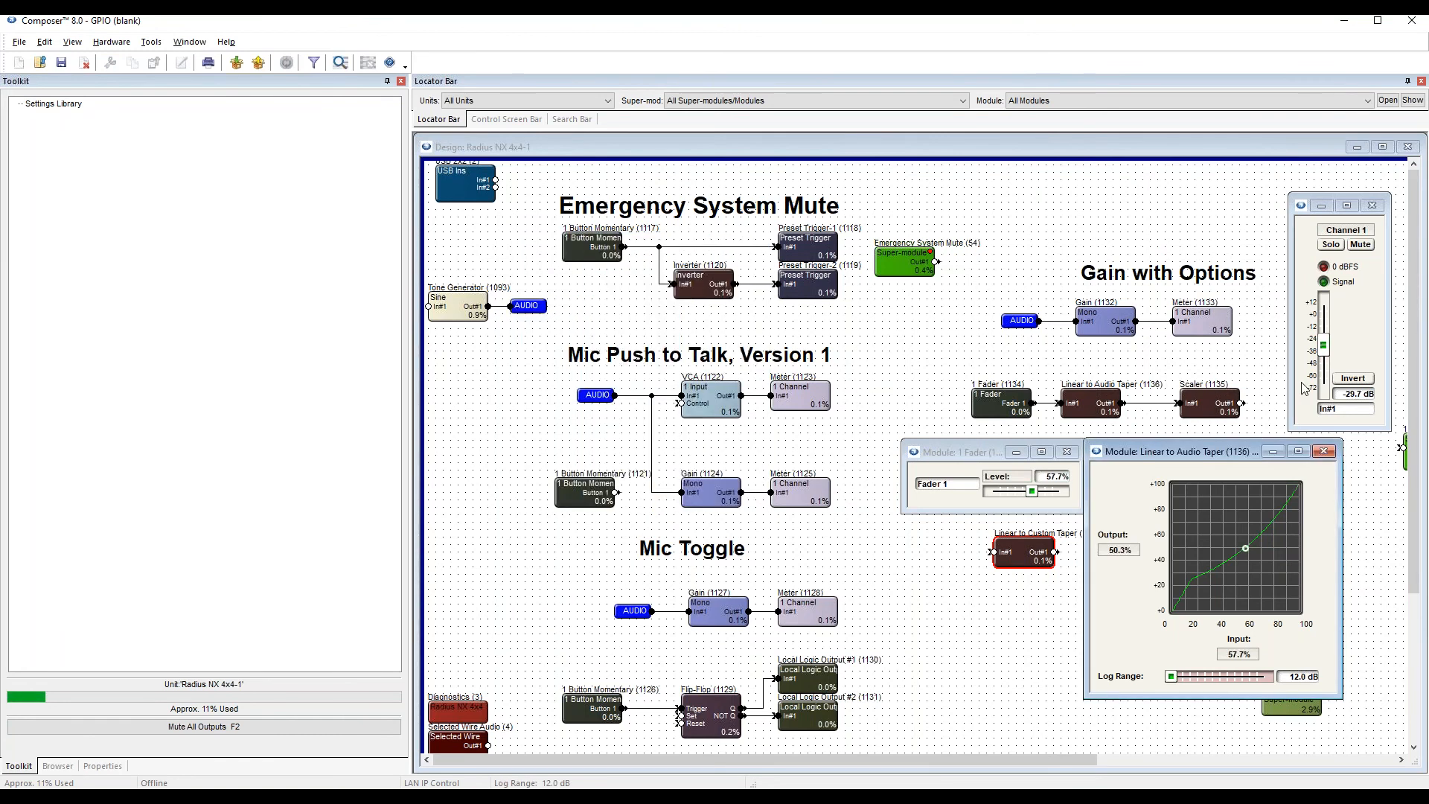
# Close the control windows of the Linear to Audio Taper and 1 Fader modules.
pyautogui.click(1328, 451)
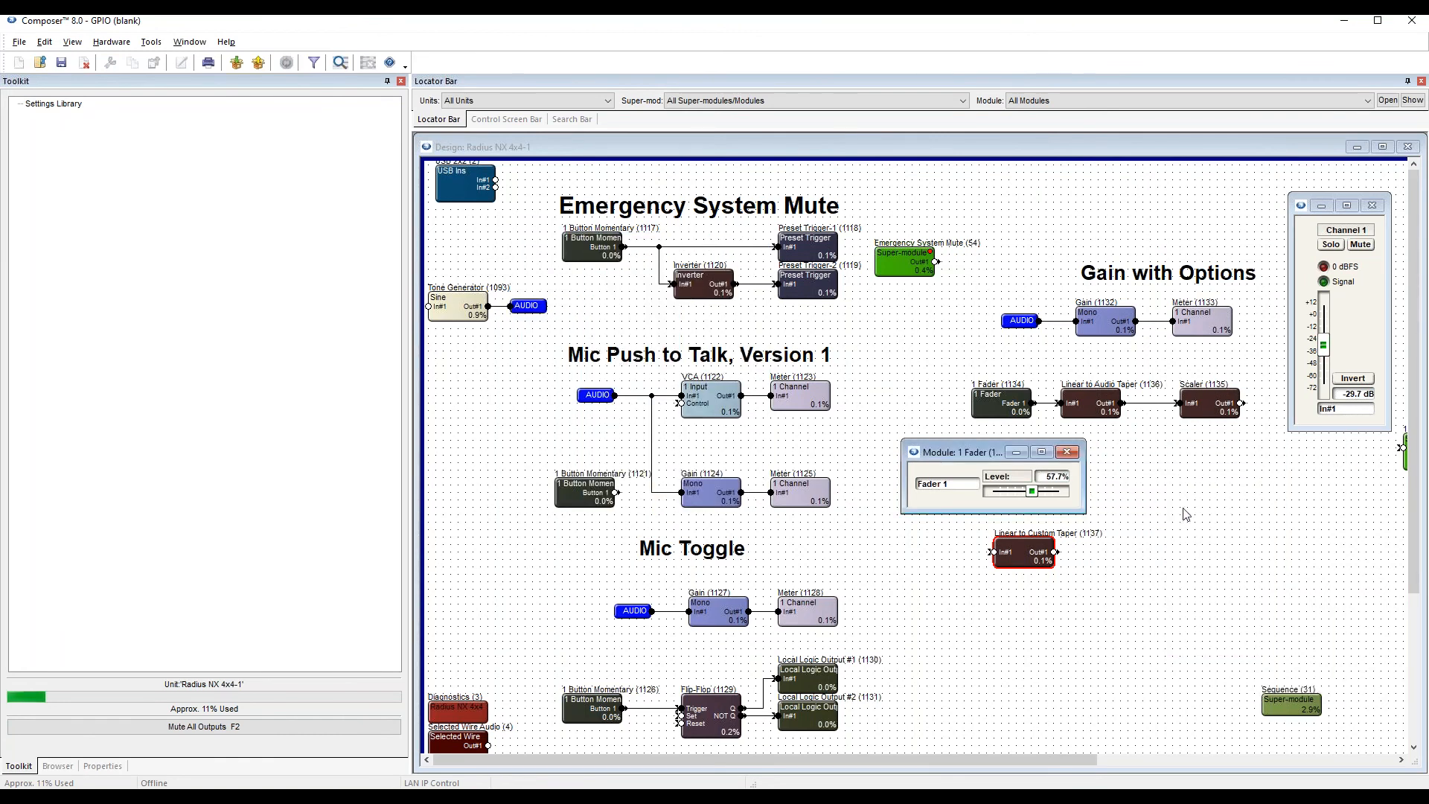
pyautogui.moveTo(965, 453); pyautogui.dragTo(826, 290)
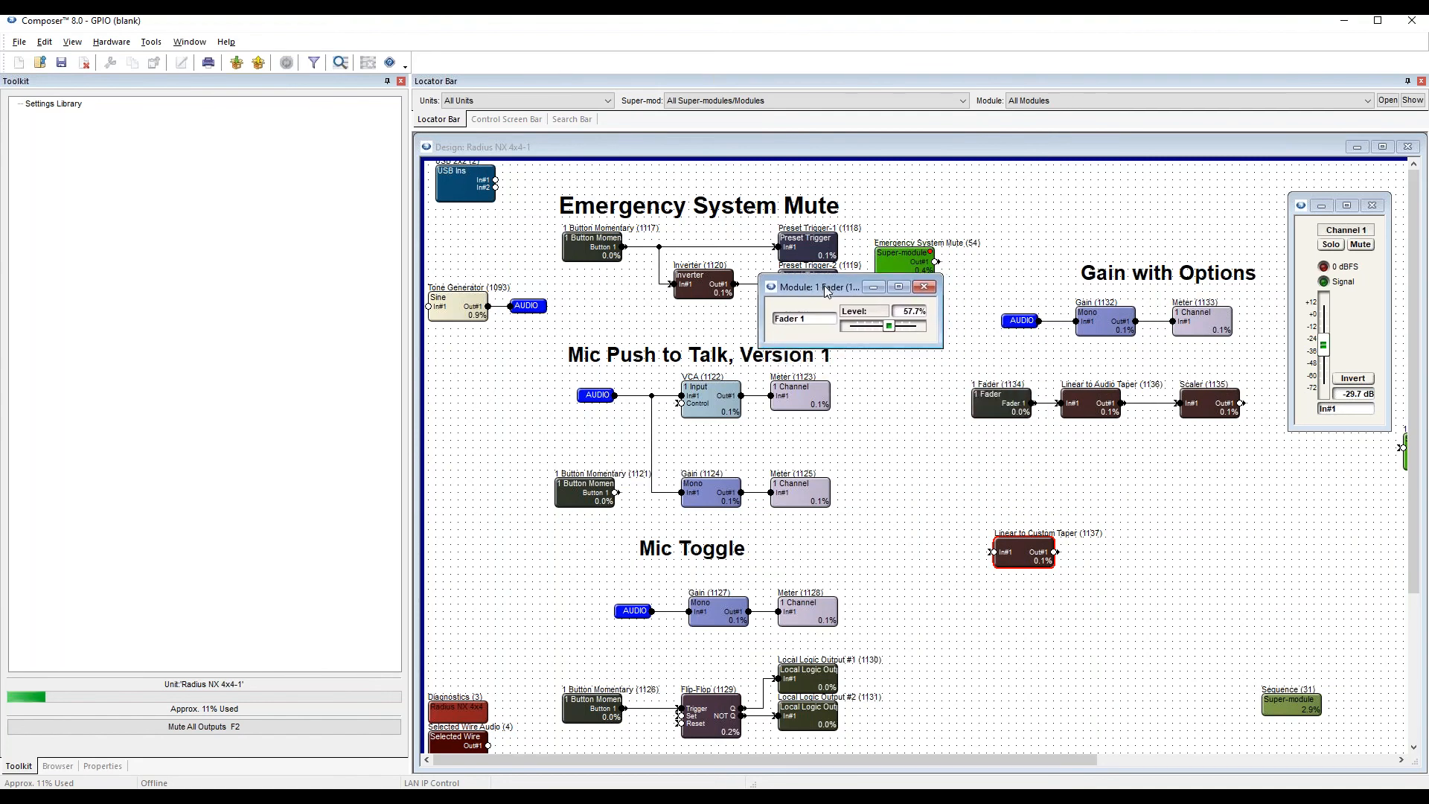
pyautogui.click(926, 292)
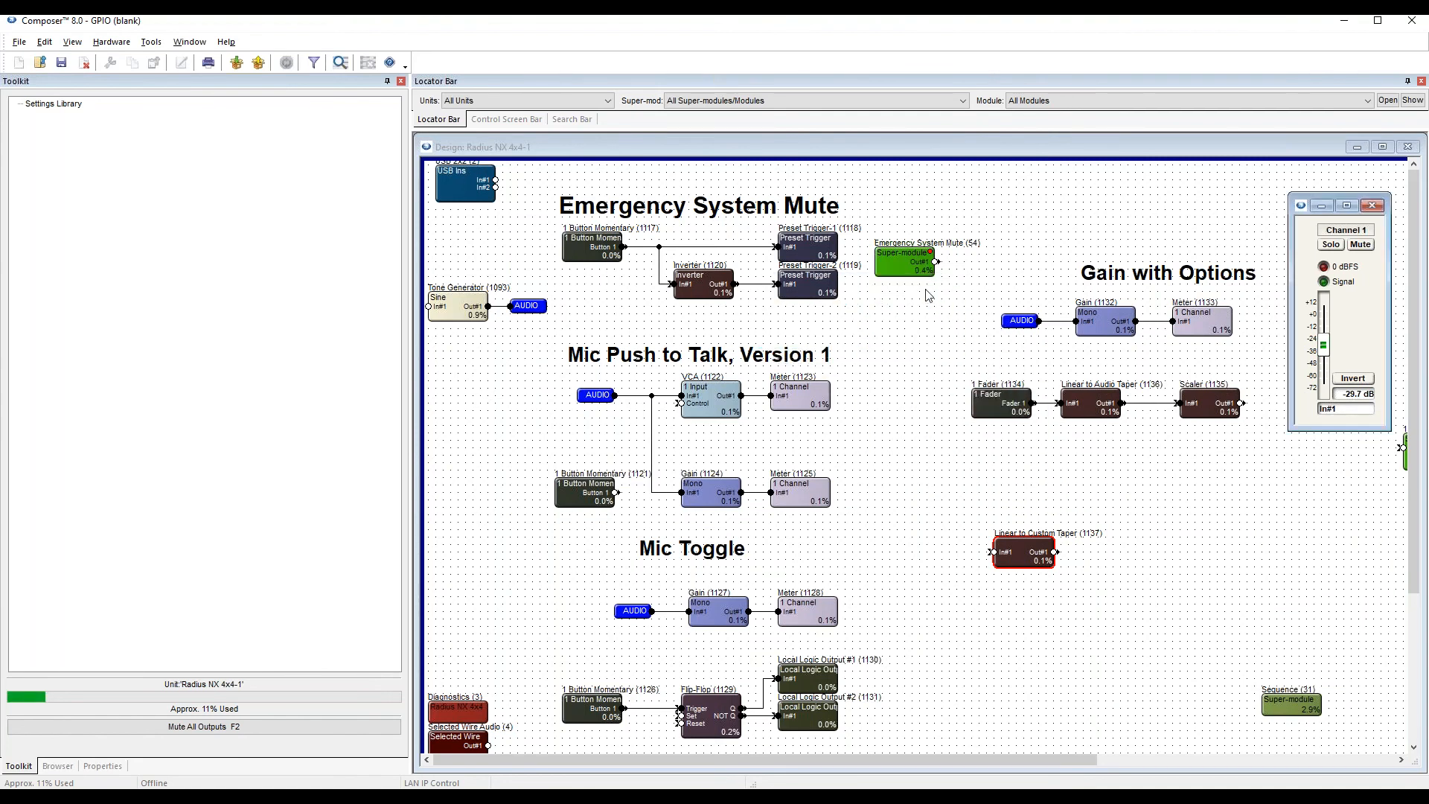
# Move 1 Fader farther from the Linear to Audio Taper, reopen the fader's controls and delete the wire between the two modules.
pyautogui.moveTo(1012, 405); pyautogui.dragTo(953, 406)
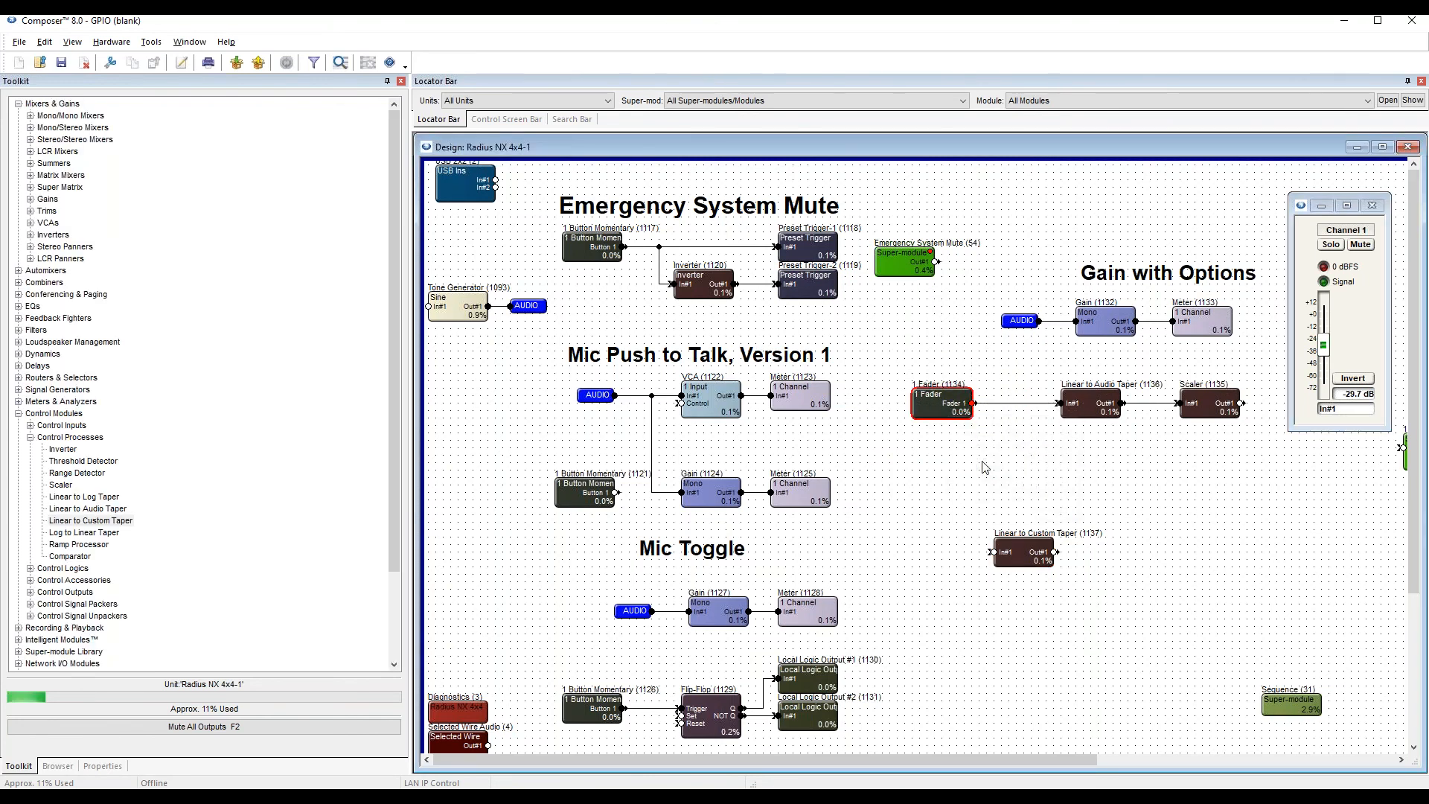
pyautogui.doubleClick(940, 402)
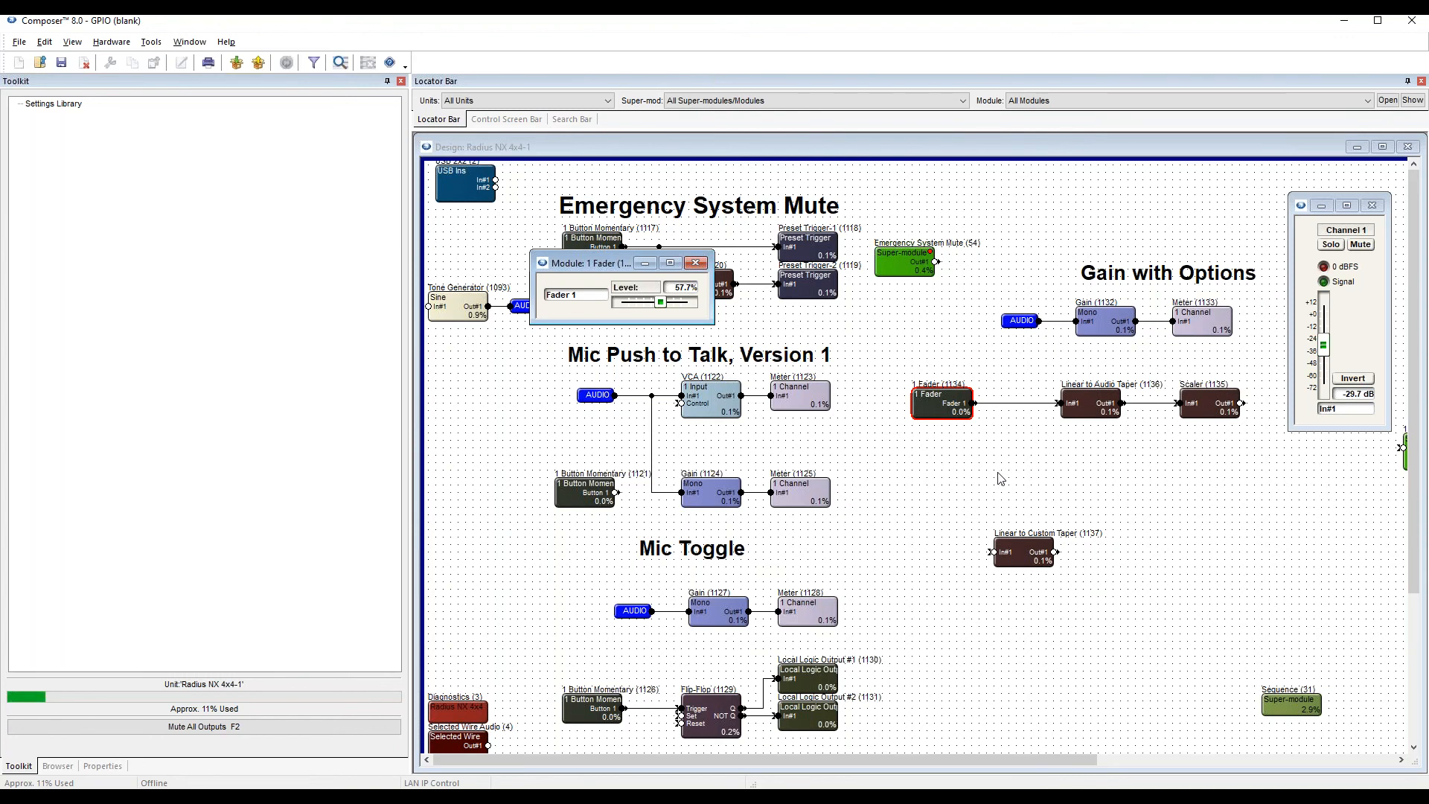
pyautogui.click(944, 405)
pyautogui.click(1013, 404)
pyautogui.press('Delete')
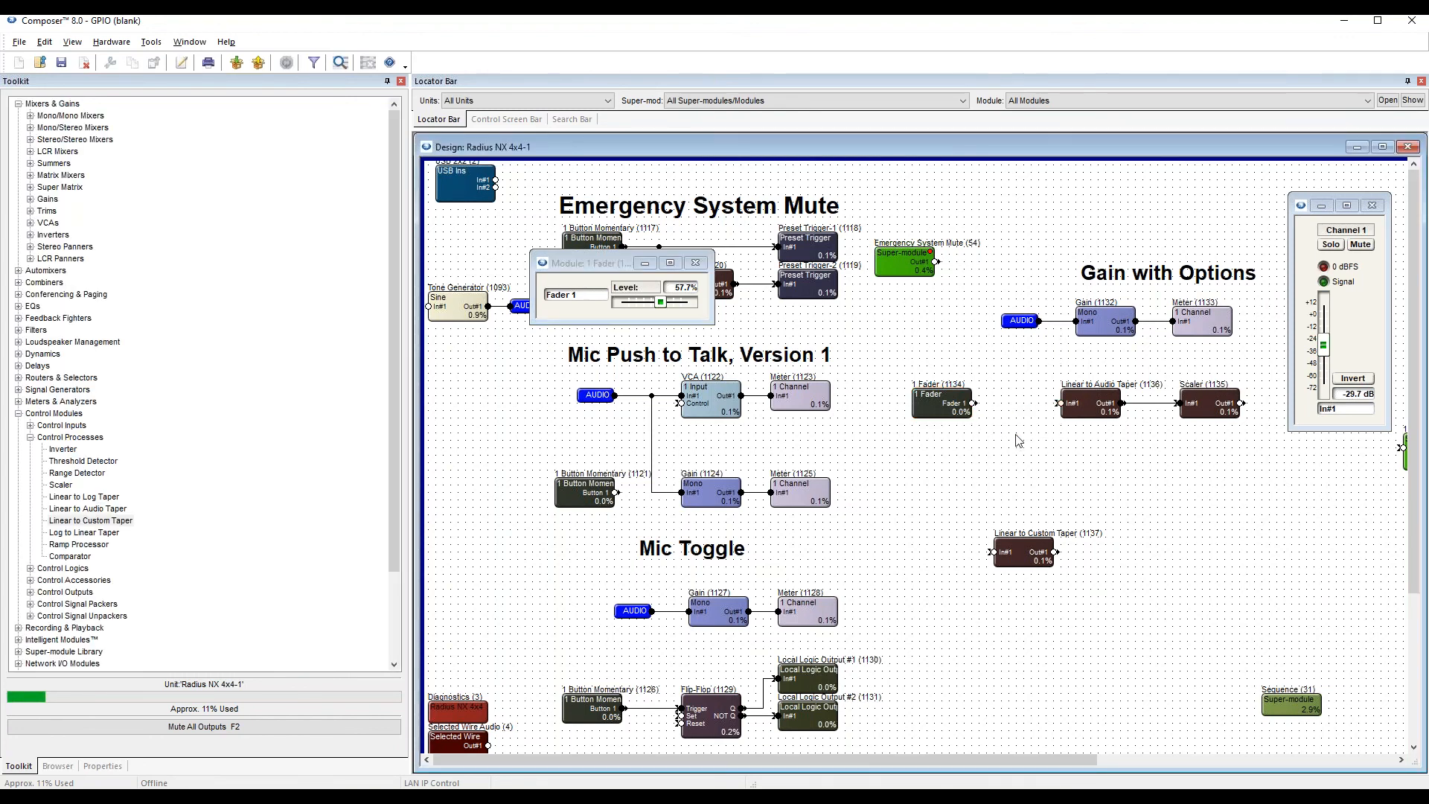
# Push the design with the disconnected fader online and acknowledge the completed upload.
pyautogui.press('F5')
pyautogui.click(785, 517)
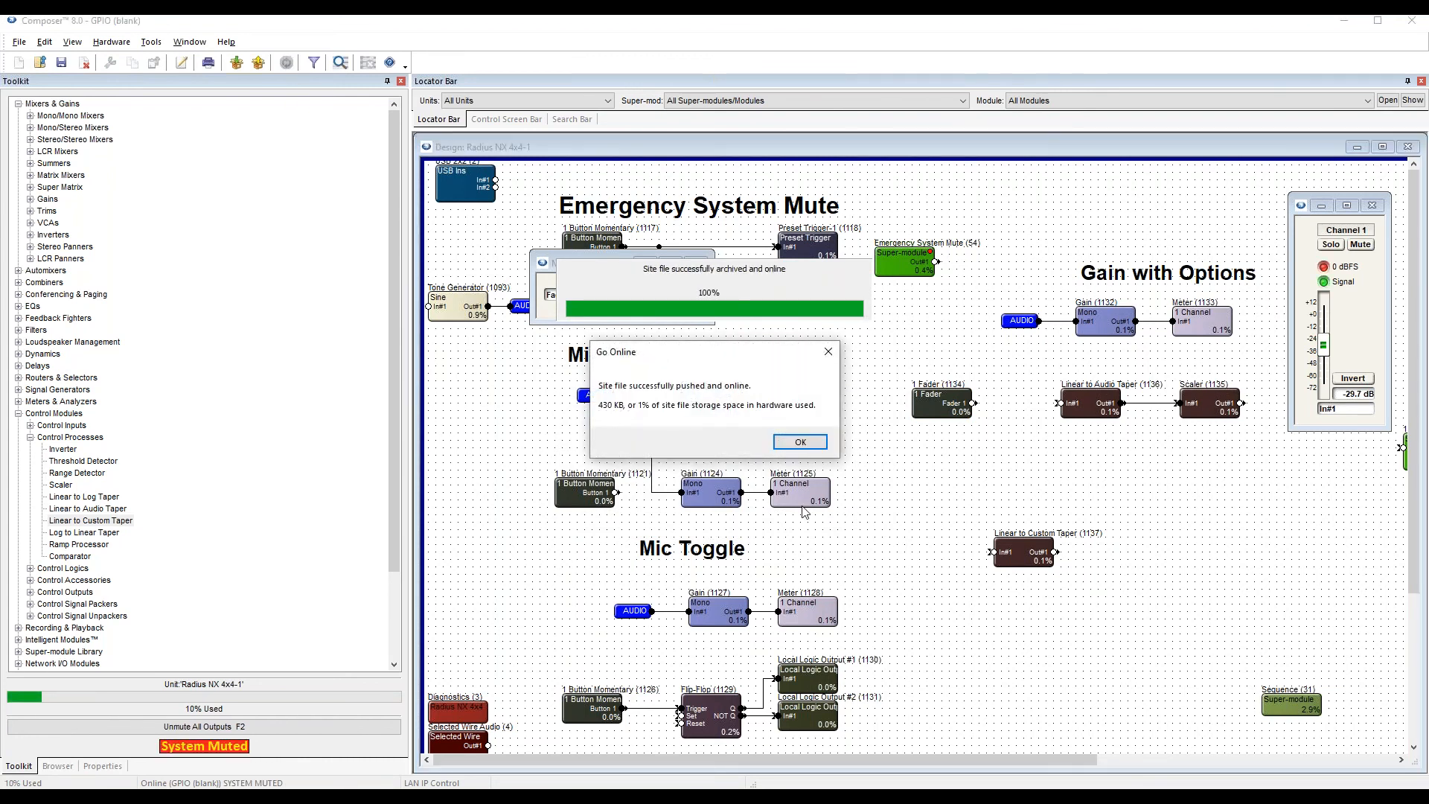
pyautogui.click(800, 442)
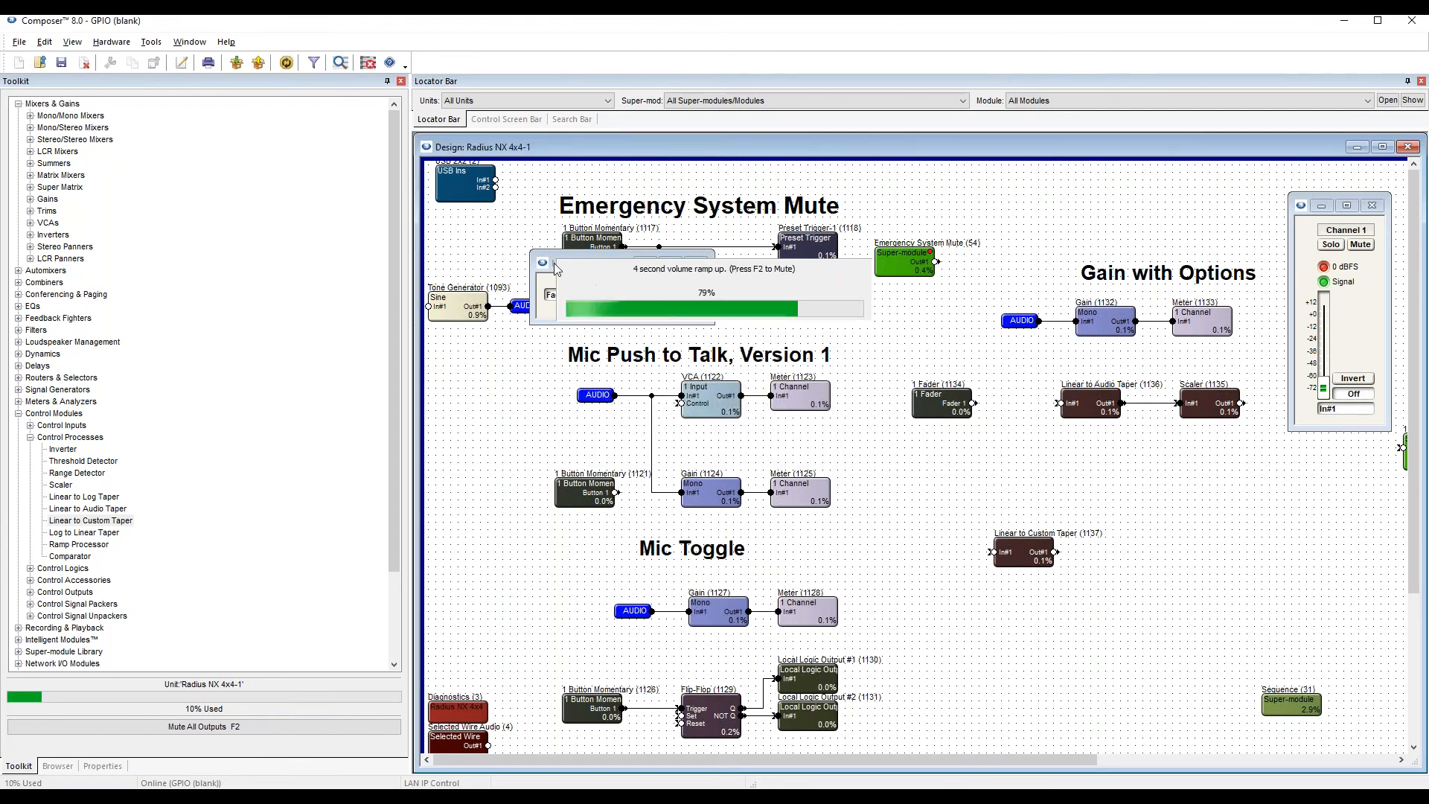
# Examine the 1 Fader level with its control window placed near the module, and close the window.
pyautogui.moveTo(555, 264); pyautogui.dragTo(938, 294)
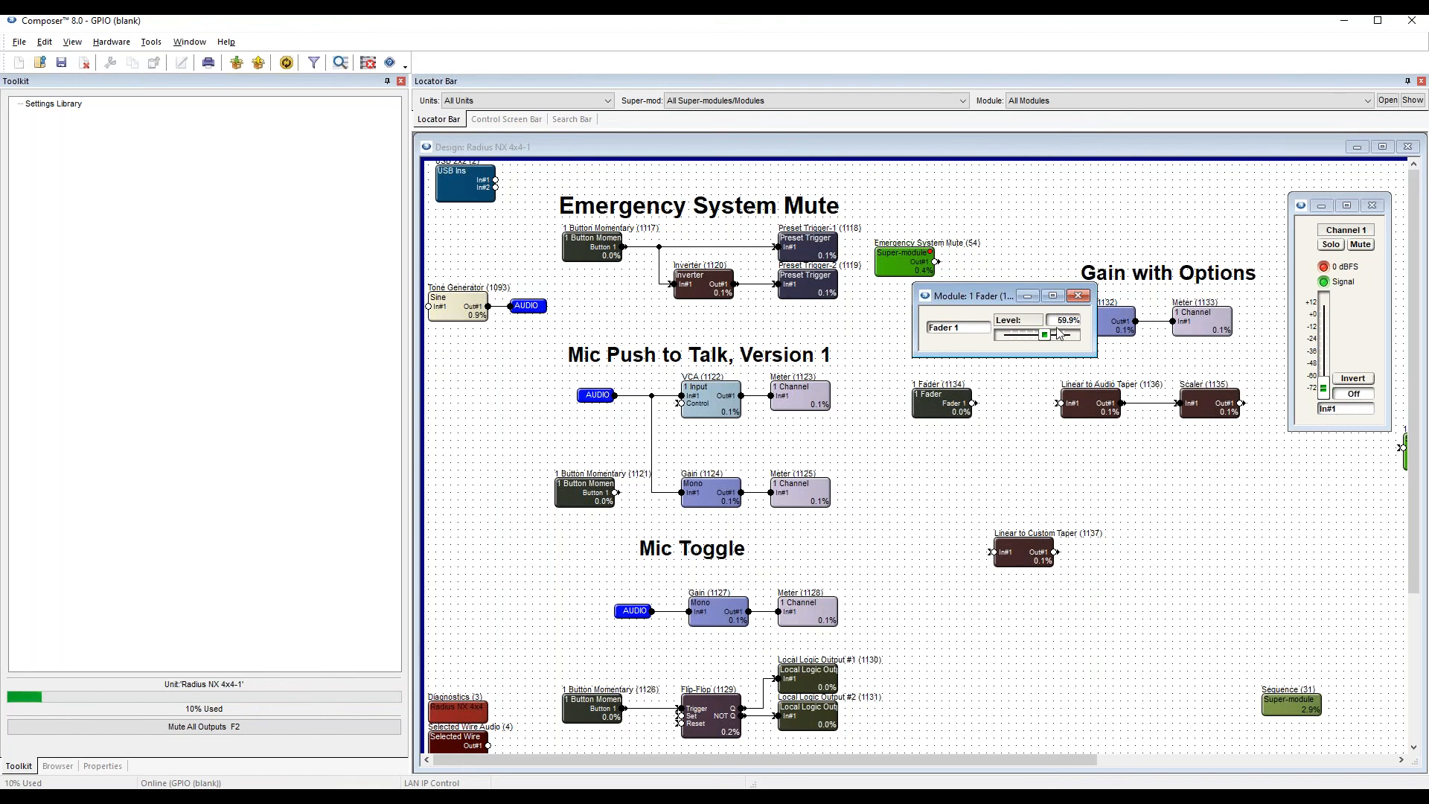
pyautogui.moveTo(997, 296); pyautogui.dragTo(854, 302)
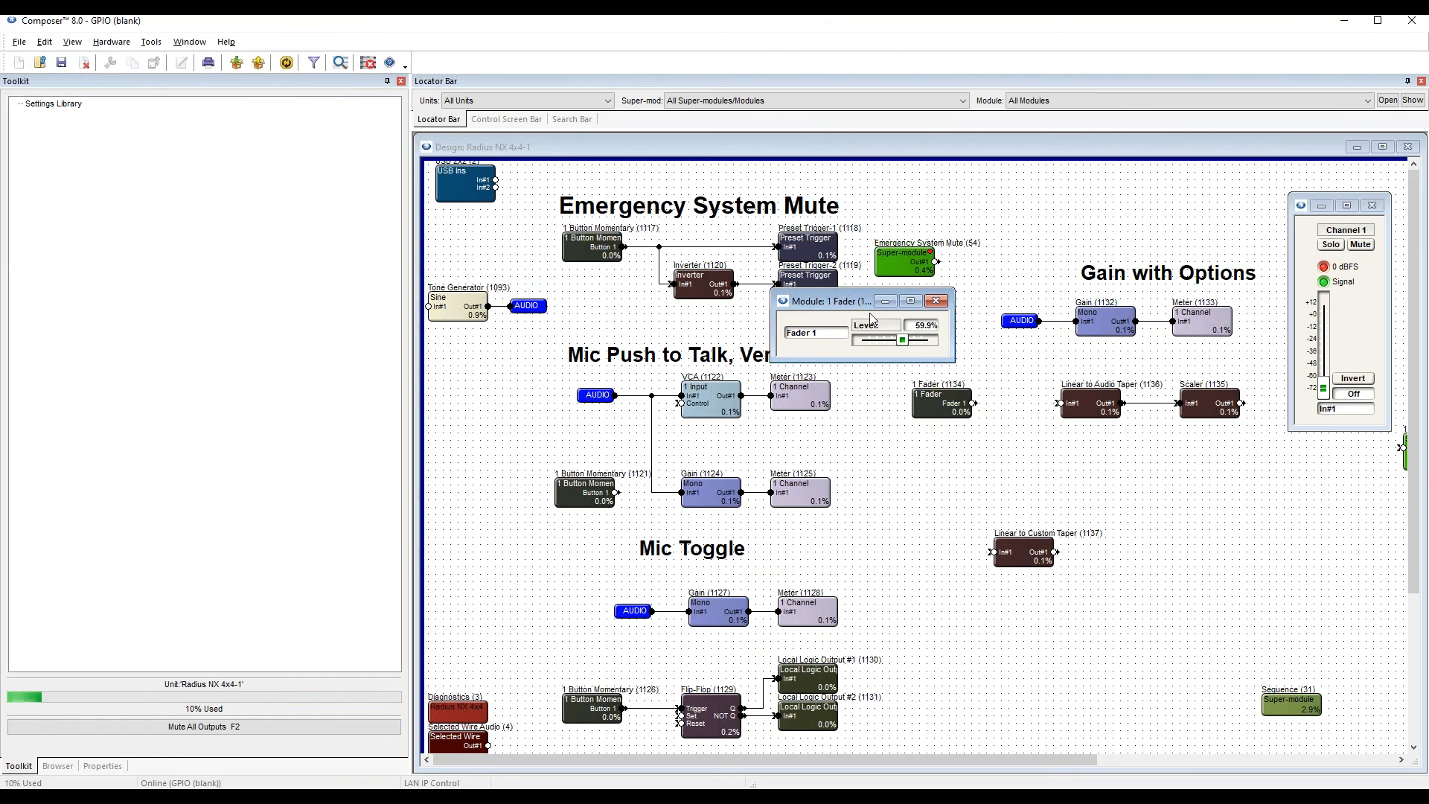
pyautogui.moveTo(852, 306); pyautogui.dragTo(870, 318)
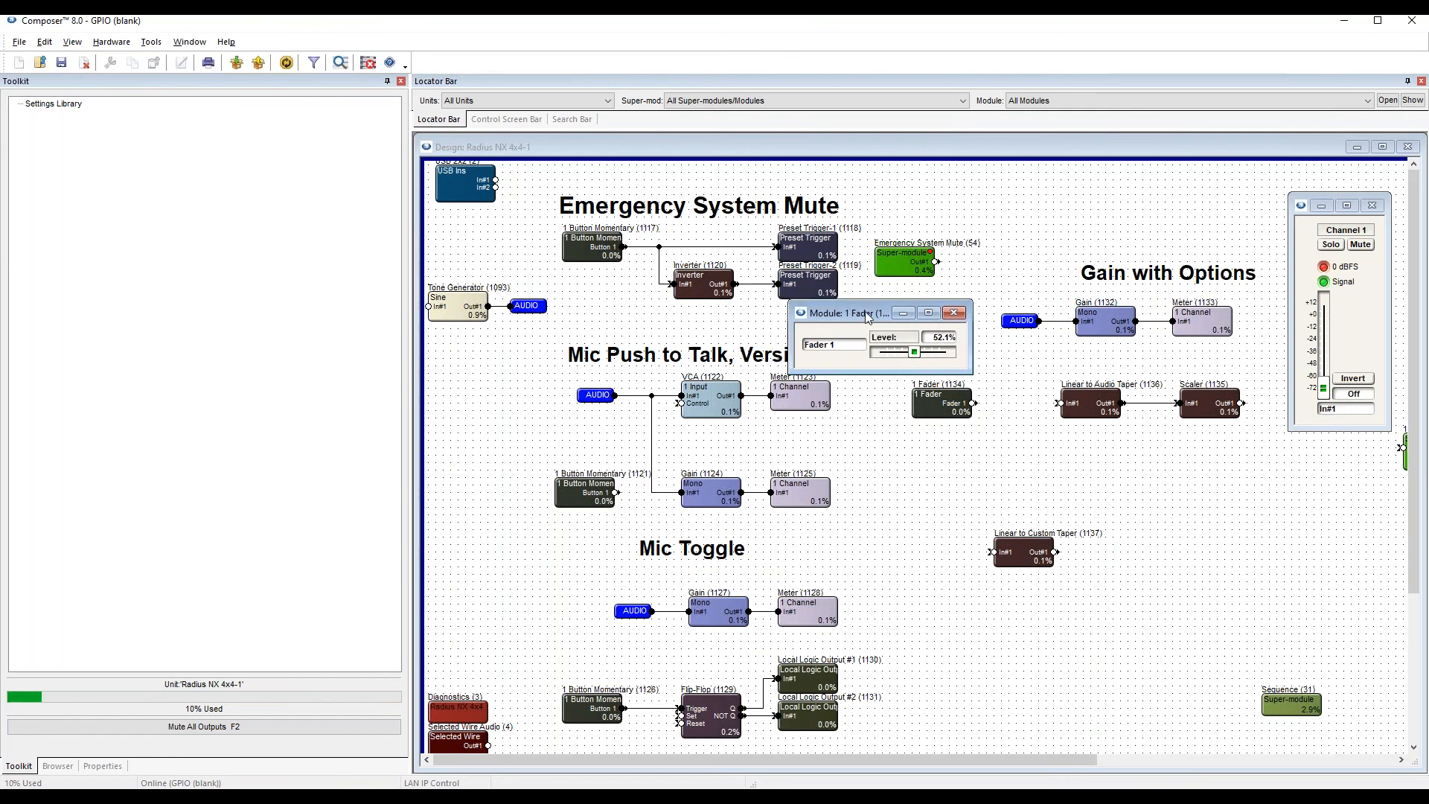
pyautogui.click(956, 314)
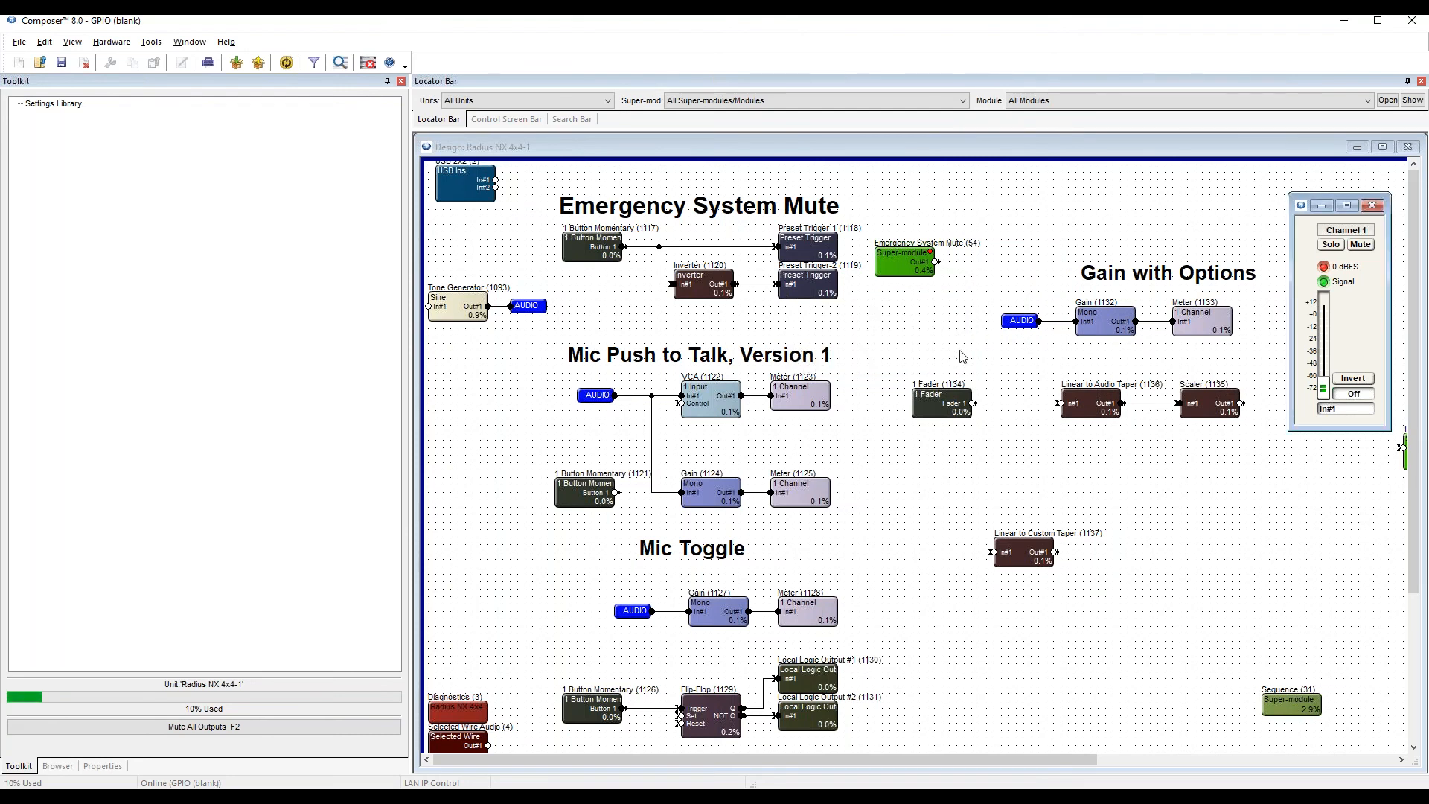
# Insert a Ramp Processor between the 1 Fader and Linear to Audio Taper modules, connected in the chain with space on both sides.
pyautogui.click(996, 471)
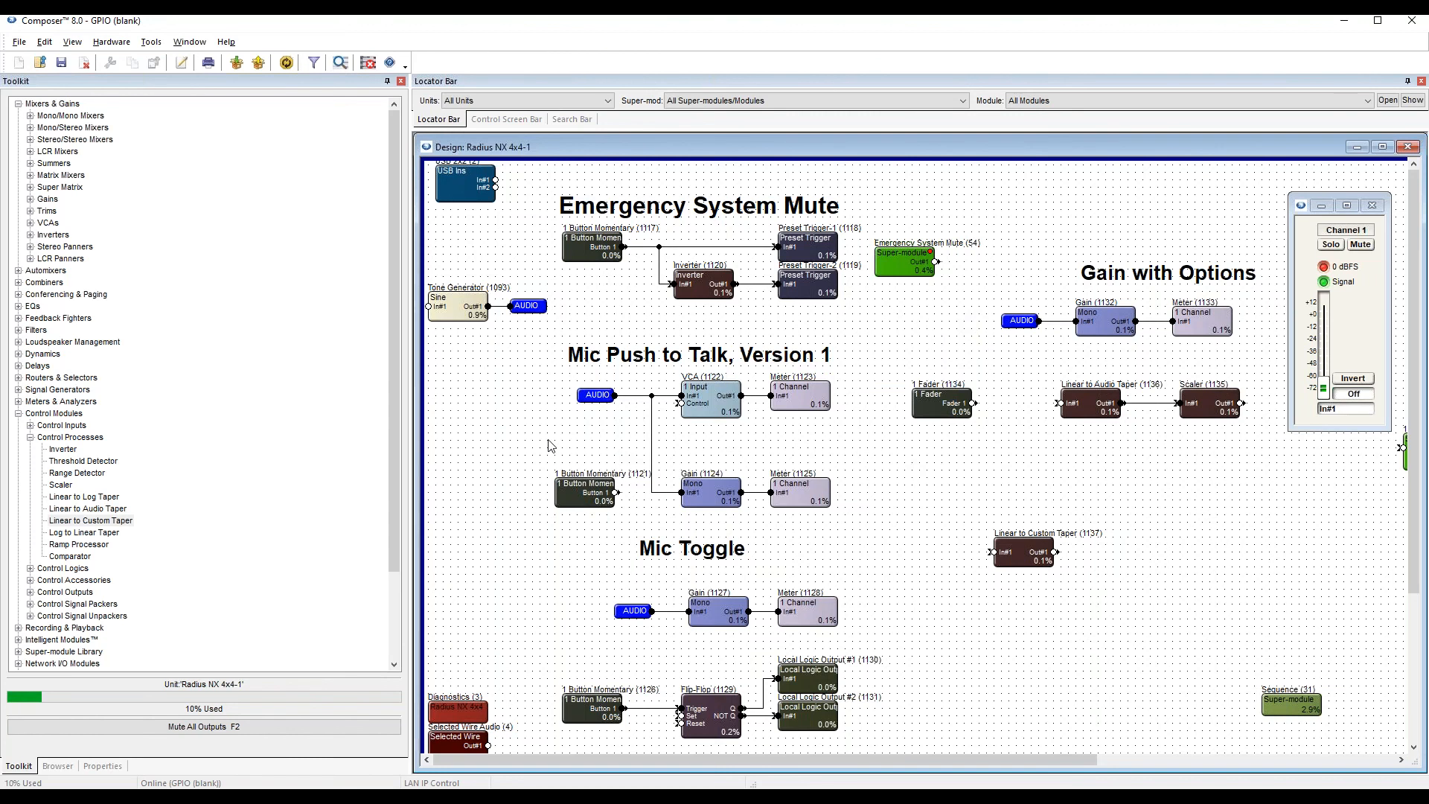
pyautogui.click(34, 437)
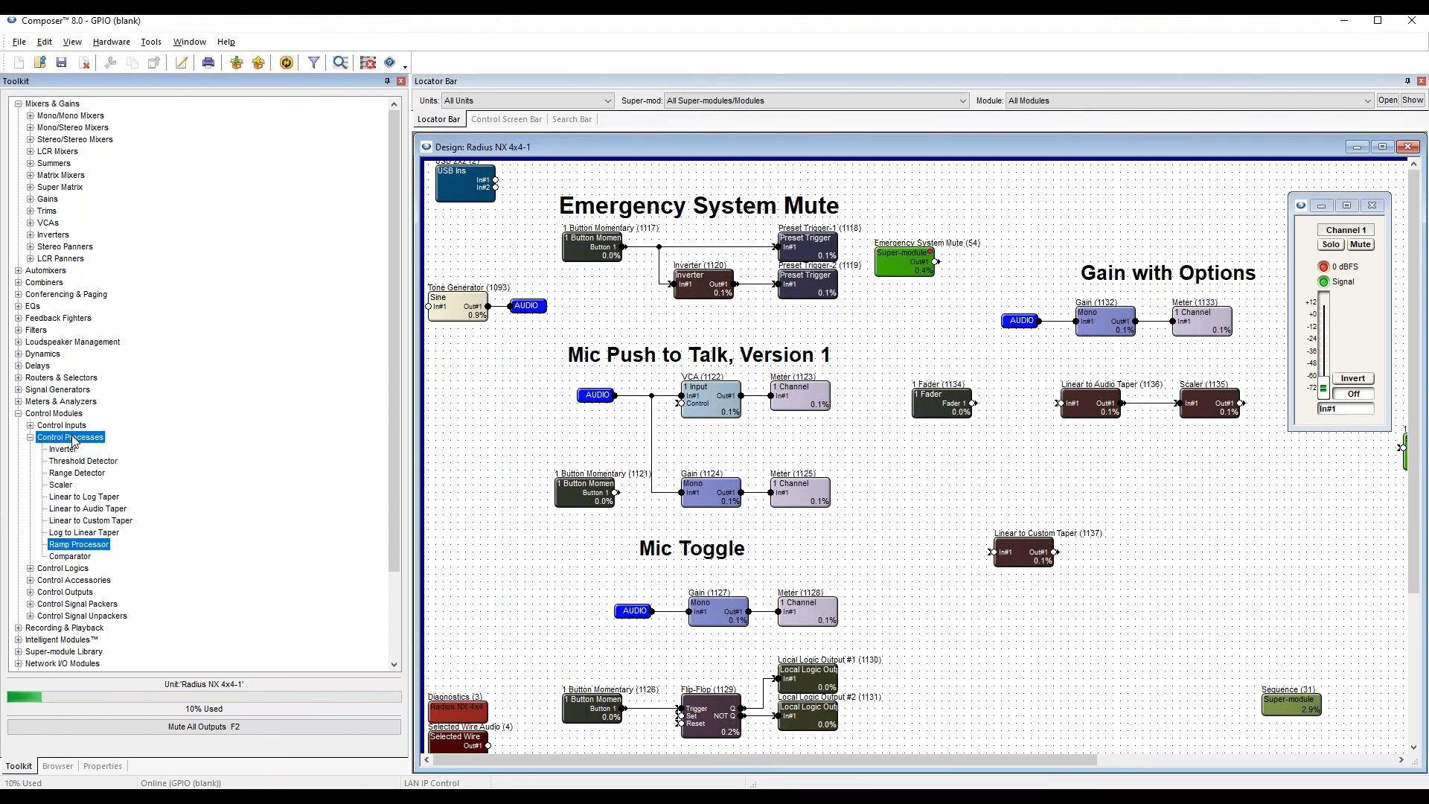
pyautogui.moveTo(87, 552); pyautogui.dragTo(985, 391)
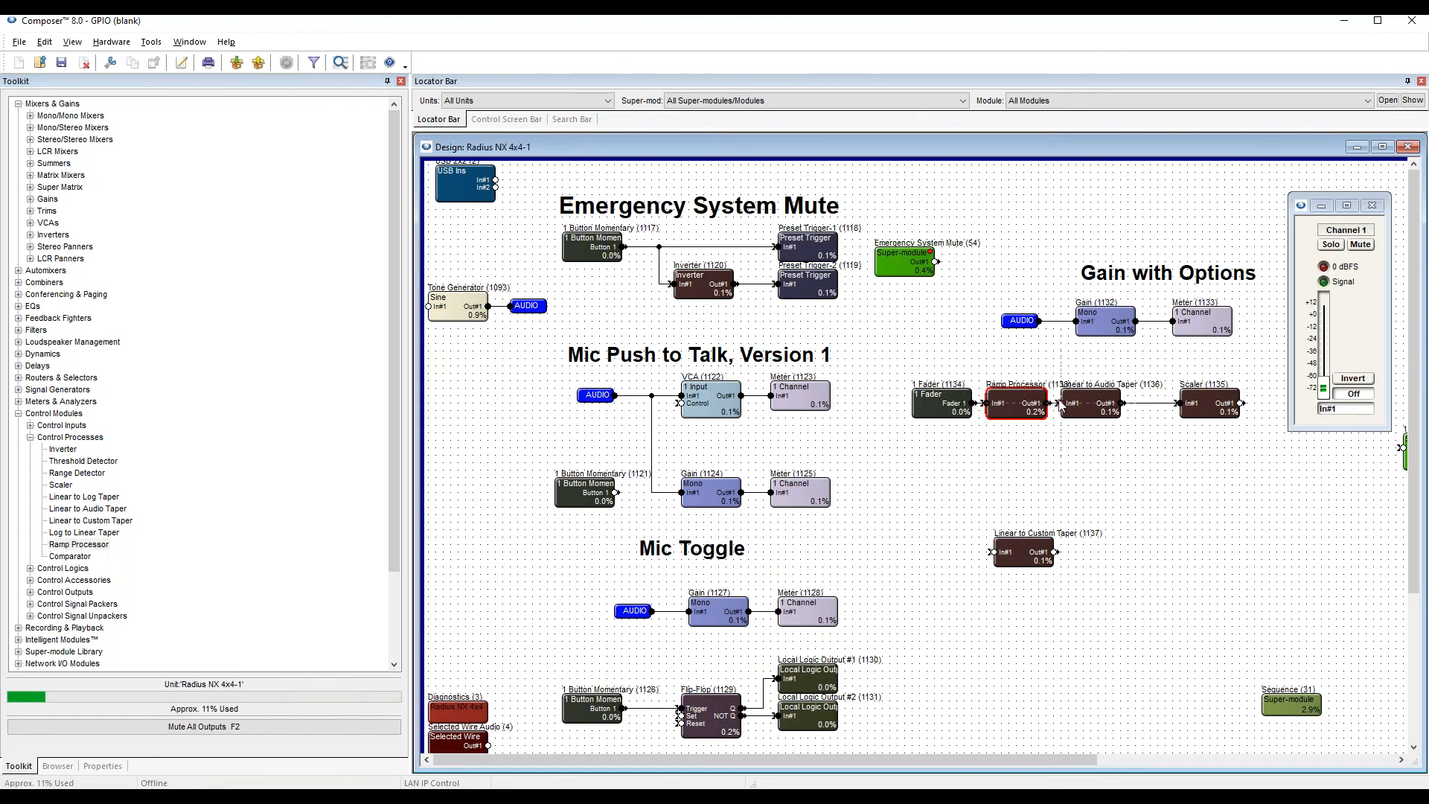
pyautogui.moveTo(943, 411)
pyautogui.mouseDown()
pyautogui.moveTo(929, 418)
pyautogui.moveTo(1008, 410)
pyautogui.moveTo(929, 407)
pyautogui.mouseUp()
pyautogui.click(997, 398)
# Open the Ramp Processor's controls below the chain, push the design online and acknowledge the completed upload.
pyautogui.doubleClick(999, 404)
pyautogui.moveTo(693, 280); pyautogui.dragTo(1221, 468)
pyautogui.press('F5')
pyautogui.press('Return')
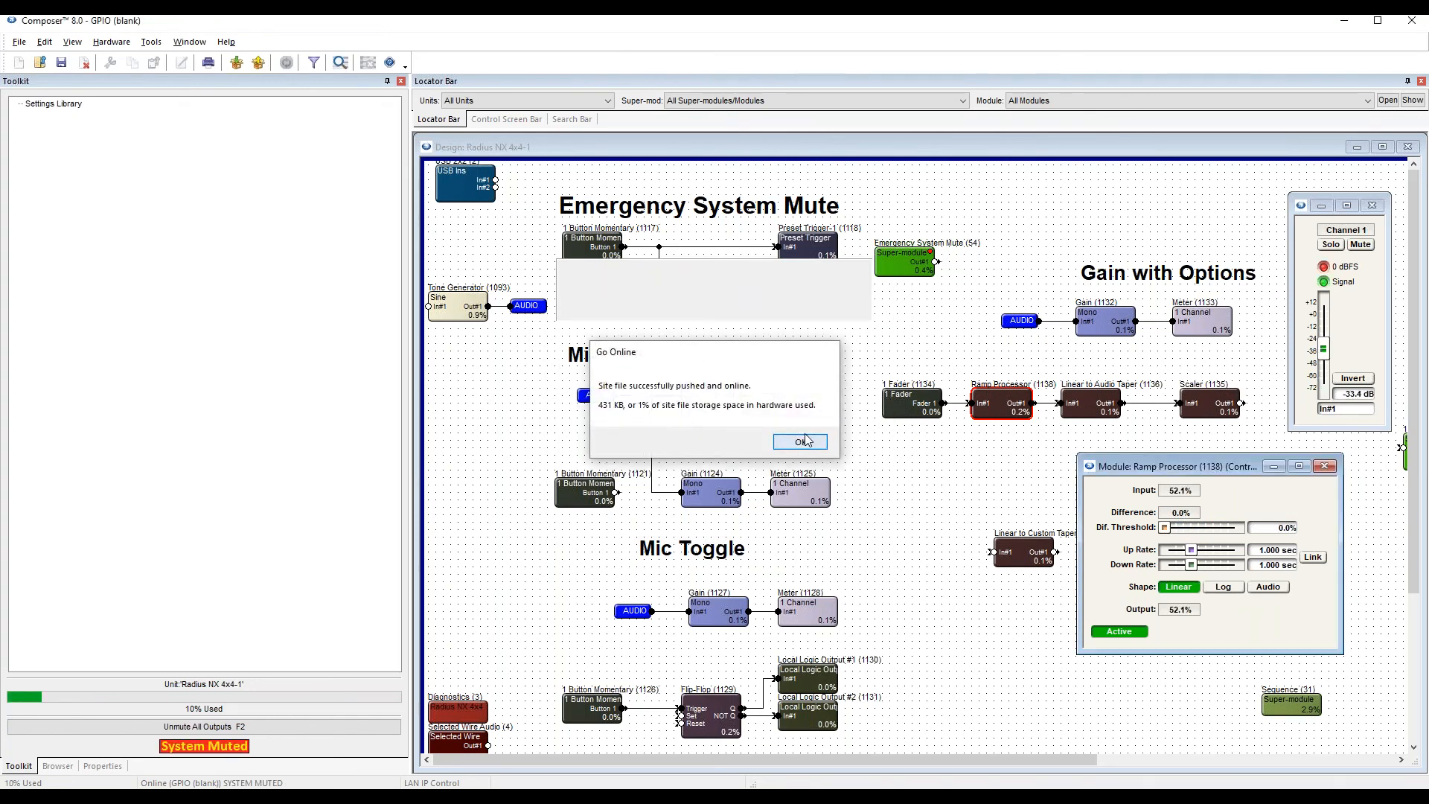
pyautogui.click(802, 442)
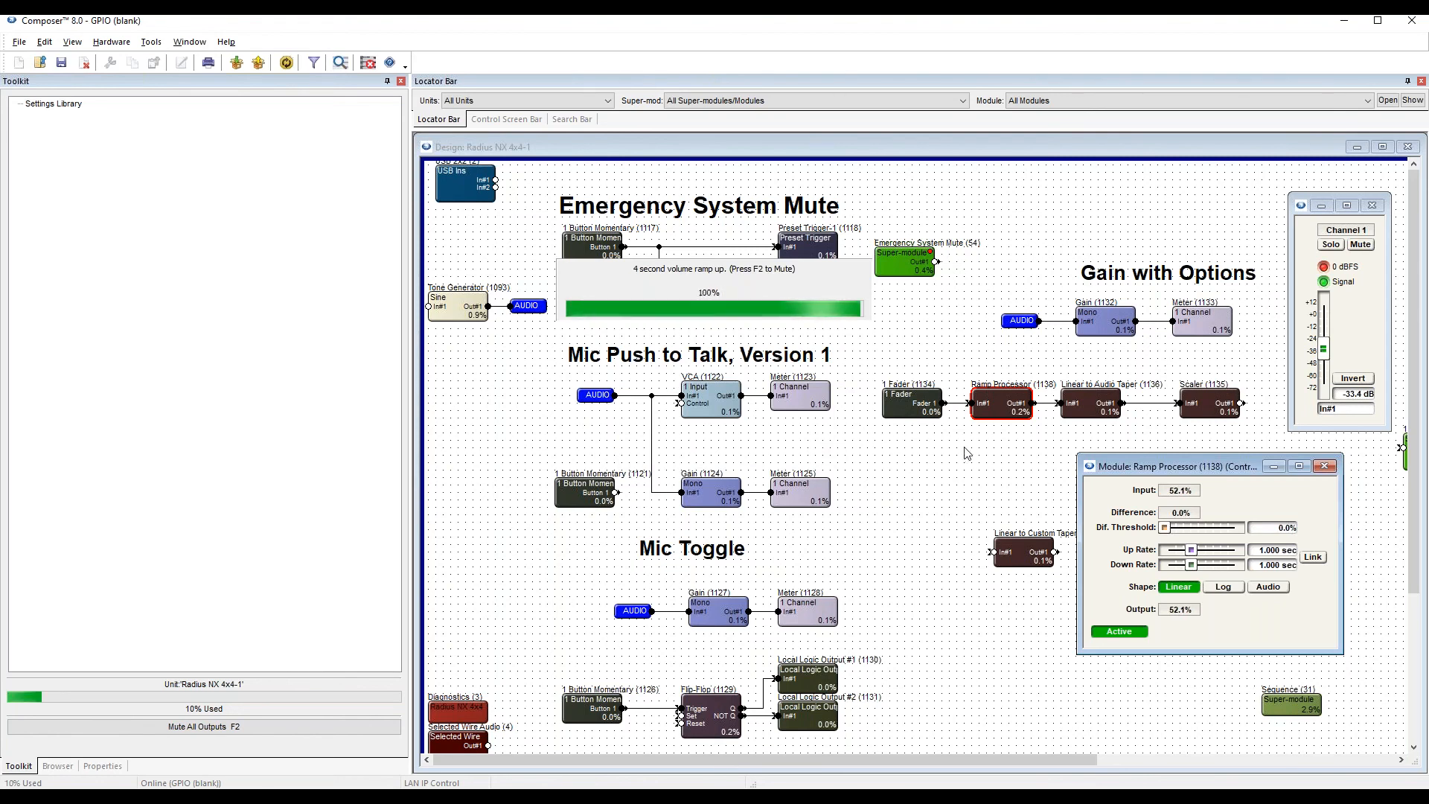
# Link the Ramp Processor's up and down rates and lengthen them to 12.928 sec.
pyautogui.moveTo(1218, 467)
pyautogui.mouseDown()
pyautogui.moveTo(1207, 468)
pyautogui.moveTo(1221, 466)
pyautogui.mouseUp()
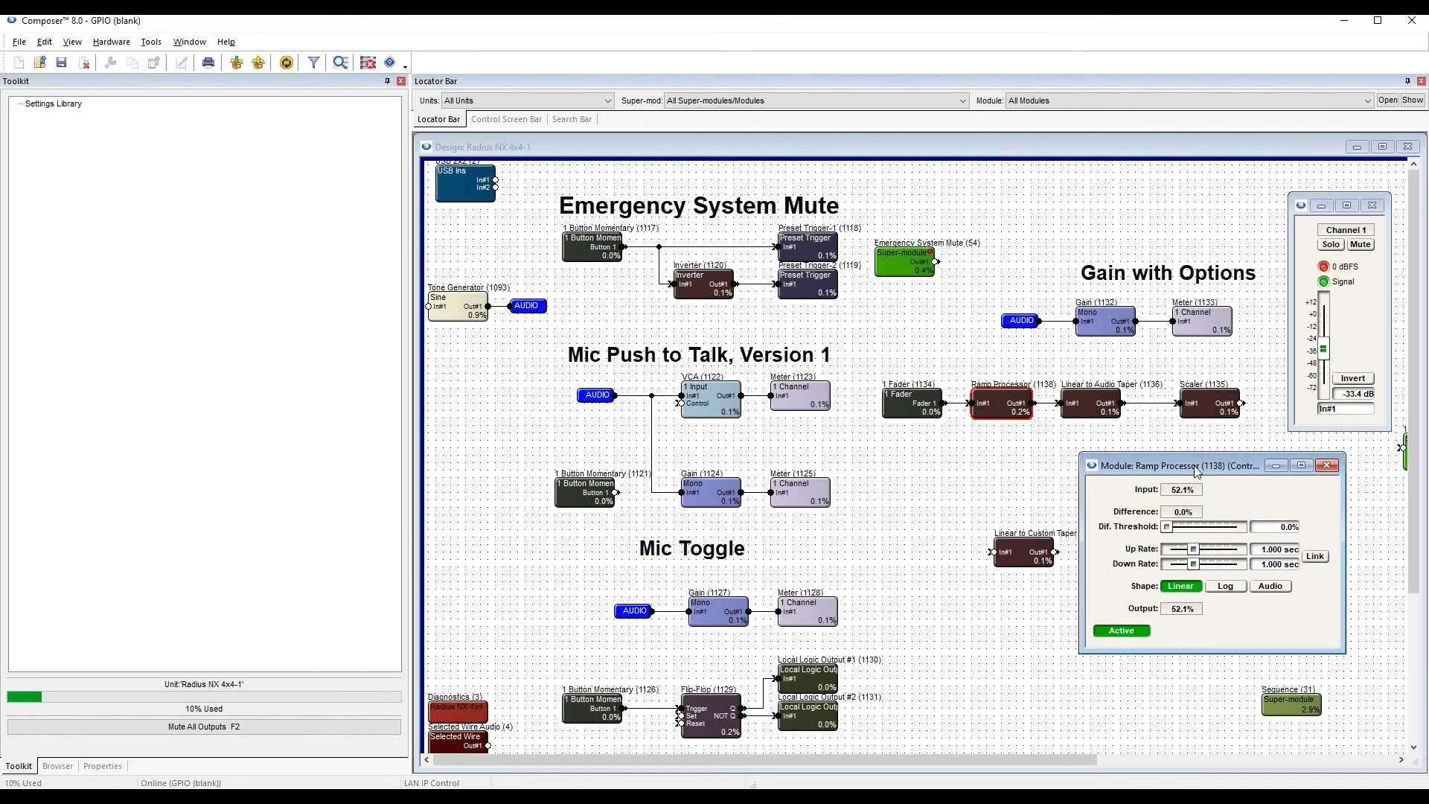
pyautogui.moveTo(1197, 469); pyautogui.dragTo(1203, 470)
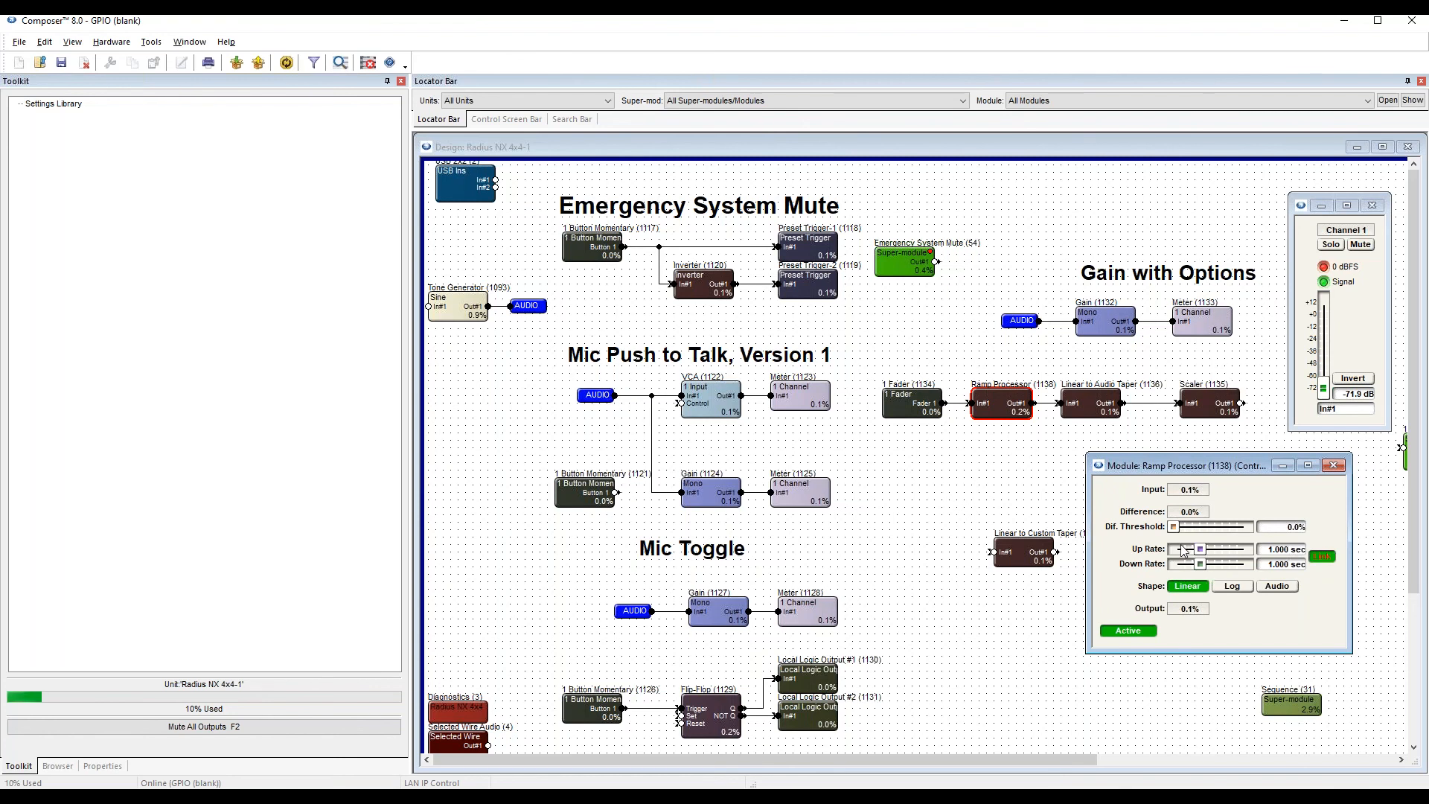
pyautogui.moveTo(1200, 549); pyautogui.dragTo(1215, 549)
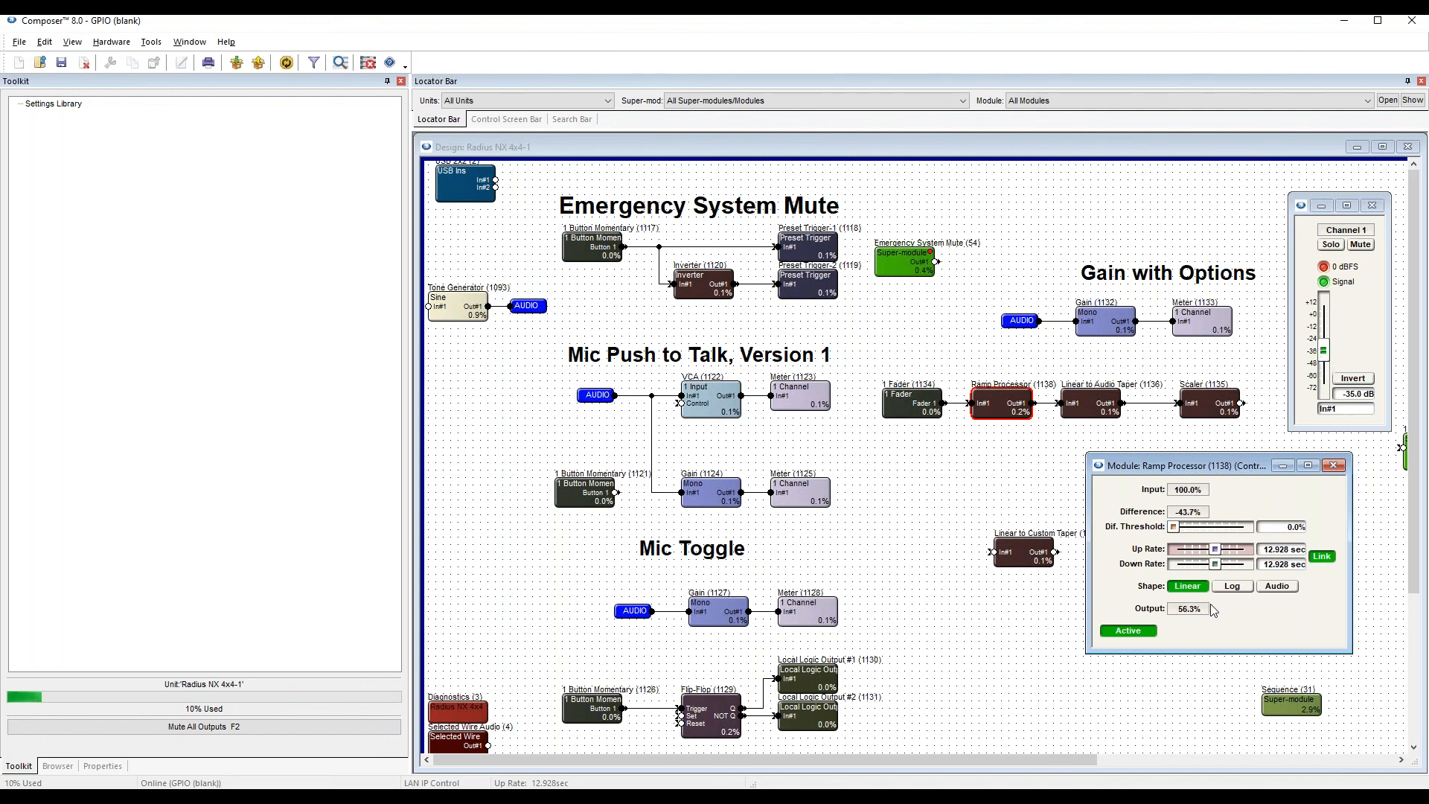
# Shorten the Ramp Processor's linked up and down rates to 0.1 sec.
pyautogui.moveTo(1216, 564); pyautogui.dragTo(1184, 569)
pyautogui.click(1275, 553)
pyautogui.write('.1')
pyautogui.press('Return')
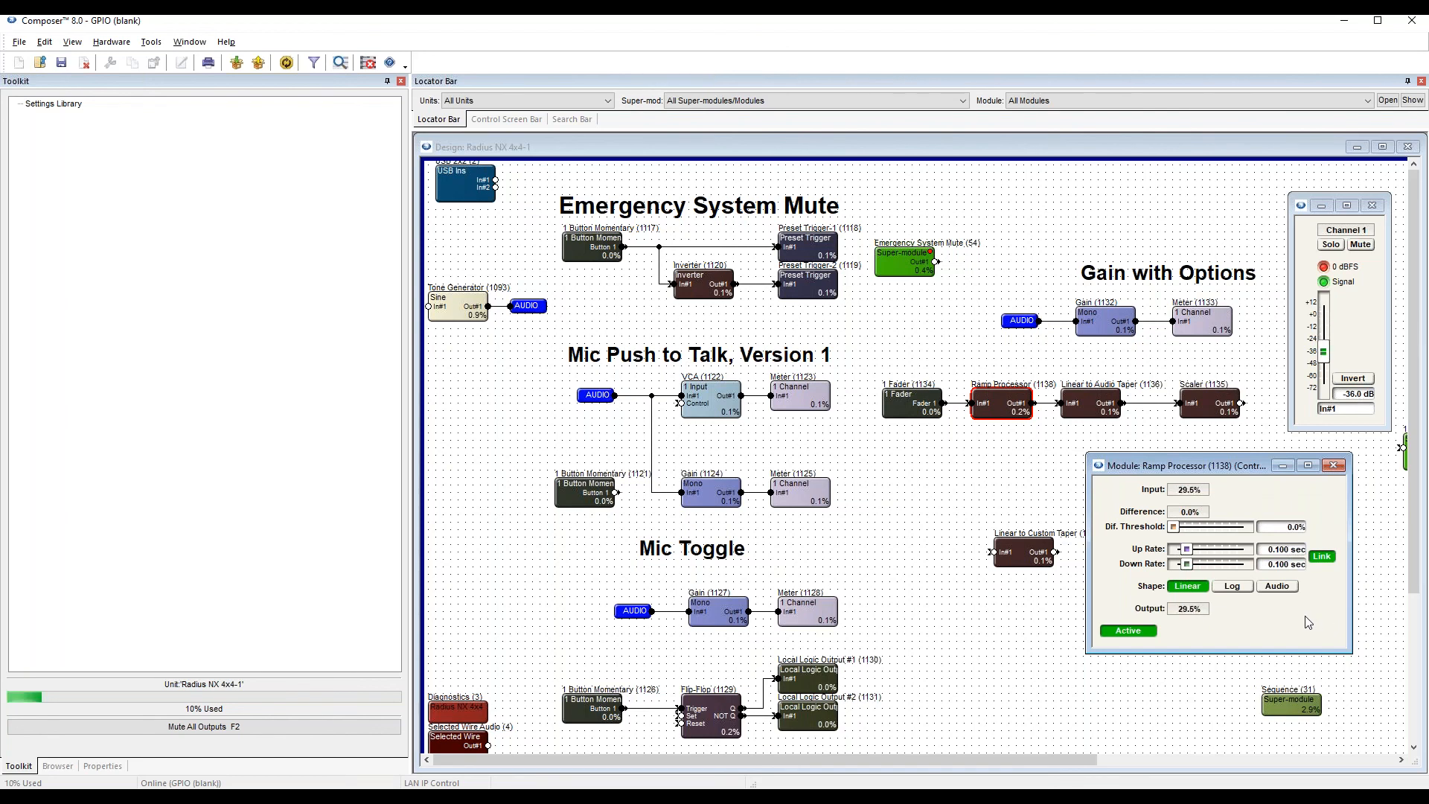
# Set the Ramp Processor's difference threshold to 1%.
pyautogui.click(1175, 526)
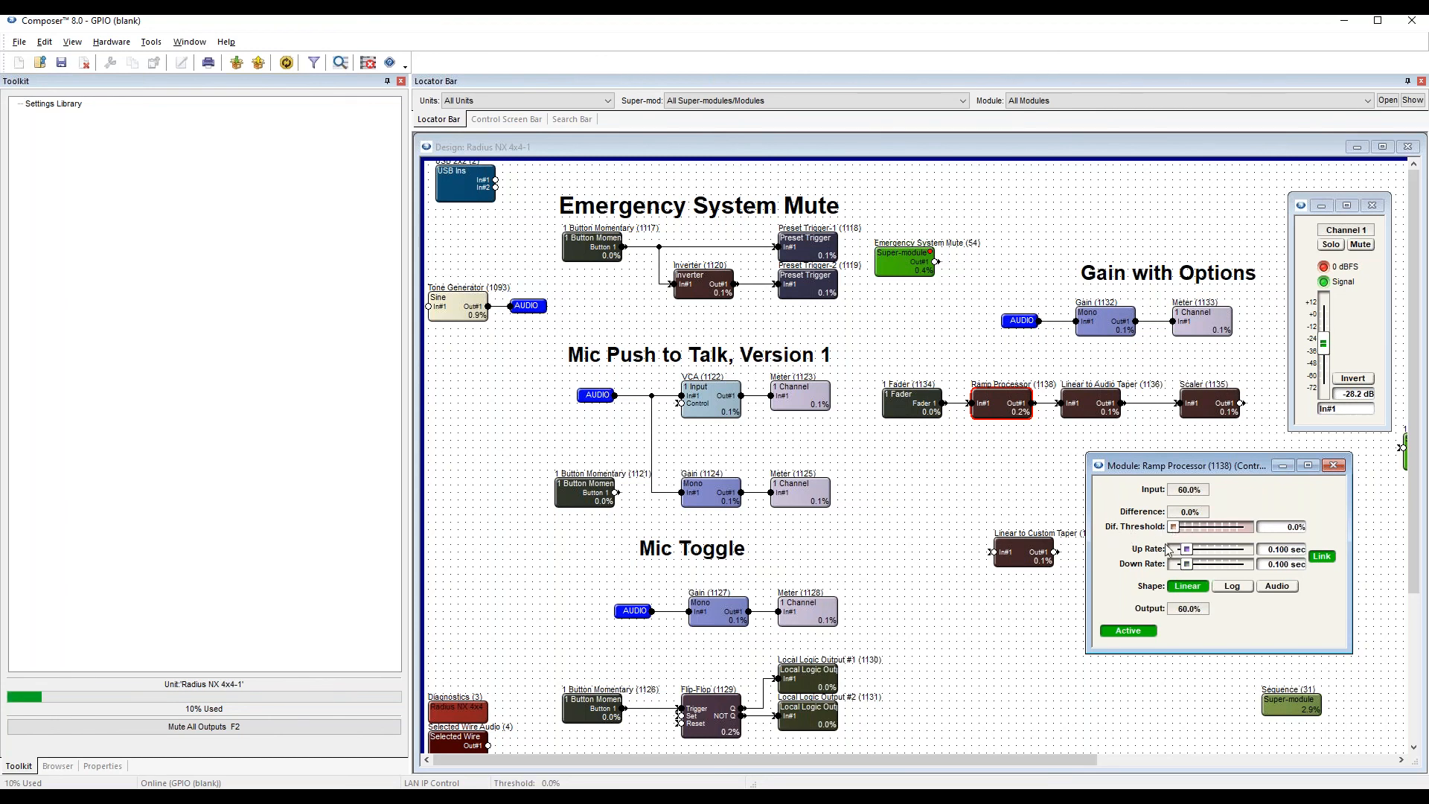
pyautogui.click(1175, 528)
pyautogui.doubleClick(1295, 527)
pyautogui.write('1')
pyautogui.press('Return')
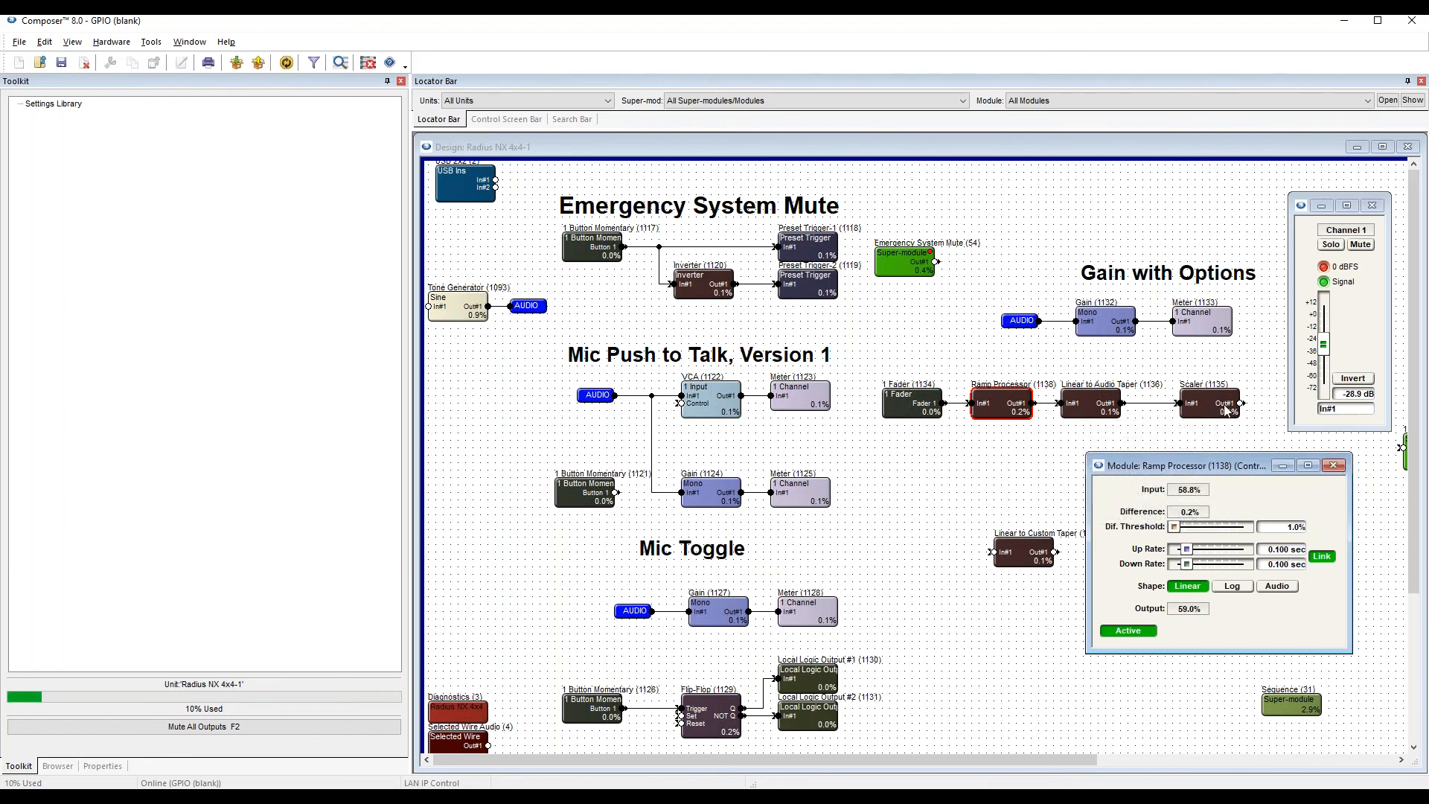
# Close the control windows of the Ramp Processor and the Channel 1 gain.
pyautogui.click(1349, 347)
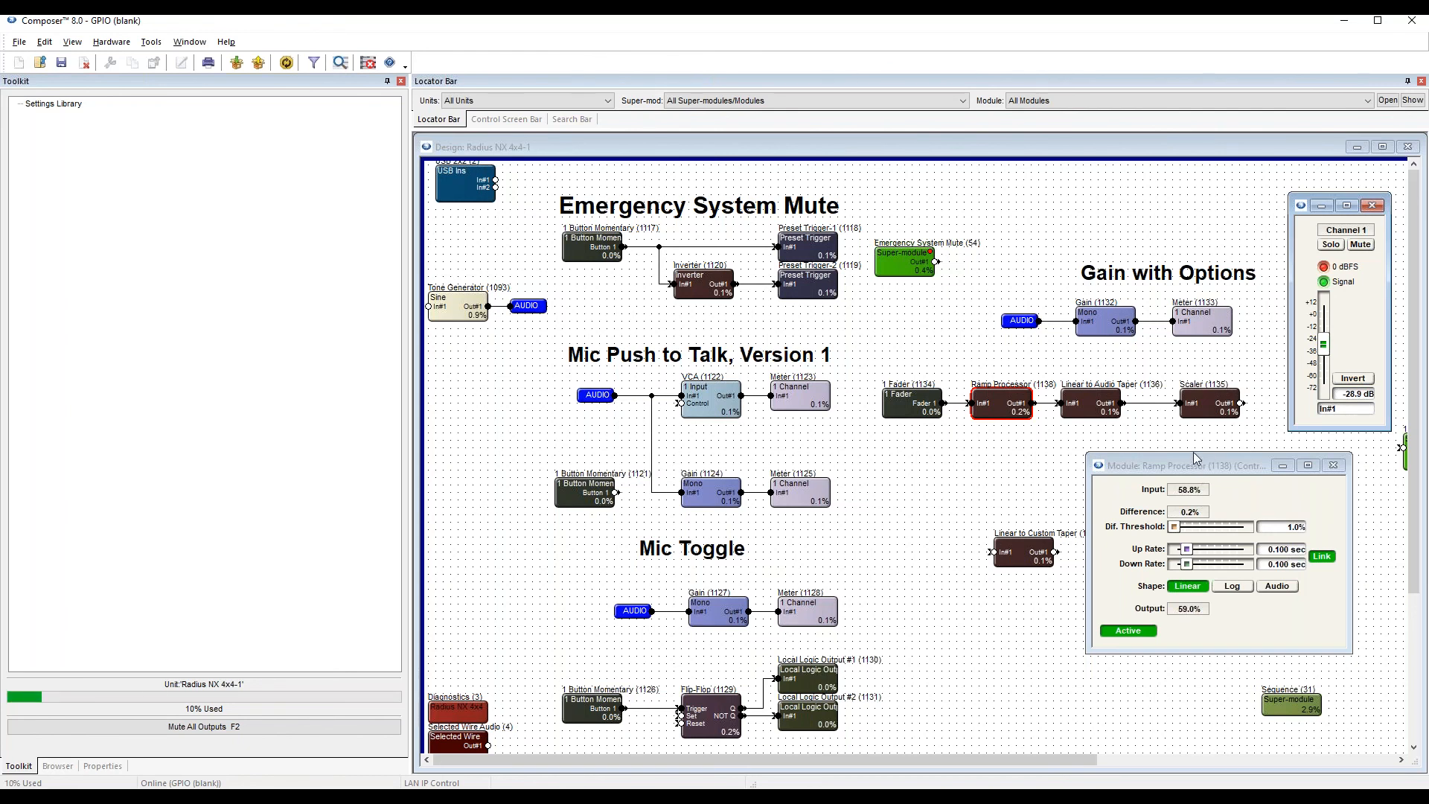
pyautogui.click(932, 658)
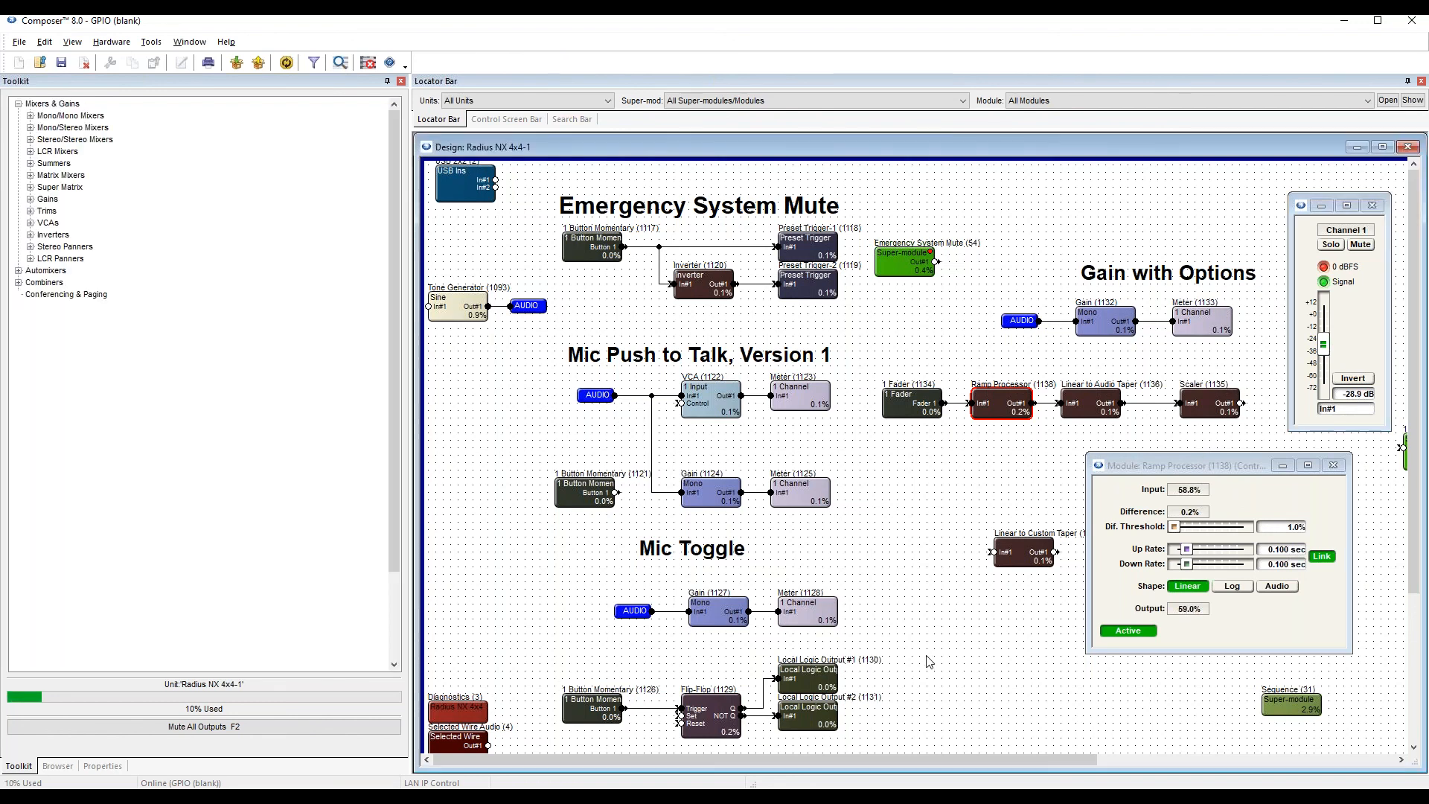
pyautogui.click(644, 708)
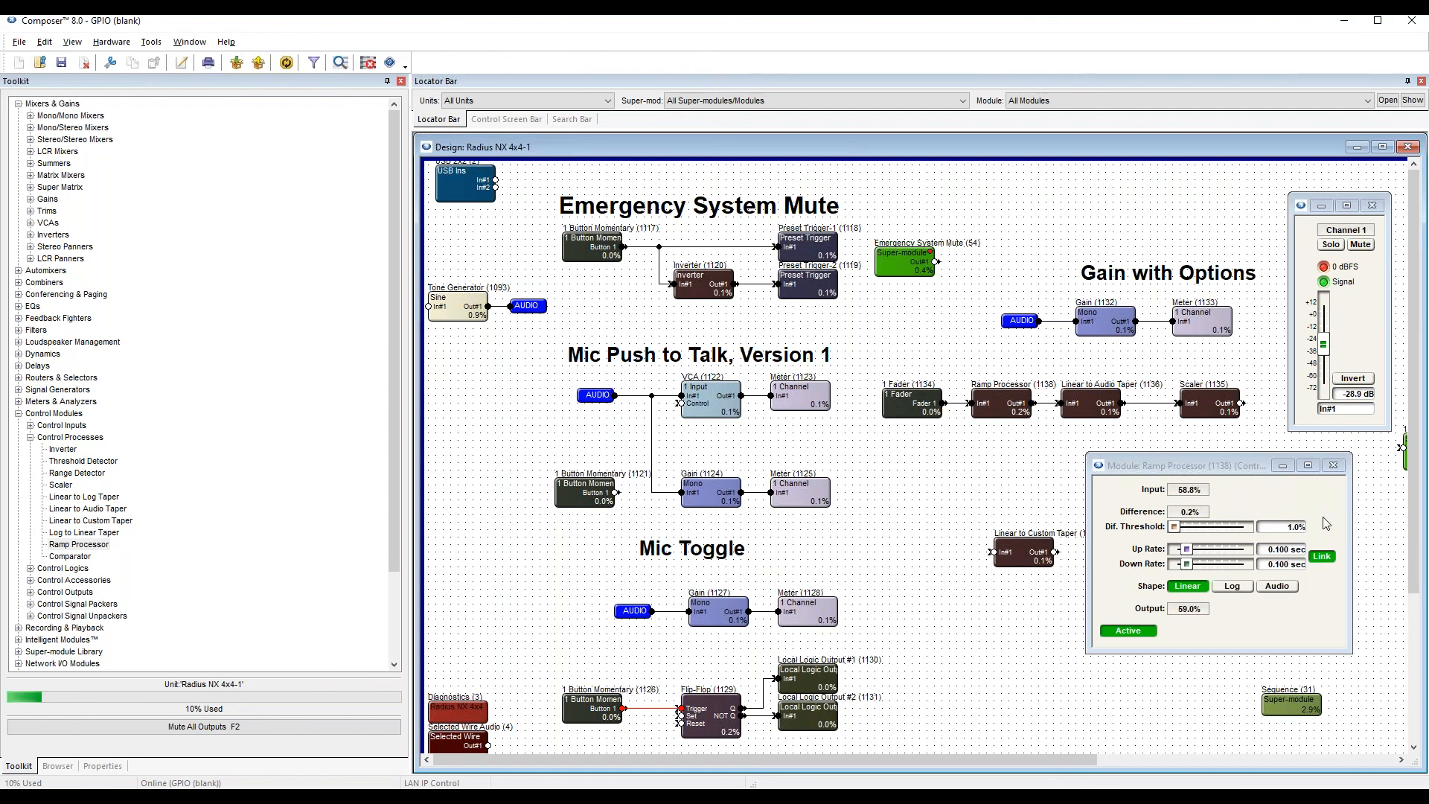
pyautogui.click(1332, 465)
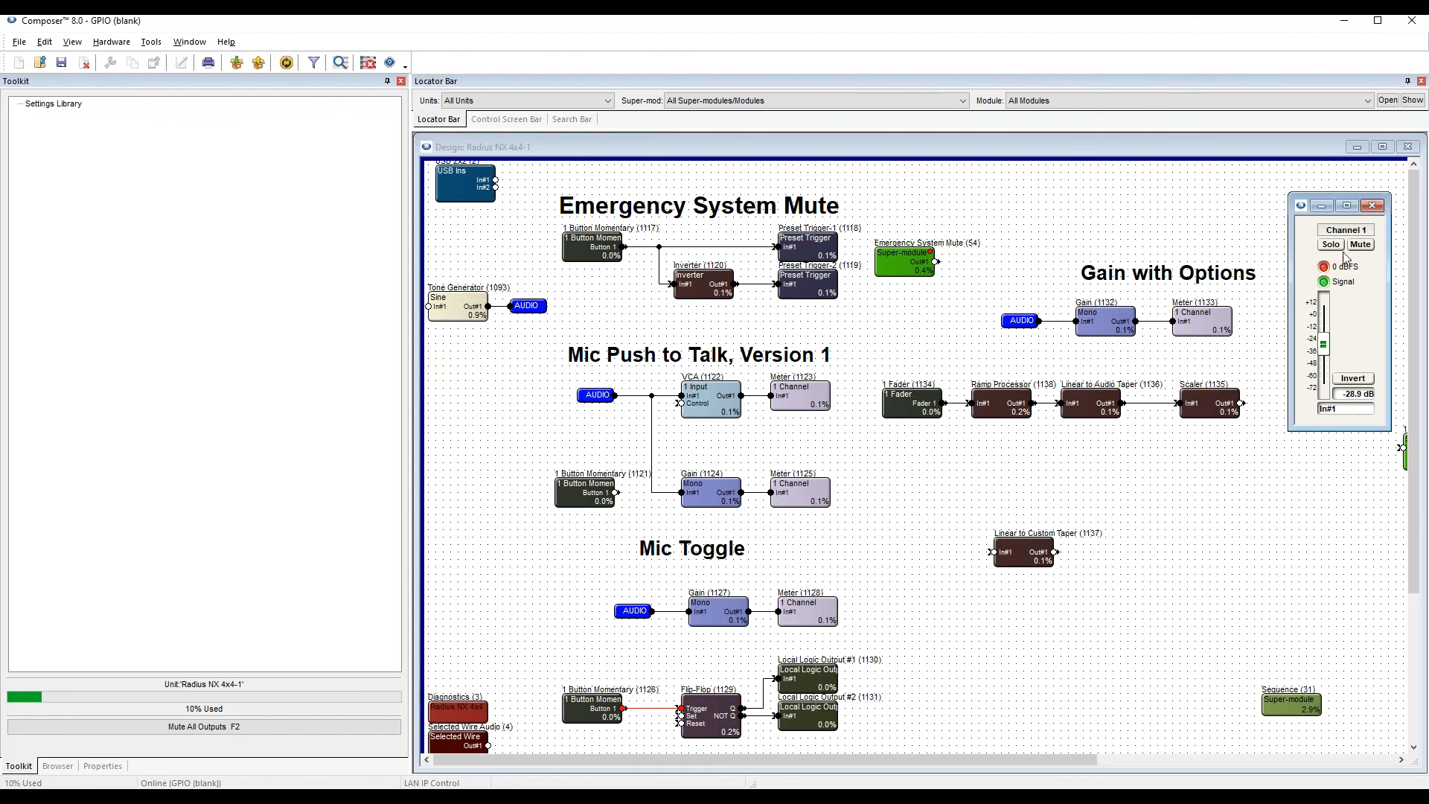
pyautogui.click(1372, 205)
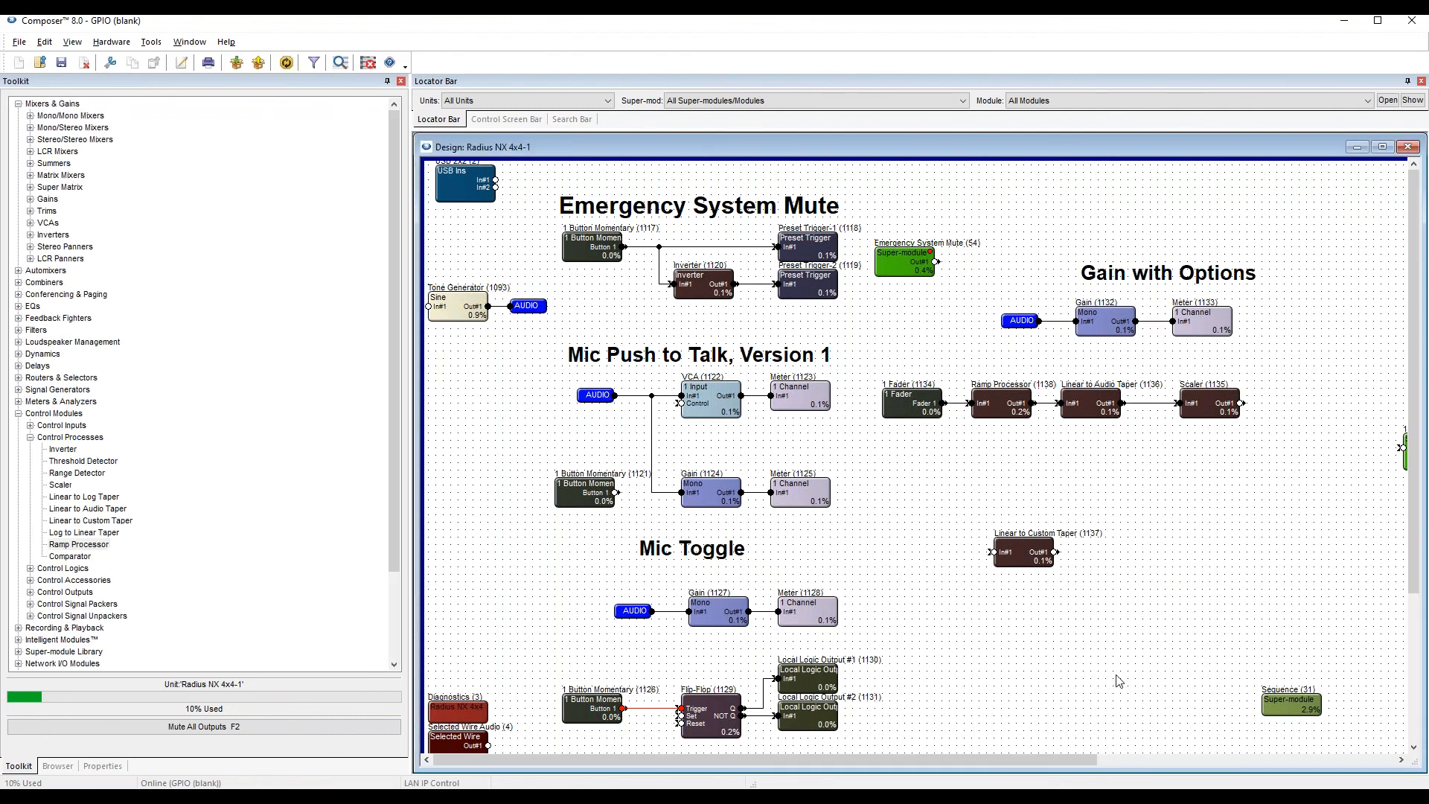
# Look over the Sequence super-module's logic and place the 1 Button Latched control window in the empty area below the 4 Control Meter.
pyautogui.doubleClick(1295, 711)
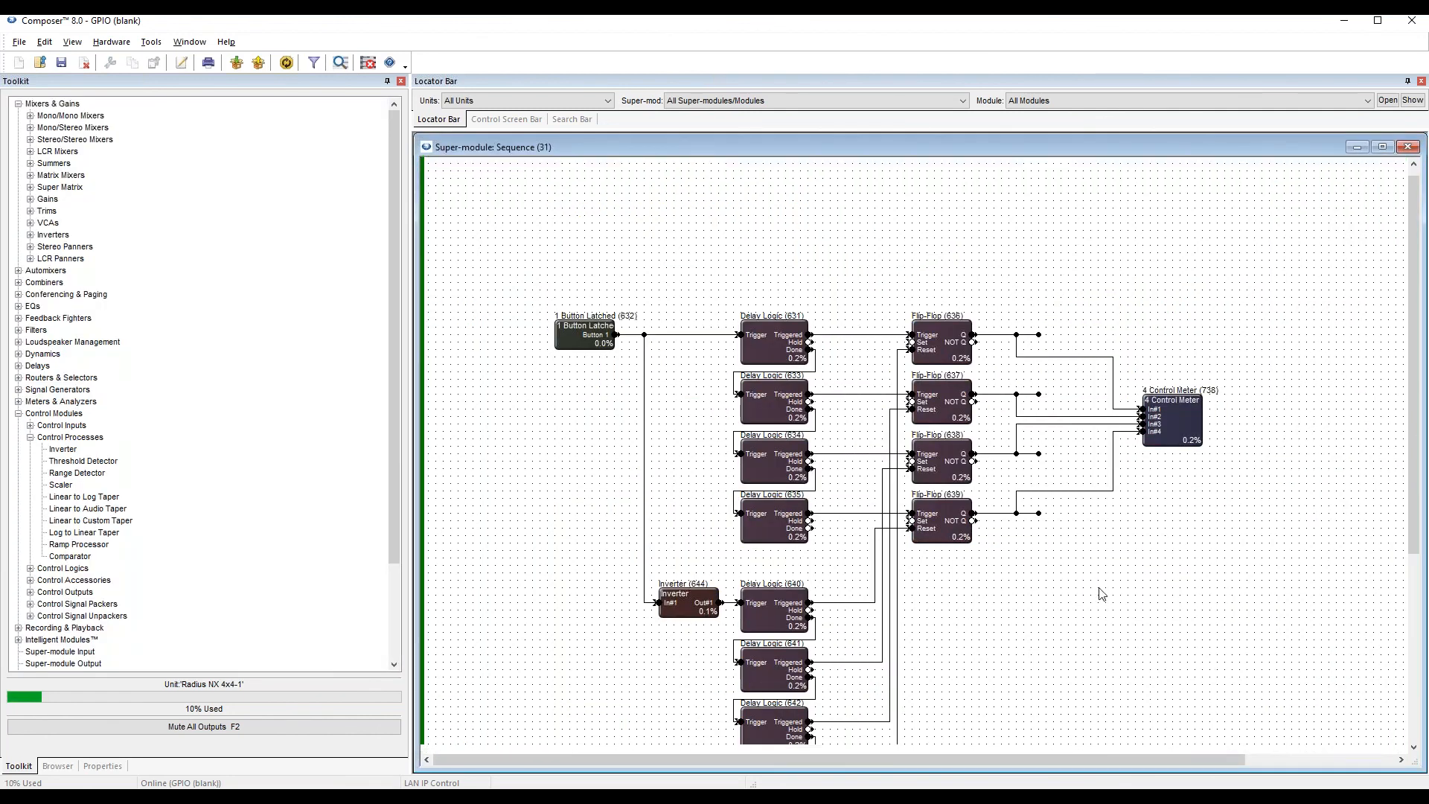
pyautogui.scroll(-1, 1101, 593)
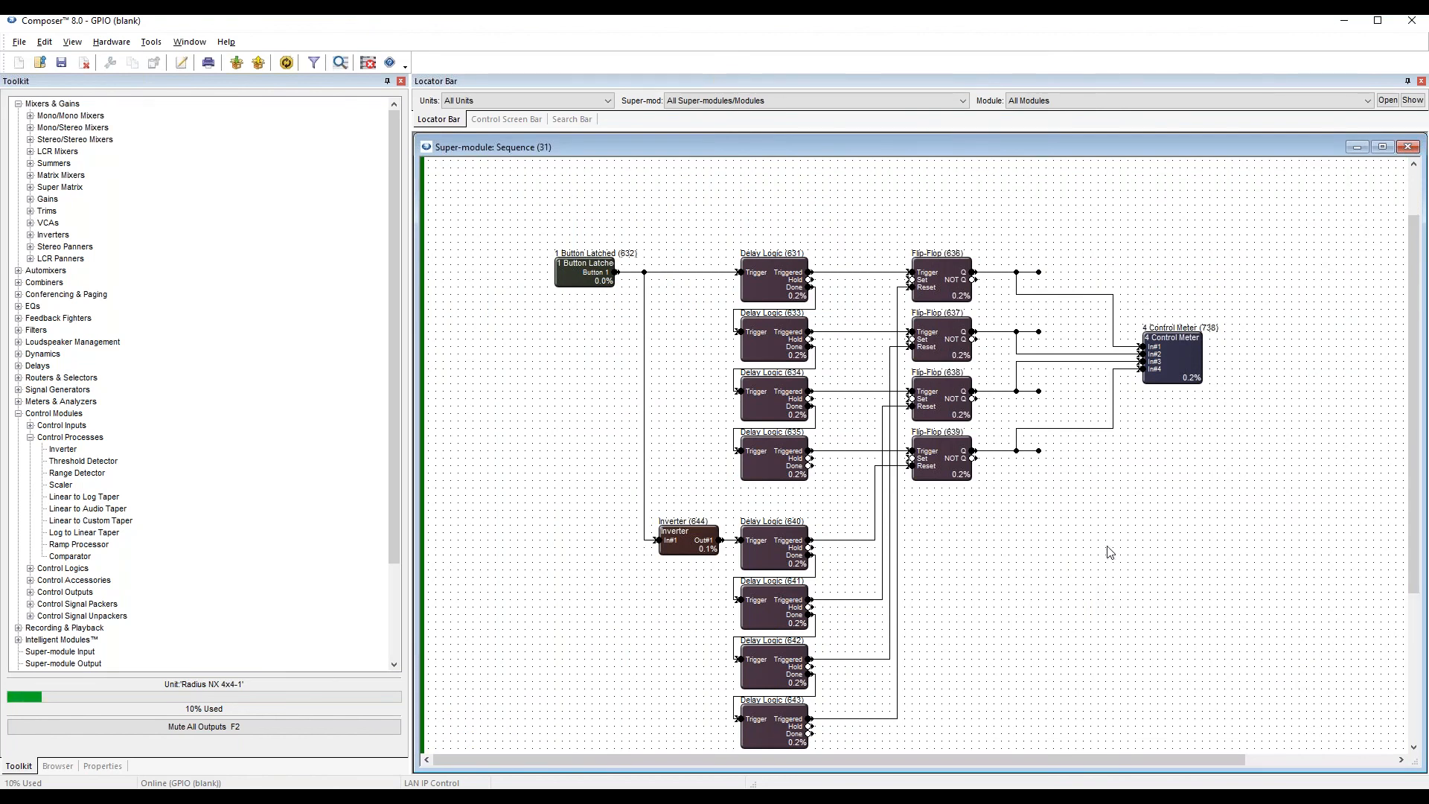
pyautogui.scroll(-1, 1104, 565)
pyautogui.scroll(2, 1110, 549)
pyautogui.scroll(-2, 1112, 544)
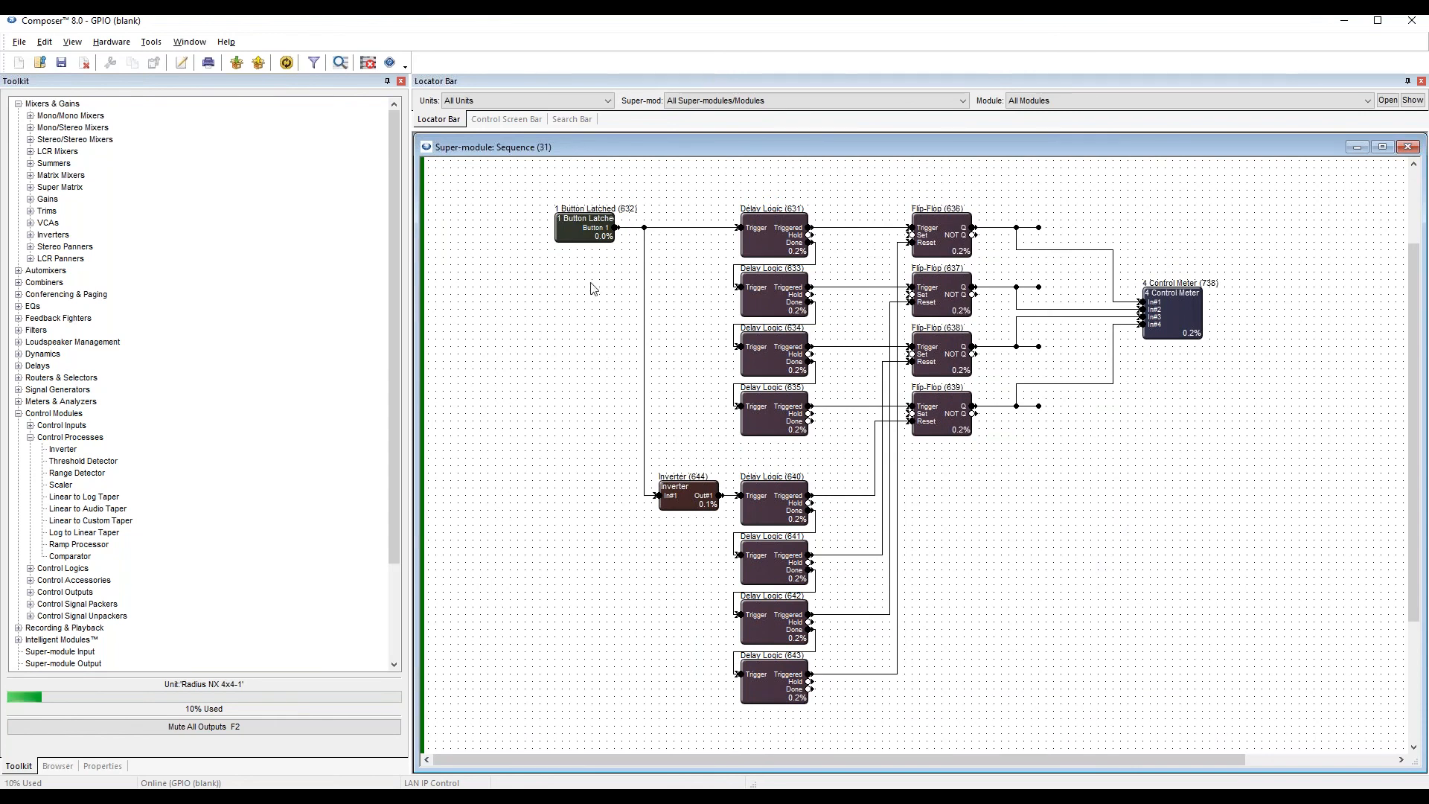
pyautogui.doubleClick(594, 229)
pyautogui.moveTo(730, 331); pyautogui.dragTo(1134, 529)
pyautogui.click(649, 312)
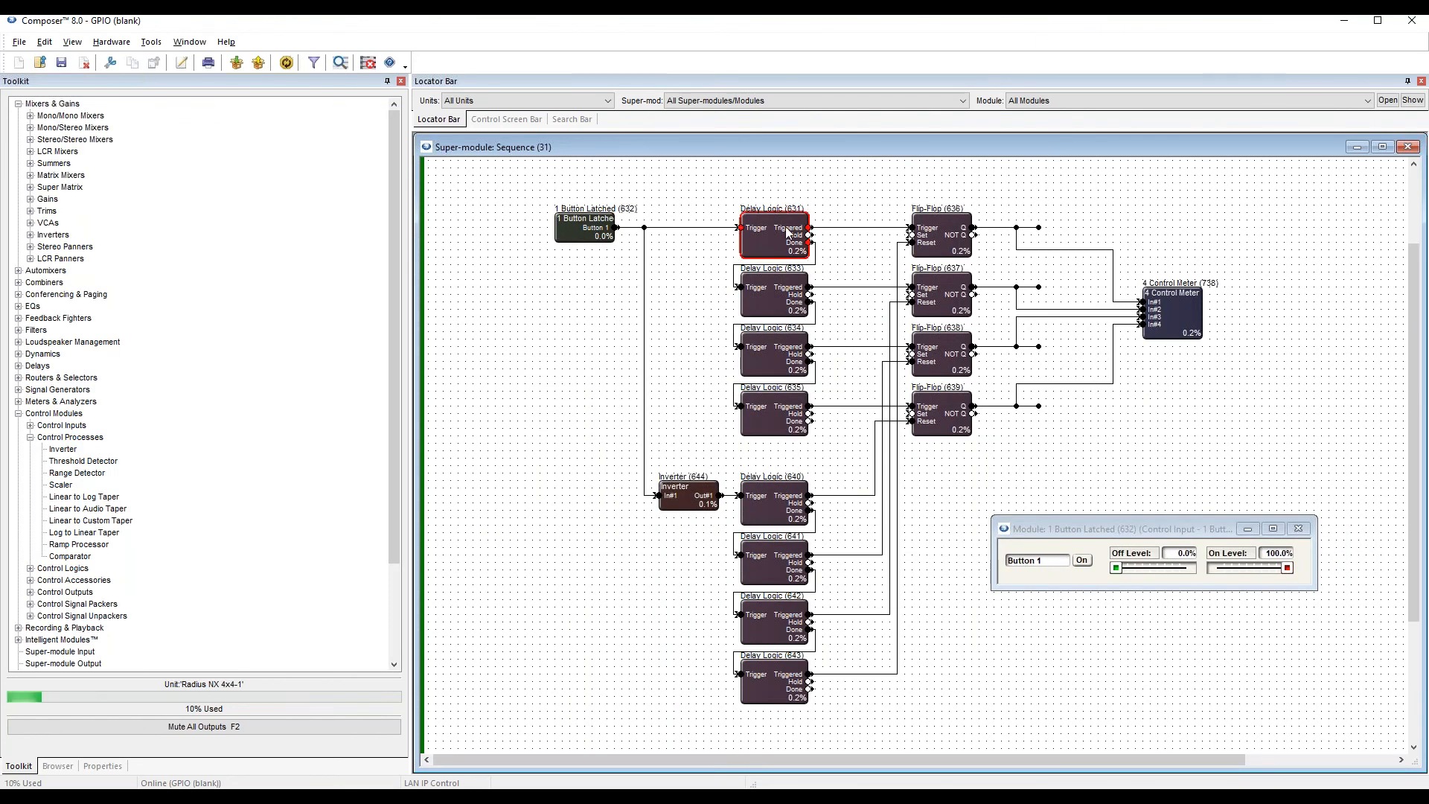
# Open the controls of the first Delay Logic module (631) and place the window just below the 4 Control Meter.
pyautogui.moveTo(585, 470); pyautogui.dragTo(989, 749)
pyautogui.click(692, 320)
pyautogui.click(795, 234)
pyautogui.click(807, 201)
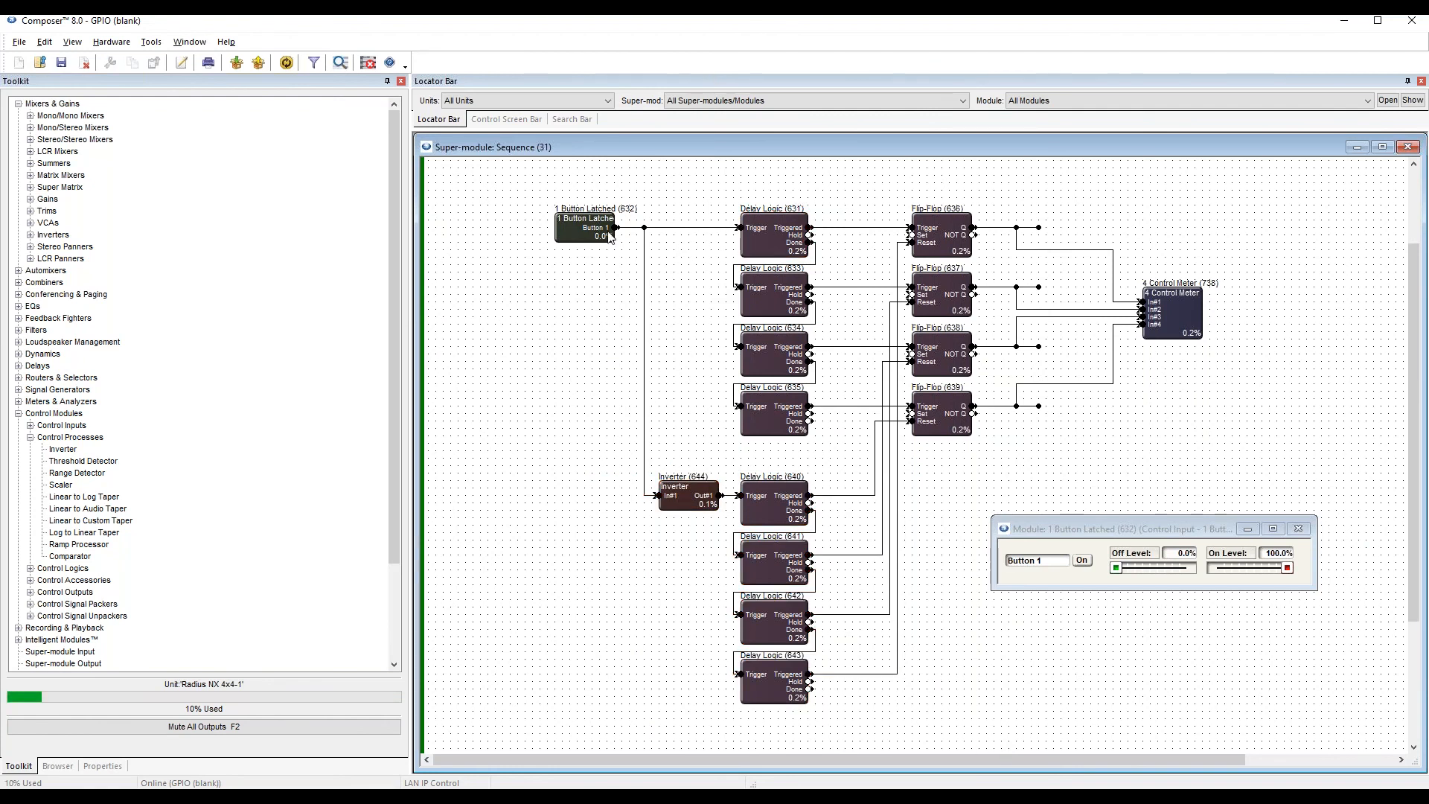
pyautogui.doubleClick(780, 239)
pyautogui.moveTo(748, 336); pyautogui.dragTo(1159, 188)
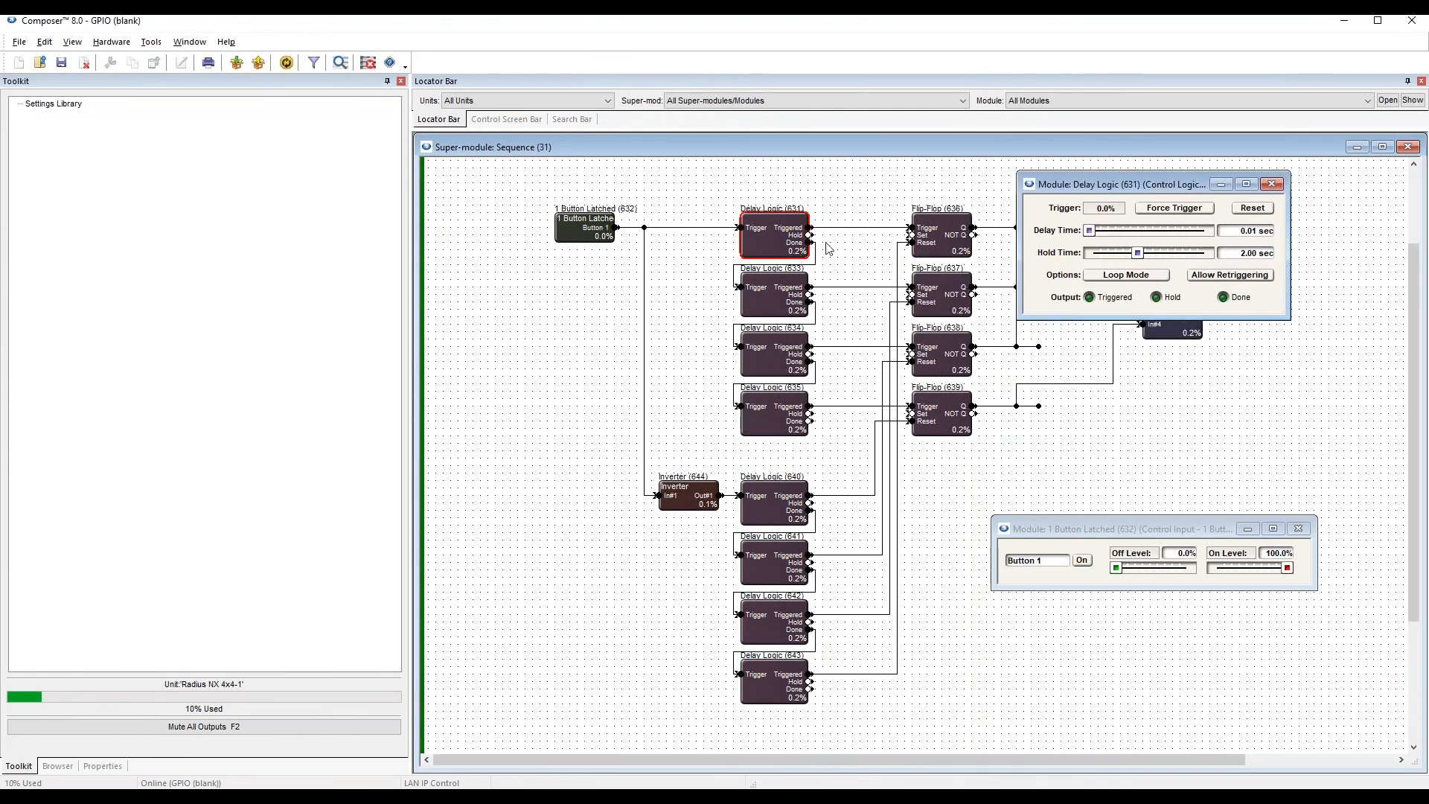
pyautogui.moveTo(1079, 195); pyautogui.dragTo(1203, 368)
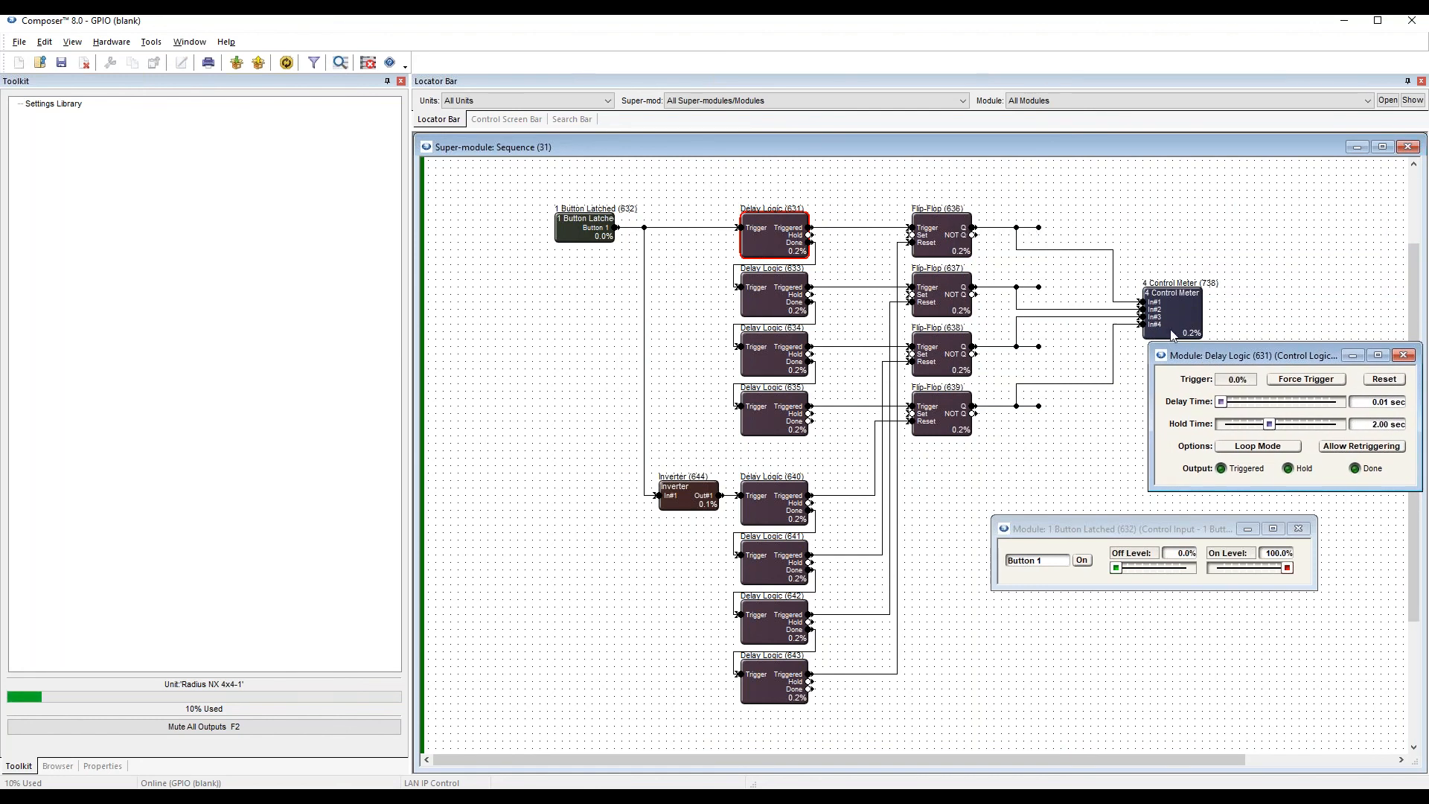
# Try to add Local Logic Output #1 at the first flip-flop's Q output in the Sequence super-module.
pyautogui.click(513, 361)
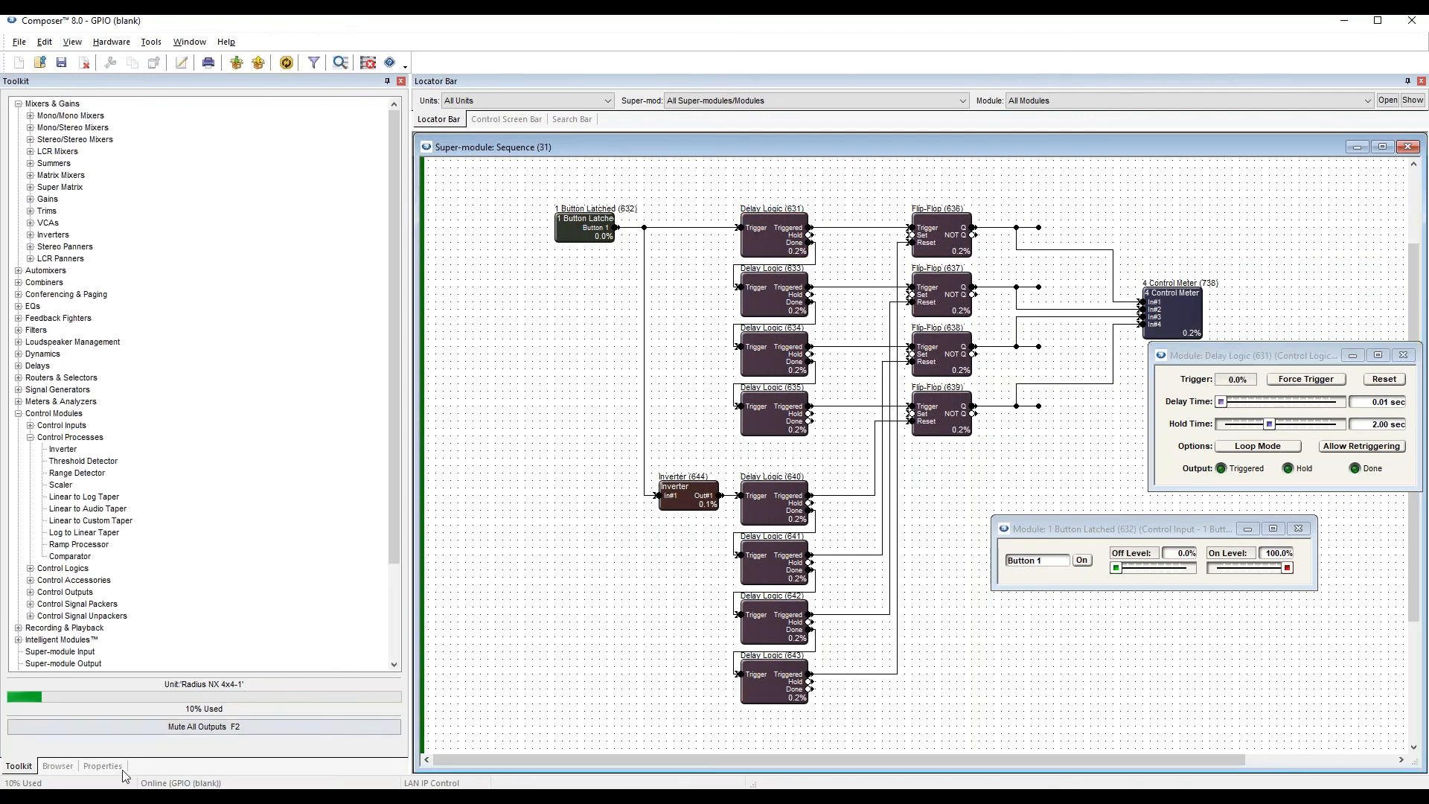
pyautogui.click(31, 437)
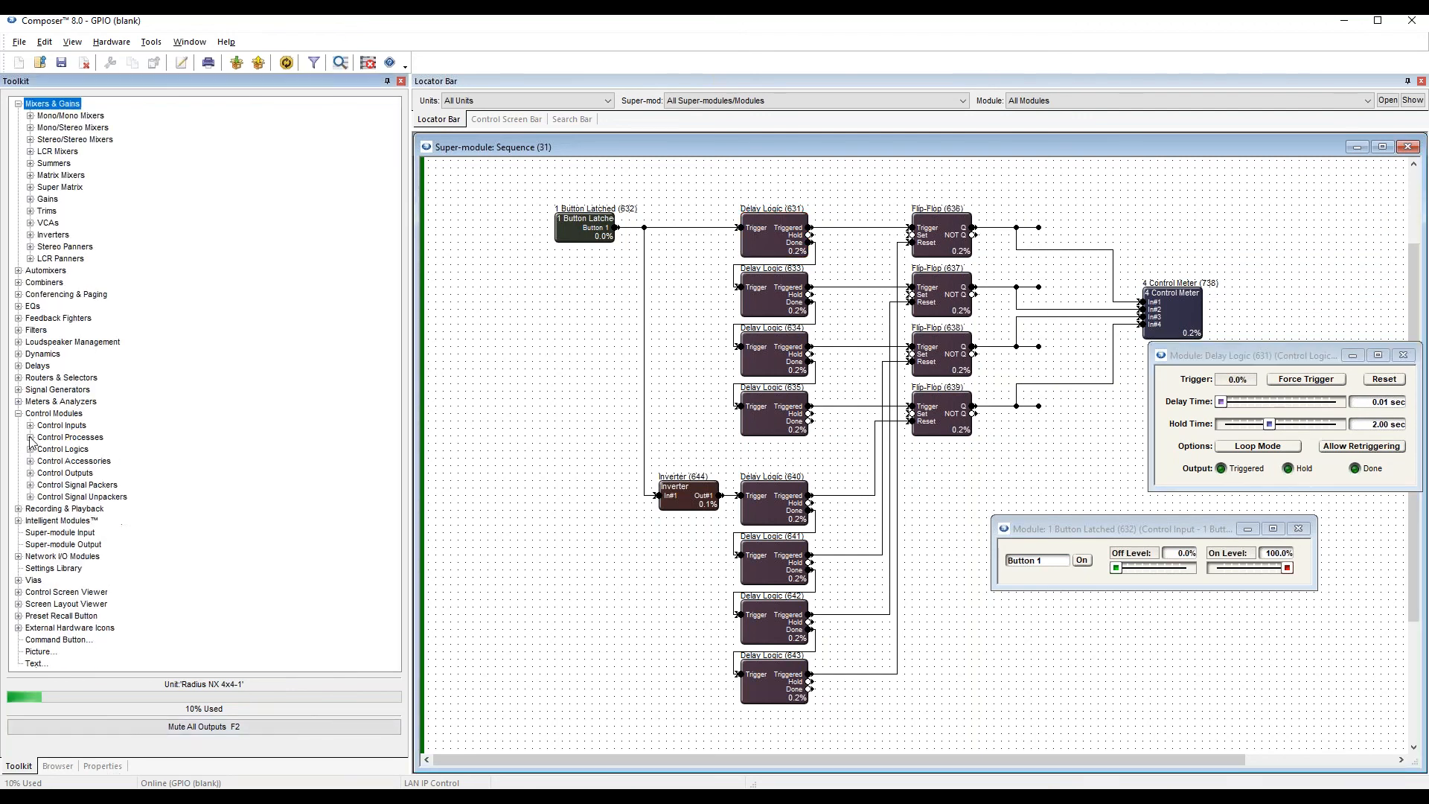
pyautogui.click(30, 473)
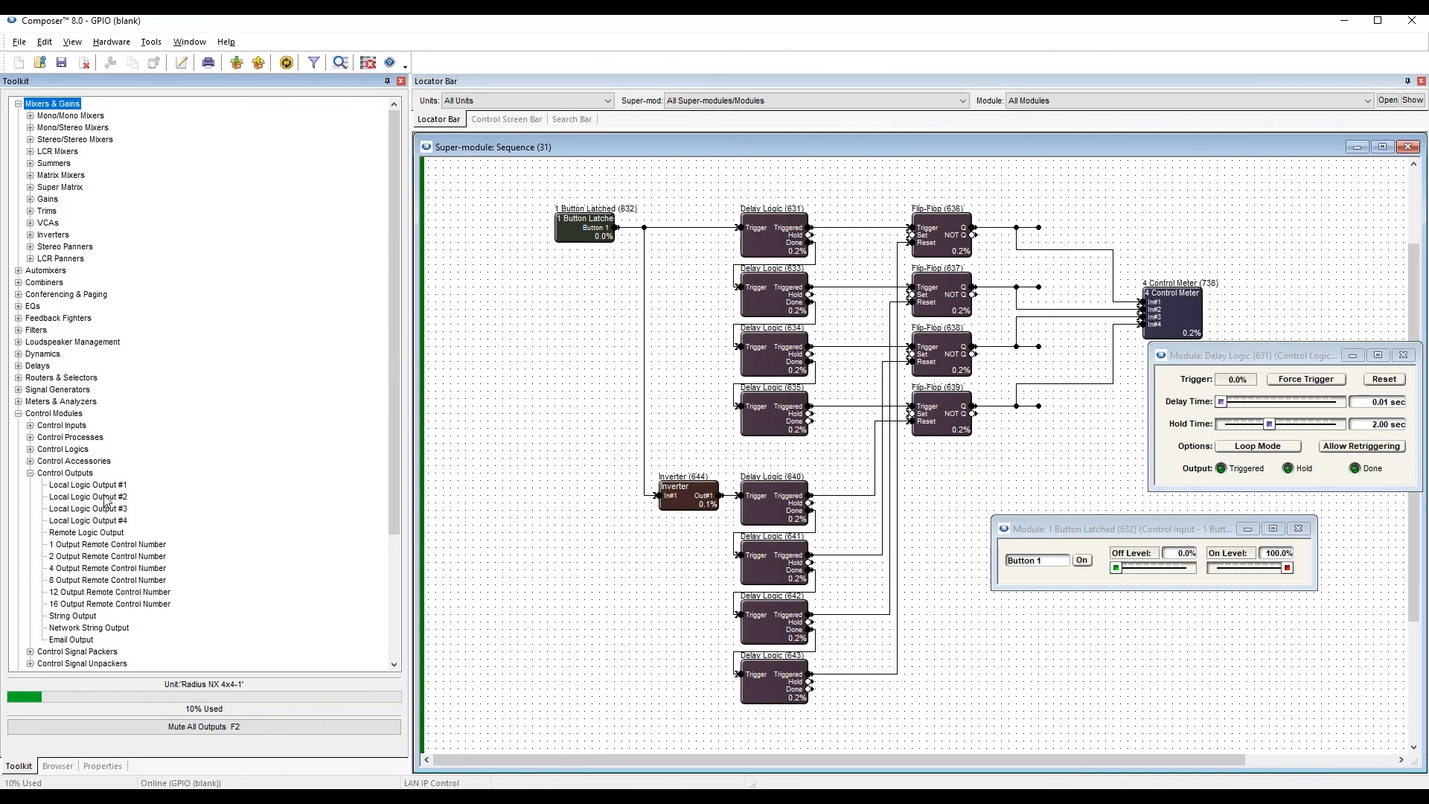
pyautogui.moveTo(110, 491); pyautogui.dragTo(1041, 227)
pyautogui.moveTo(719, 355); pyautogui.dragTo(741, 318)
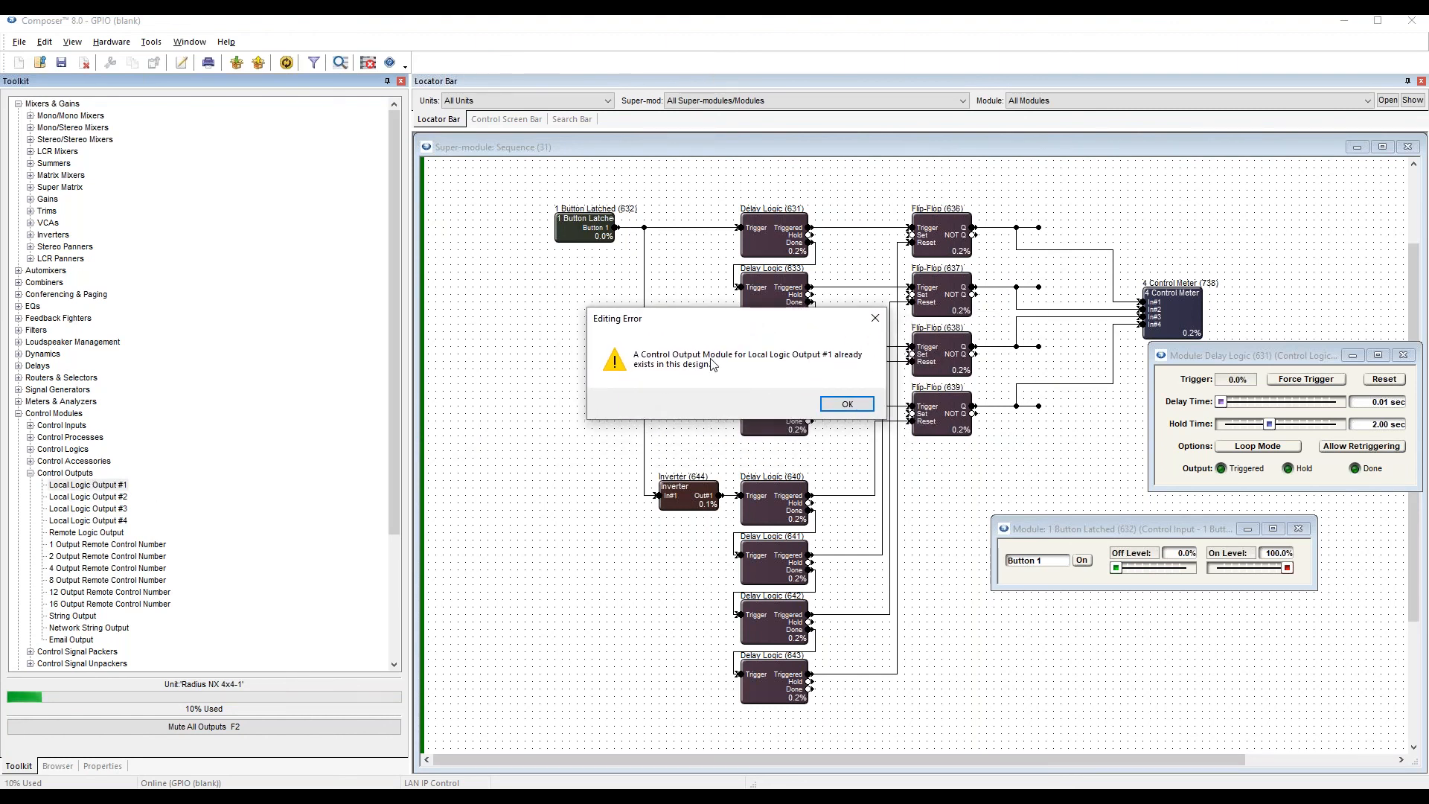
pyautogui.click(849, 406)
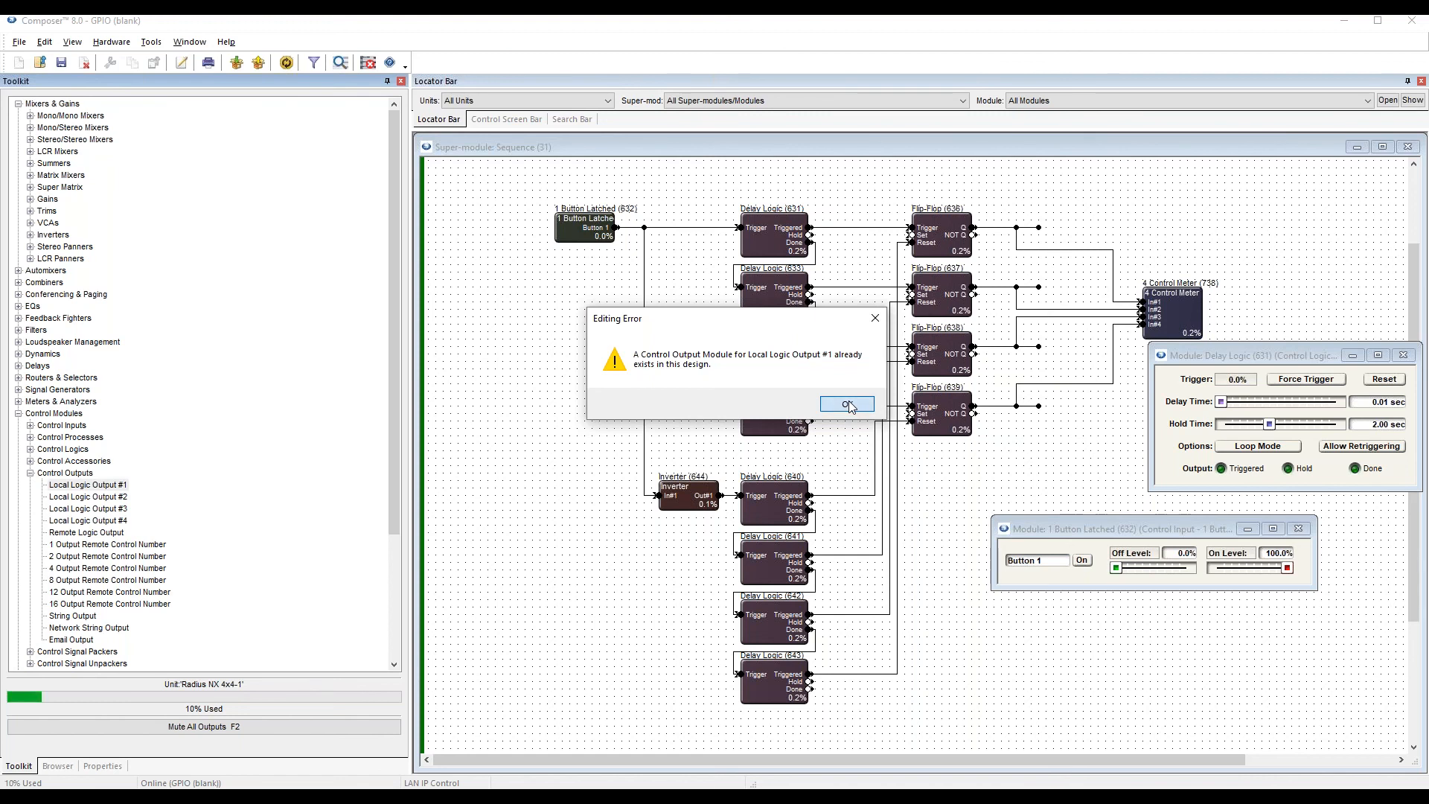
pyautogui.click(849, 405)
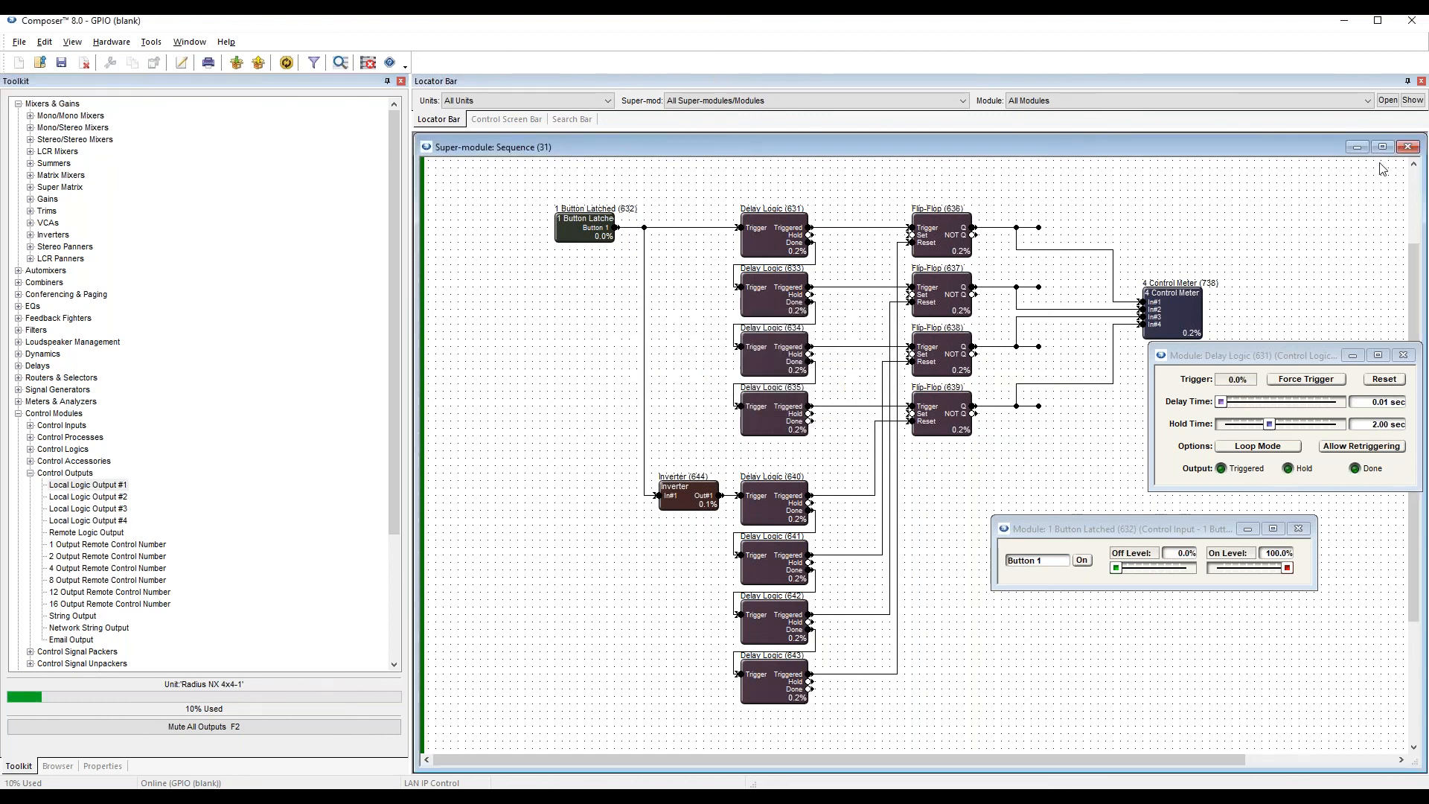
# Leave the Sequence super-module and delete Local Logic Output #1 and #2 from the Mic Toggle section.
pyautogui.click(1404, 149)
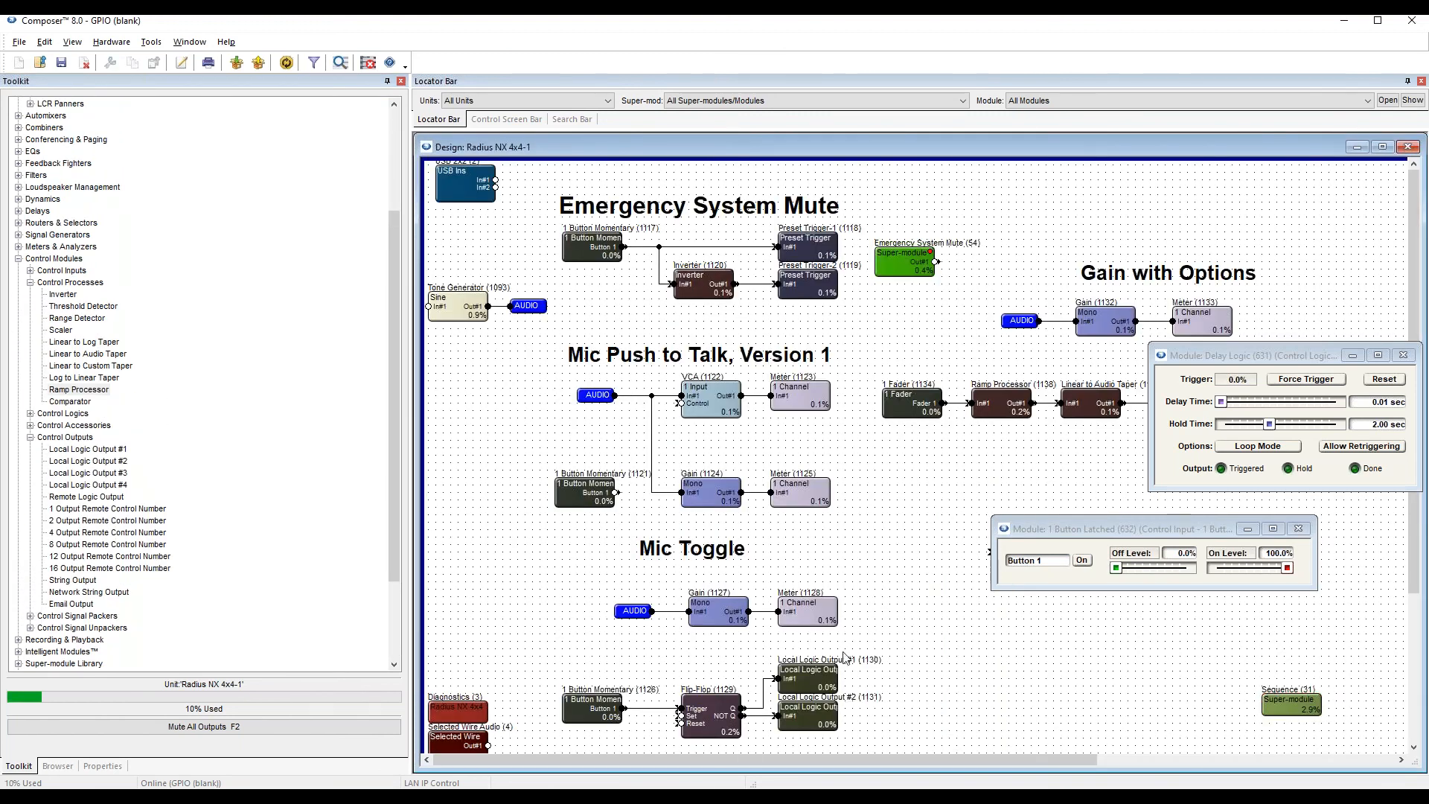
pyautogui.click(822, 667)
pyautogui.press('Delete')
pyautogui.click(819, 703)
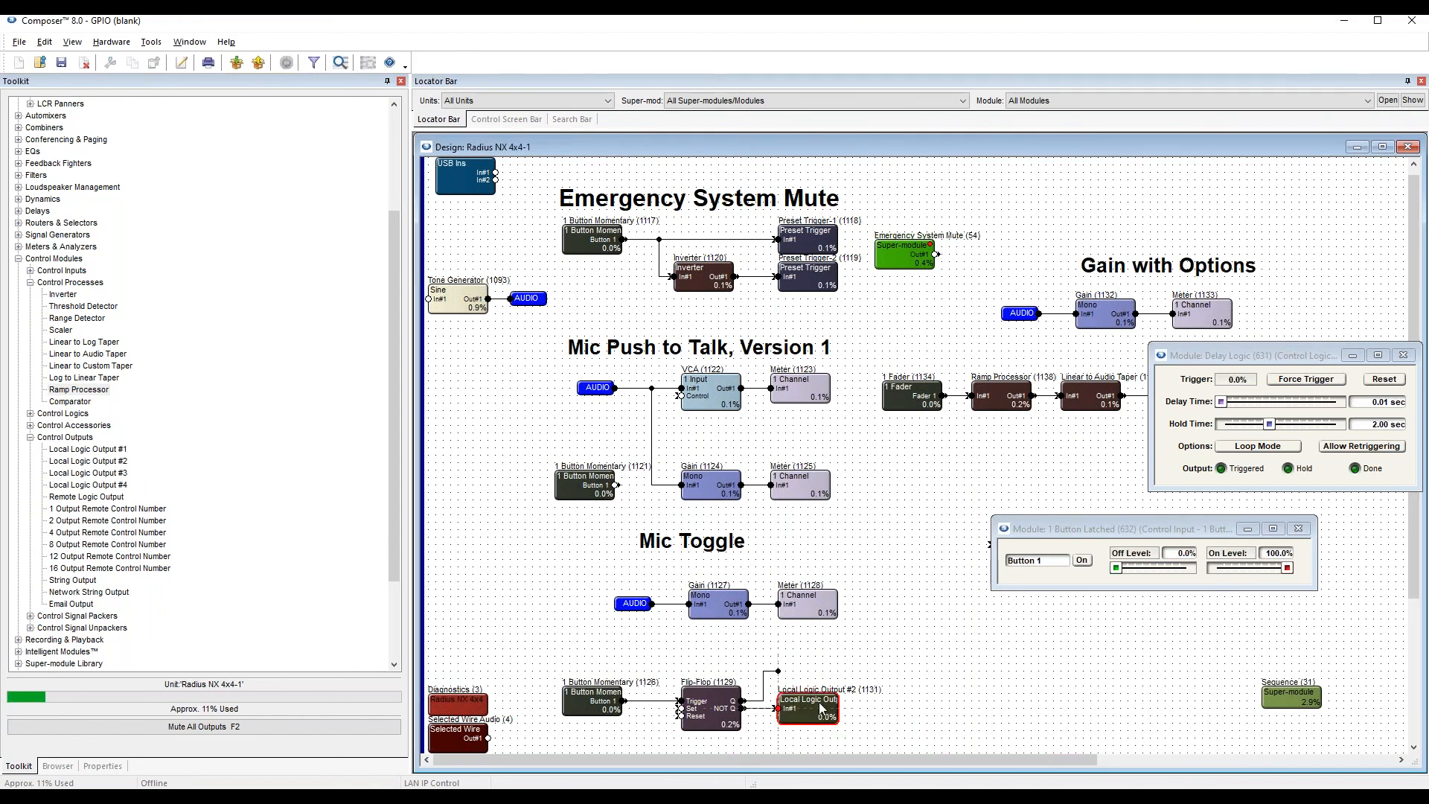
pyautogui.press('Delete')
# Clear the control windows off the Sequence super-module's outputs and connect a new Local Logic Output #1 to the first flip-flop's Q output.
pyautogui.doubleClick(1292, 697)
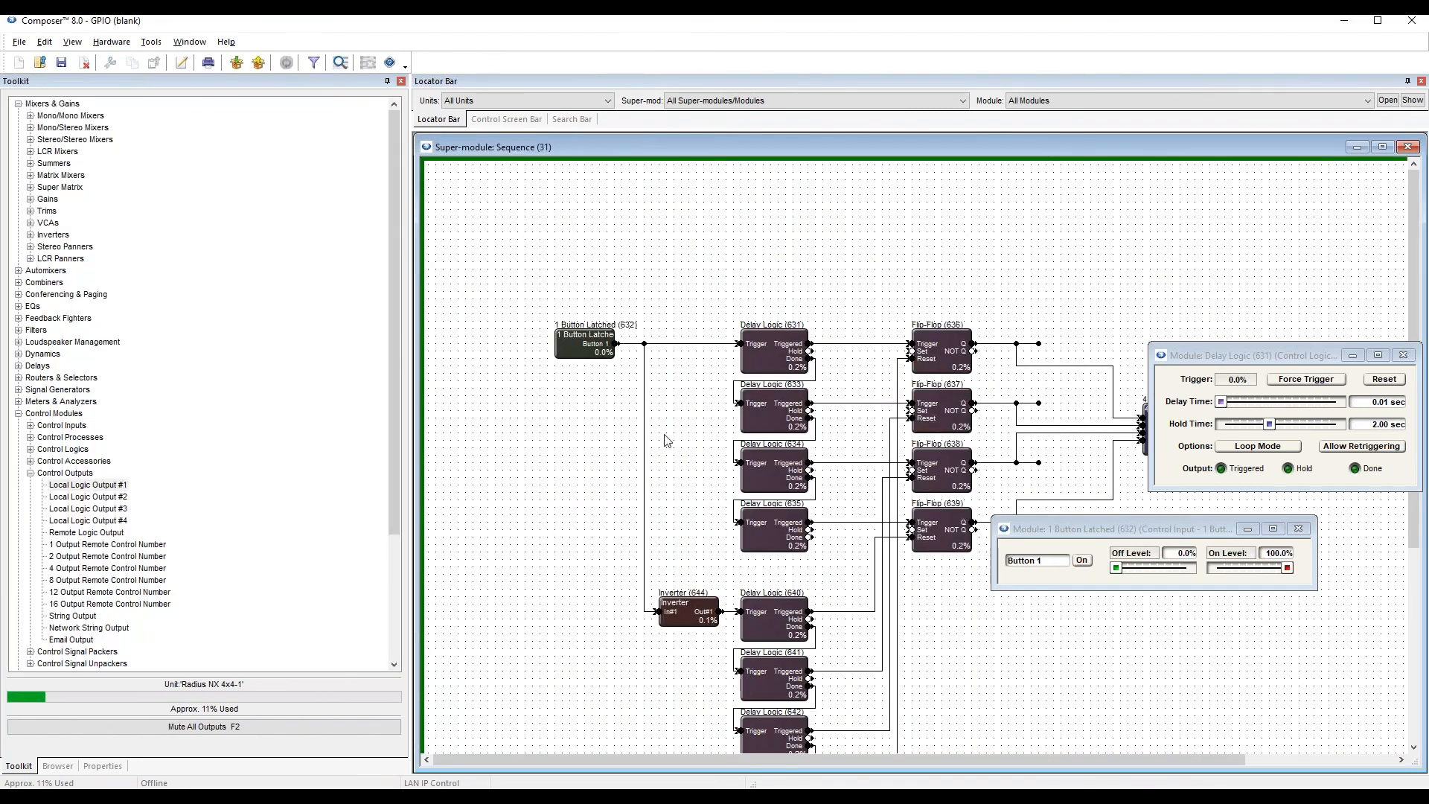
pyautogui.click(1298, 528)
pyautogui.moveTo(1324, 356); pyautogui.dragTo(1047, 594)
pyautogui.click(498, 459)
pyautogui.moveTo(113, 486); pyautogui.dragTo(1081, 224)
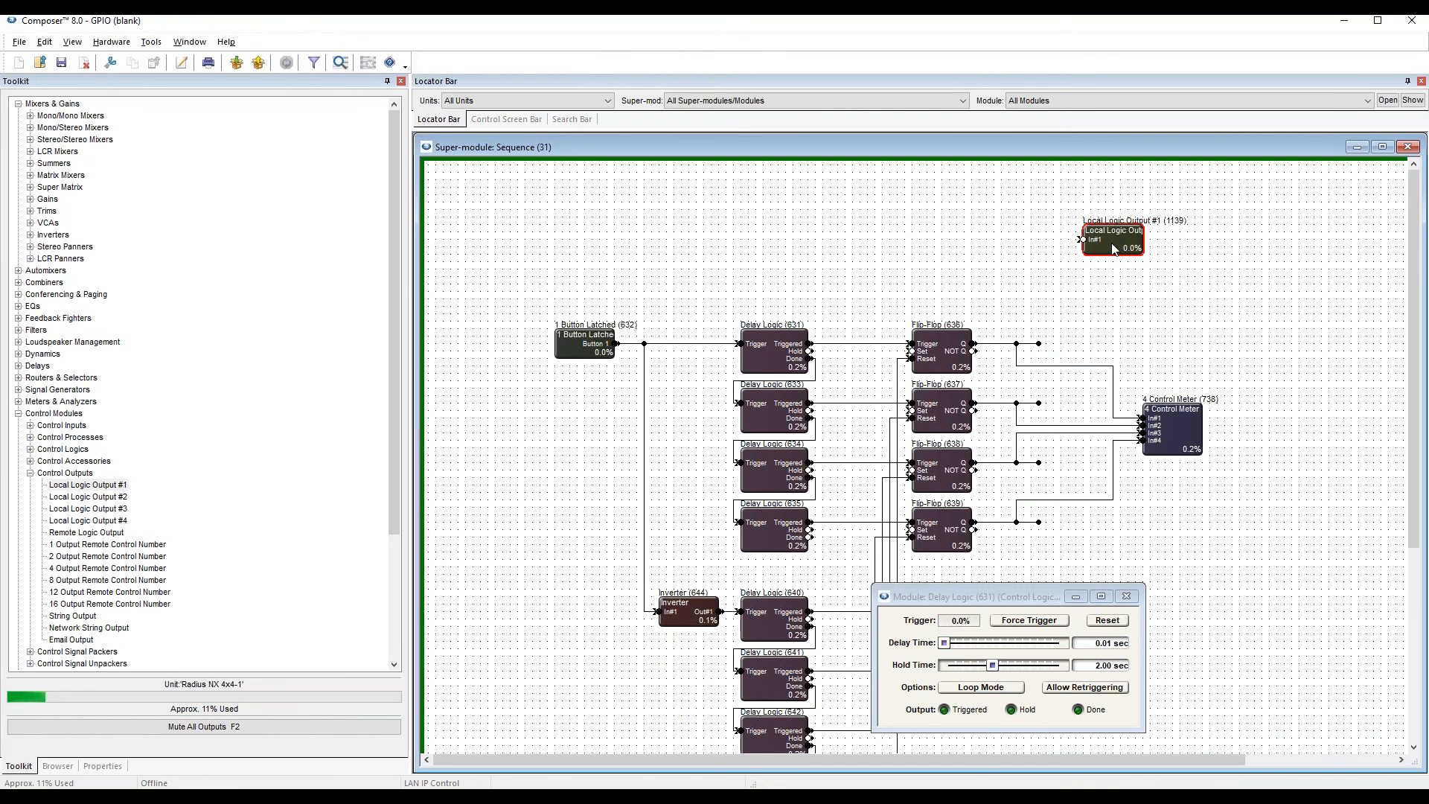
pyautogui.moveTo(1114, 248); pyautogui.dragTo(1068, 354)
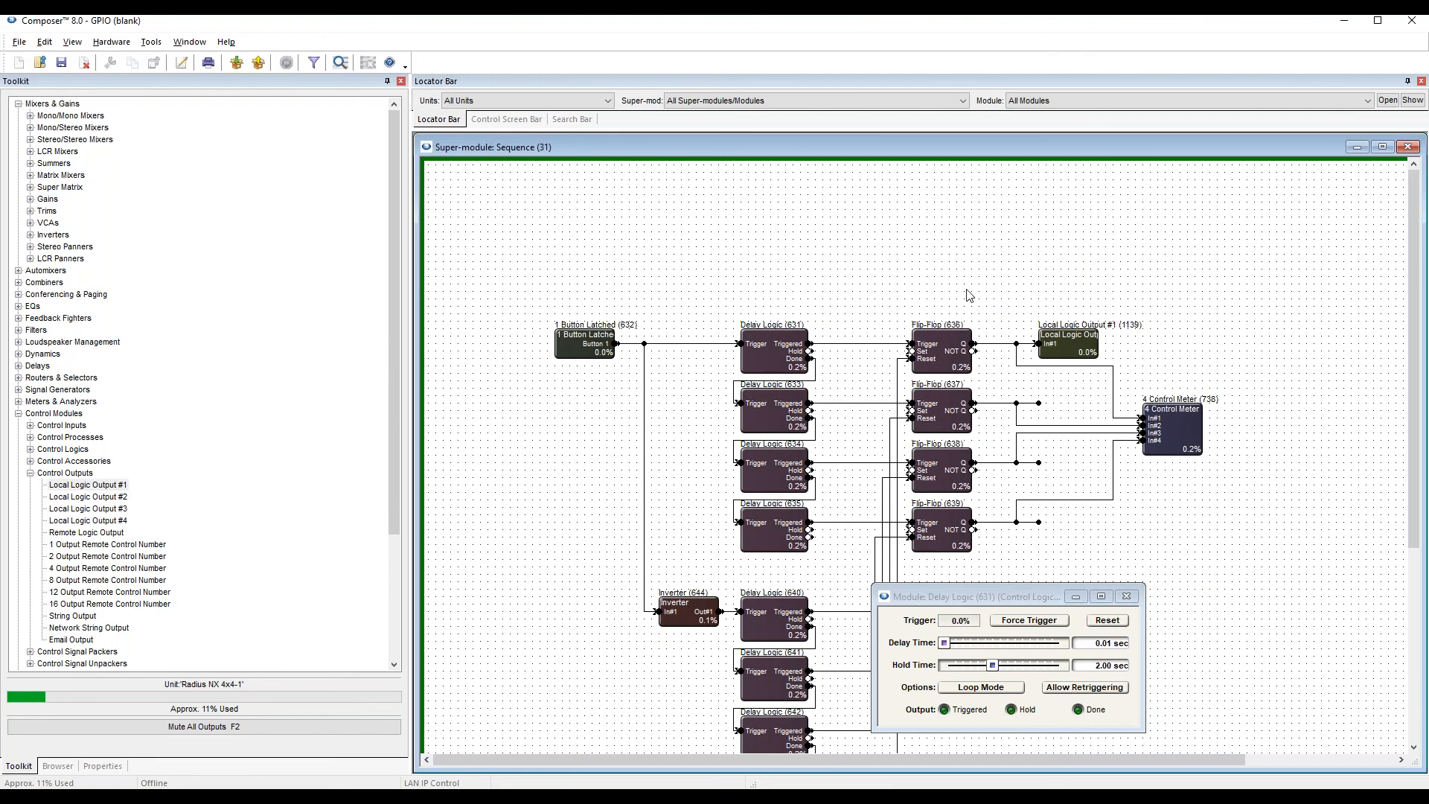
# Move the Delay Logic 631 window above Local Logic Output #1, then open Delay Logic 633's controls and place them below the 4 Control Meter.
pyautogui.moveTo(978, 596); pyautogui.dragTo(1111, 514)
pyautogui.click(769, 356)
pyautogui.moveTo(1102, 524); pyautogui.dragTo(1079, 186)
pyautogui.doubleClick(766, 413)
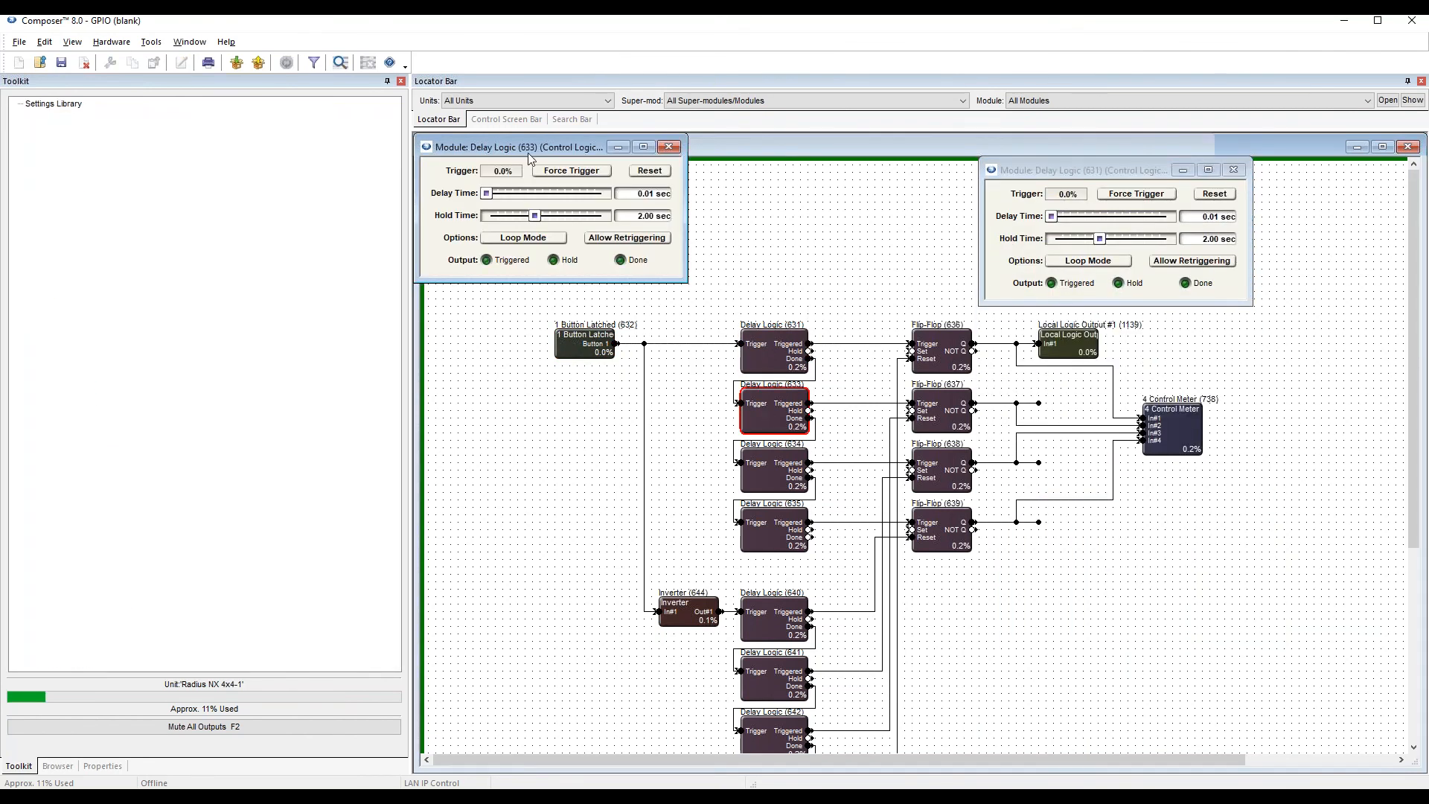
pyautogui.moveTo(521, 147); pyautogui.dragTo(1102, 540)
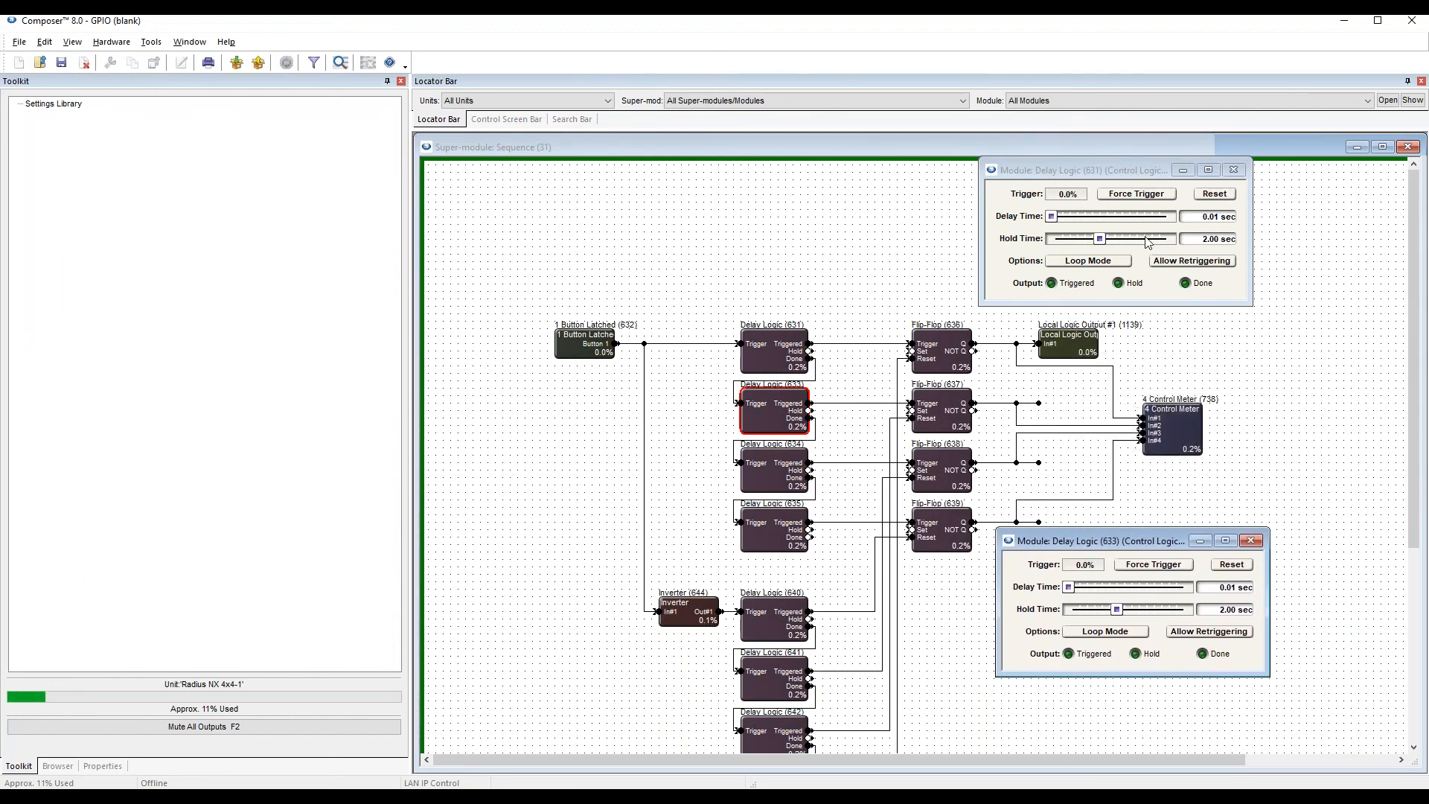
pyautogui.click(802, 378)
pyautogui.click(774, 409)
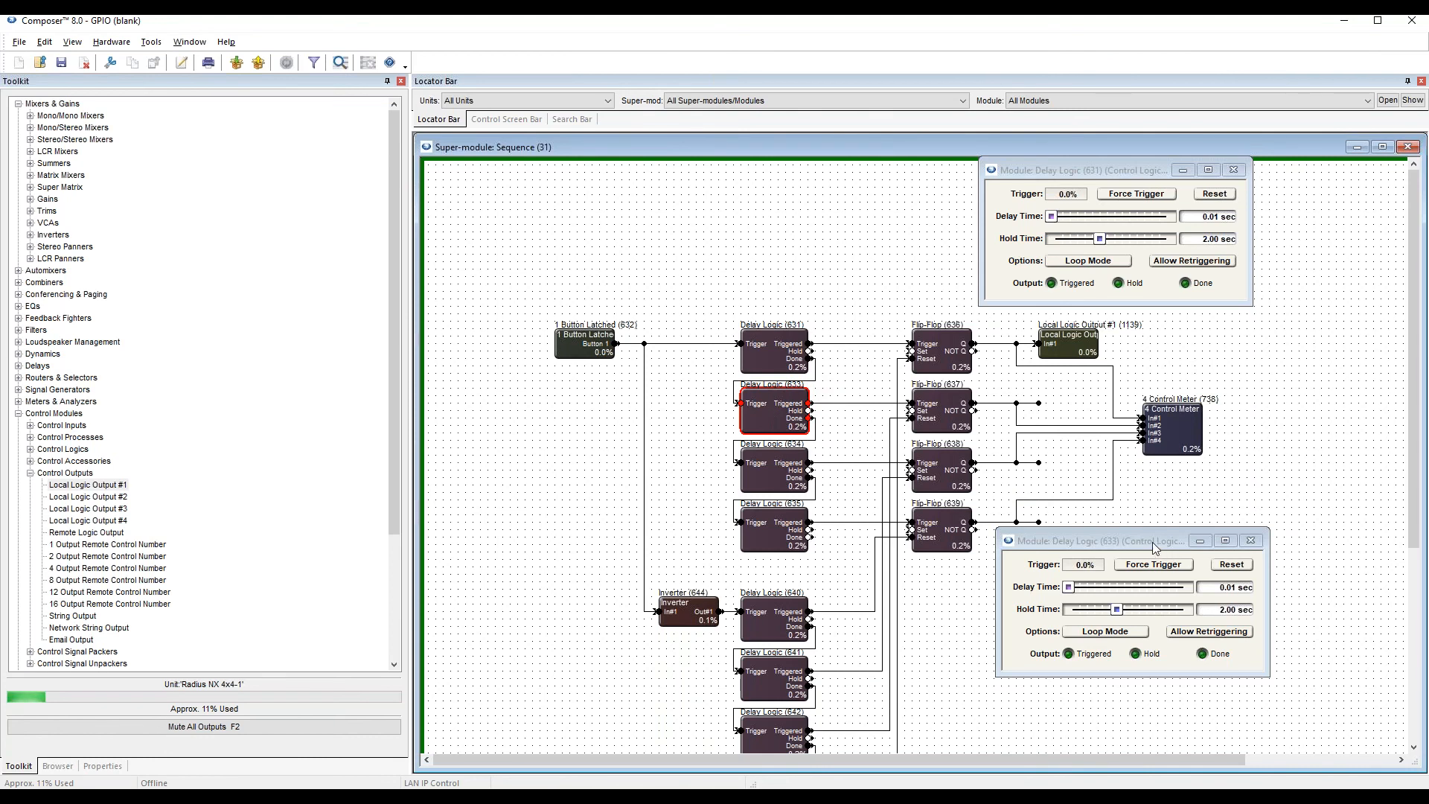
pyautogui.moveTo(1169, 554); pyautogui.dragTo(1131, 577)
pyautogui.click(944, 411)
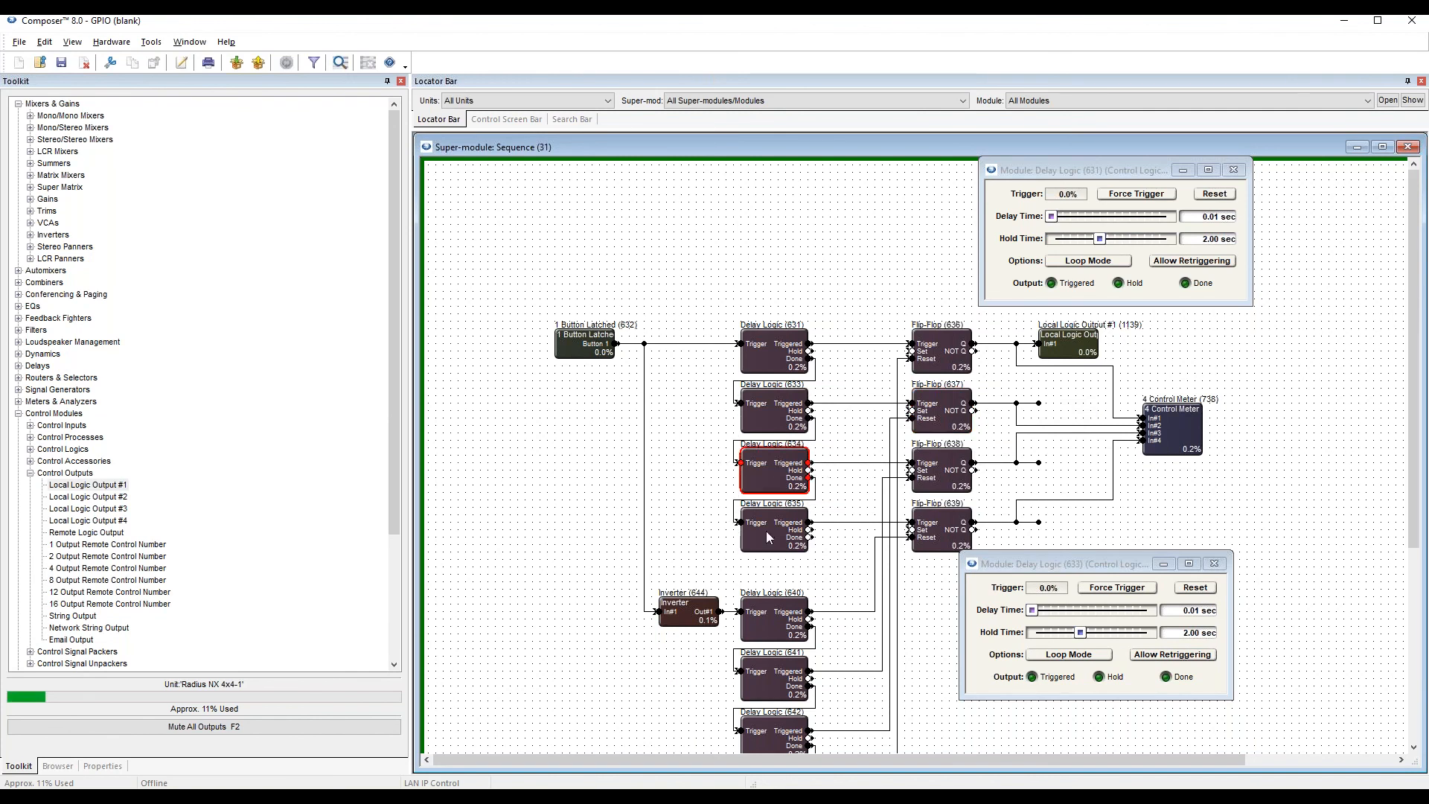
pyautogui.click(785, 350)
pyautogui.click(781, 420)
pyautogui.click(783, 495)
# Push the site file to the hardware and go online, keeping the existing site preferences.
pyautogui.moveTo(1100, 561); pyautogui.dragTo(1171, 500)
pyautogui.press('F5')
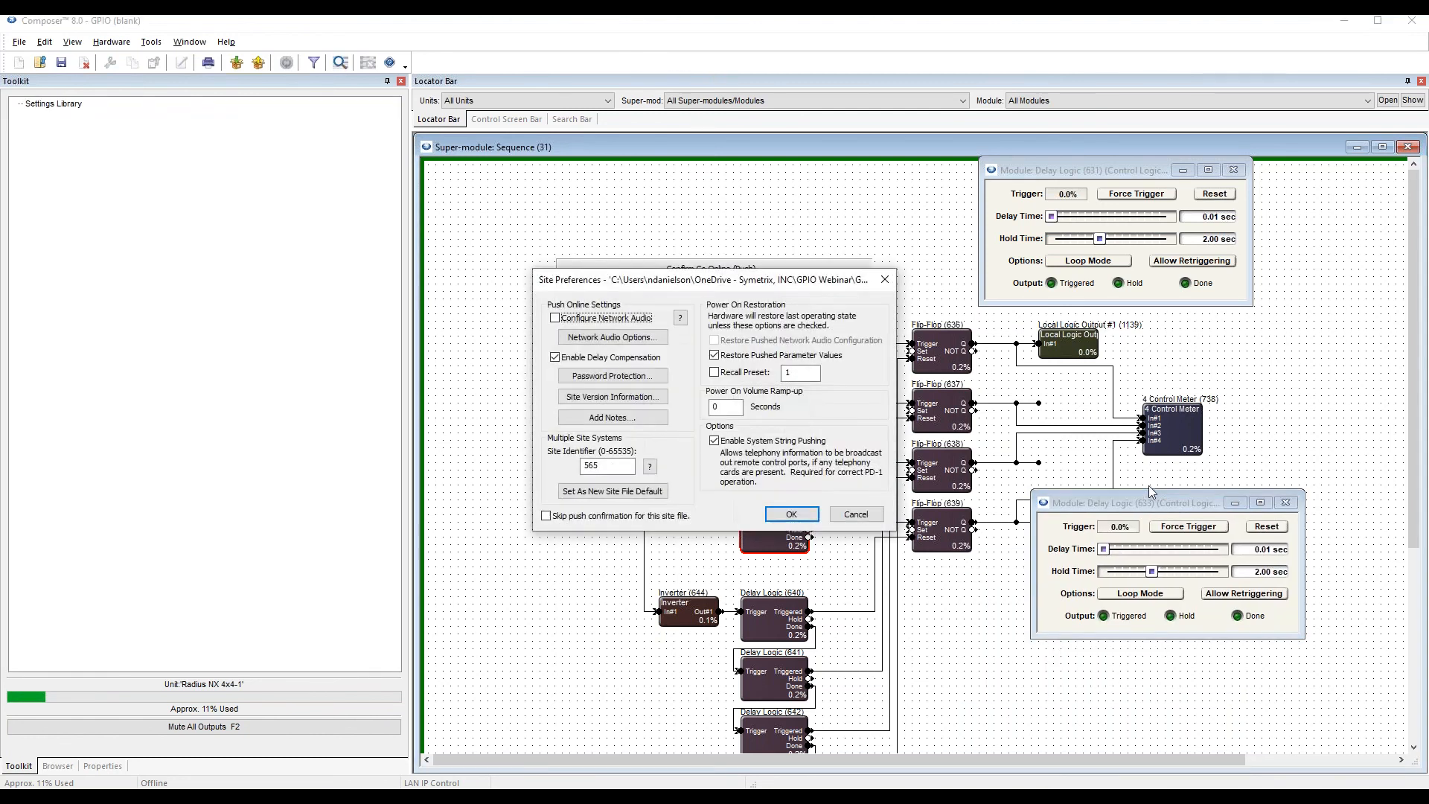
pyautogui.click(791, 514)
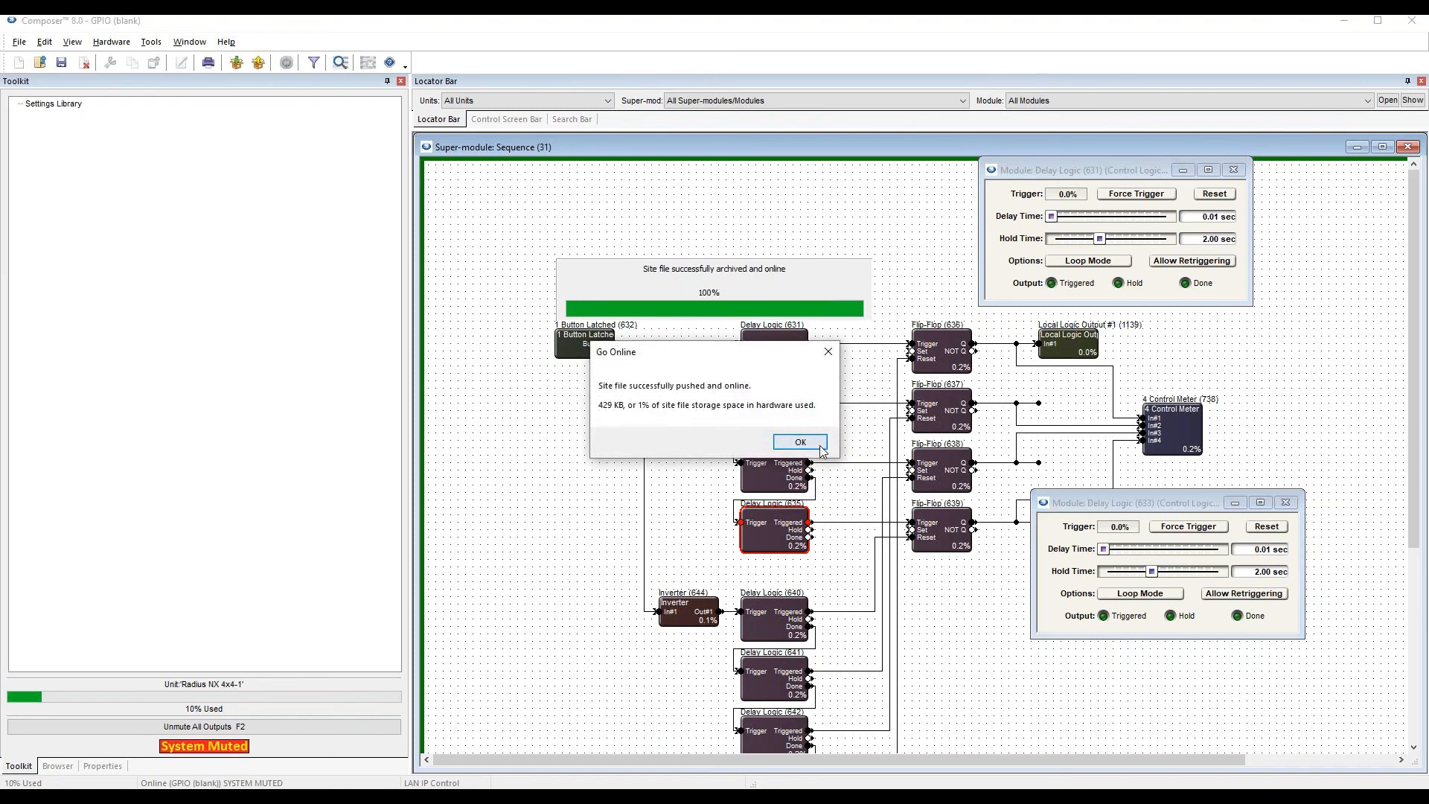
pyautogui.click(790, 445)
# Open the 4 Control Meter and 1 Button Latched controls, arranging the meter beside its module and the Delay Logic windows below the button.
pyautogui.doubleClick(1200, 425)
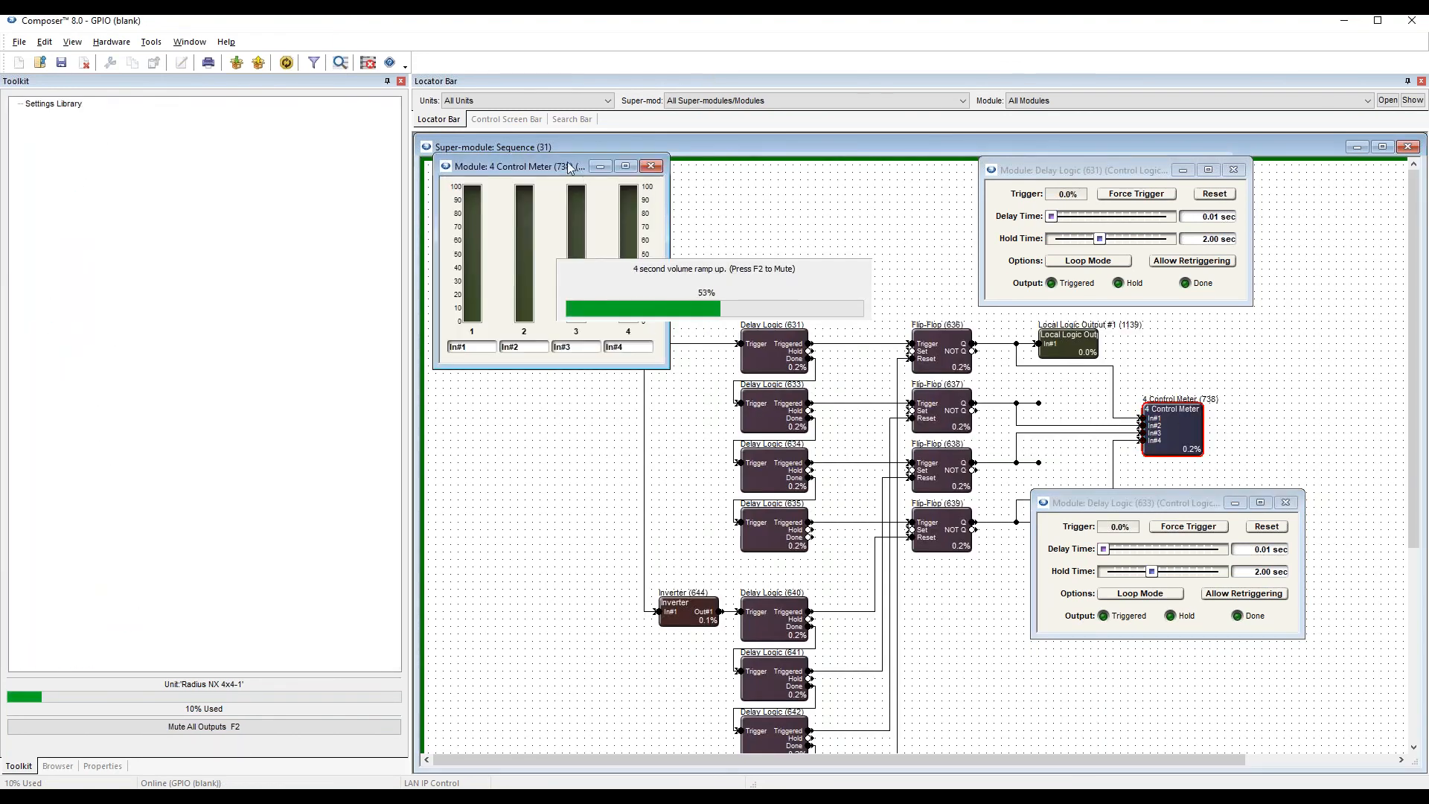
pyautogui.moveTo(812, 242); pyautogui.dragTo(1324, 300)
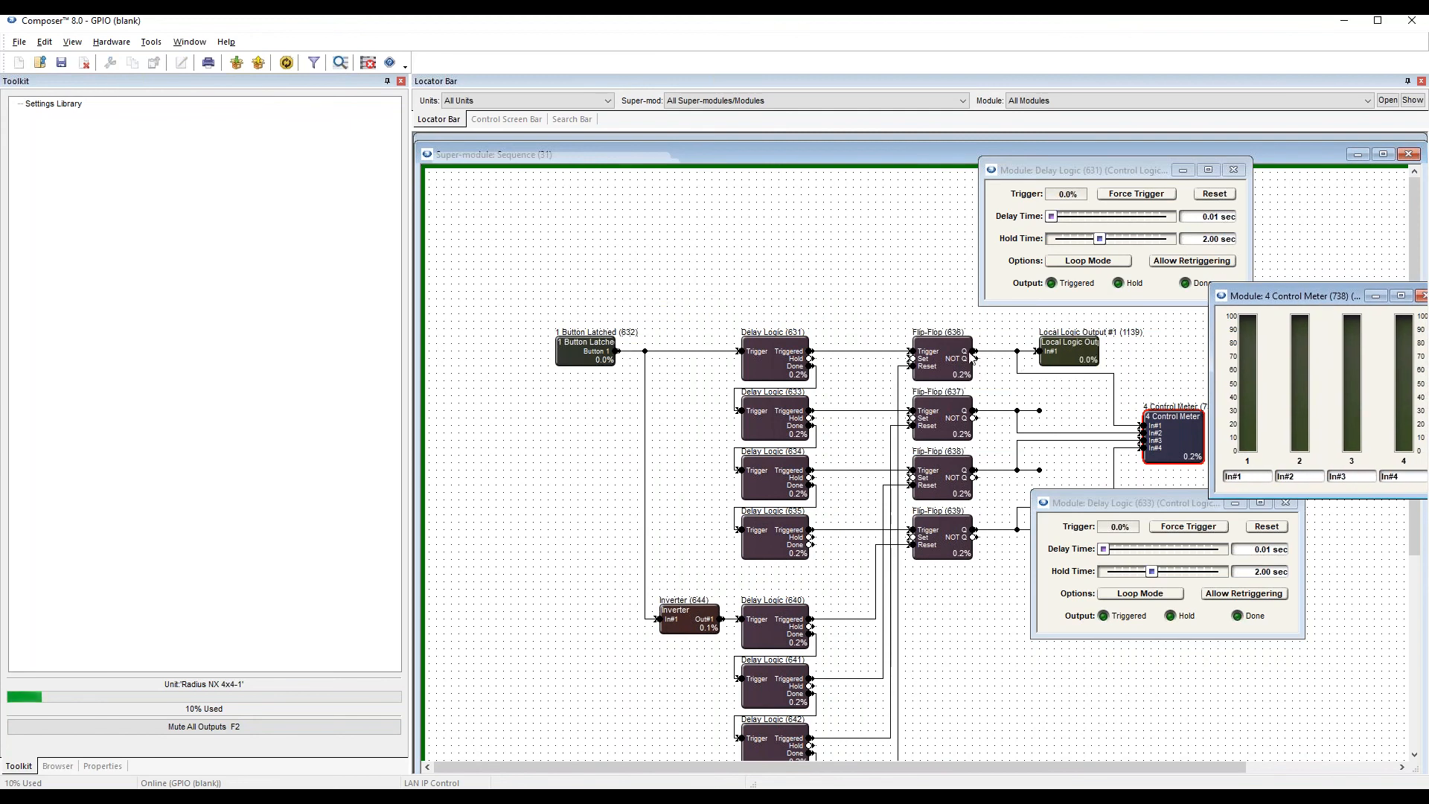
pyautogui.moveTo(1131, 504); pyautogui.dragTo(580, 456)
pyautogui.moveTo(1105, 173); pyautogui.dragTo(626, 261)
pyautogui.doubleClick(584, 341)
pyautogui.moveTo(600, 452); pyautogui.dragTo(607, 415)
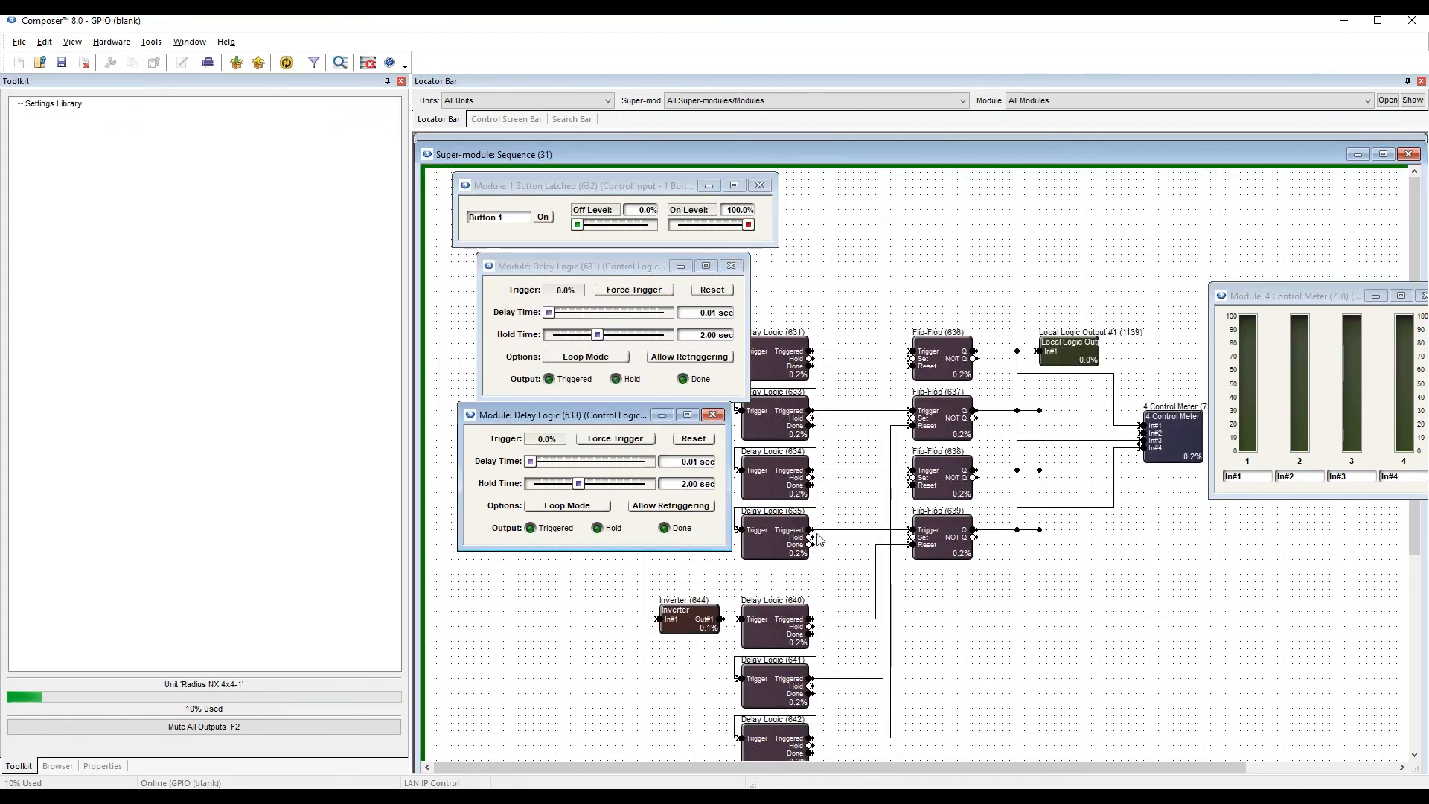
# Open the controls of Delay Logic 634 and 635 and stack them beneath the Delay Logic 633 window.
pyautogui.doubleClick(789, 486)
pyautogui.moveTo(607, 205); pyautogui.dragTo(601, 542)
pyautogui.doubleClick(779, 539)
pyautogui.moveTo(621, 220); pyautogui.dragTo(582, 665)
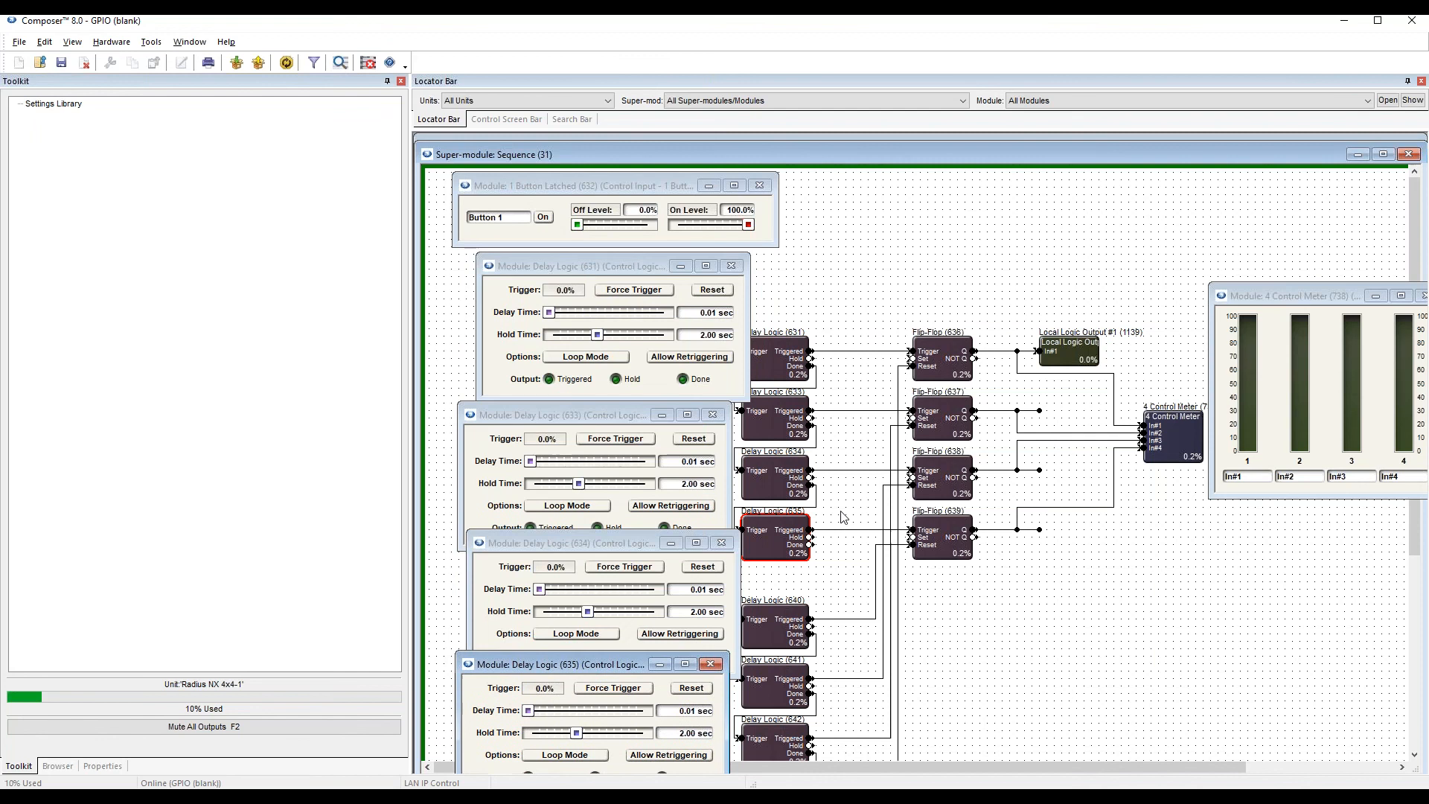
# Open the controls of the four Flip-Flops, 636 to 639, and stack them in order beside the 4 Control Meter.
pyautogui.doubleClick(935, 360)
pyautogui.moveTo(571, 244); pyautogui.dragTo(1005, 171)
pyautogui.doubleClick(954, 415)
pyautogui.moveTo(609, 273); pyautogui.dragTo(1053, 289)
pyautogui.doubleClick(959, 476)
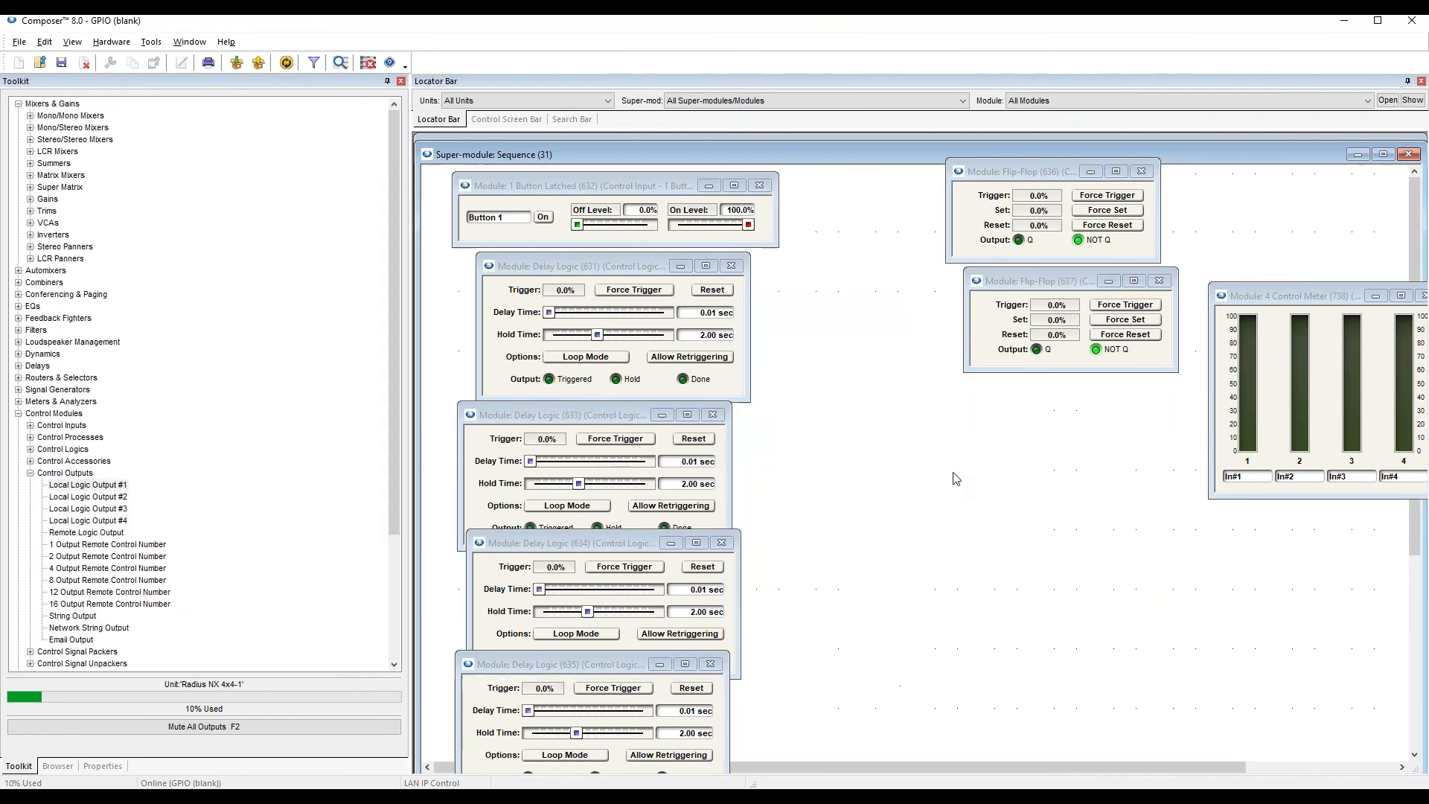
pyautogui.moveTo(596, 290); pyautogui.dragTo(1021, 382)
pyautogui.doubleClick(954, 525)
pyautogui.moveTo(642, 313); pyautogui.dragTo(1064, 487)
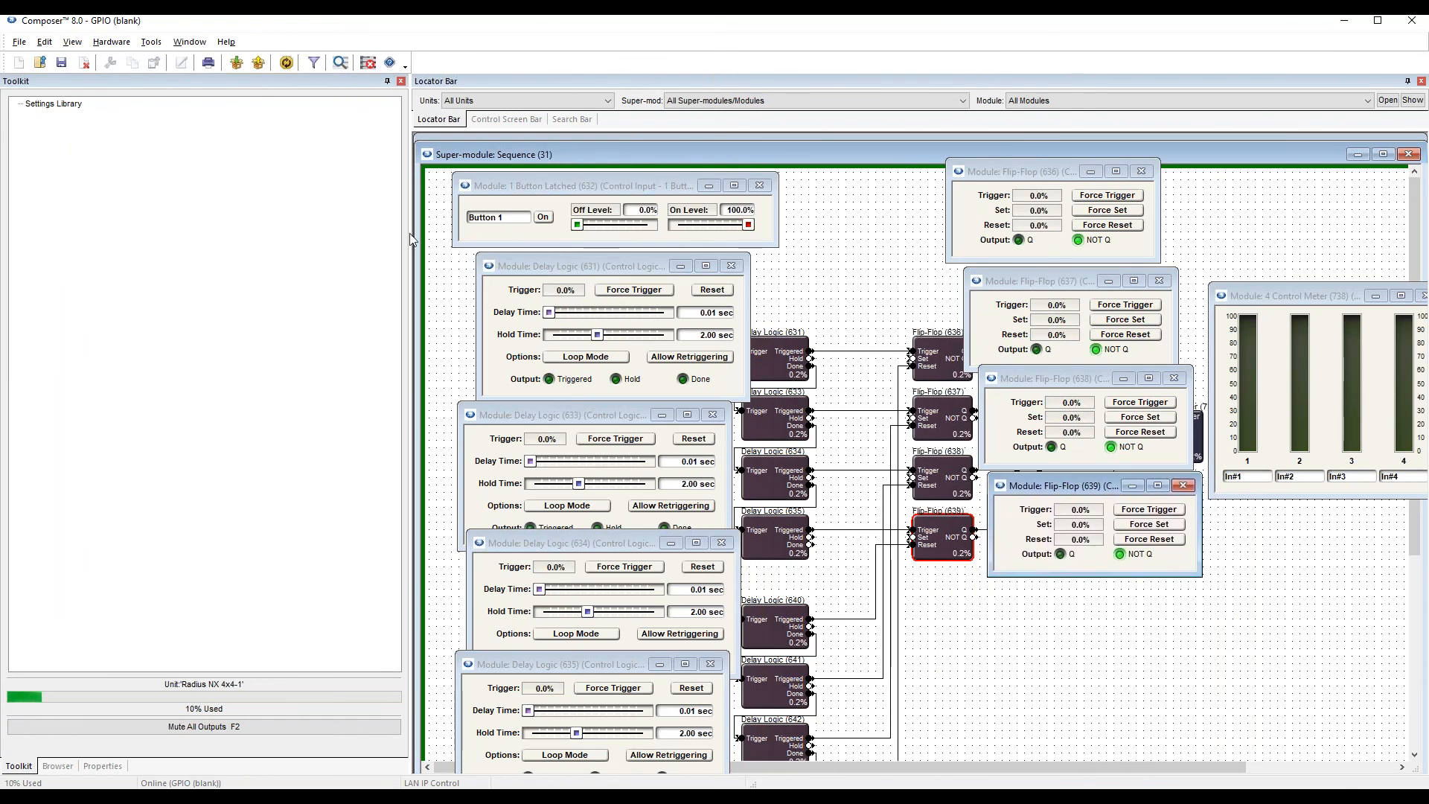
# Bring the 4 Control Meter fully into view and turn Button 1 on to run the power-up sequence.
pyautogui.moveTo(623, 186); pyautogui.dragTo(611, 193)
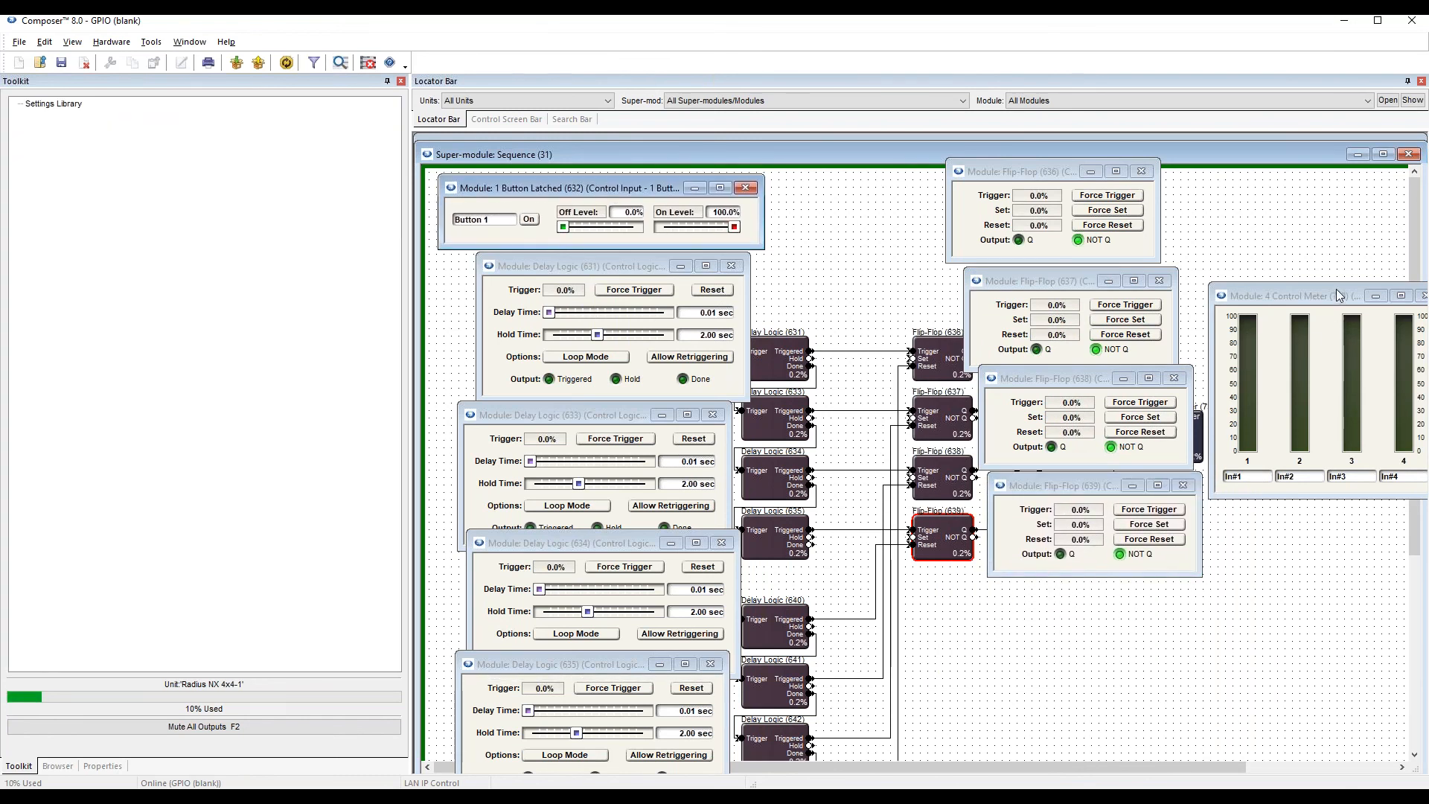
pyautogui.moveTo(1336, 296); pyautogui.dragTo(1310, 272)
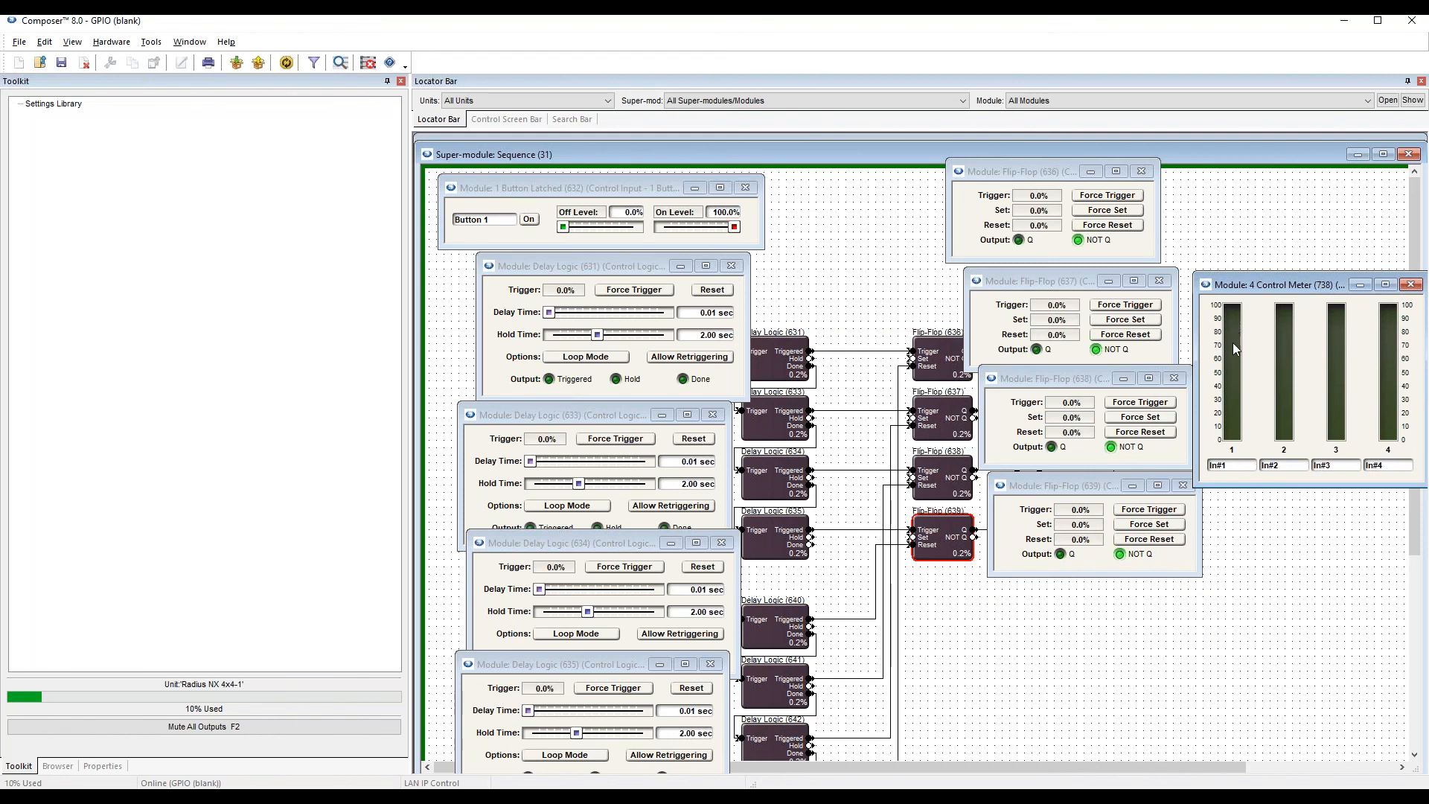
pyautogui.click(529, 220)
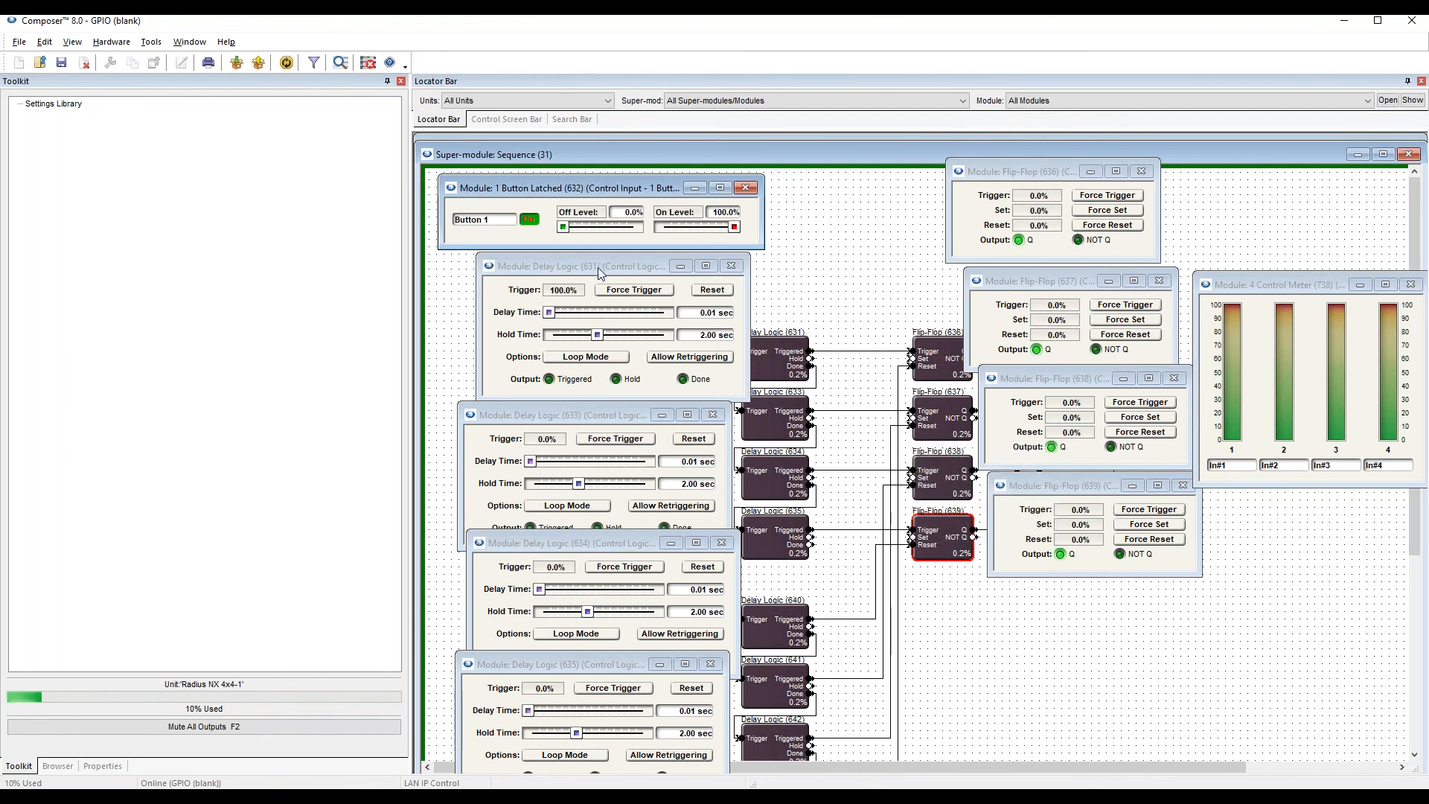
# Move the 1 Button Latched window clear and close the control windows of Delay Logic 631, 633, 634 and 635.
pyautogui.moveTo(584, 188)
pyautogui.mouseDown()
pyautogui.moveTo(595, 181)
pyautogui.moveTo(578, 180)
pyautogui.mouseUp()
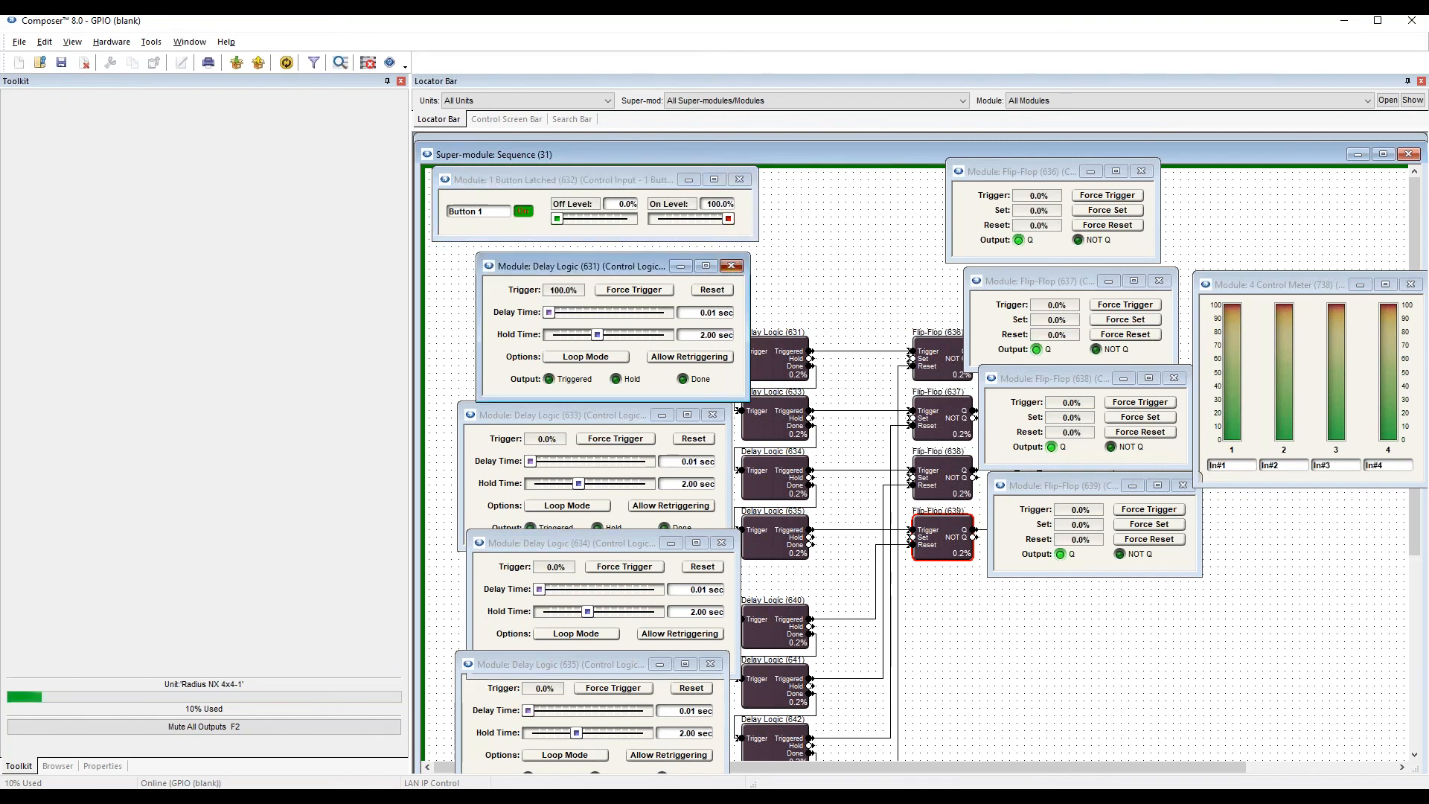
pyautogui.click(731, 267)
pyautogui.click(713, 415)
pyautogui.click(721, 542)
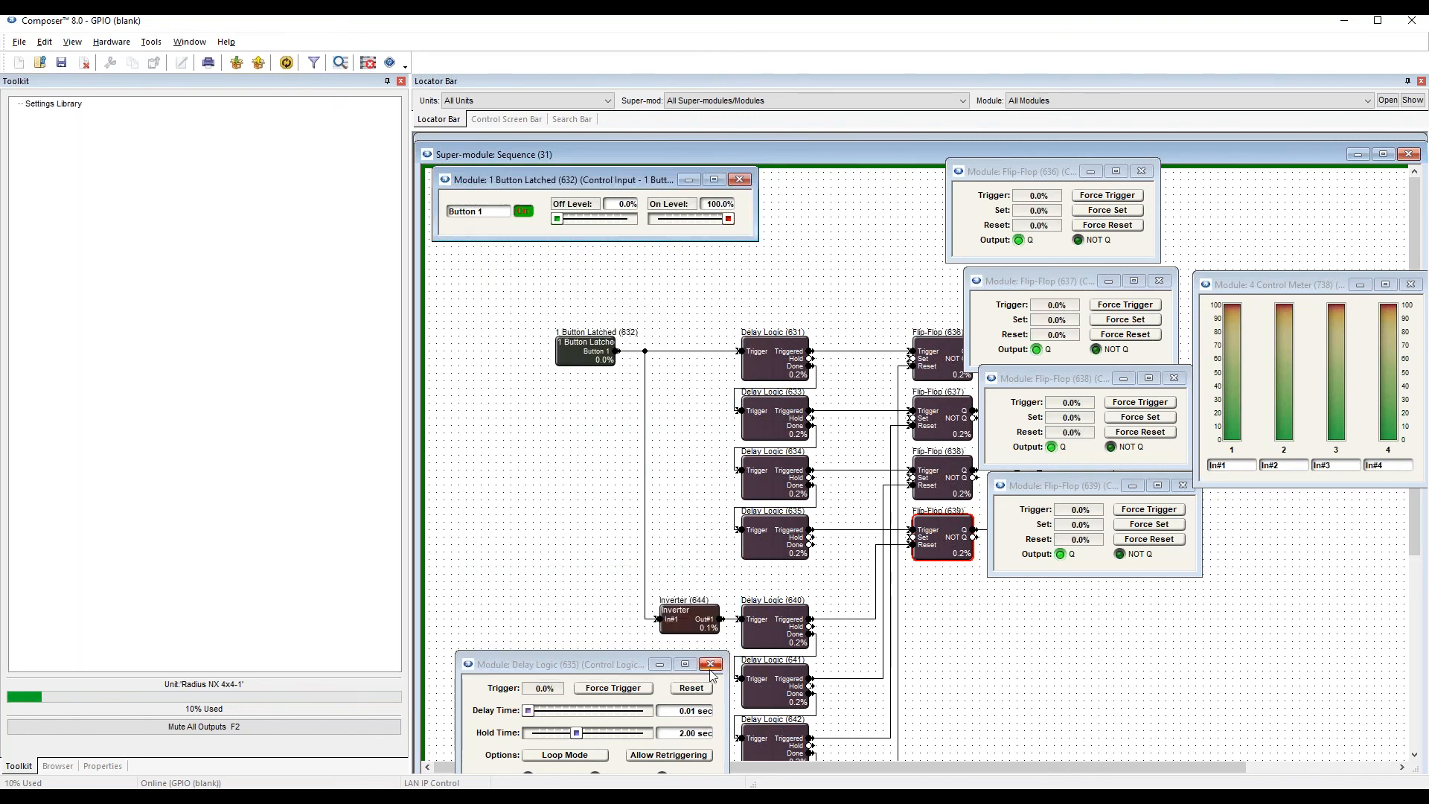
pyautogui.click(710, 664)
# Examine the power-down path from the Inverter through Delay Logic 640 to 643 and its wires to the flip-flop Reset inputs.
pyautogui.scroll(-5, 751, 605)
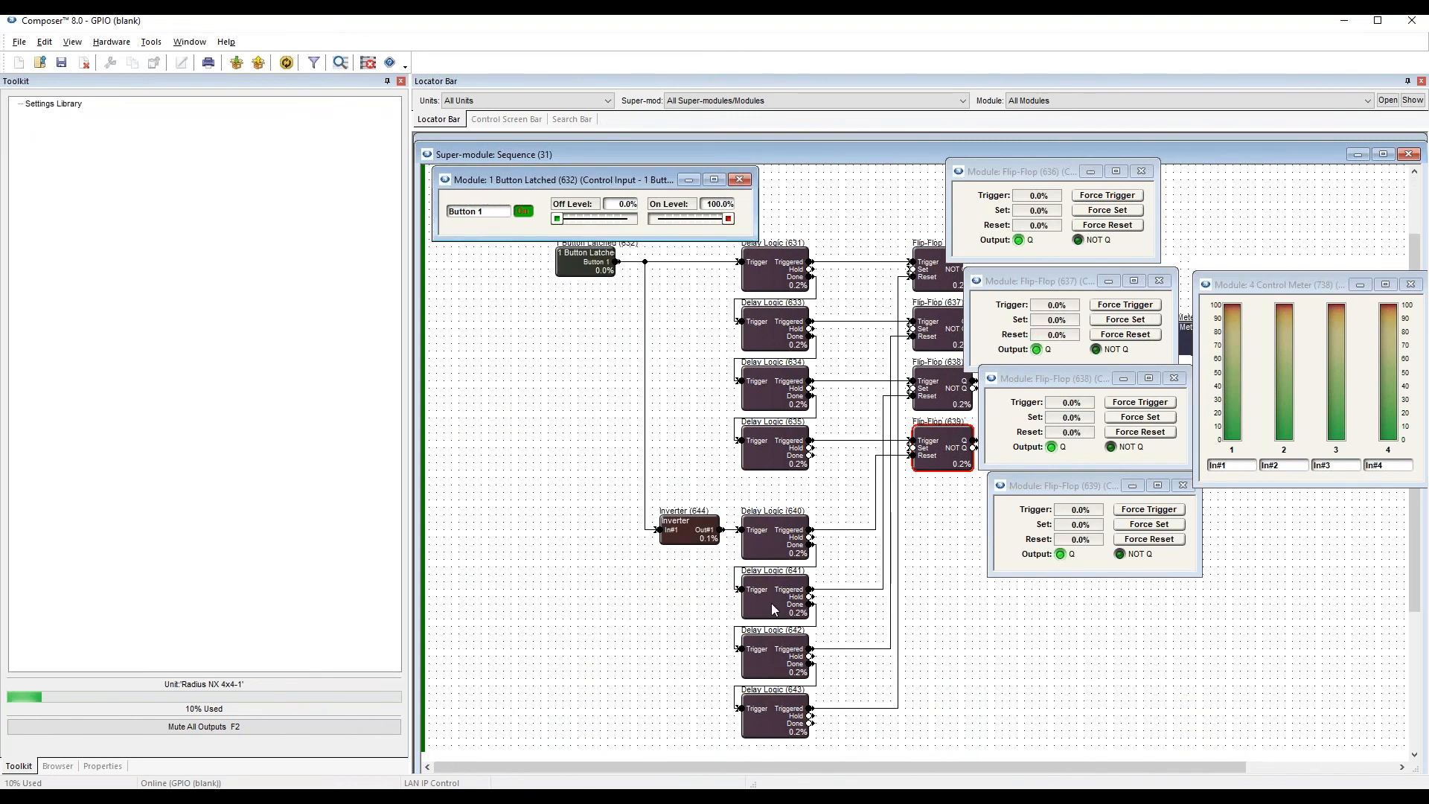
pyautogui.scroll(1, 764, 593)
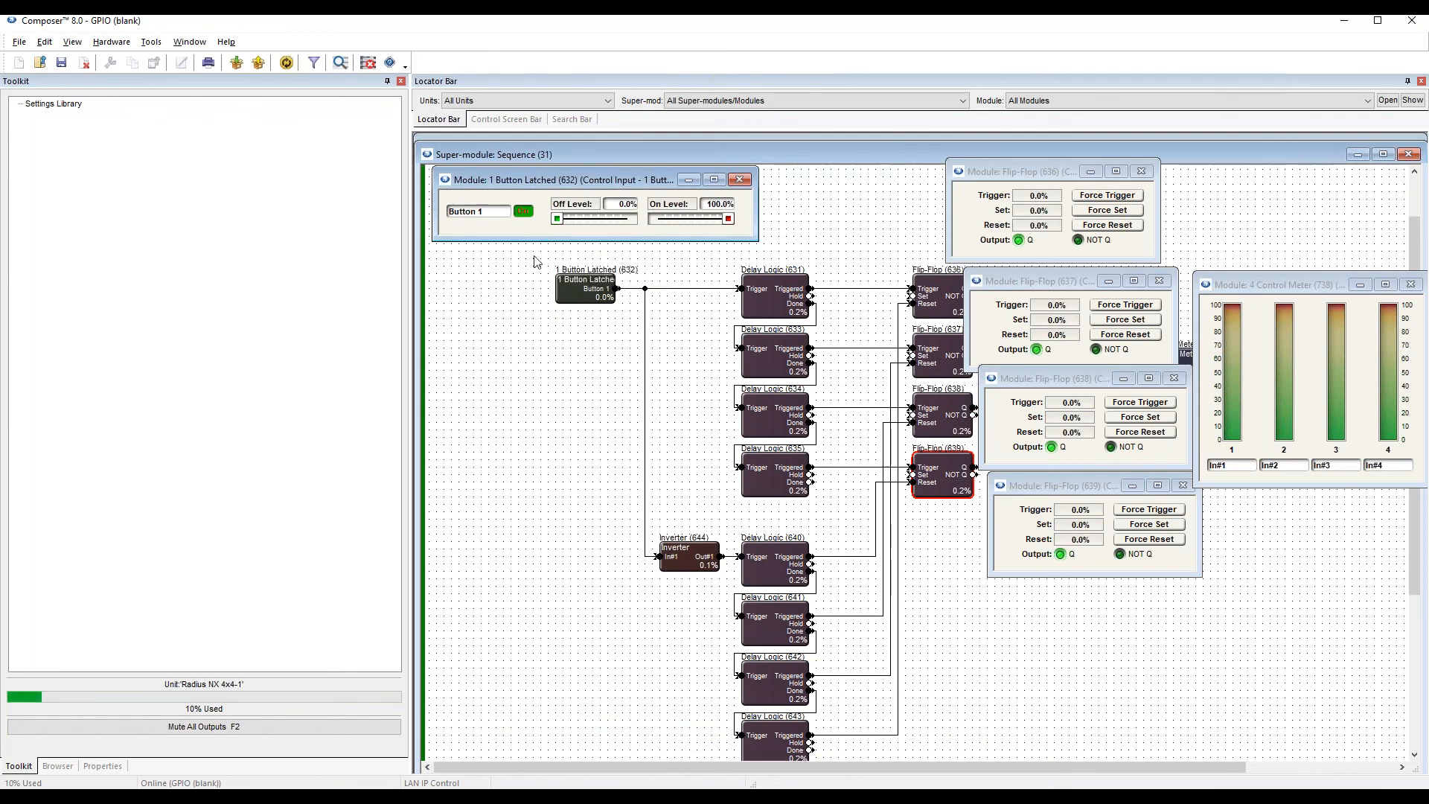
pyautogui.click(703, 572)
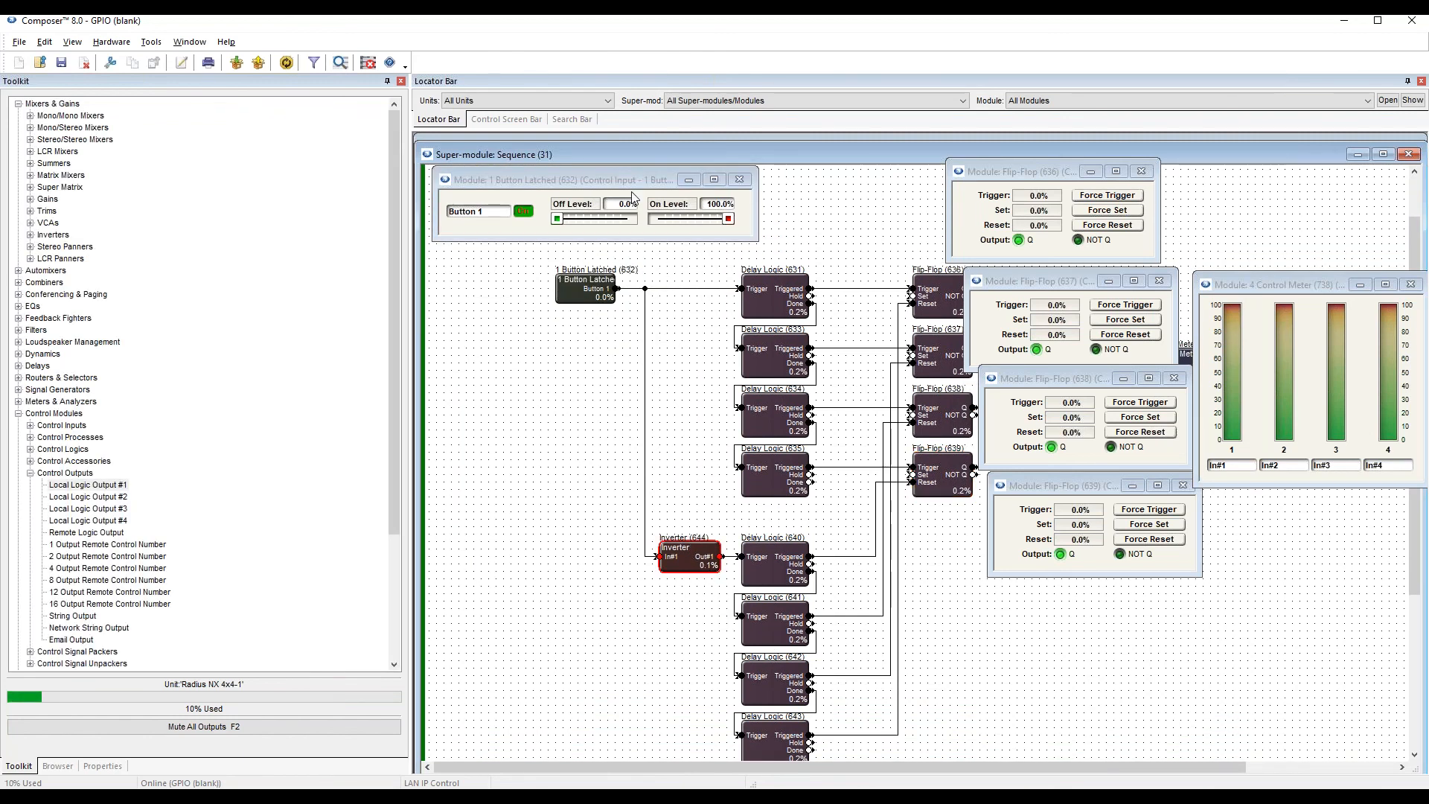
pyautogui.moveTo(626, 180); pyautogui.dragTo(637, 195)
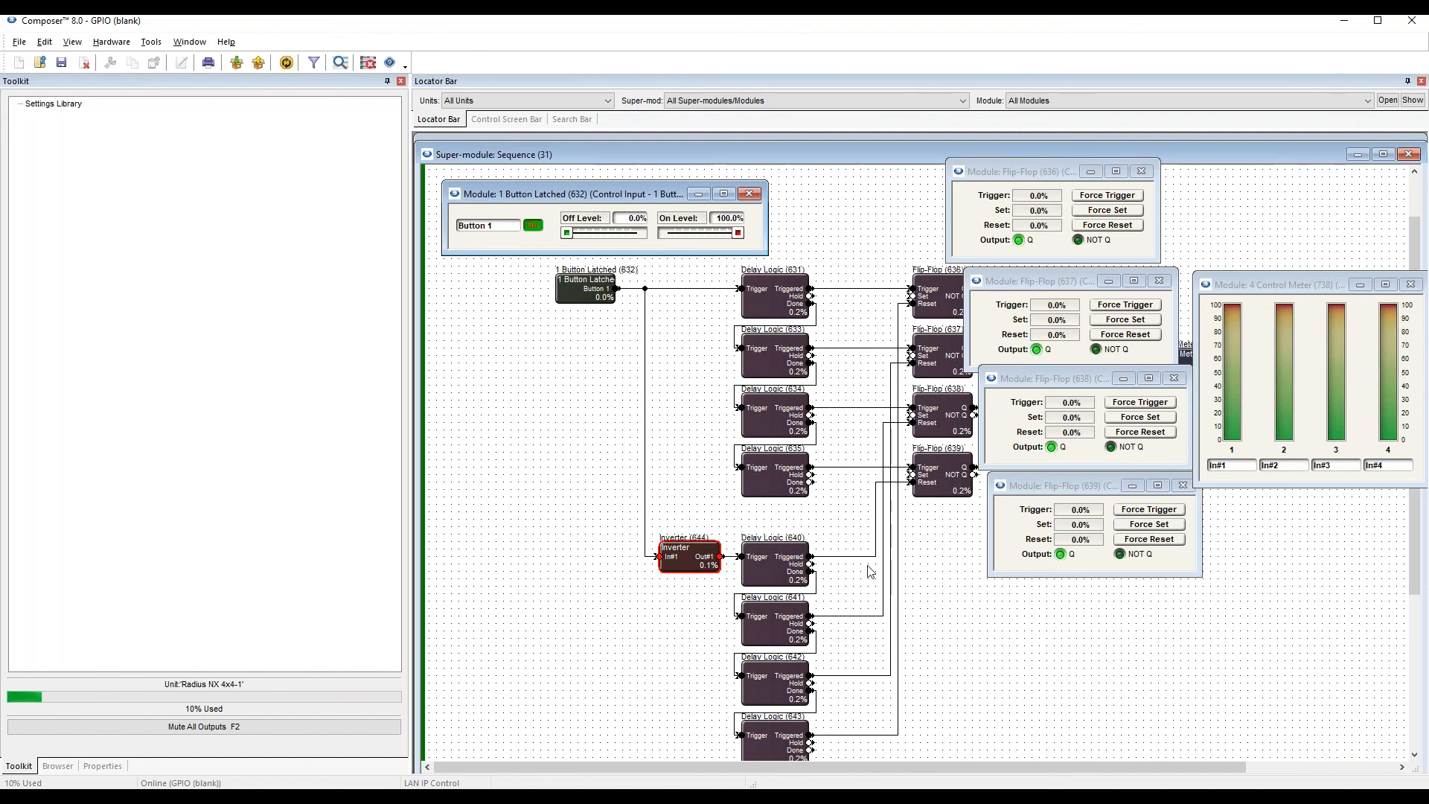
pyautogui.click(877, 511)
pyautogui.click(883, 521)
pyautogui.click(898, 532)
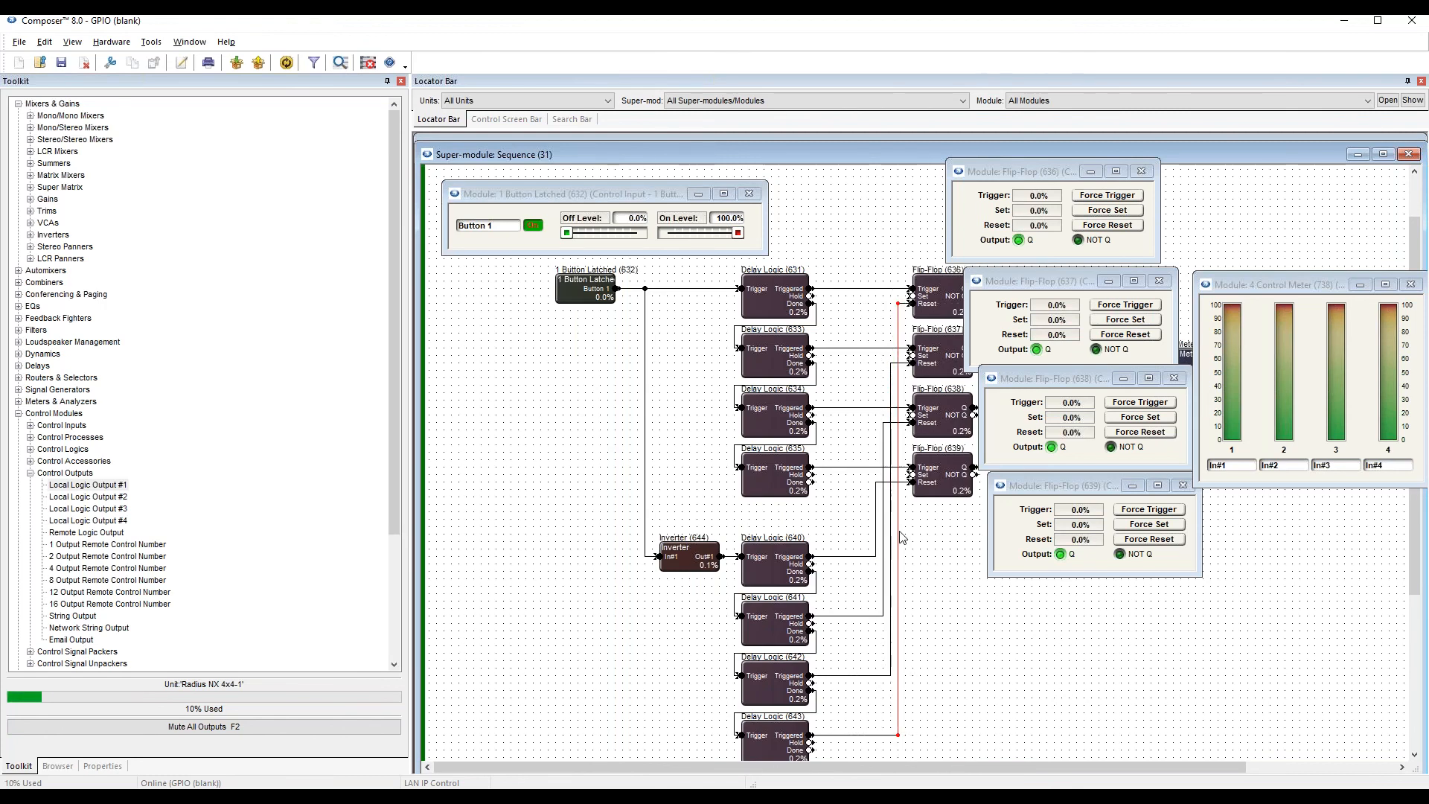
# Reposition the 1 Button Latched window and turn Button 1 off to run the power-down sequence.
pyautogui.moveTo(632, 193); pyautogui.dragTo(766, 176)
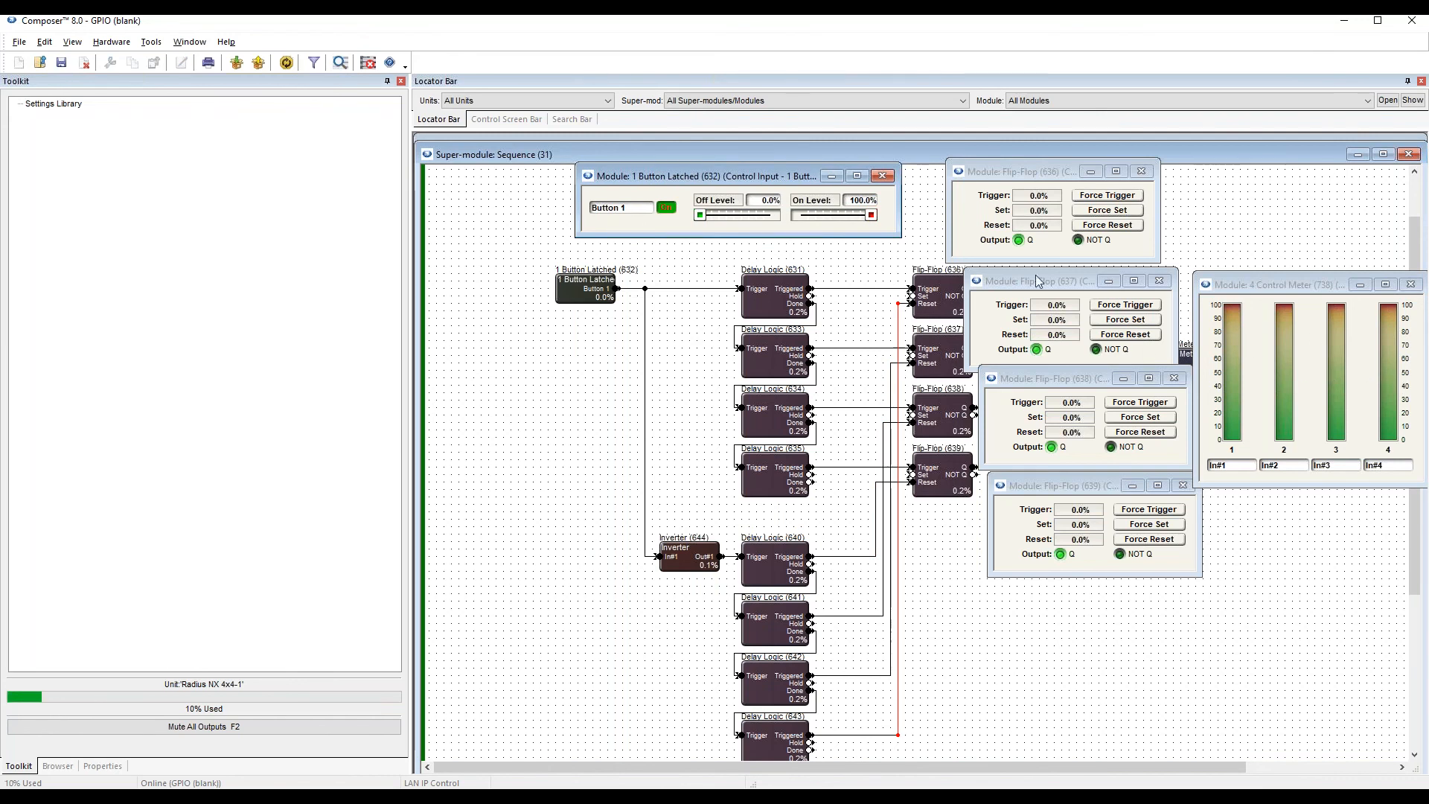
pyautogui.click(667, 208)
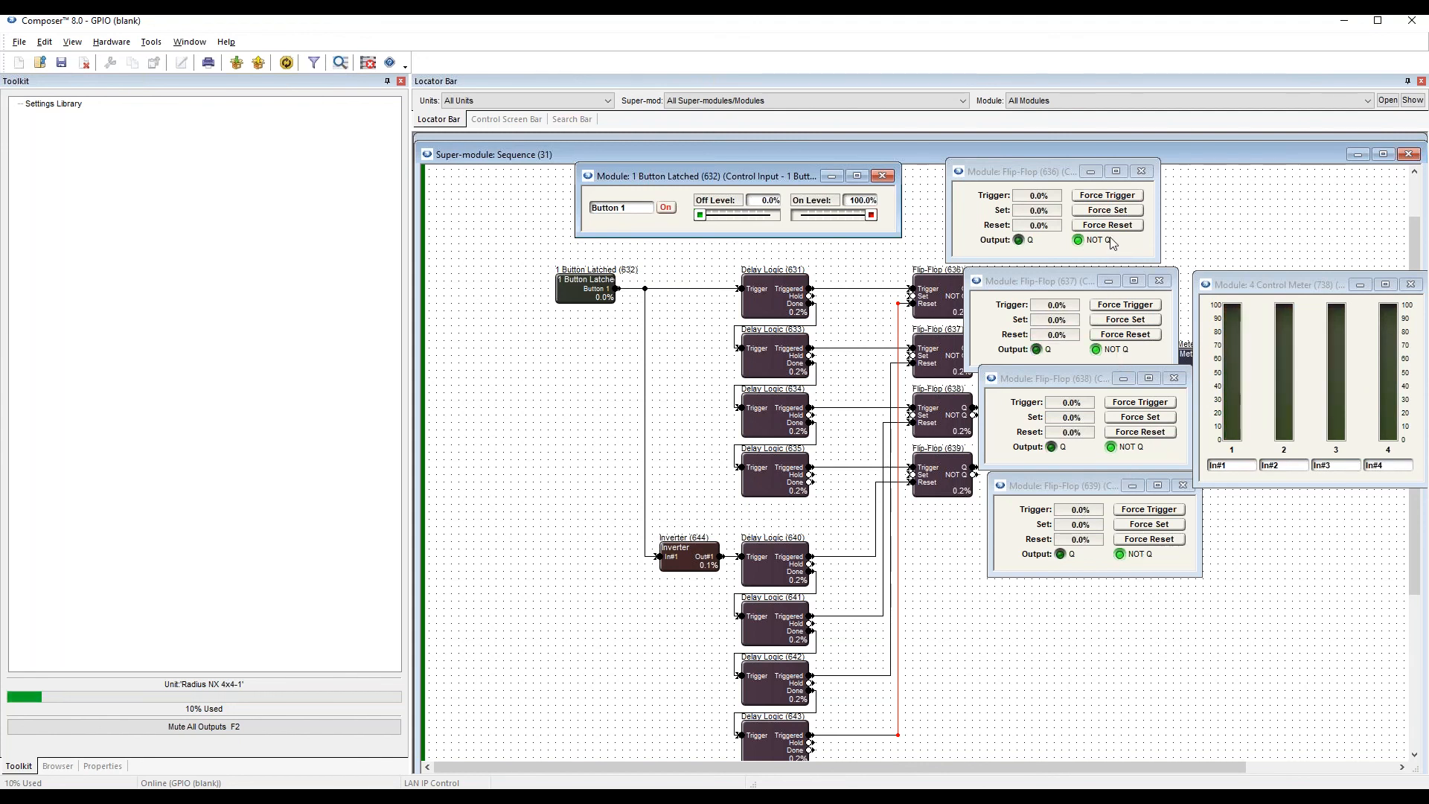
pyautogui.moveTo(796, 186); pyautogui.dragTo(716, 190)
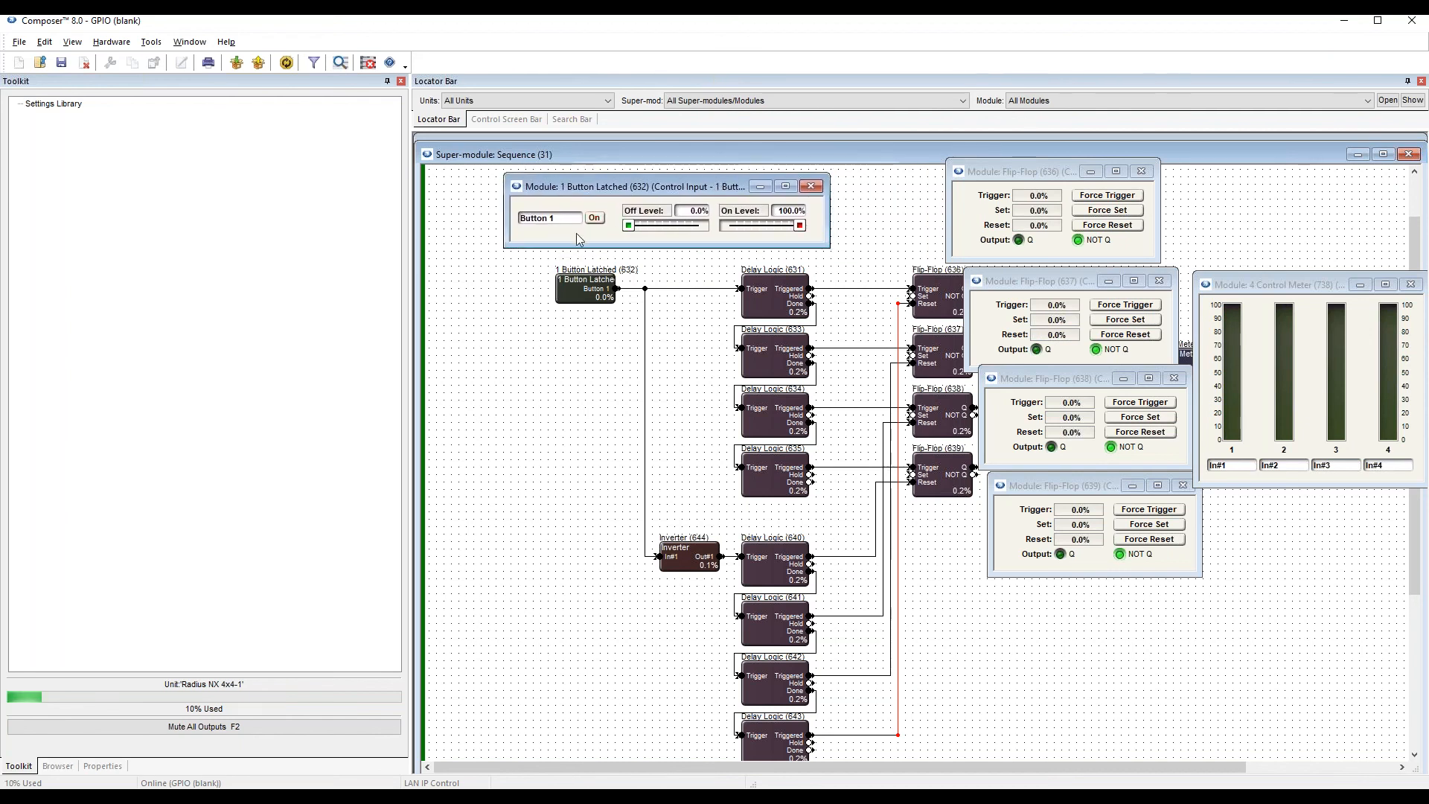
# Turn Button 1 on and store its setting in Preset 1.
pyautogui.click(594, 218)
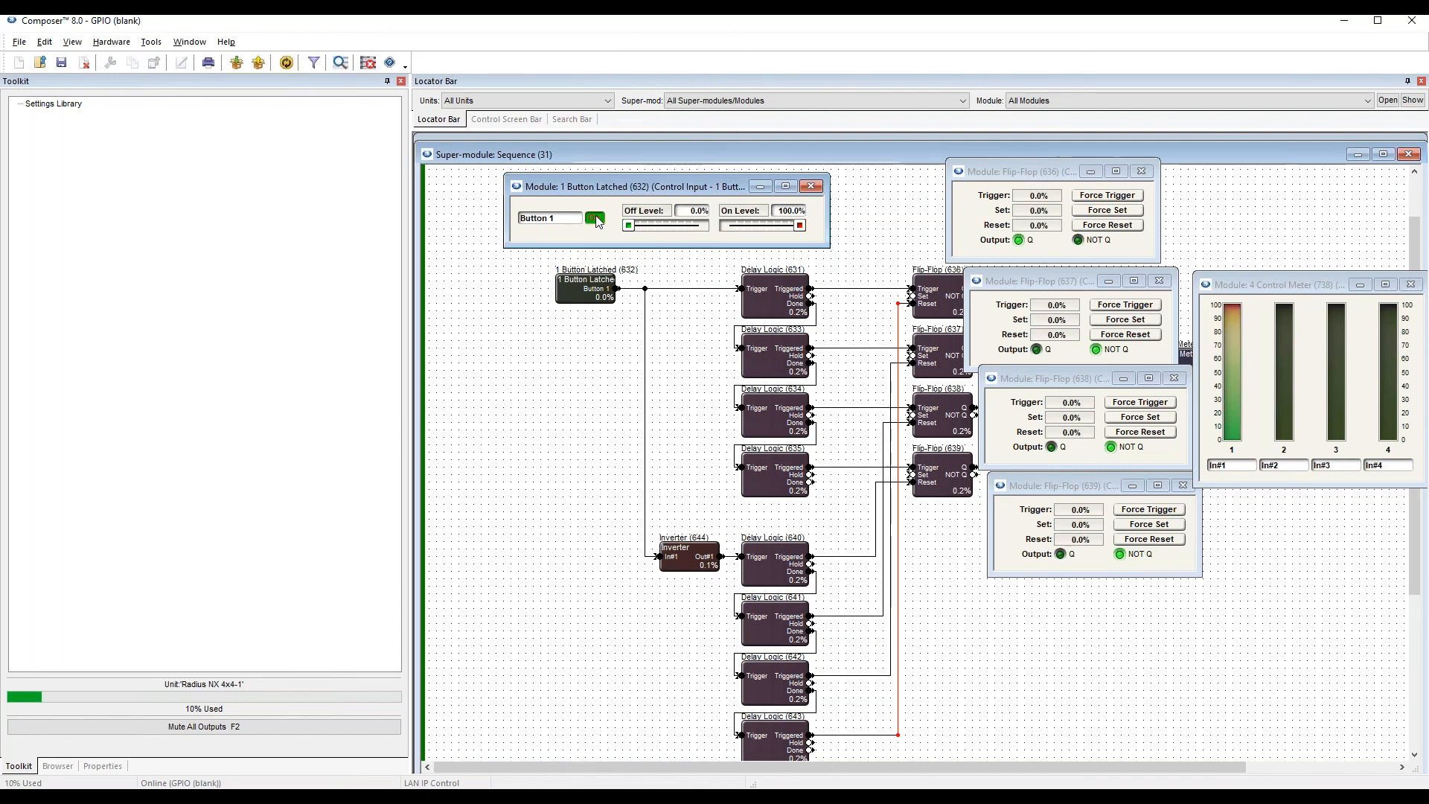
pyautogui.rightClick(596, 220)
pyautogui.click(744, 426)
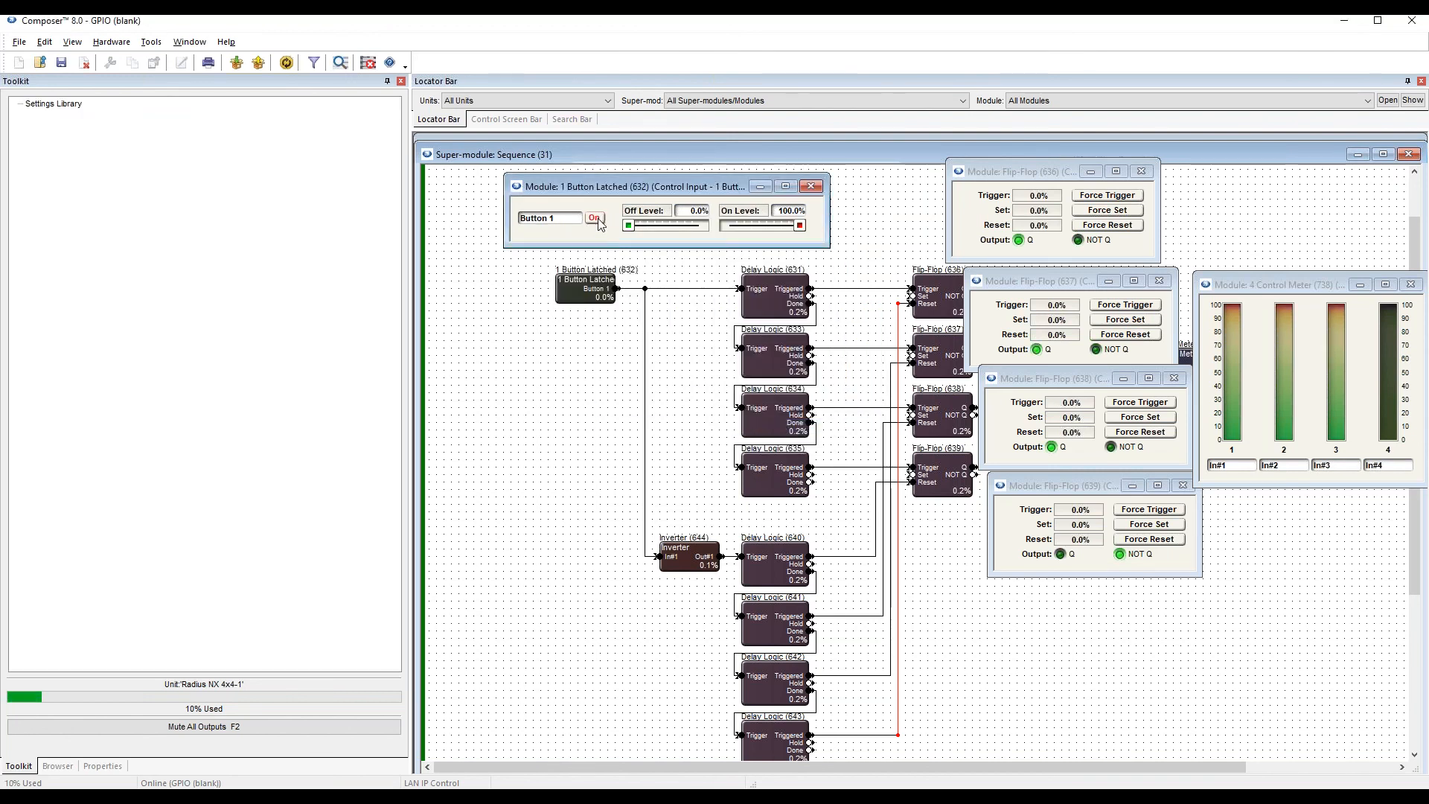
# Store Button 1's off setting in Preset #002.
pyautogui.rightClick(596, 221)
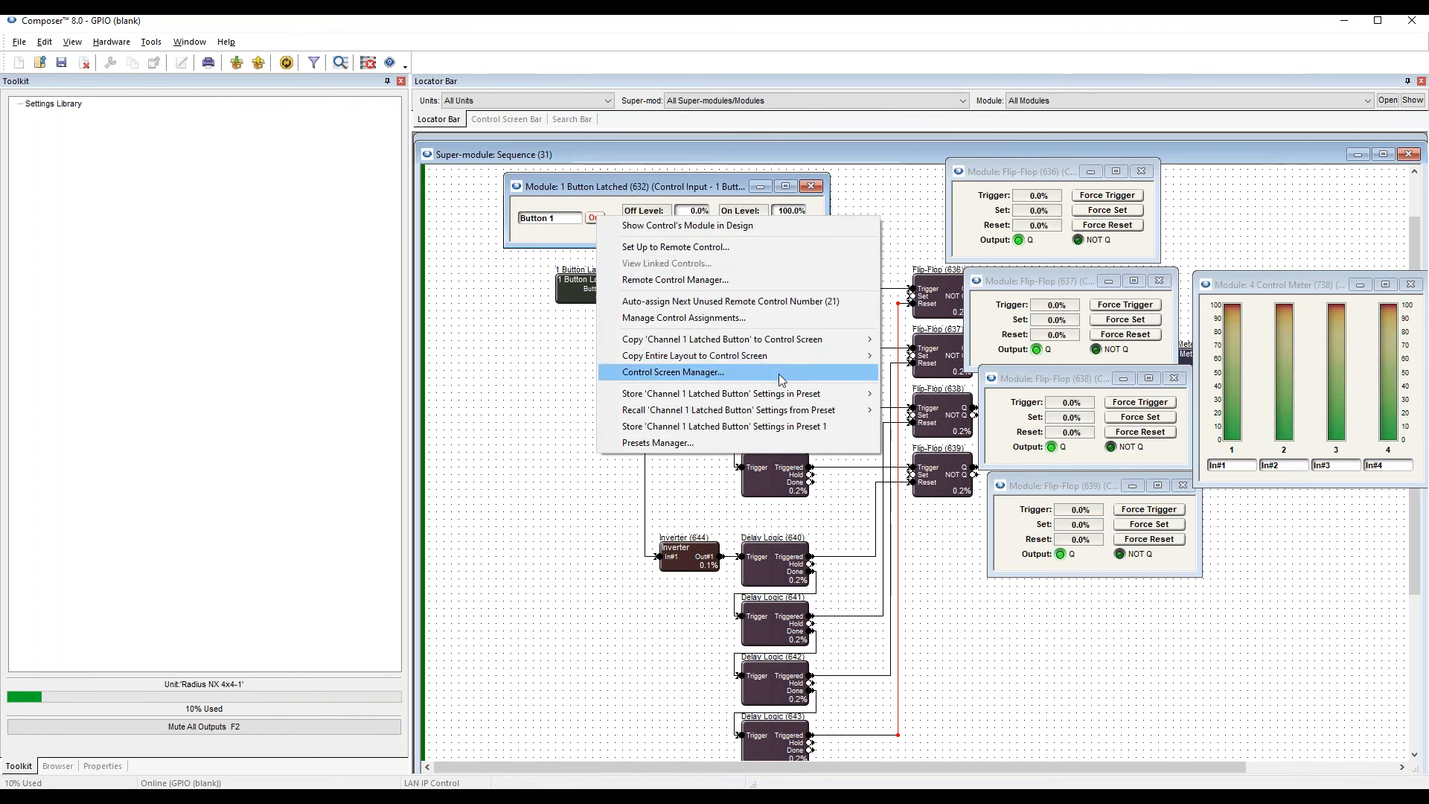
pyautogui.moveTo(802, 400)
pyautogui.moveTo(914, 398)
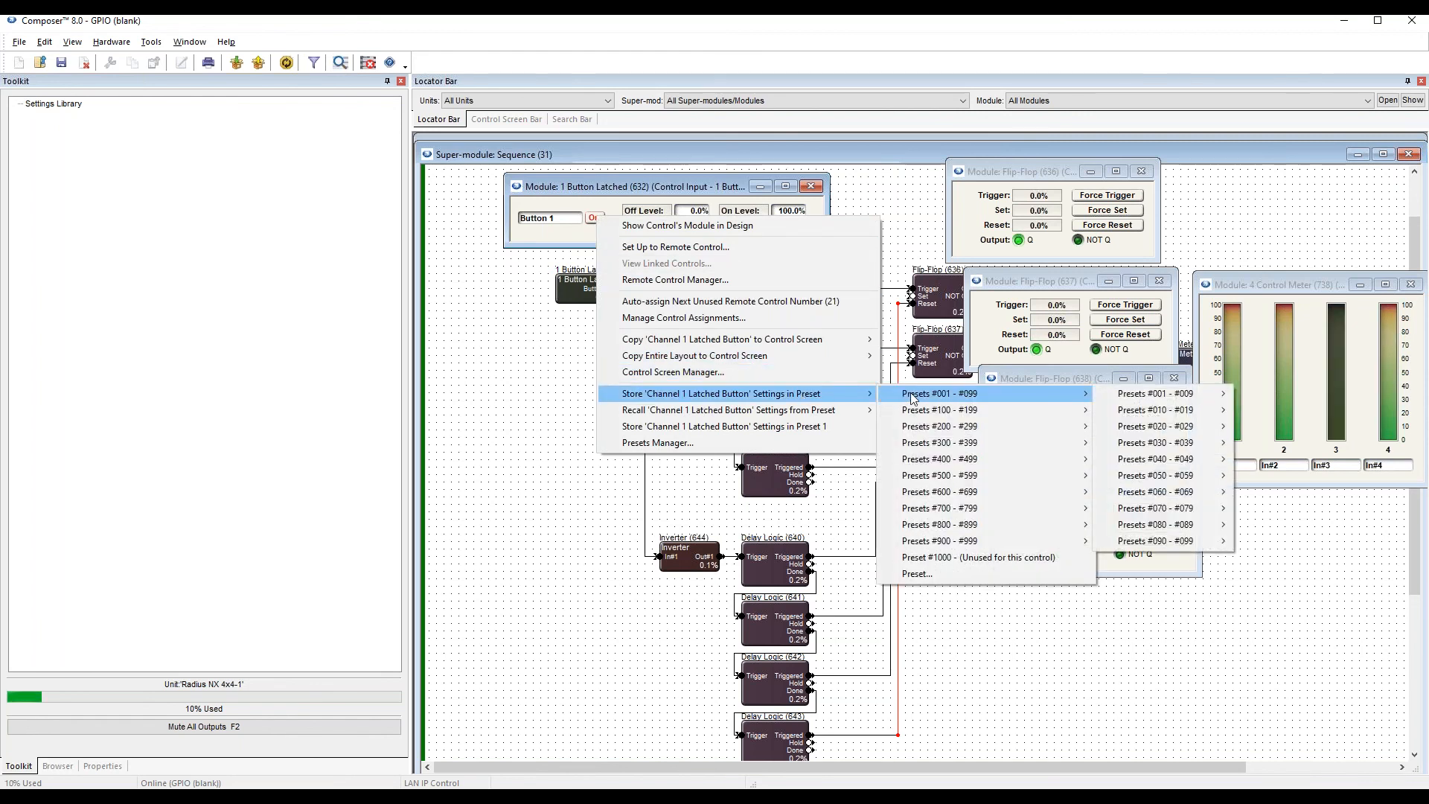
pyautogui.press('Right')
pyautogui.press('Right')
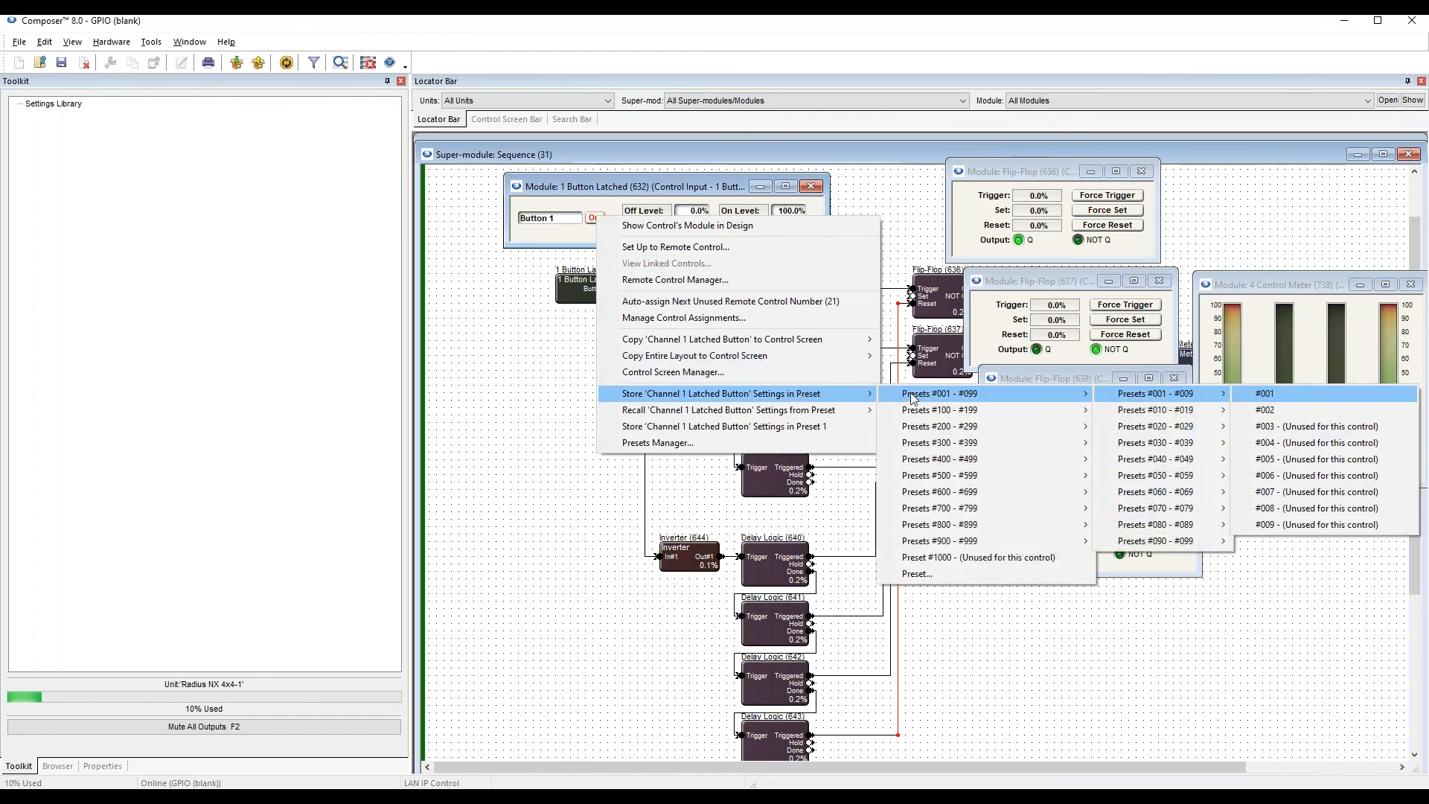
pyautogui.click(1237, 406)
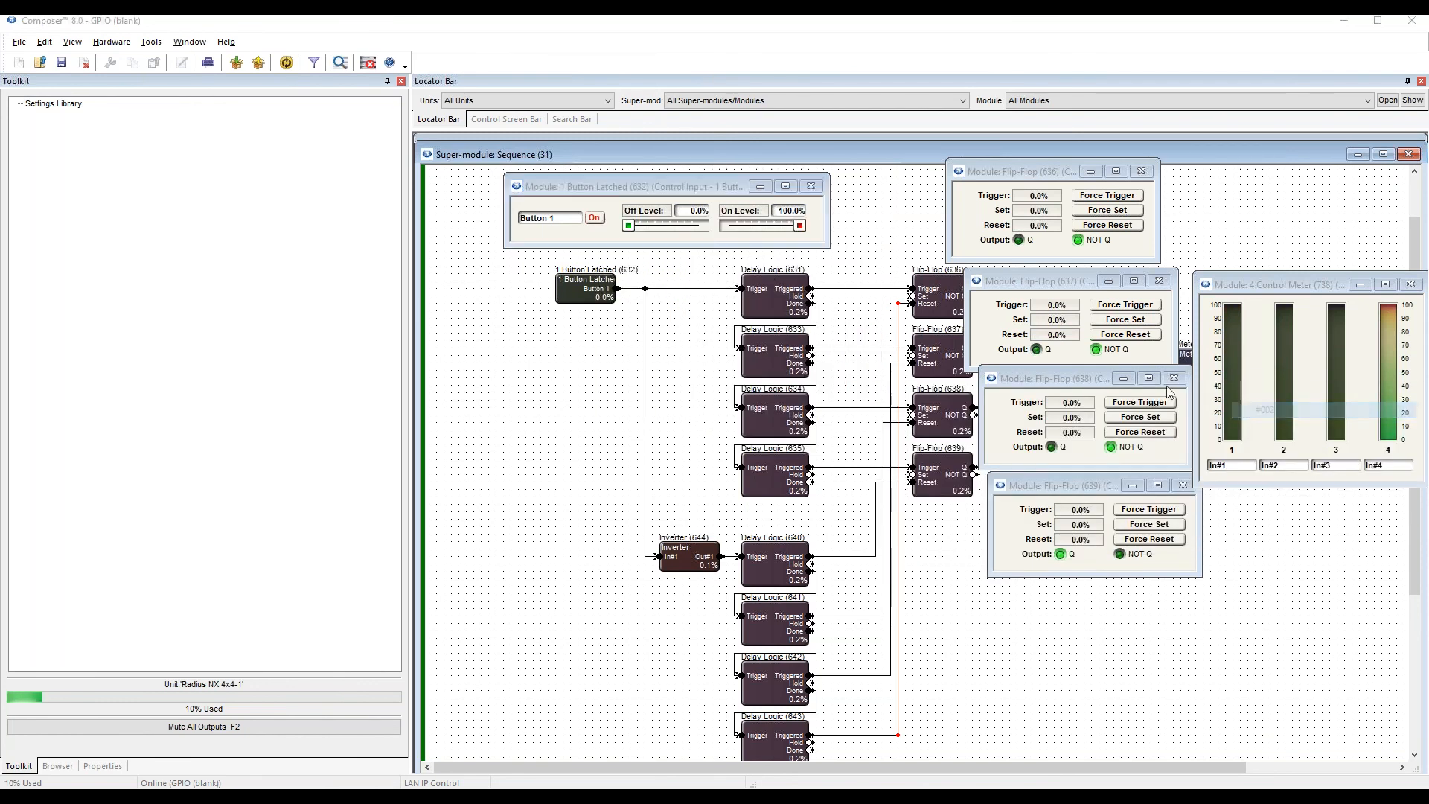
# Add a recurring daily event titled "power on" in the Event Scheduler that recalls Preset #1 at 12:00 PM on all seven weekdays.
pyautogui.click(153, 42)
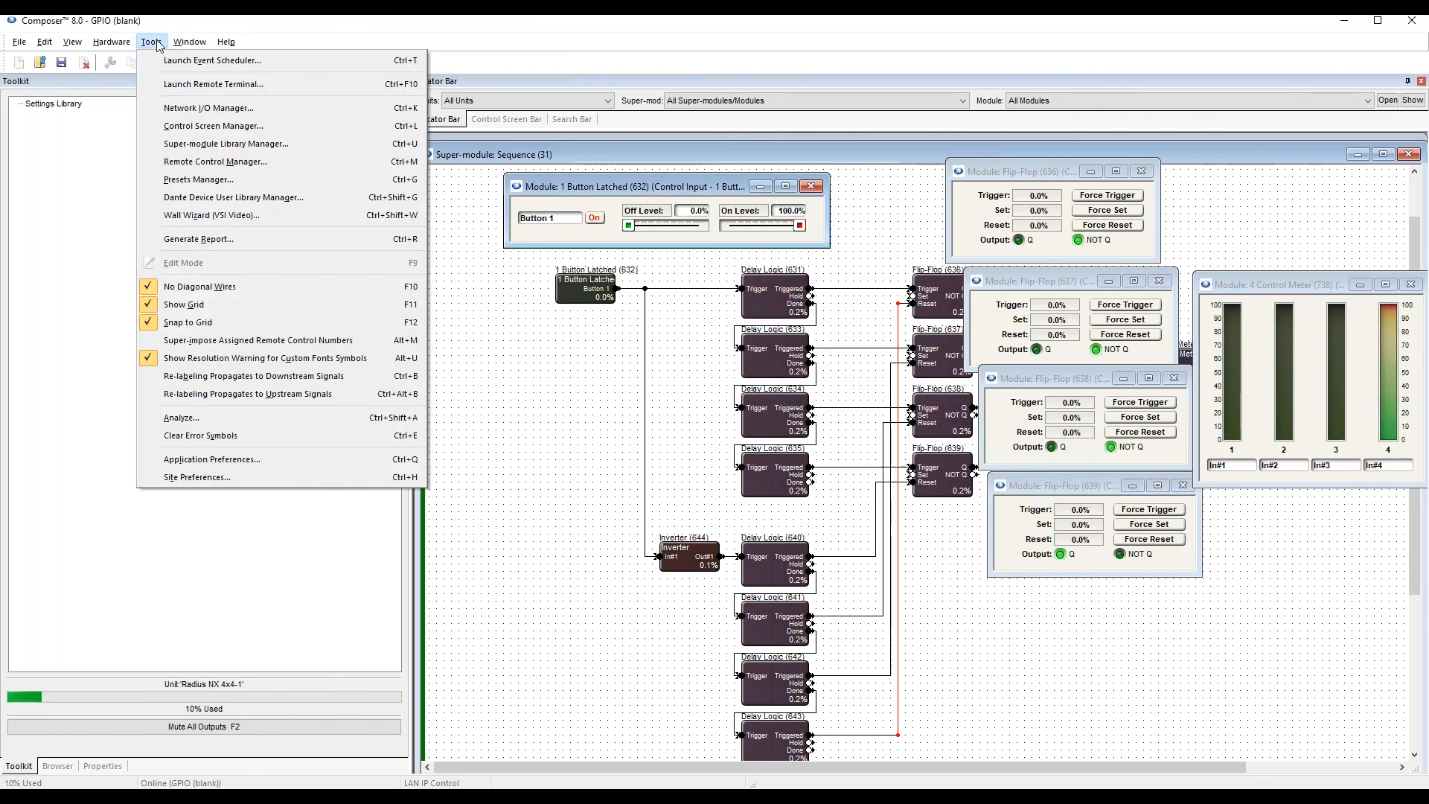
pyautogui.click(173, 61)
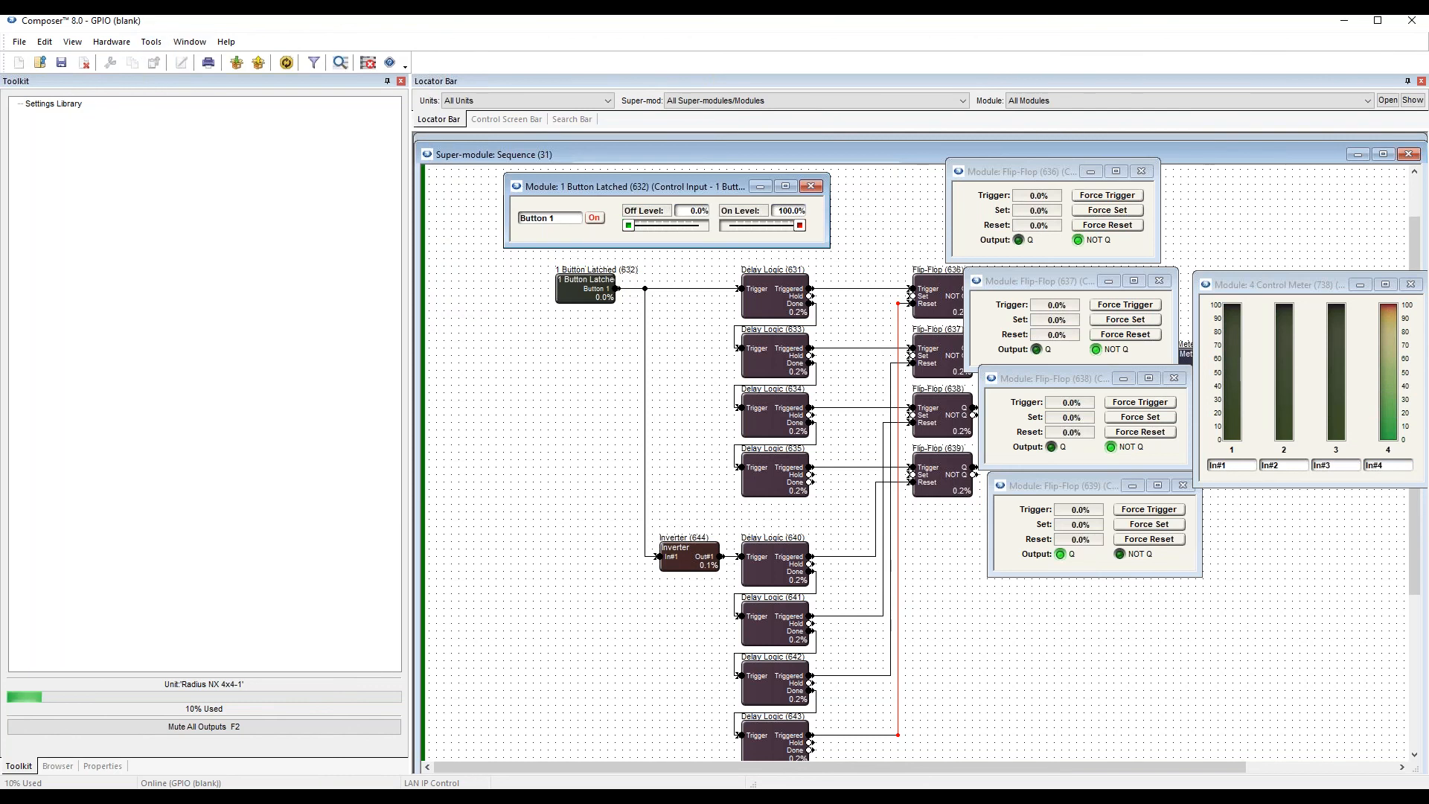
pyautogui.click(774, 316)
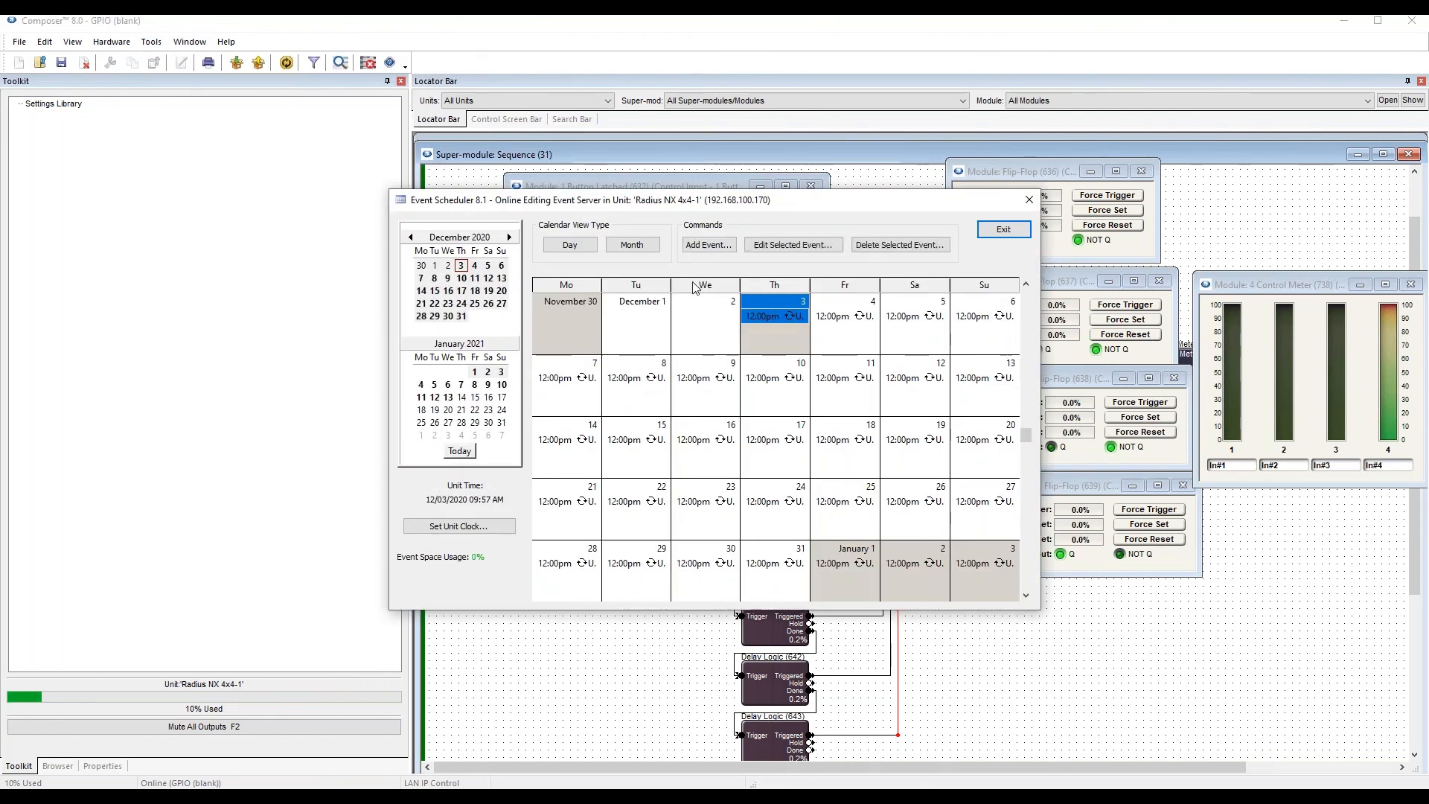
pyautogui.click(711, 245)
pyautogui.write('power on')
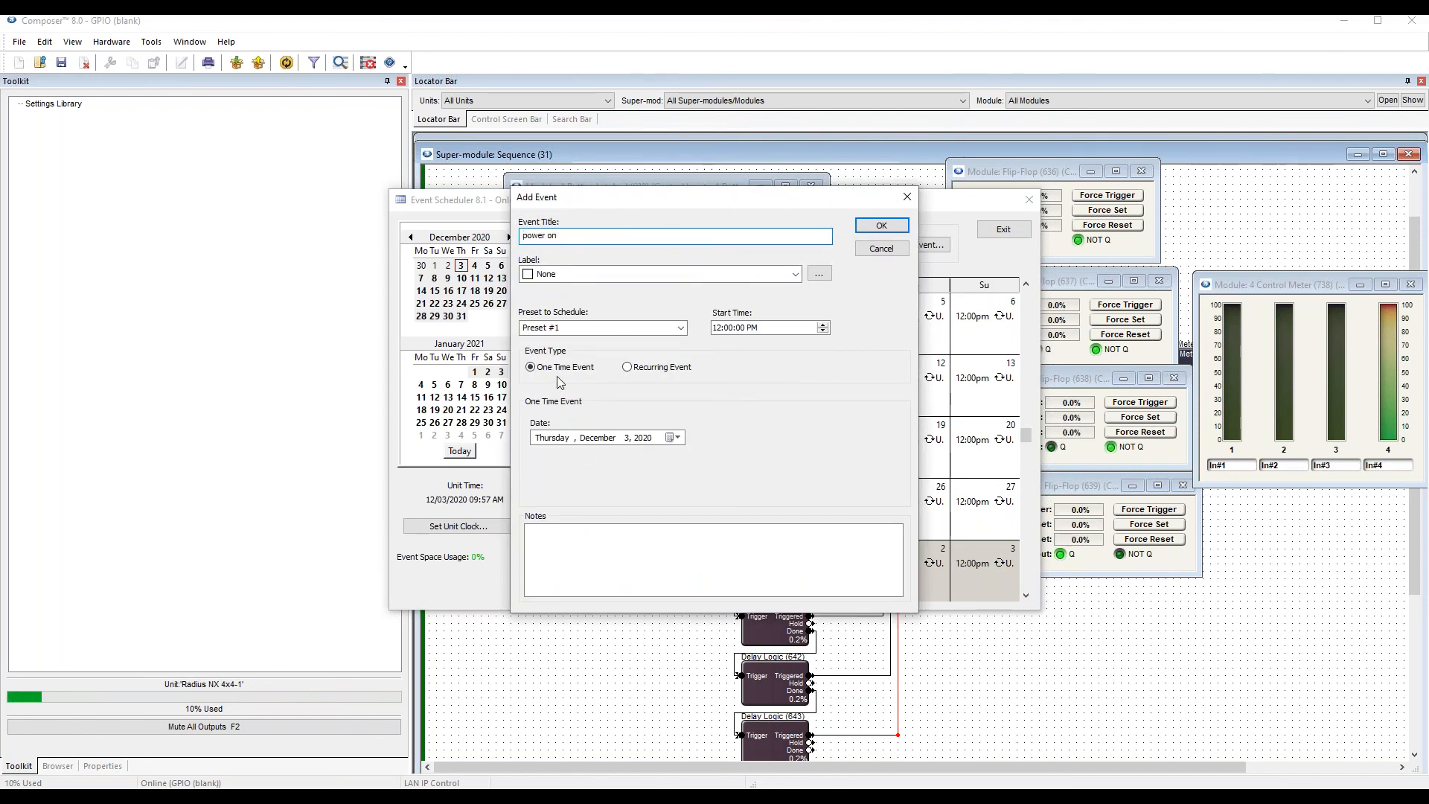
pyautogui.click(630, 368)
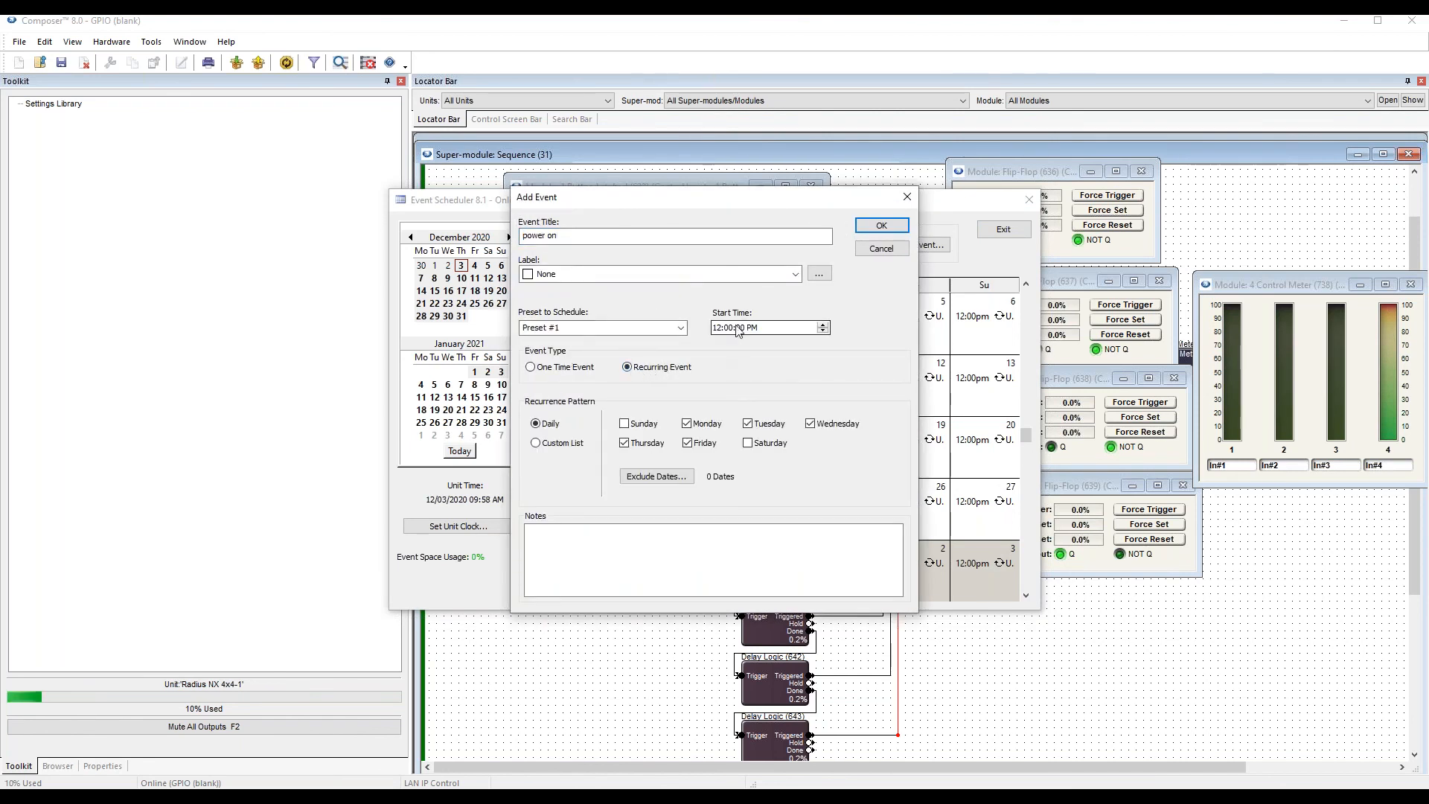
pyautogui.click(649, 426)
pyautogui.click(895, 226)
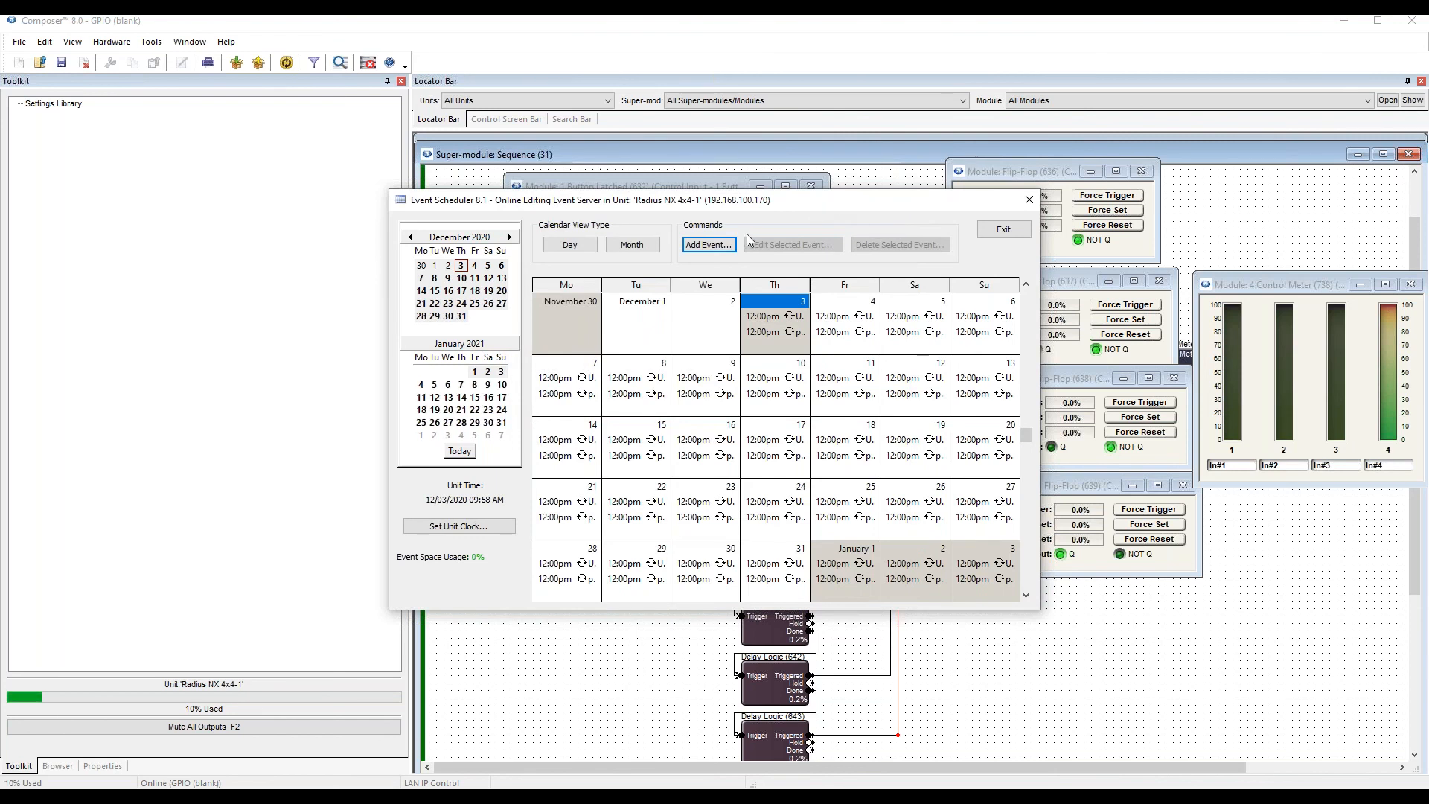
# Add a recurring daily "power down" event for Preset #2 on all seven weekdays, and exit the Event Scheduler without saving the changes.
pyautogui.click(709, 247)
pyautogui.write('power down')
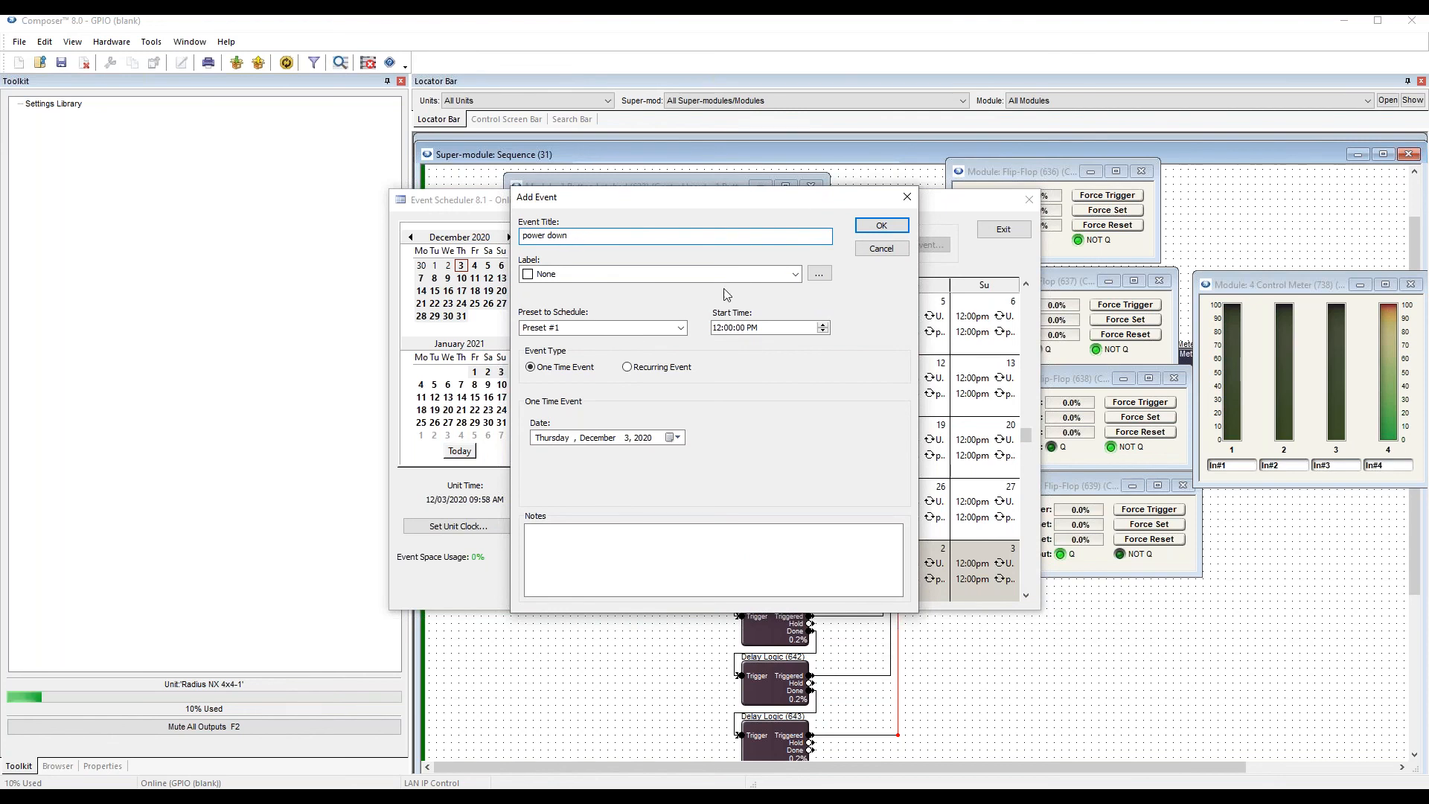
pyautogui.click(604, 327)
pyautogui.click(607, 348)
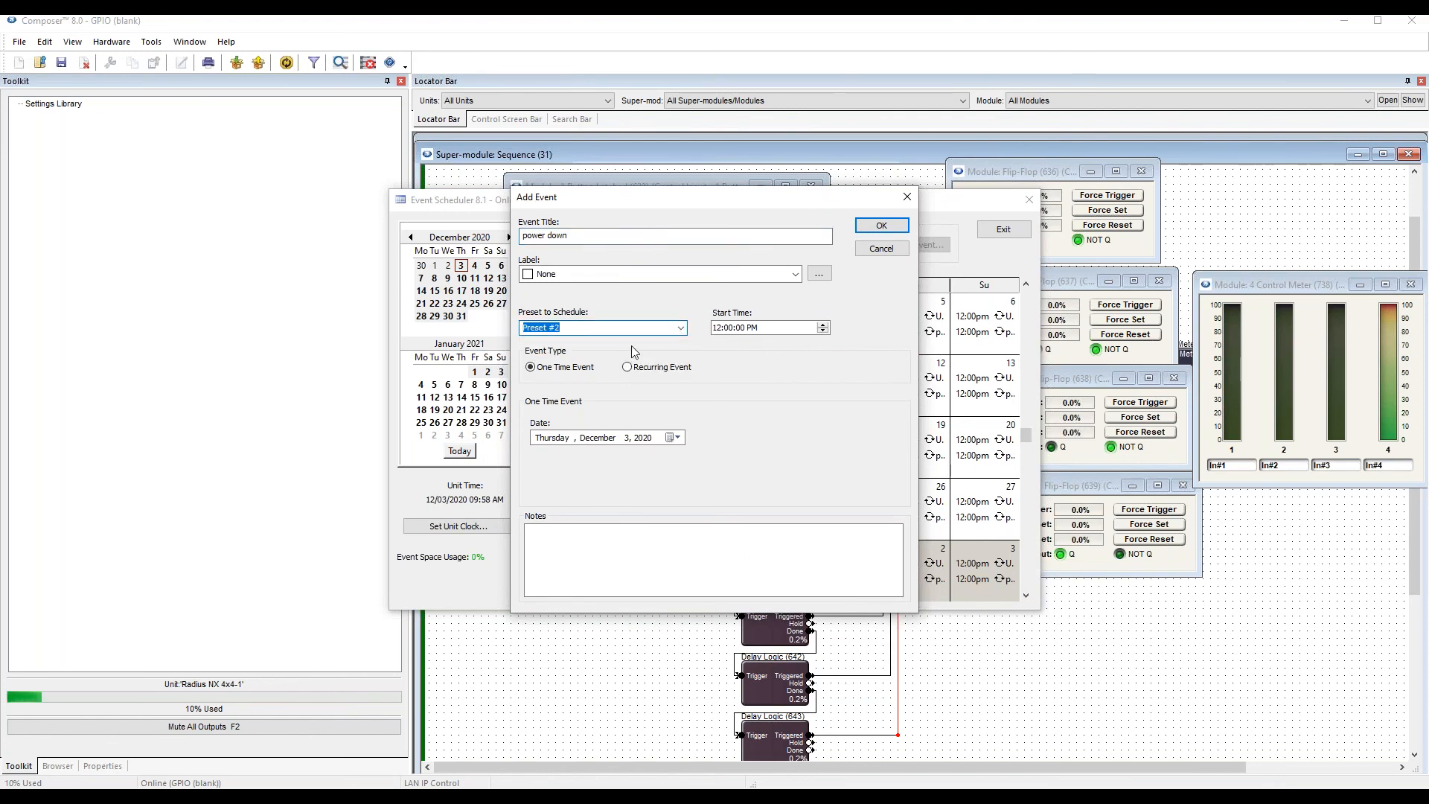
pyautogui.click(626, 367)
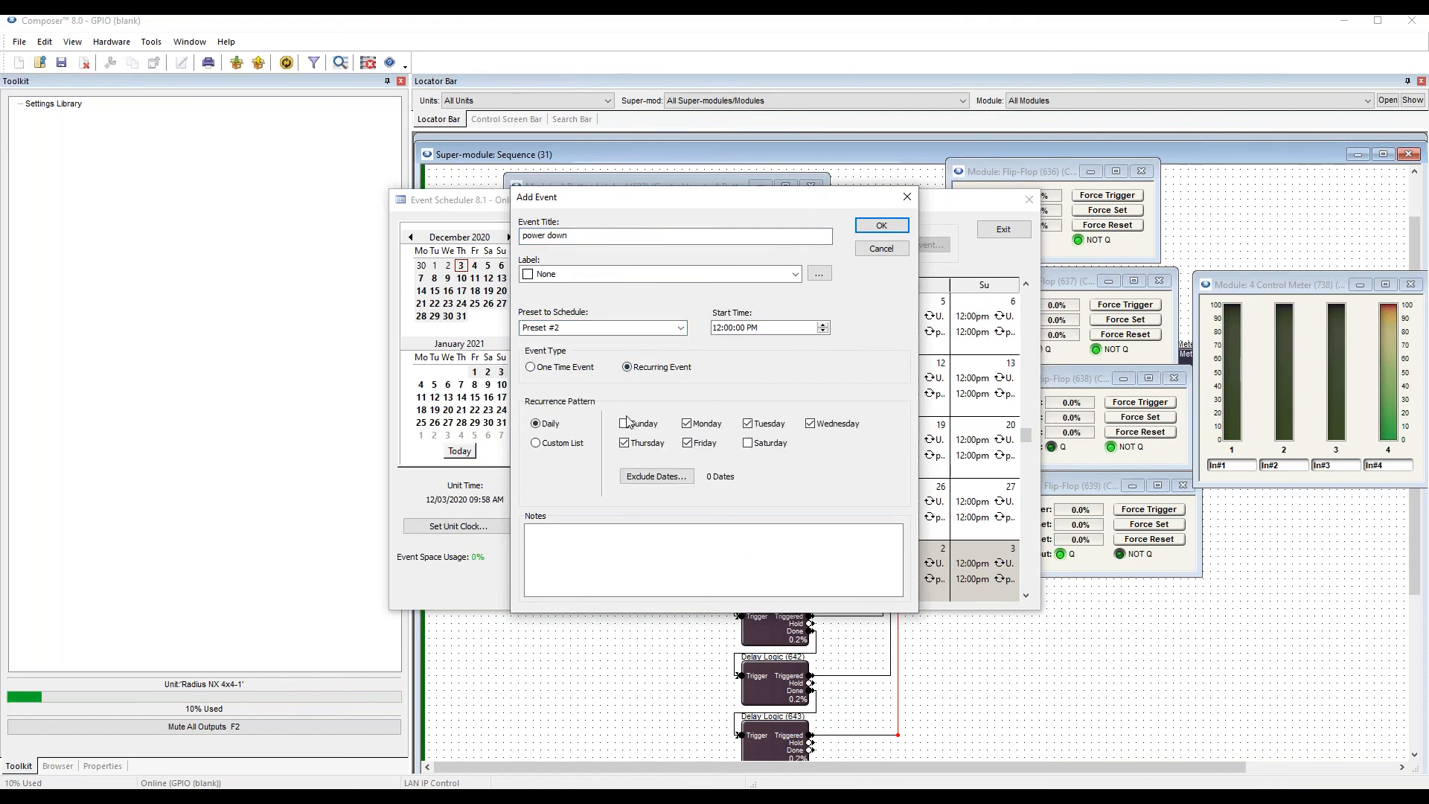
pyautogui.click(884, 226)
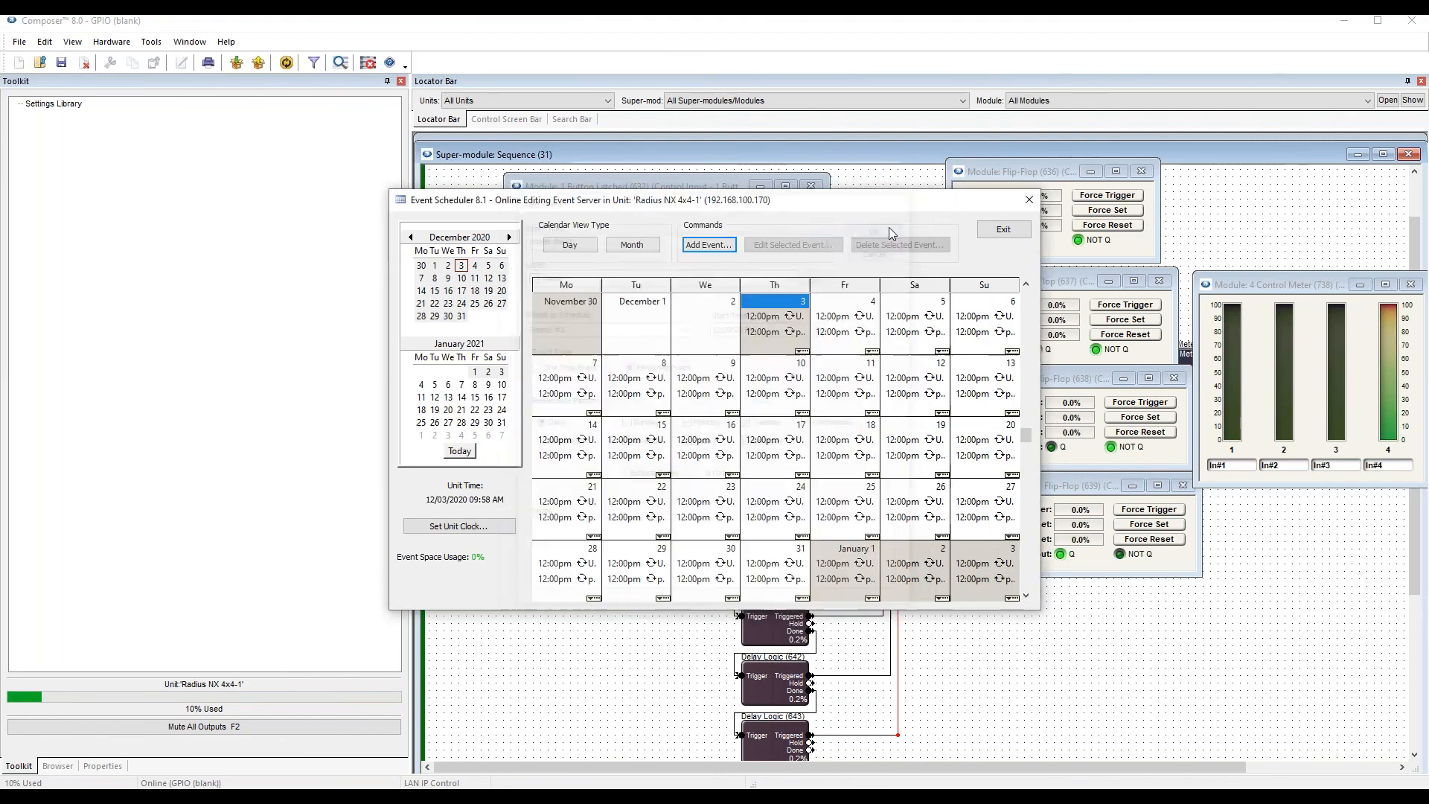
pyautogui.click(1003, 230)
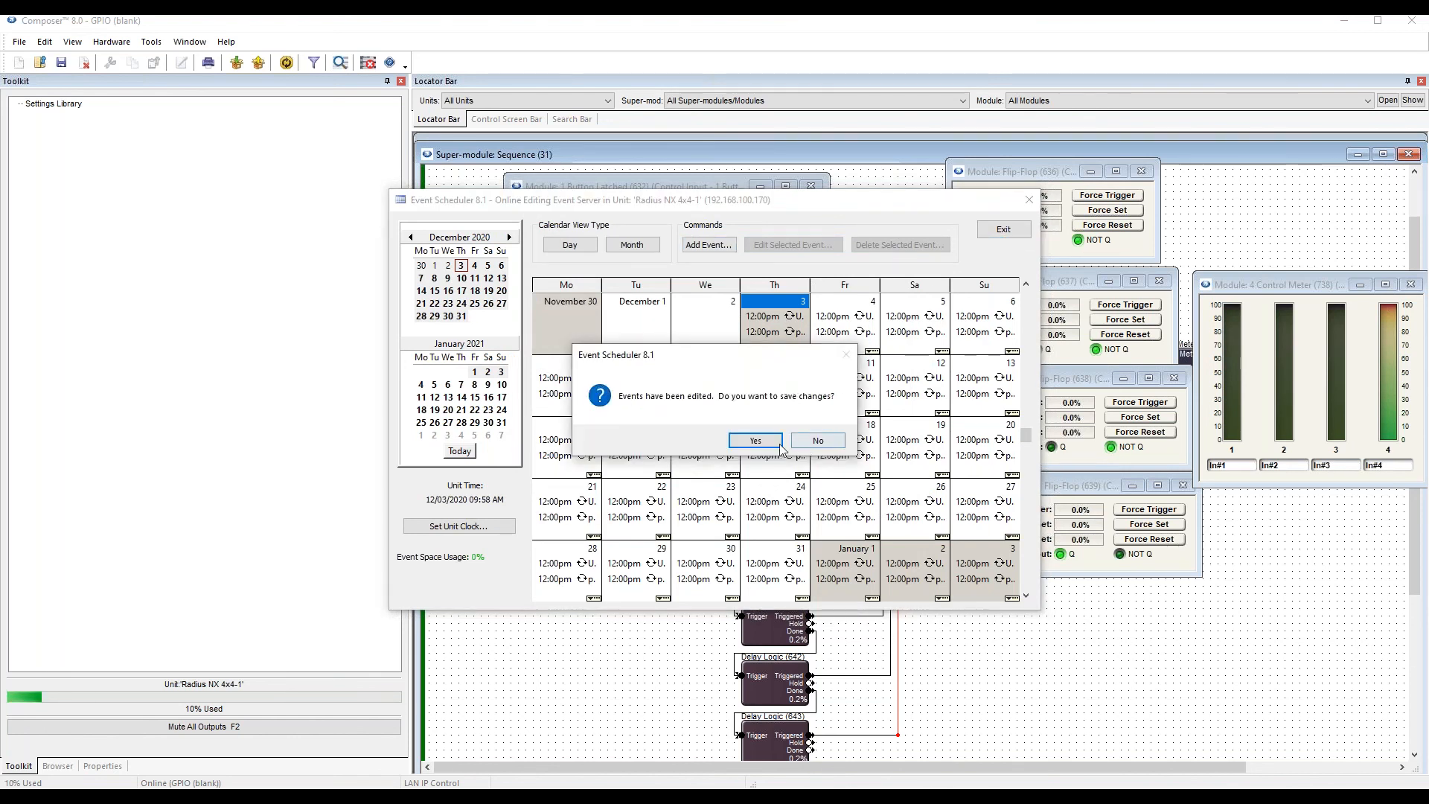
pyautogui.click(823, 434)
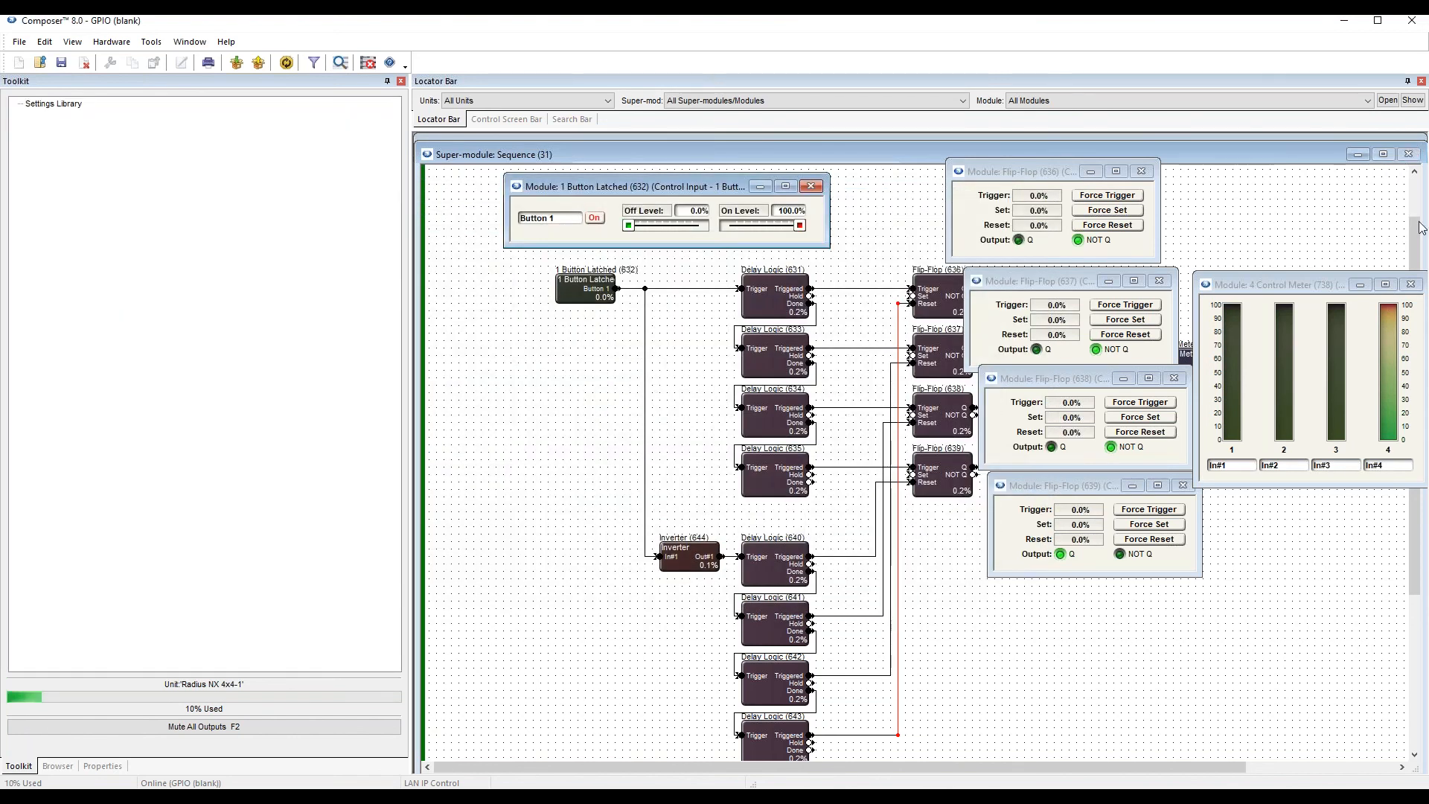